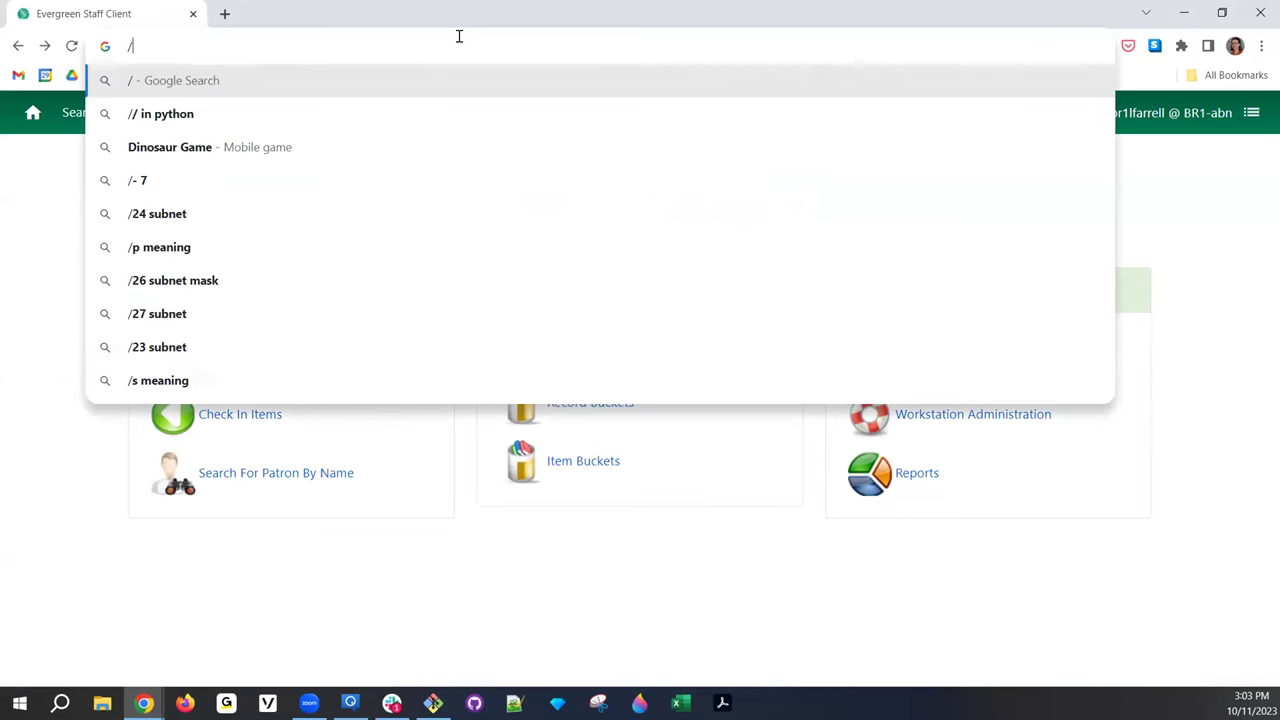
Open acquisitions invoice 20 and check its header details, totals and fund summary
{"action": "key", "text": "Up"}
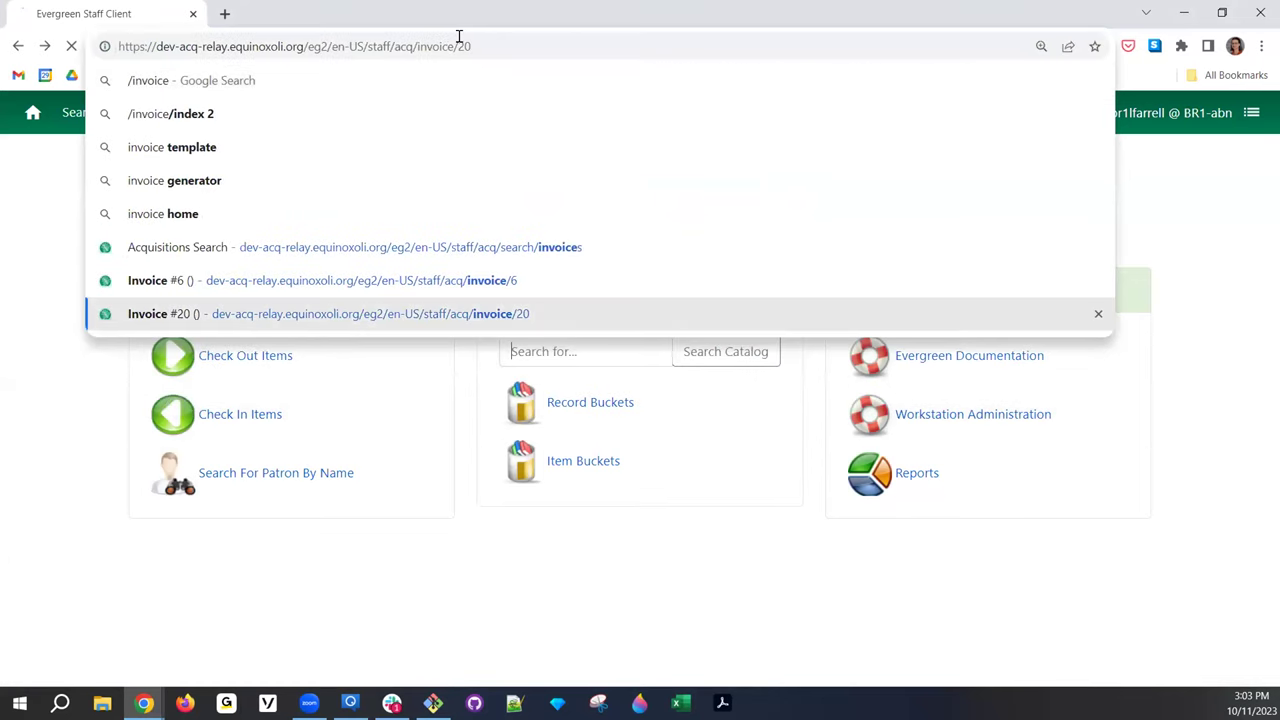
{"action": "key", "text": "Return"}
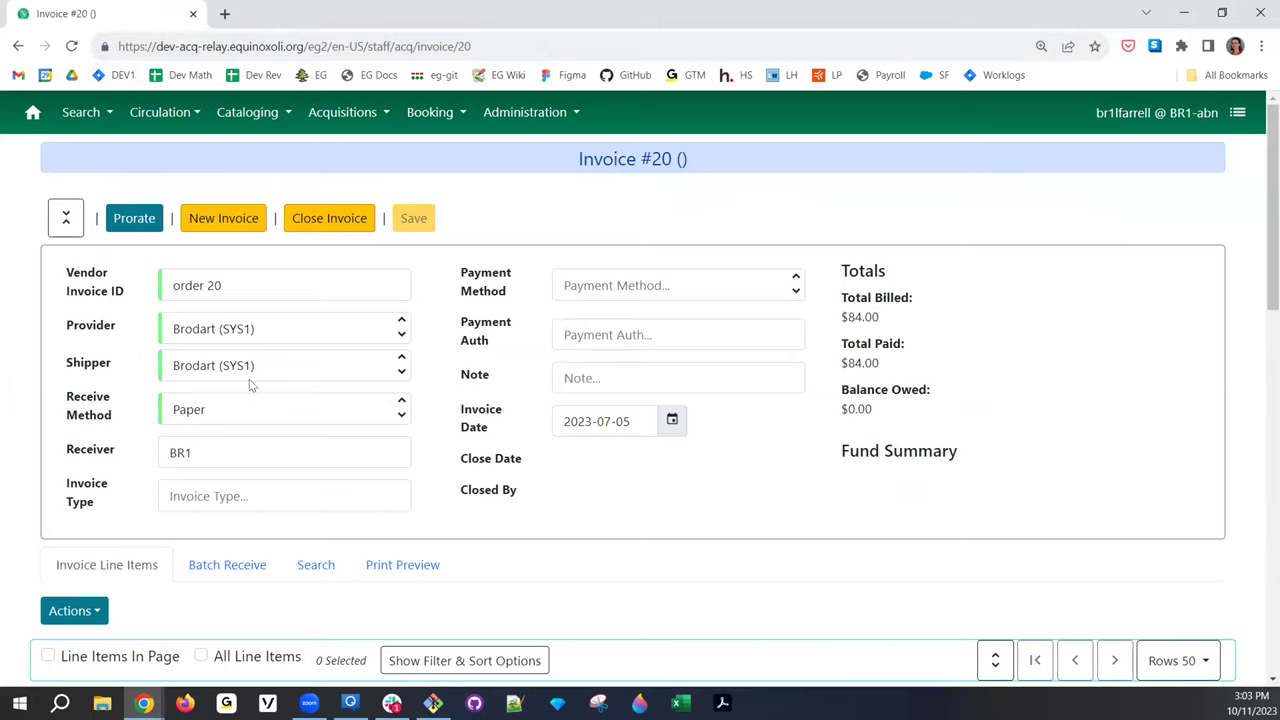
{"action": "scroll", "coordinate": [748, 302], "scroll_direction": "down", "scroll_amount": 2}
{"action": "scroll", "coordinate": [748, 302], "scroll_direction": "up", "scroll_amount": 2}
{"action": "left_click_drag", "start_coordinate": [841, 449], "coordinate": [959, 458]}
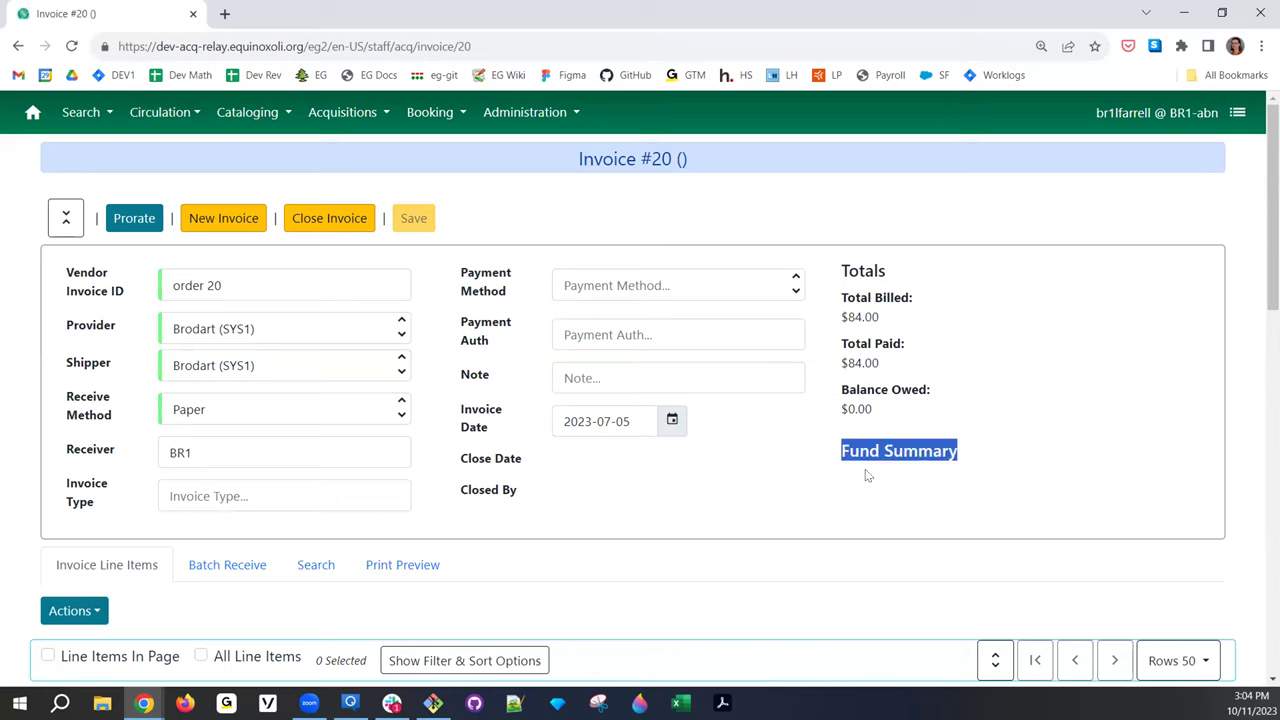
{"action": "left_click", "coordinate": [799, 481]}
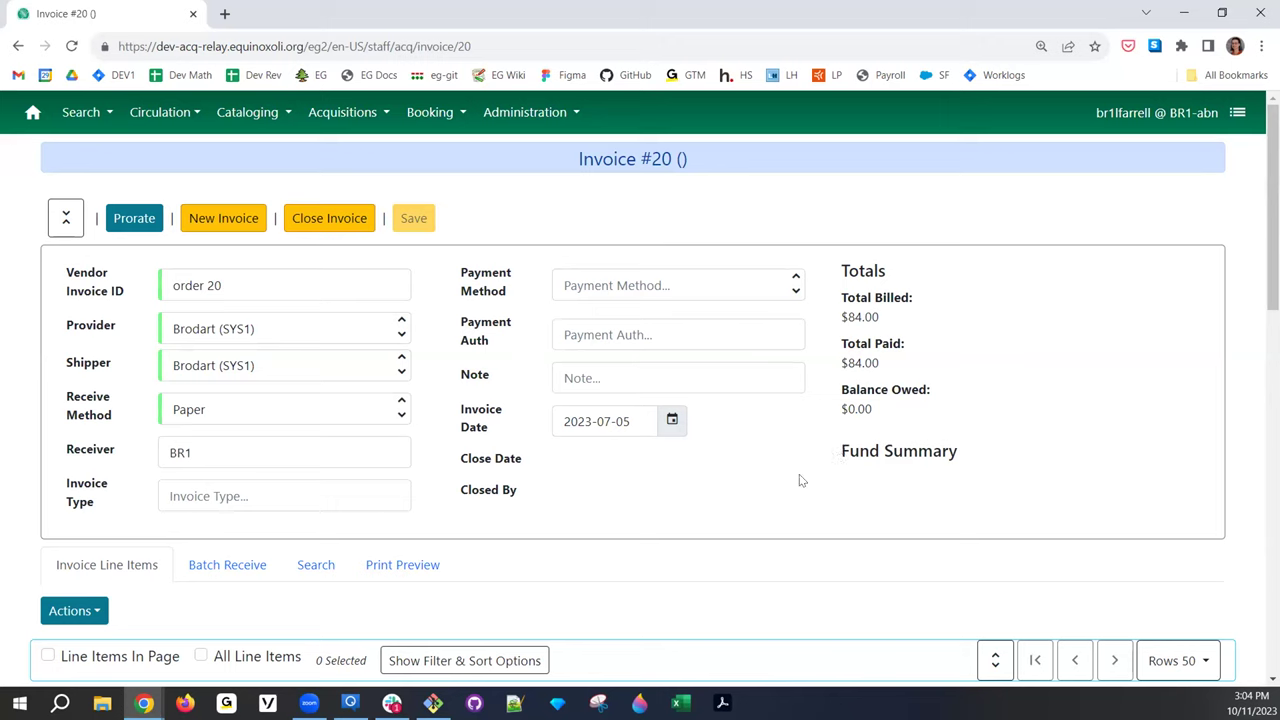
Review the invoice's line items, including the price per item of "2001: a space odyssey"
{"action": "scroll", "coordinate": [799, 481], "scroll_direction": "down", "scroll_amount": 2}
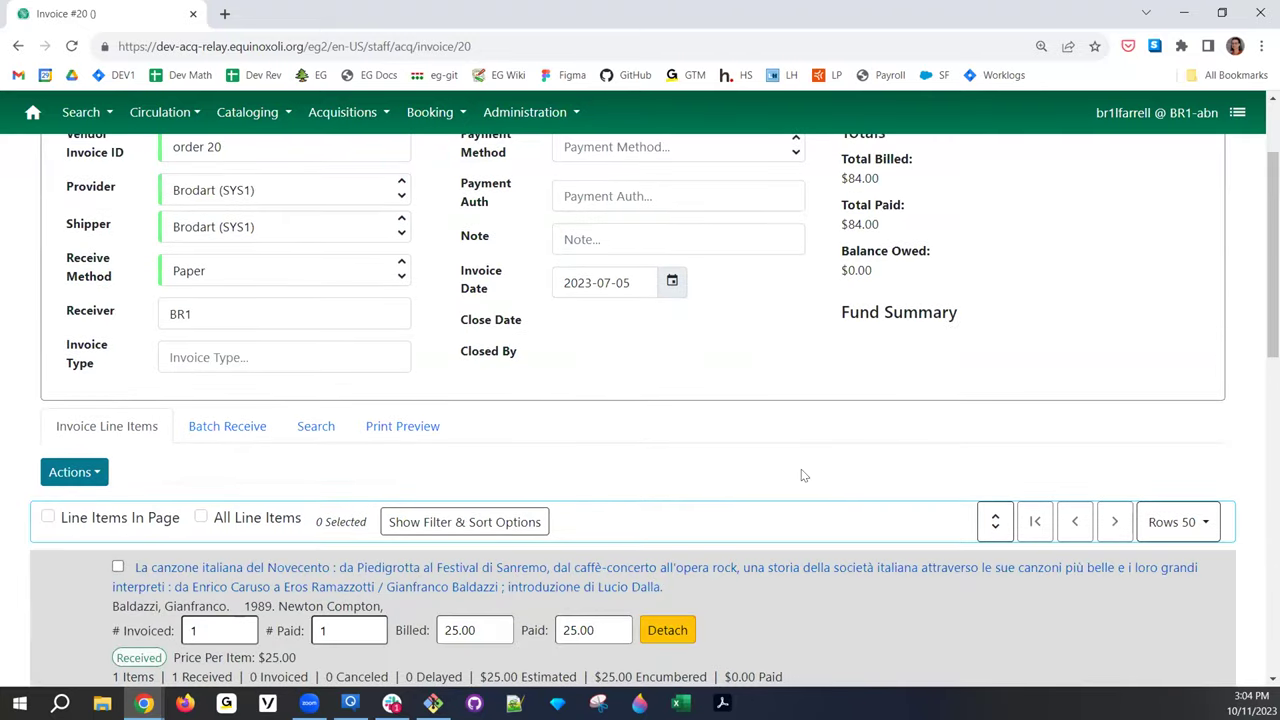
{"action": "scroll", "coordinate": [170, 440], "scroll_direction": "down", "scroll_amount": 2}
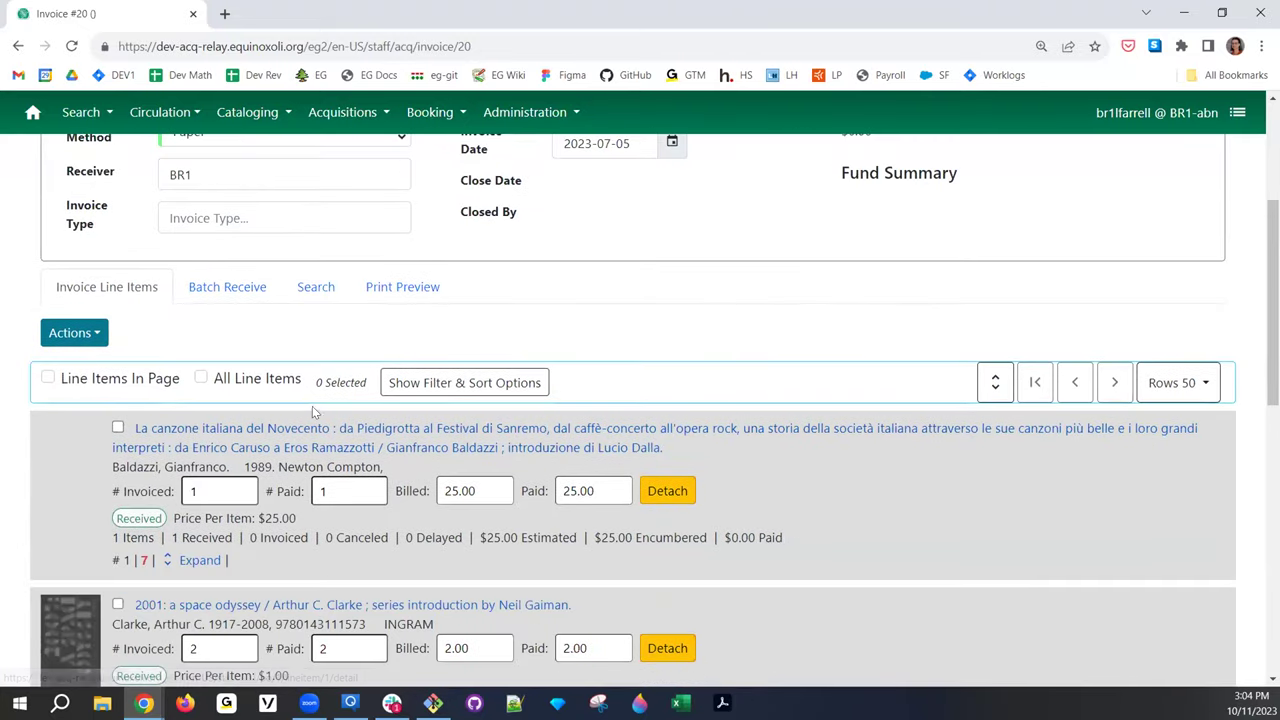
{"action": "scroll", "coordinate": [566, 360], "scroll_direction": "down", "scroll_amount": 2}
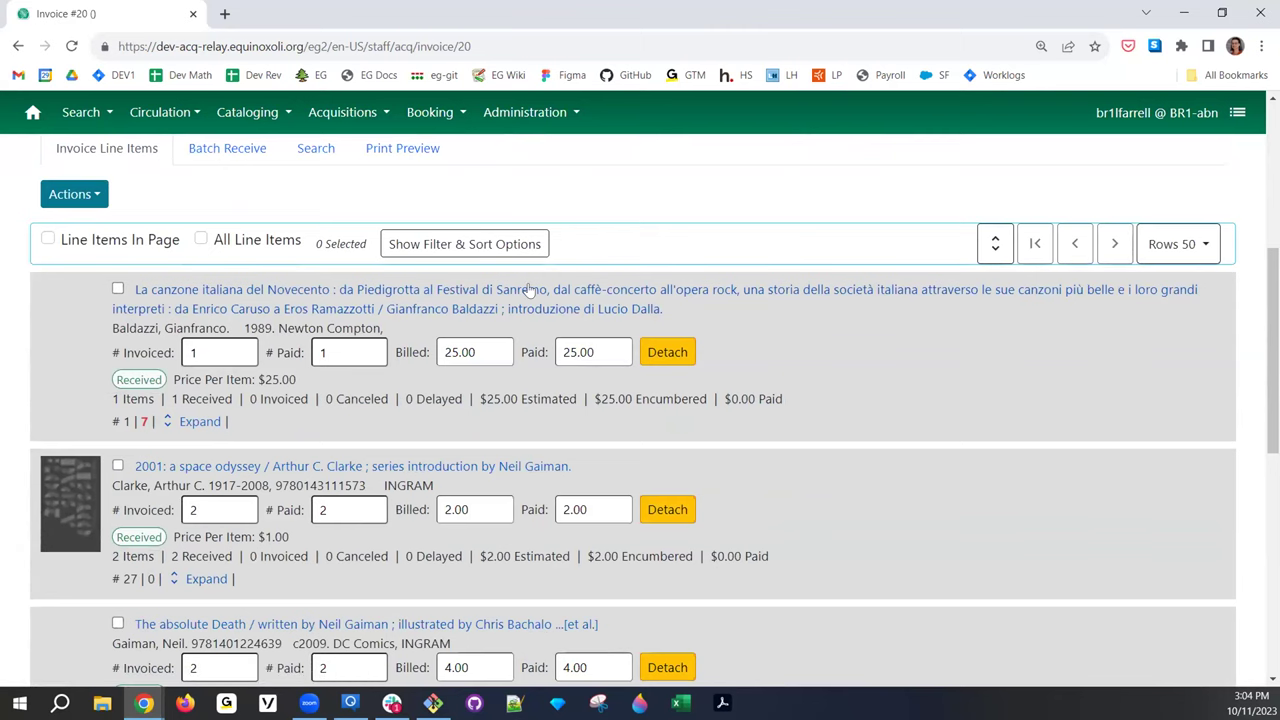
{"action": "scroll", "coordinate": [629, 550], "scroll_direction": "down", "scroll_amount": 2}
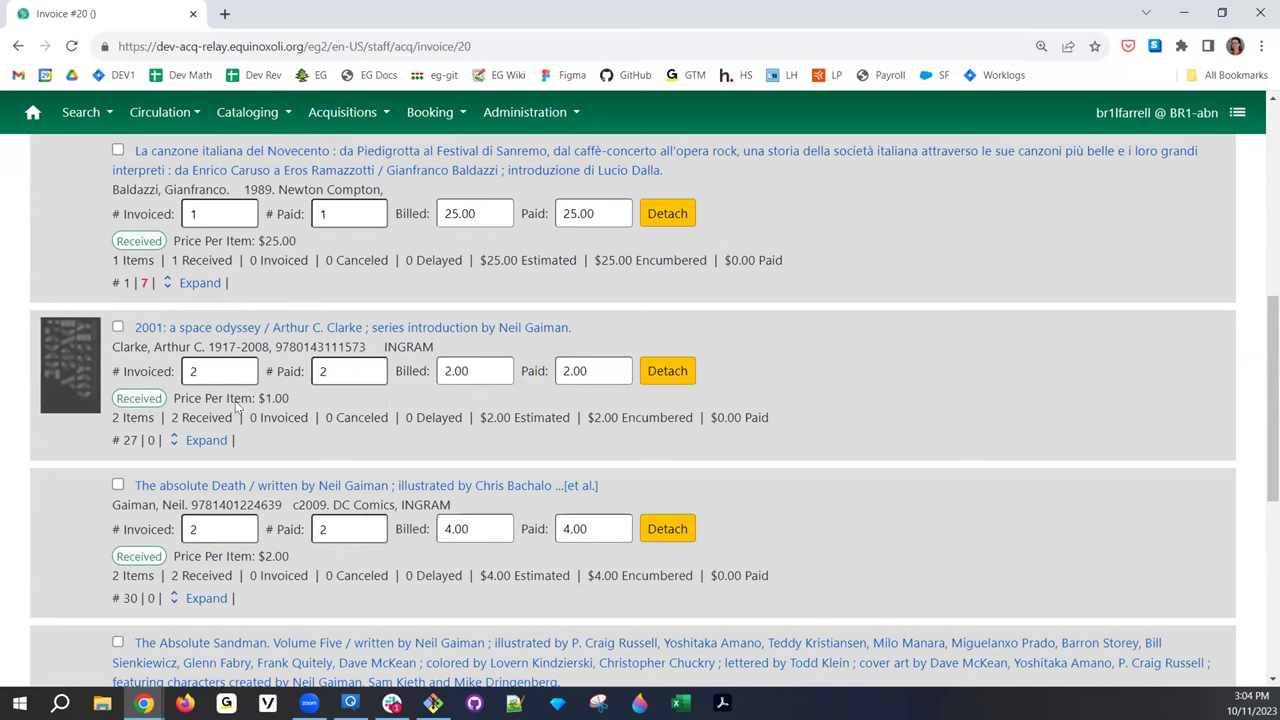
{"action": "left_click_drag", "start_coordinate": [174, 400], "coordinate": [298, 401]}
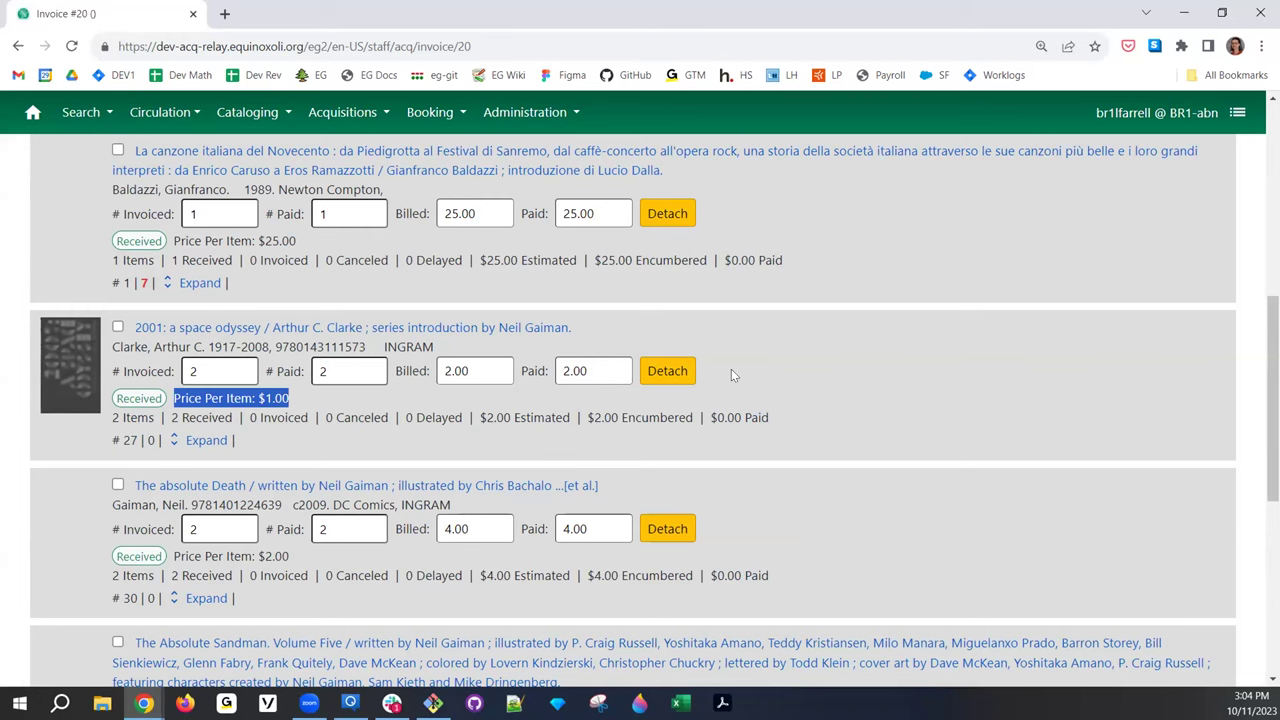
Expand the details of all line items and check which fund each title's copies use
{"action": "scroll", "coordinate": [742, 364], "scroll_direction": "down", "scroll_amount": 1}
{"action": "scroll", "coordinate": [984, 357], "scroll_direction": "up", "scroll_amount": 4}
{"action": "left_click", "coordinate": [995, 385]}
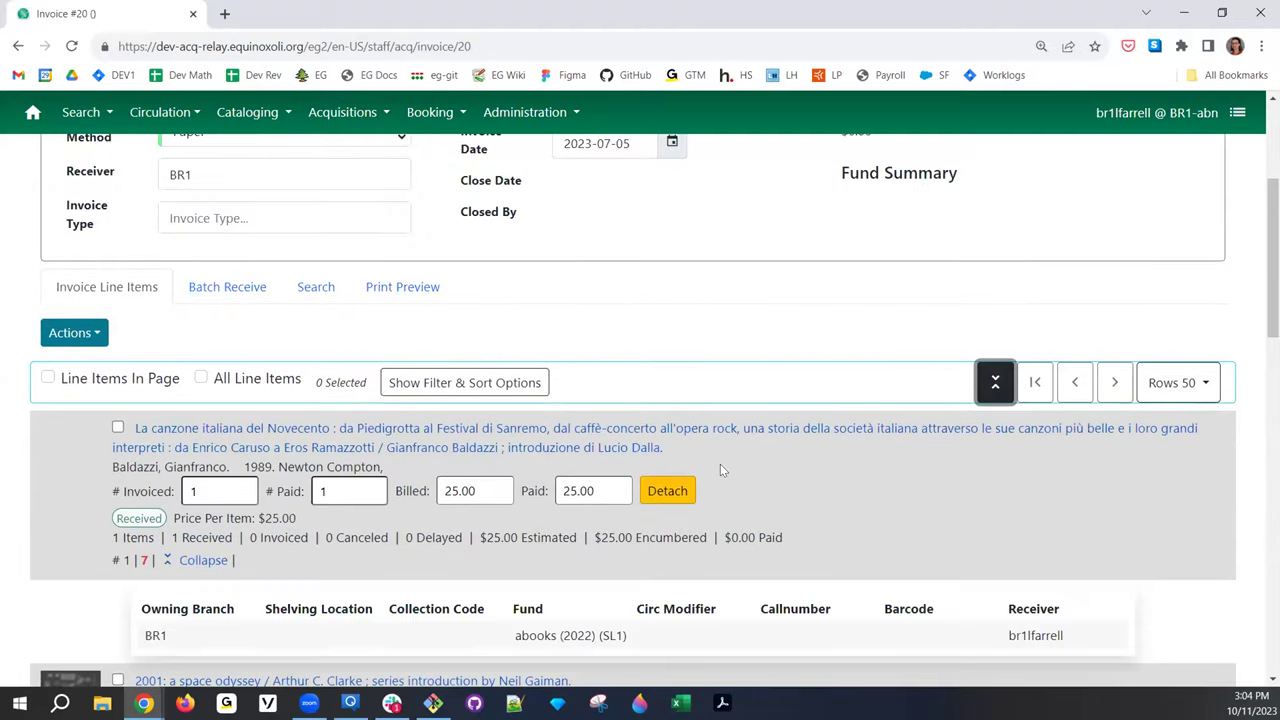
{"action": "scroll", "coordinate": [720, 464], "scroll_direction": "down", "scroll_amount": 1}
{"action": "left_click_drag", "start_coordinate": [632, 496], "coordinate": [502, 494]}
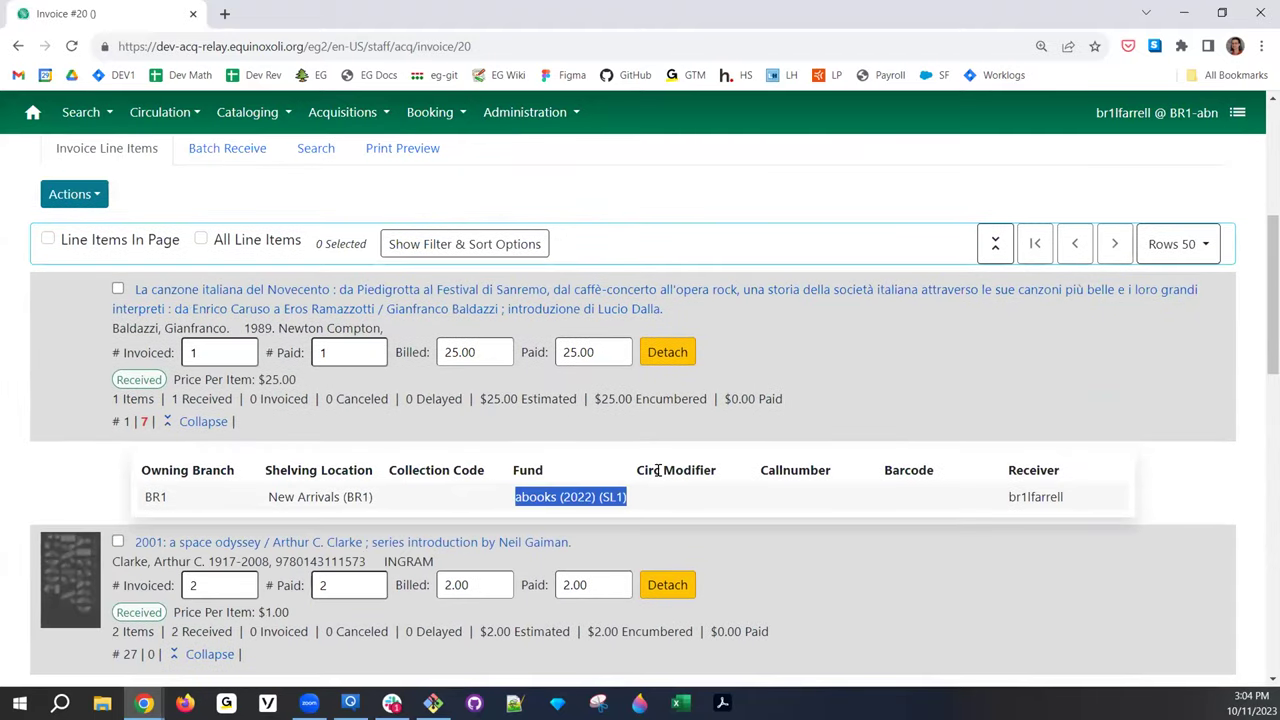
{"action": "left_click", "coordinate": [578, 490]}
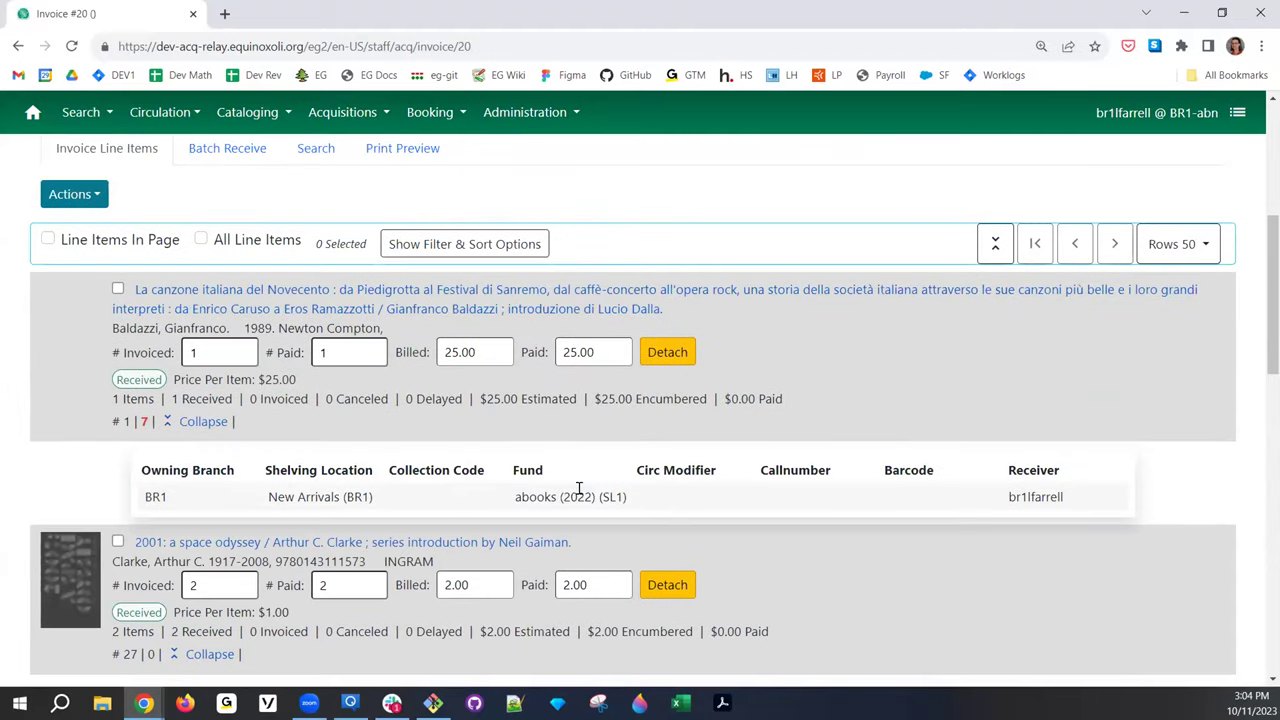
{"action": "scroll", "coordinate": [590, 485], "scroll_direction": "down", "scroll_amount": 1}
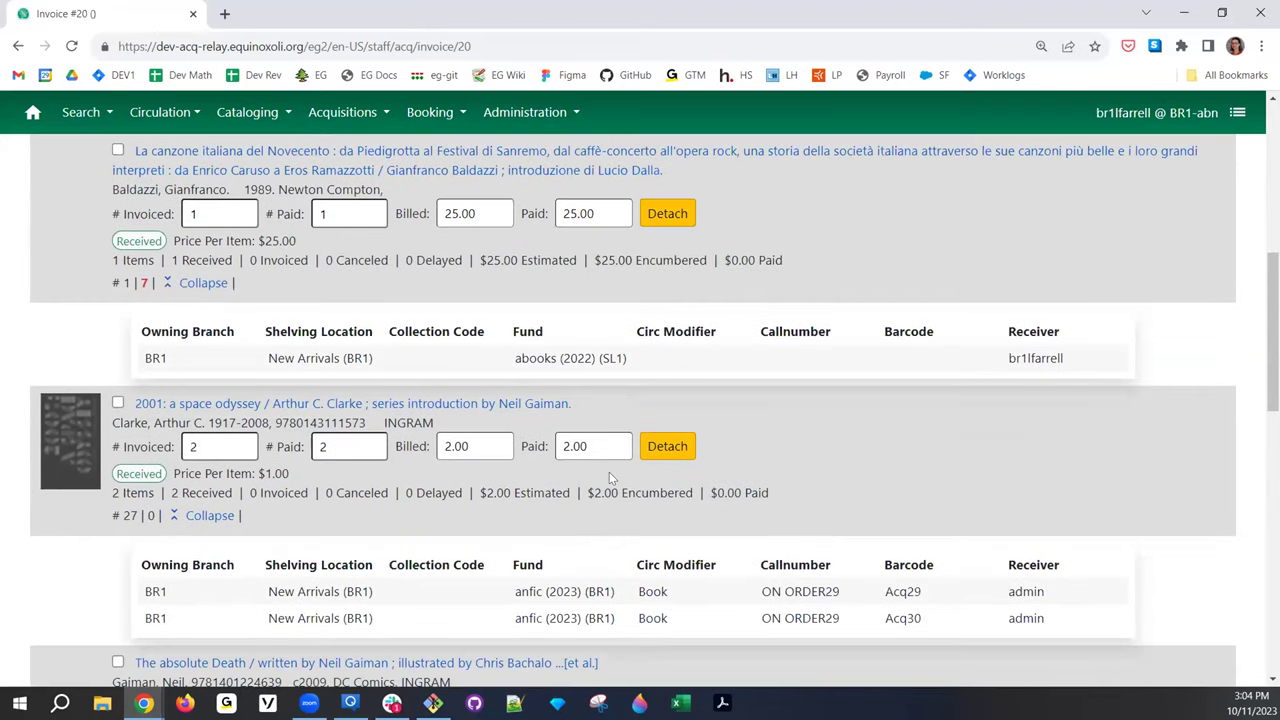
{"action": "scroll", "coordinate": [609, 472], "scroll_direction": "down", "scroll_amount": 1}
{"action": "scroll", "coordinate": [608, 470], "scroll_direction": "down", "scroll_amount": 6}
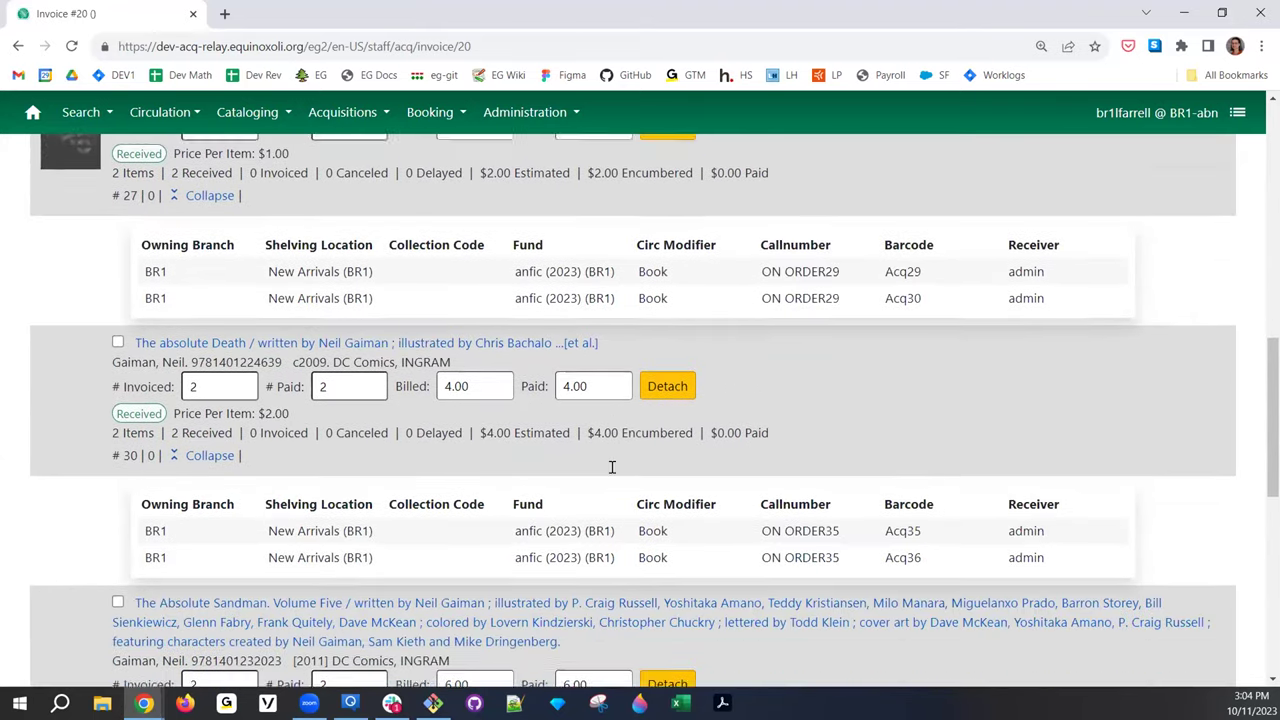
Add a new direct charge to the invoice with the charge type Handling Charge
{"action": "scroll", "coordinate": [612, 467], "scroll_direction": "down", "scroll_amount": 3}
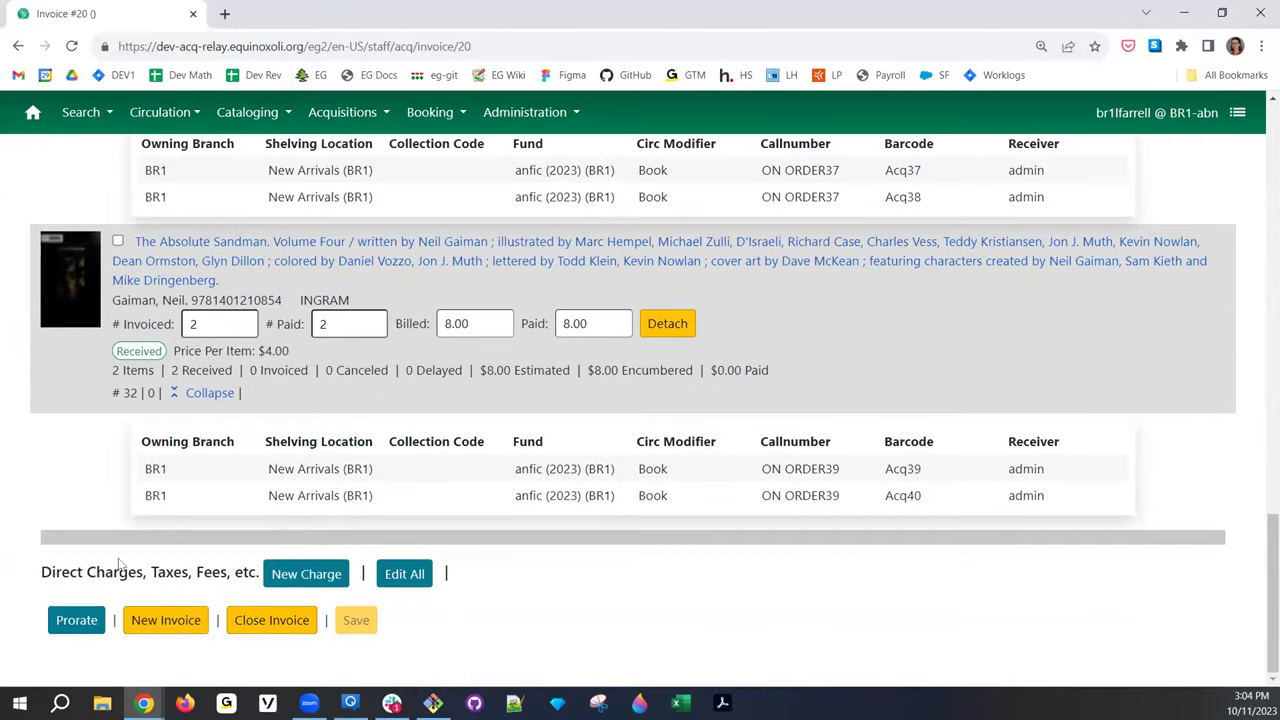
{"action": "left_click", "coordinate": [318, 575]}
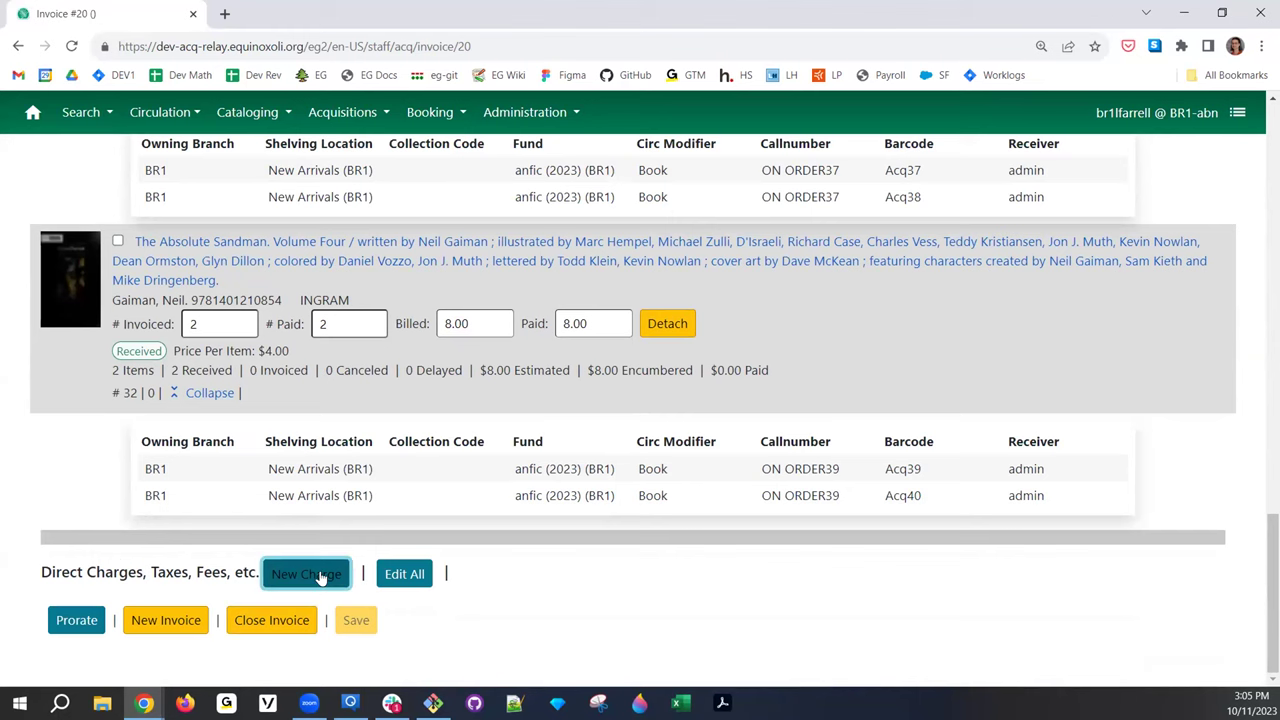
{"action": "scroll", "coordinate": [320, 575], "scroll_direction": "down", "scroll_amount": 1}
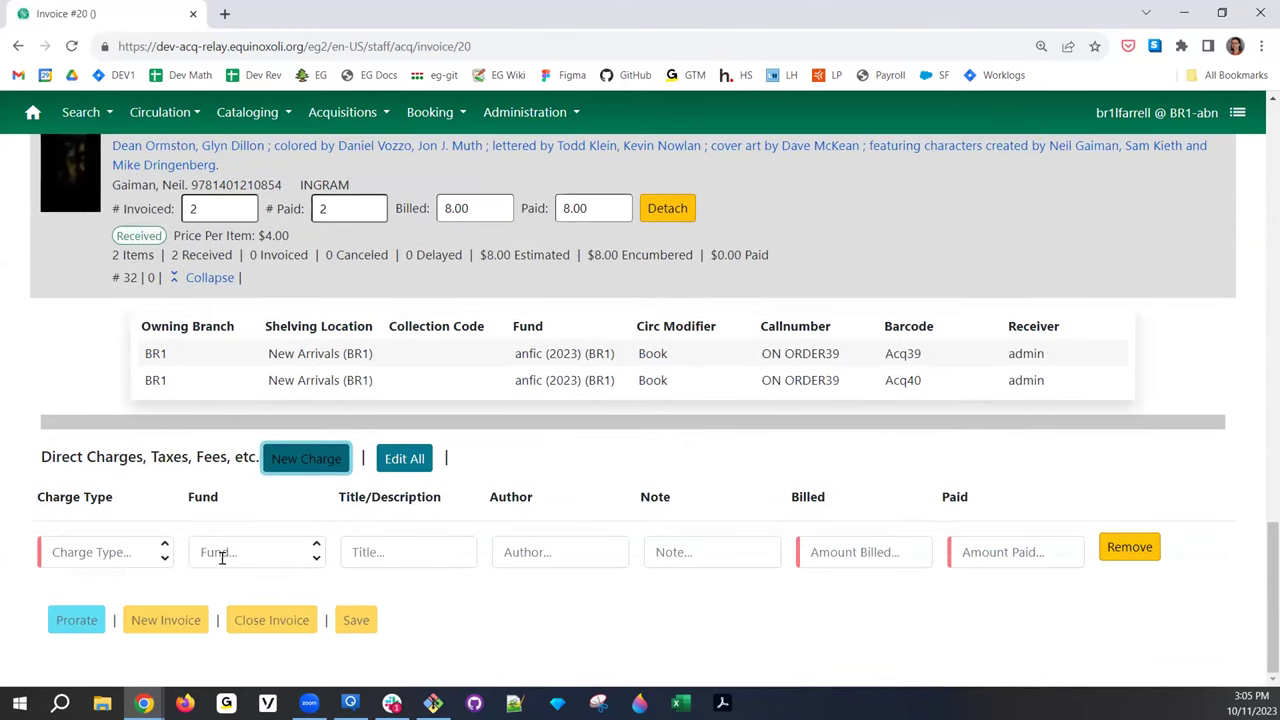
{"action": "left_click", "coordinate": [107, 549]}
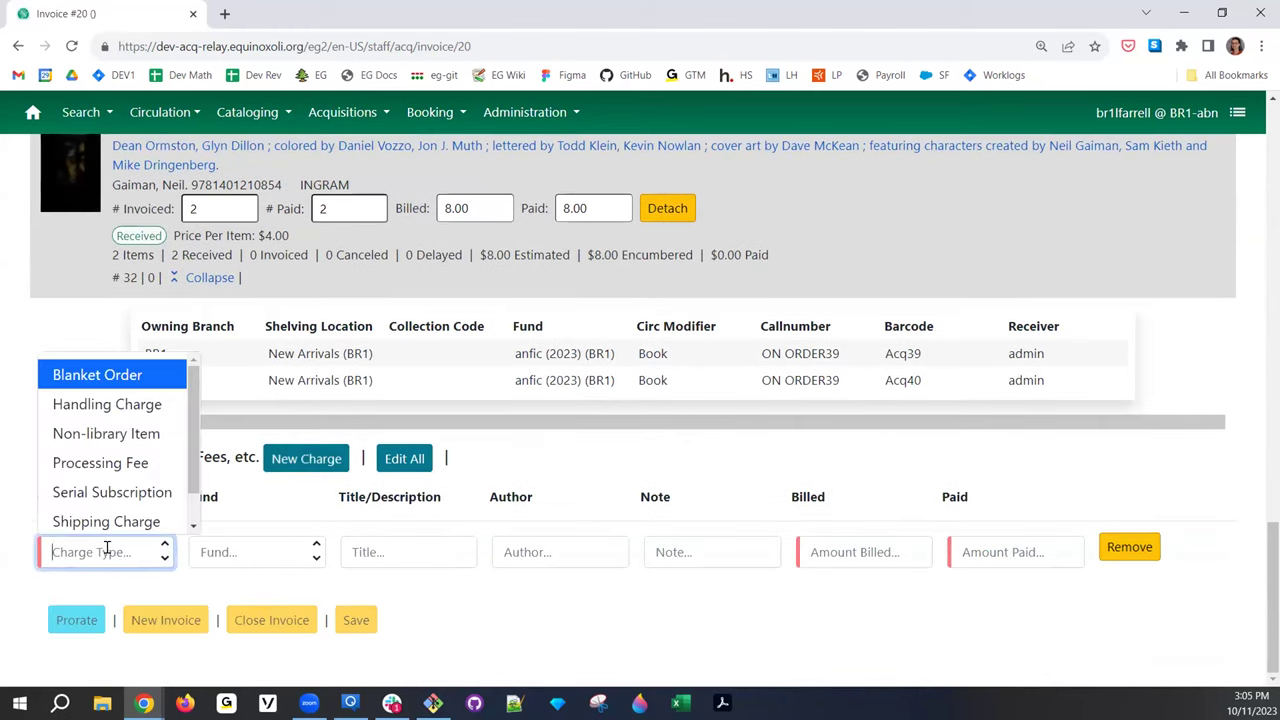
{"action": "left_click", "coordinate": [125, 405]}
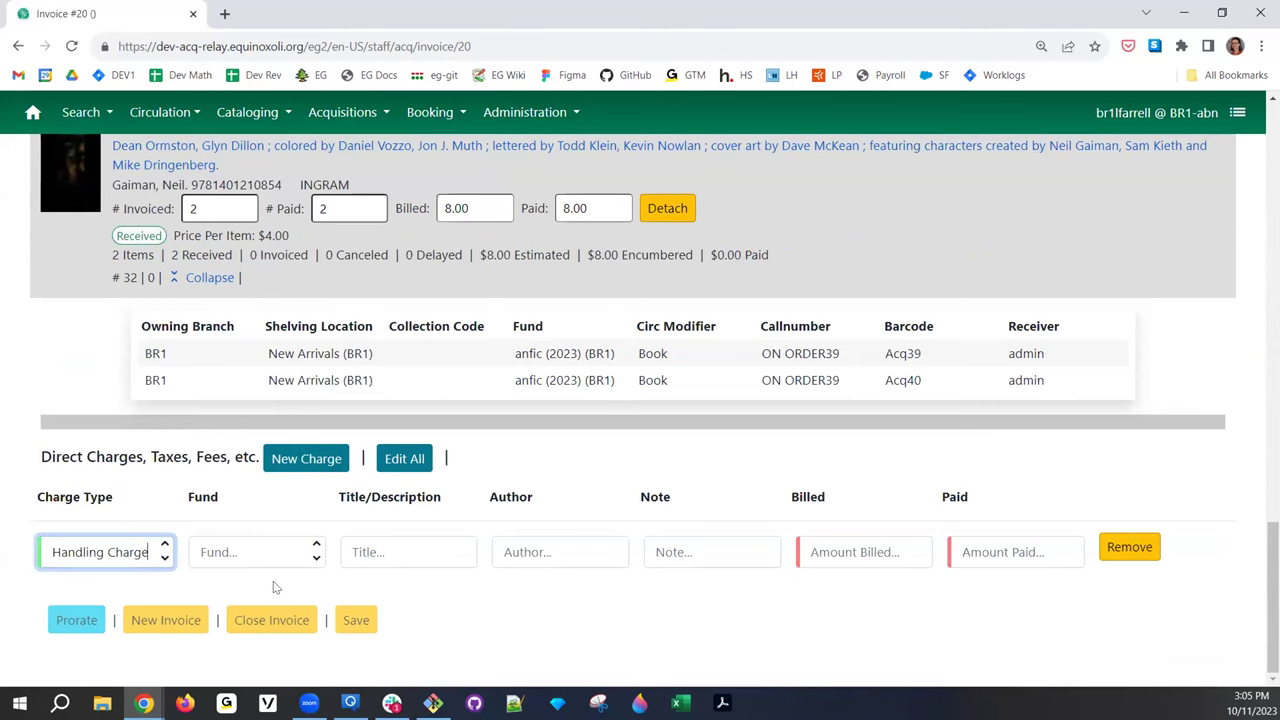
Compare the funds assigned to the copies across the invoice's line items
{"action": "scroll", "coordinate": [552, 370], "scroll_direction": "up", "scroll_amount": 3}
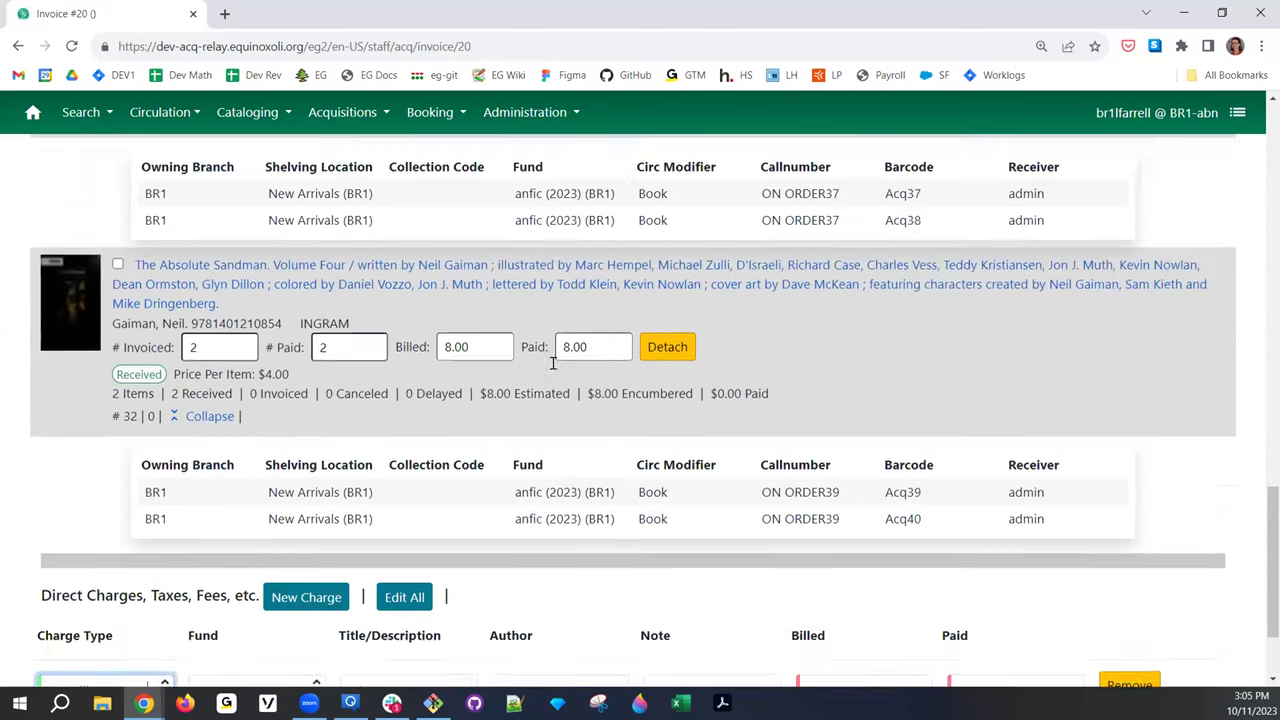
{"action": "scroll", "coordinate": [562, 352], "scroll_direction": "up", "scroll_amount": 15}
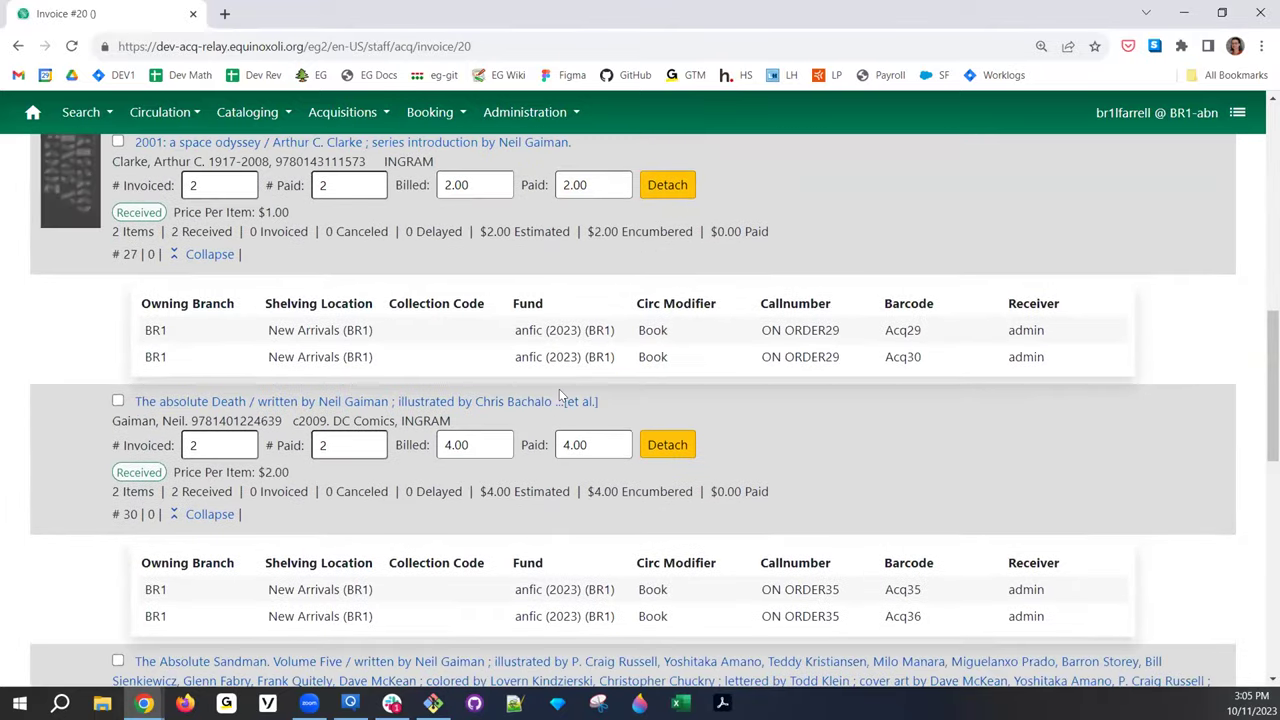
{"action": "scroll", "coordinate": [559, 389], "scroll_direction": "up", "scroll_amount": 3}
{"action": "scroll", "coordinate": [560, 462], "scroll_direction": "down", "scroll_amount": 2}
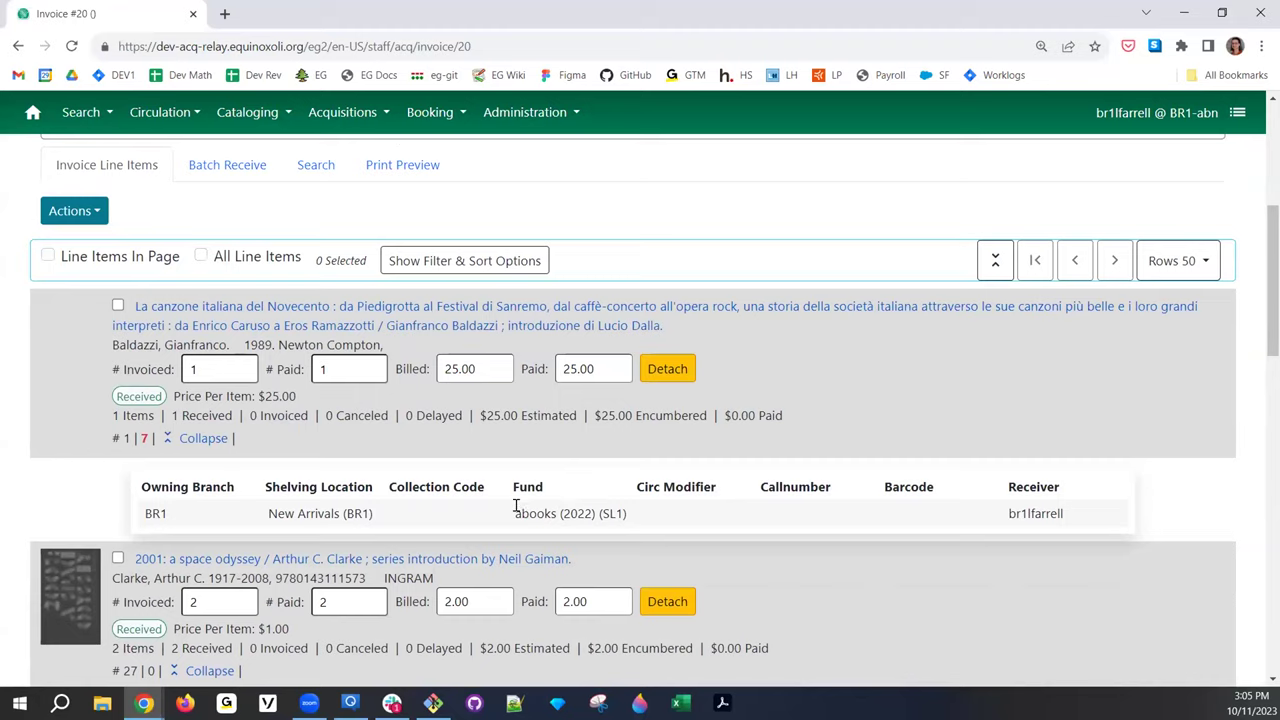
{"action": "scroll", "coordinate": [555, 505], "scroll_direction": "down", "scroll_amount": 3}
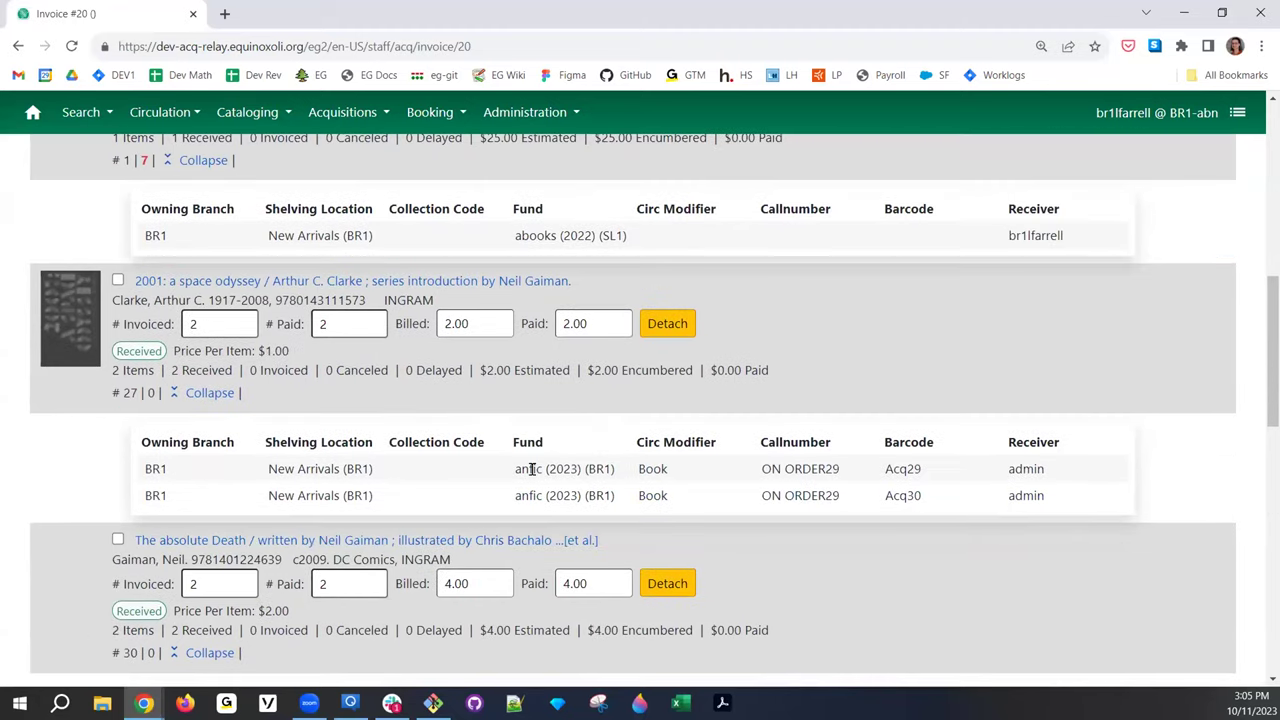
{"action": "scroll", "coordinate": [540, 472], "scroll_direction": "down", "scroll_amount": 10}
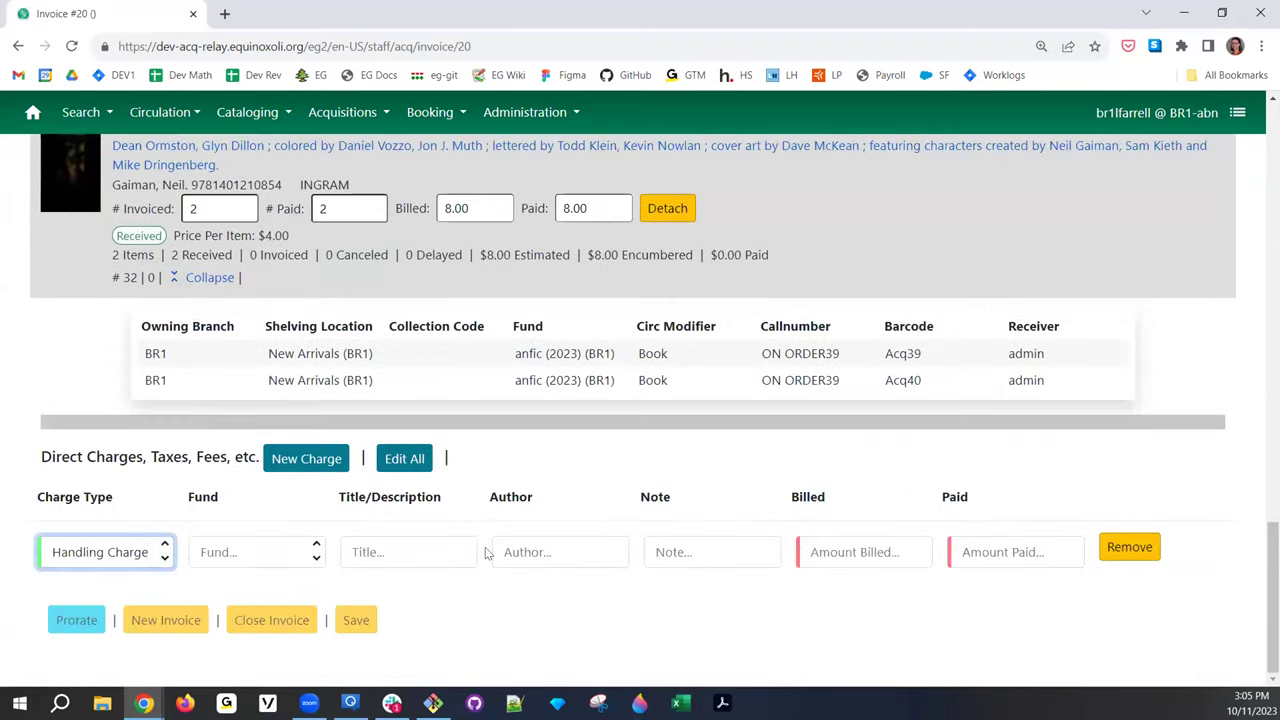
Set the handling charge's billed amount to 10 and prorate it across the invoice's funds
{"action": "left_click", "coordinate": [872, 545]}
{"action": "type", "text": "10."}
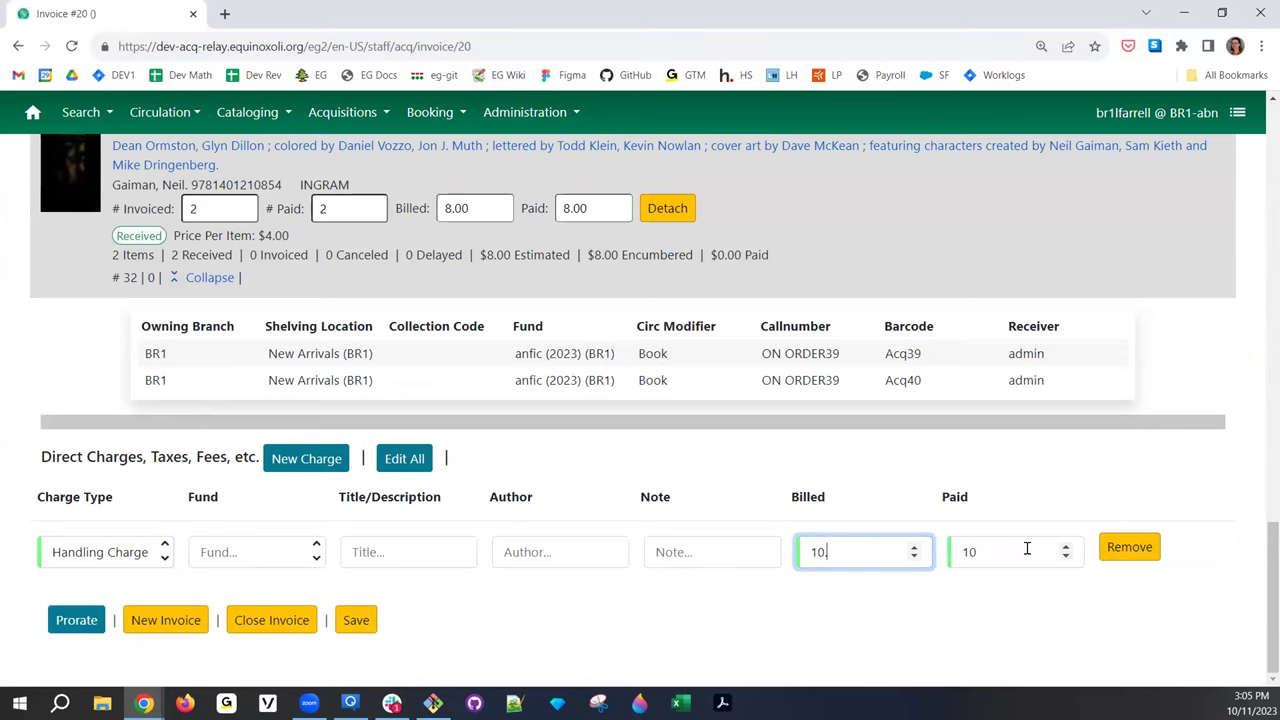
{"action": "left_click", "coordinate": [470, 208]}
{"action": "left_click", "coordinate": [600, 210]}
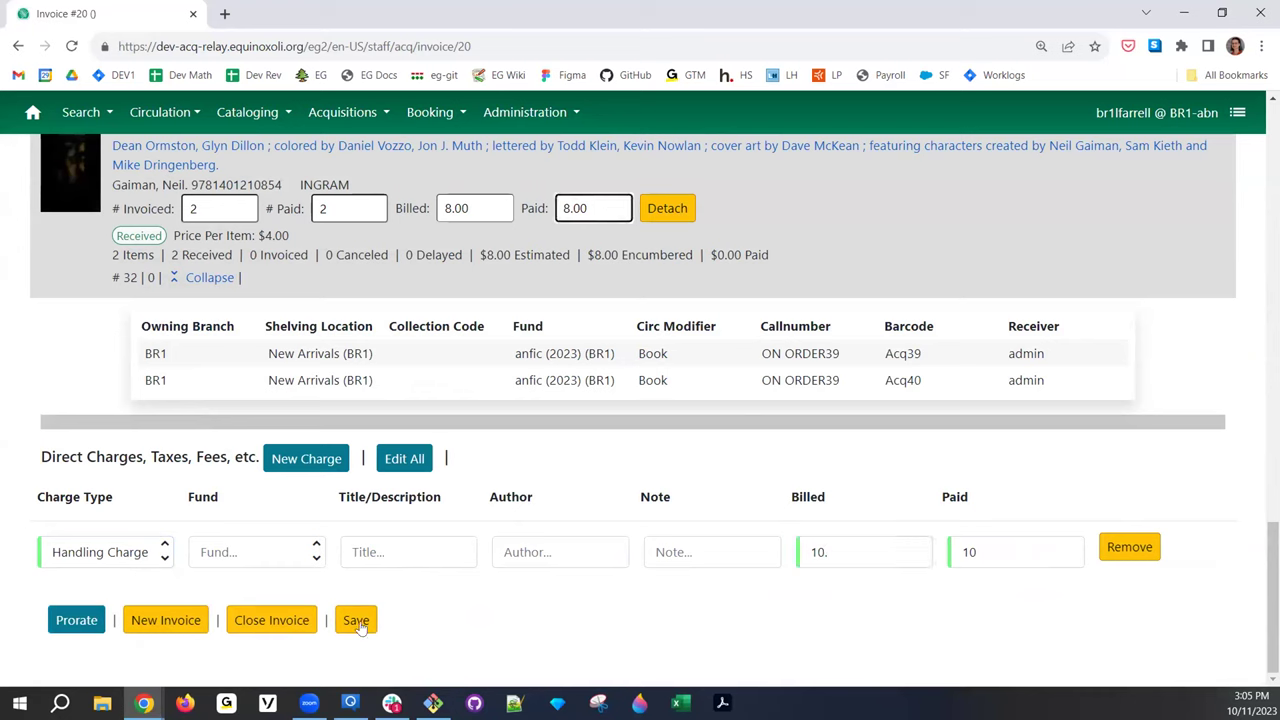
{"action": "left_click", "coordinate": [70, 621]}
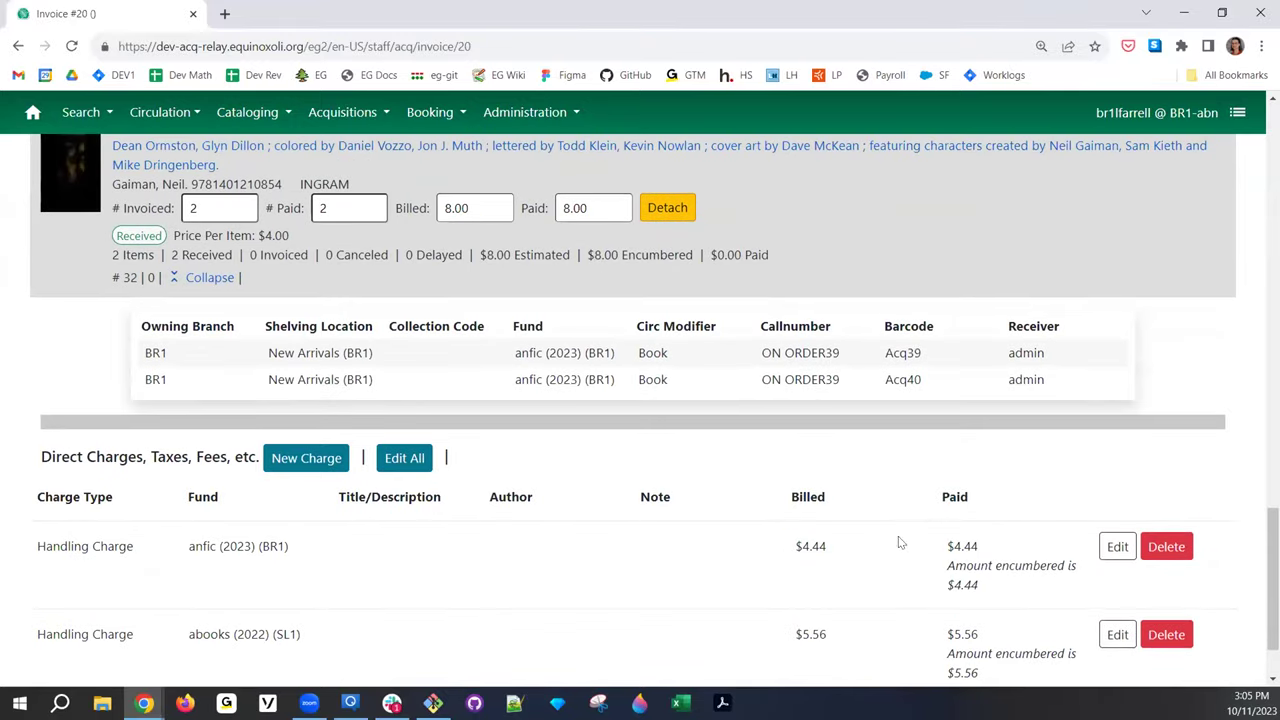
Examine the prorated handling charges and the per-fund amounts in the invoice's fund summary
{"action": "scroll", "coordinate": [620, 553], "scroll_direction": "down", "scroll_amount": 1}
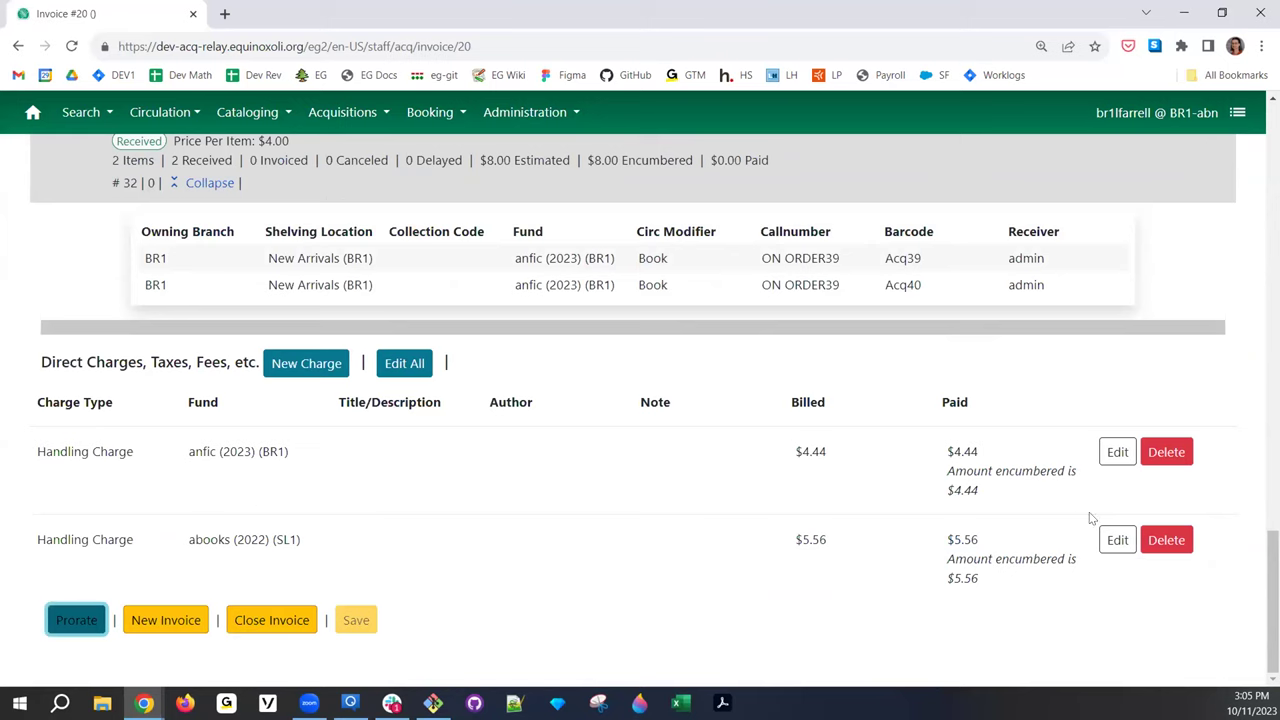
{"action": "scroll", "coordinate": [797, 595], "scroll_direction": "up", "scroll_amount": 2}
{"action": "scroll", "coordinate": [797, 595], "scroll_direction": "up", "scroll_amount": 1}
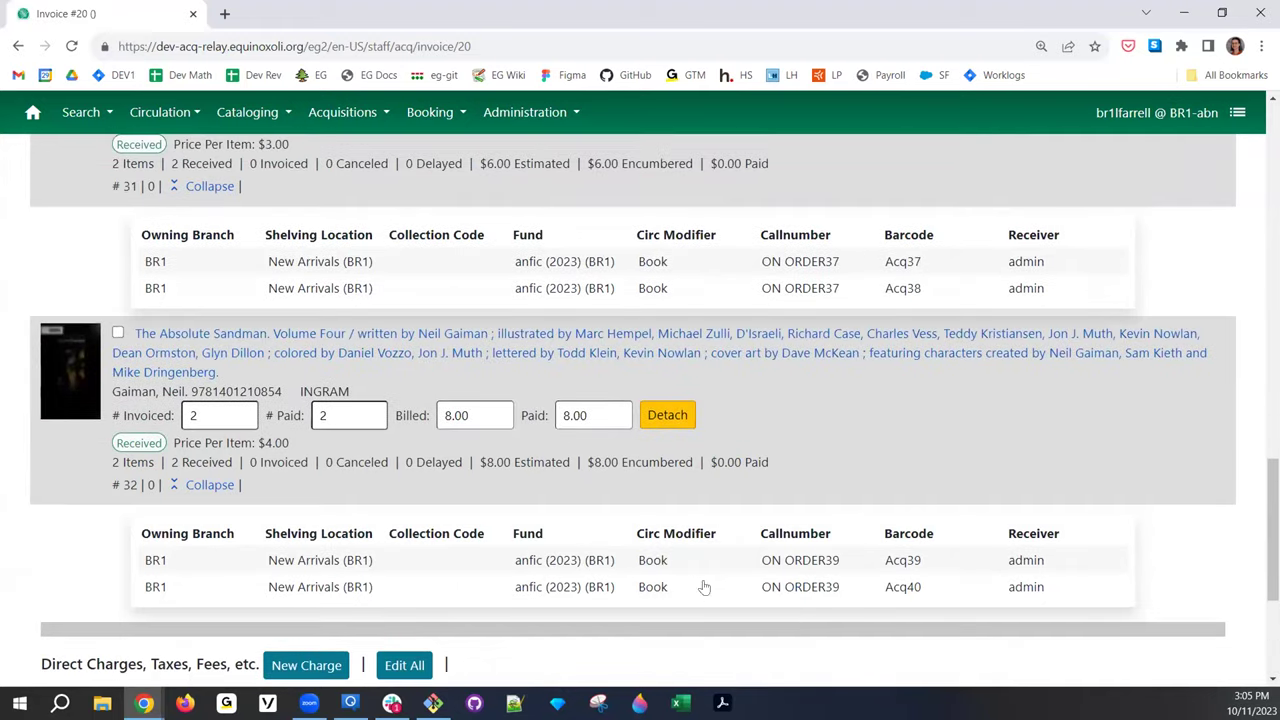
{"action": "scroll", "coordinate": [368, 599], "scroll_direction": "down", "scroll_amount": 3}
{"action": "scroll", "coordinate": [368, 599], "scroll_direction": "up", "scroll_amount": 8}
{"action": "scroll", "coordinate": [379, 537], "scroll_direction": "up", "scroll_amount": 10}
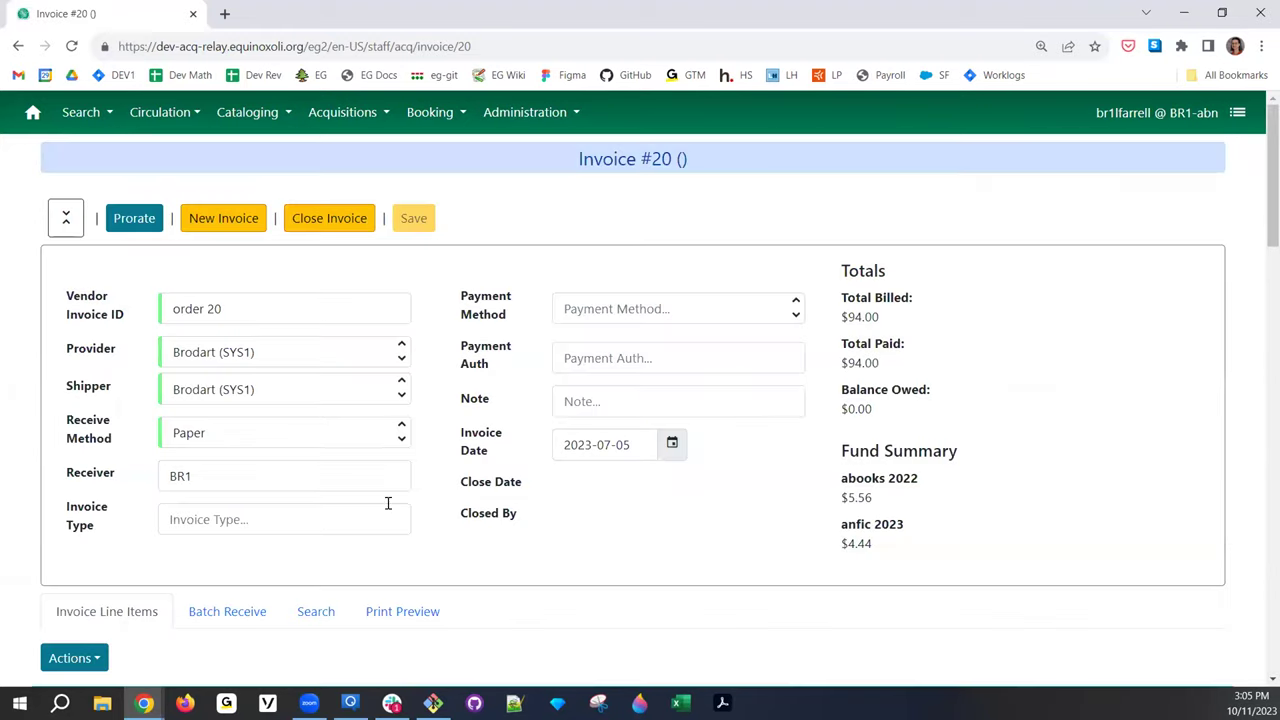
{"action": "scroll", "coordinate": [527, 412], "scroll_direction": "down", "scroll_amount": 3}
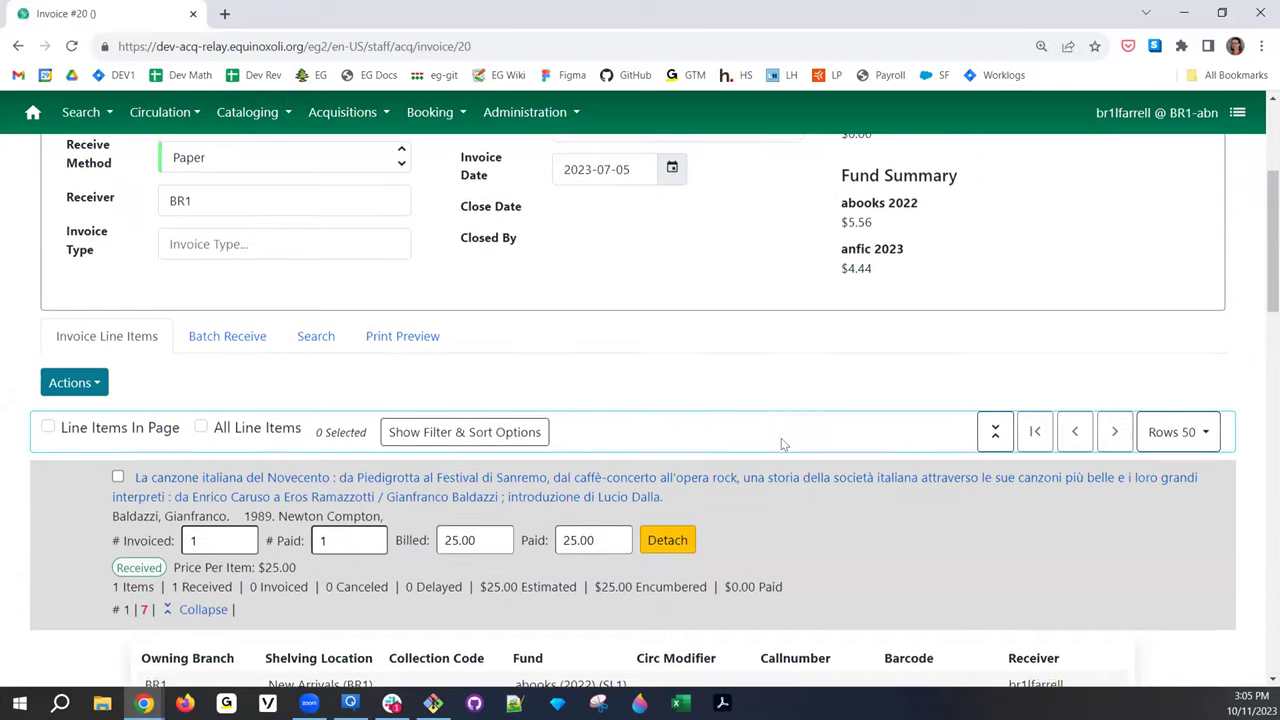
{"action": "scroll", "coordinate": [740, 390], "scroll_direction": "up", "scroll_amount": 1}
{"action": "left_click_drag", "start_coordinate": [837, 340], "coordinate": [888, 403]}
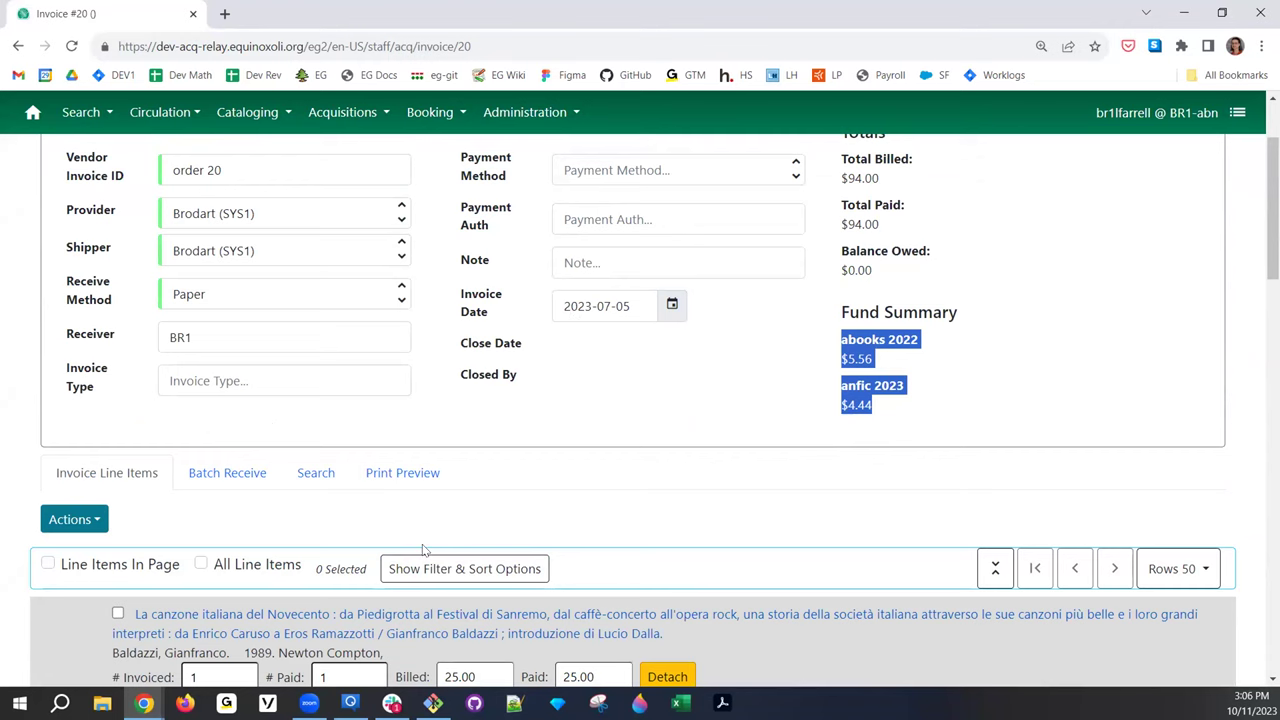
Close the invoice and check the per-fund amounts in its fund summary
{"action": "scroll", "coordinate": [383, 391], "scroll_direction": "up", "scroll_amount": 1}
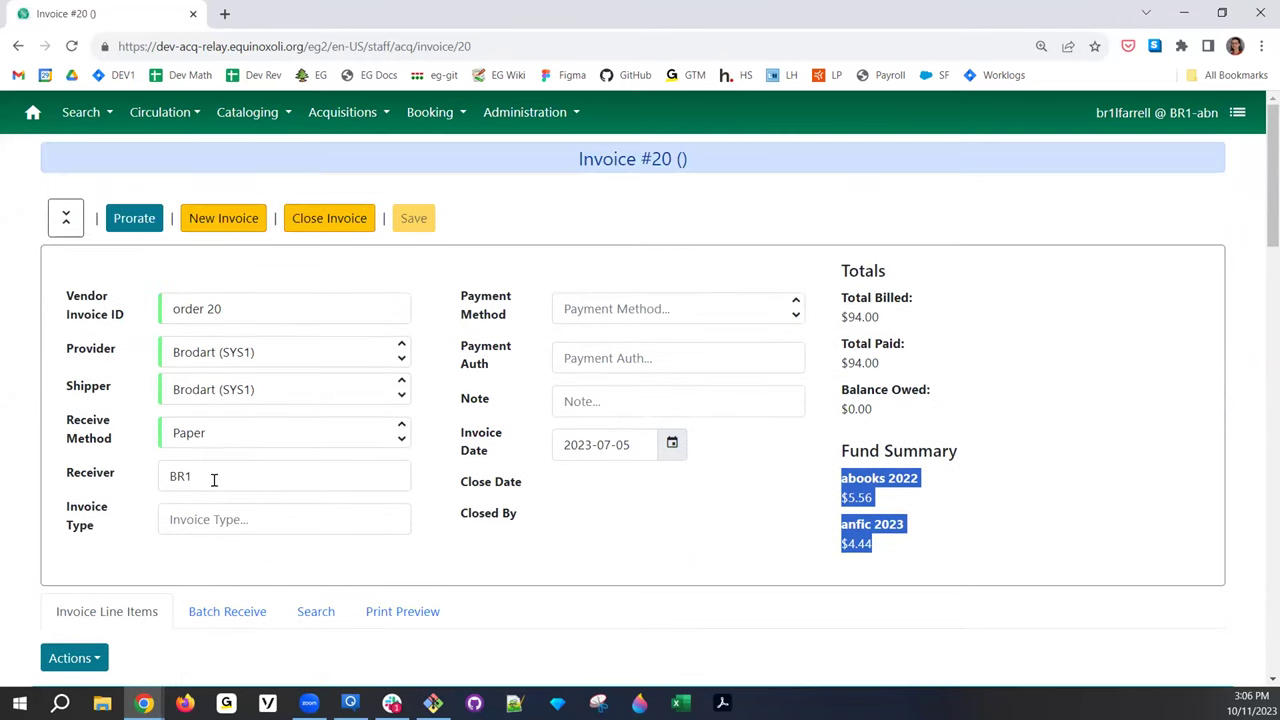
{"action": "left_click", "coordinate": [308, 220]}
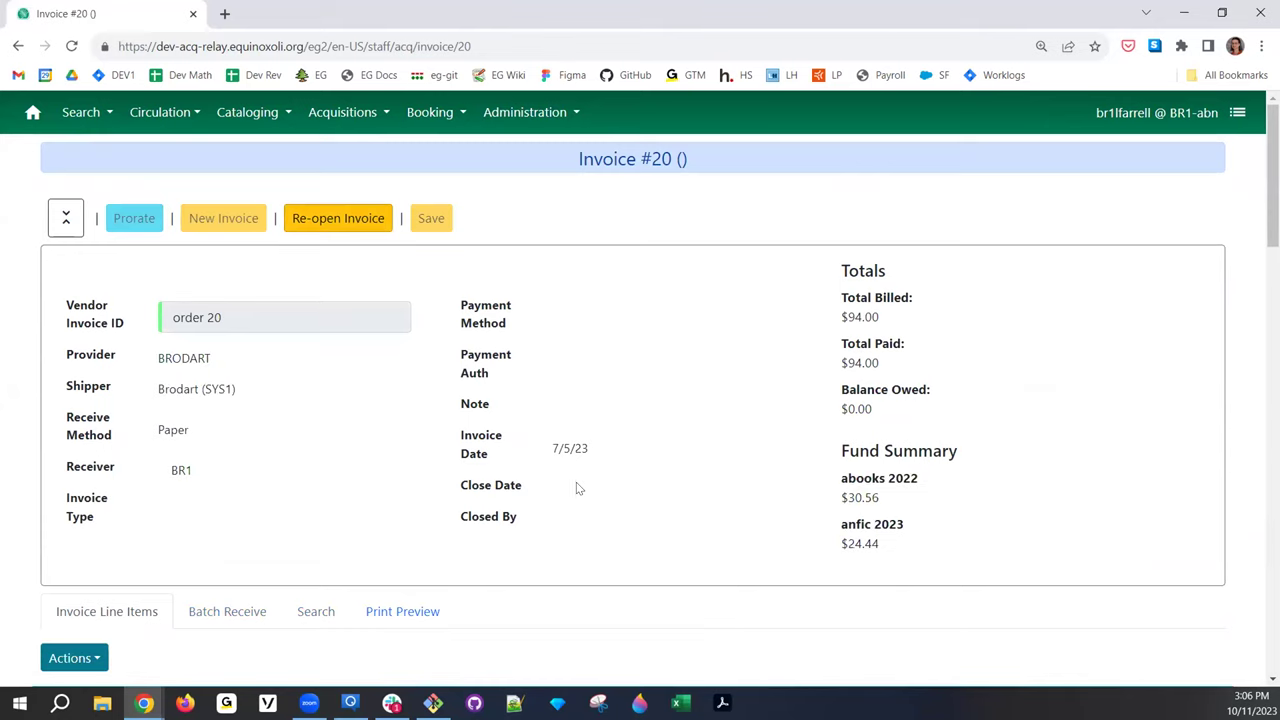
{"action": "left_click_drag", "start_coordinate": [897, 566], "coordinate": [843, 477]}
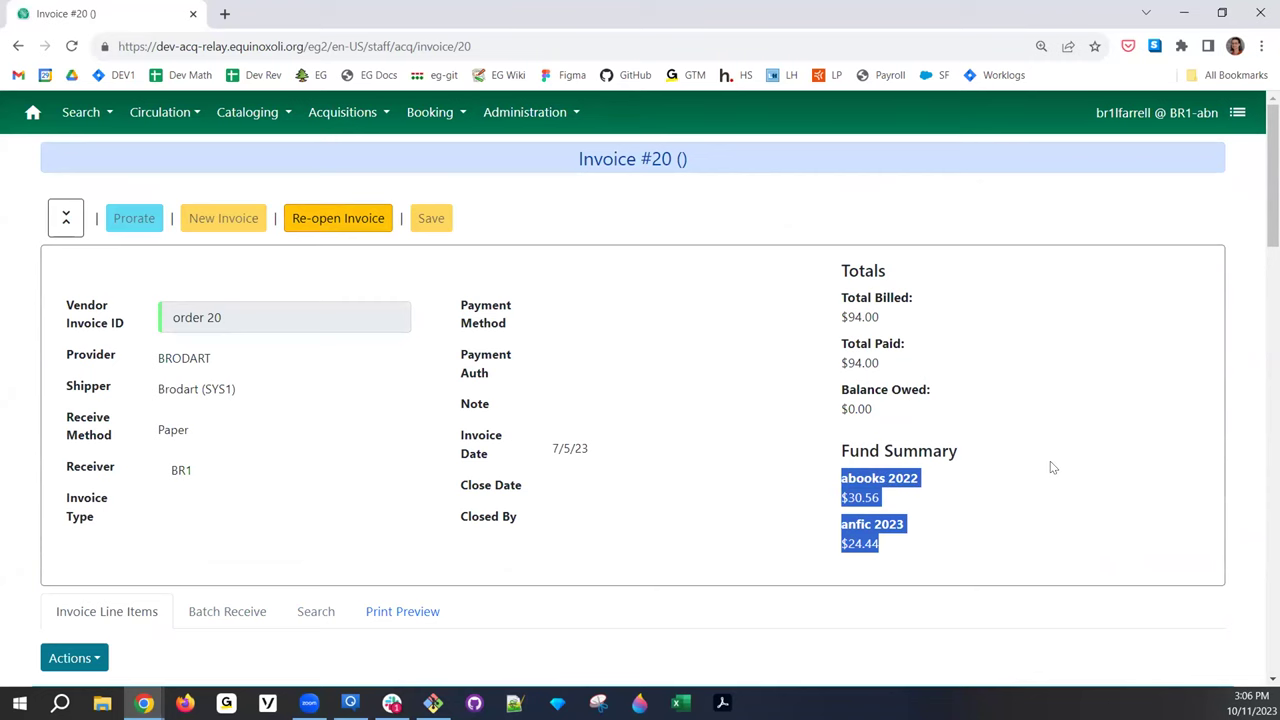
{"action": "scroll", "coordinate": [1050, 465], "scroll_direction": "down", "scroll_amount": 1}
{"action": "scroll", "coordinate": [1050, 463], "scroll_direction": "up", "scroll_amount": 1}
{"action": "scroll", "coordinate": [1049, 464], "scroll_direction": "down", "scroll_amount": 1}
{"action": "scroll", "coordinate": [1037, 457], "scroll_direction": "up", "scroll_amount": 1}
Change the invoice number in the page address to 30 without loading it, and review invoice 20's line items and direct charges
{"action": "left_click_drag", "start_coordinate": [457, 45], "coordinate": [477, 42]}
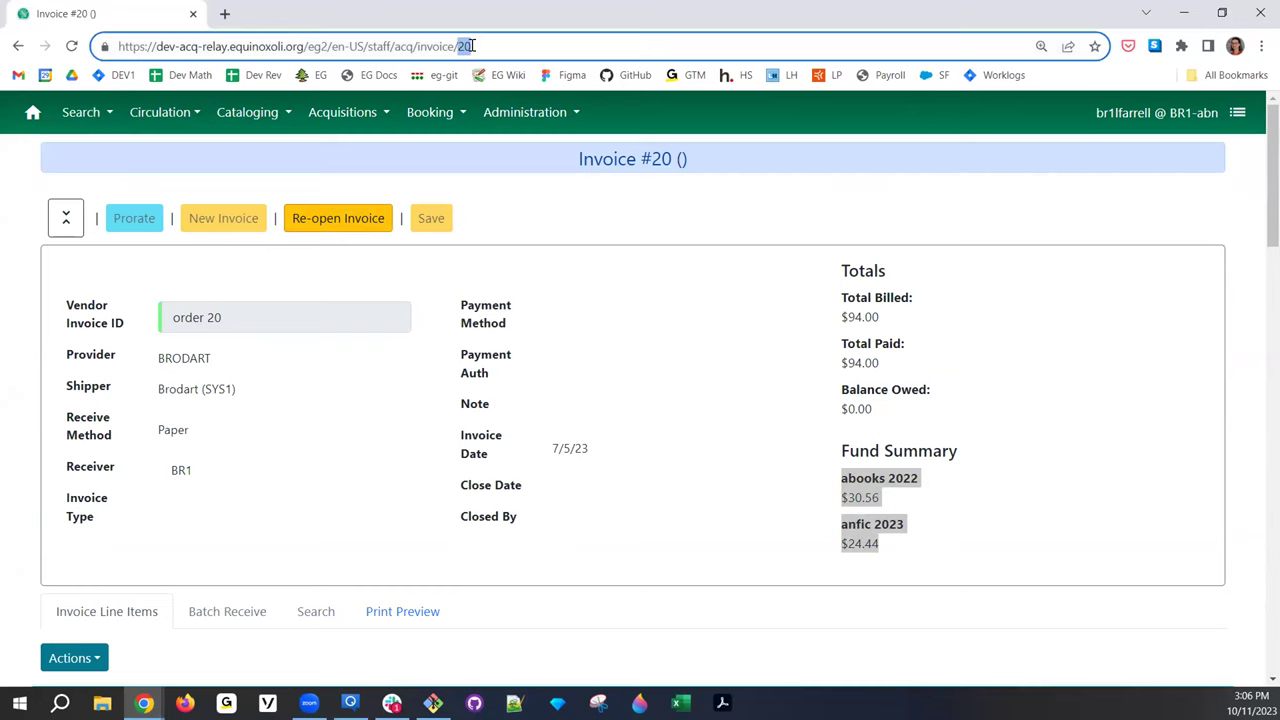
{"action": "type", "text": "30"}
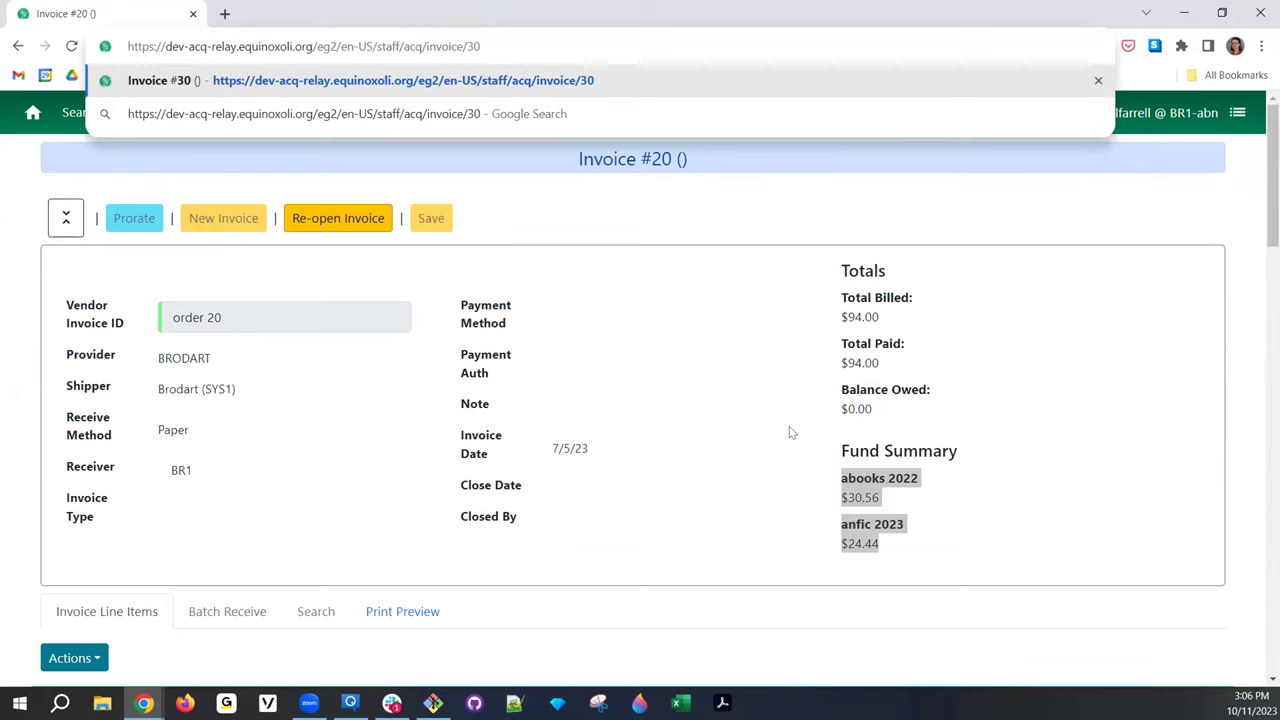
{"action": "scroll", "coordinate": [825, 470], "scroll_direction": "down", "scroll_amount": 15}
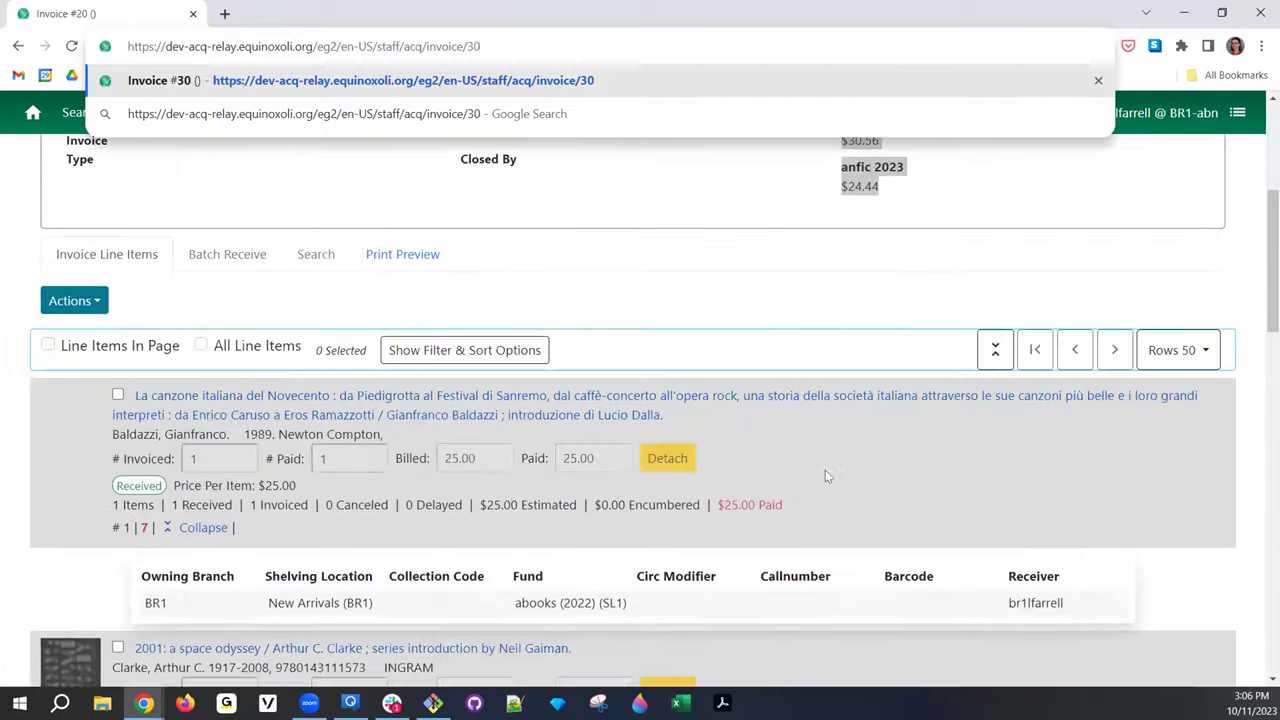
{"action": "scroll", "coordinate": [826, 474], "scroll_direction": "down", "scroll_amount": 1}
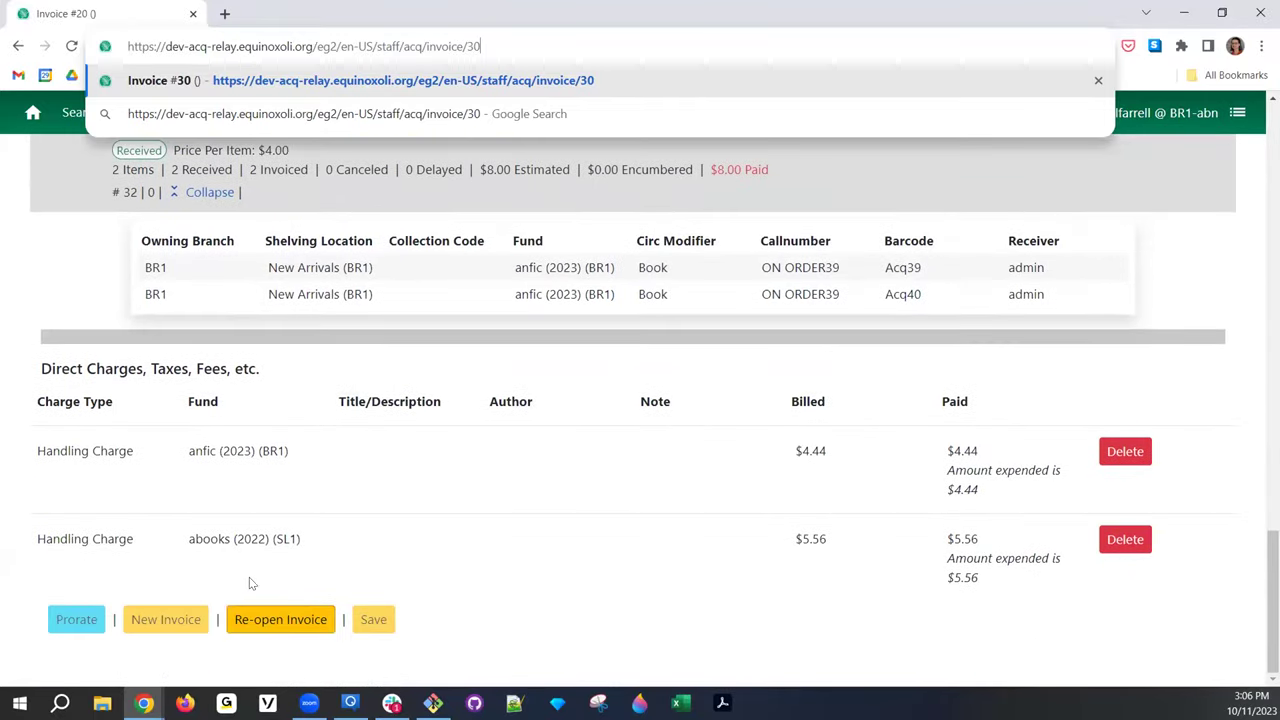
{"action": "scroll", "coordinate": [249, 577], "scroll_direction": "up", "scroll_amount": 16}
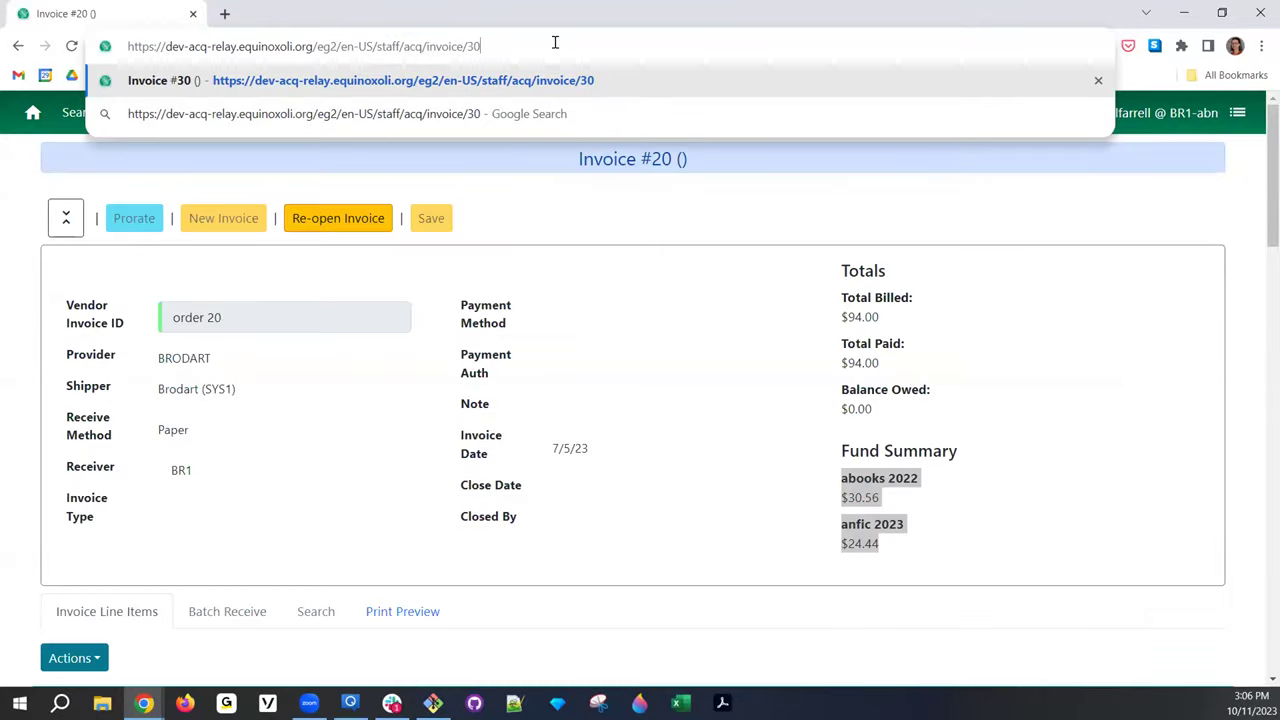
Re-open invoice 20 and go to its direct charges
{"action": "left_click", "coordinate": [348, 216]}
{"action": "scroll", "coordinate": [330, 330], "scroll_direction": "down", "scroll_amount": 8}
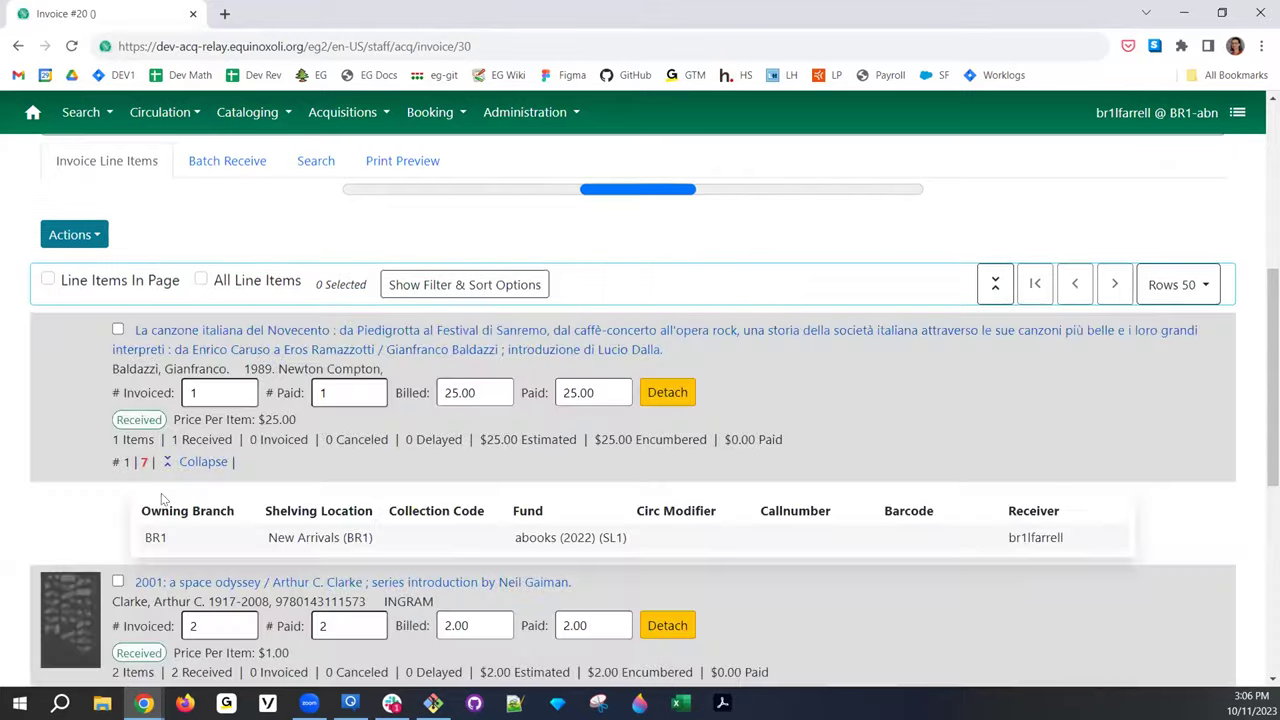
{"action": "scroll", "coordinate": [161, 493], "scroll_direction": "down", "scroll_amount": 15}
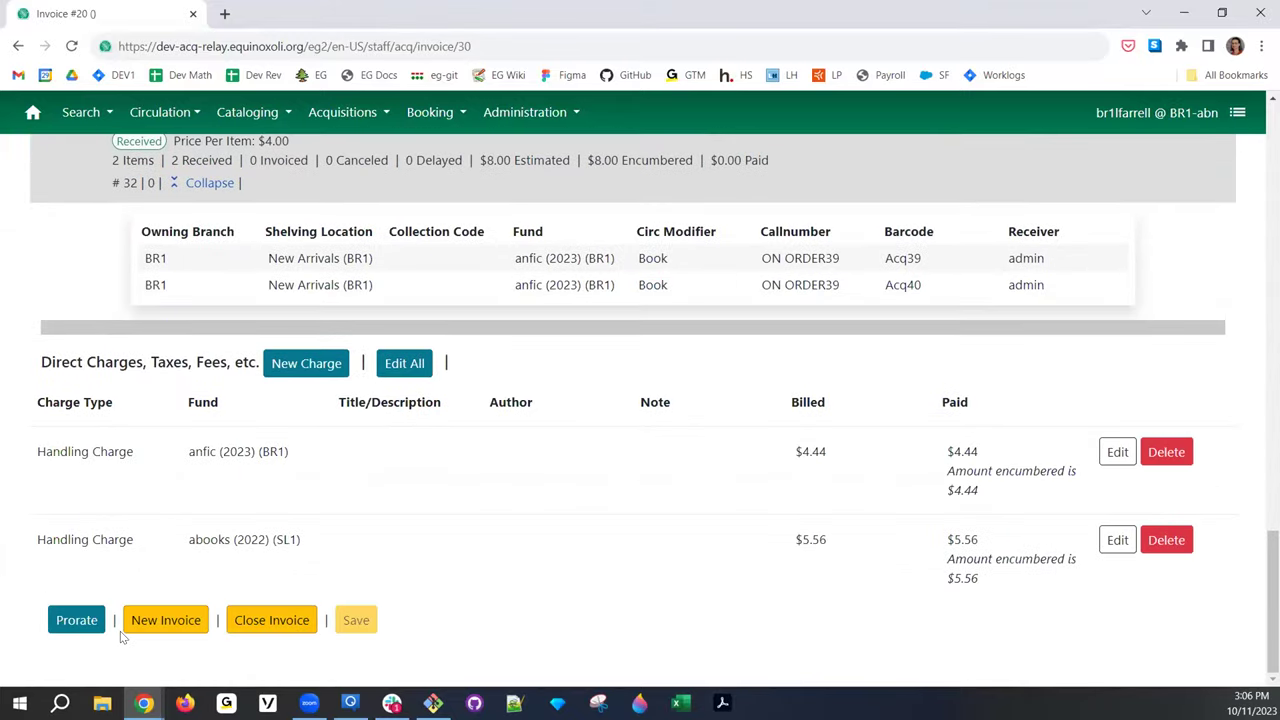
Add a new direct charge of type Handling Charge to invoice 20, leaving its fund empty
{"action": "left_click", "coordinate": [290, 368]}
{"action": "left_click", "coordinate": [150, 457]}
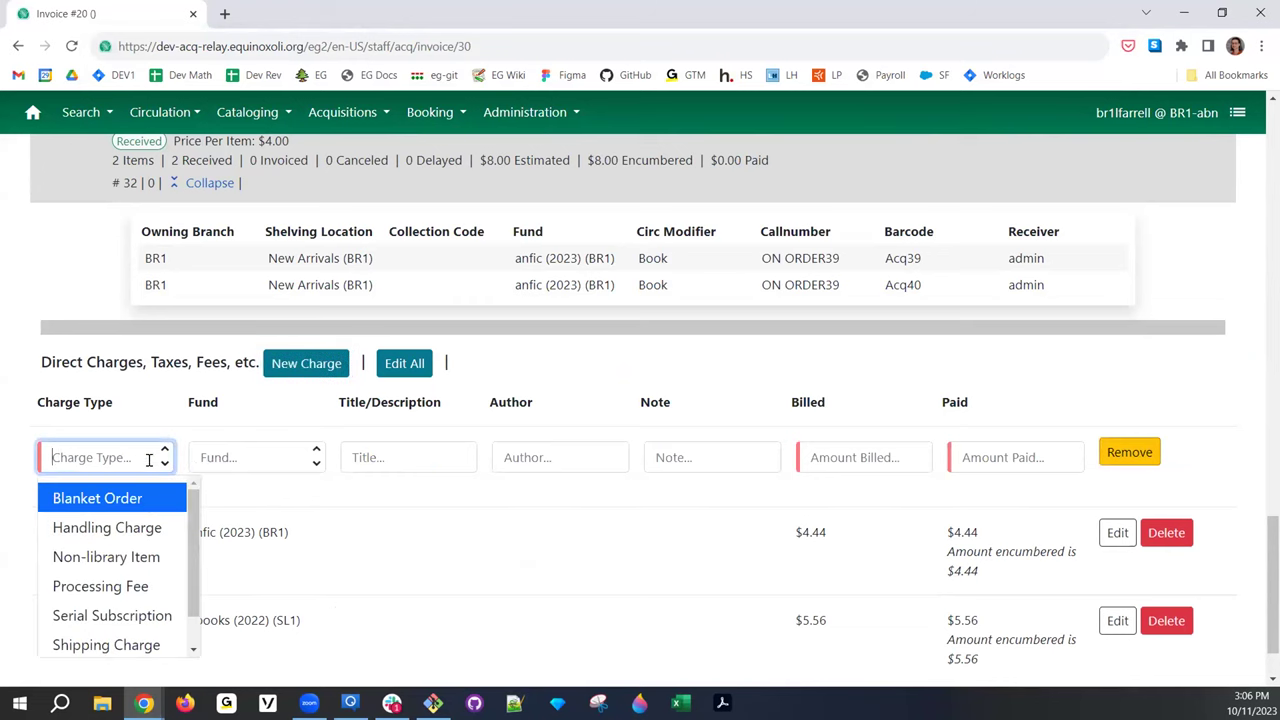
{"action": "left_click", "coordinate": [140, 527]}
{"action": "left_click", "coordinate": [236, 457]}
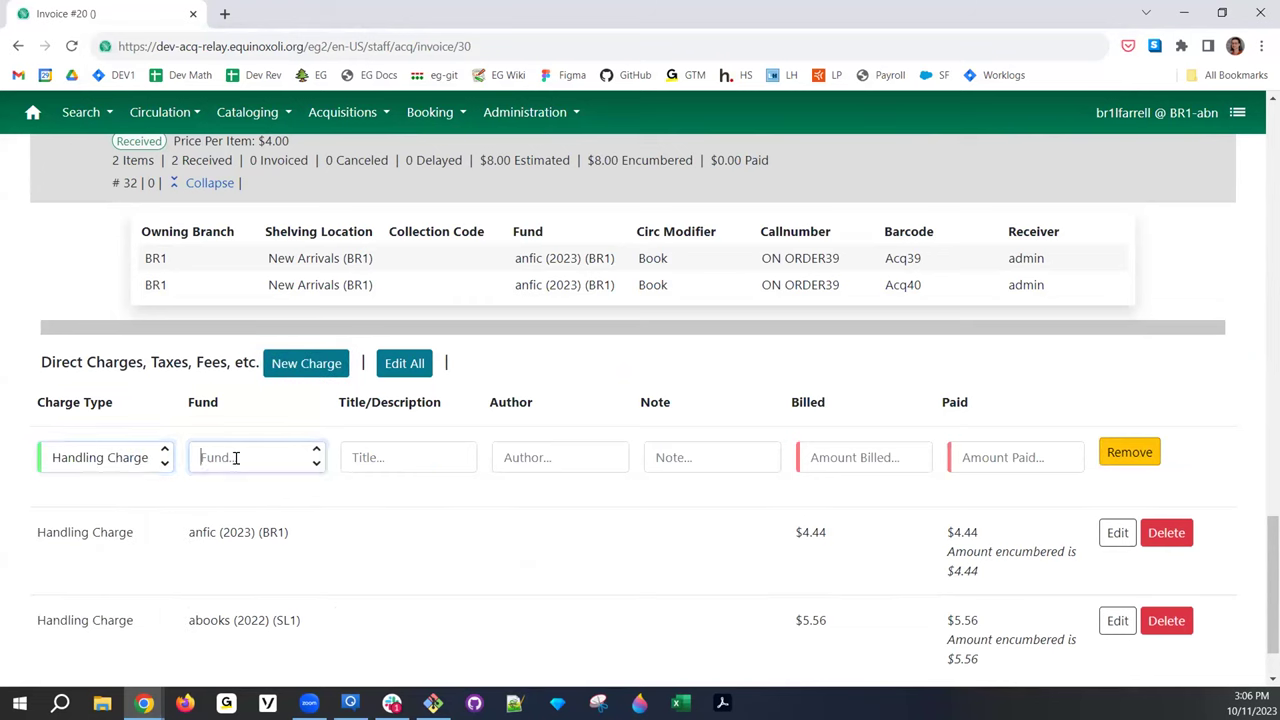
{"action": "key", "text": "Down"}
{"action": "key", "text": "Down"}
{"action": "key", "text": "Up"}
{"action": "key", "text": "Up"}
{"action": "left_click", "coordinate": [197, 435]}
{"action": "left_click", "coordinate": [140, 457]}
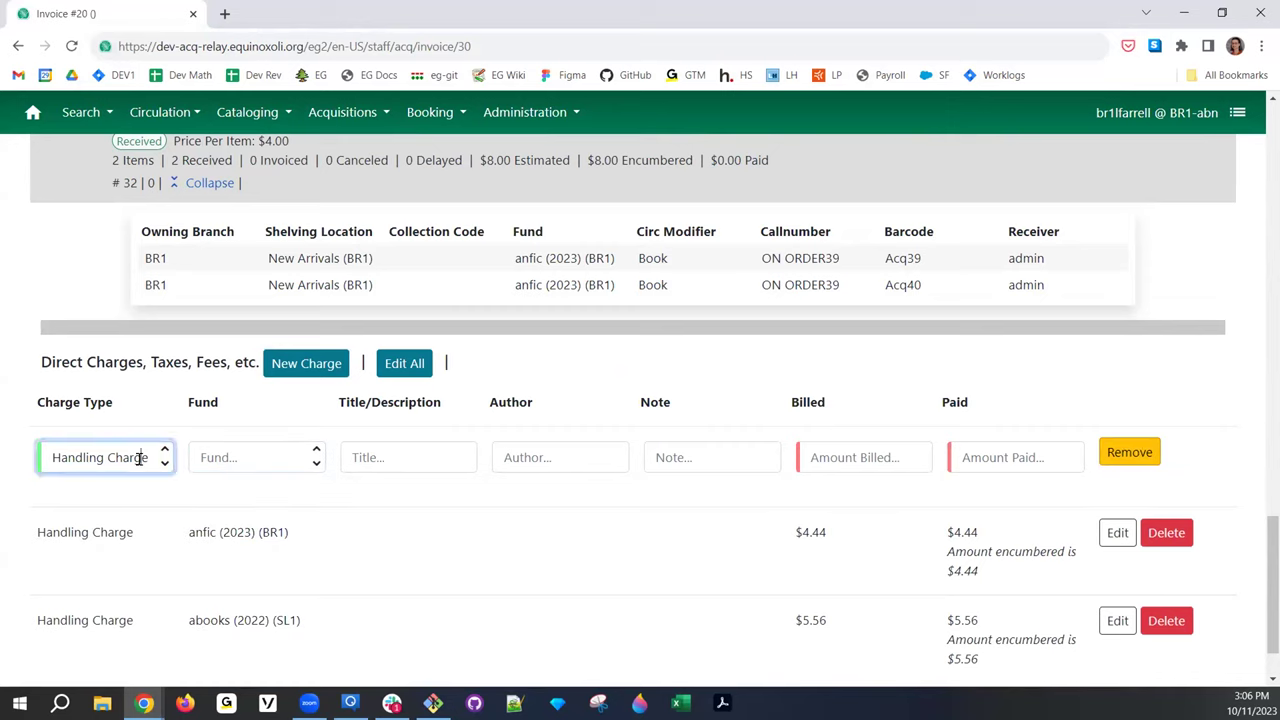
{"action": "left_click", "coordinate": [183, 425]}
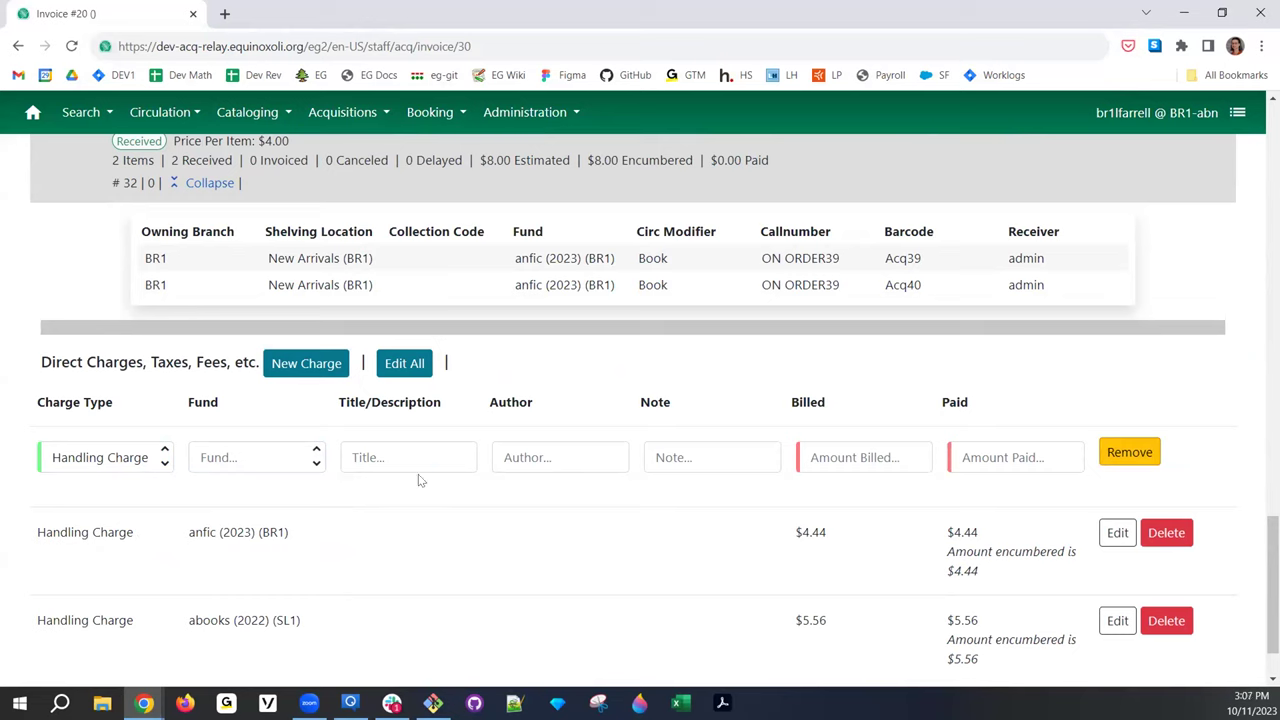
Remove the unsaved handling charge from invoice 20 and close the invoice again
{"action": "scroll", "coordinate": [475, 314], "scroll_direction": "up", "scroll_amount": 15}
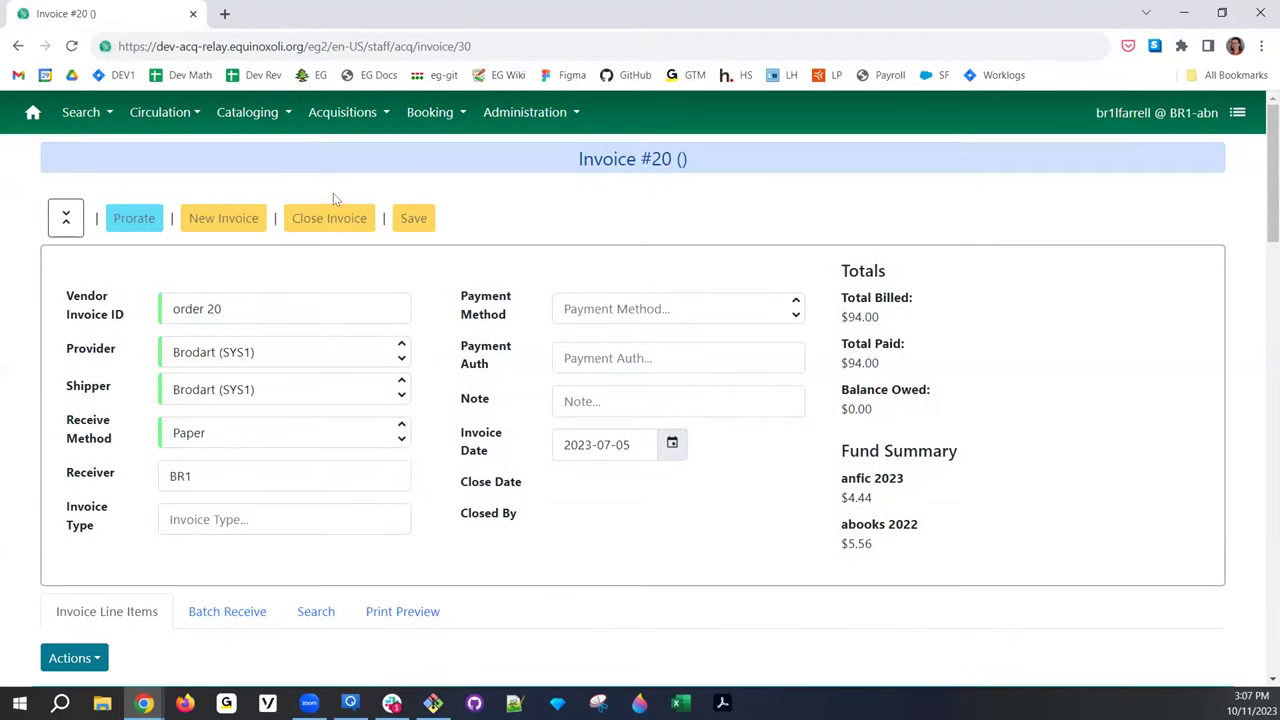
{"action": "scroll", "coordinate": [326, 252], "scroll_direction": "down", "scroll_amount": 15}
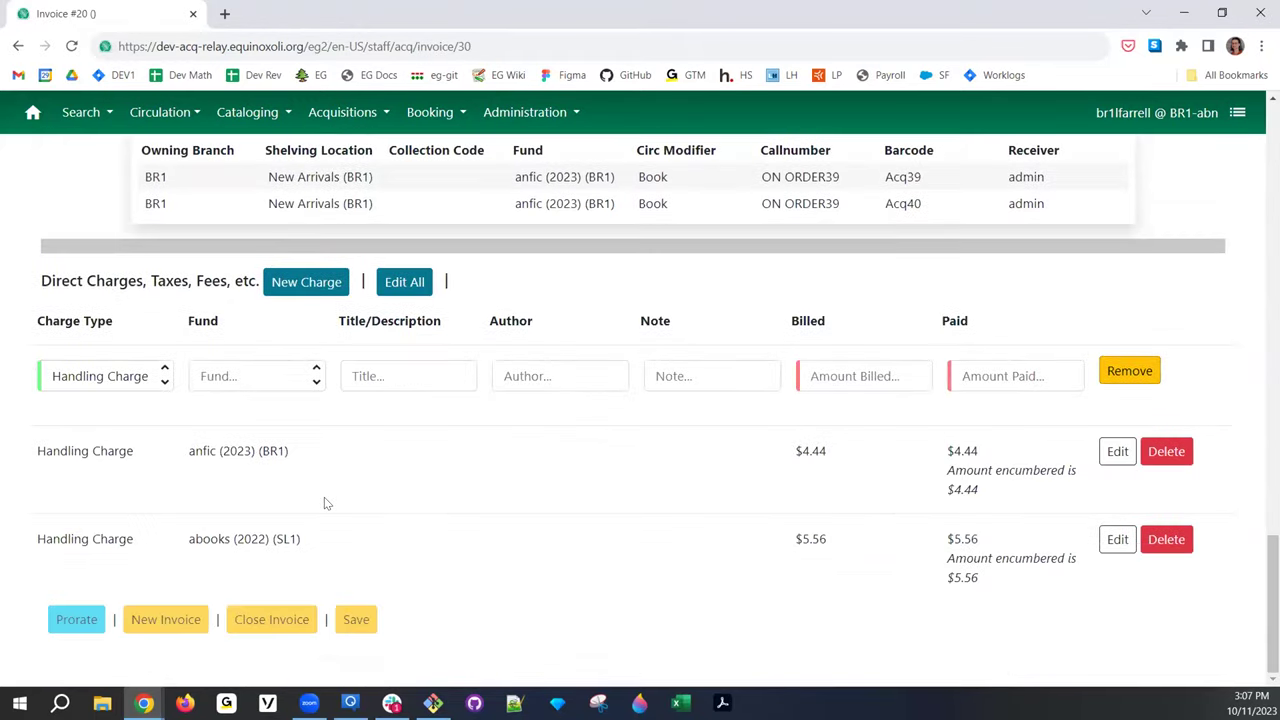
{"action": "scroll", "coordinate": [380, 427], "scroll_direction": "up", "scroll_amount": 20}
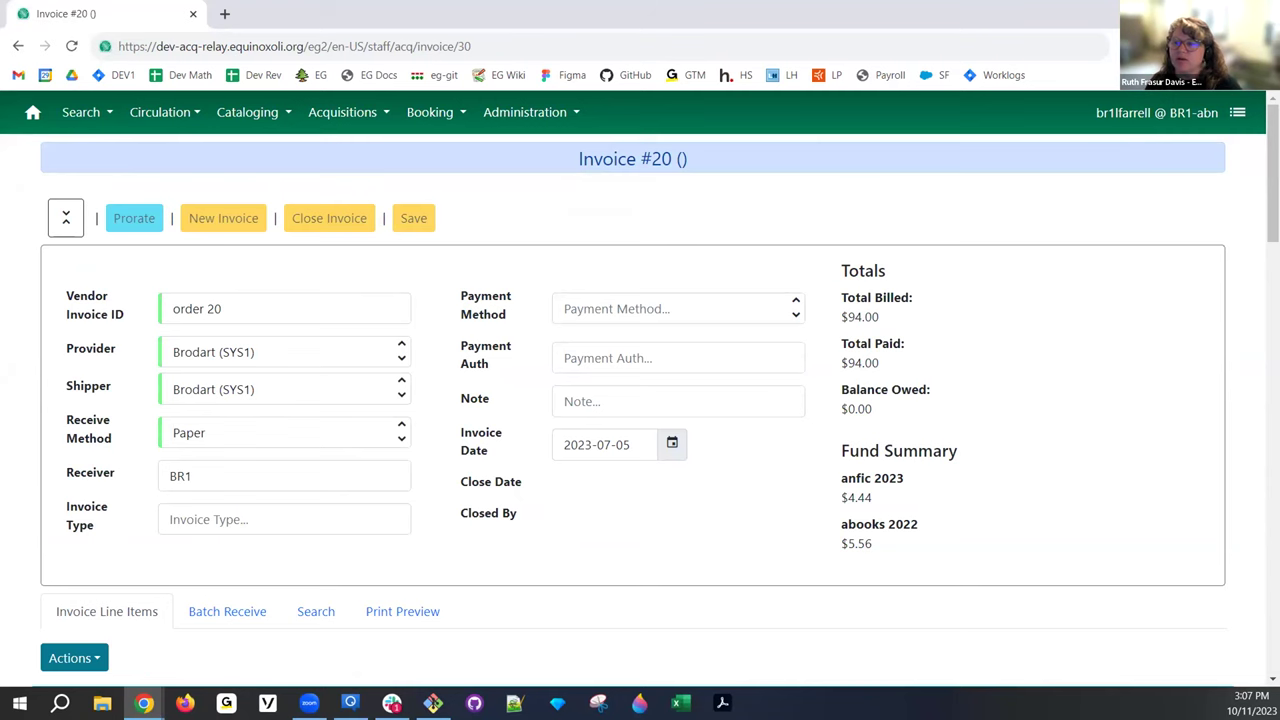
{"action": "scroll", "coordinate": [450, 557], "scroll_direction": "down", "scroll_amount": 20}
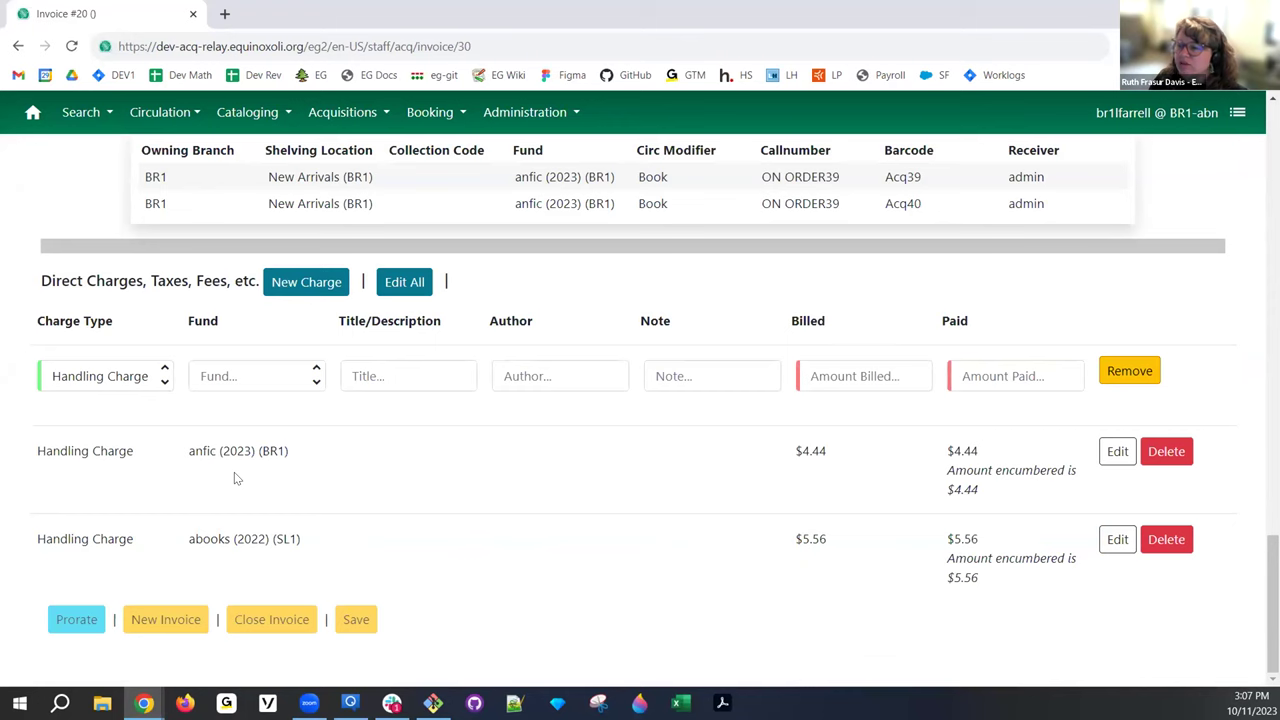
{"action": "left_click", "coordinate": [1132, 371]}
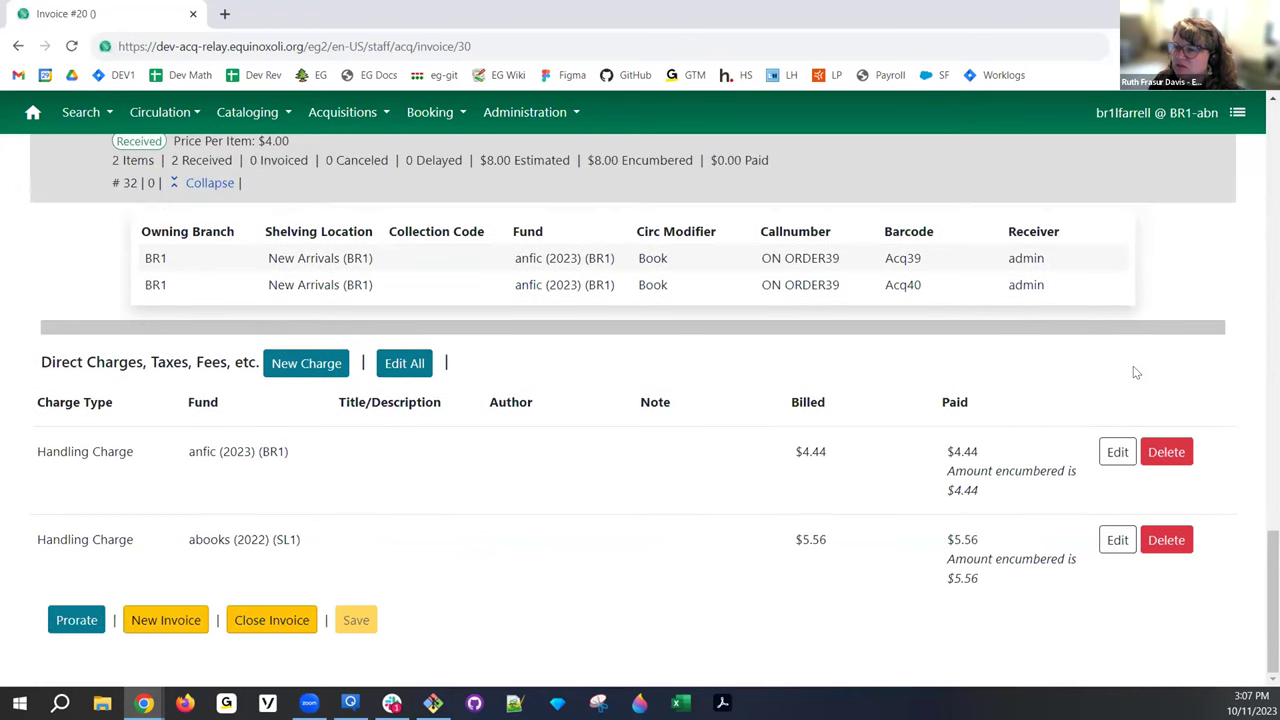
{"action": "left_click", "coordinate": [242, 618]}
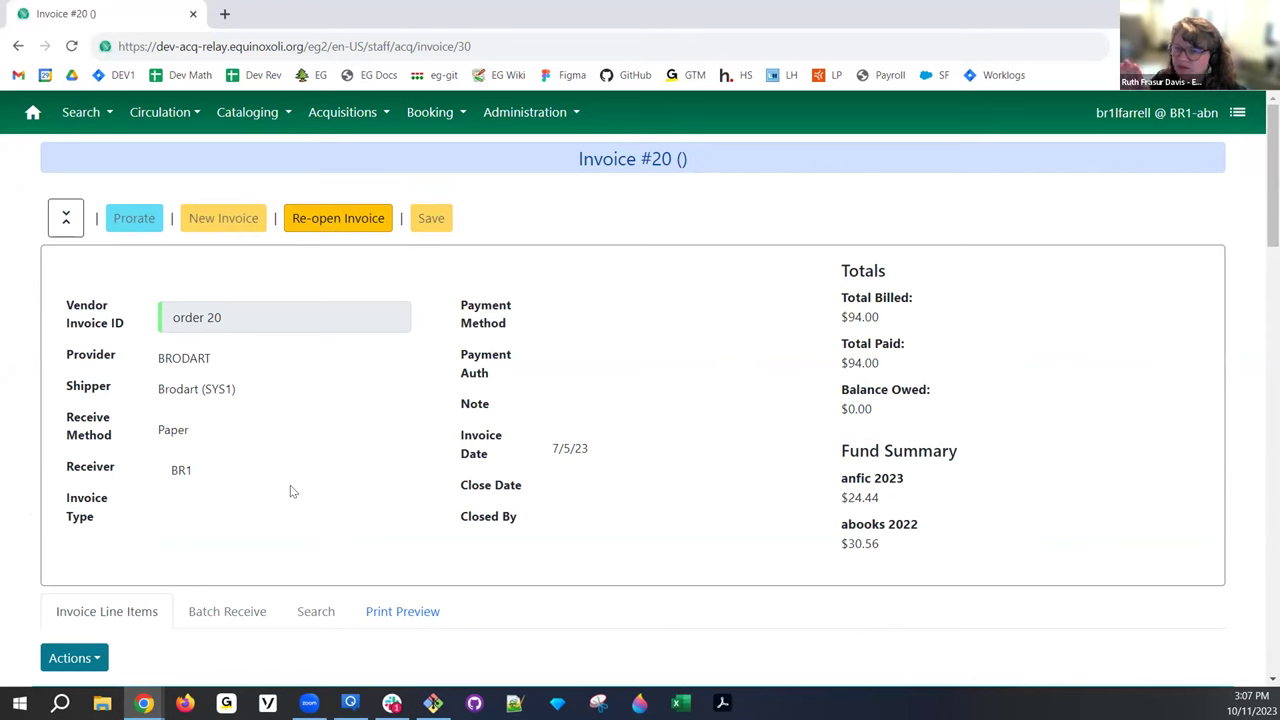
{"action": "scroll", "coordinate": [290, 490], "scroll_direction": "down", "scroll_amount": 3}
{"action": "scroll", "coordinate": [290, 490], "scroll_direction": "up", "scroll_amount": 2}
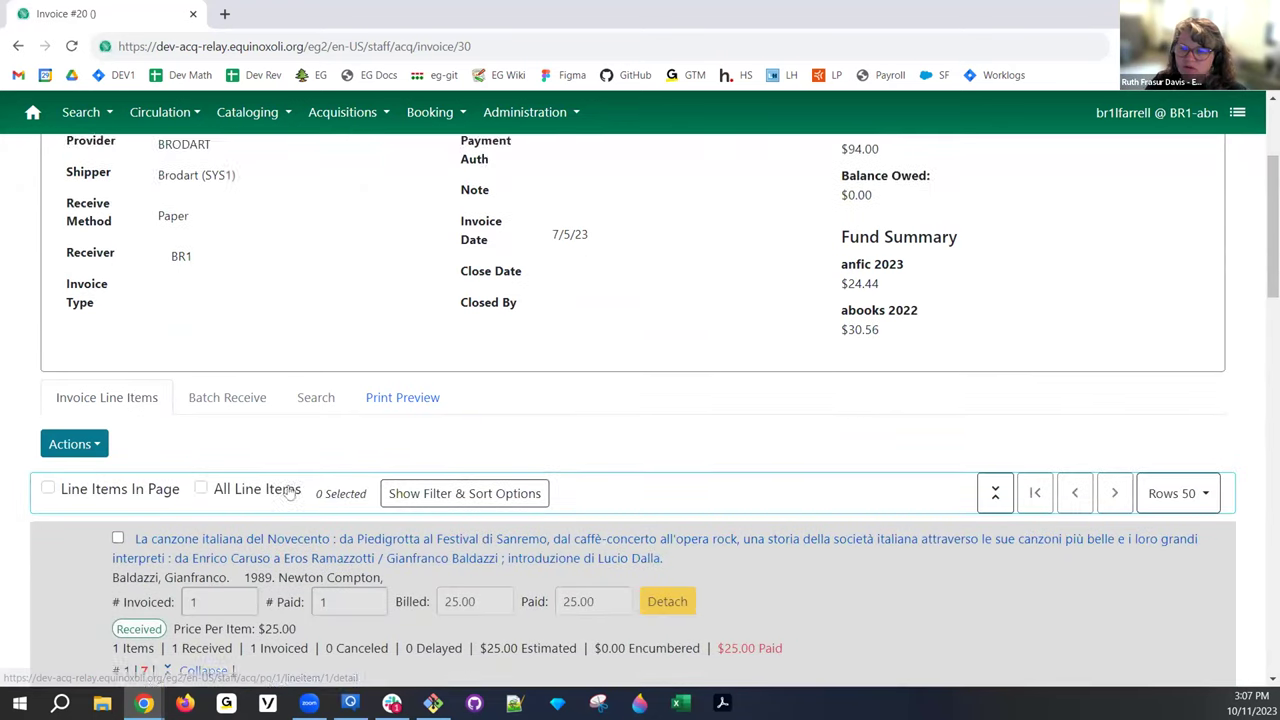
{"action": "scroll", "coordinate": [288, 492], "scroll_direction": "up", "scroll_amount": 1}
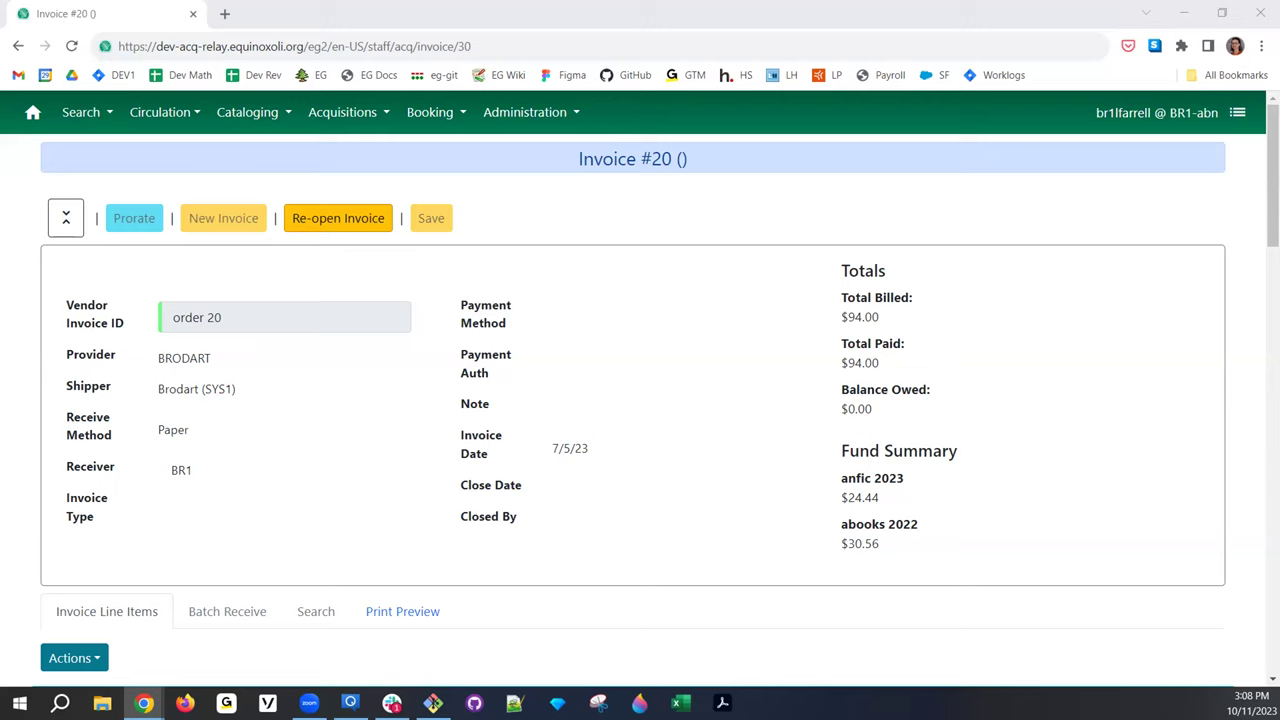
Open invoice 30 from the prepared page address and go to its line items
{"action": "left_click", "coordinate": [483, 46]}
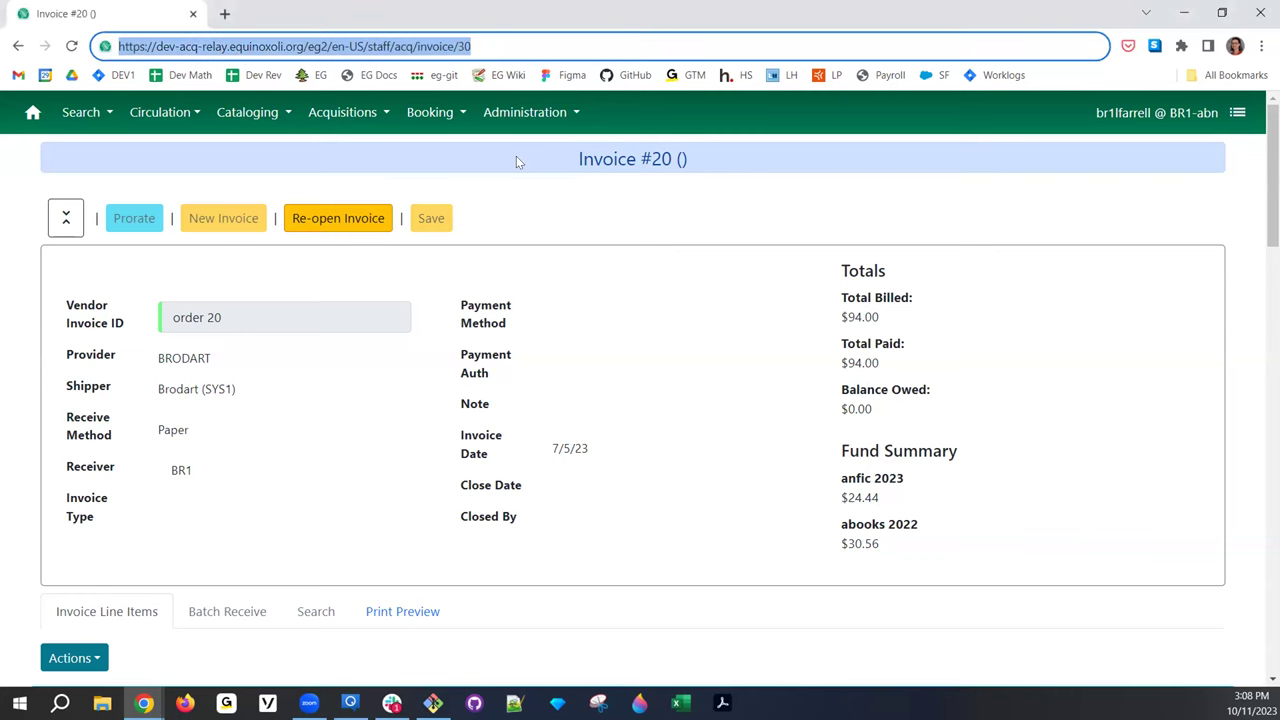
{"action": "key", "text": "Return"}
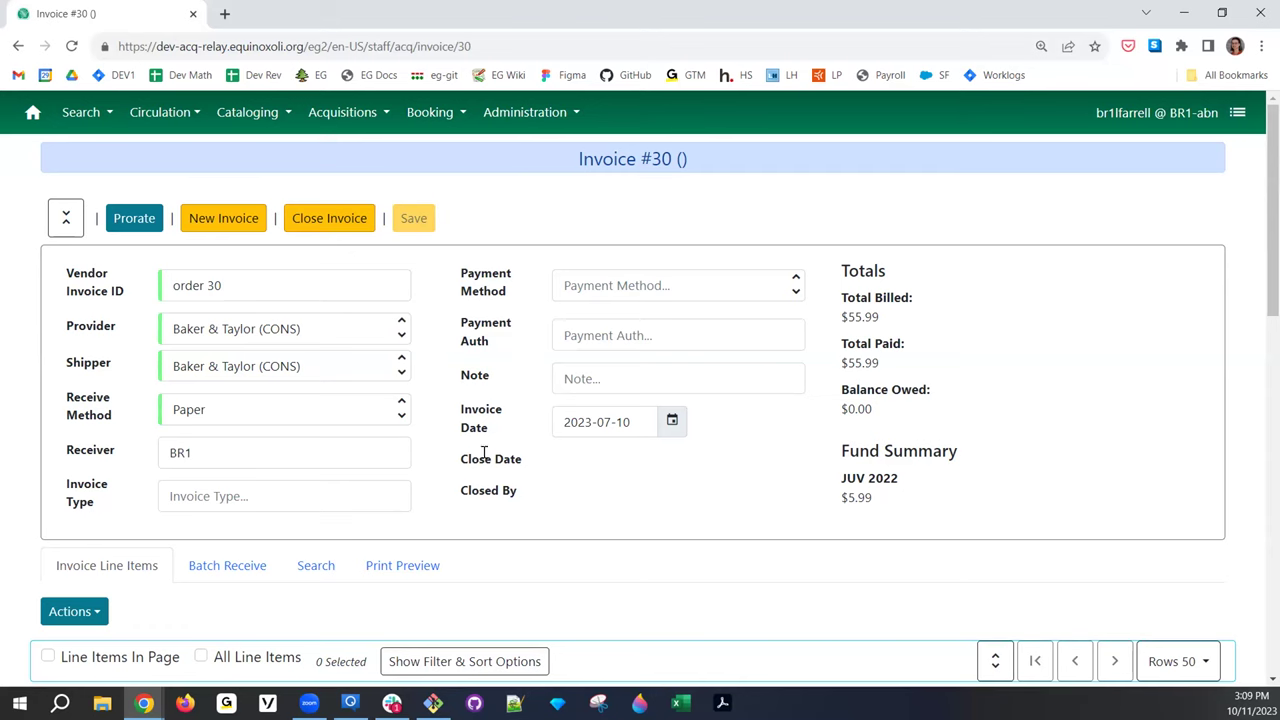
{"action": "scroll", "coordinate": [544, 443], "scroll_direction": "down", "scroll_amount": 2}
{"action": "scroll", "coordinate": [640, 442], "scroll_direction": "up", "scroll_amount": 2}
{"action": "scroll", "coordinate": [643, 443], "scroll_direction": "down", "scroll_amount": 2}
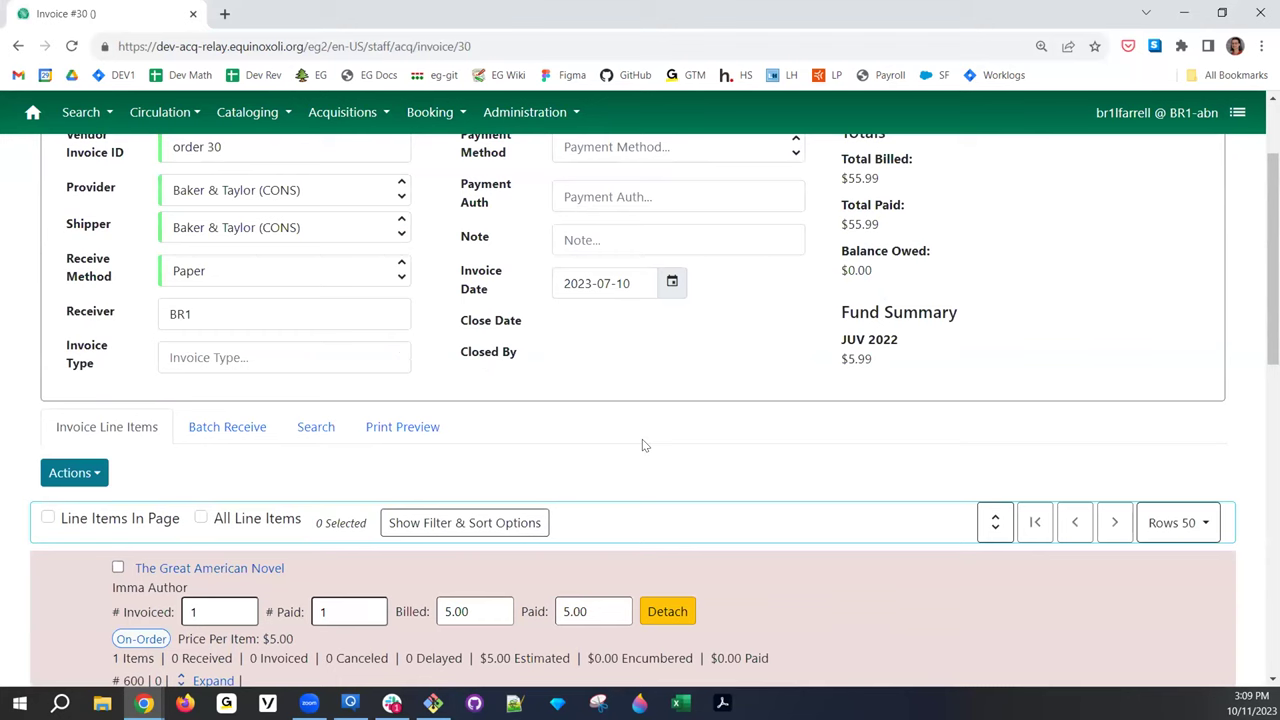
{"action": "scroll", "coordinate": [643, 446], "scroll_direction": "down", "scroll_amount": 4}
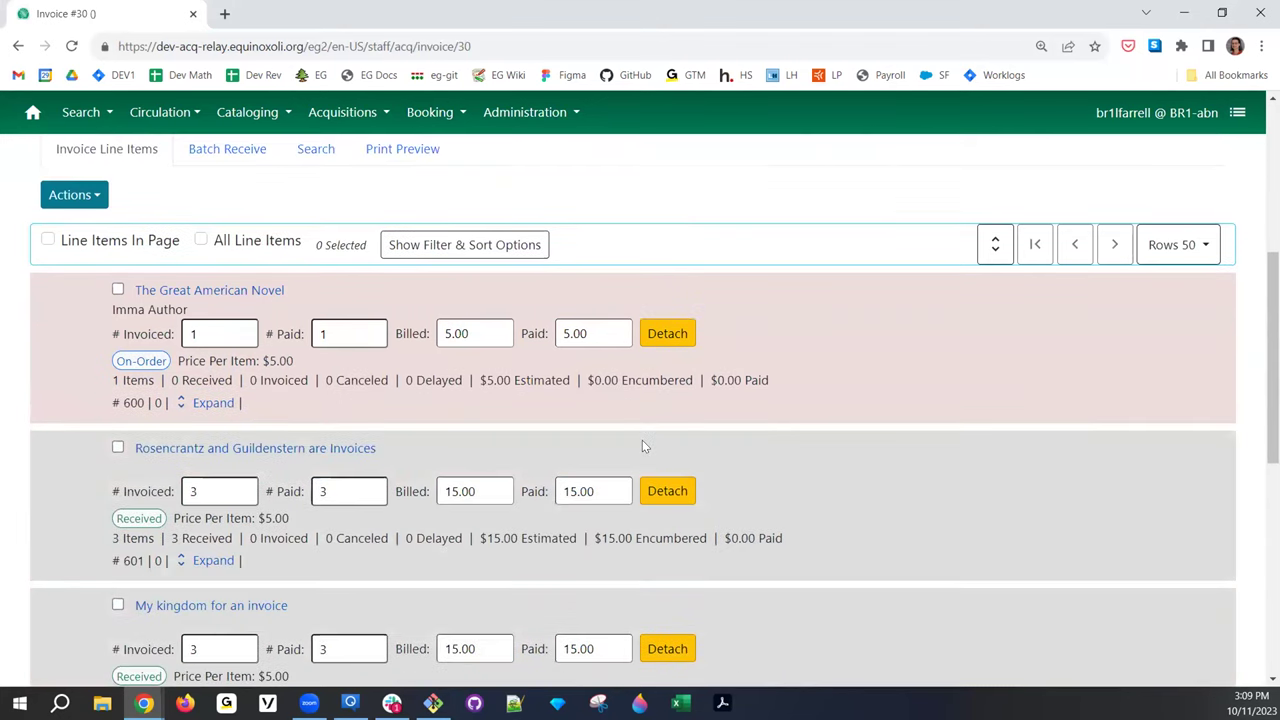
Examine the line items and direct charges of invoice 30
{"action": "left_click", "coordinate": [669, 338]}
{"action": "scroll", "coordinate": [566, 431], "scroll_direction": "down", "scroll_amount": 2}
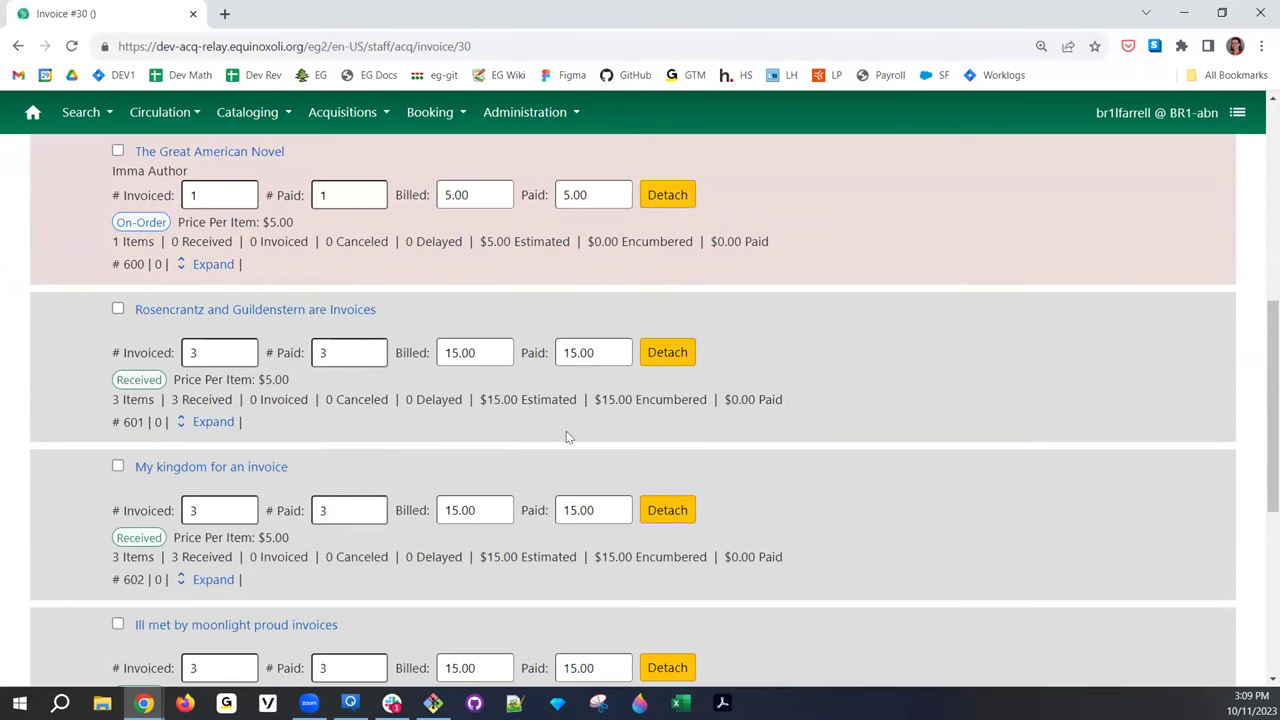
{"action": "scroll", "coordinate": [568, 436], "scroll_direction": "down", "scroll_amount": 2}
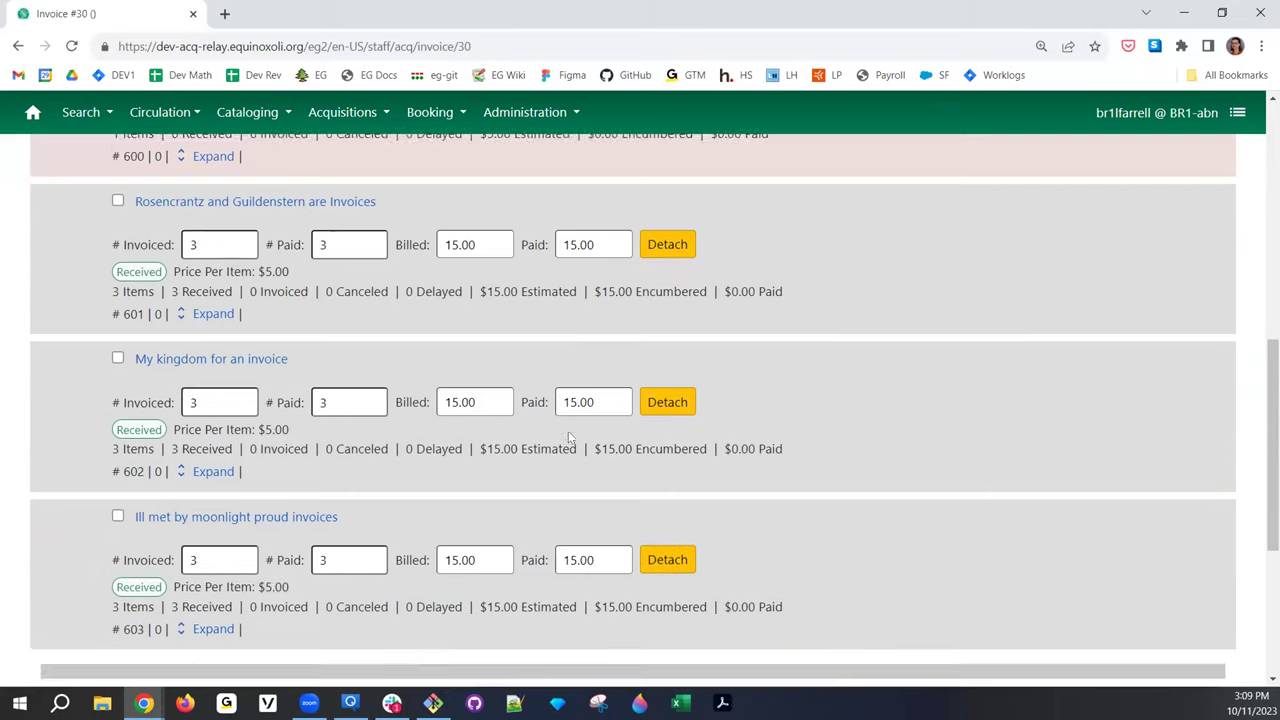
{"action": "scroll", "coordinate": [569, 431], "scroll_direction": "down", "scroll_amount": 1}
{"action": "scroll", "coordinate": [569, 431], "scroll_direction": "up", "scroll_amount": 3}
{"action": "scroll", "coordinate": [569, 431], "scroll_direction": "down", "scroll_amount": 1}
{"action": "scroll", "coordinate": [572, 431], "scroll_direction": "down", "scroll_amount": 1}
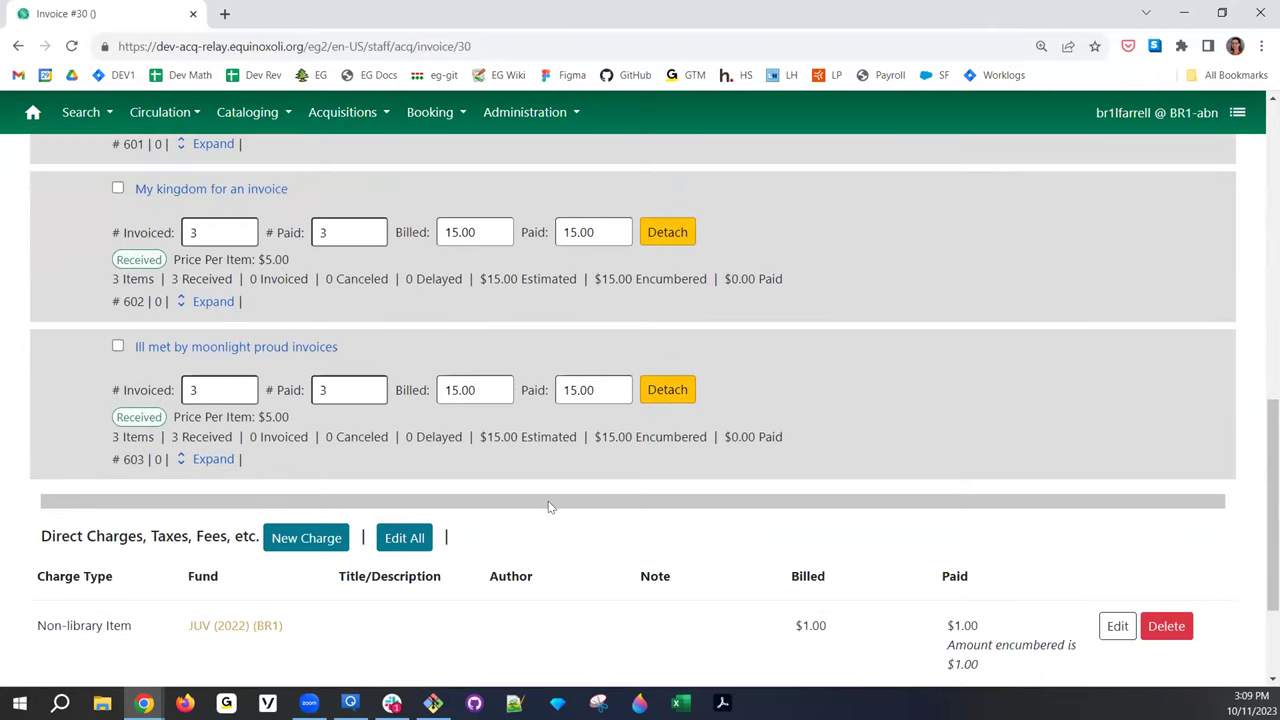
Expand the copy details of all line items and detach "The Great American Novel" from the invoice
{"action": "scroll", "coordinate": [312, 406], "scroll_direction": "up", "scroll_amount": 2}
{"action": "scroll", "coordinate": [312, 406], "scroll_direction": "up", "scroll_amount": 2}
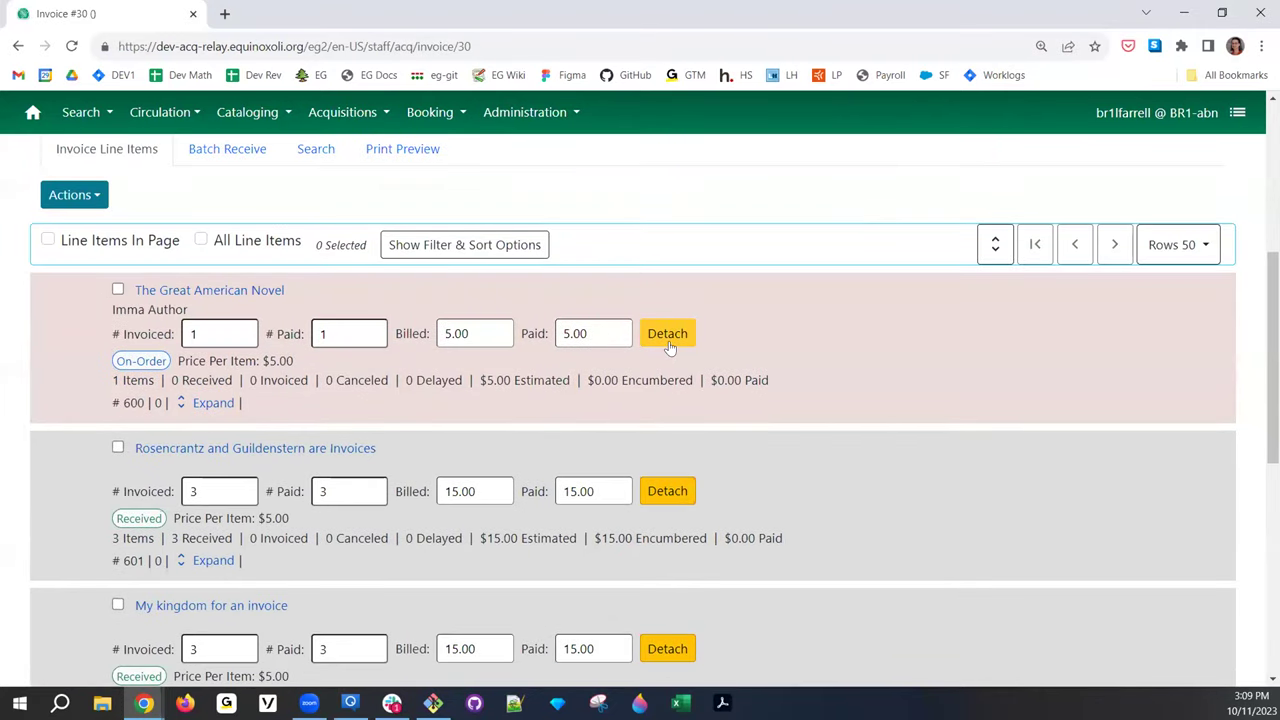
{"action": "left_click", "coordinate": [995, 244]}
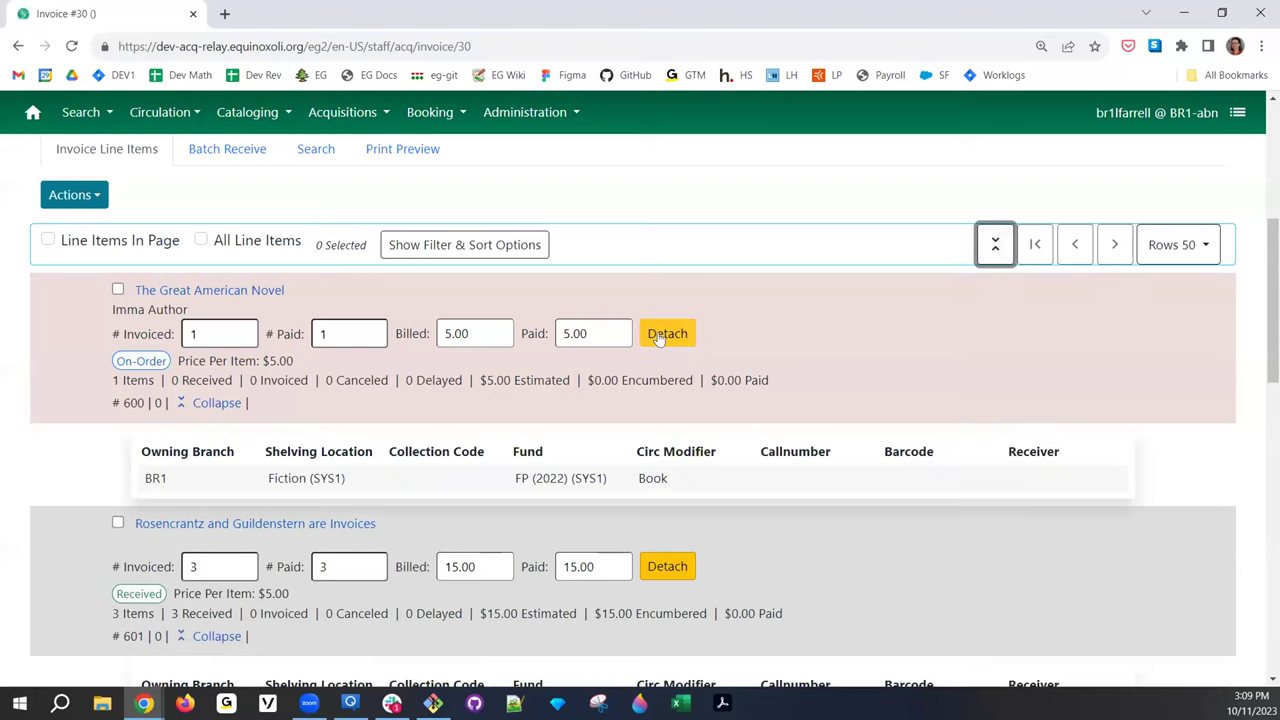
{"action": "left_click", "coordinate": [659, 338]}
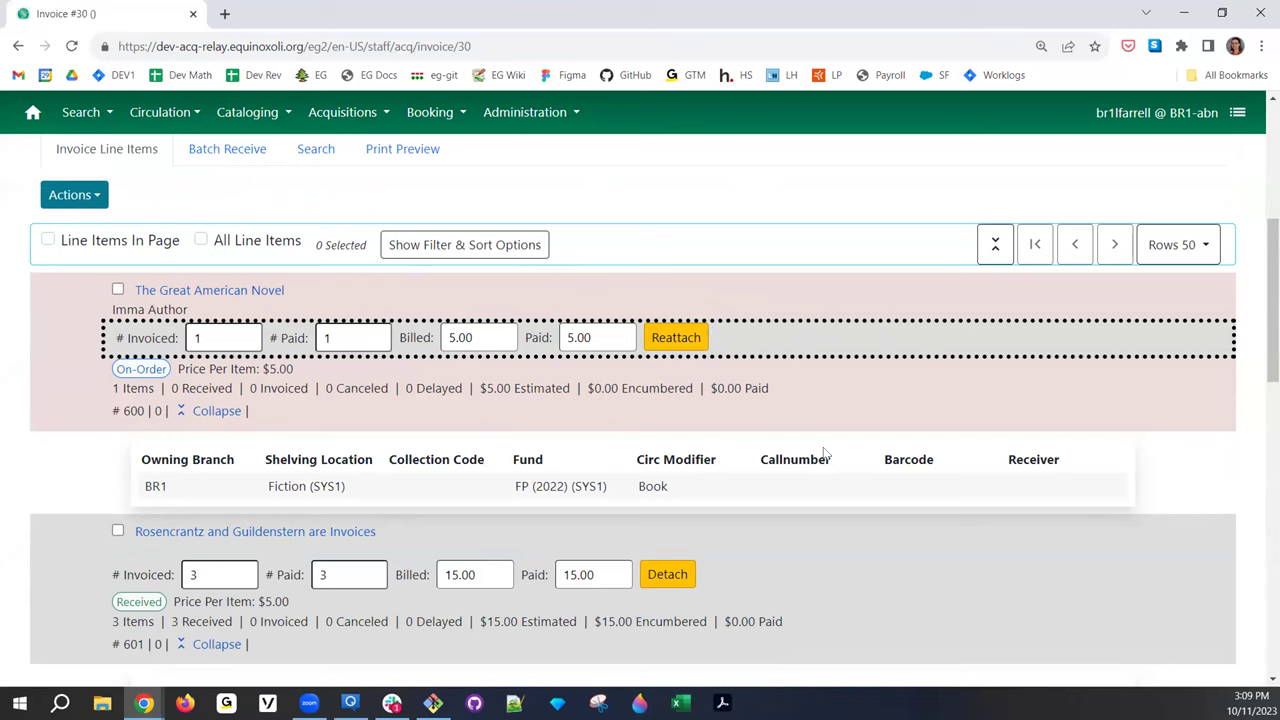
Compare the funds on the line items' copies with the fund used by the direct charges
{"action": "scroll", "coordinate": [812, 397], "scroll_direction": "down", "scroll_amount": 2}
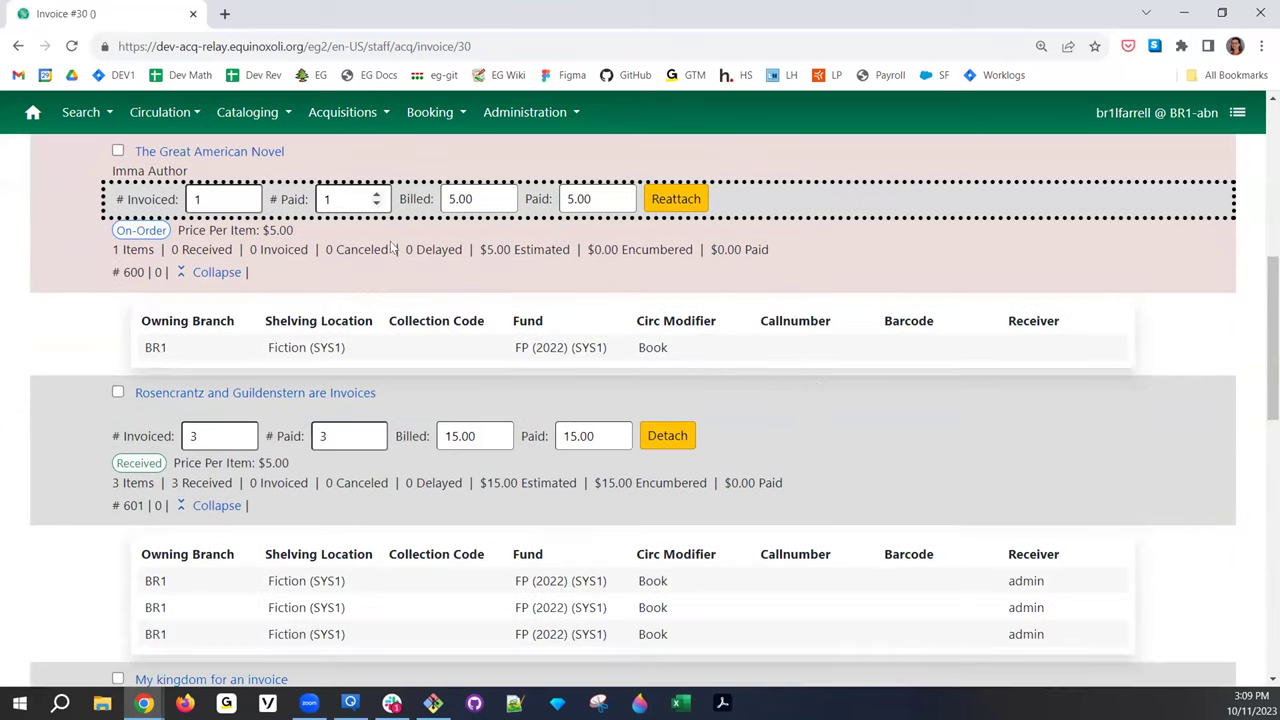
{"action": "scroll", "coordinate": [737, 355], "scroll_direction": "down", "scroll_amount": 3}
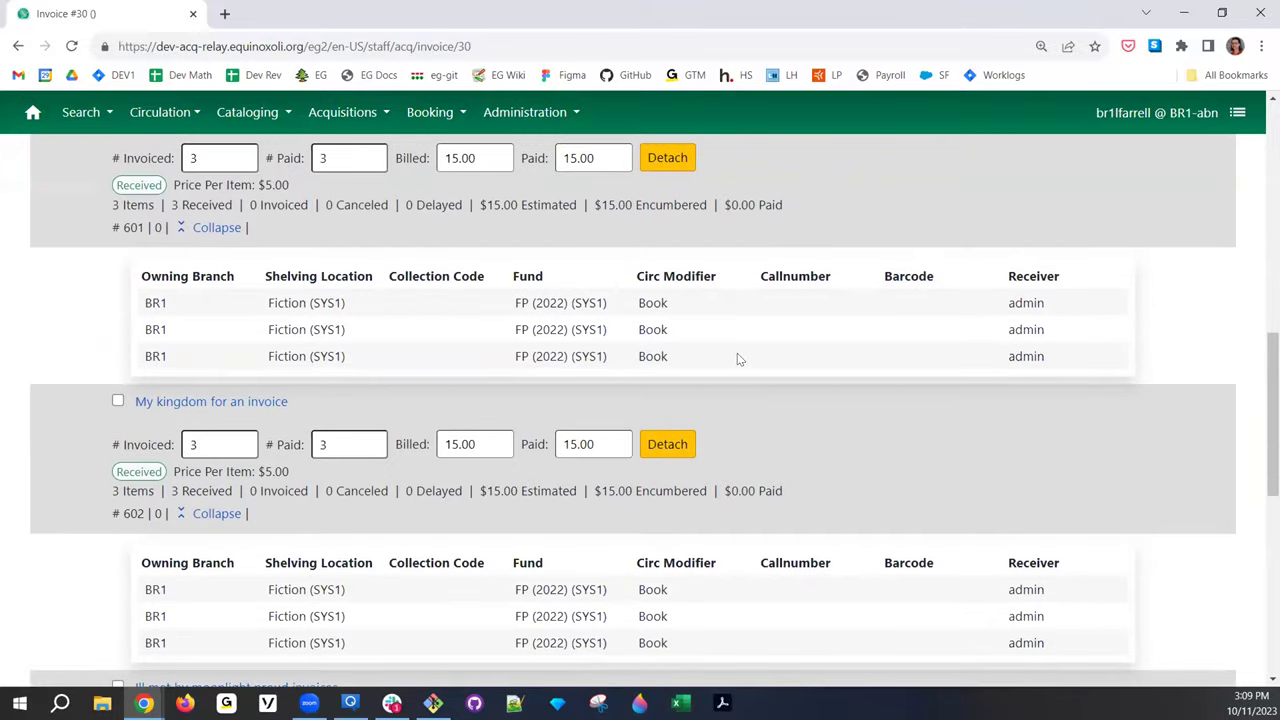
{"action": "scroll", "coordinate": [737, 355], "scroll_direction": "down", "scroll_amount": 3}
{"action": "scroll", "coordinate": [737, 360], "scroll_direction": "down", "scroll_amount": 3}
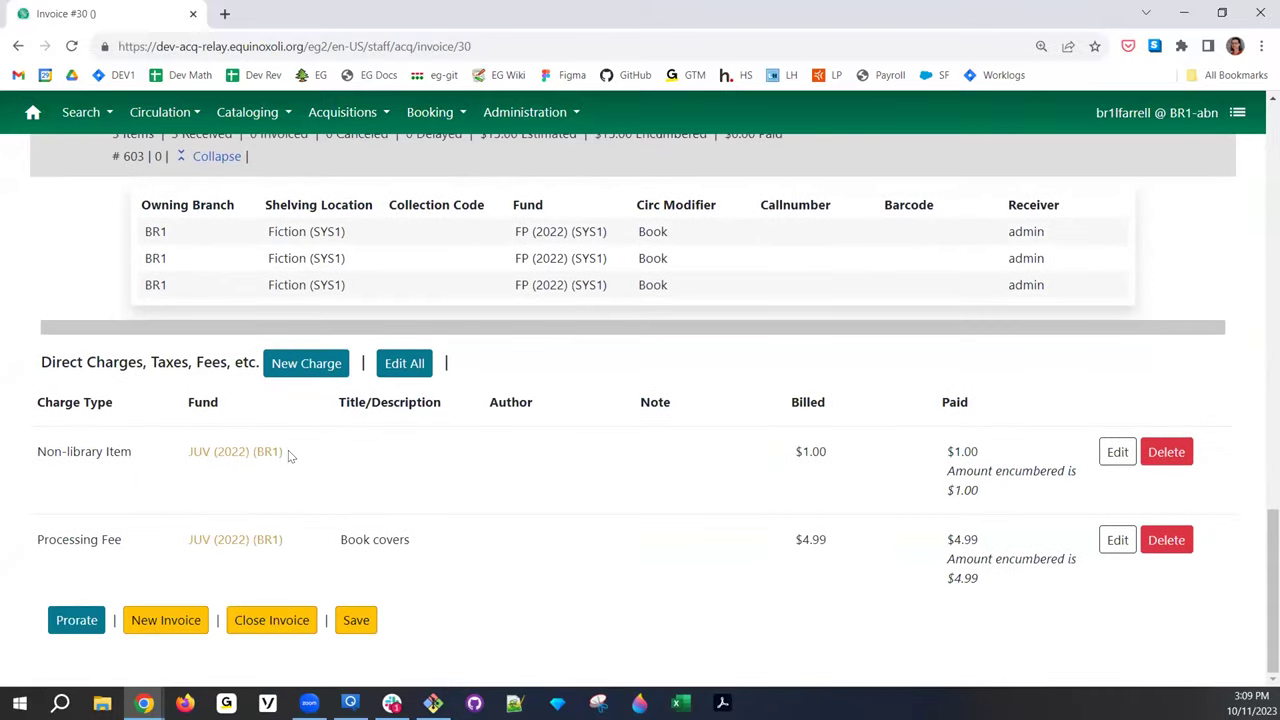
{"action": "triple_click", "coordinate": [214, 451]}
{"action": "left_click", "coordinate": [314, 460]}
Check the totals and fund summary in the header of invoice 30
{"action": "scroll", "coordinate": [476, 565], "scroll_direction": "up", "scroll_amount": 10}
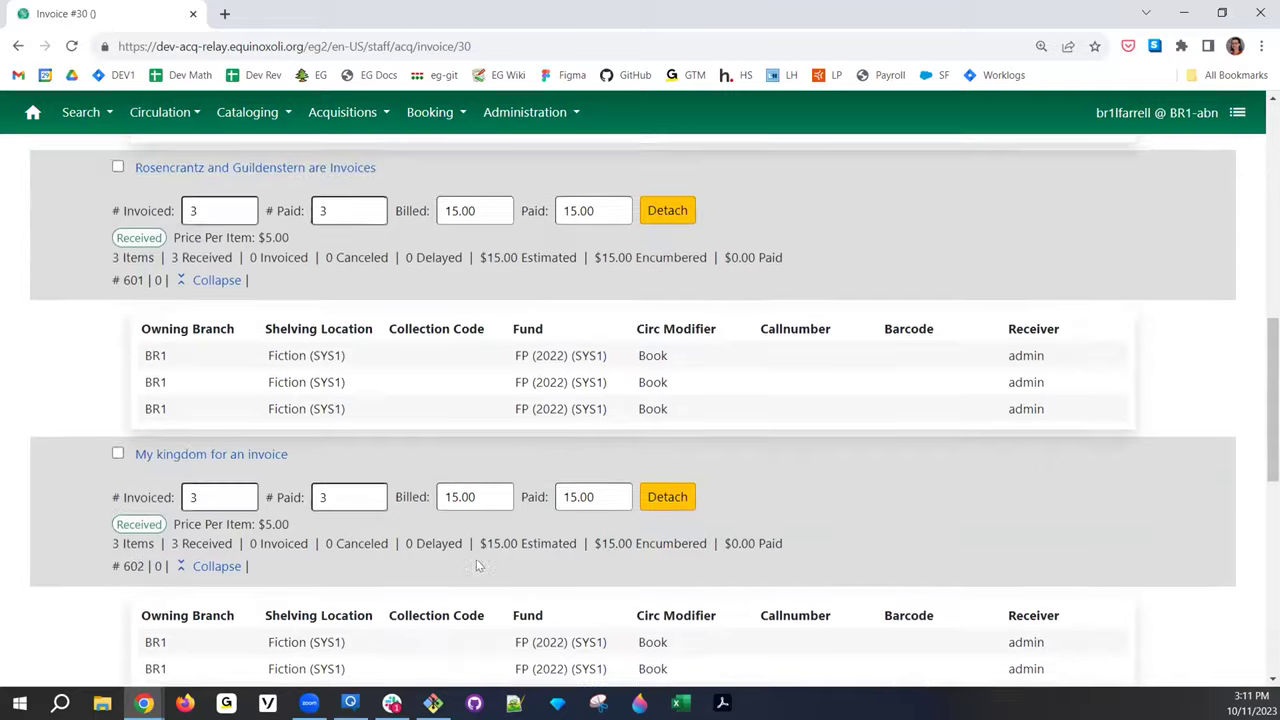
{"action": "scroll", "coordinate": [478, 564], "scroll_direction": "up", "scroll_amount": 3}
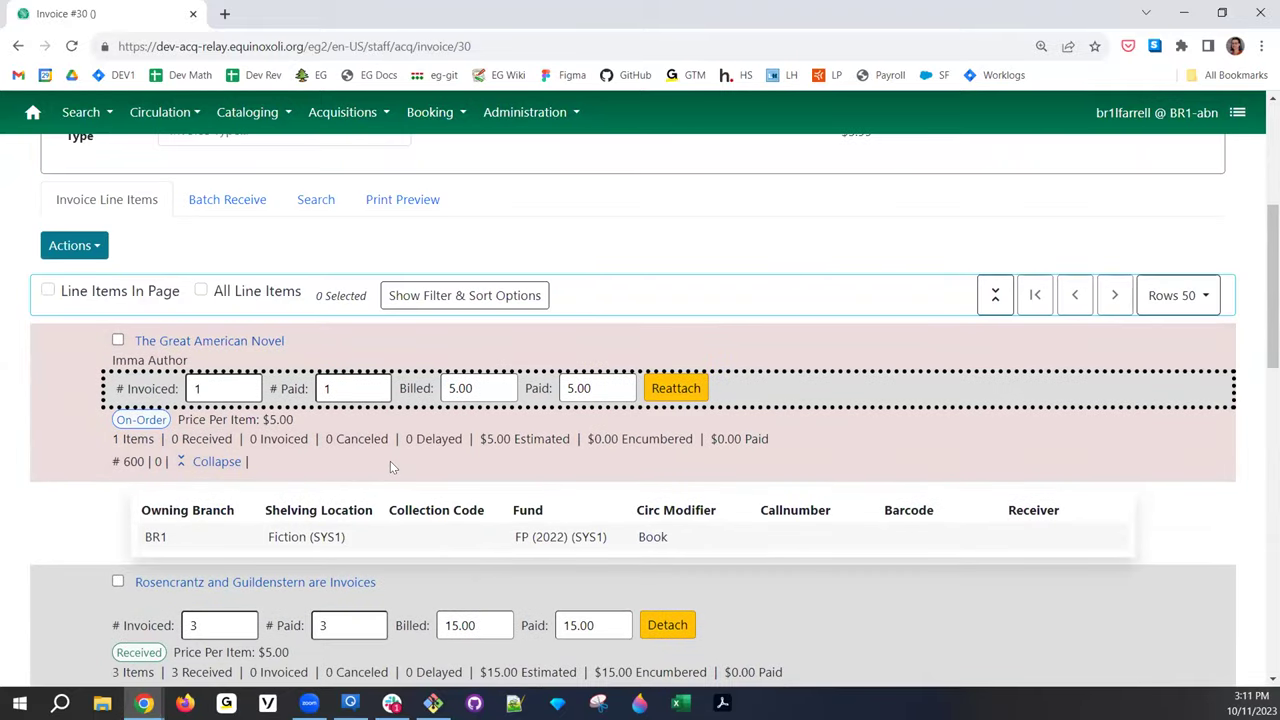
{"action": "scroll", "coordinate": [418, 353], "scroll_direction": "up", "scroll_amount": 4}
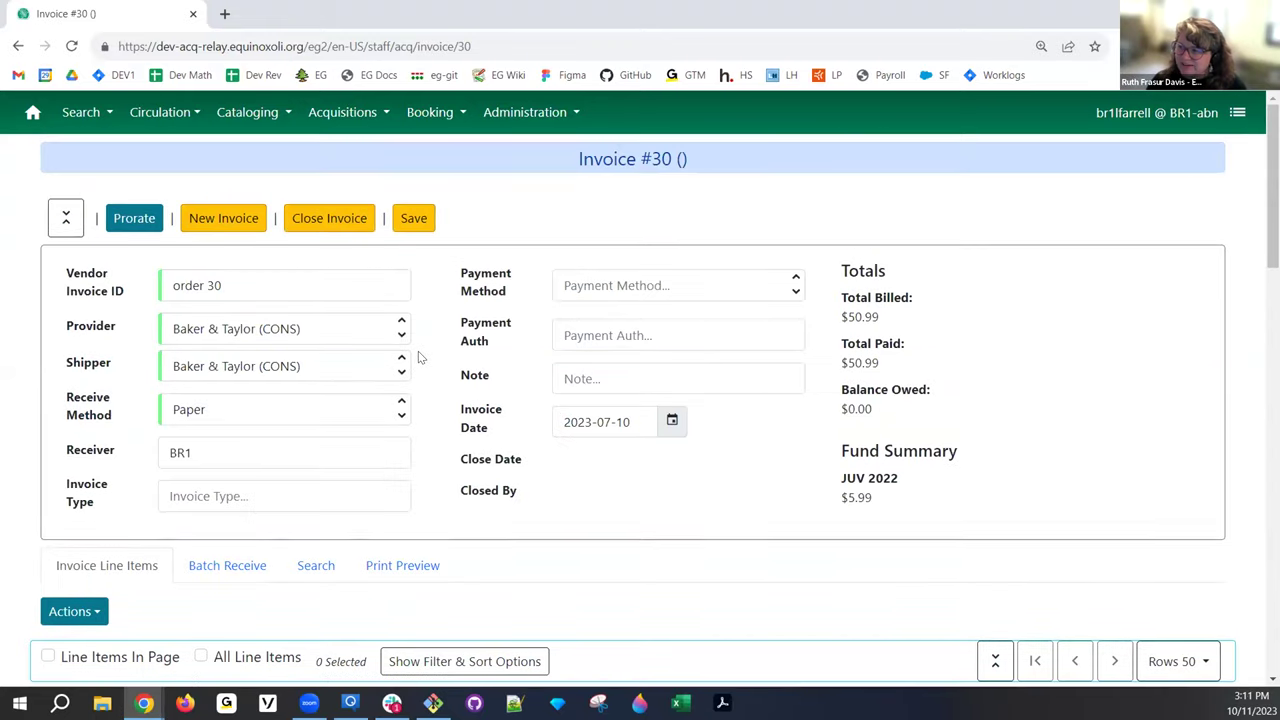
Save invoice 30 and review its line items, copy funds and direct charges
{"action": "left_click", "coordinate": [405, 222]}
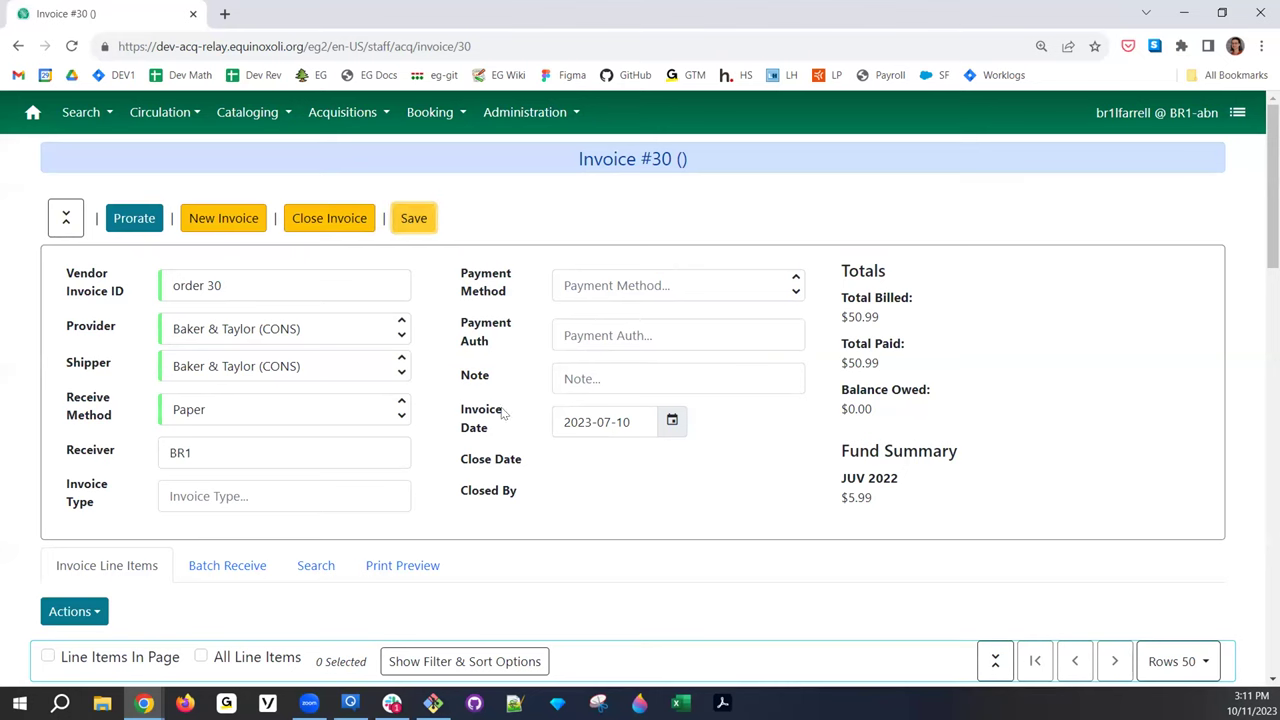
{"action": "scroll", "coordinate": [534, 513], "scroll_direction": "down", "scroll_amount": 2}
{"action": "scroll", "coordinate": [536, 508], "scroll_direction": "down", "scroll_amount": 5}
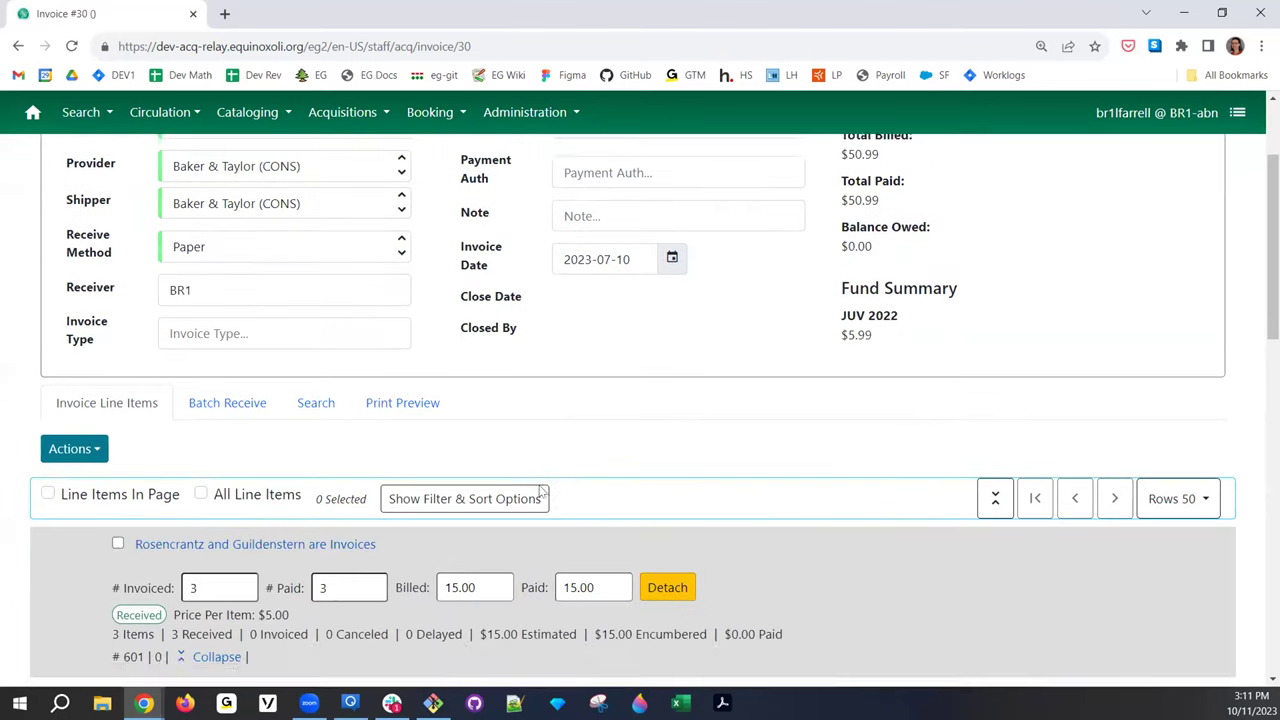
{"action": "scroll", "coordinate": [557, 458], "scroll_direction": "up", "scroll_amount": 2}
{"action": "scroll", "coordinate": [557, 458], "scroll_direction": "down", "scroll_amount": 8}
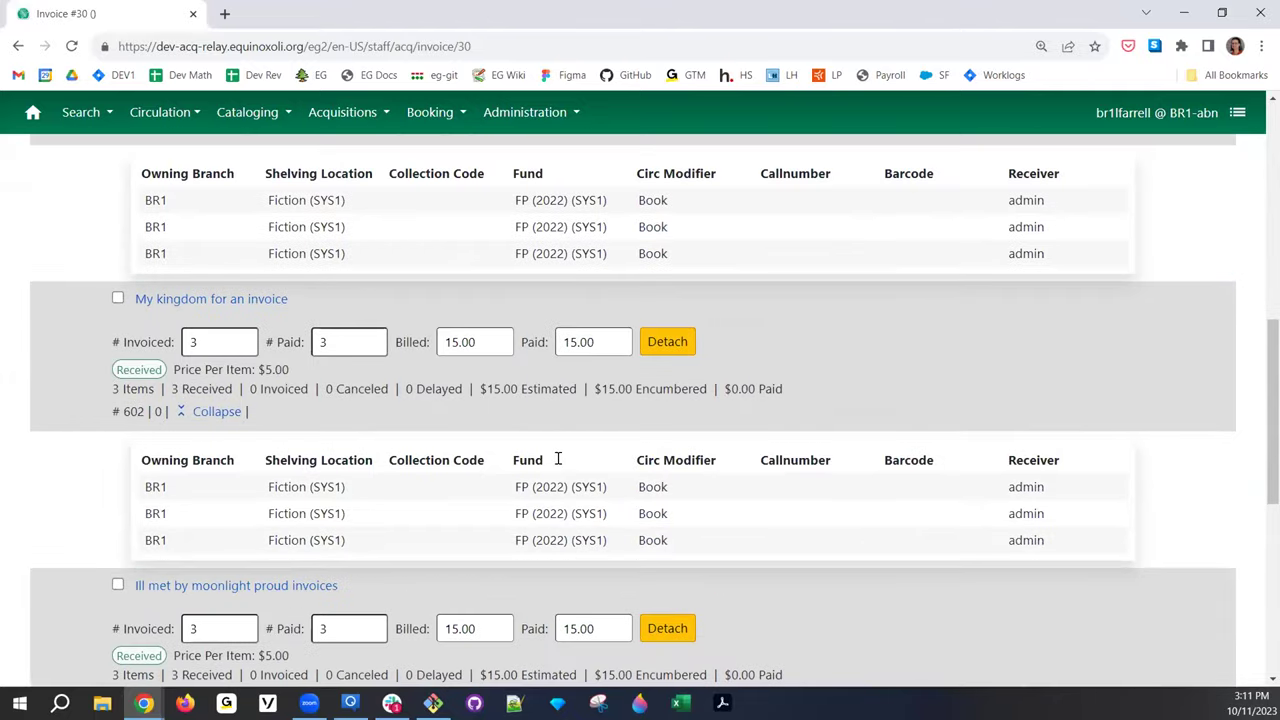
{"action": "scroll", "coordinate": [558, 458], "scroll_direction": "up", "scroll_amount": 1}
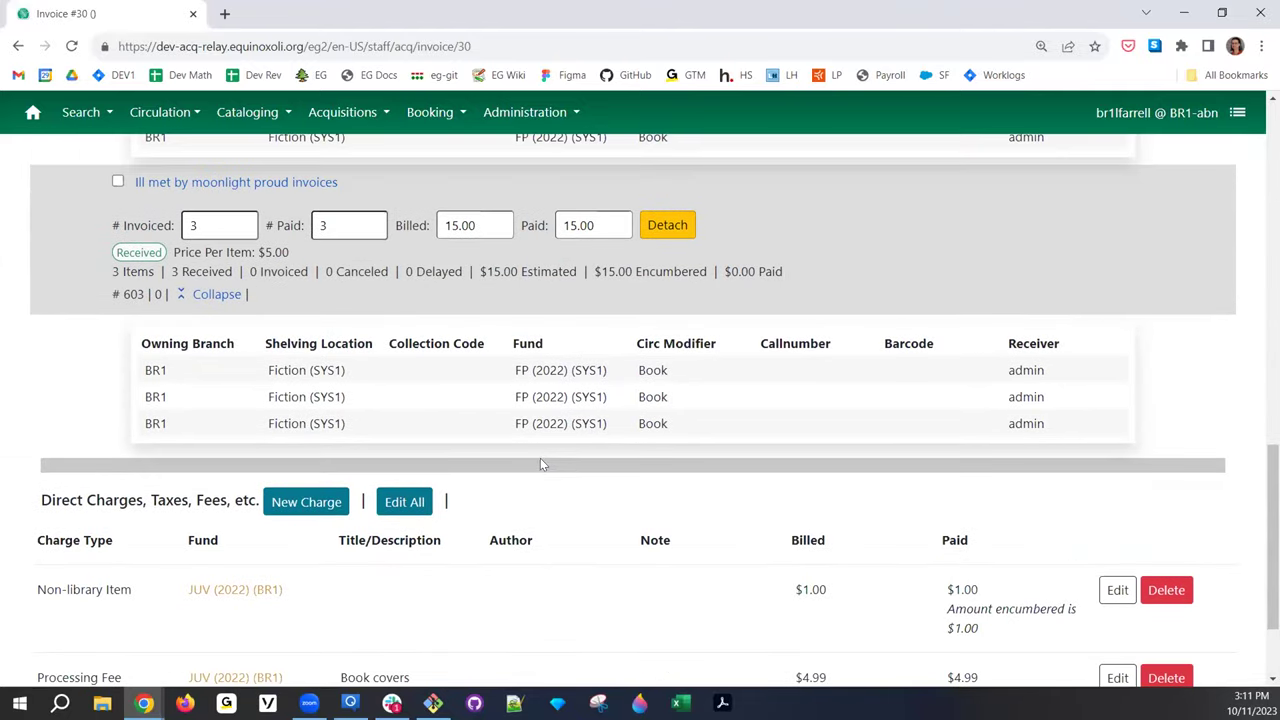
{"action": "scroll", "coordinate": [470, 458], "scroll_direction": "down", "scroll_amount": 1}
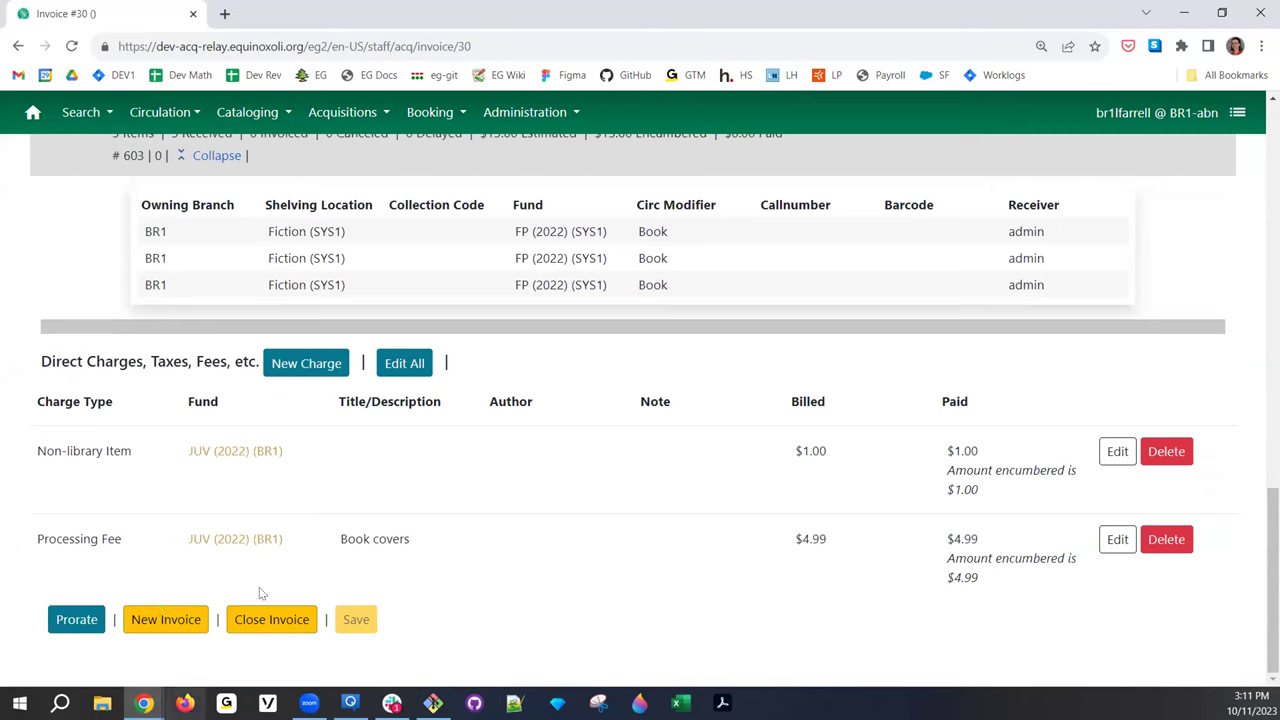
Add a Processing Fee direct charge on fund afic (2023) (BR1) with 20 billed and paid
{"action": "left_click", "coordinate": [316, 366]}
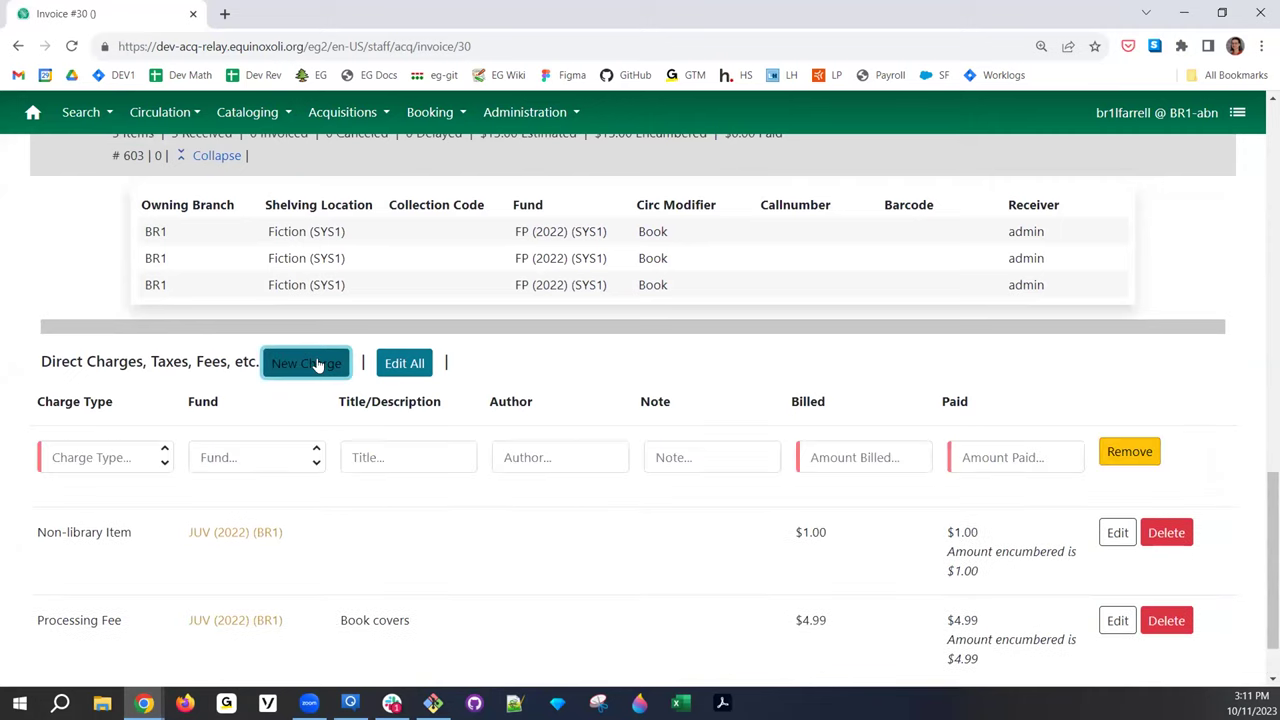
{"action": "left_click", "coordinate": [106, 457]}
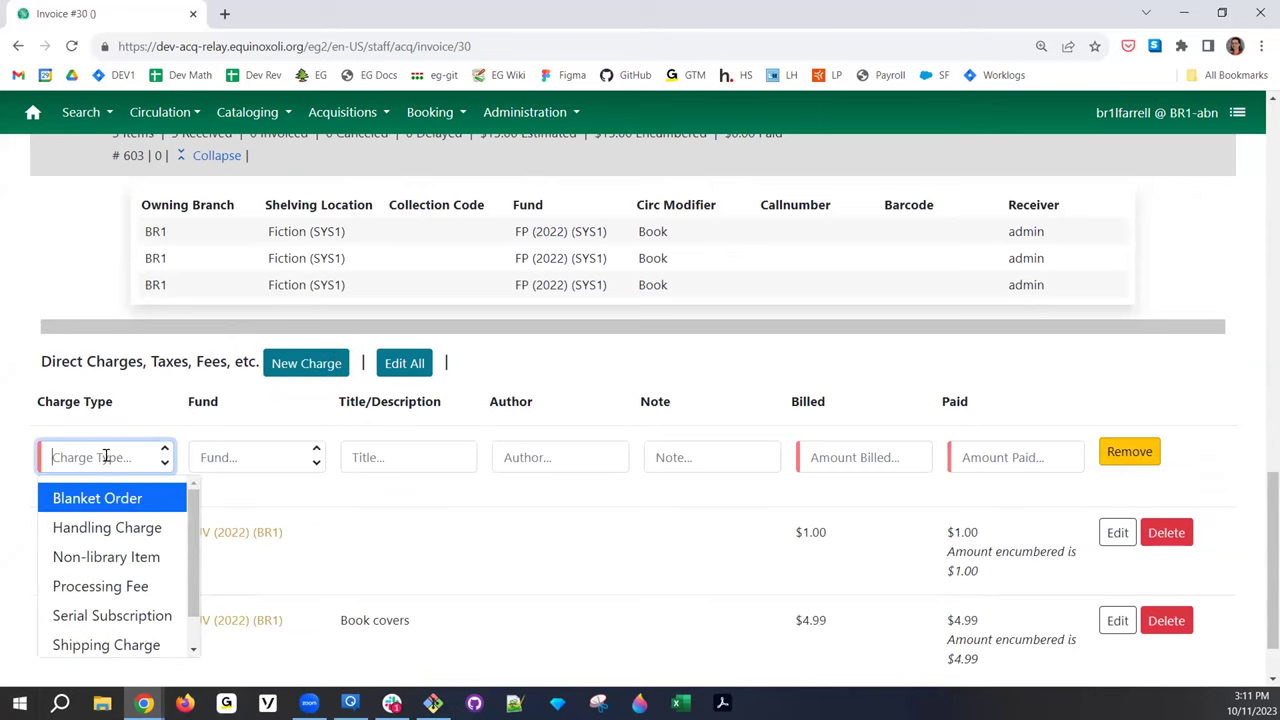
{"action": "left_click", "coordinate": [112, 590]}
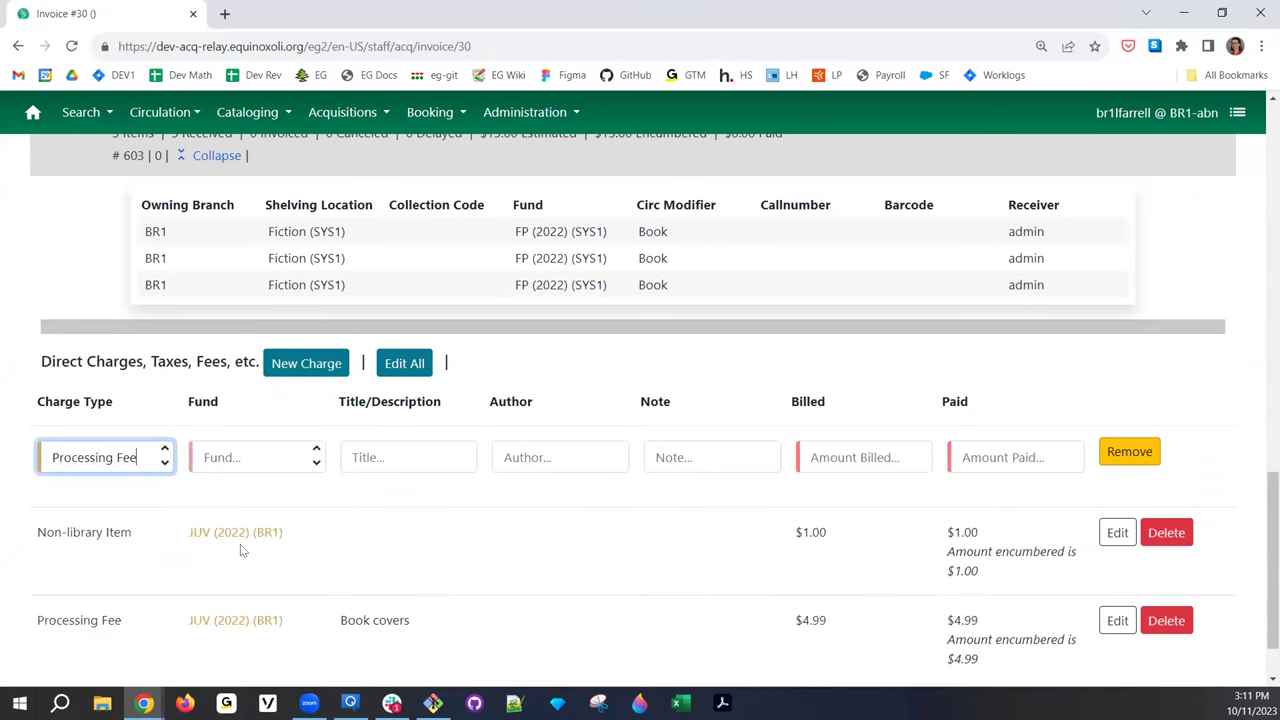
{"action": "left_click", "coordinate": [257, 453]}
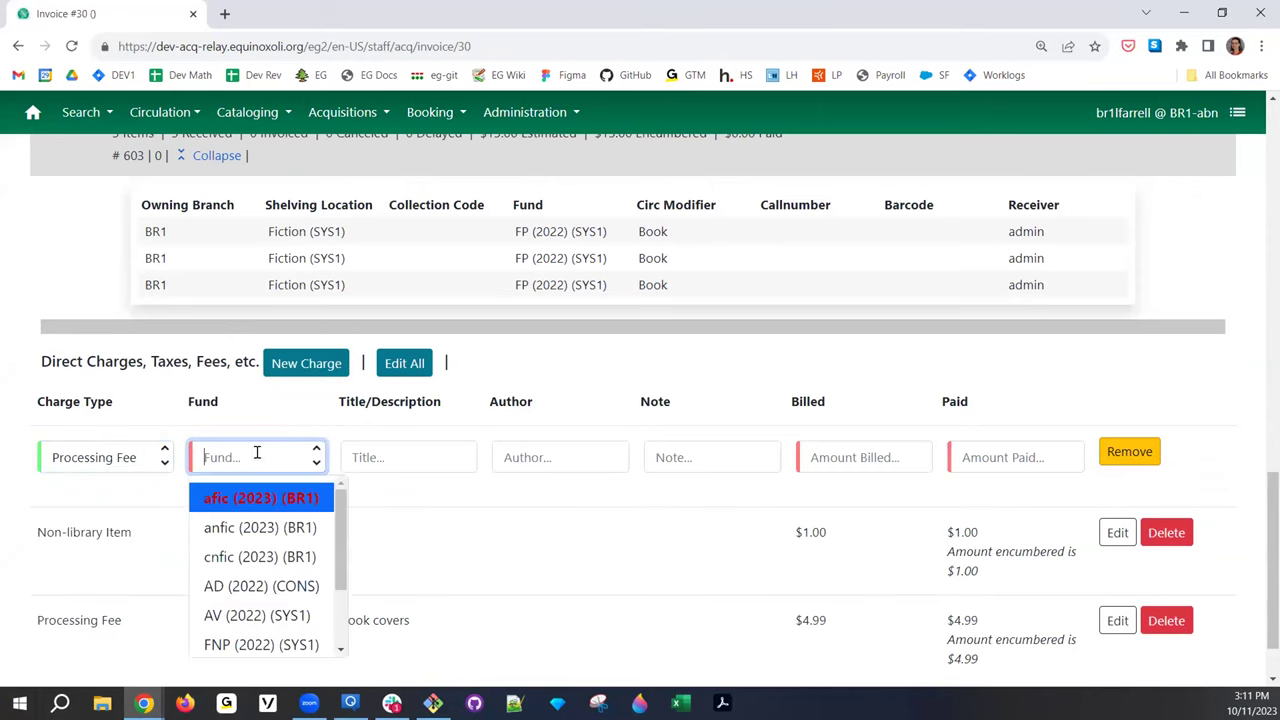
{"action": "left_click", "coordinate": [305, 508]}
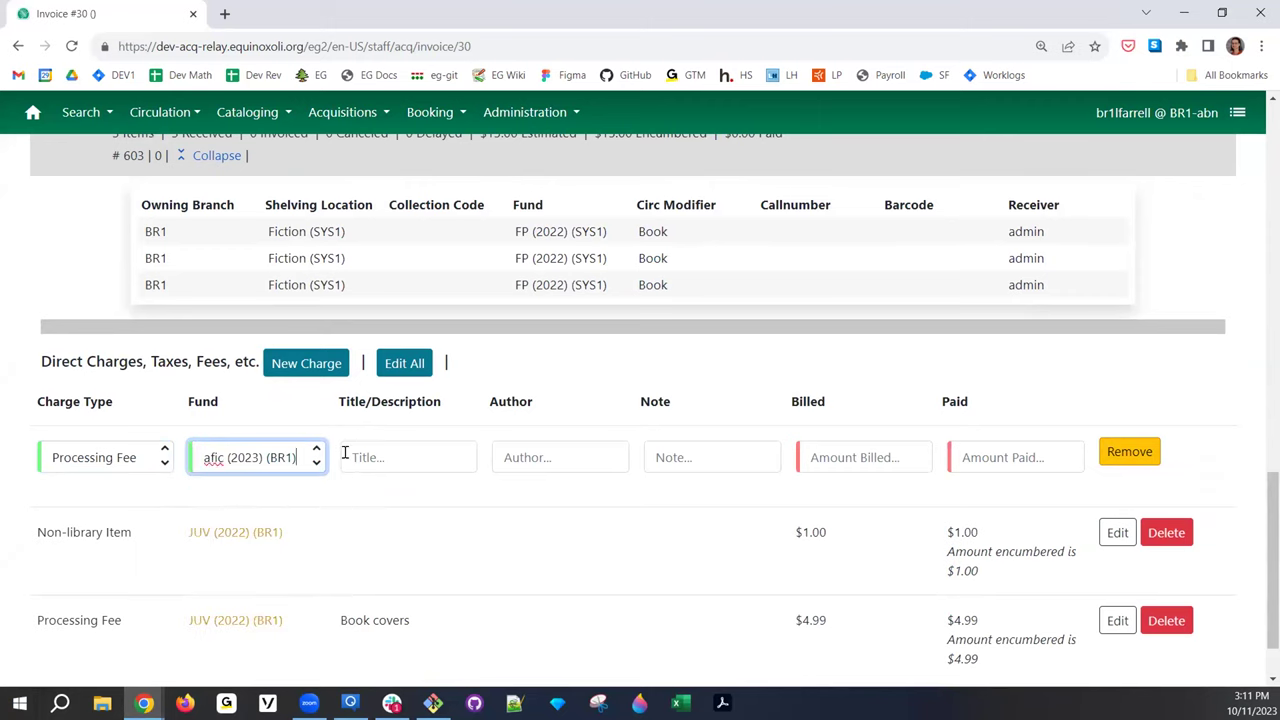
{"action": "left_click", "coordinate": [926, 452]}
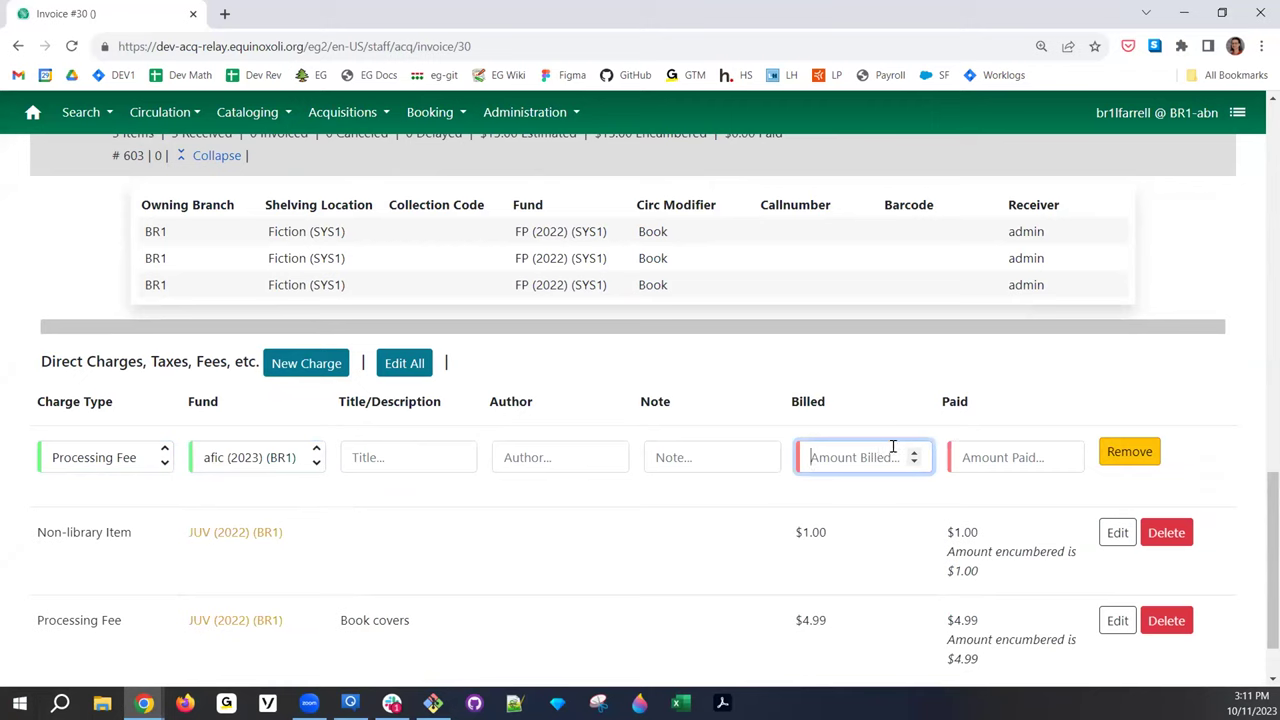
{"action": "type", "text": "20"}
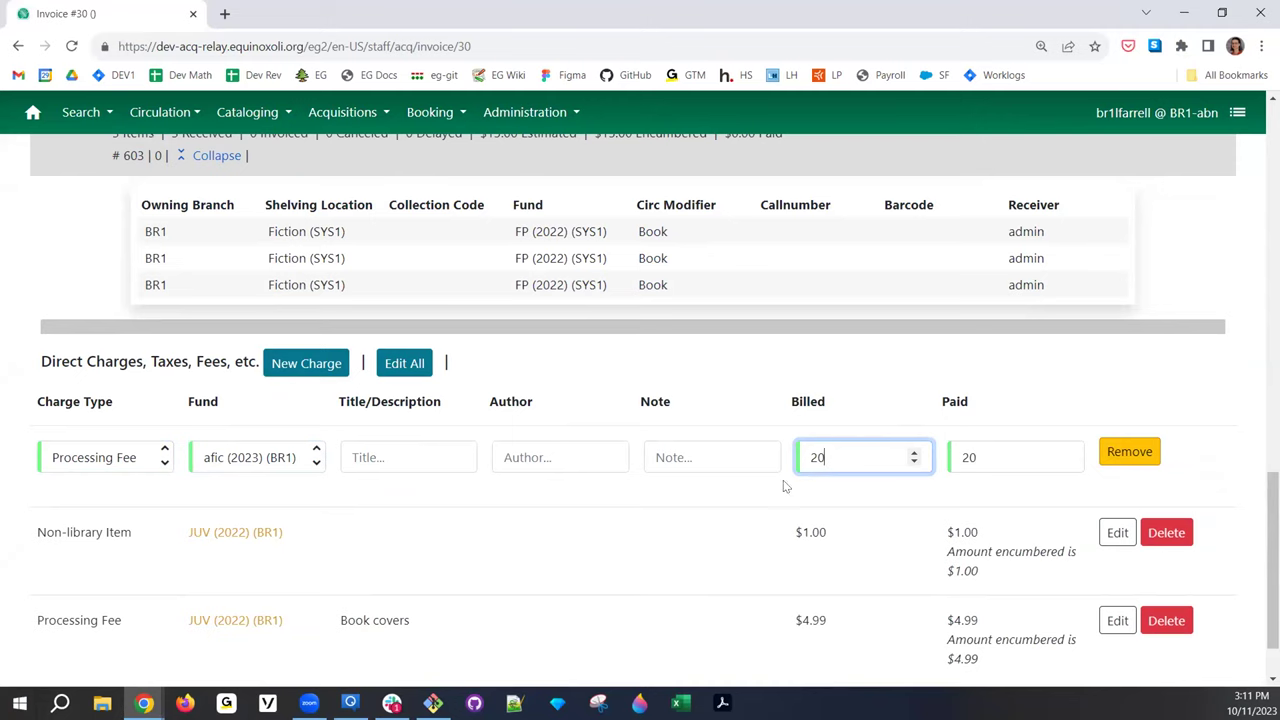
{"action": "double_click", "coordinate": [821, 457]}
{"action": "left_click", "coordinate": [693, 558]}
{"action": "scroll", "coordinate": [693, 559], "scroll_direction": "down", "scroll_amount": 2}
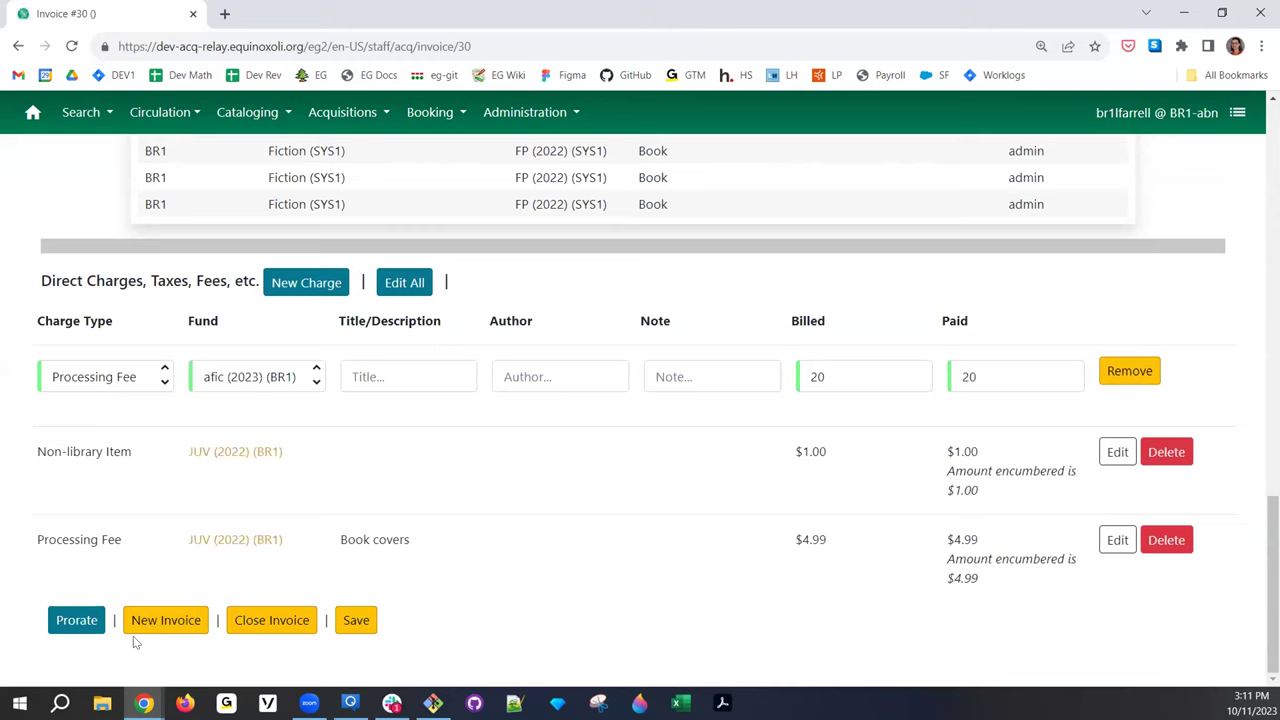
Try to save the invoice with the new processing fee, dismiss the fund alert, and remove the unsaved charge
{"action": "left_click", "coordinate": [352, 621]}
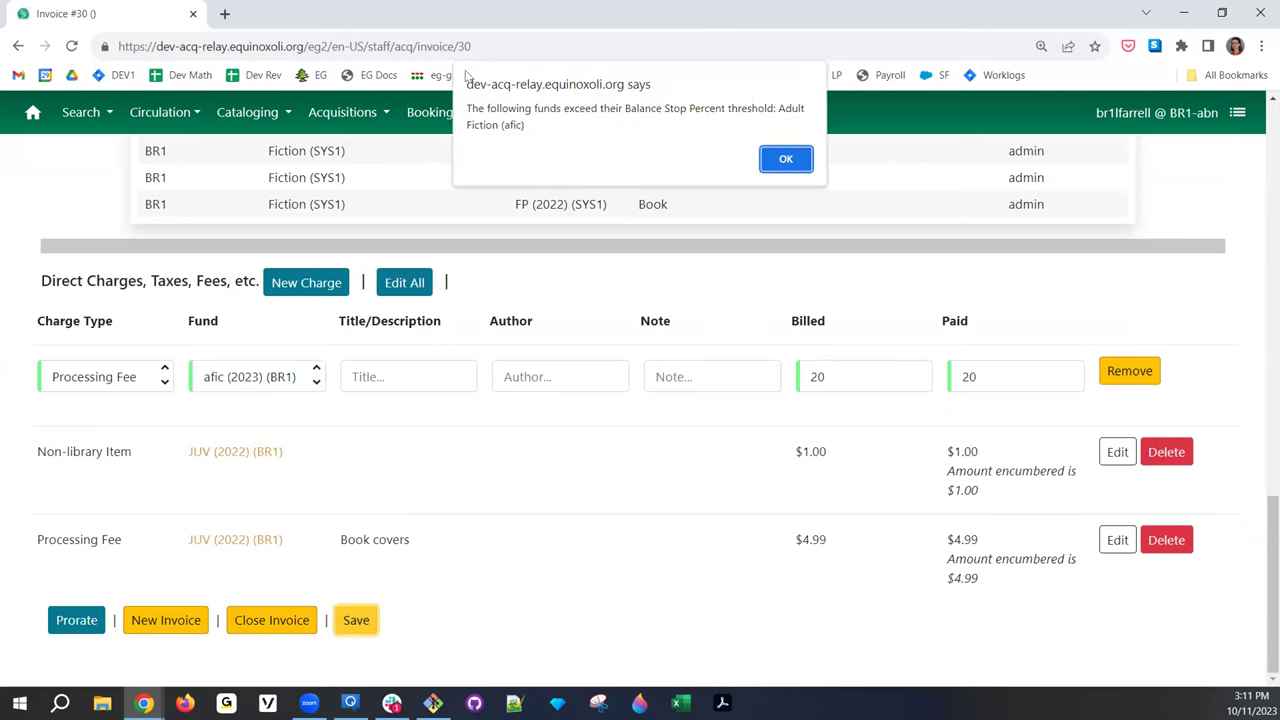
{"action": "left_click_drag", "start_coordinate": [466, 100], "coordinate": [530, 126]}
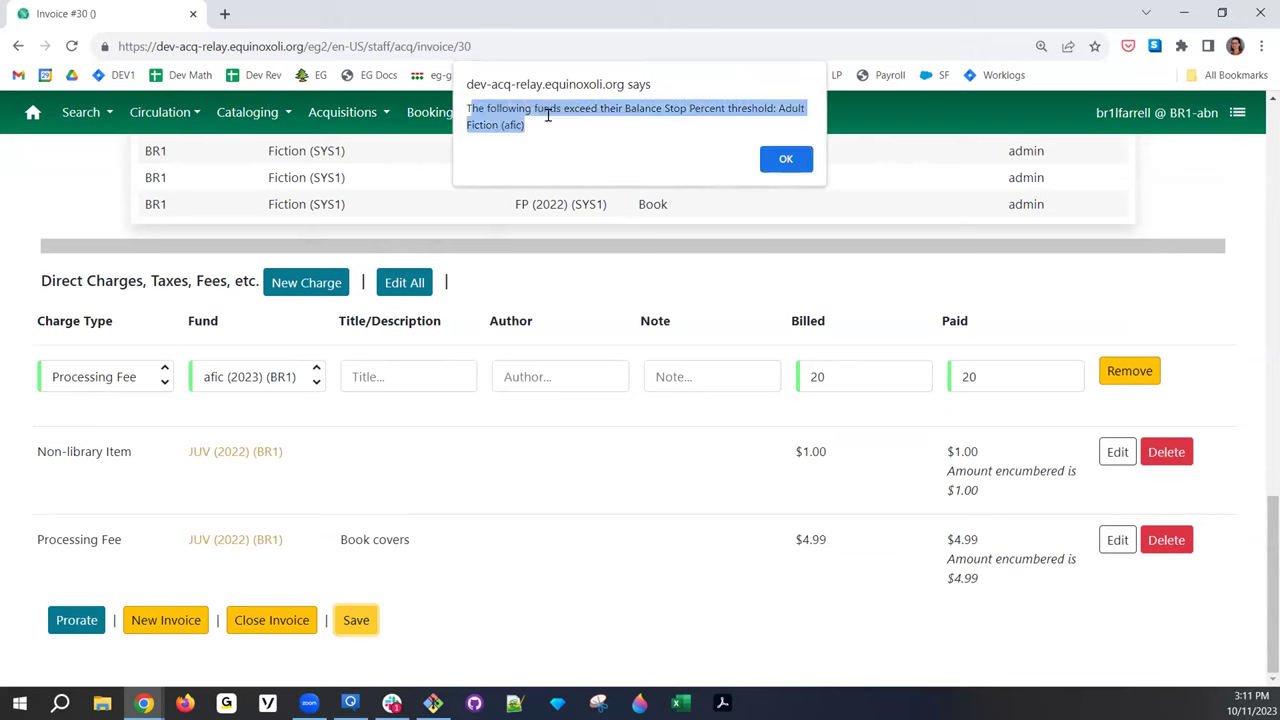
{"action": "left_click", "coordinate": [775, 165]}
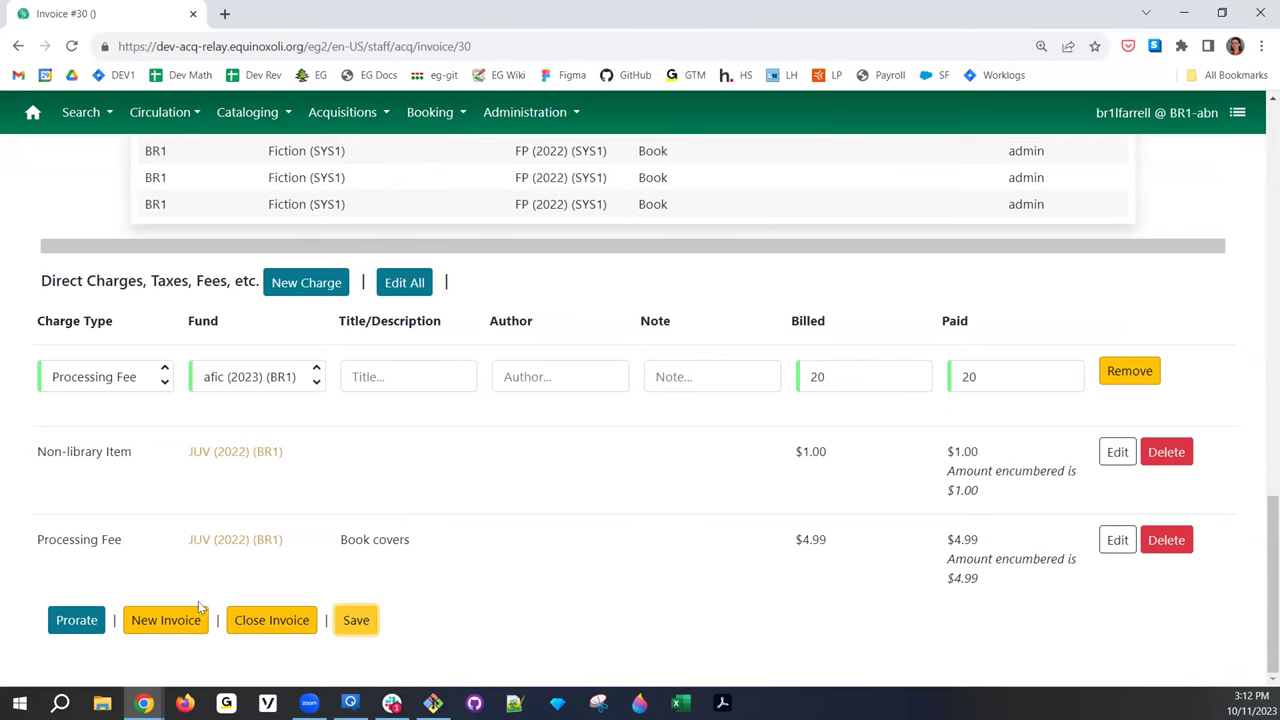
{"action": "left_click", "coordinate": [1110, 376]}
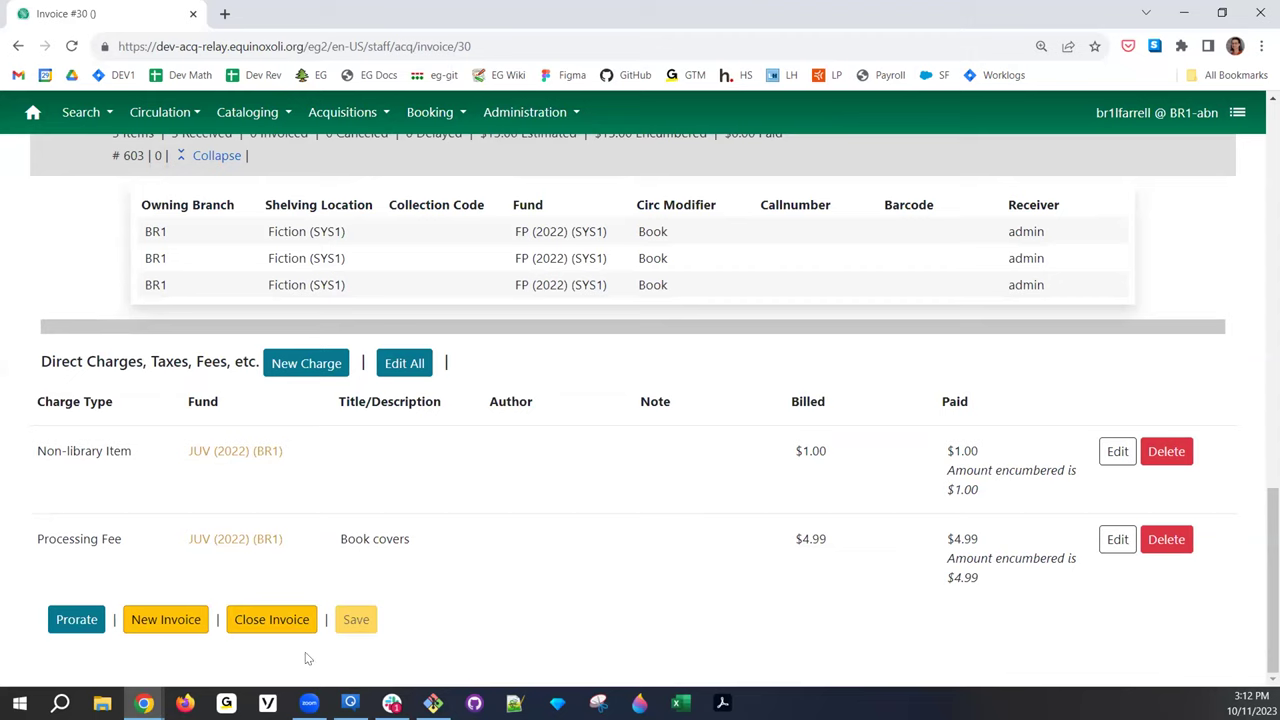
Delete the Non-library Item direct charge and save the invoice
{"action": "left_click", "coordinate": [1172, 454]}
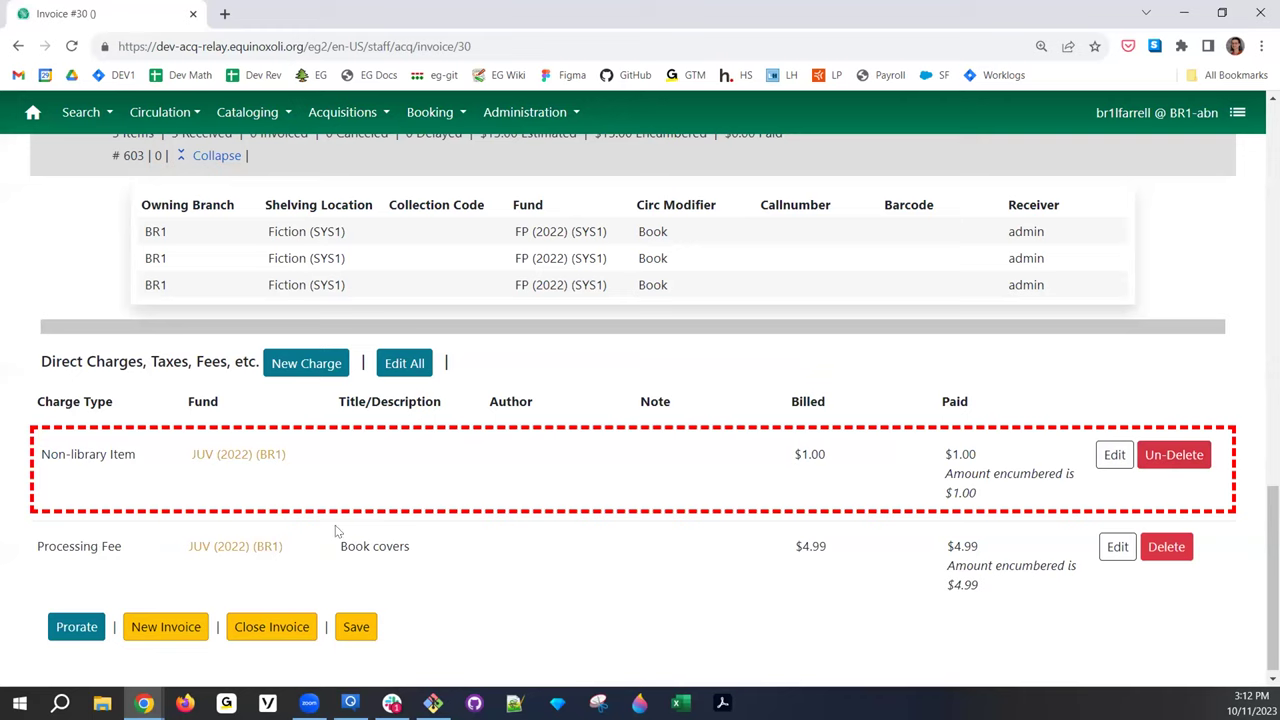
{"action": "left_click", "coordinate": [357, 630]}
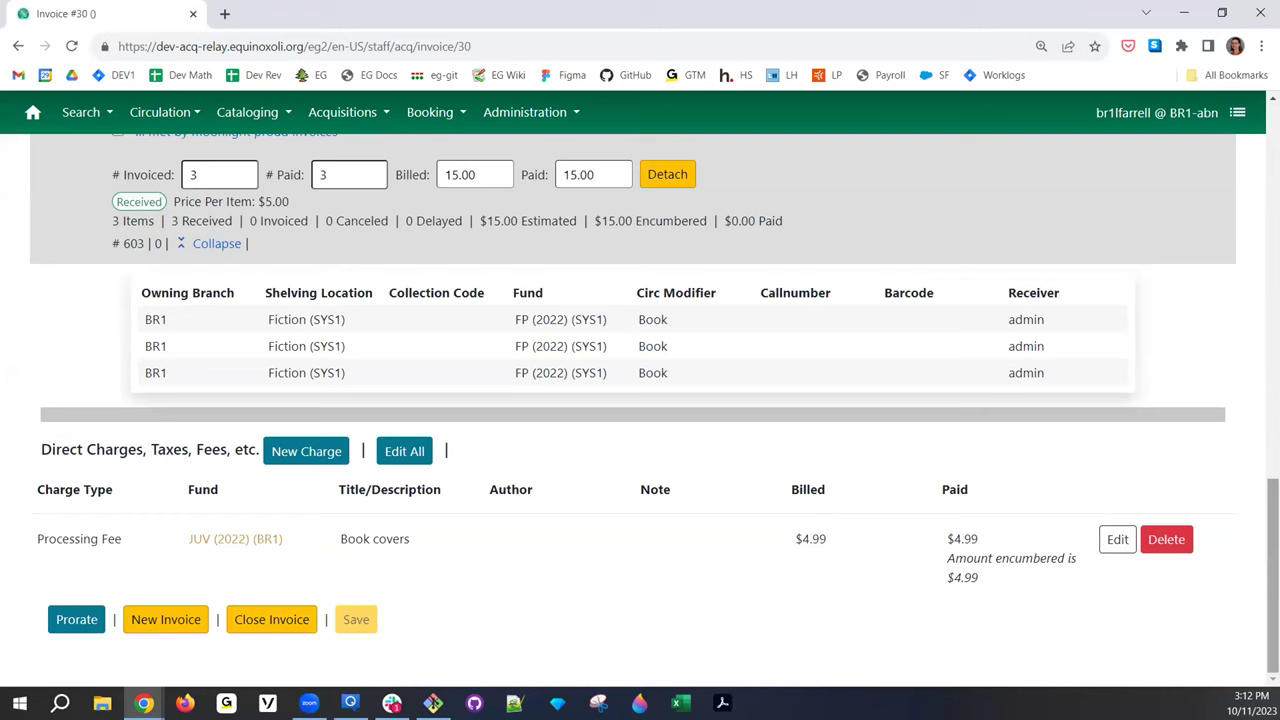
Change the fund of the "Book covers" processing fee to cnfic (2023) (BR1) and save the invoice
{"action": "left_click", "coordinate": [1117, 540]}
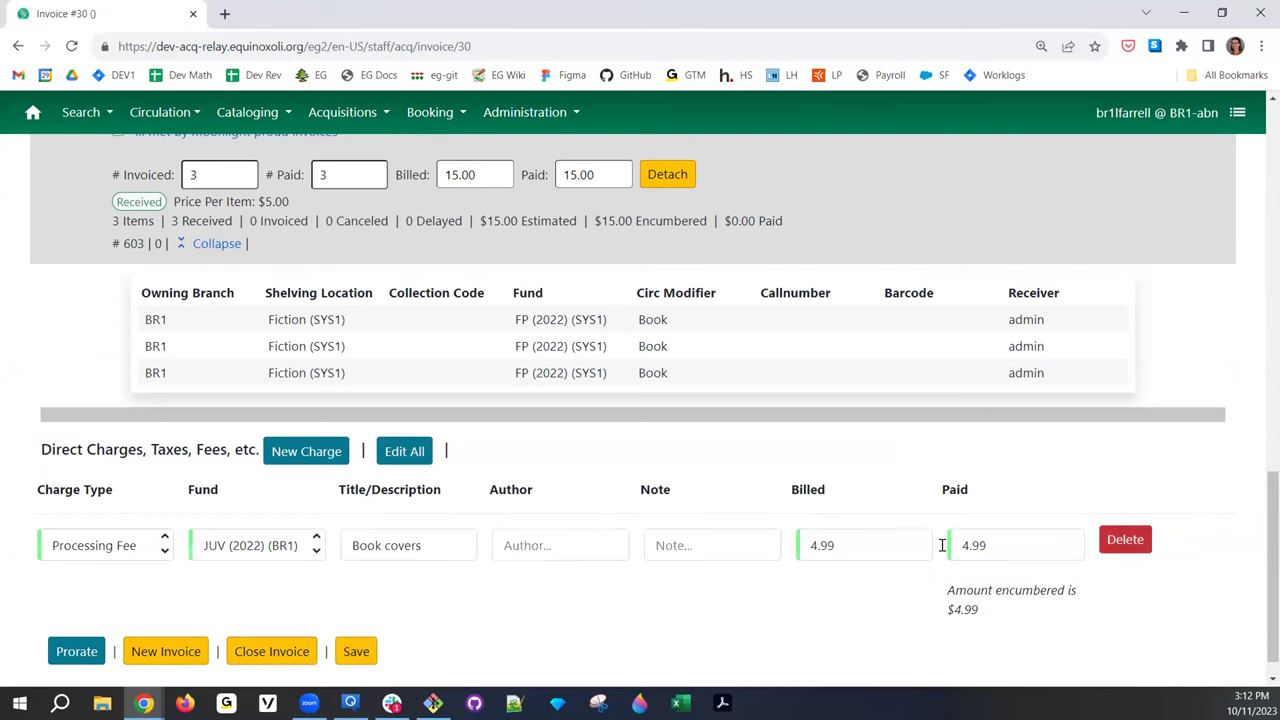
{"action": "left_click", "coordinate": [279, 545]}
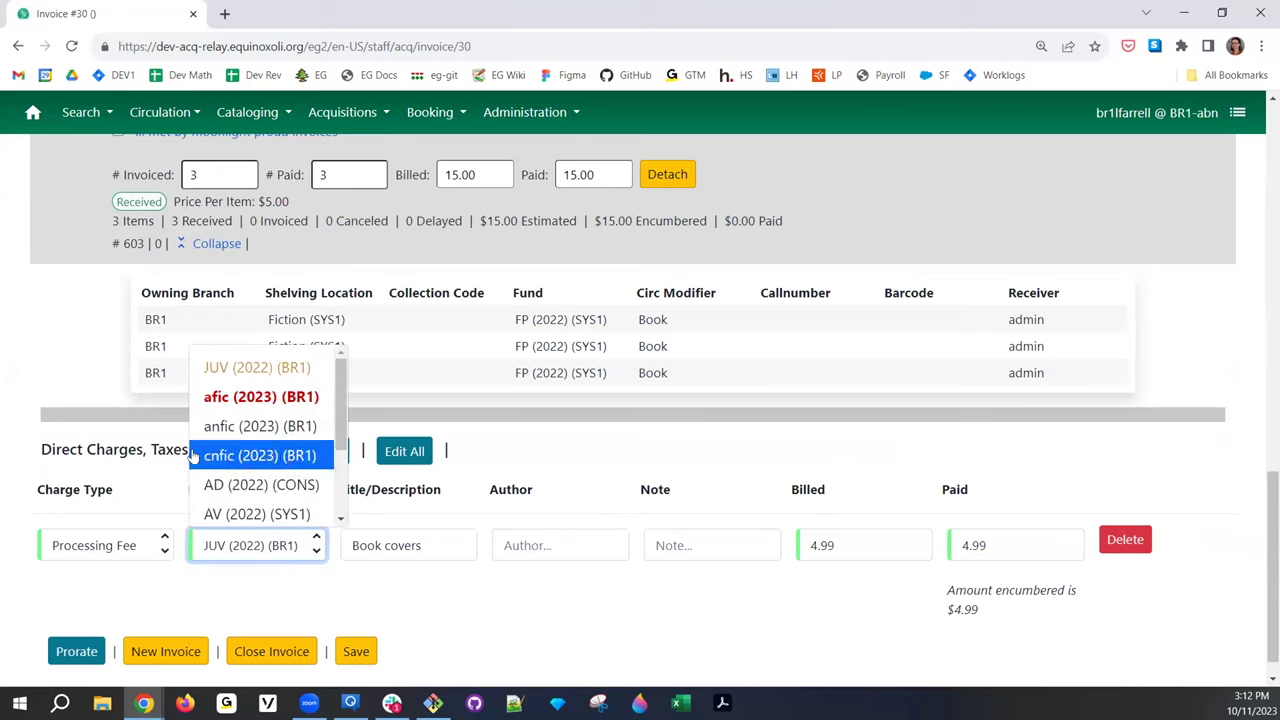
{"action": "left_click", "coordinate": [258, 455]}
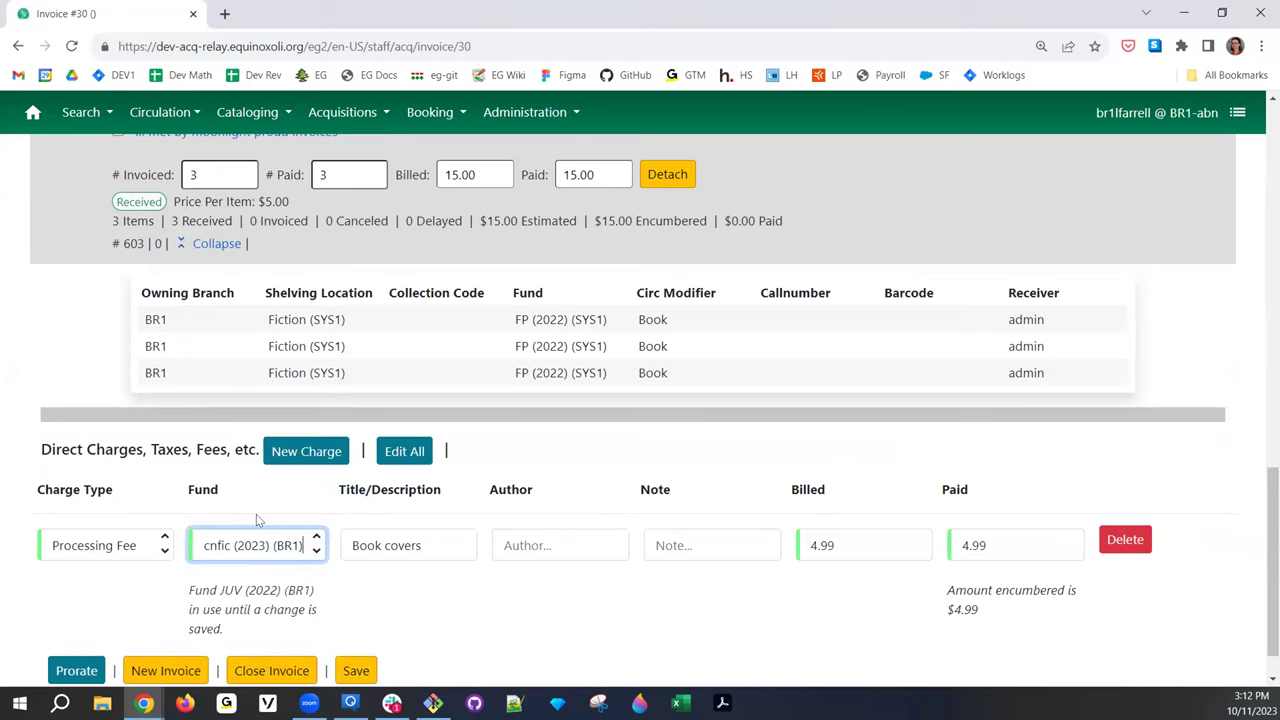
{"action": "left_click_drag", "start_coordinate": [184, 592], "coordinate": [262, 636]}
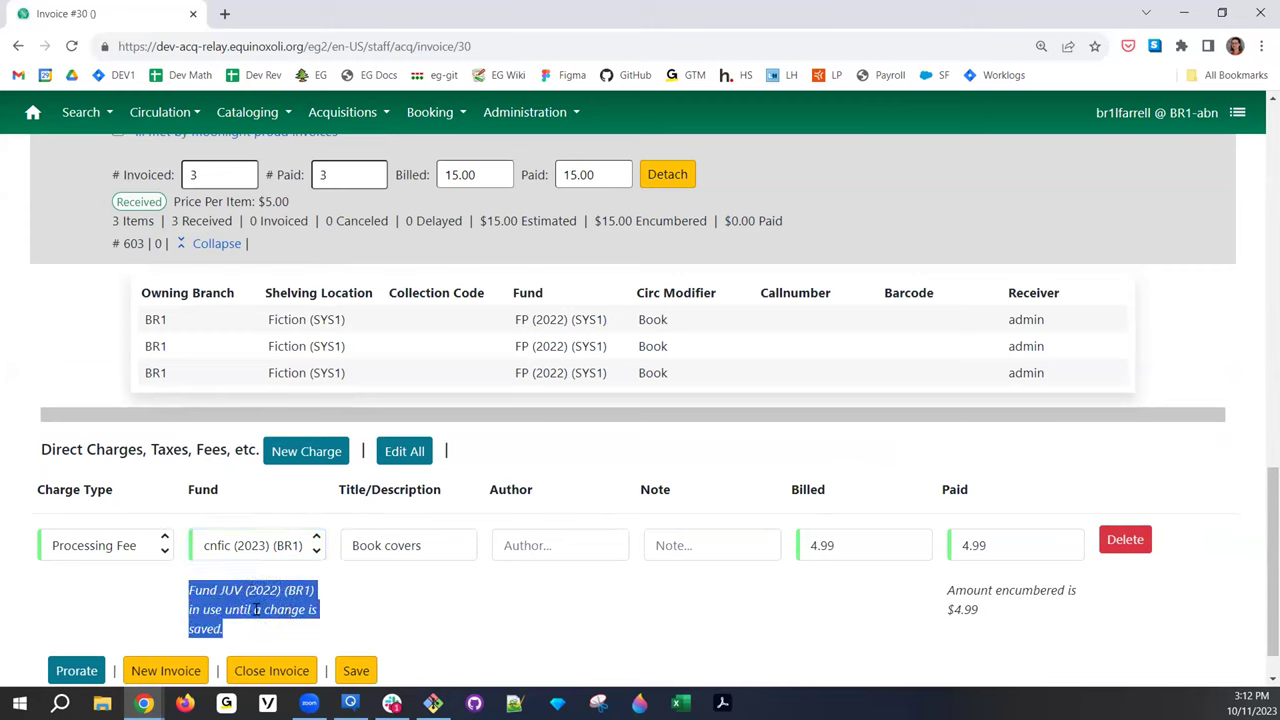
{"action": "scroll", "coordinate": [366, 608], "scroll_direction": "down", "scroll_amount": 1}
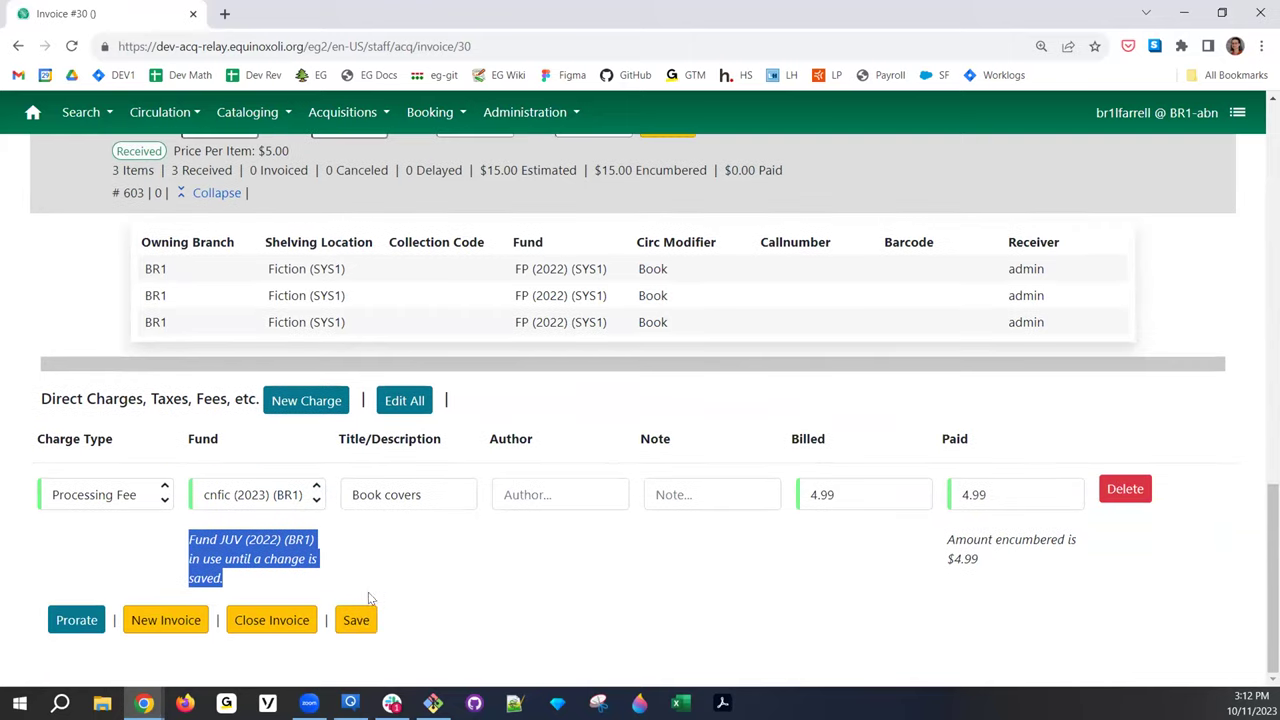
{"action": "left_click", "coordinate": [355, 620]}
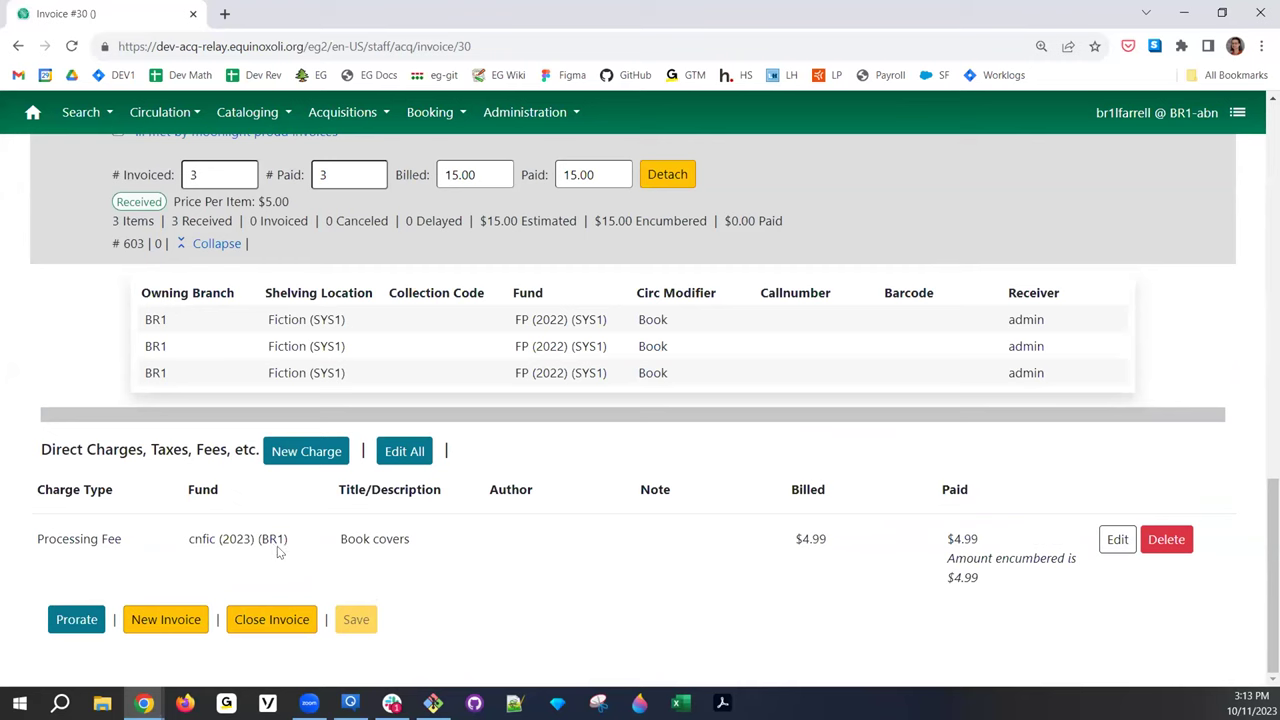
Set the "Book covers" processing fee back to fund JUV (2022) (BR1) and save the invoice
{"action": "left_click", "coordinate": [1117, 539]}
{"action": "left_click", "coordinate": [215, 540]}
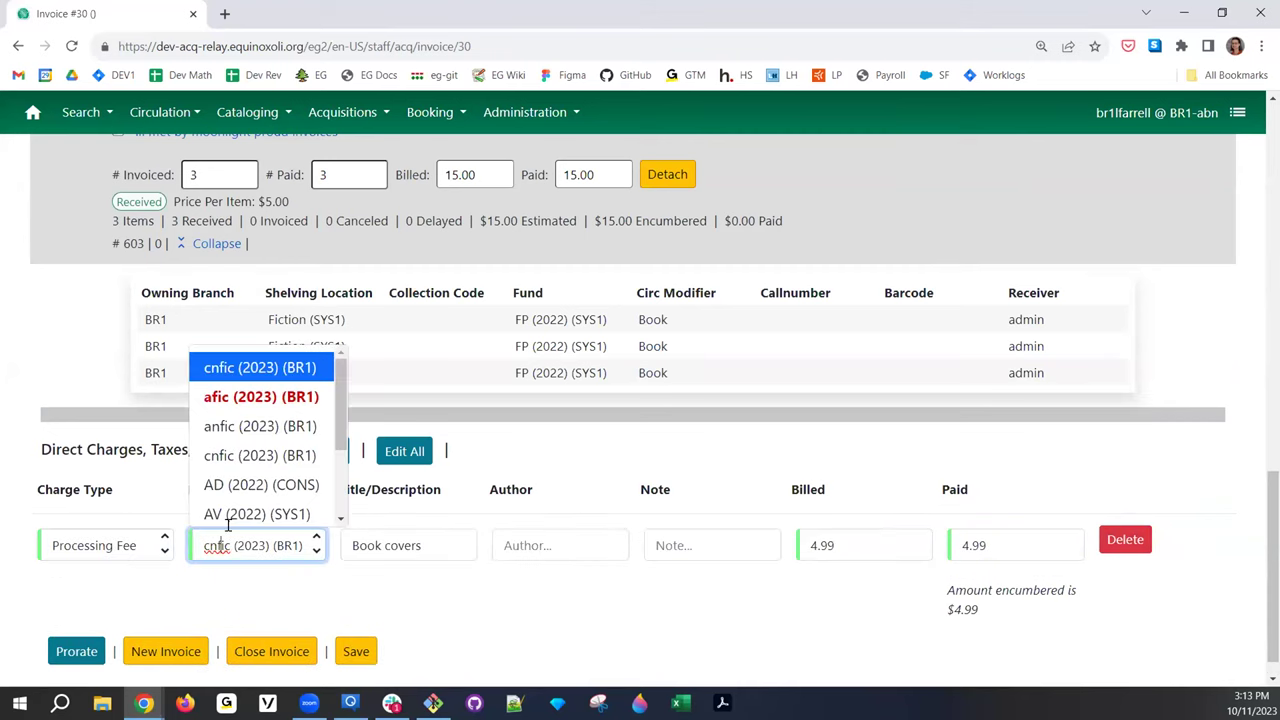
{"action": "scroll", "coordinate": [300, 550], "scroll_direction": "down", "scroll_amount": 2}
{"action": "left_click", "coordinate": [290, 610]}
{"action": "scroll", "coordinate": [330, 590], "scroll_direction": "down", "scroll_amount": 2}
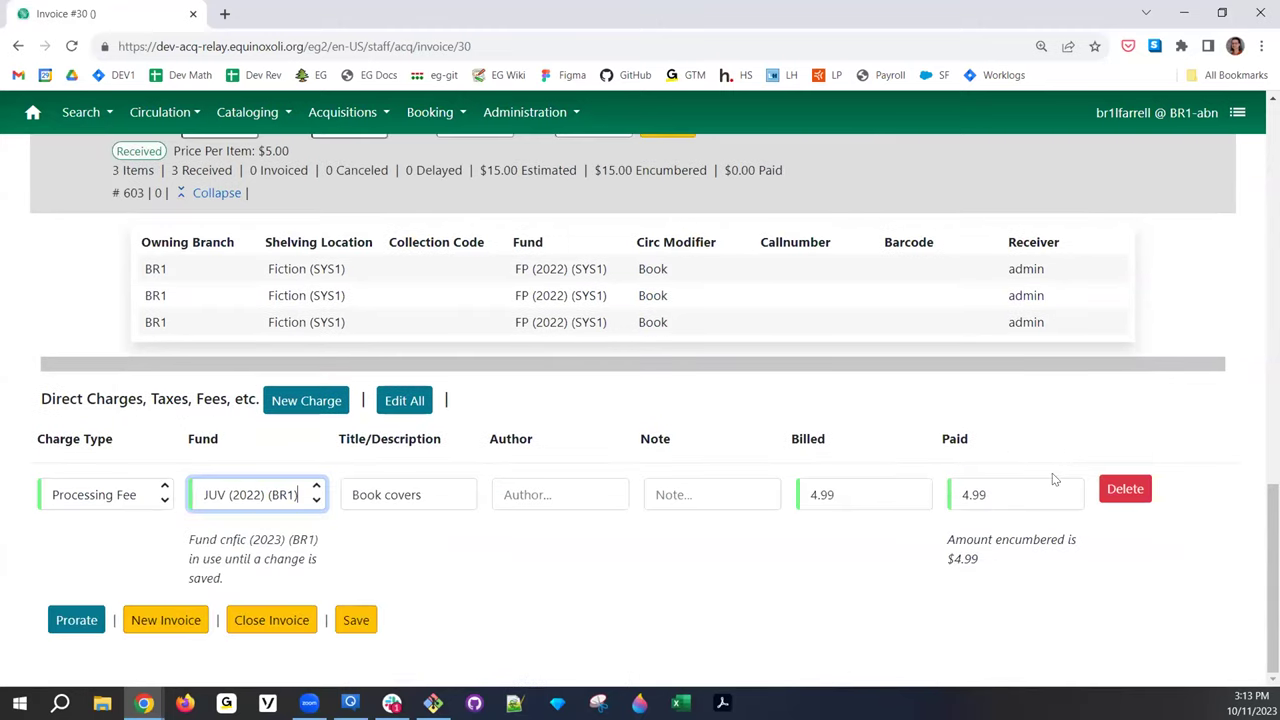
{"action": "left_click", "coordinate": [357, 620]}
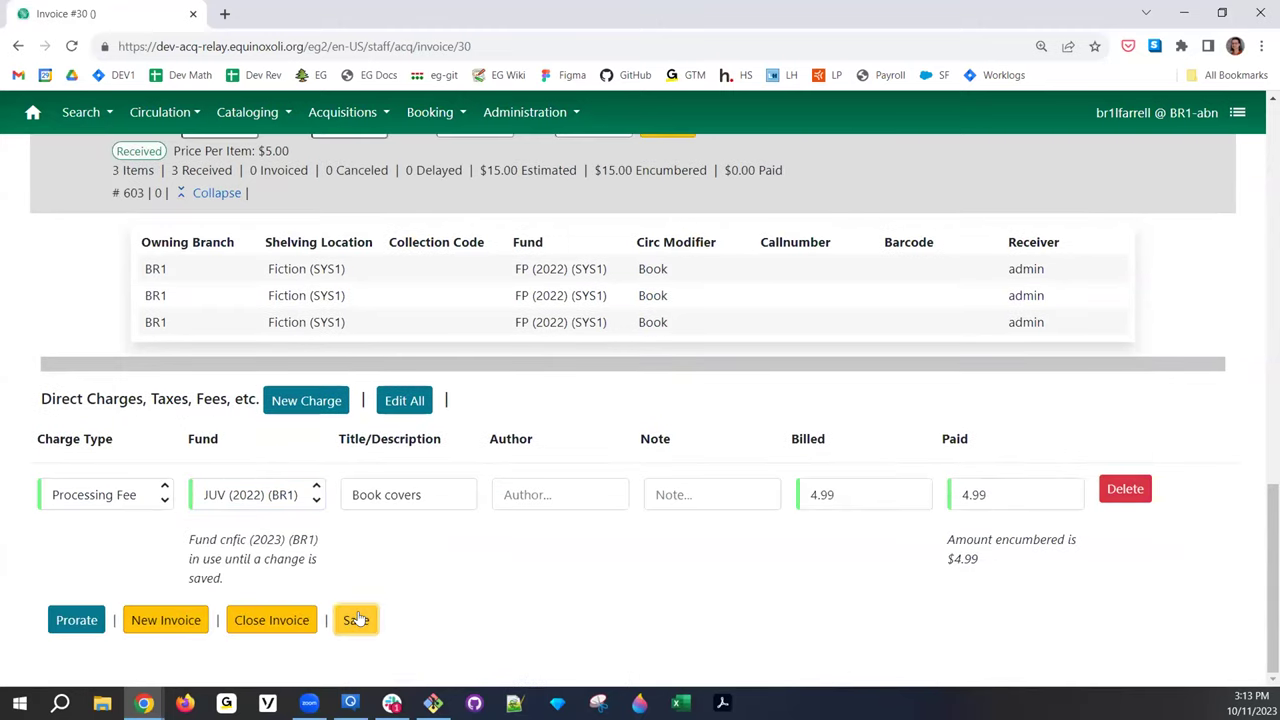
Review the totals, fund summary and line items of invoice 30, and close the invoice
{"action": "scroll", "coordinate": [511, 383], "scroll_direction": "up", "scroll_amount": 7}
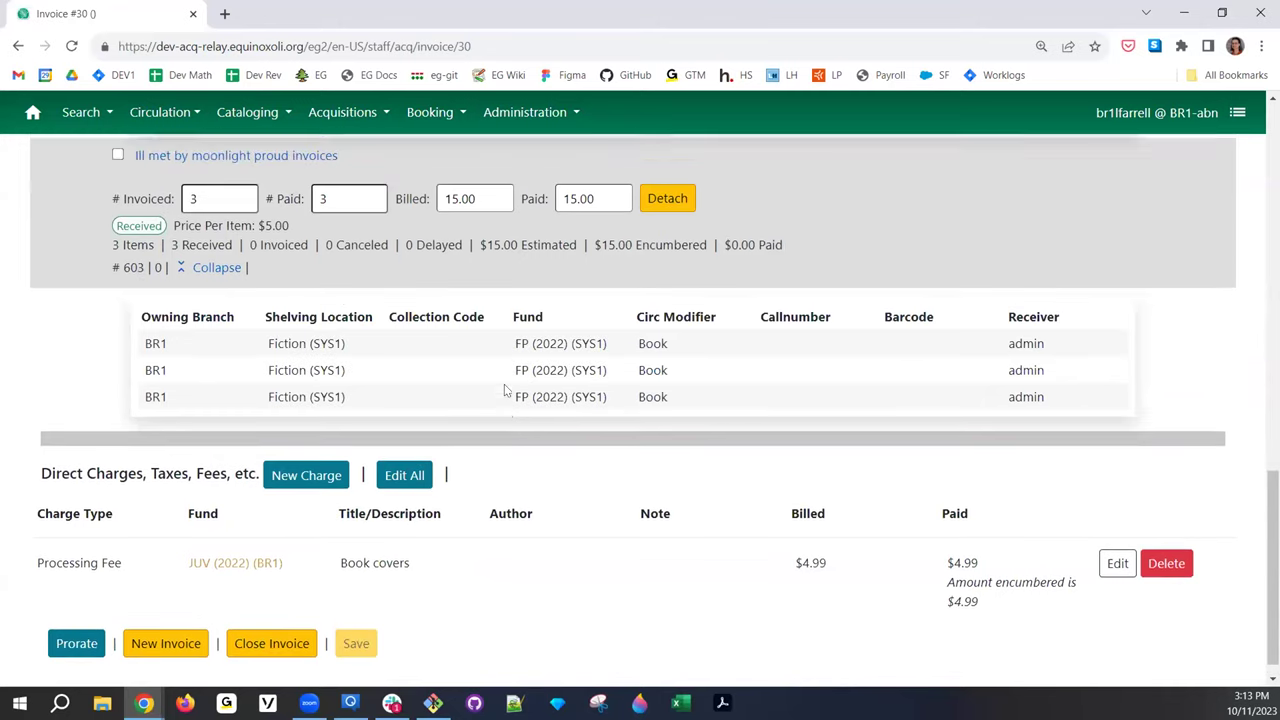
{"action": "scroll", "coordinate": [511, 390], "scroll_direction": "up", "scroll_amount": 1}
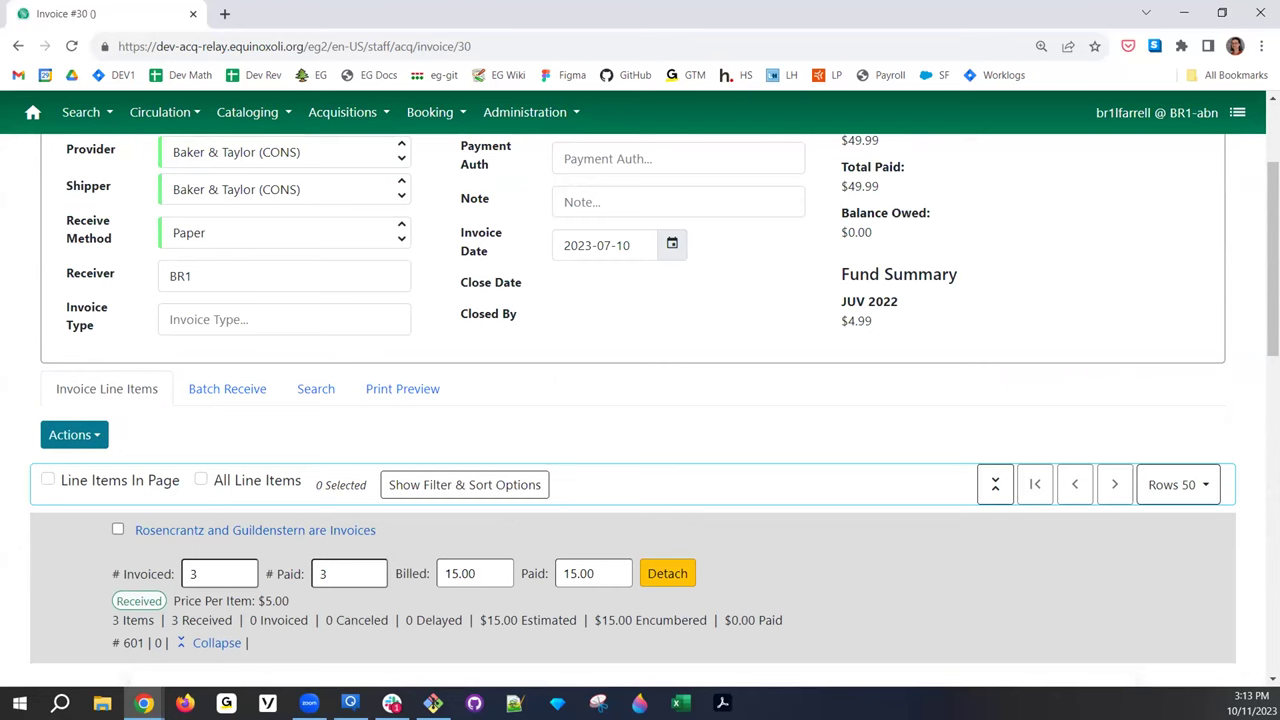
{"action": "scroll", "coordinate": [250, 545], "scroll_direction": "up", "scroll_amount": 2}
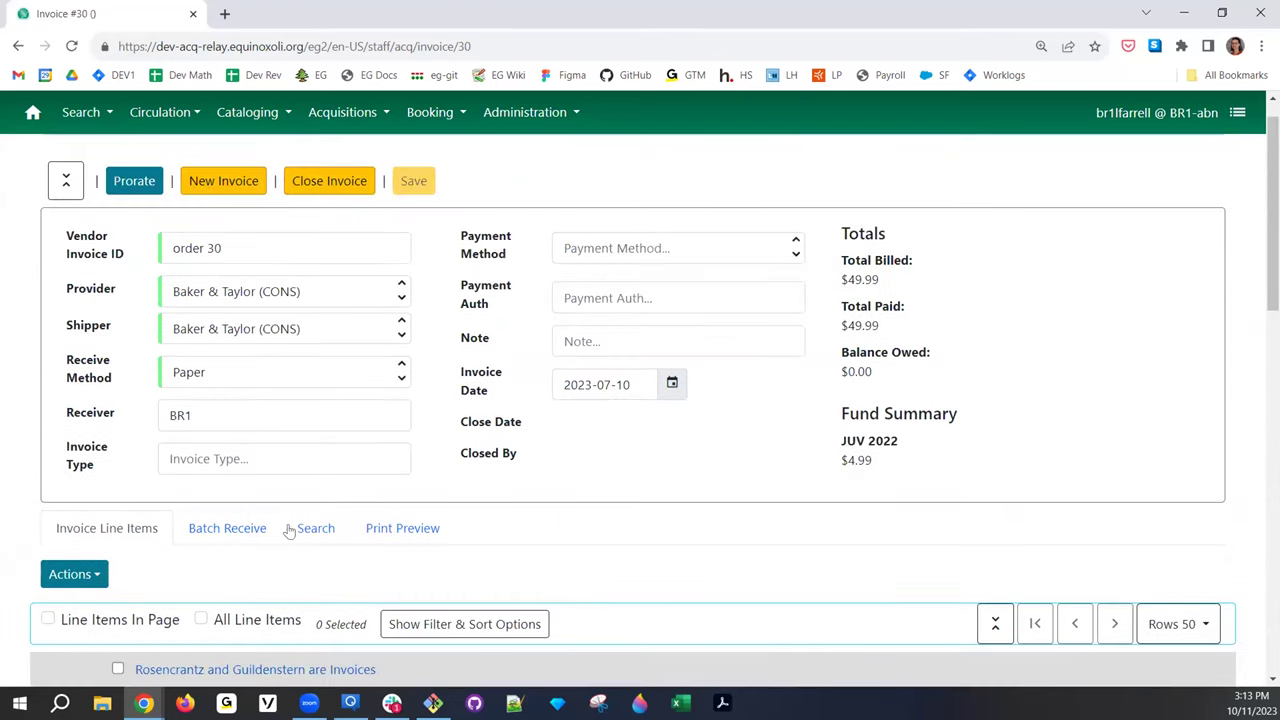
{"action": "scroll", "coordinate": [234, 451], "scroll_direction": "down", "scroll_amount": 2}
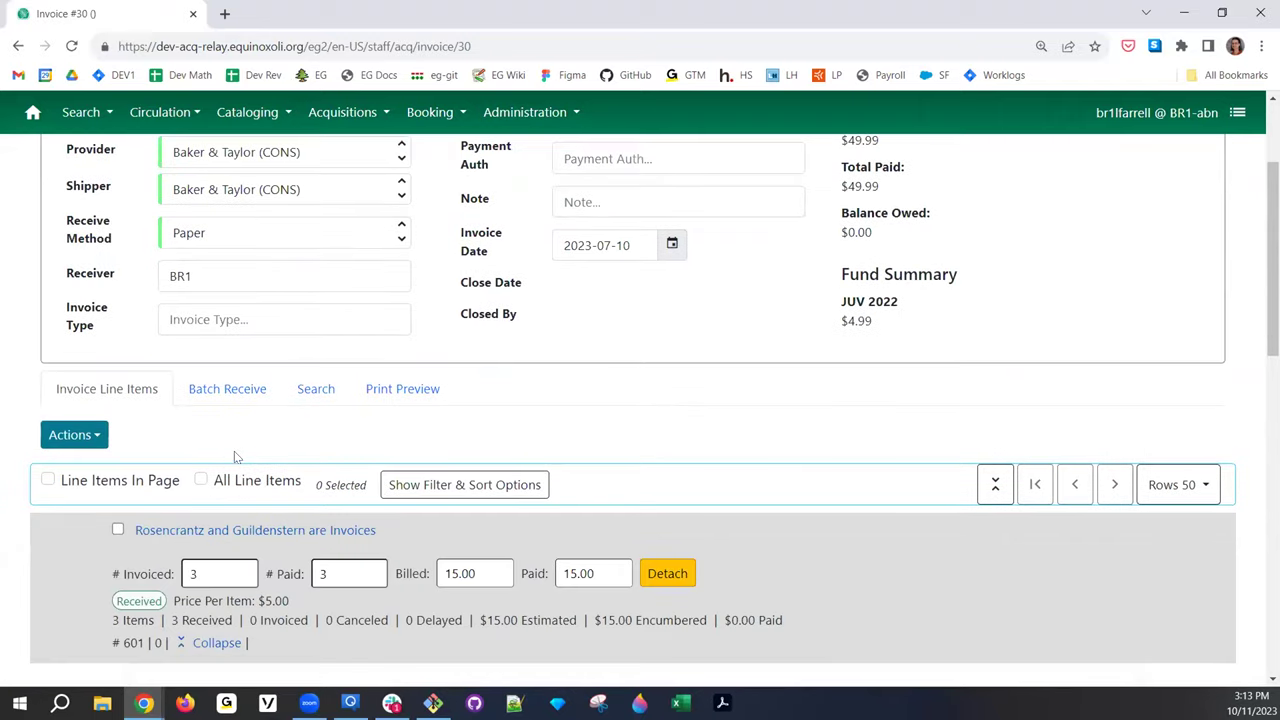
{"action": "scroll", "coordinate": [141, 502], "scroll_direction": "down", "scroll_amount": 2}
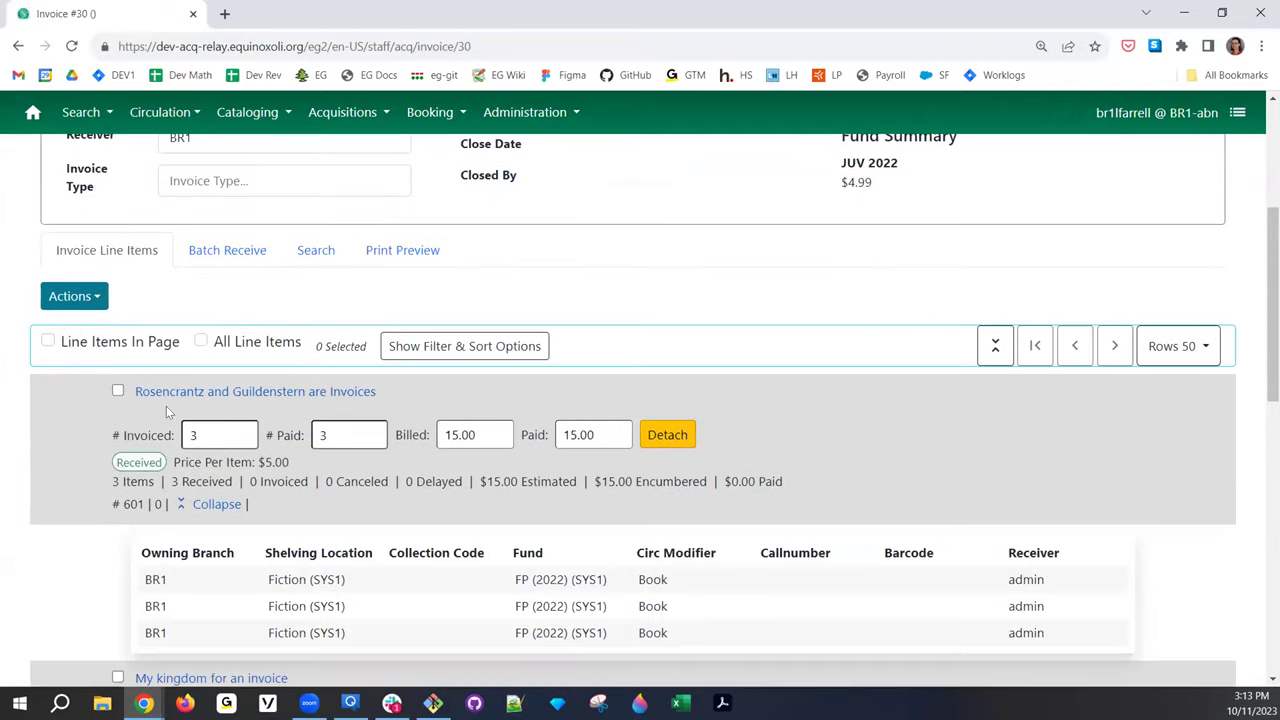
{"action": "scroll", "coordinate": [346, 320], "scroll_direction": "up", "scroll_amount": 4}
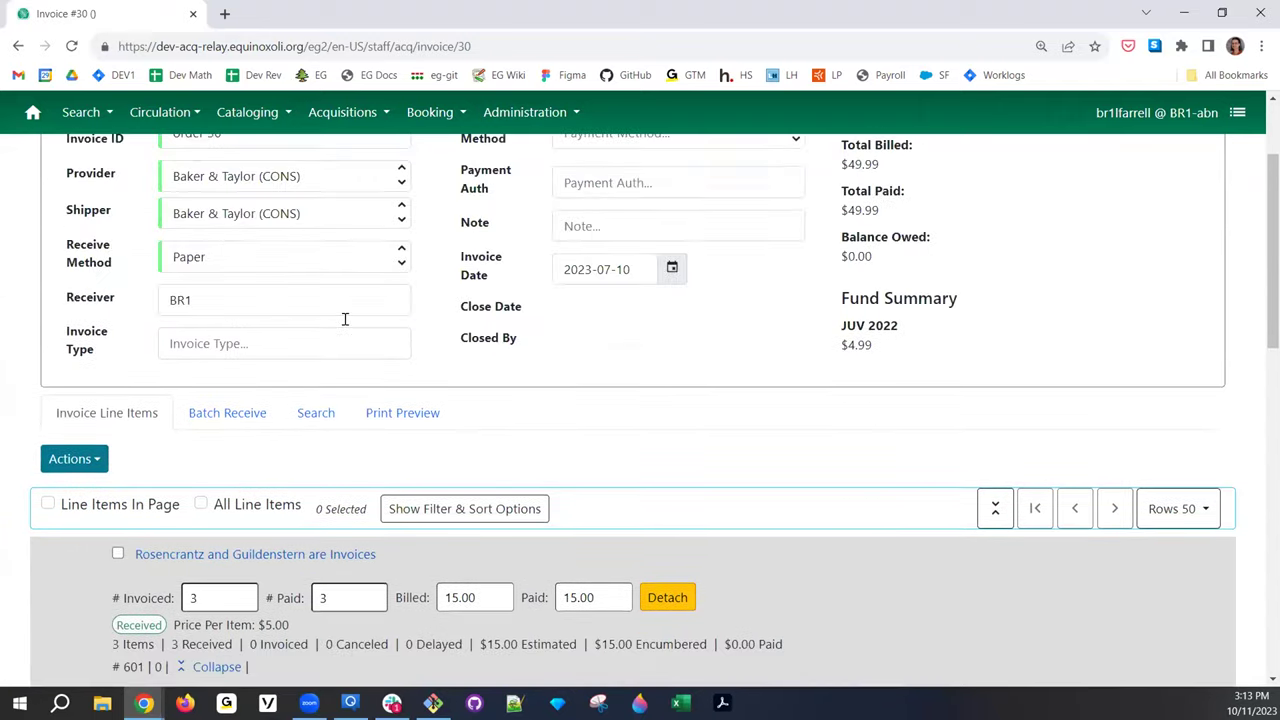
{"action": "left_click", "coordinate": [316, 196]}
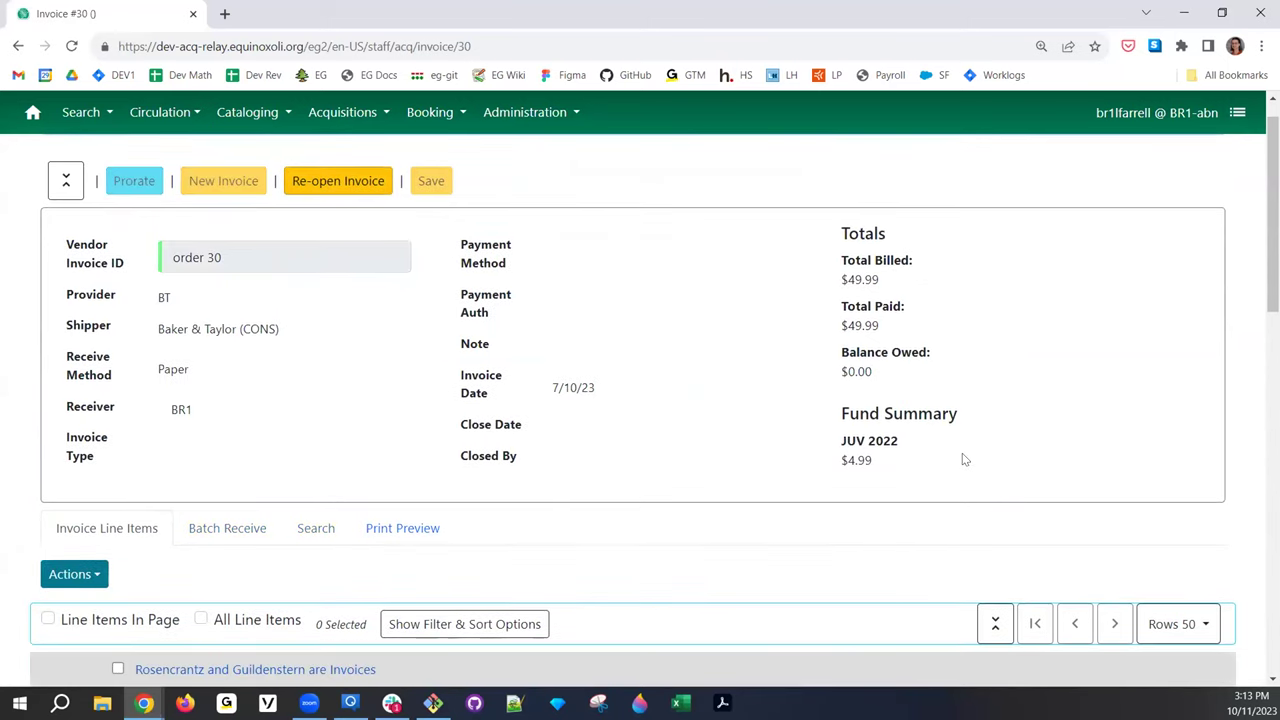
Review the fund summary, line items and direct charges of the closed invoice 30
{"action": "left_click_drag", "start_coordinate": [824, 438], "coordinate": [897, 507]}
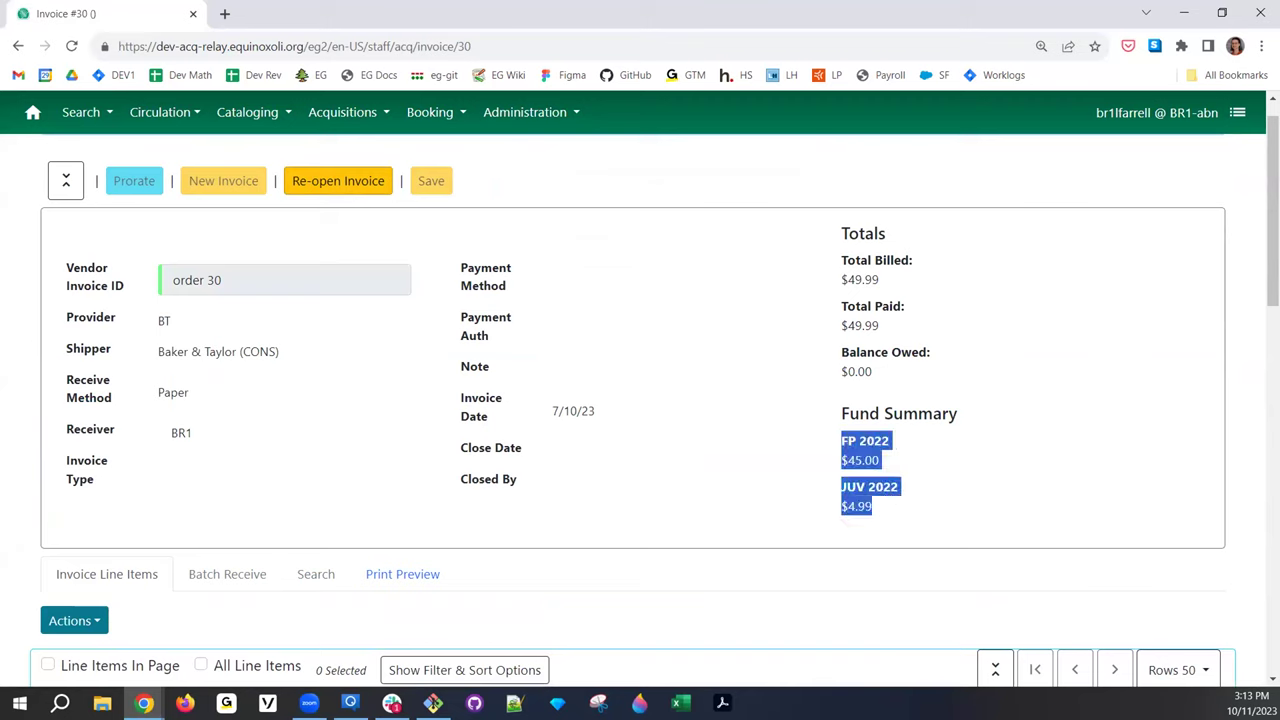
{"action": "scroll", "coordinate": [385, 480], "scroll_direction": "down", "scroll_amount": 4}
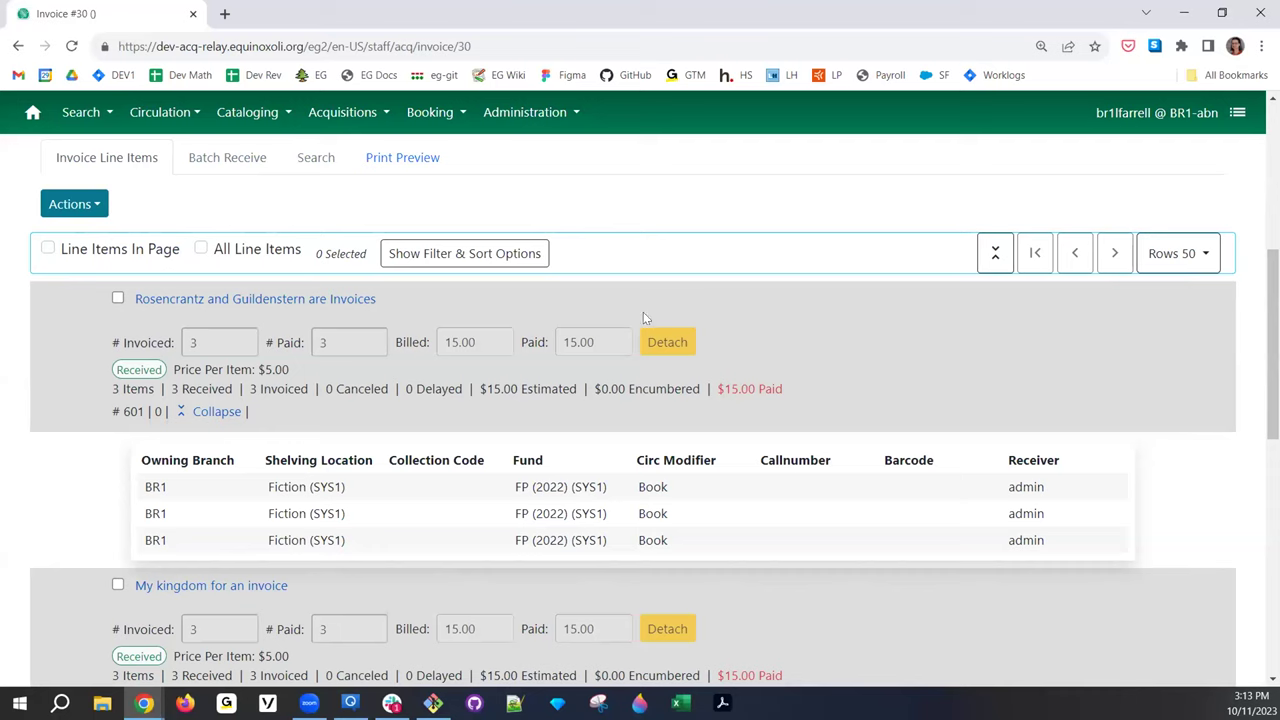
{"action": "scroll", "coordinate": [718, 326], "scroll_direction": "down", "scroll_amount": 2}
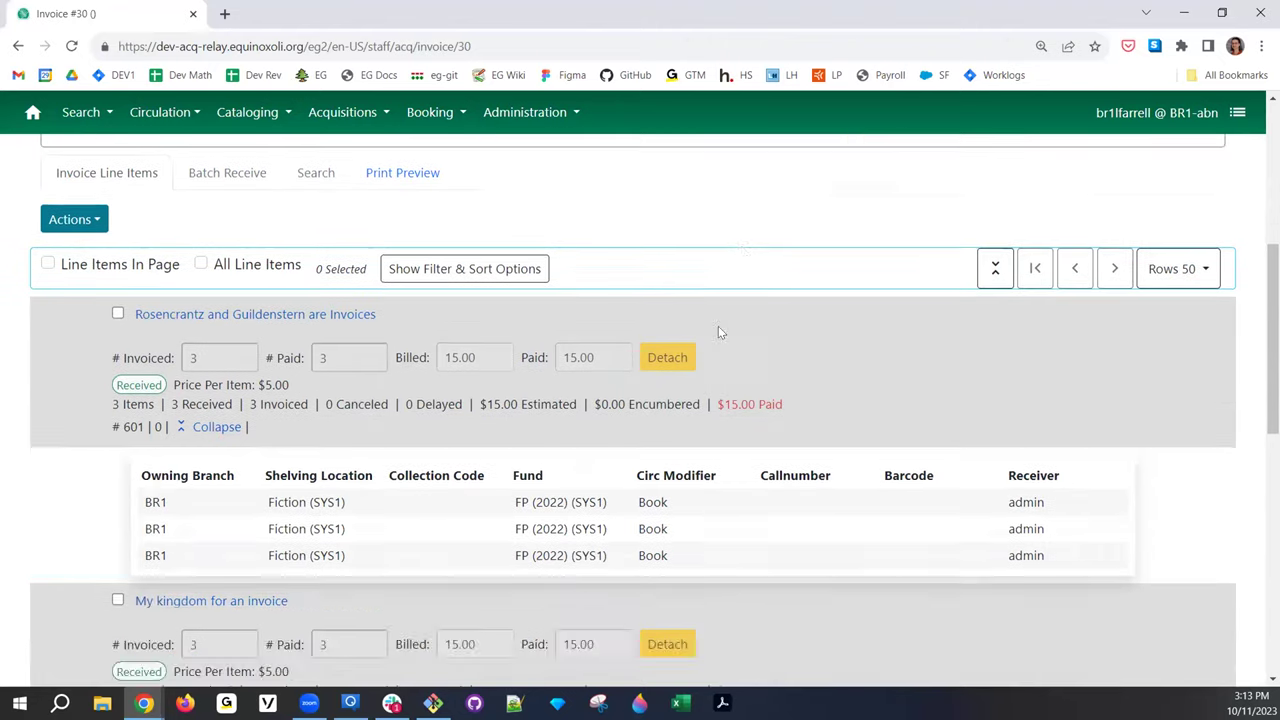
{"action": "scroll", "coordinate": [718, 326], "scroll_direction": "up", "scroll_amount": 3}
{"action": "left_click", "coordinate": [718, 326]}
{"action": "scroll", "coordinate": [718, 326], "scroll_direction": "down", "scroll_amount": 8}
{"action": "scroll", "coordinate": [718, 326], "scroll_direction": "down", "scroll_amount": 2}
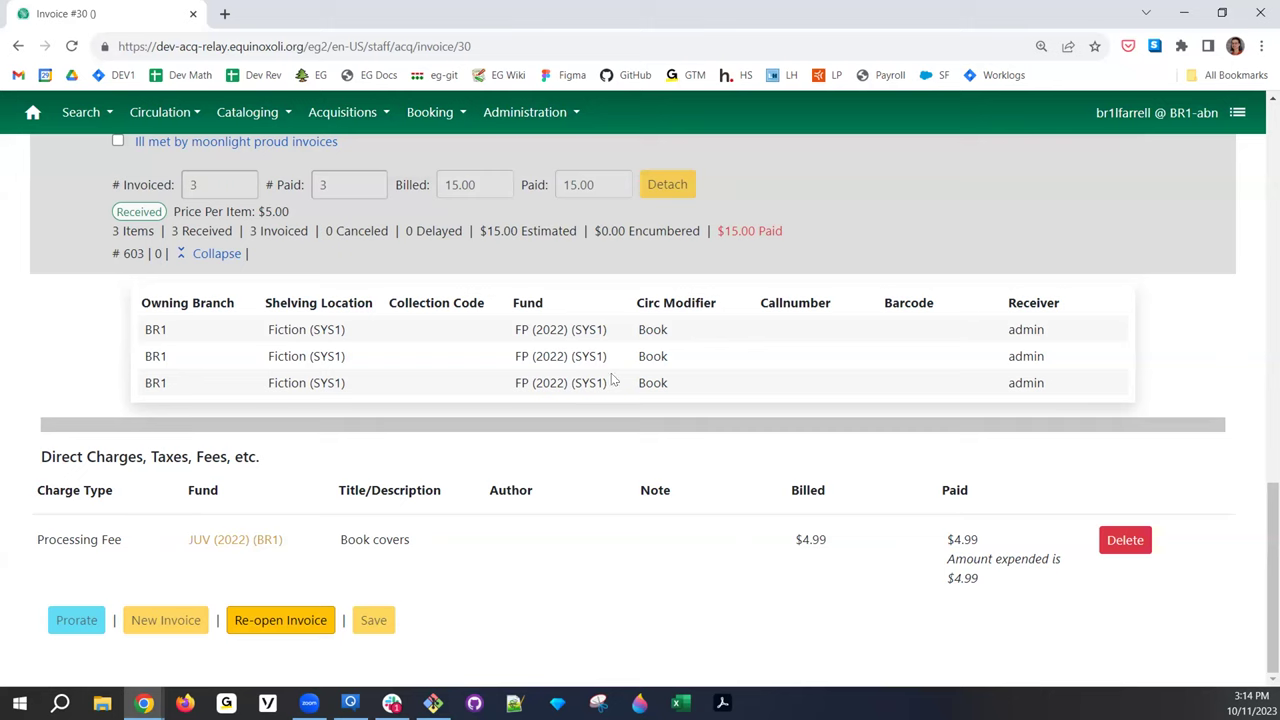
{"action": "scroll", "coordinate": [590, 420], "scroll_direction": "up", "scroll_amount": 15}
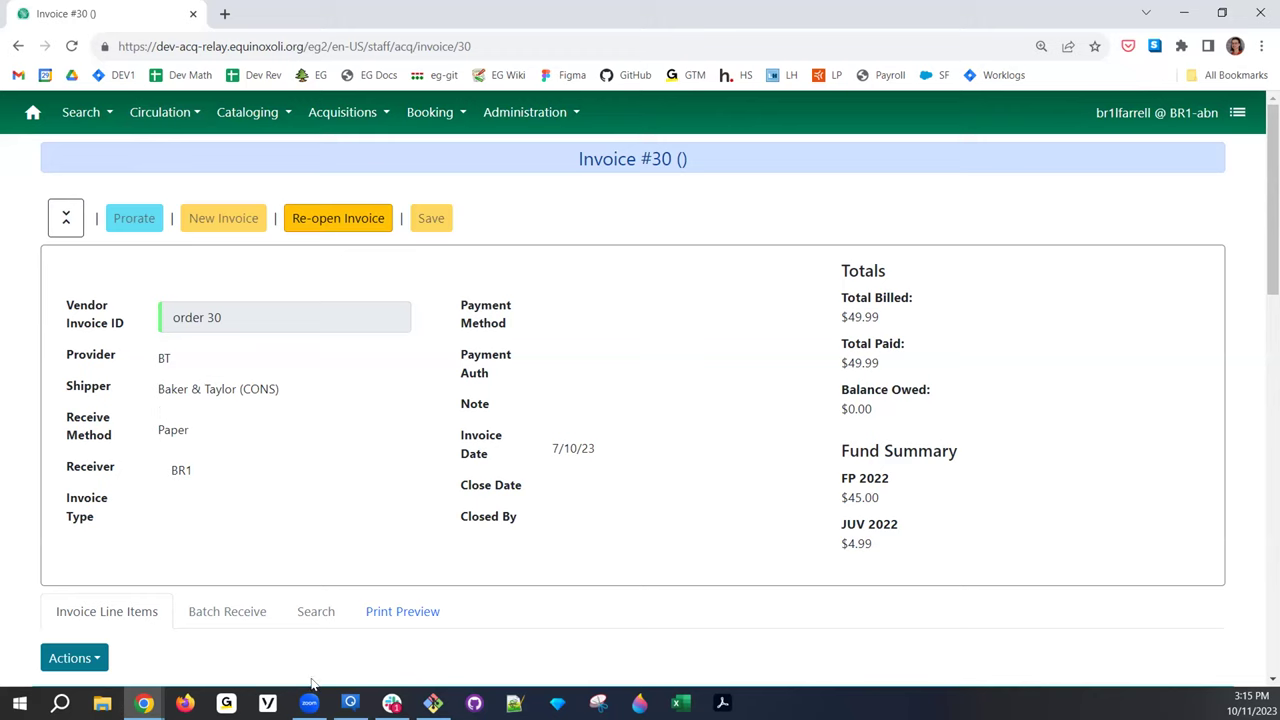
{"action": "mouse_move", "coordinate": [309, 703]}
Compare the "Book covers" processing fee and line item amounts with the total paid and fund summary of invoice 30
{"action": "double_click", "coordinate": [463, 46]}
{"action": "type", "text": "19"}
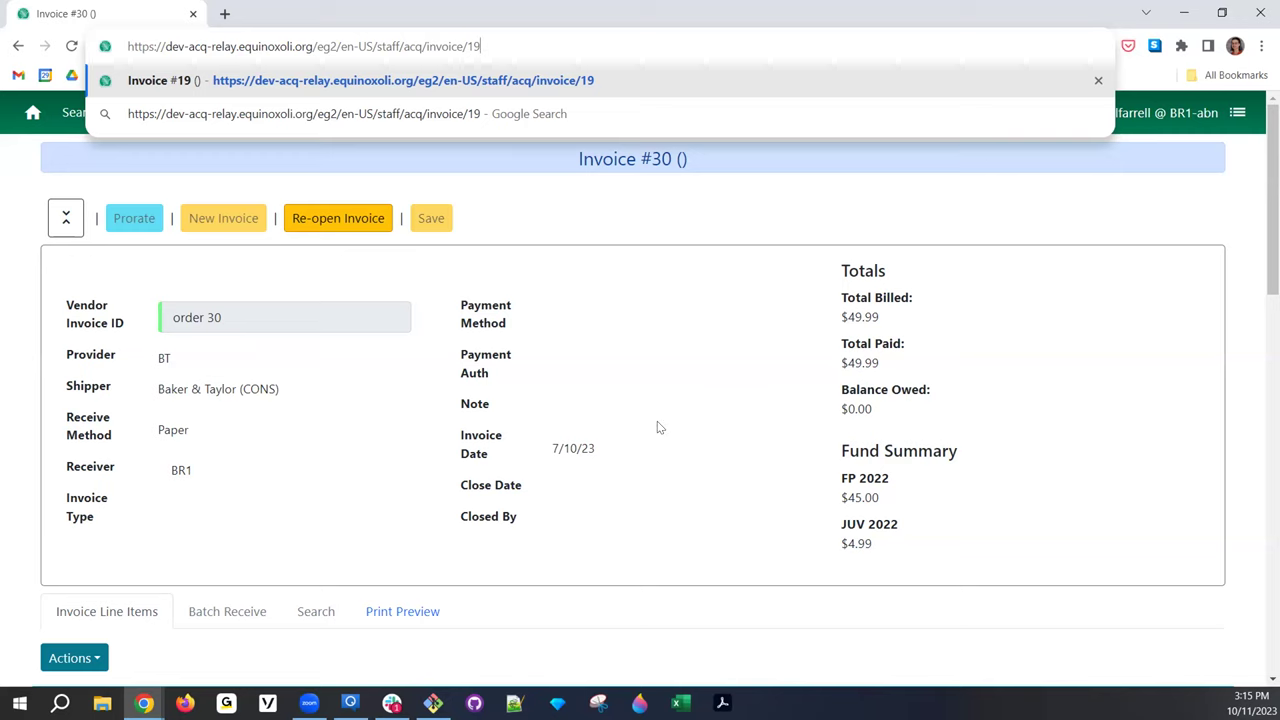
{"action": "scroll", "coordinate": [684, 457], "scroll_direction": "down", "scroll_amount": 2}
{"action": "scroll", "coordinate": [765, 459], "scroll_direction": "up", "scroll_amount": 2}
{"action": "scroll", "coordinate": [816, 523], "scroll_direction": "down", "scroll_amount": 10}
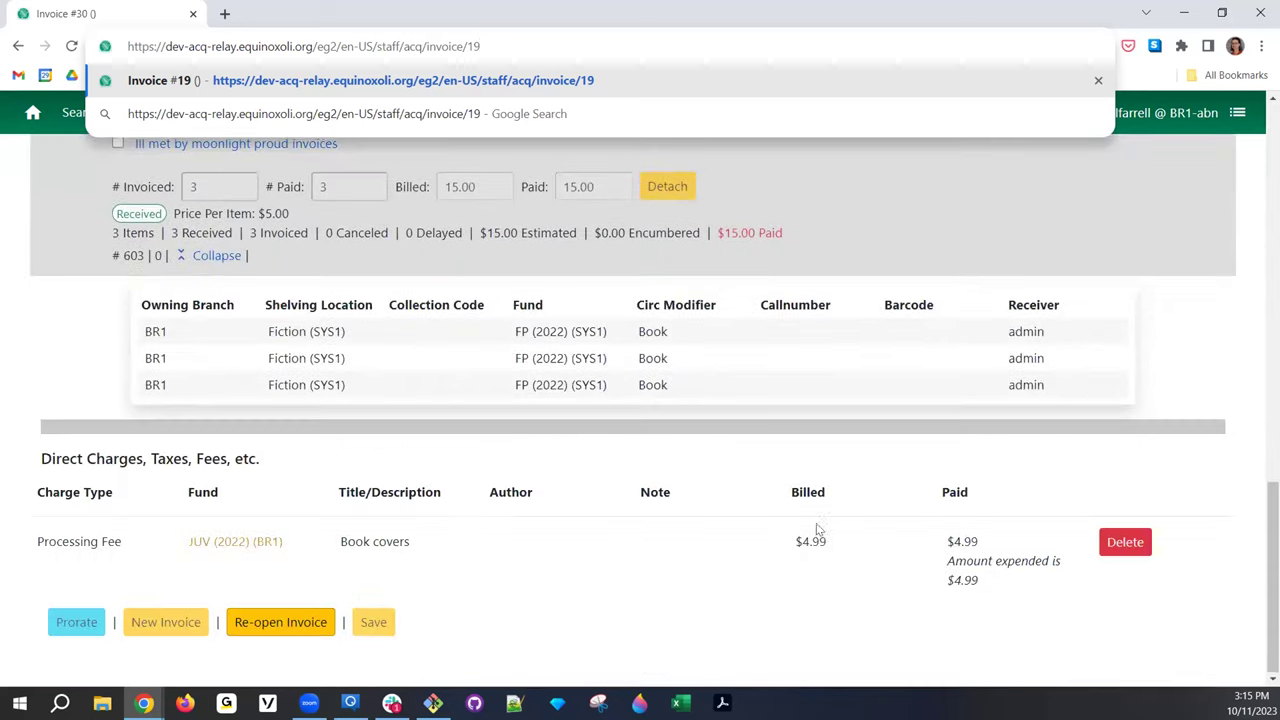
{"action": "left_click_drag", "start_coordinate": [817, 533], "coordinate": [717, 543]}
{"action": "scroll", "coordinate": [710, 530], "scroll_direction": "up", "scroll_amount": 3}
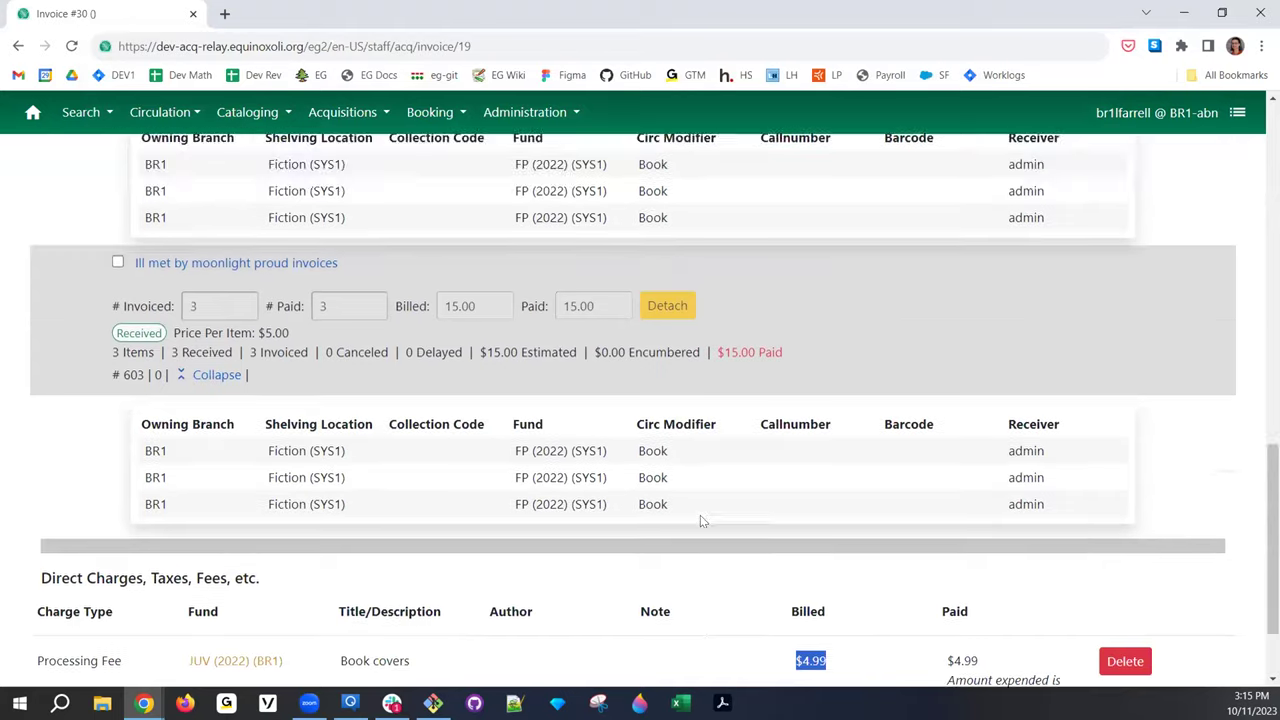
{"action": "scroll", "coordinate": [481, 463], "scroll_direction": "up", "scroll_amount": 6}
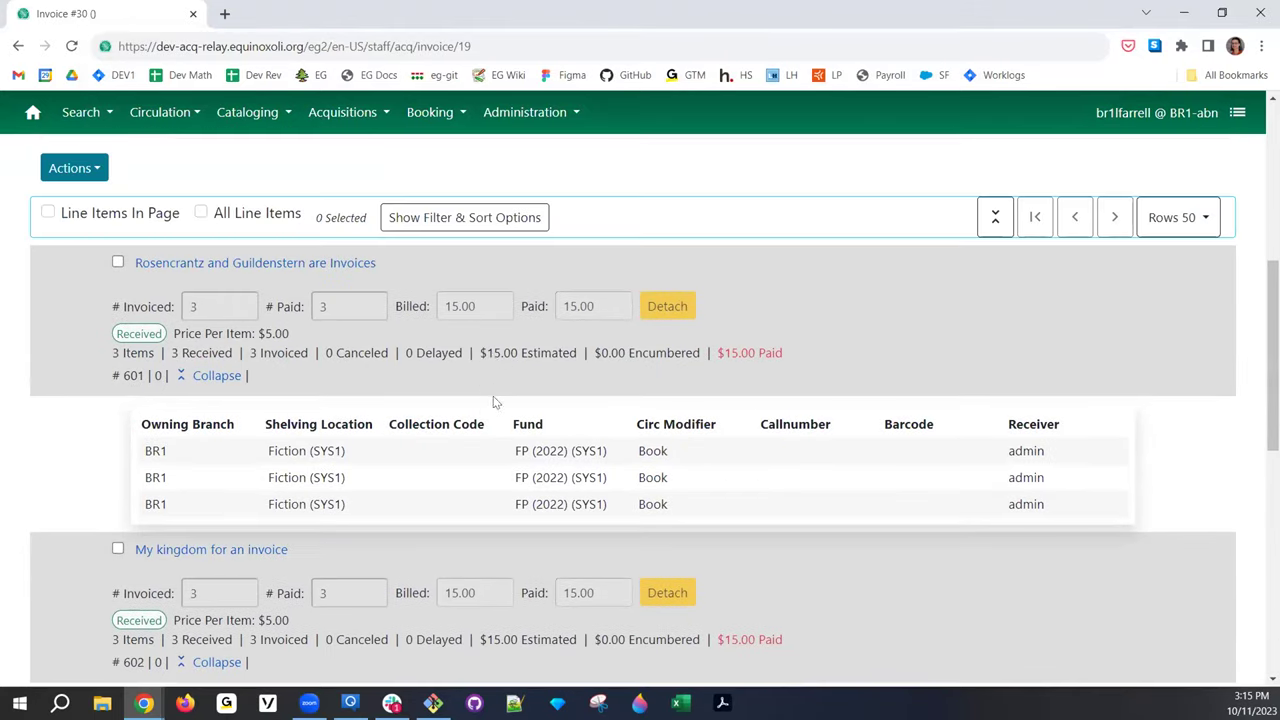
{"action": "scroll", "coordinate": [770, 326], "scroll_direction": "up", "scroll_amount": 3}
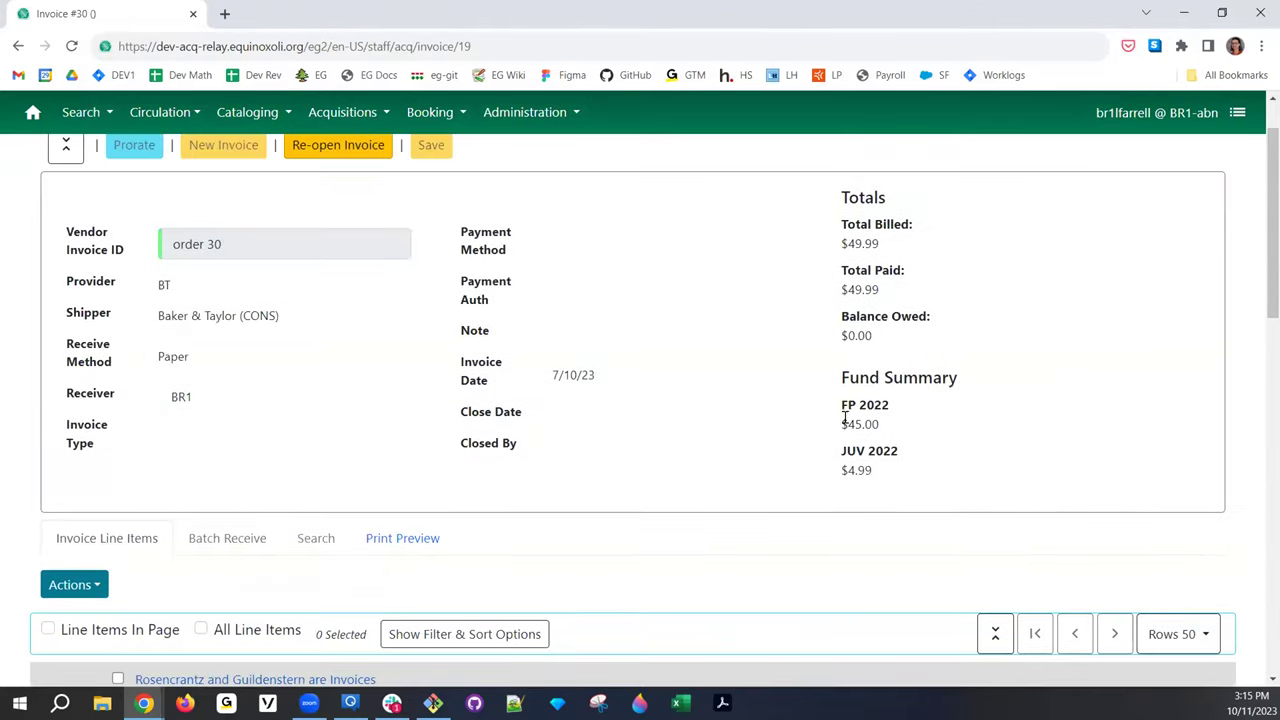
{"action": "left_click_drag", "start_coordinate": [872, 289], "coordinate": [833, 289]}
{"action": "left_click_drag", "start_coordinate": [839, 400], "coordinate": [898, 428]}
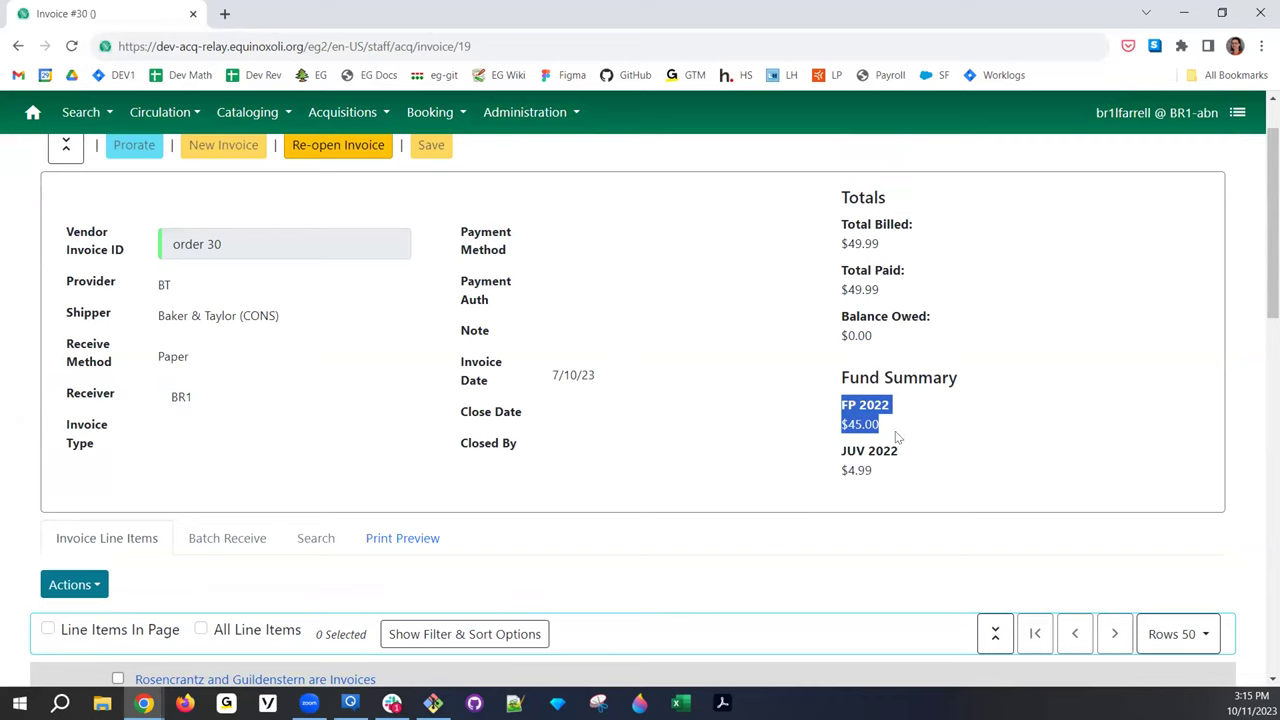
{"action": "left_click_drag", "start_coordinate": [878, 472], "coordinate": [830, 449]}
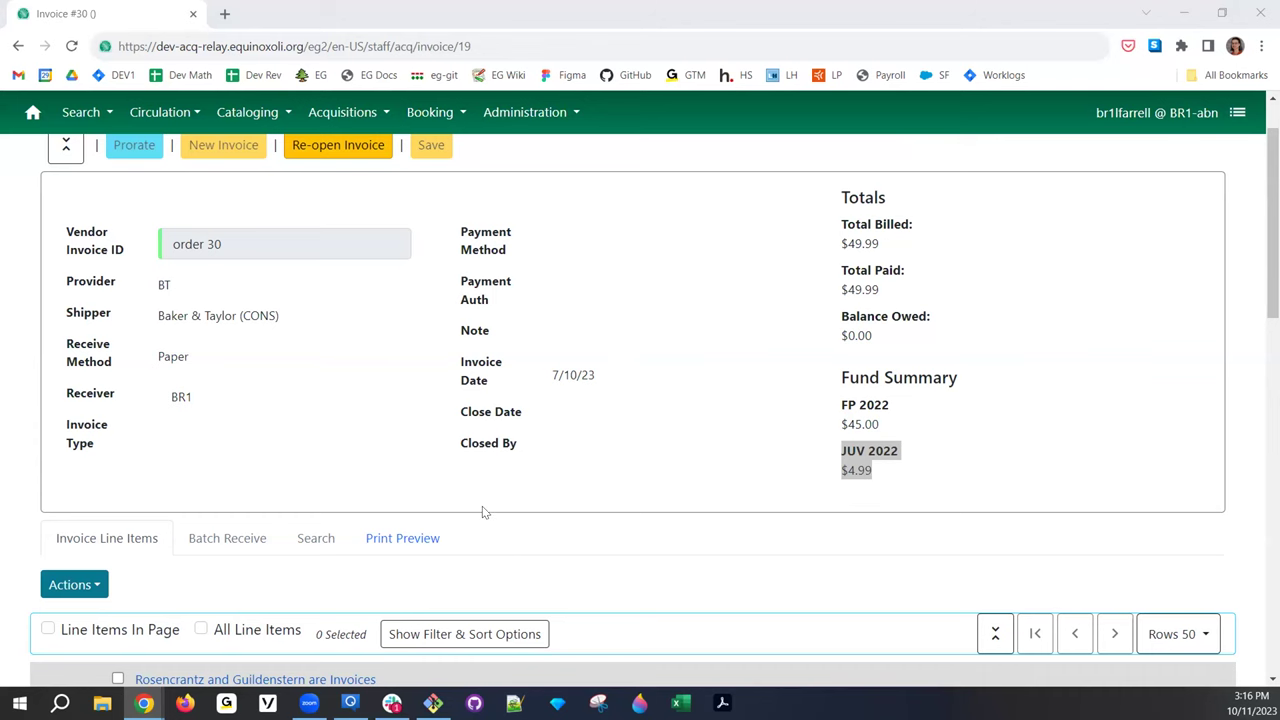
{"action": "scroll", "coordinate": [482, 506], "scroll_direction": "down", "scroll_amount": 15}
{"action": "scroll", "coordinate": [481, 504], "scroll_direction": "up", "scroll_amount": 15}
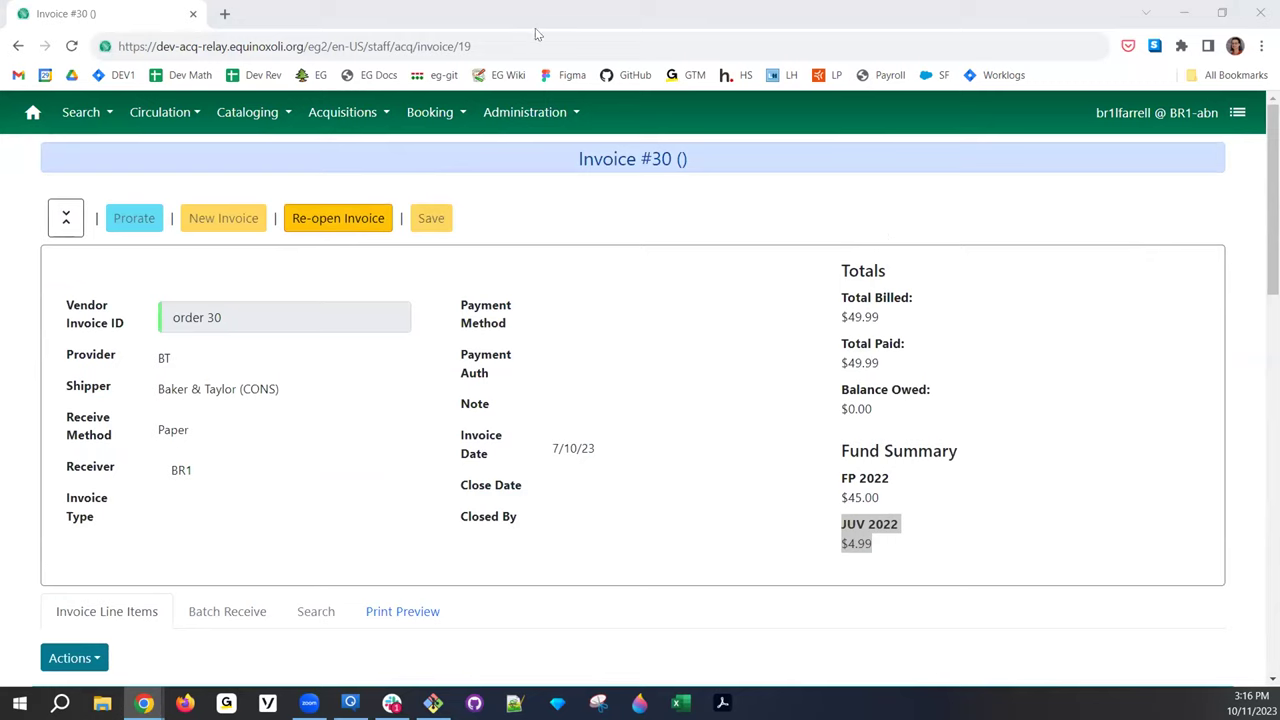
Open invoice 20 by its record address and re-open the closed invoice
{"action": "left_click_drag", "start_coordinate": [458, 46], "coordinate": [493, 43]}
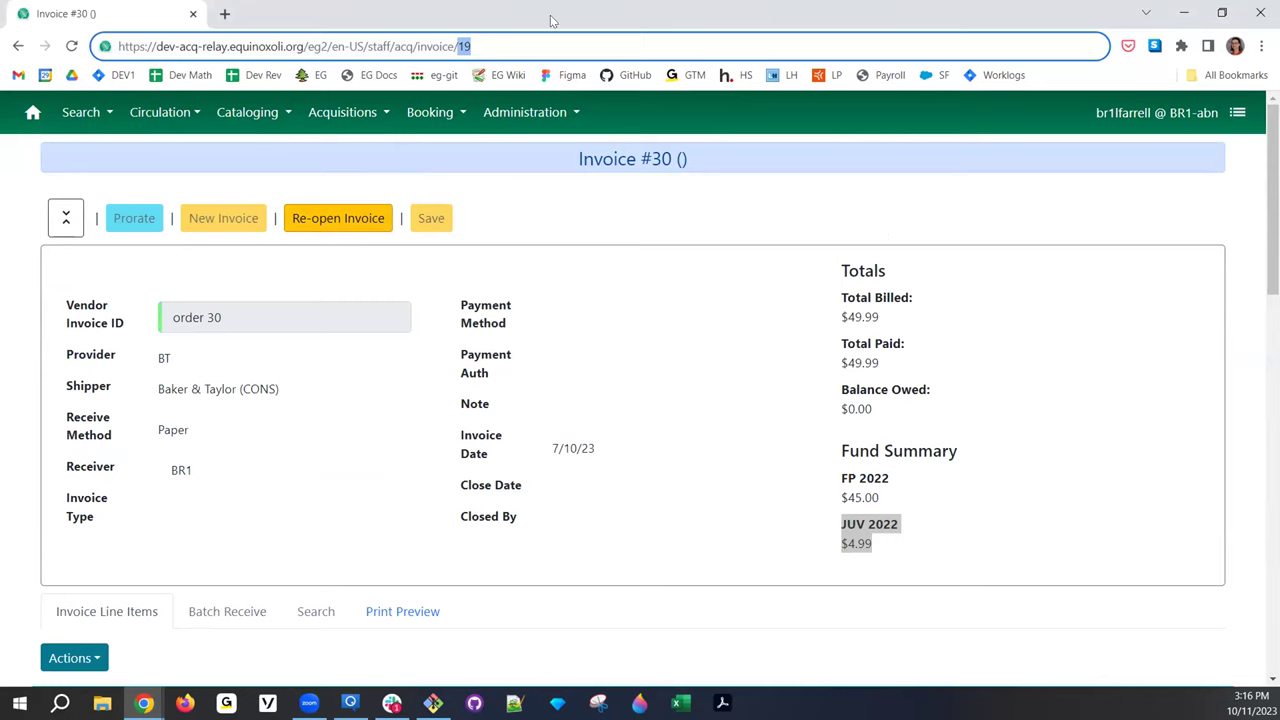
{"action": "type", "text": "20"}
{"action": "key", "text": "Return"}
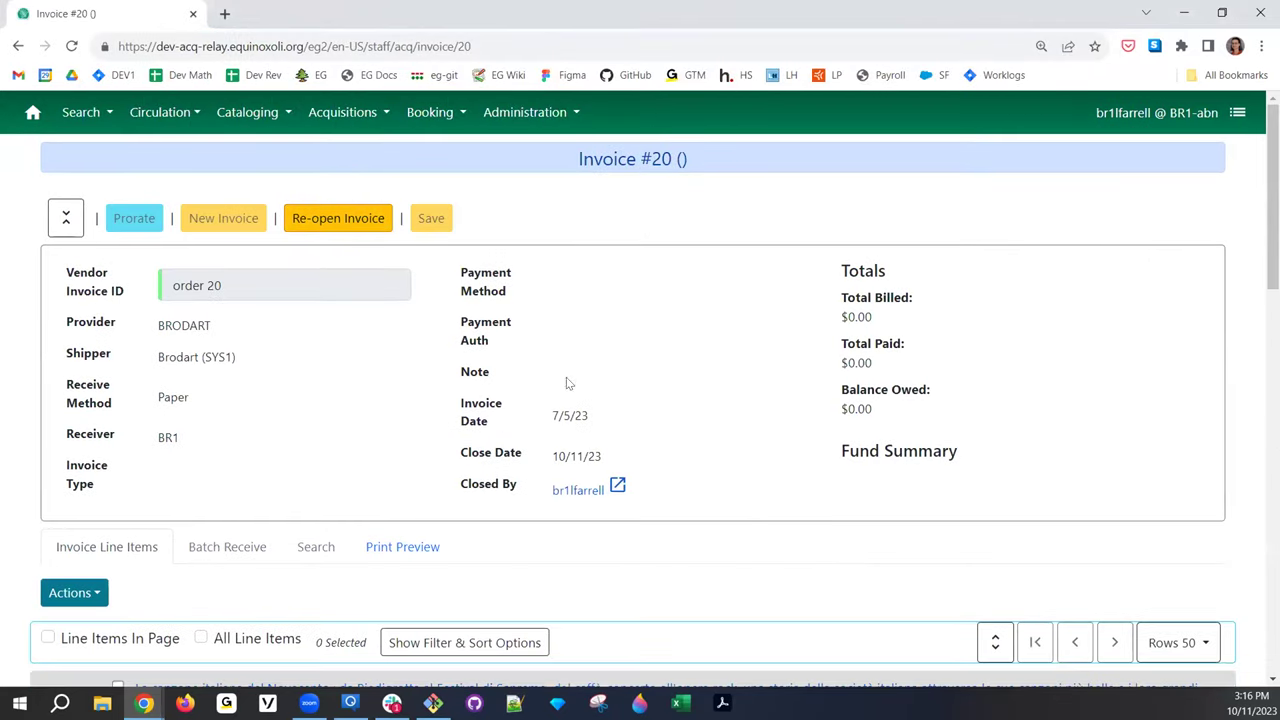
{"action": "scroll", "coordinate": [577, 346], "scroll_direction": "down", "scroll_amount": 2}
{"action": "scroll", "coordinate": [577, 346], "scroll_direction": "down", "scroll_amount": 2}
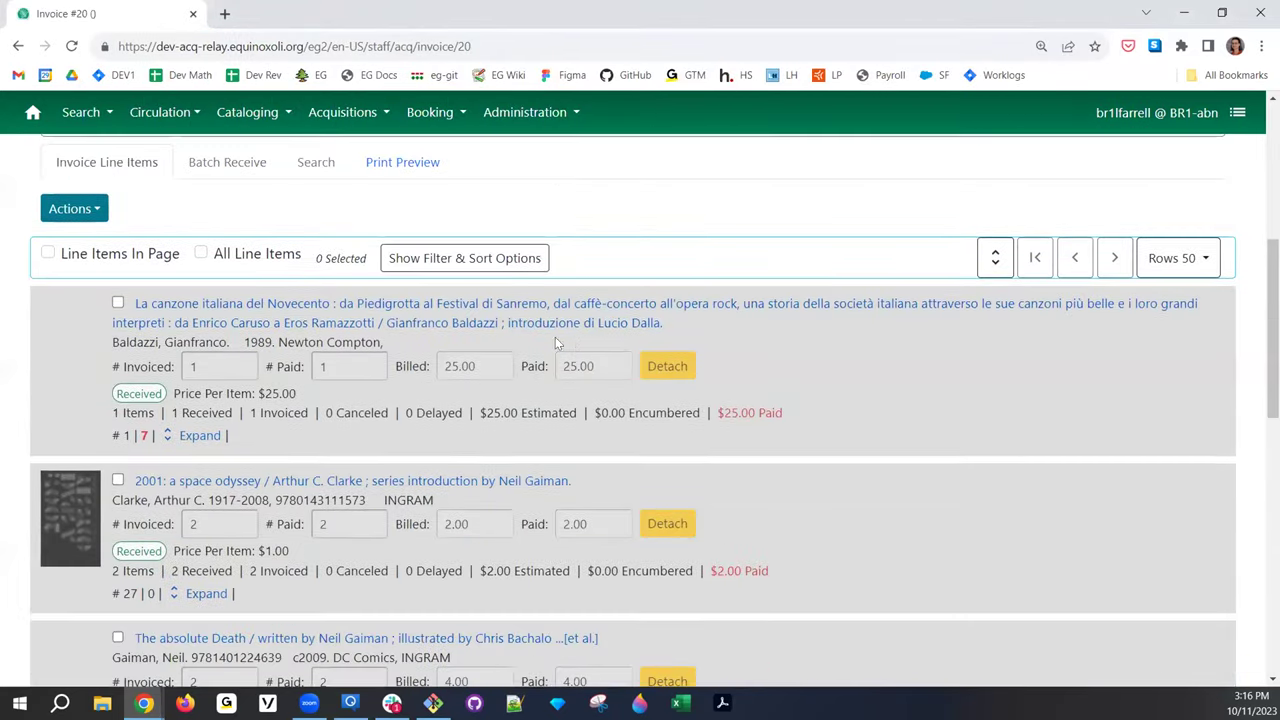
{"action": "scroll", "coordinate": [555, 337], "scroll_direction": "up", "scroll_amount": 5}
{"action": "left_click", "coordinate": [349, 191]}
Delete the handling charge on fund anfic (2023) (BR1) and save invoice 20
{"action": "scroll", "coordinate": [290, 337], "scroll_direction": "down", "scroll_amount": 5}
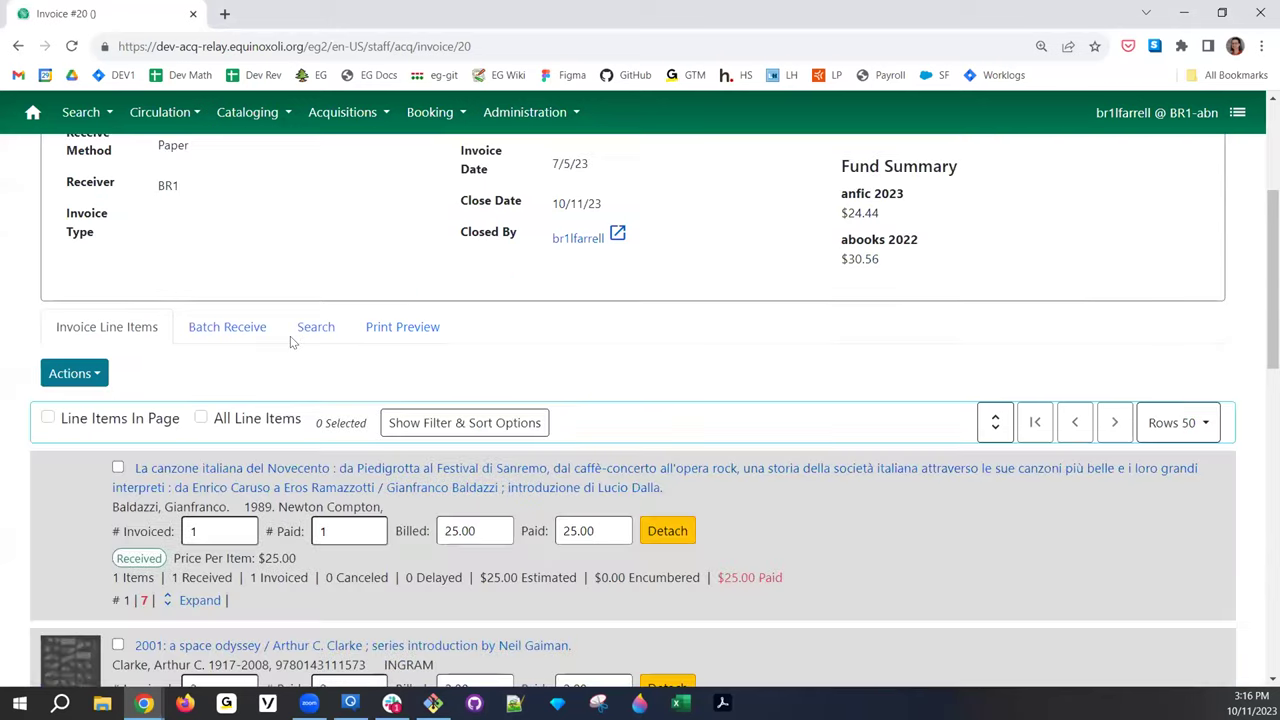
{"action": "scroll", "coordinate": [537, 369], "scroll_direction": "down", "scroll_amount": 5}
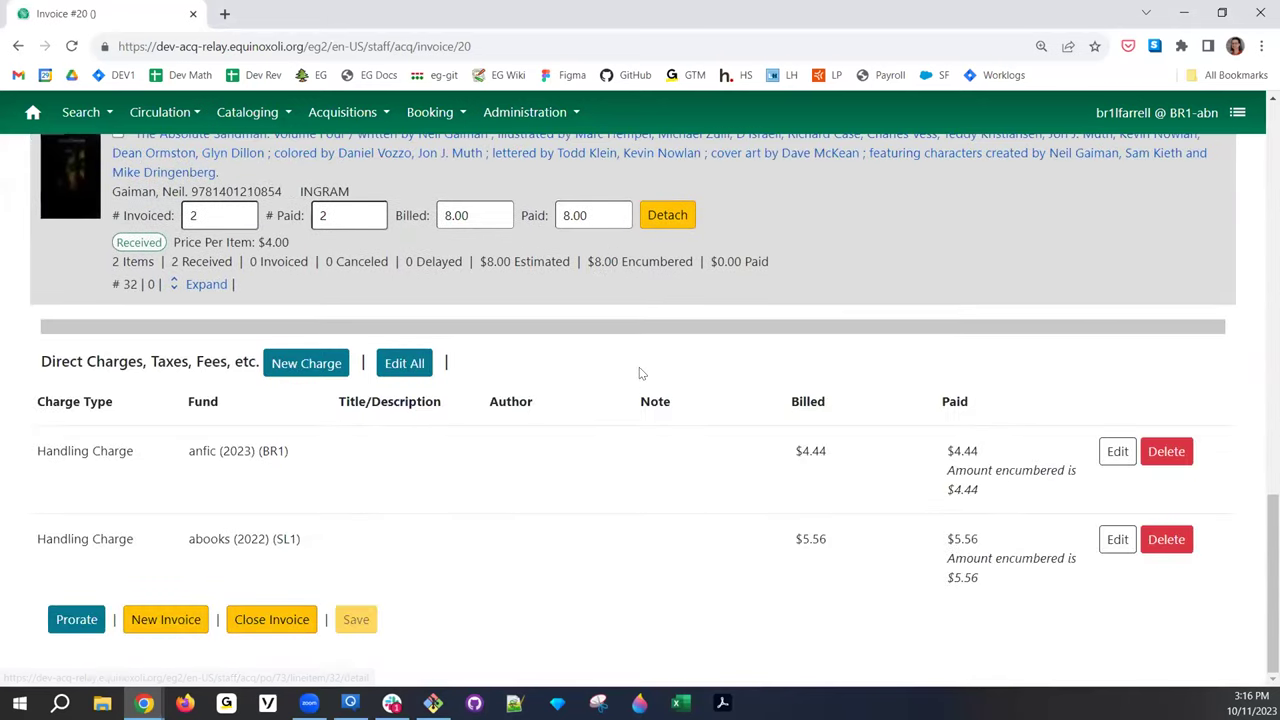
{"action": "left_click", "coordinate": [1166, 452]}
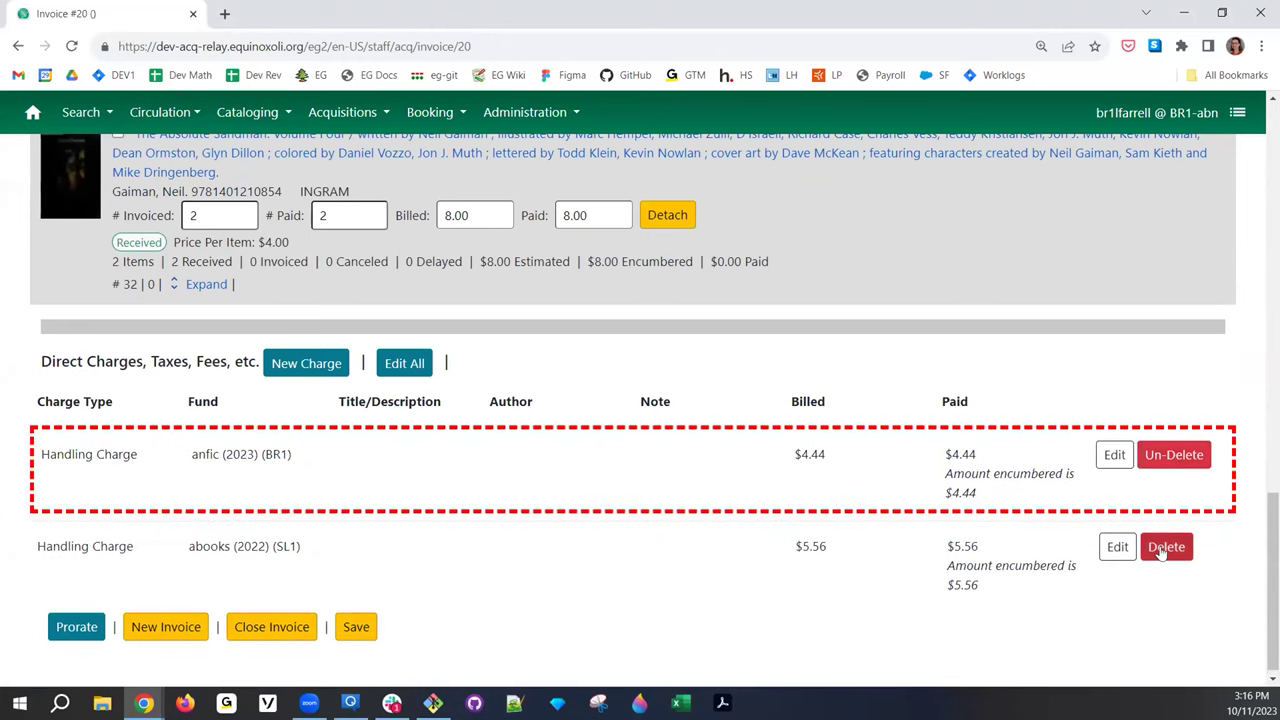
{"action": "left_click", "coordinate": [353, 628]}
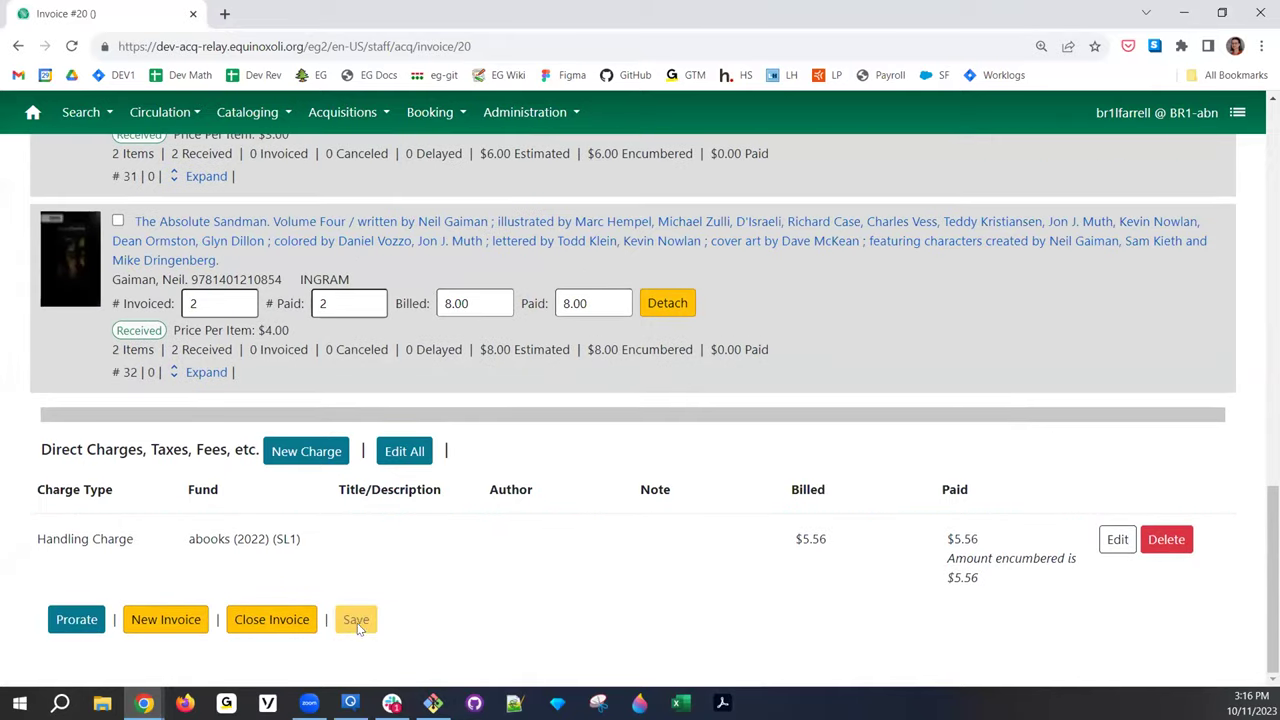
Check the totals, fund summary and closing details of invoice 20
{"action": "scroll", "coordinate": [366, 614], "scroll_direction": "up", "scroll_amount": 4}
{"action": "scroll", "coordinate": [366, 617], "scroll_direction": "up", "scroll_amount": 10}
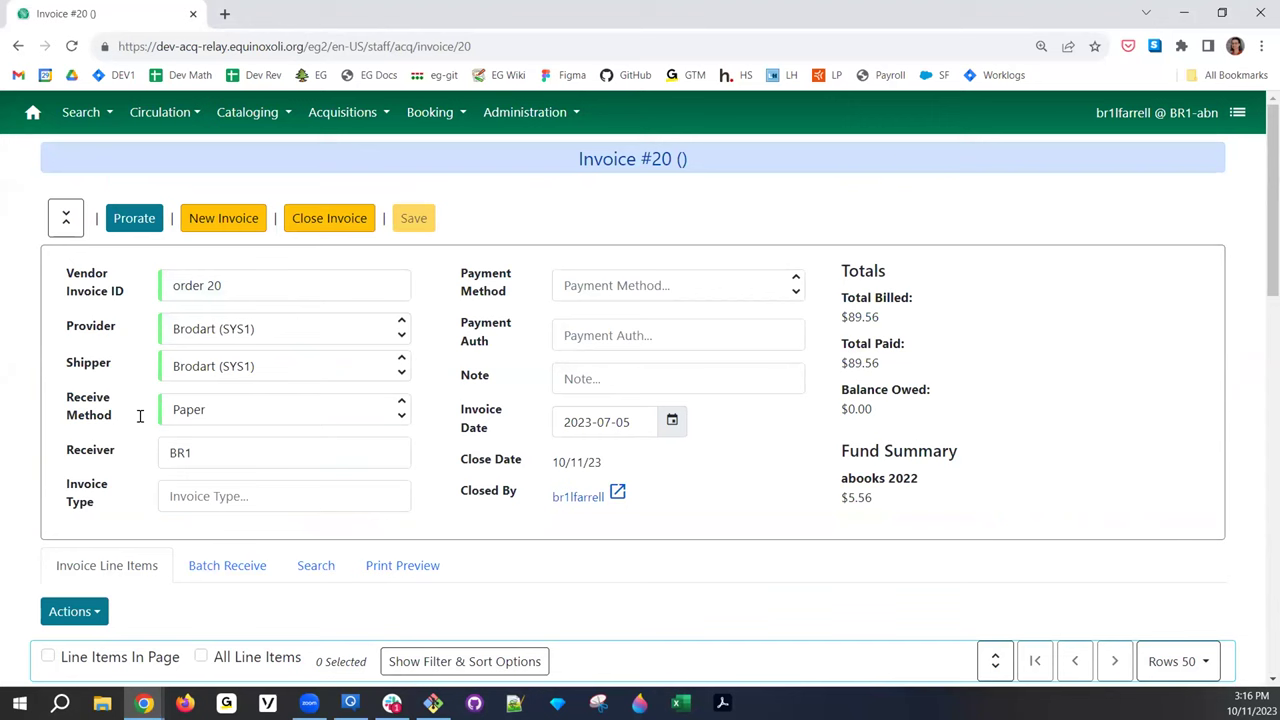
{"action": "scroll", "coordinate": [466, 412], "scroll_direction": "down", "scroll_amount": 2}
{"action": "scroll", "coordinate": [428, 340], "scroll_direction": "up", "scroll_amount": 2}
{"action": "scroll", "coordinate": [200, 280], "scroll_direction": "down", "scroll_amount": 2}
{"action": "scroll", "coordinate": [355, 292], "scroll_direction": "up", "scroll_amount": 2}
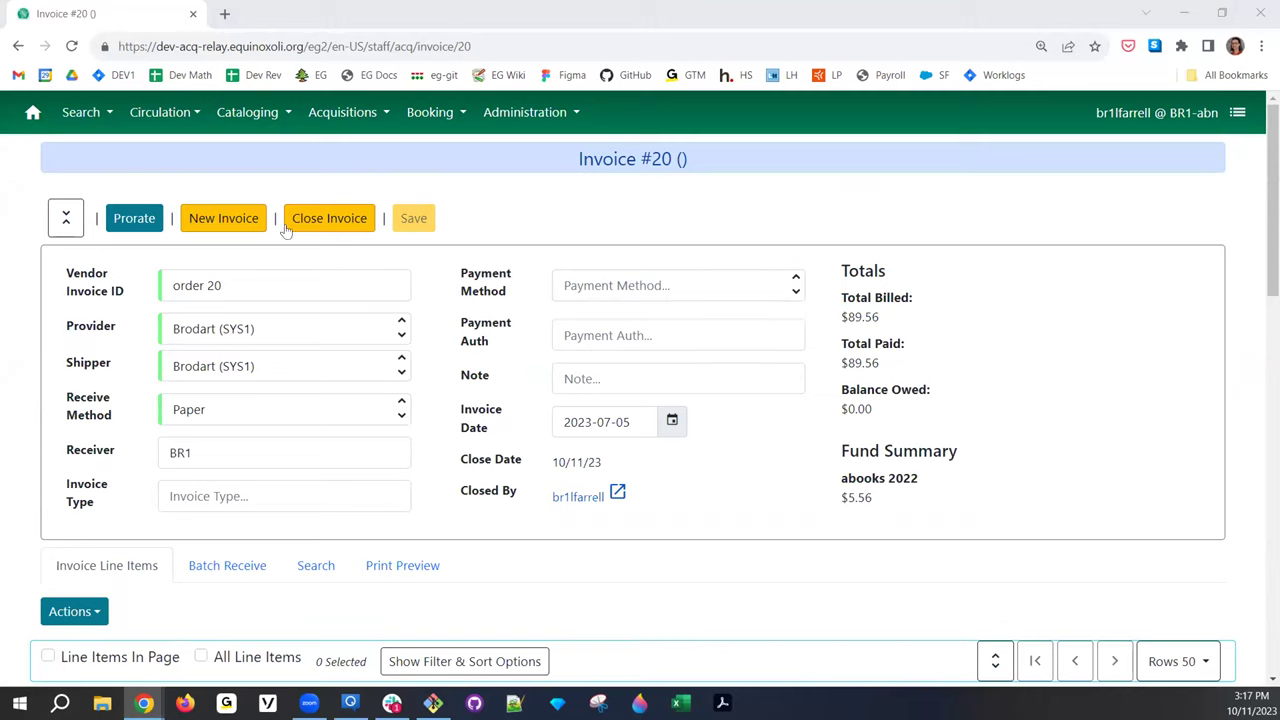
{"action": "left_click", "coordinate": [505, 196]}
{"action": "scroll", "coordinate": [640, 400], "scroll_direction": "down", "scroll_amount": 2}
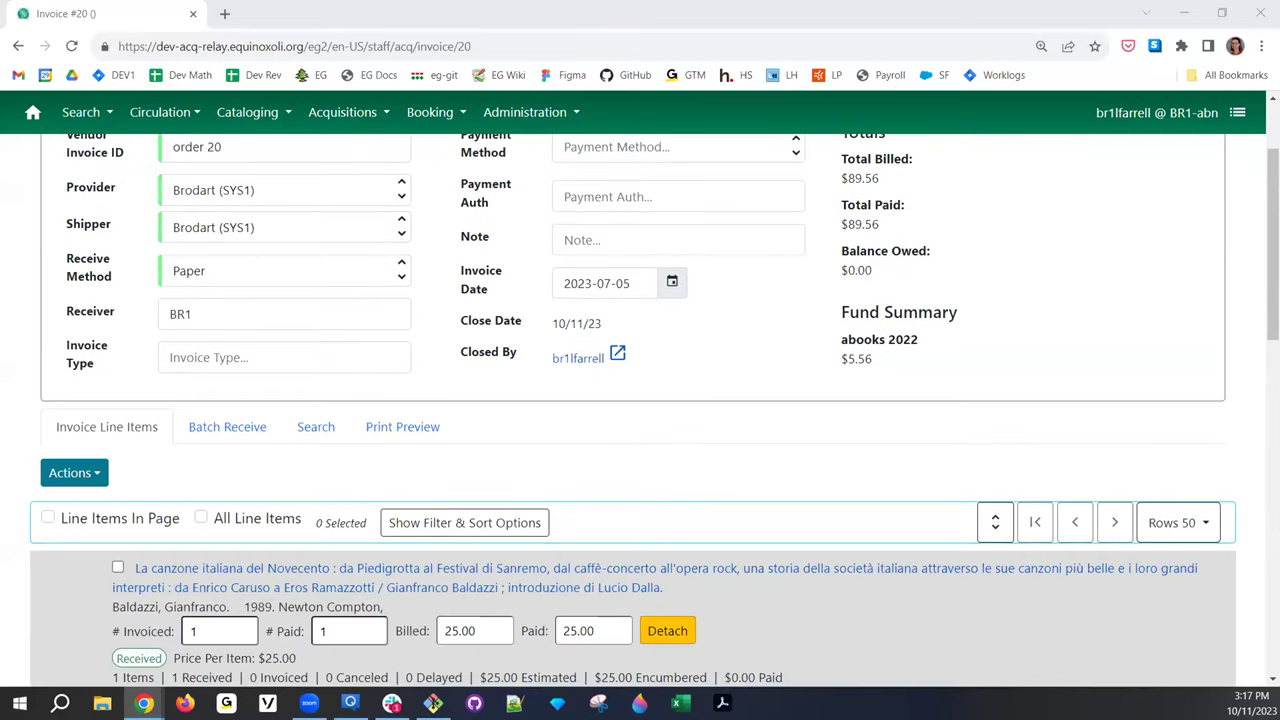
Open invoice 19 by its record address
{"action": "double_click", "coordinate": [464, 46]}
{"action": "type", "text": "19"}
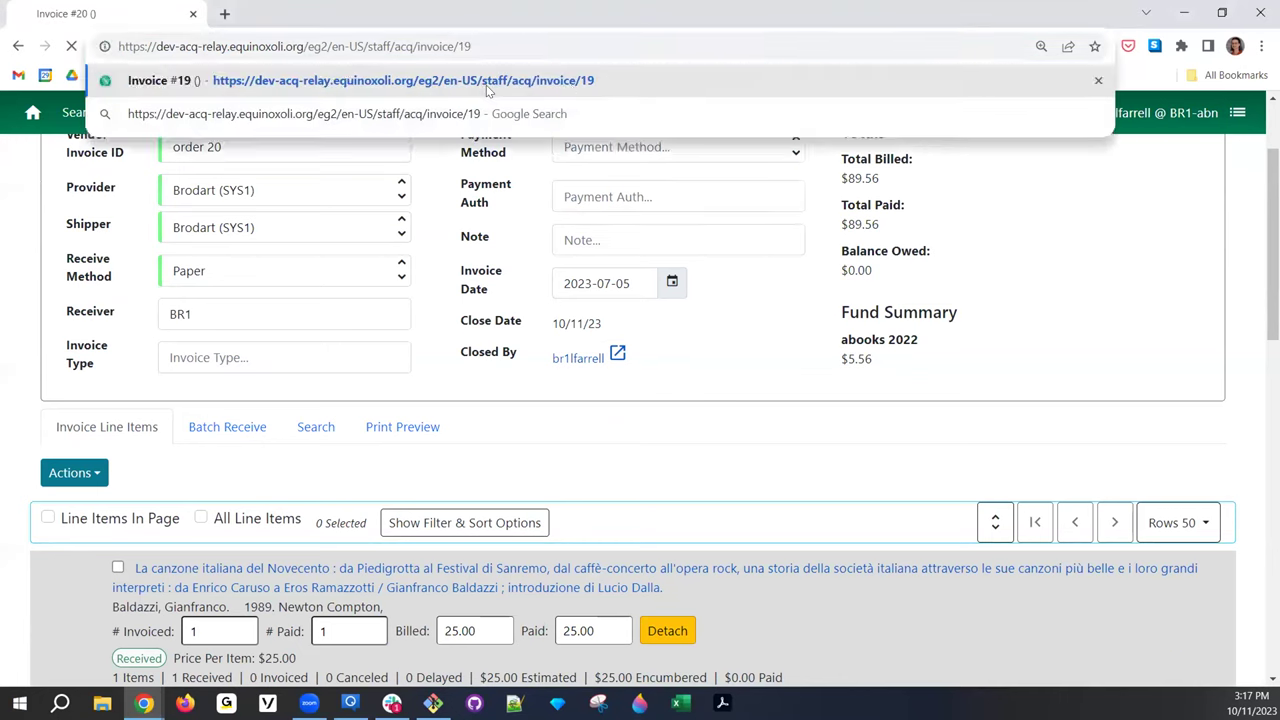
{"action": "key", "text": "Return"}
Try to change the vendor invoice ID of invoice 19 to test1001
{"action": "left_click", "coordinate": [300, 286]}
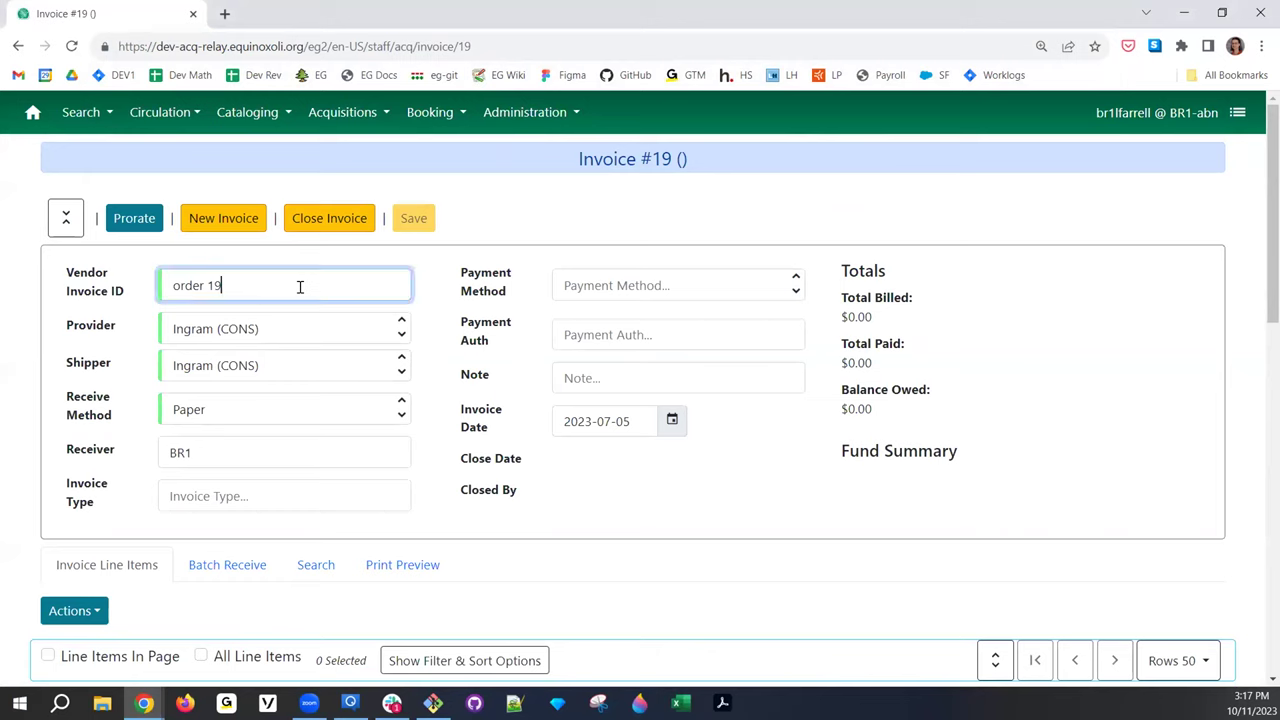
{"action": "triple_click", "coordinate": [302, 284]}
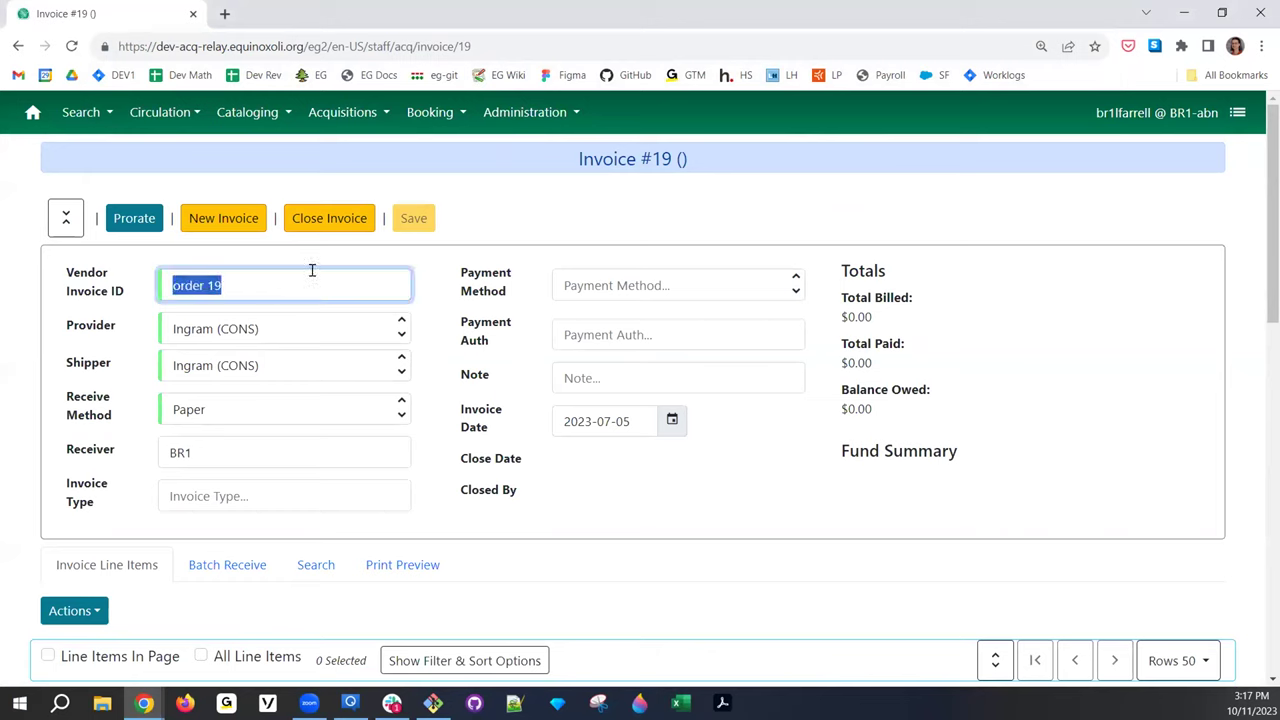
{"action": "type", "text": "test"}
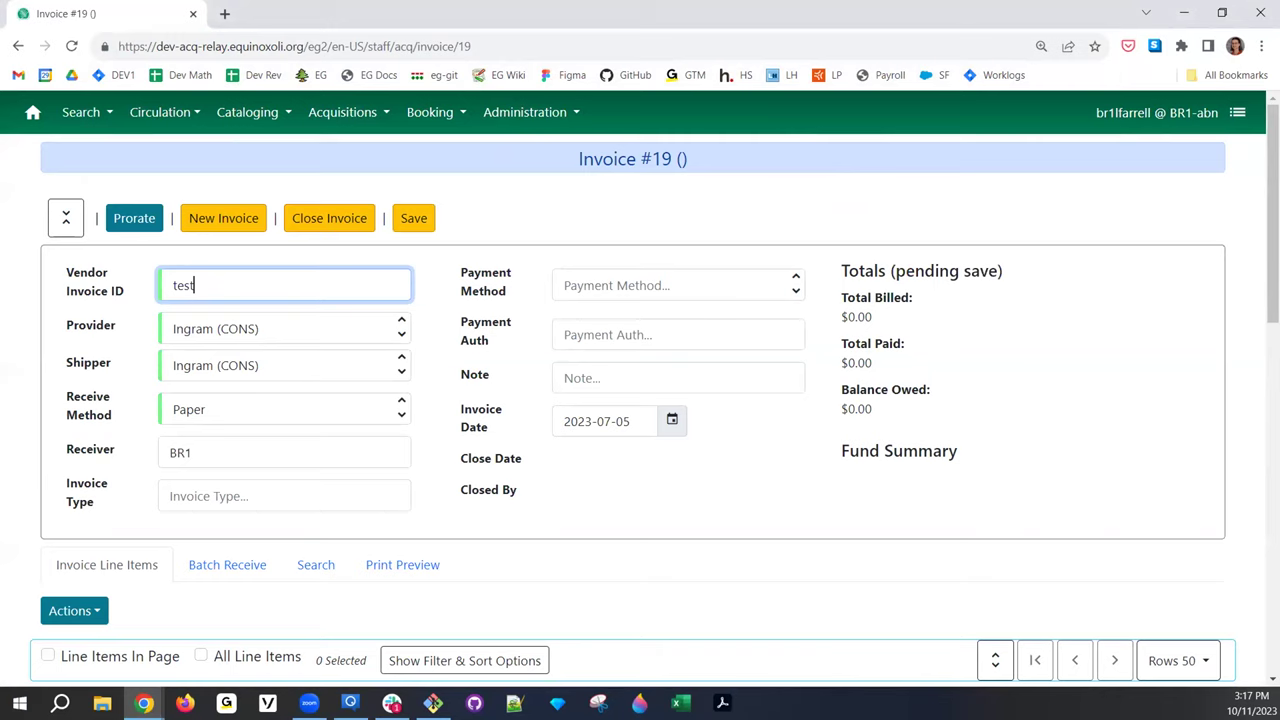
{"action": "type", "text": "1001"}
{"action": "key", "text": "Tab"}
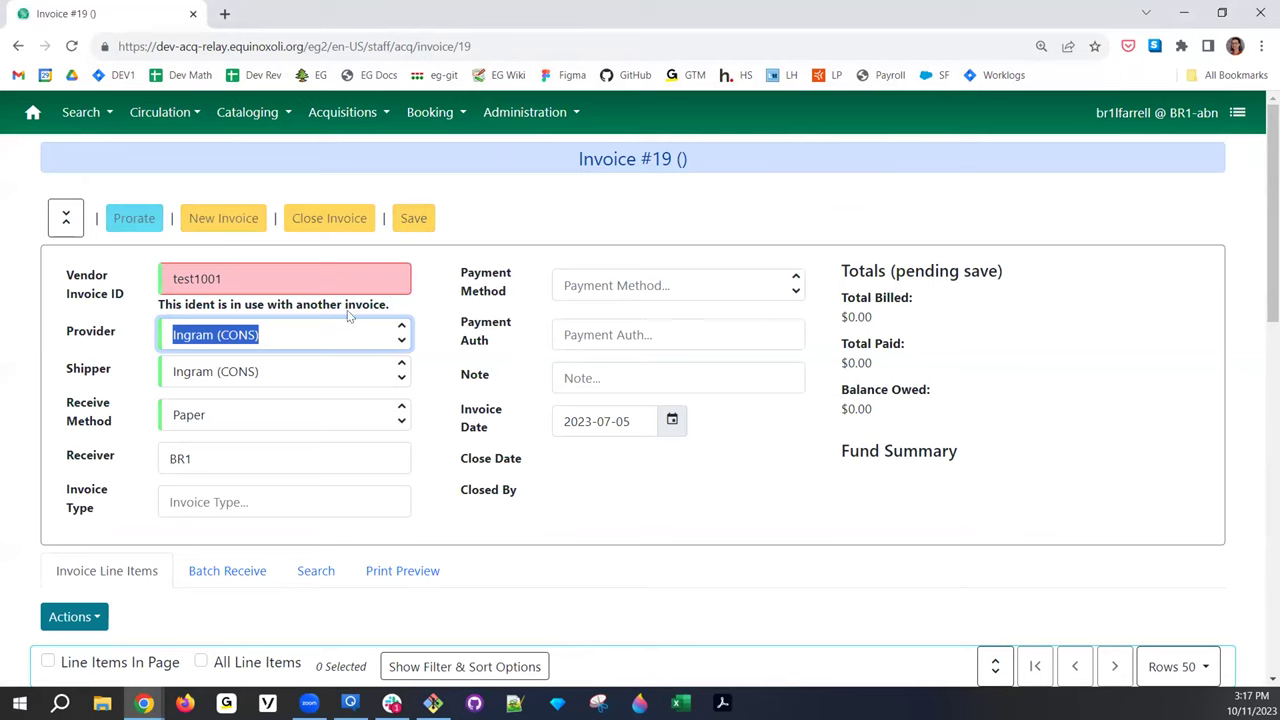
{"action": "left_click", "coordinate": [289, 307]}
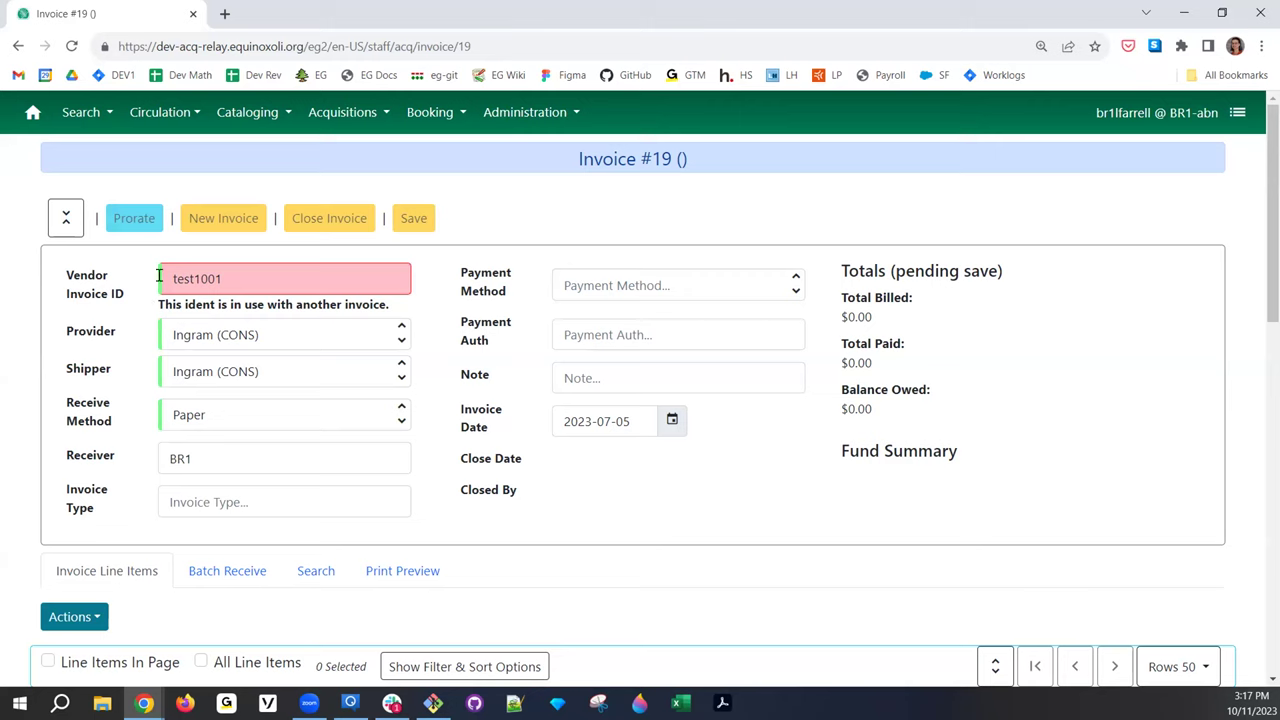
Undo the vendor invoice ID change on invoice 19
{"action": "left_click", "coordinate": [248, 279]}
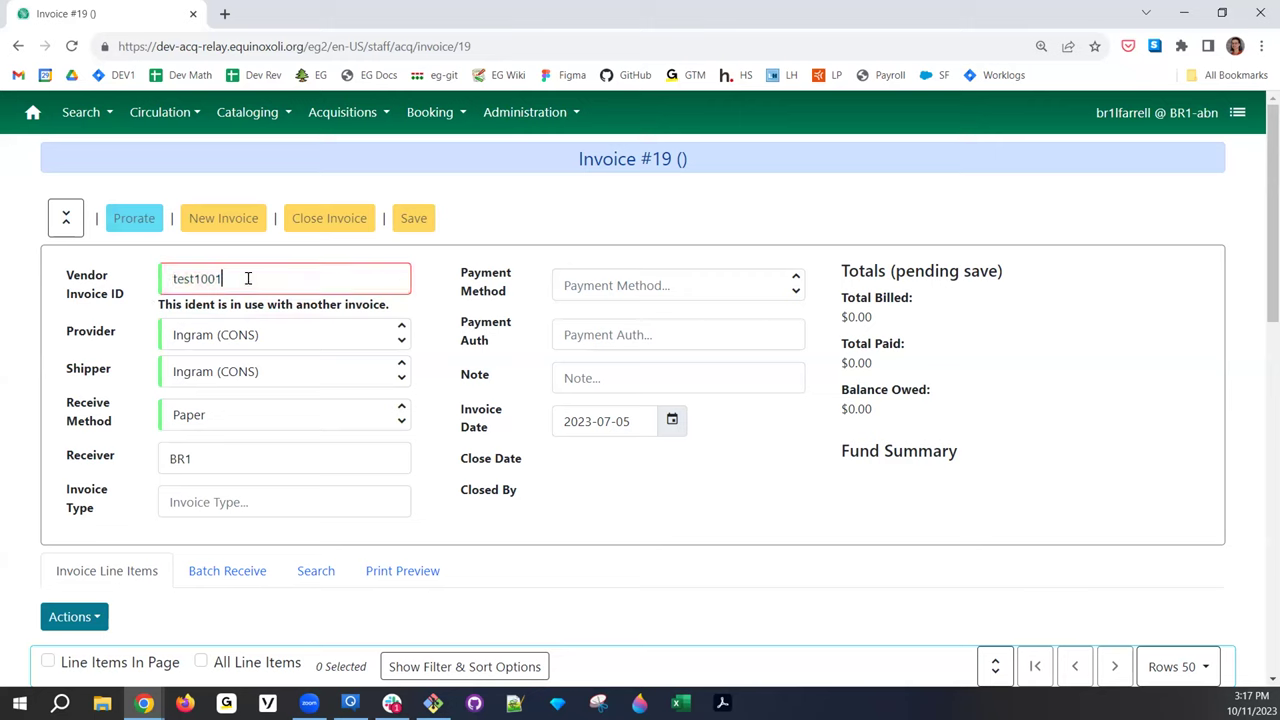
{"action": "key", "text": "ctrl+z"}
{"action": "key", "text": "ctrl+z"}
{"action": "left_click", "coordinate": [318, 328]}
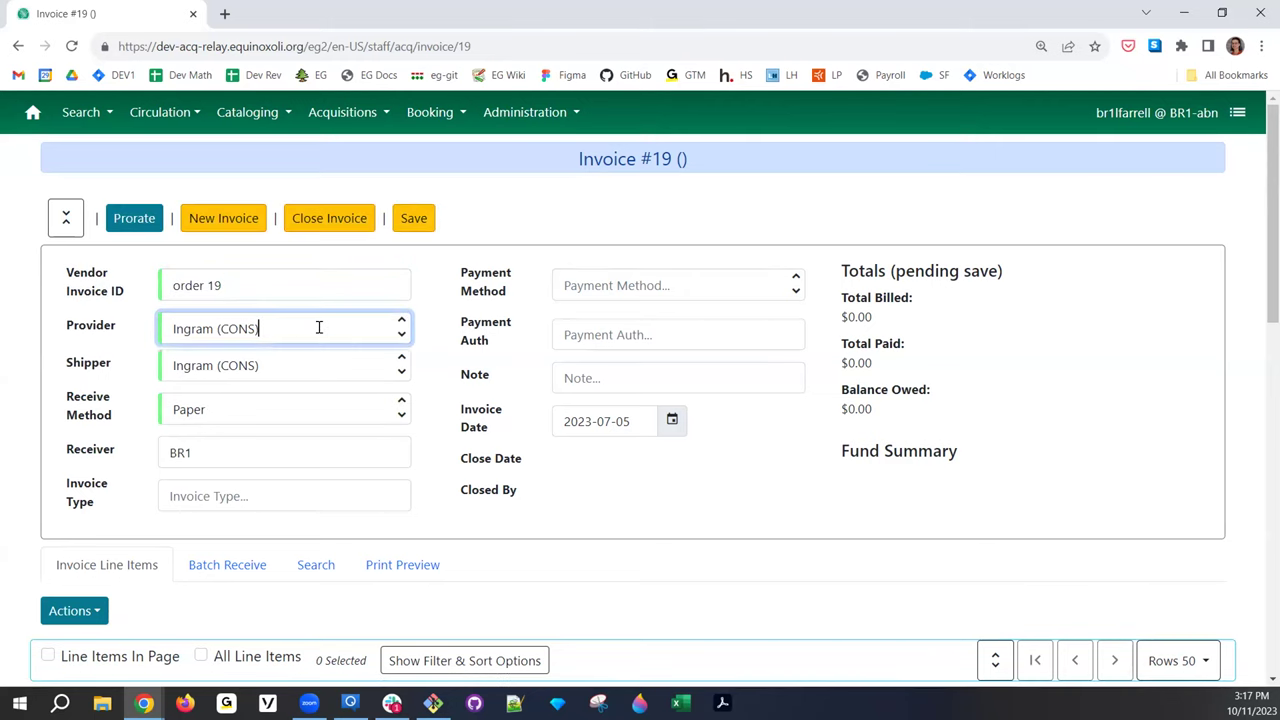
{"action": "left_click", "coordinate": [622, 529]}
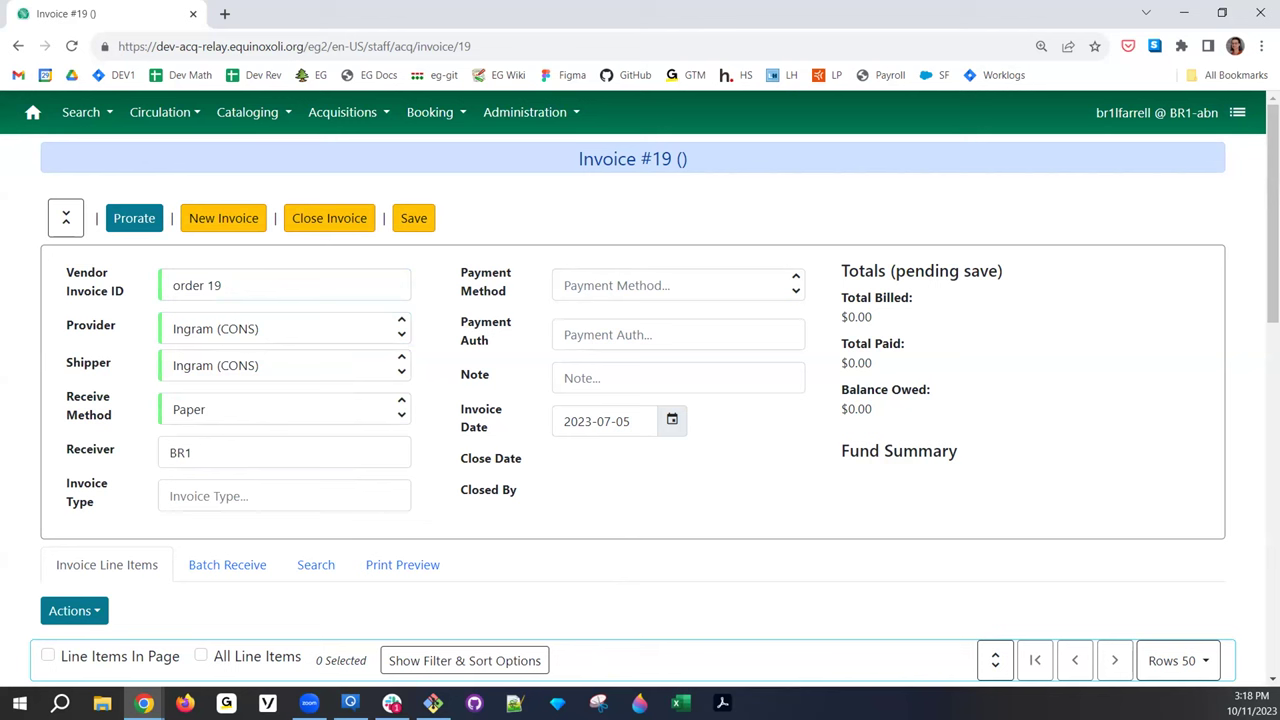
Mark all line items on the page of invoice 19 as received, then clear the selection
{"action": "scroll", "coordinate": [202, 434], "scroll_direction": "down", "scroll_amount": 5}
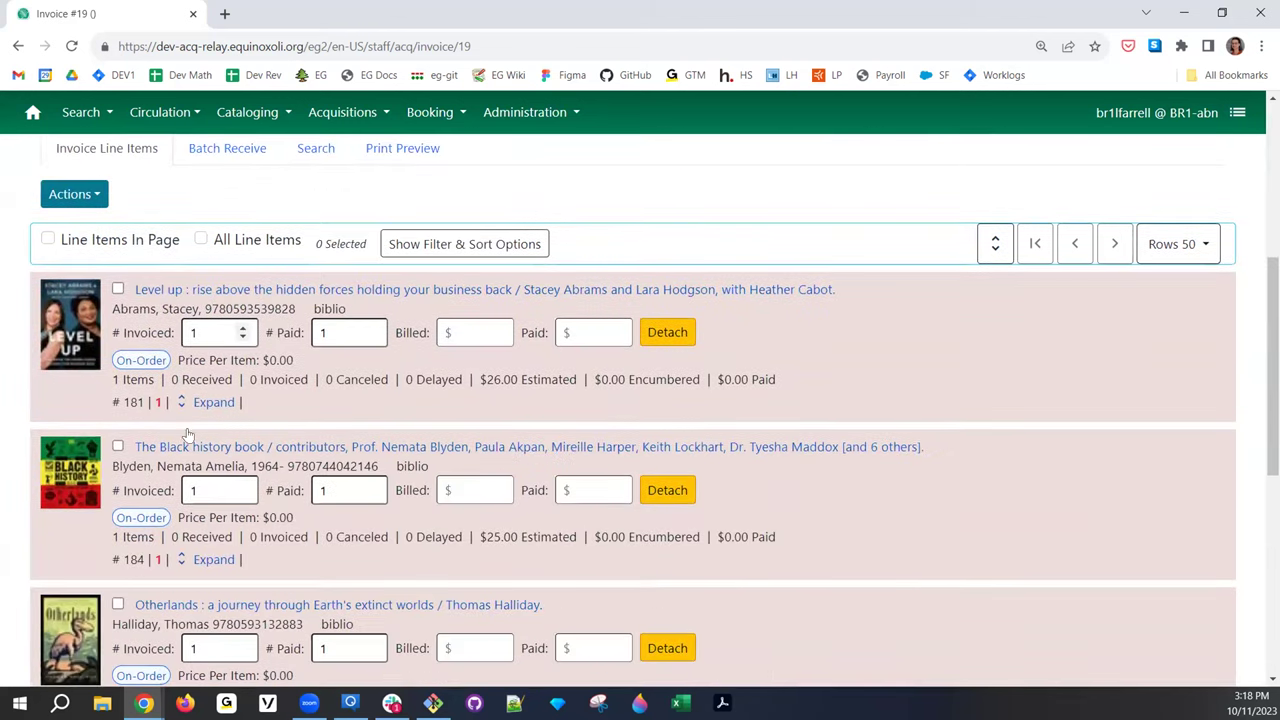
{"action": "scroll", "coordinate": [183, 427], "scroll_direction": "down", "scroll_amount": 4}
{"action": "scroll", "coordinate": [180, 420], "scroll_direction": "up", "scroll_amount": 2}
{"action": "scroll", "coordinate": [180, 421], "scroll_direction": "up", "scroll_amount": 3}
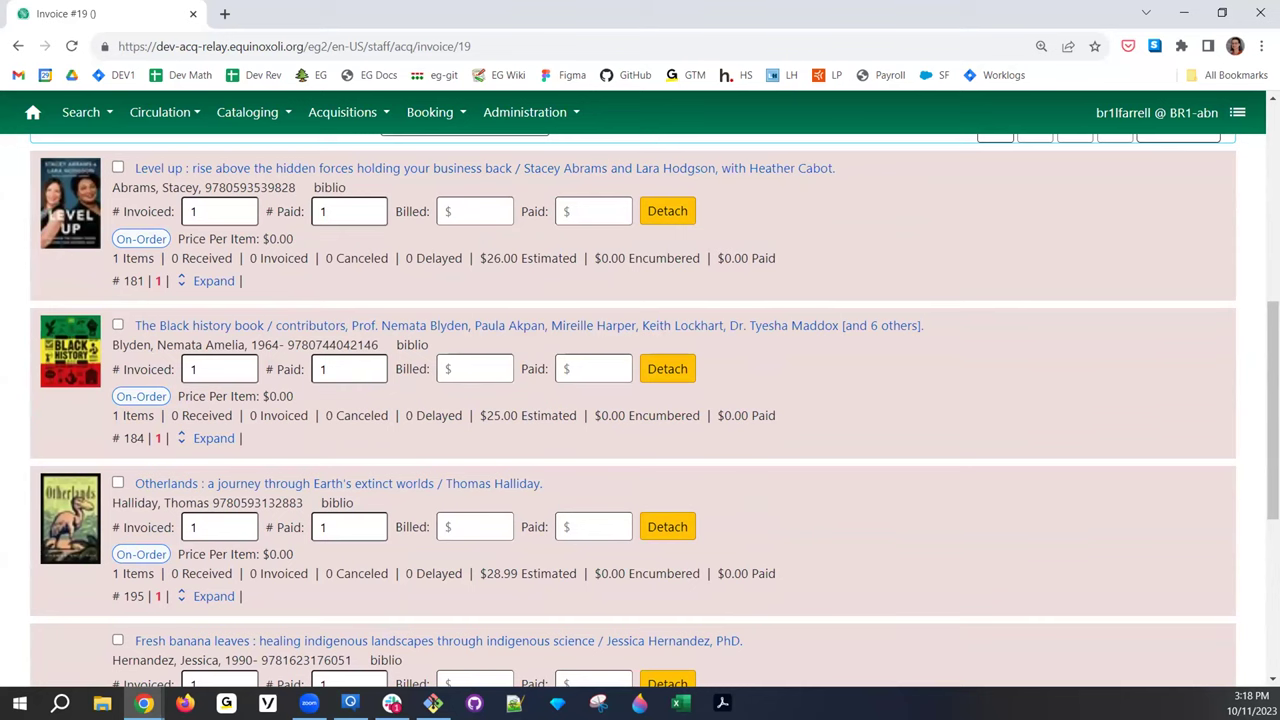
{"action": "scroll", "coordinate": [13, 428], "scroll_direction": "up", "scroll_amount": 3}
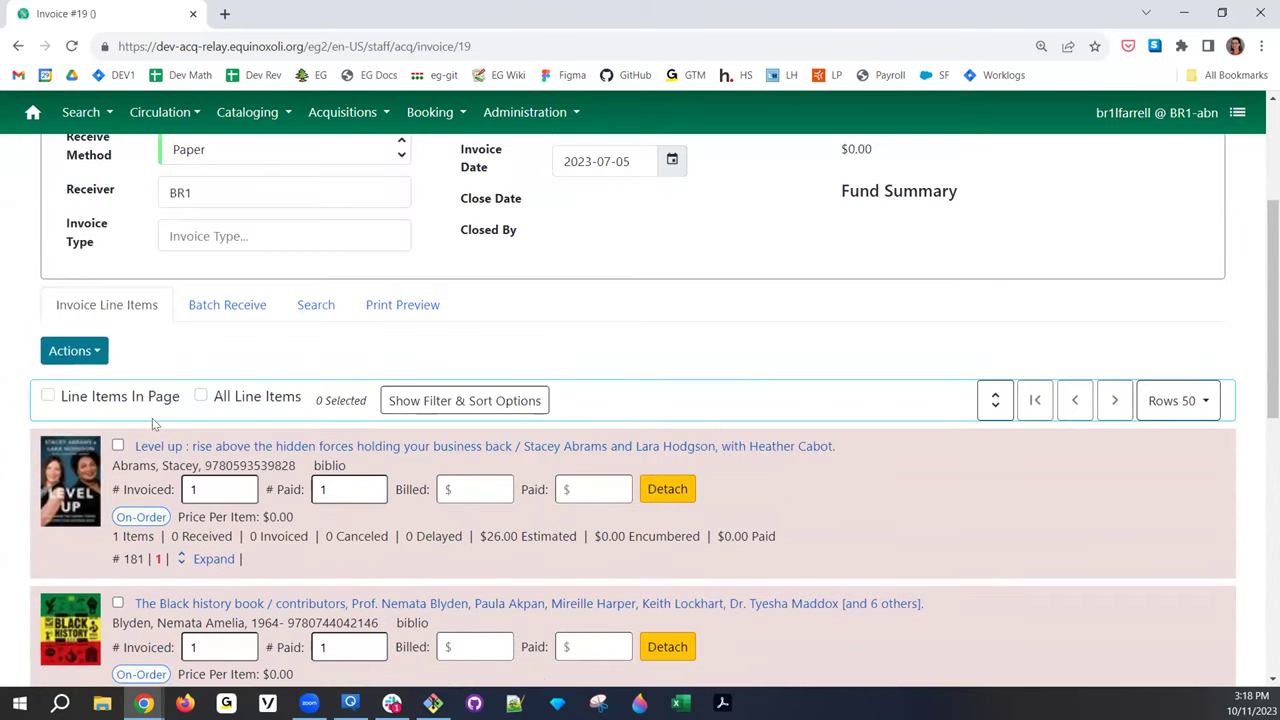
{"action": "left_click", "coordinate": [48, 395]}
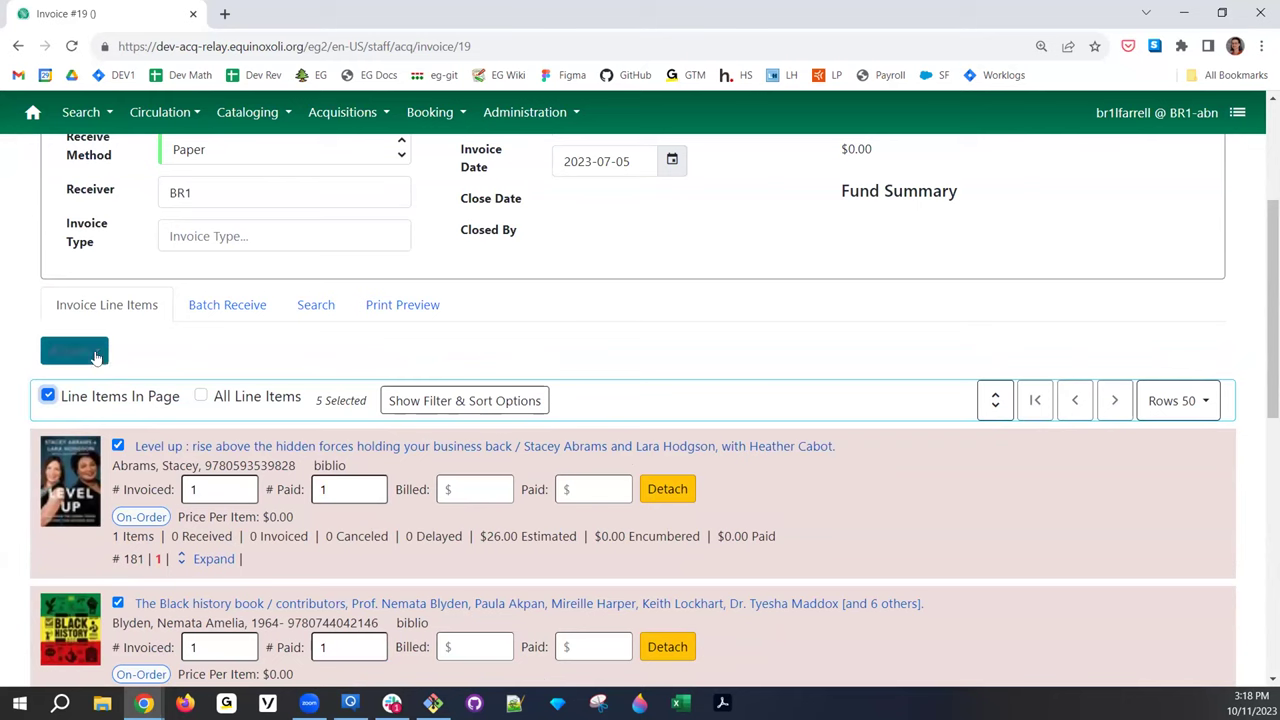
{"action": "left_click", "coordinate": [96, 357]}
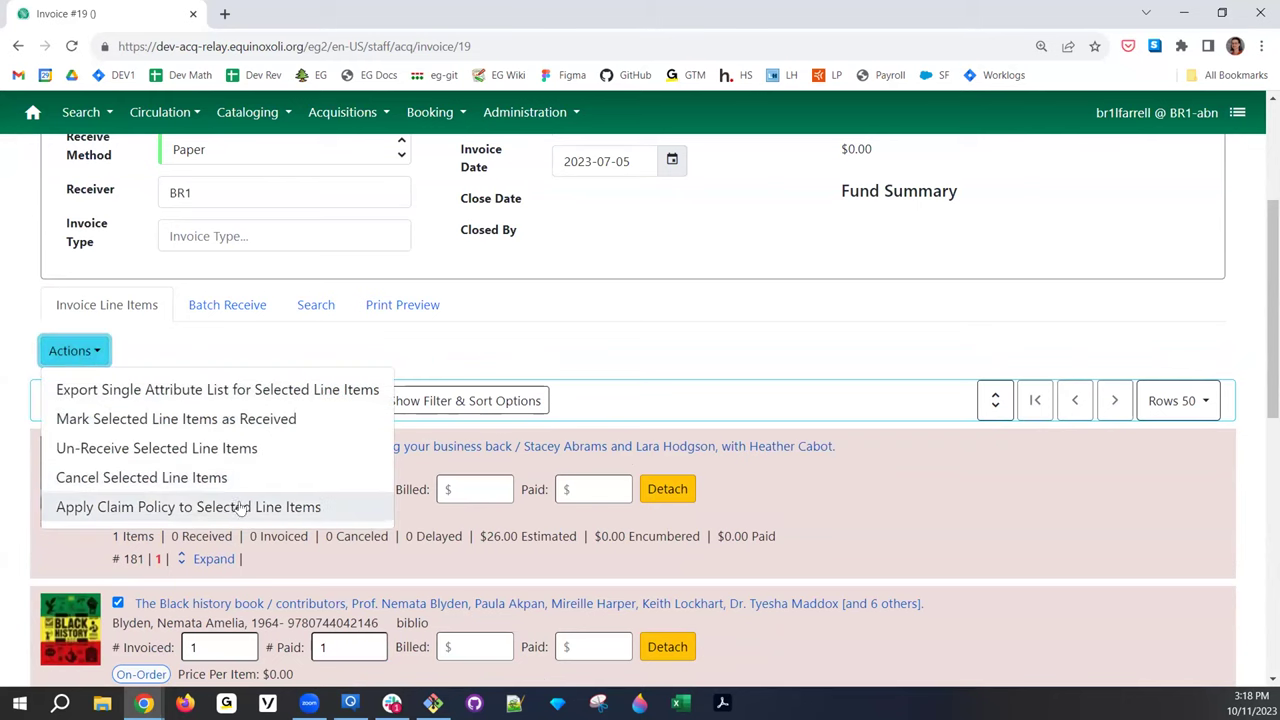
{"action": "left_click", "coordinate": [275, 424]}
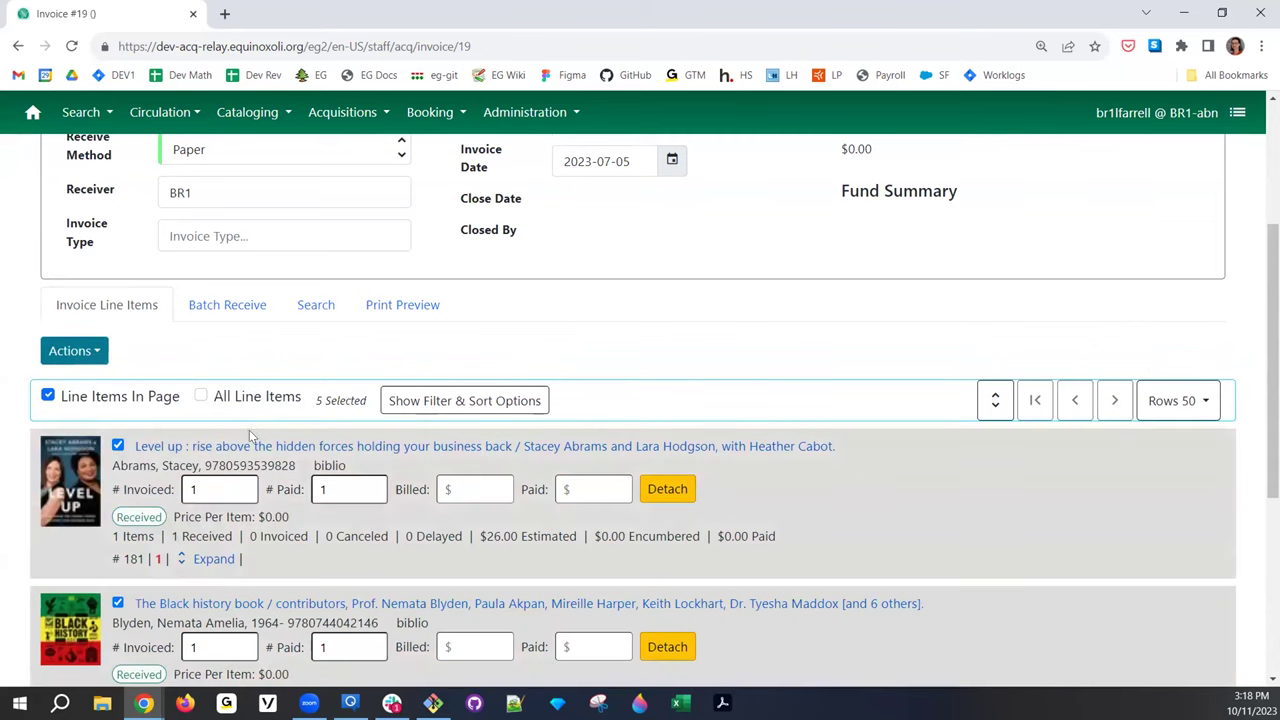
{"action": "left_click", "coordinate": [47, 396]}
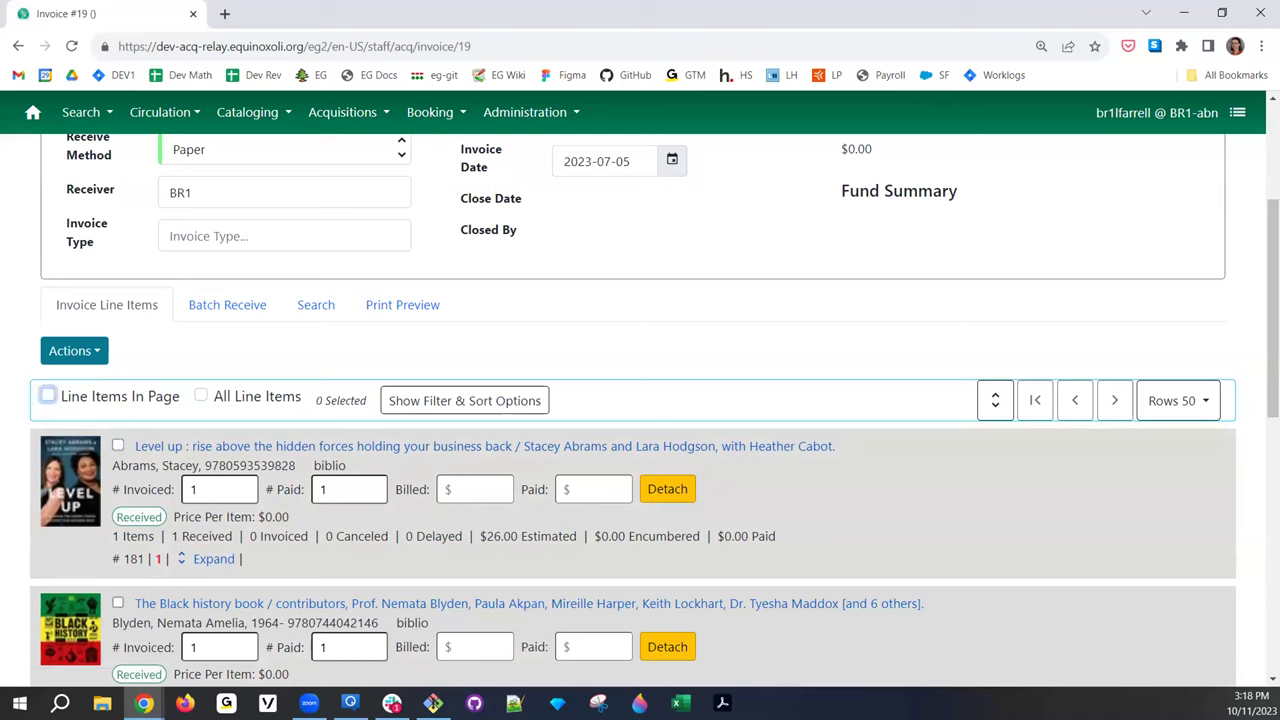
Set the billed amount to 26 for Level up and 25 for The Black history book
{"action": "left_click", "coordinate": [470, 490]}
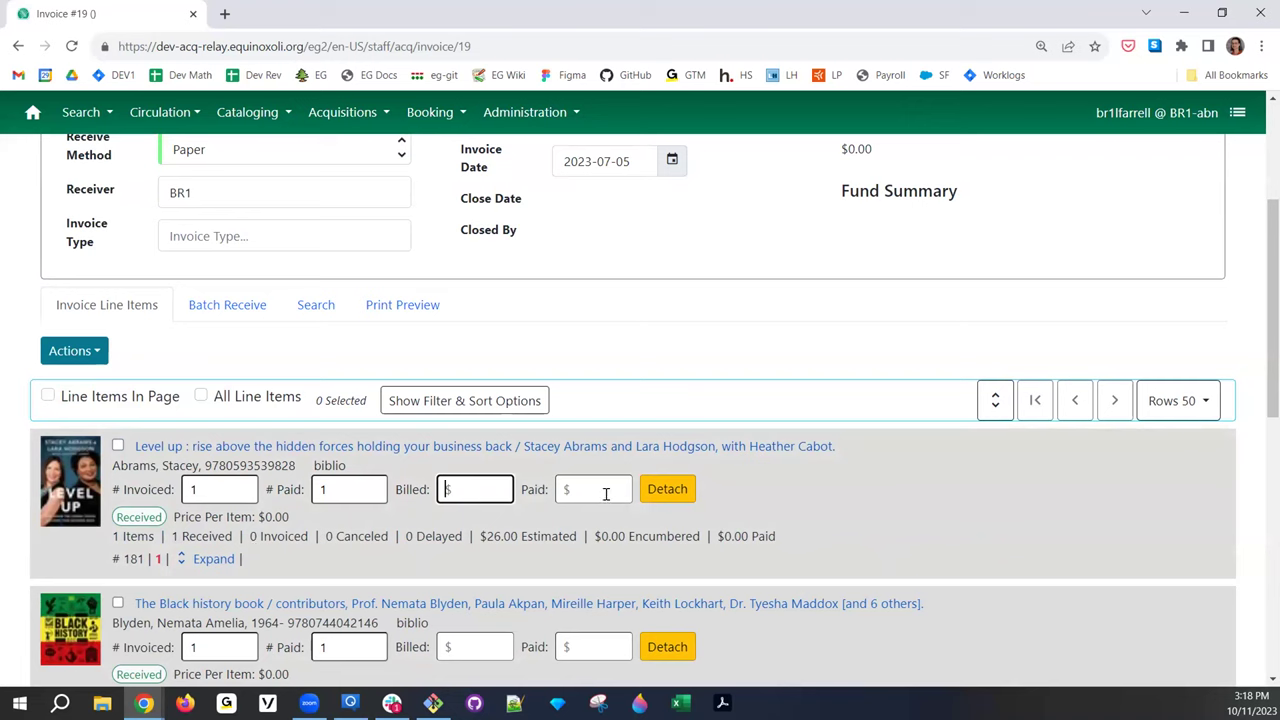
{"action": "type", "text": "26"}
{"action": "scroll", "coordinate": [571, 523], "scroll_direction": "down", "scroll_amount": 2}
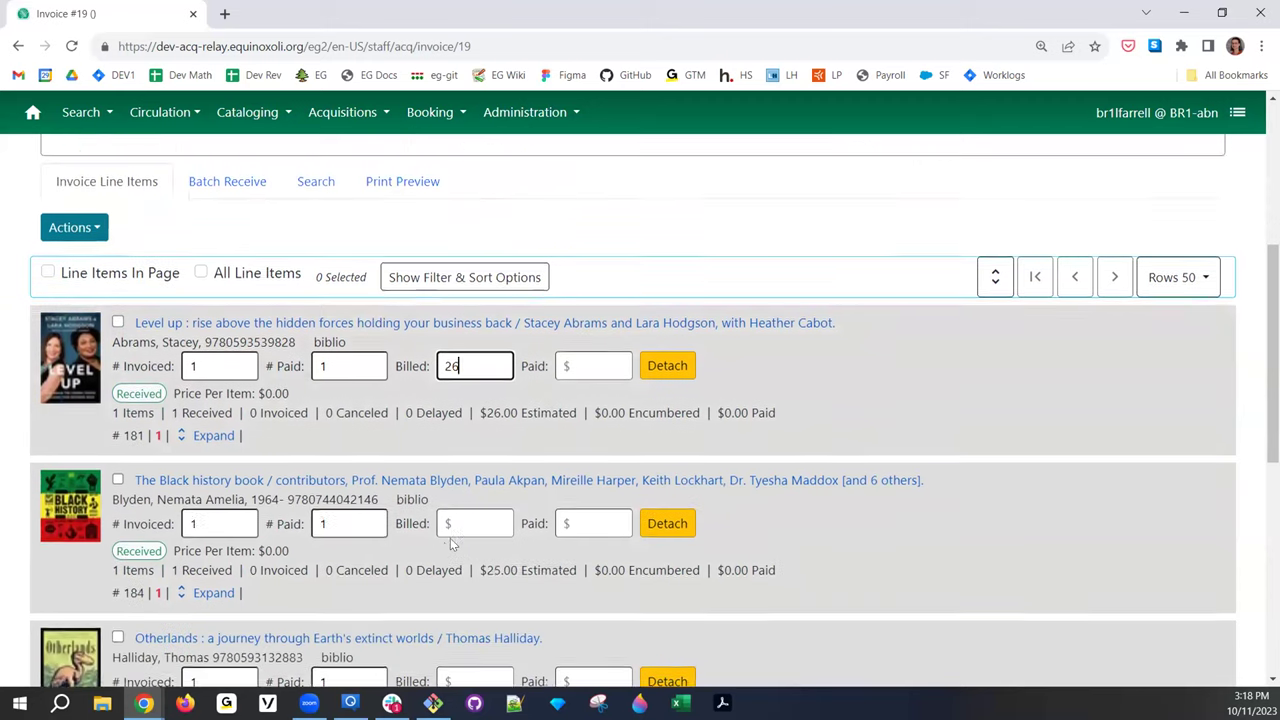
{"action": "left_click", "coordinate": [477, 507]}
{"action": "type", "text": "14252"}
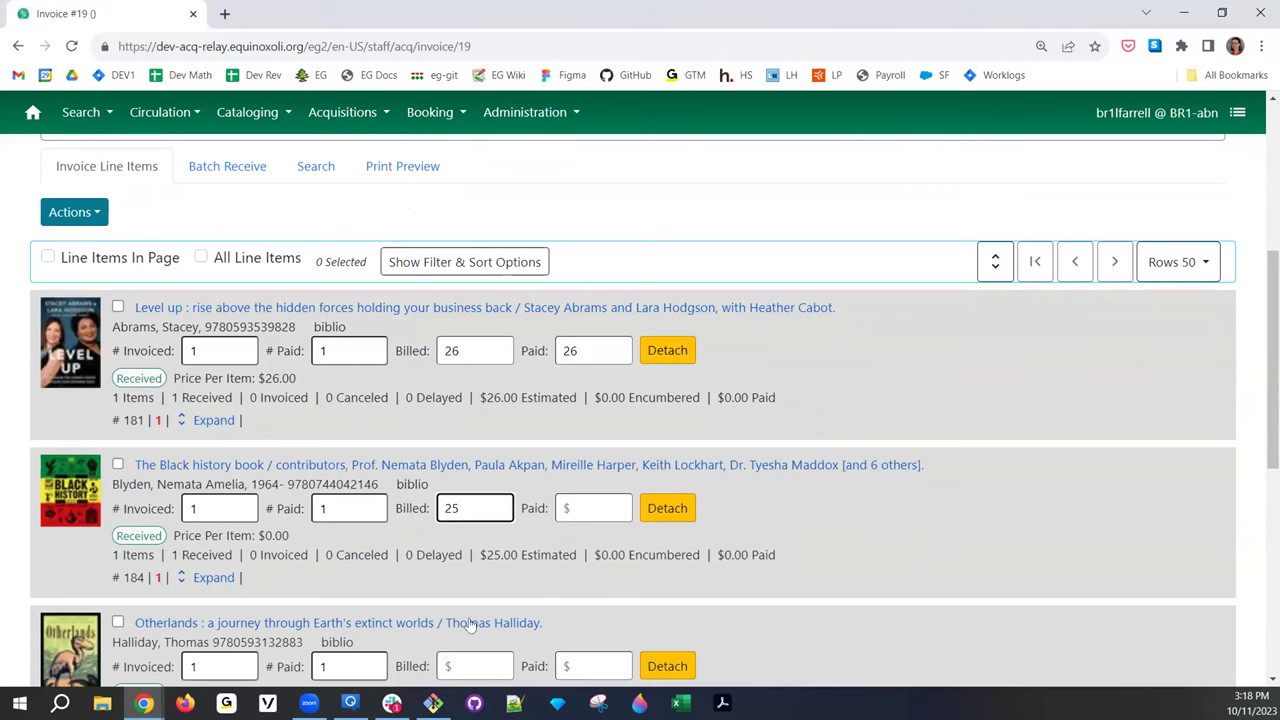
Set the billed amounts to 28.99 for Otherlands, 17.95 for Fresh banana leaves and 18.95 for Forest Walking
{"action": "left_click", "coordinate": [466, 664]}
{"action": "scroll", "coordinate": [480, 600], "scroll_direction": "down", "scroll_amount": 2}
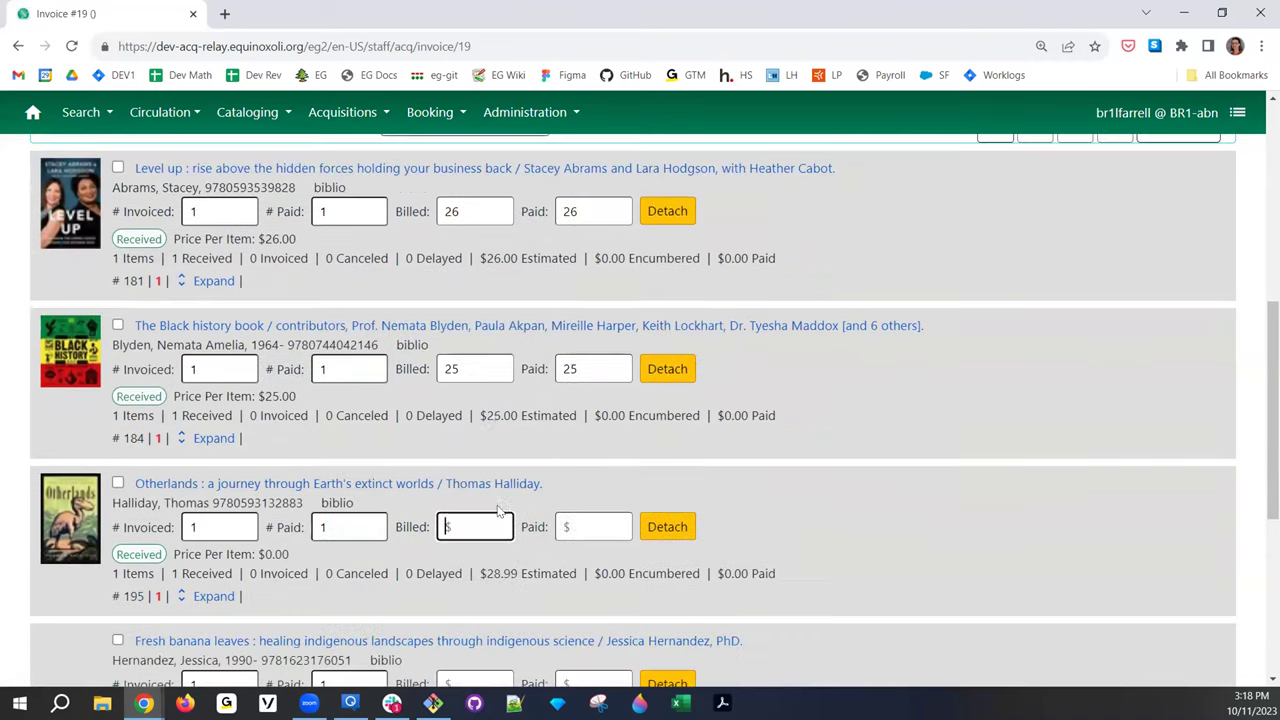
{"action": "type", "text": "28.99"}
{"action": "scroll", "coordinate": [483, 522], "scroll_direction": "down", "scroll_amount": 4}
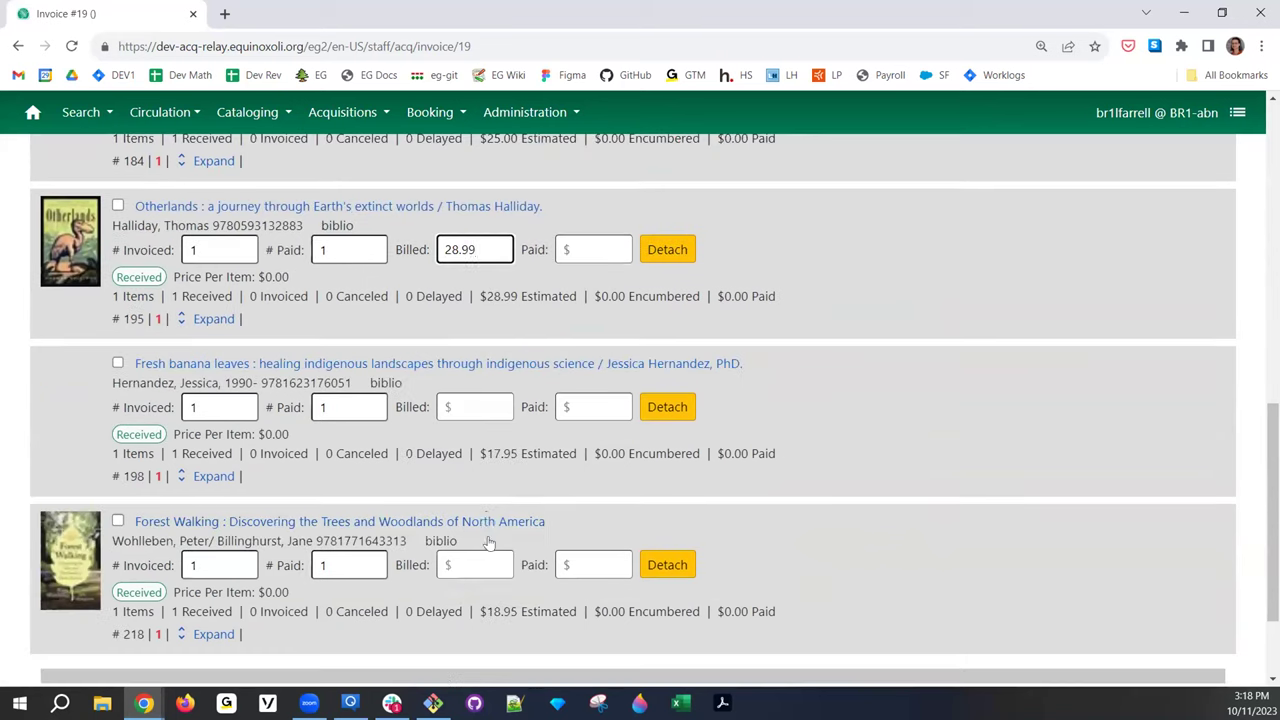
{"action": "left_click", "coordinate": [477, 406]}
{"action": "type", "text": "17.95"}
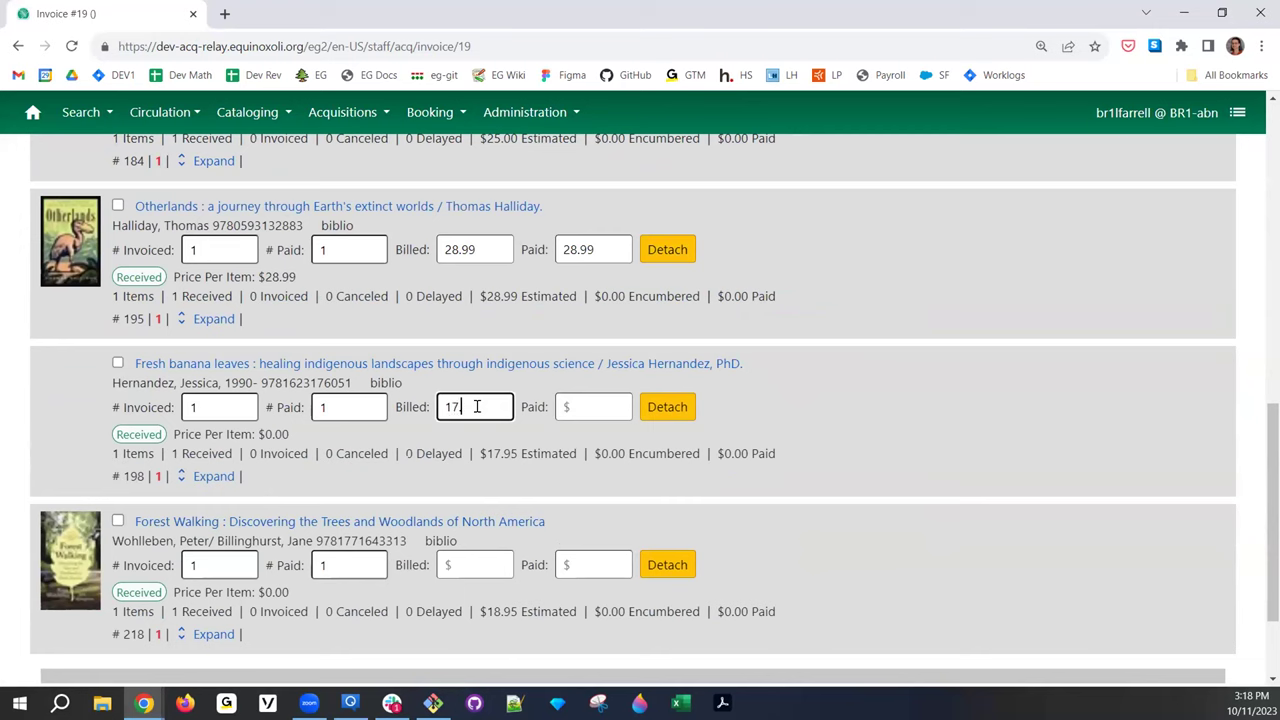
{"action": "left_click", "coordinate": [459, 564]}
{"action": "type", "text": "18.95"}
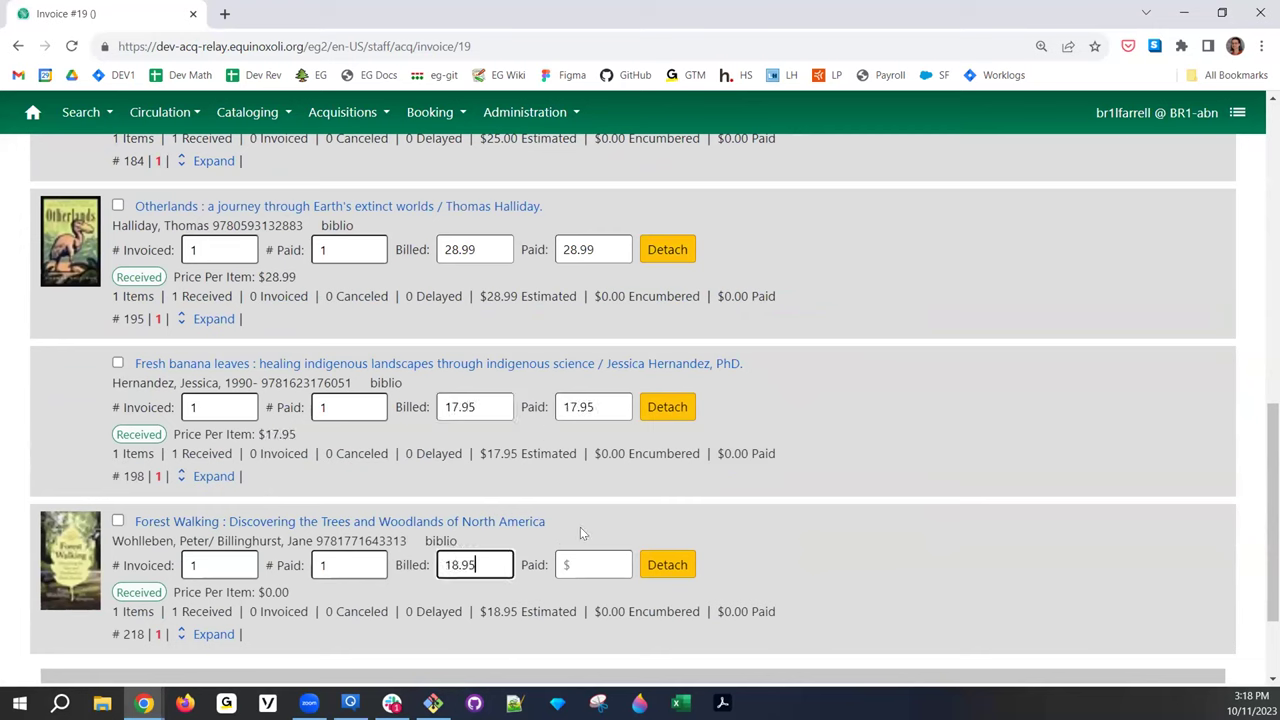
{"action": "left_click", "coordinate": [576, 480]}
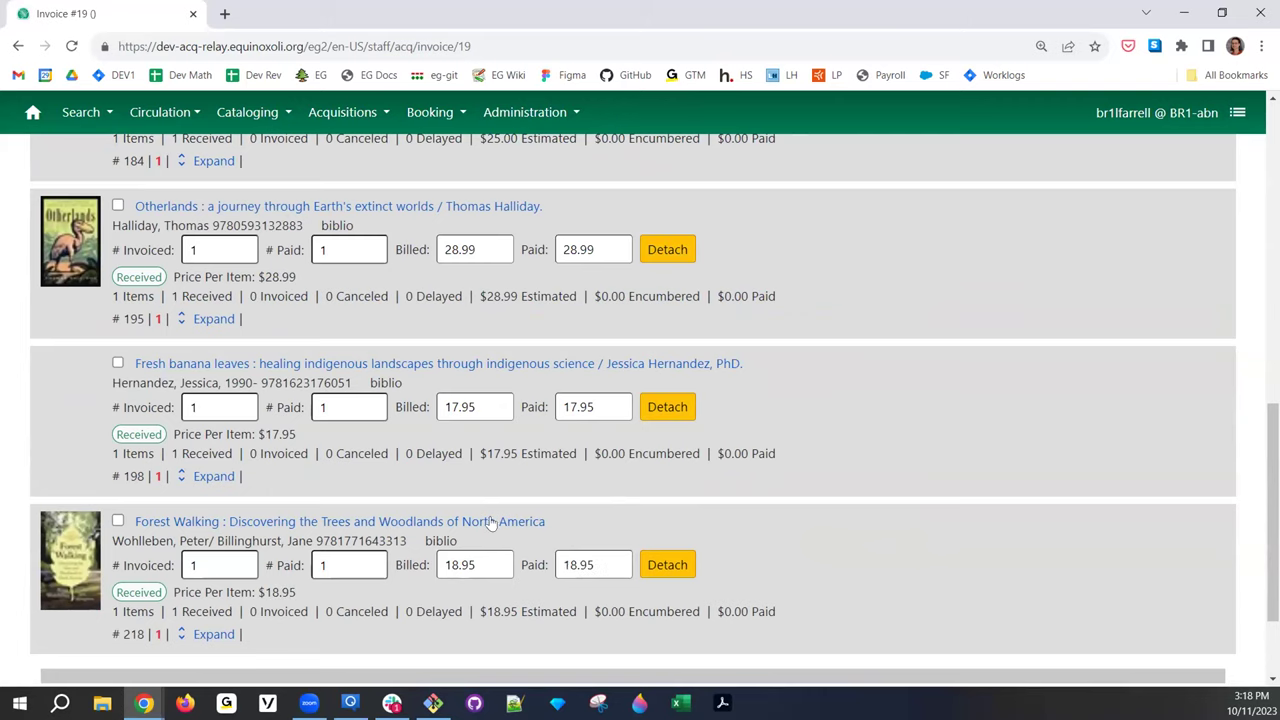
Check the pending totals of invoice 19 and expand all line items to examine their copy details and funds
{"action": "scroll", "coordinate": [492, 515], "scroll_direction": "down", "scroll_amount": 2}
{"action": "scroll", "coordinate": [492, 515], "scroll_direction": "up", "scroll_amount": 6}
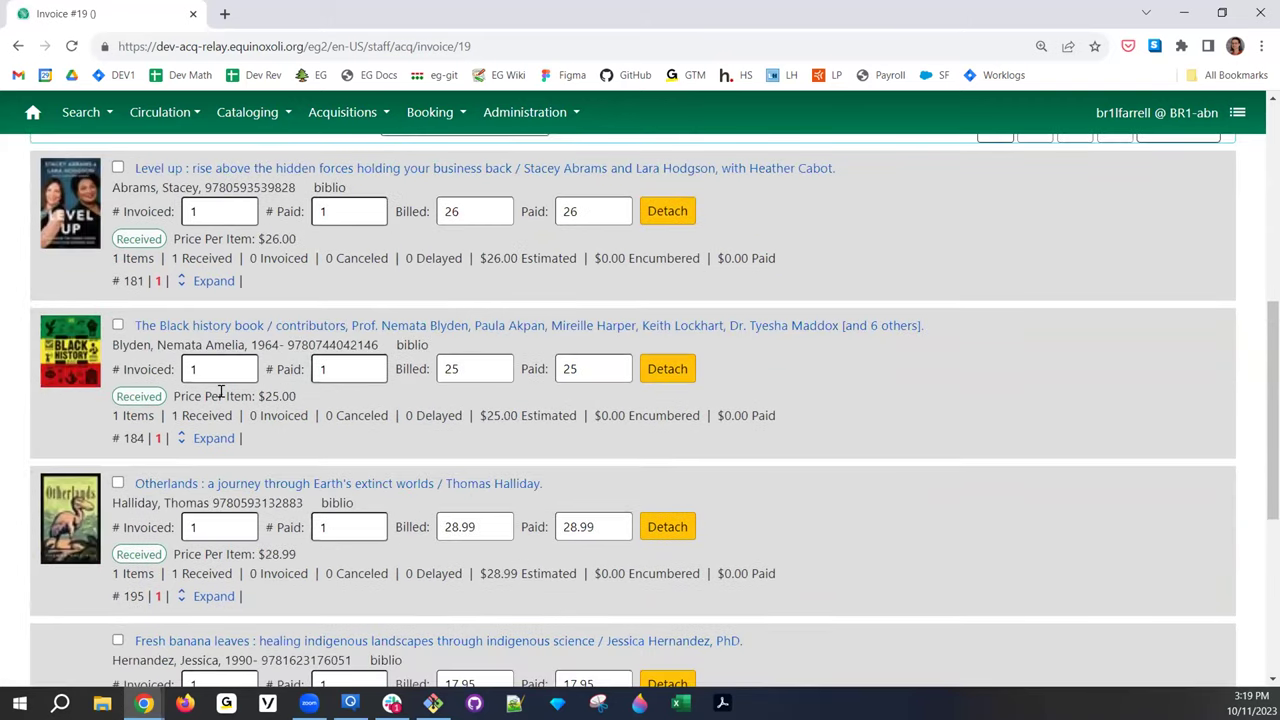
{"action": "scroll", "coordinate": [220, 392], "scroll_direction": "up", "scroll_amount": 5}
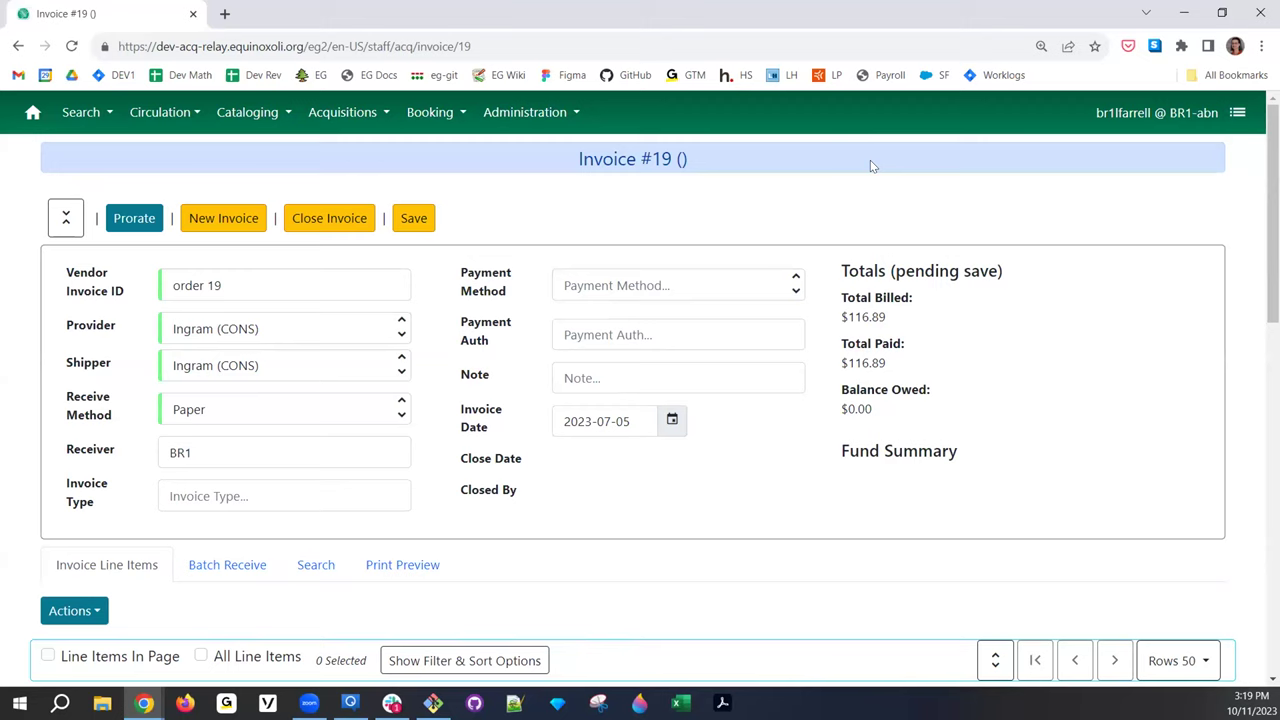
{"action": "scroll", "coordinate": [951, 355], "scroll_direction": "down", "scroll_amount": 3}
{"action": "left_click", "coordinate": [995, 382]}
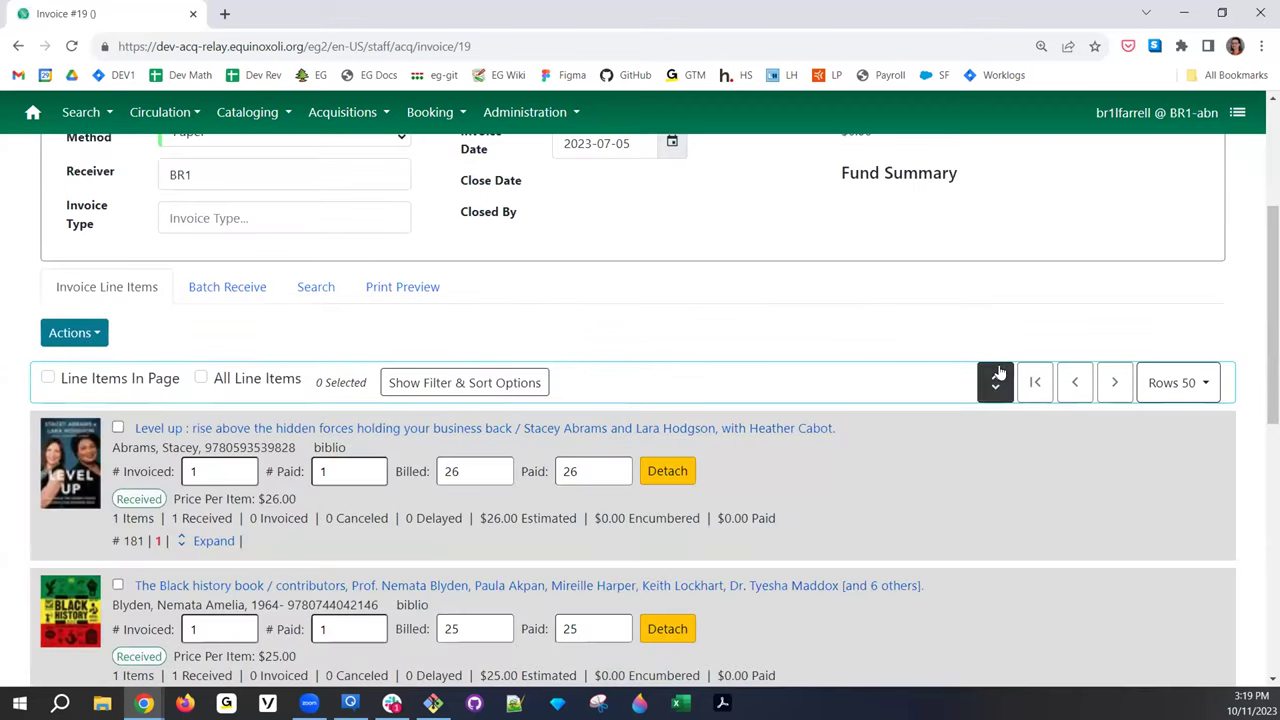
{"action": "scroll", "coordinate": [941, 347], "scroll_direction": "down", "scroll_amount": 8}
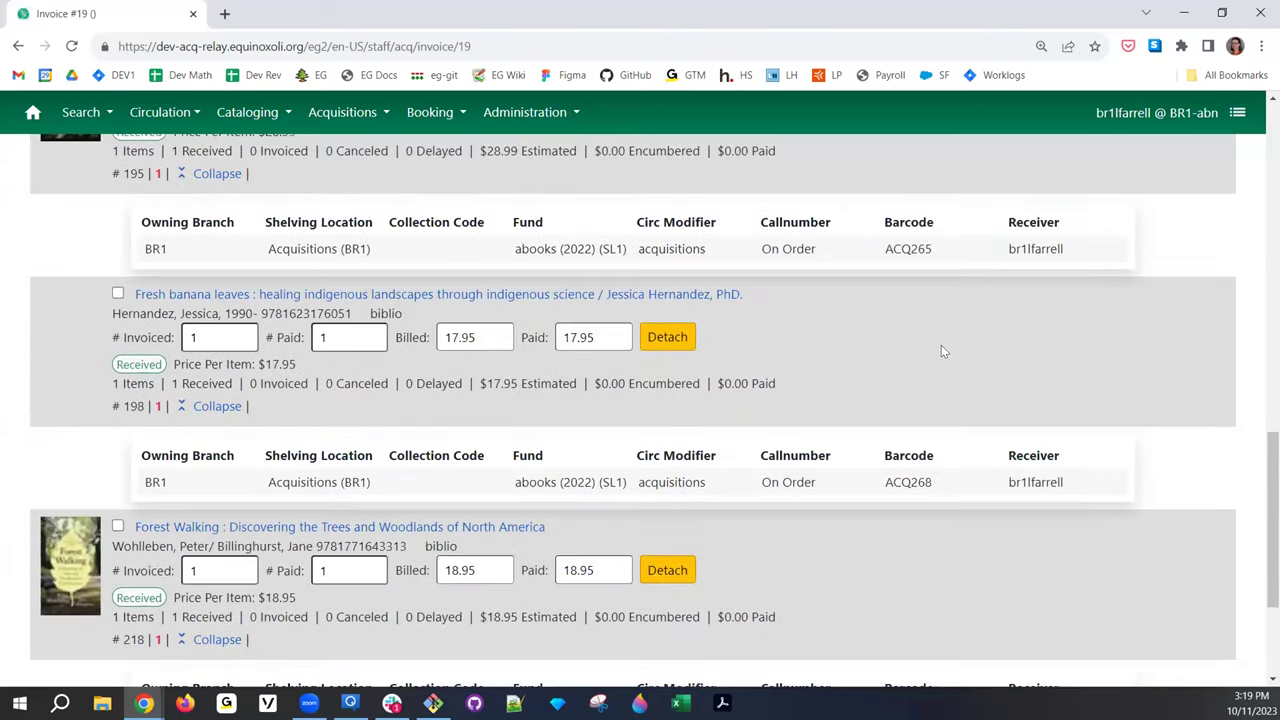
{"action": "scroll", "coordinate": [941, 351], "scroll_direction": "down", "scroll_amount": 2}
{"action": "scroll", "coordinate": [951, 335], "scroll_direction": "up", "scroll_amount": 8}
{"action": "scroll", "coordinate": [964, 462], "scroll_direction": "down", "scroll_amount": 1}
{"action": "scroll", "coordinate": [964, 468], "scroll_direction": "down", "scroll_amount": 2}
{"action": "scroll", "coordinate": [300, 290], "scroll_direction": "up", "scroll_amount": 3}
Save and close invoice 19, and check its totals and fund summary
{"action": "left_click", "coordinate": [418, 226]}
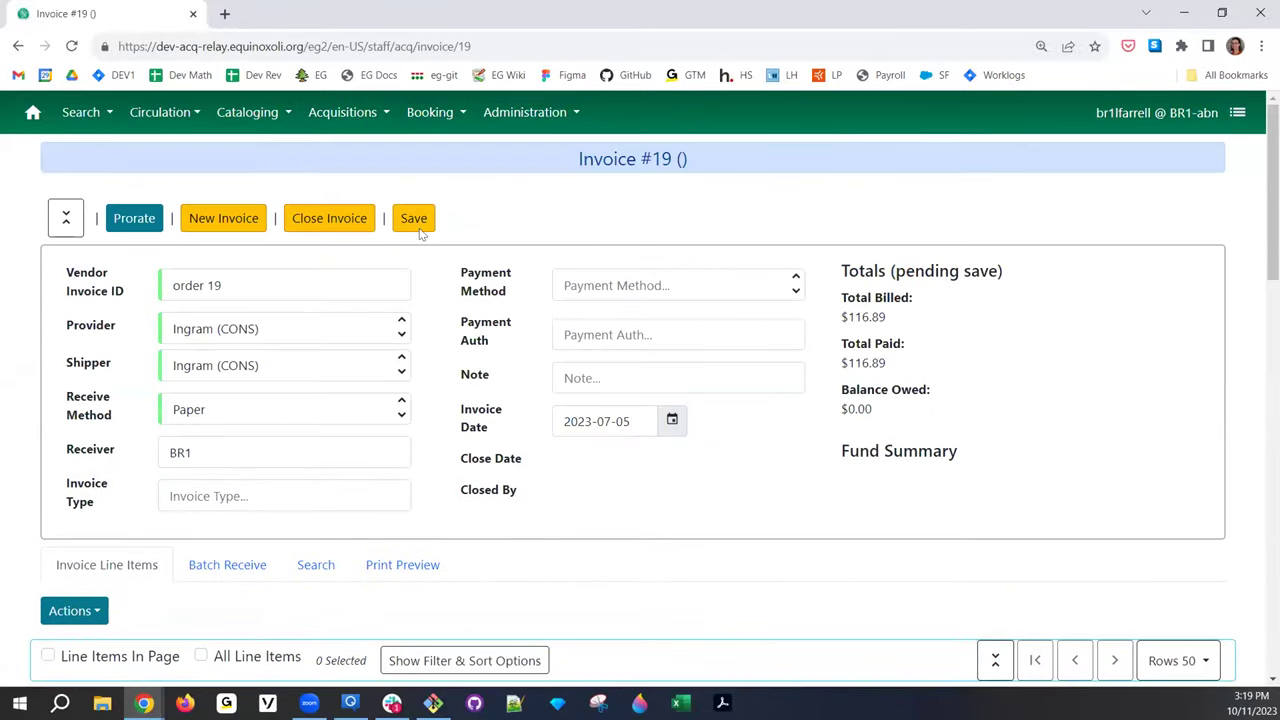
{"action": "left_click", "coordinate": [310, 220]}
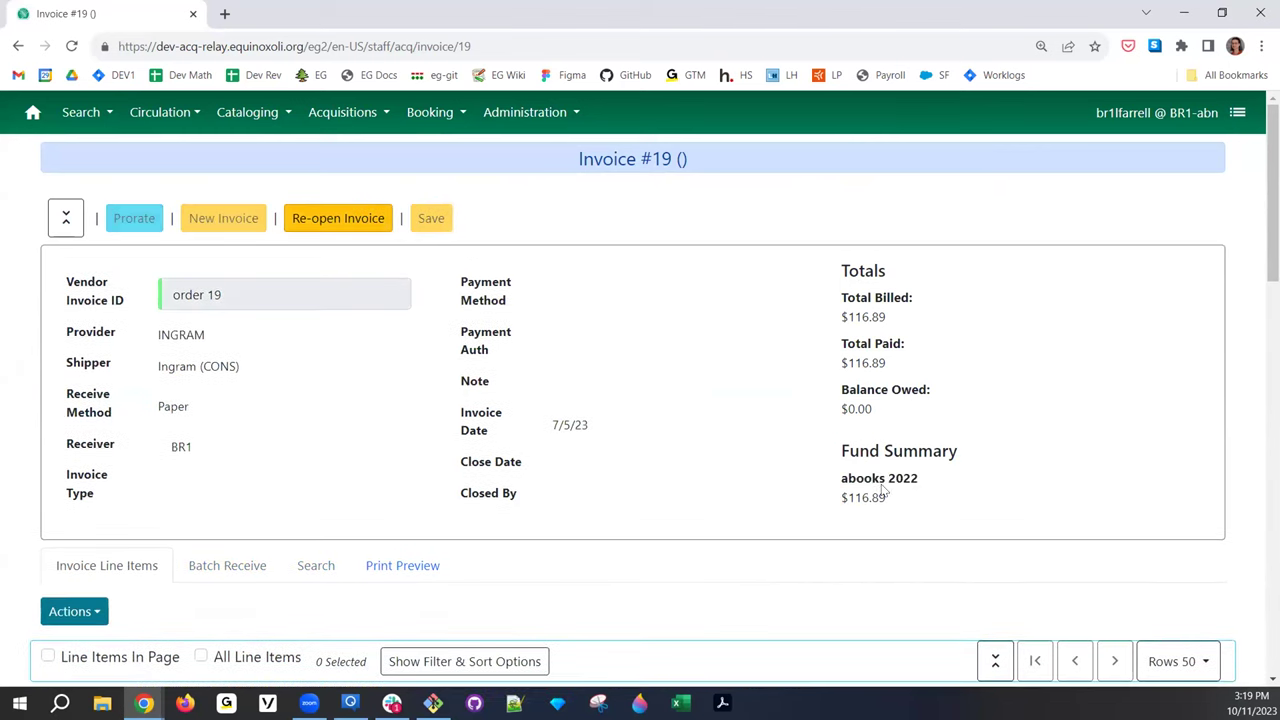
{"action": "scroll", "coordinate": [622, 520], "scroll_direction": "down", "scroll_amount": 1}
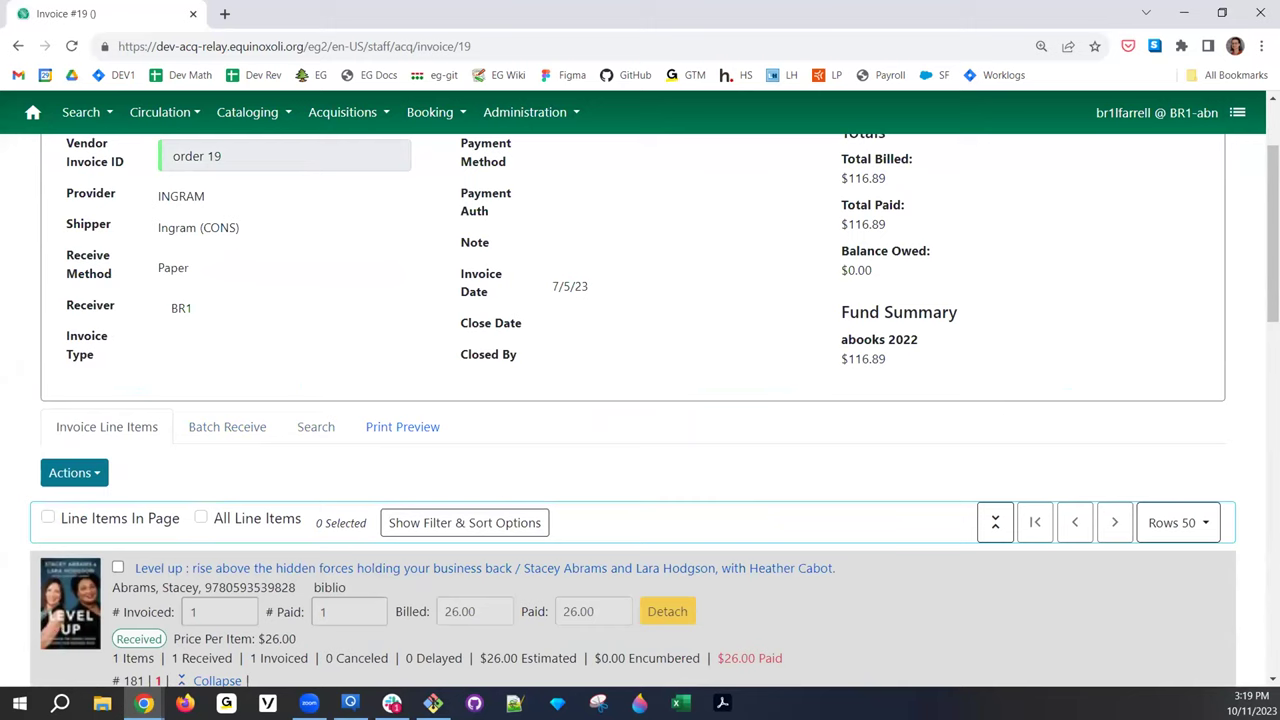
Open invoice 50 by its record address
{"action": "double_click", "coordinate": [466, 45]}
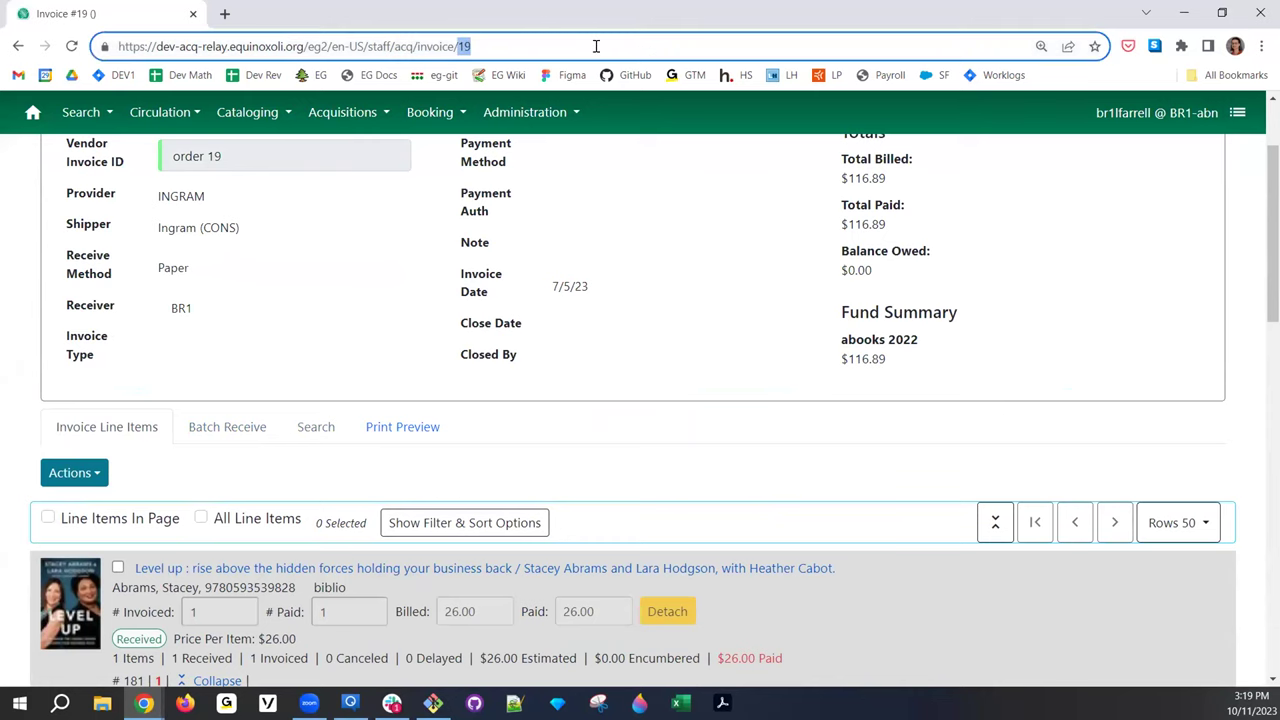
{"action": "type", "text": "50"}
{"action": "key", "text": "Return"}
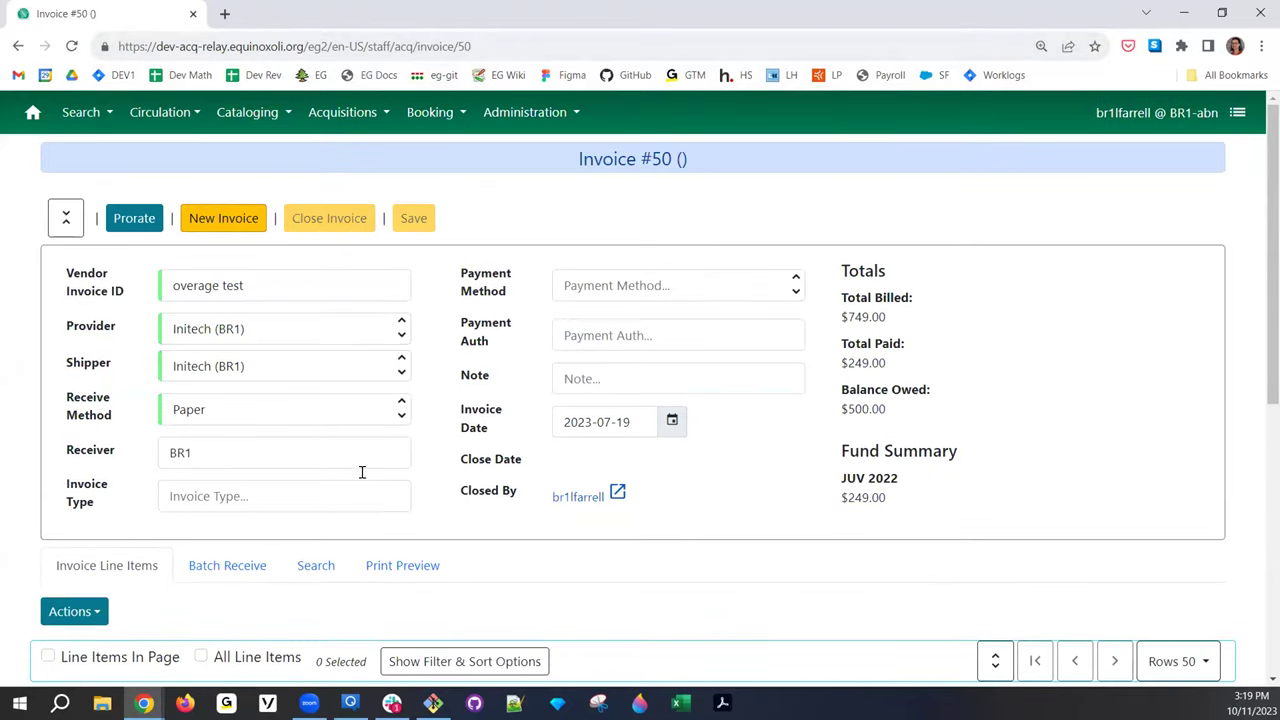
Examine the line item, direct charges and fund summary of invoice 50, with all line item copy details expanded
{"action": "scroll", "coordinate": [432, 392], "scroll_direction": "down", "scroll_amount": 3}
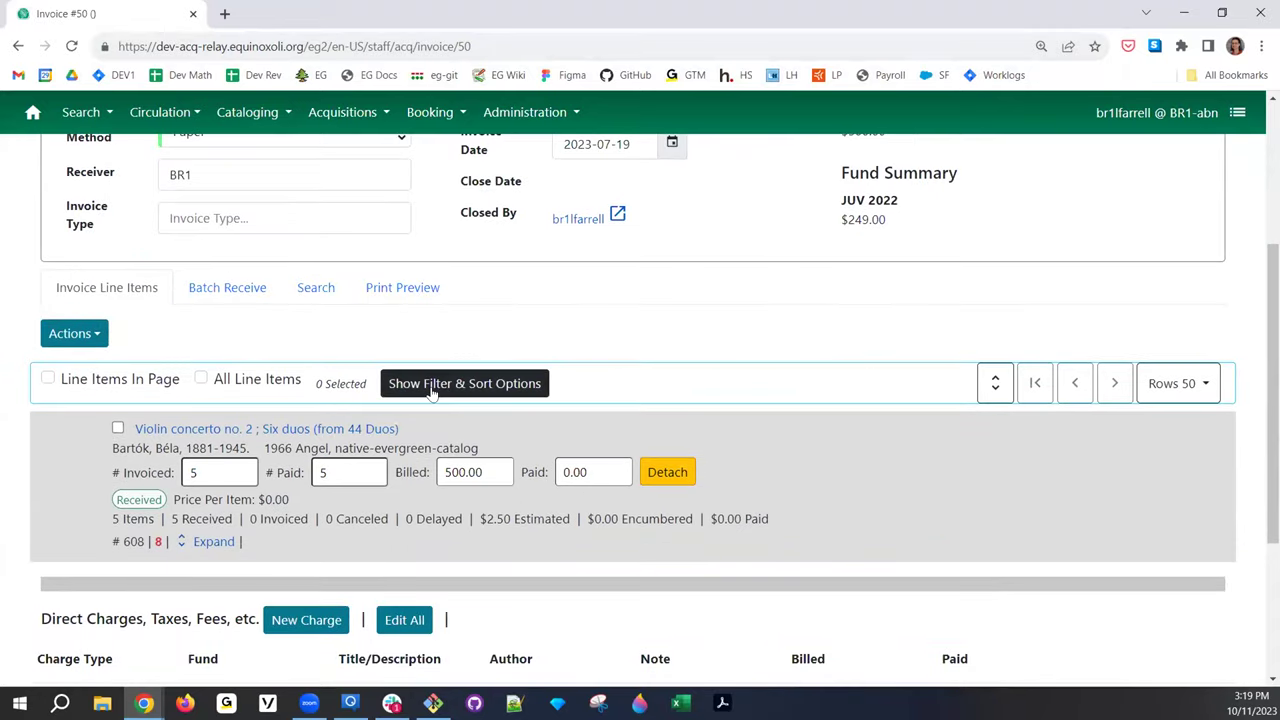
{"action": "scroll", "coordinate": [432, 392], "scroll_direction": "down", "scroll_amount": 1}
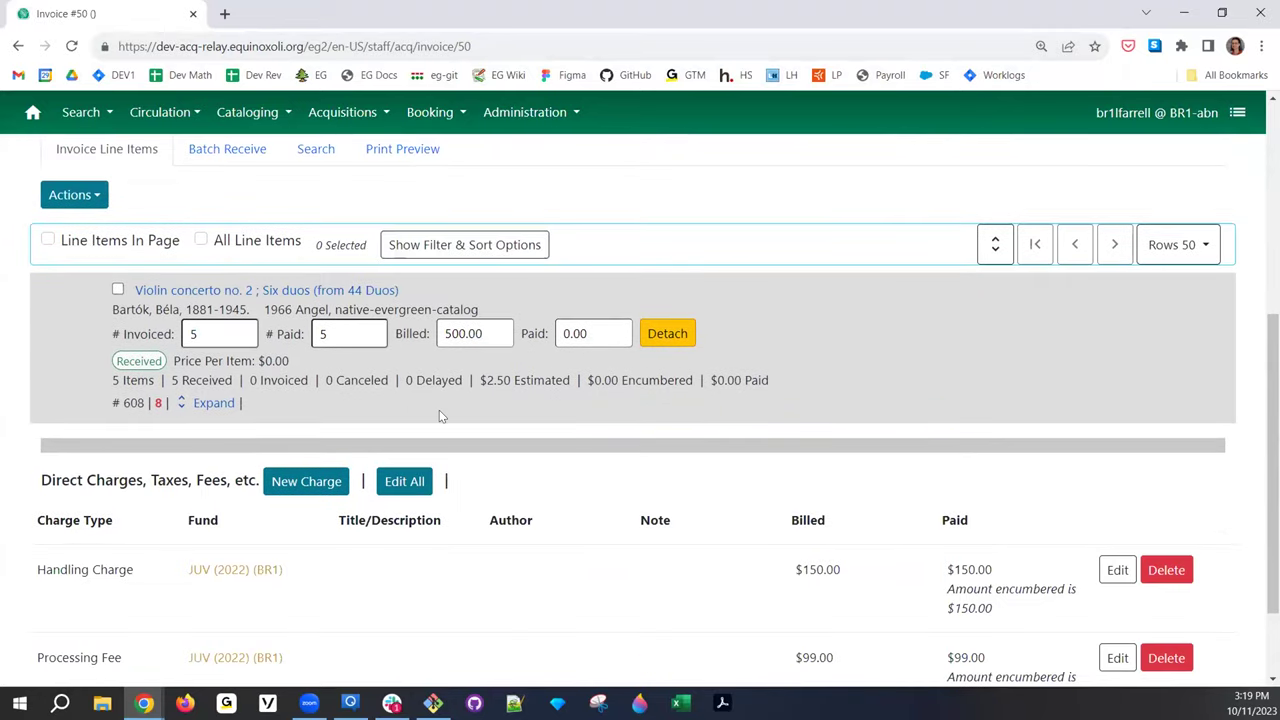
{"action": "scroll", "coordinate": [439, 410], "scroll_direction": "up", "scroll_amount": 2}
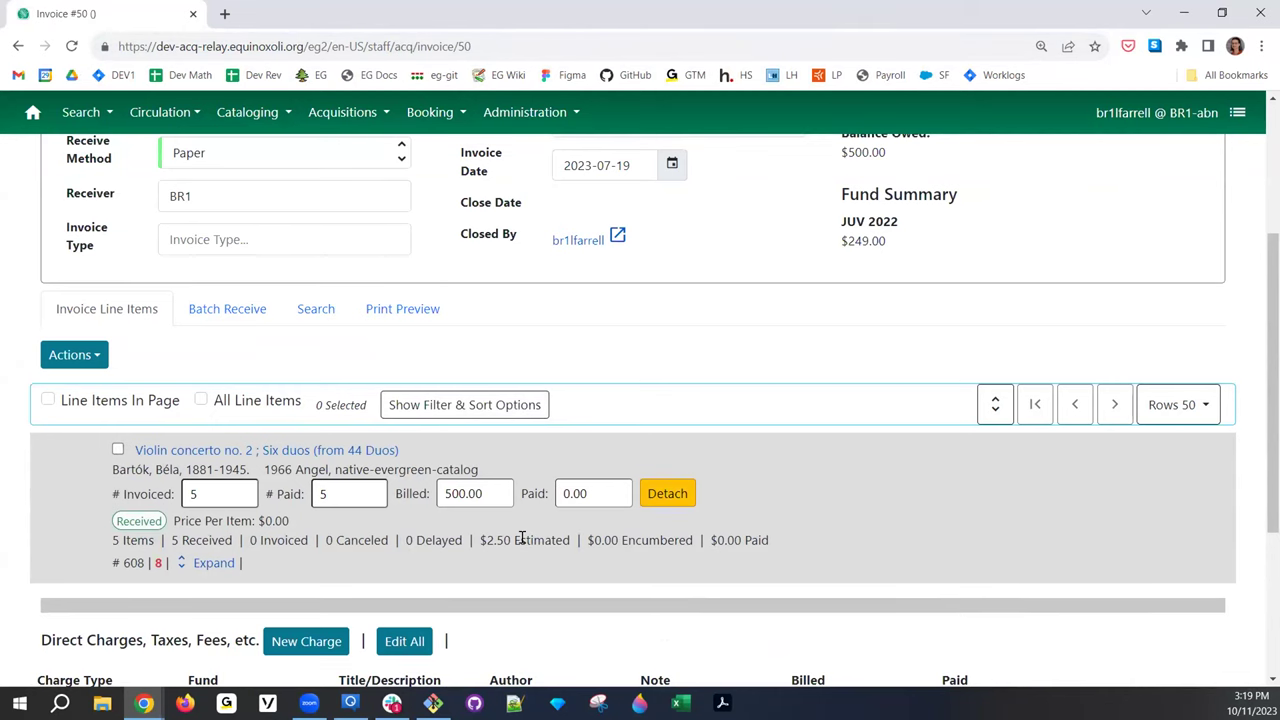
{"action": "scroll", "coordinate": [521, 540], "scroll_direction": "down", "scroll_amount": 2}
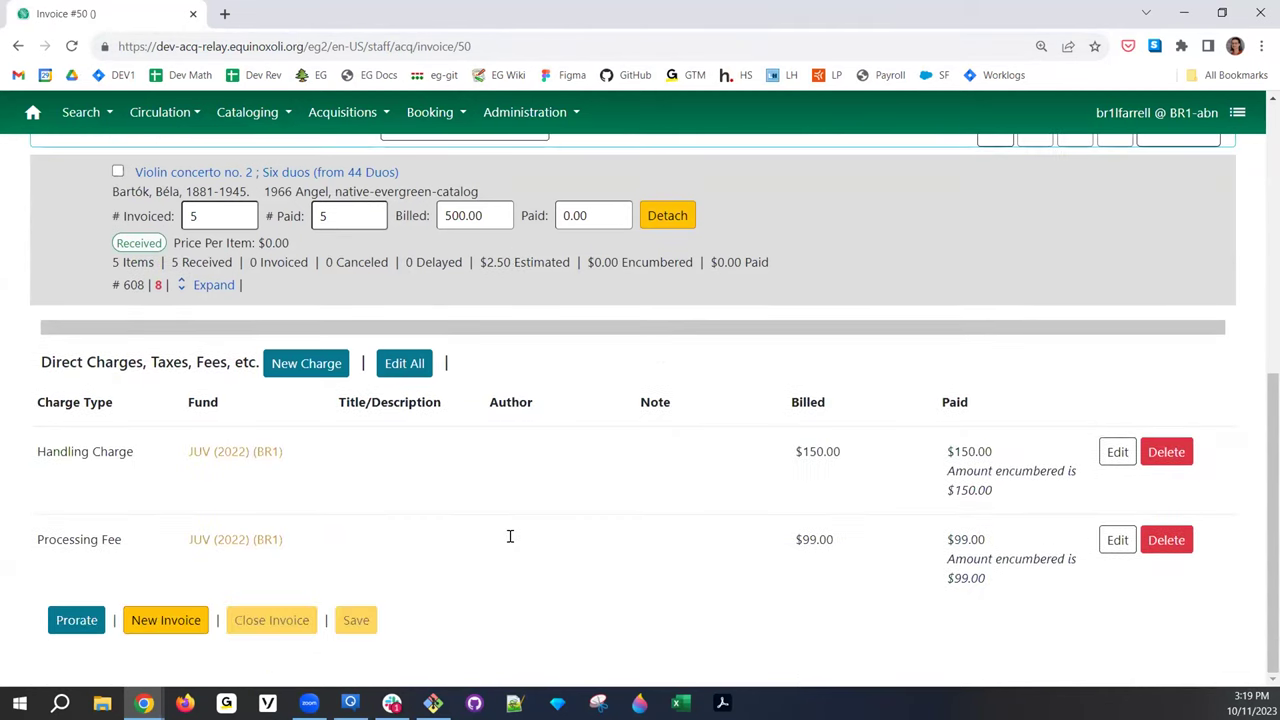
{"action": "scroll", "coordinate": [510, 537], "scroll_direction": "up", "scroll_amount": 3}
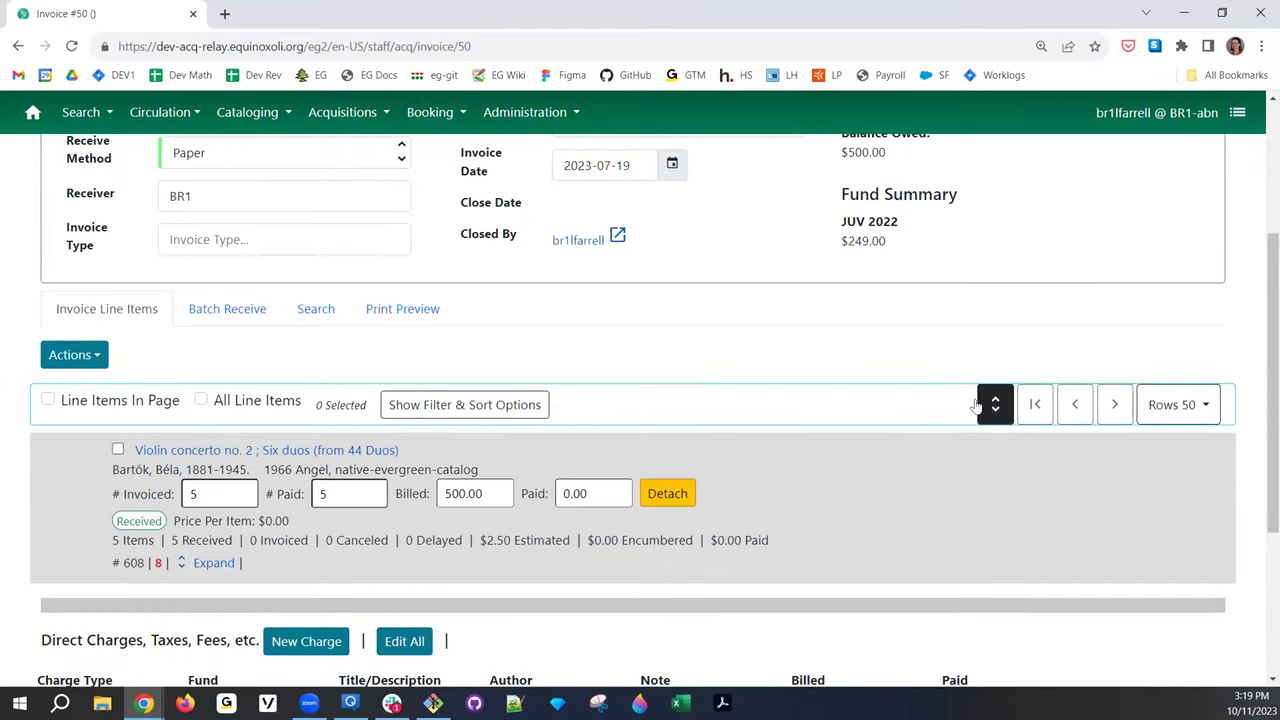
{"action": "left_click", "coordinate": [995, 404]}
{"action": "scroll", "coordinate": [752, 472], "scroll_direction": "down", "scroll_amount": 2}
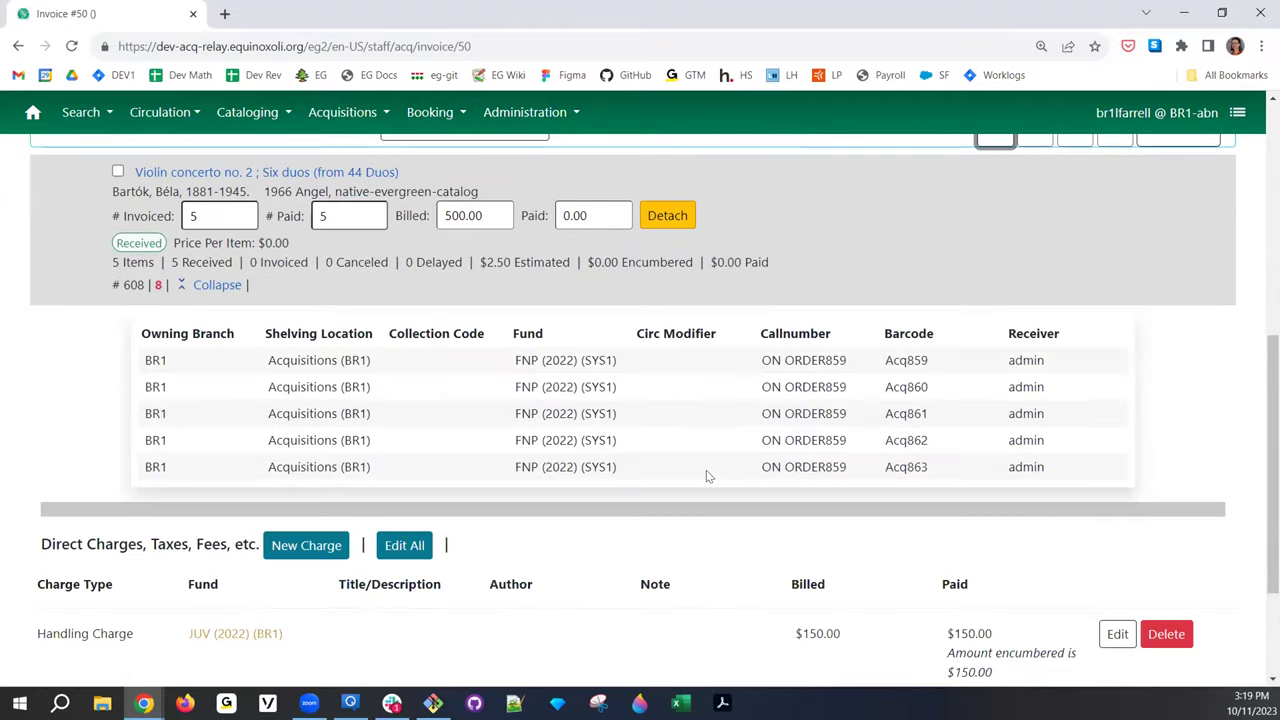
{"action": "scroll", "coordinate": [706, 476], "scroll_direction": "down", "scroll_amount": 2}
{"action": "scroll", "coordinate": [277, 531], "scroll_direction": "up", "scroll_amount": 3}
{"action": "scroll", "coordinate": [277, 531], "scroll_direction": "down", "scroll_amount": 3}
{"action": "scroll", "coordinate": [586, 325], "scroll_direction": "up", "scroll_amount": 5}
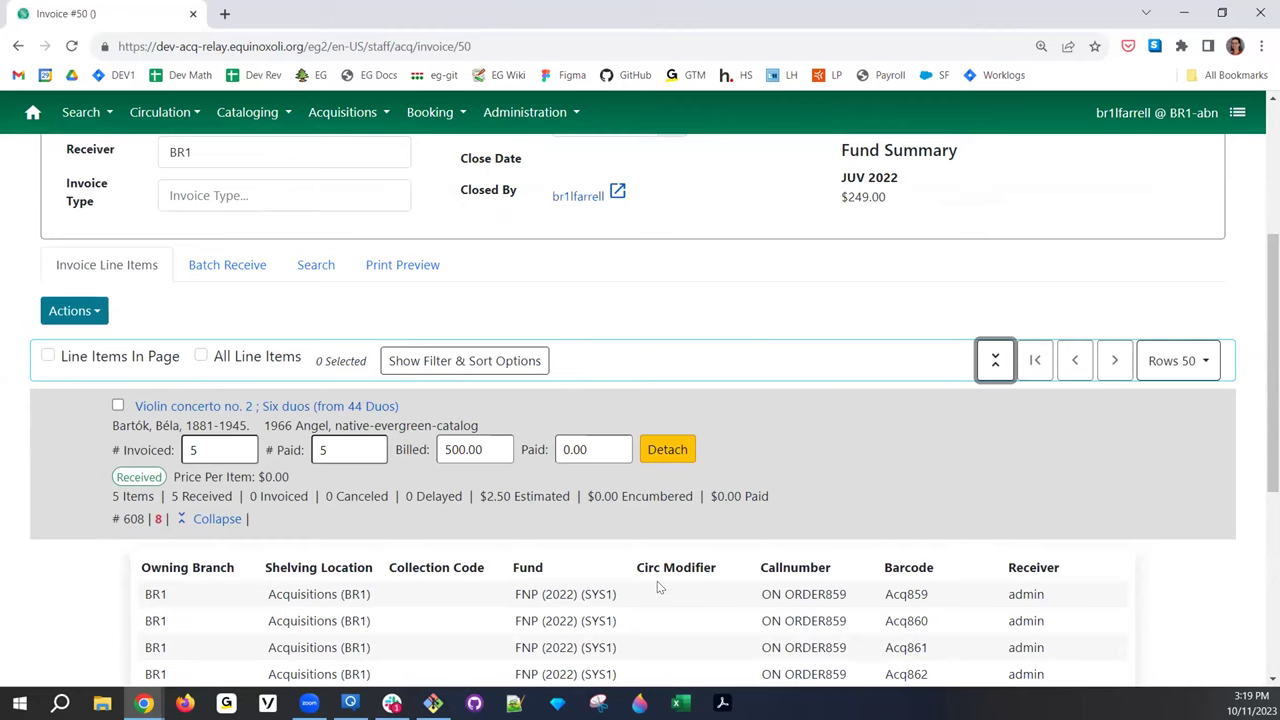
{"action": "scroll", "coordinate": [653, 580], "scroll_direction": "down", "scroll_amount": 5}
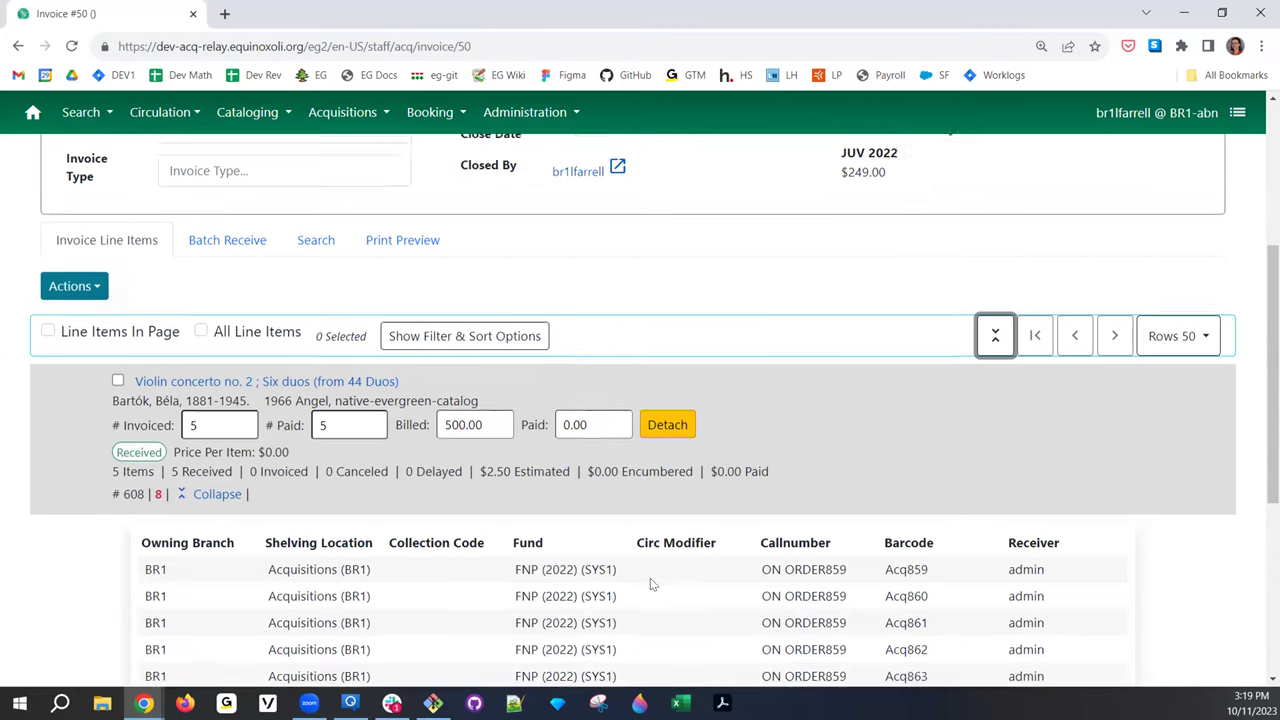
{"action": "scroll", "coordinate": [646, 583], "scroll_direction": "up", "scroll_amount": 5}
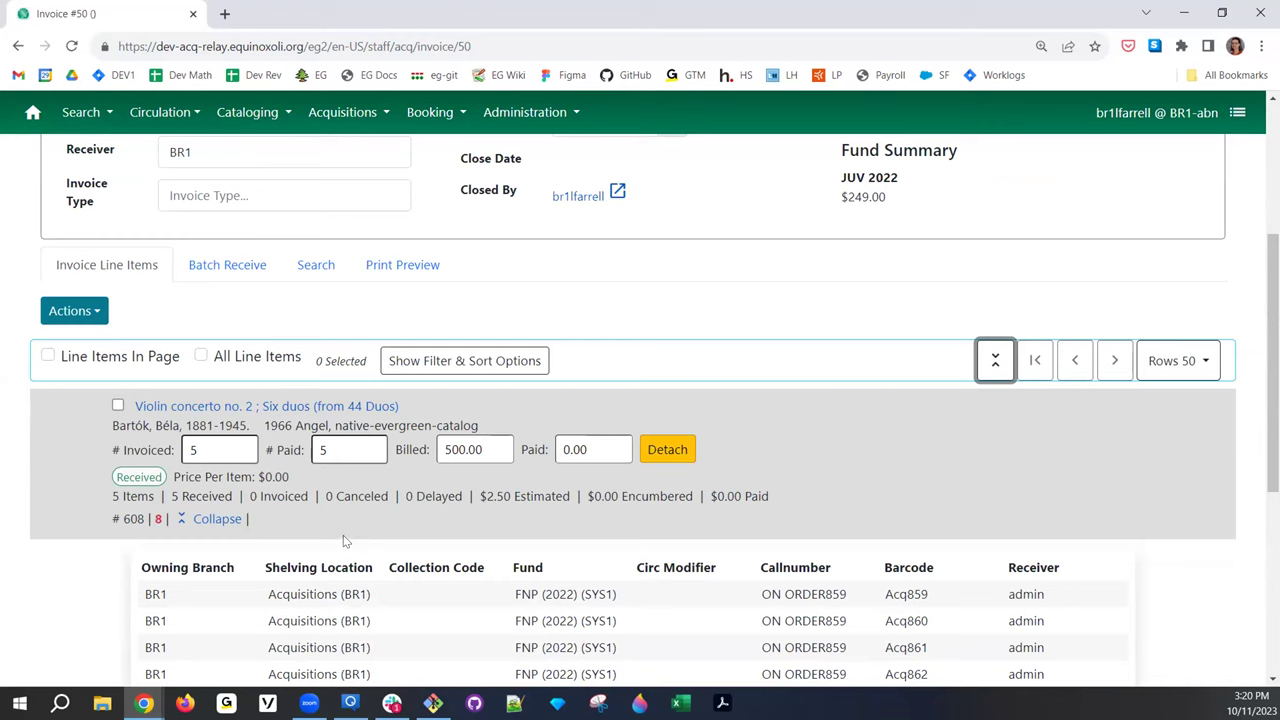
Set the billed amount of the Violin concerto no. 2 line item to 2.50
{"action": "left_click", "coordinate": [487, 447]}
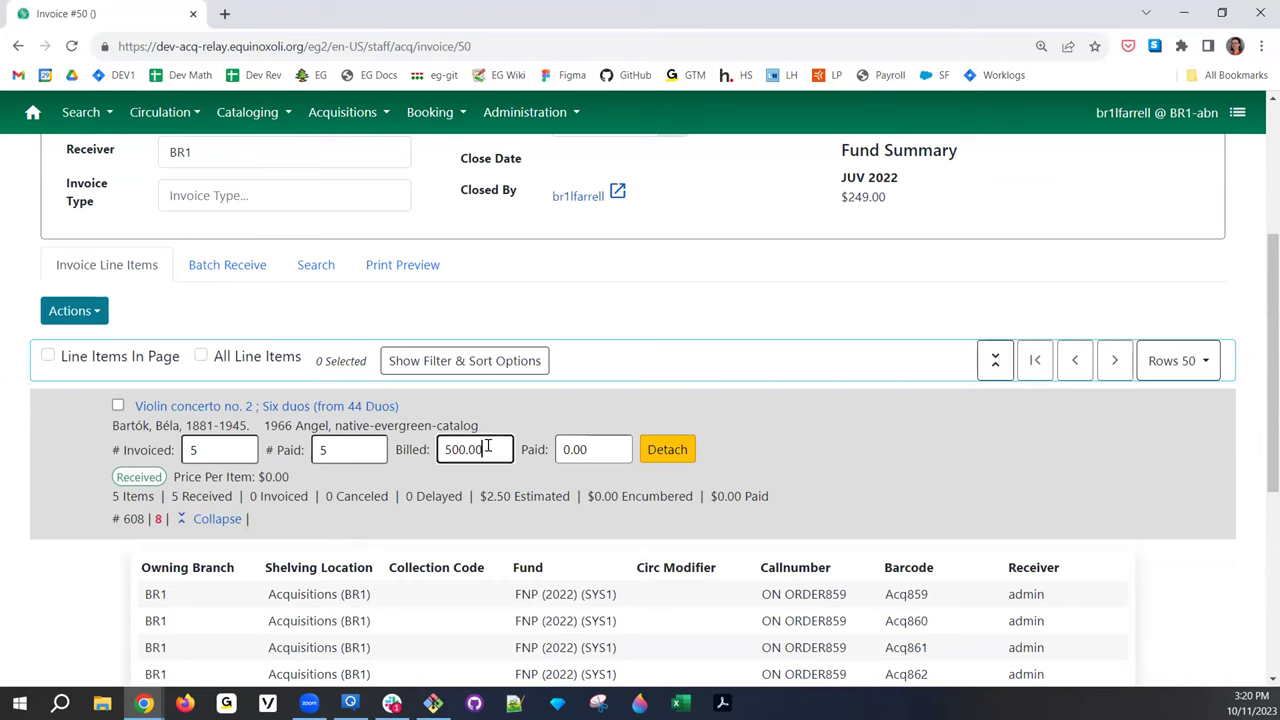
{"action": "double_click", "coordinate": [487, 447]}
{"action": "type", "text": "0"}
{"action": "key", "text": "BackSpace"}
{"action": "type", "text": "2.50"}
{"action": "left_click", "coordinate": [506, 511]}
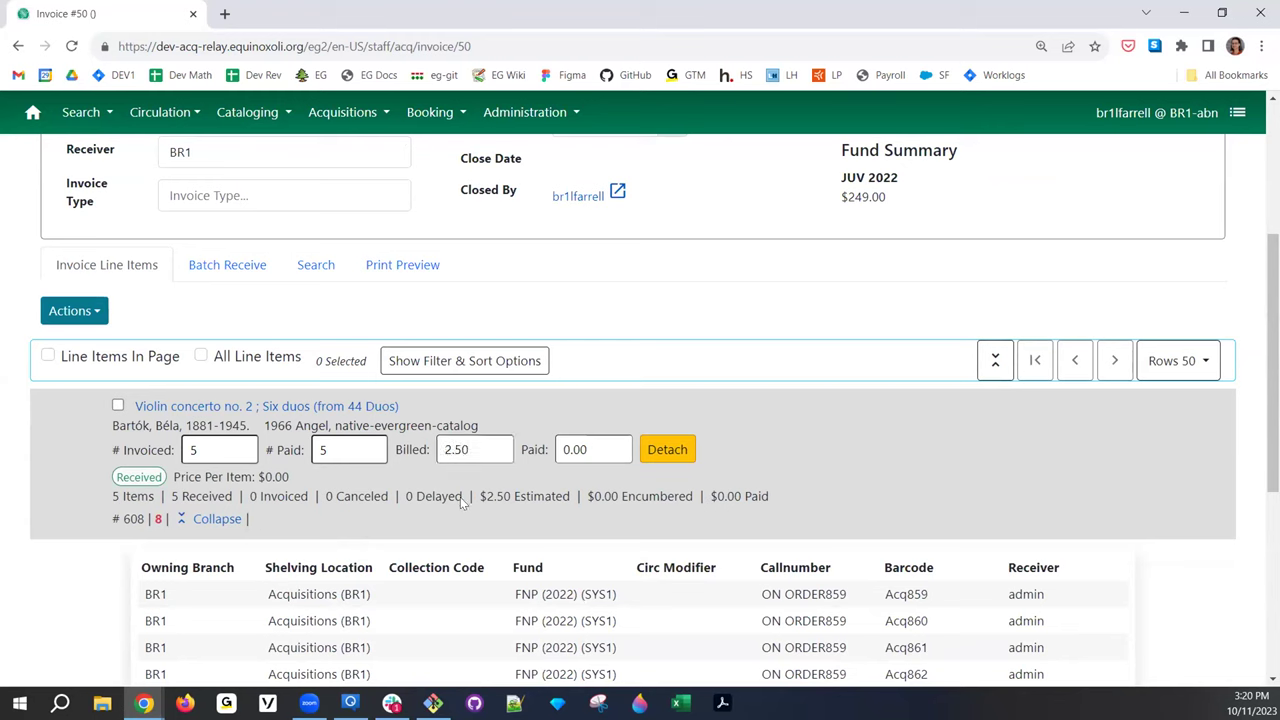
Examine invoice 50's pending totals and fund summary against the funds on the Violin concerto no. 2 copies
{"action": "left_click", "coordinate": [598, 449]}
{"action": "scroll", "coordinate": [600, 450], "scroll_direction": "up", "scroll_amount": 2}
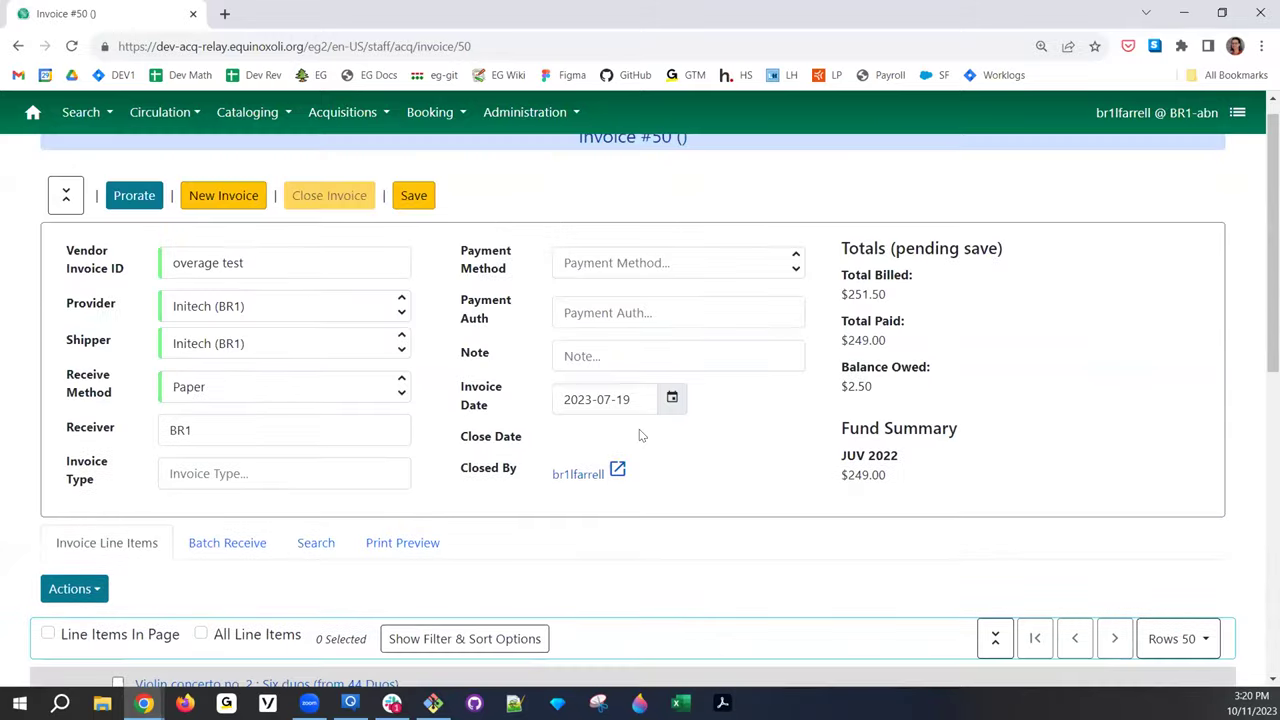
{"action": "scroll", "coordinate": [600, 459], "scroll_direction": "down", "scroll_amount": 3}
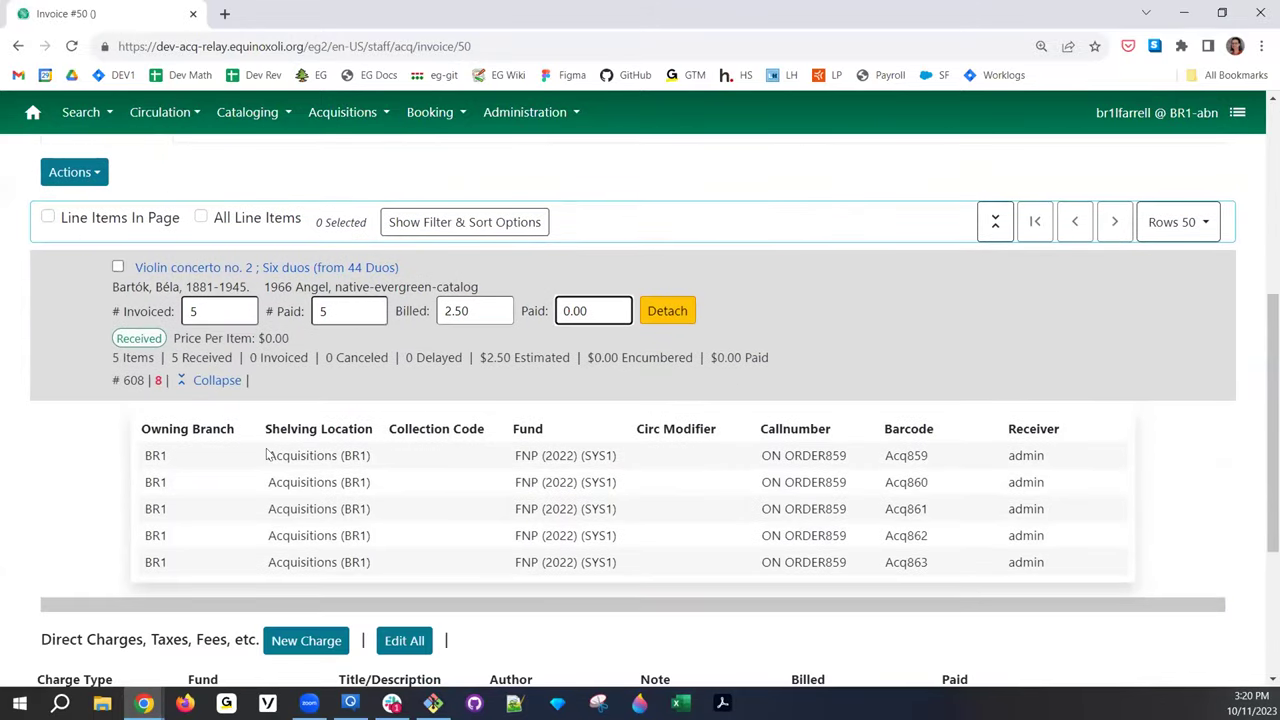
{"action": "left_click_drag", "start_coordinate": [510, 455], "coordinate": [615, 572]}
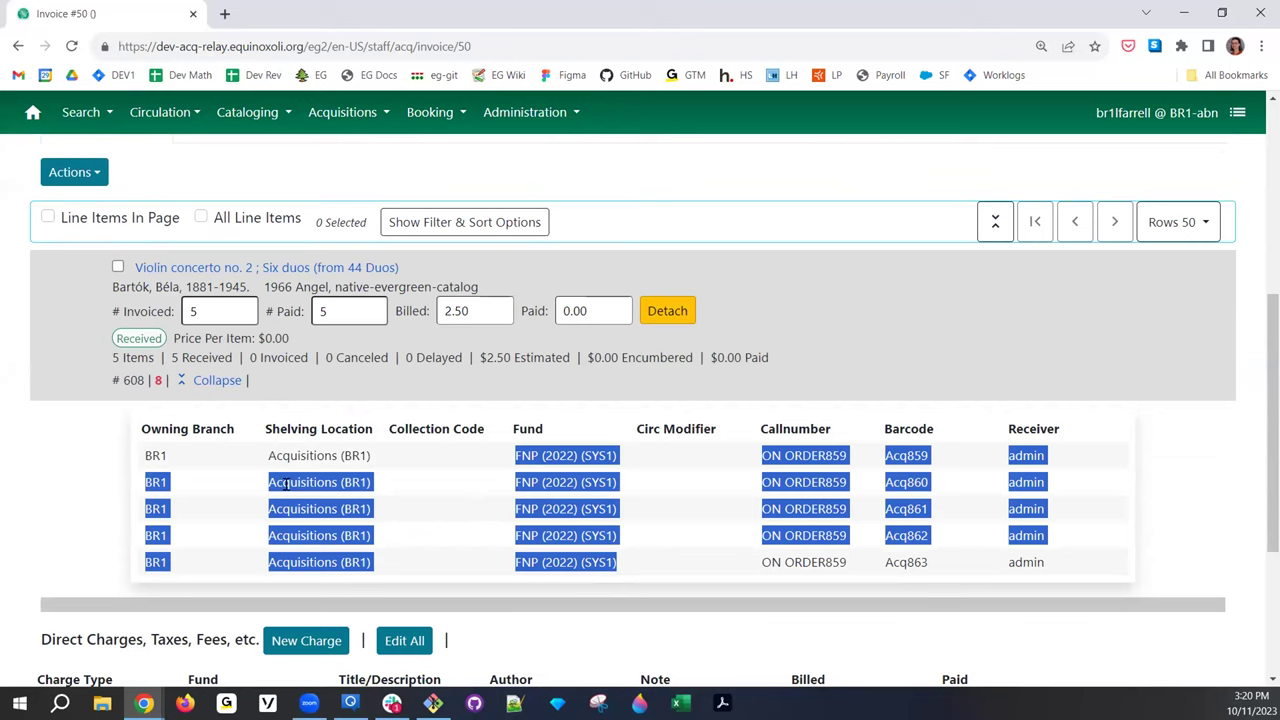
{"action": "left_click", "coordinate": [727, 513]}
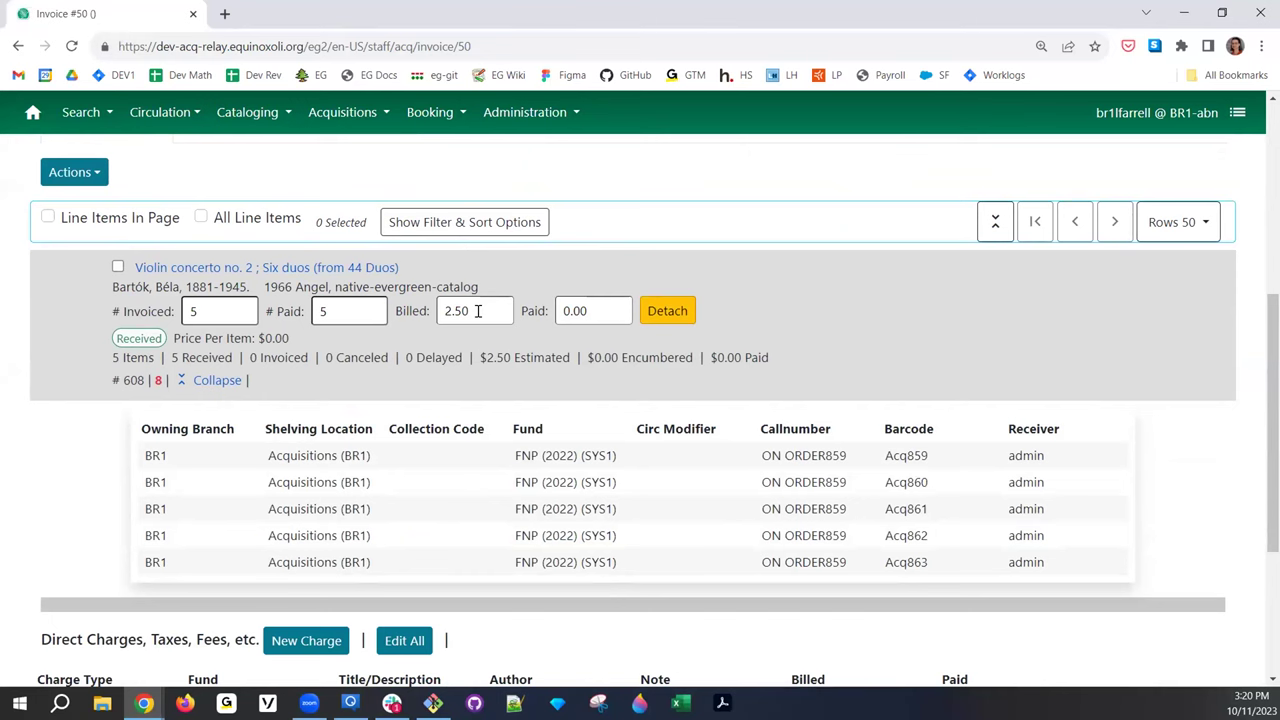
{"action": "scroll", "coordinate": [479, 310], "scroll_direction": "up", "scroll_amount": 3}
{"action": "scroll", "coordinate": [517, 466], "scroll_direction": "down", "scroll_amount": 3}
{"action": "scroll", "coordinate": [547, 399], "scroll_direction": "up", "scroll_amount": 4}
{"action": "scroll", "coordinate": [547, 399], "scroll_direction": "down", "scroll_amount": 3}
{"action": "scroll", "coordinate": [538, 414], "scroll_direction": "up", "scroll_amount": 3}
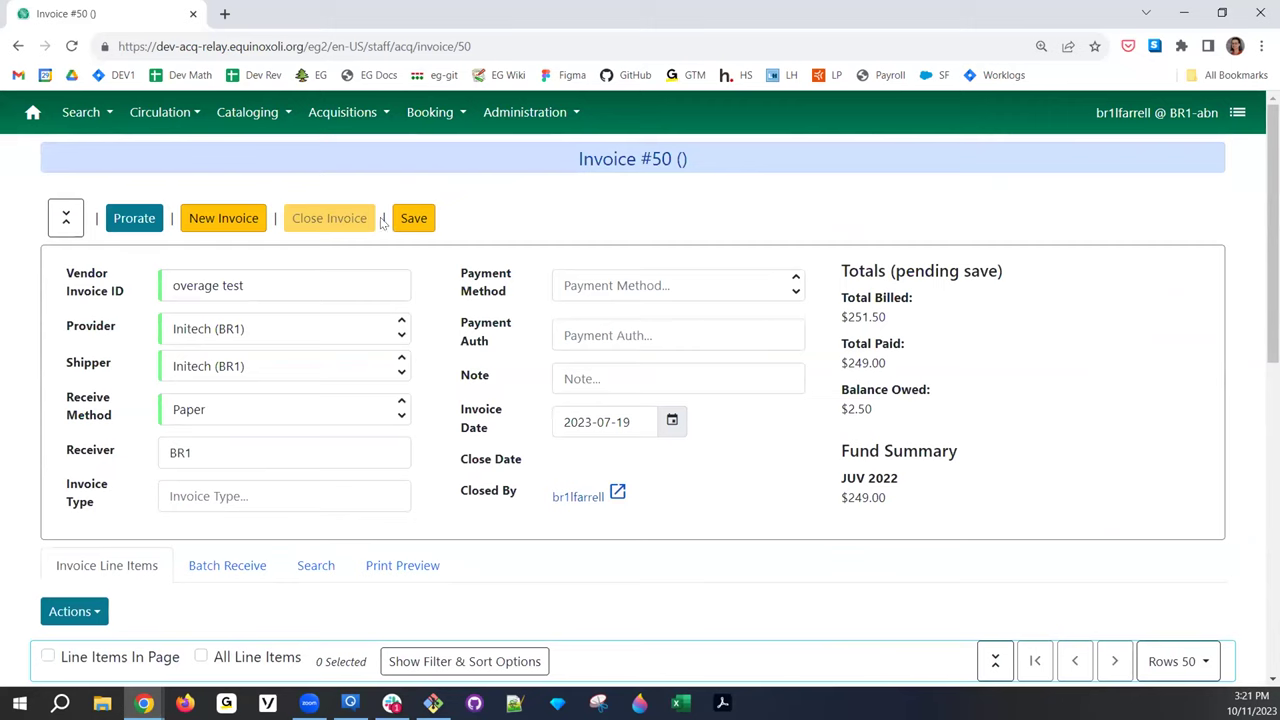
Start a new invoice with vendor invoice ID SR ex2 and Baker & Taylor (CONS) as both provider and shipper
{"action": "left_click", "coordinate": [207, 222]}
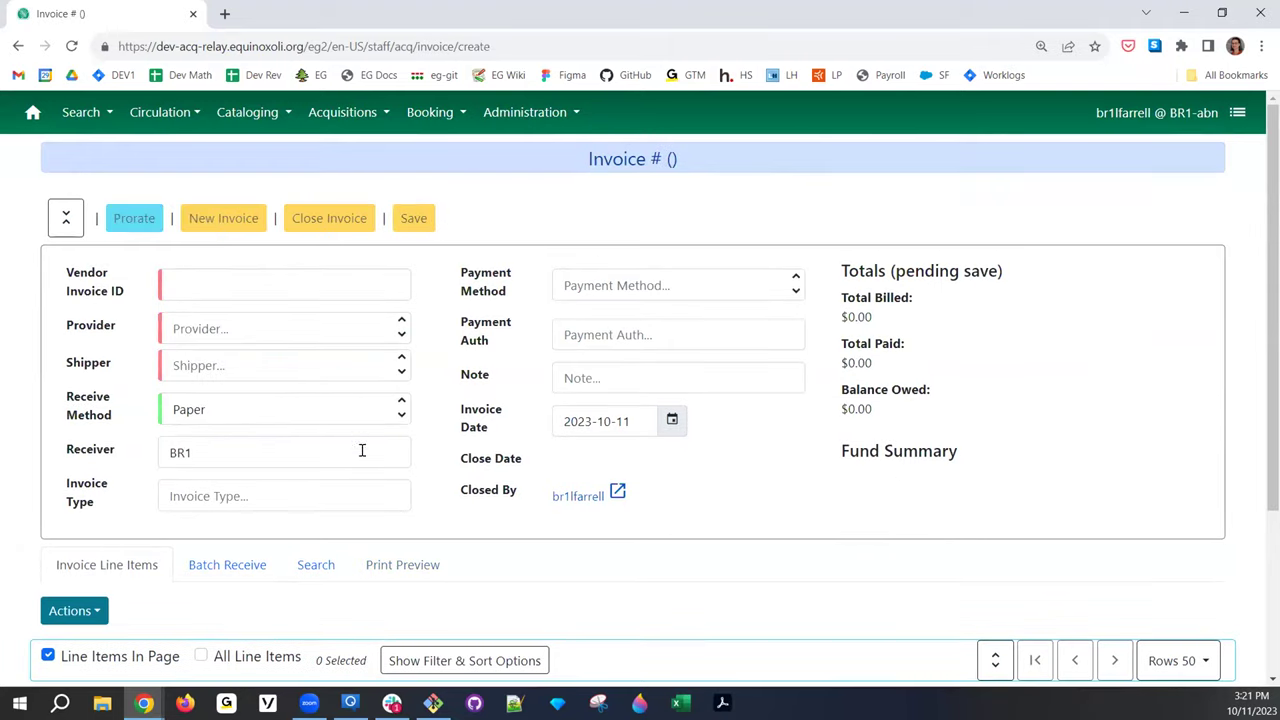
{"action": "left_click", "coordinate": [262, 272]}
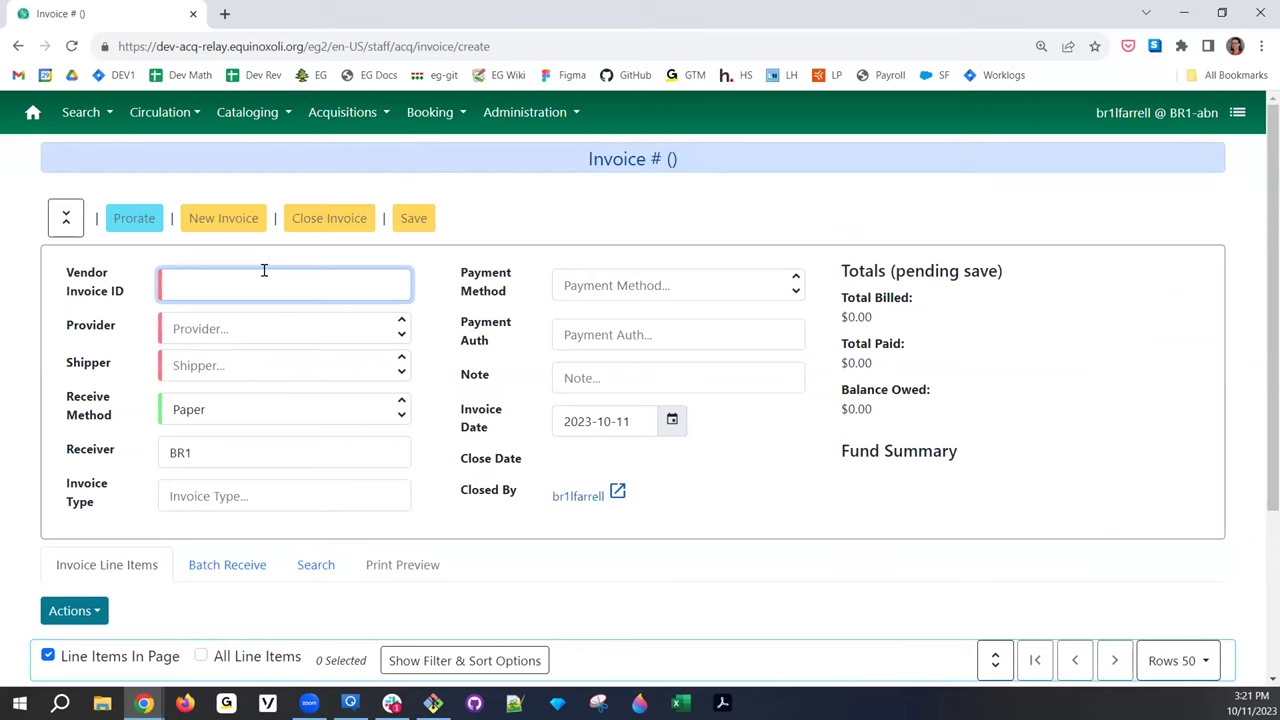
{"action": "type", "text": "Sr ex"}
{"action": "type", "text": "E "}
{"action": "type", "text": " ex"}
{"action": "left_click", "coordinate": [261, 340]}
{"action": "left_click", "coordinate": [234, 400]}
{"action": "left_click", "coordinate": [238, 365]}
{"action": "left_click", "coordinate": [246, 405]}
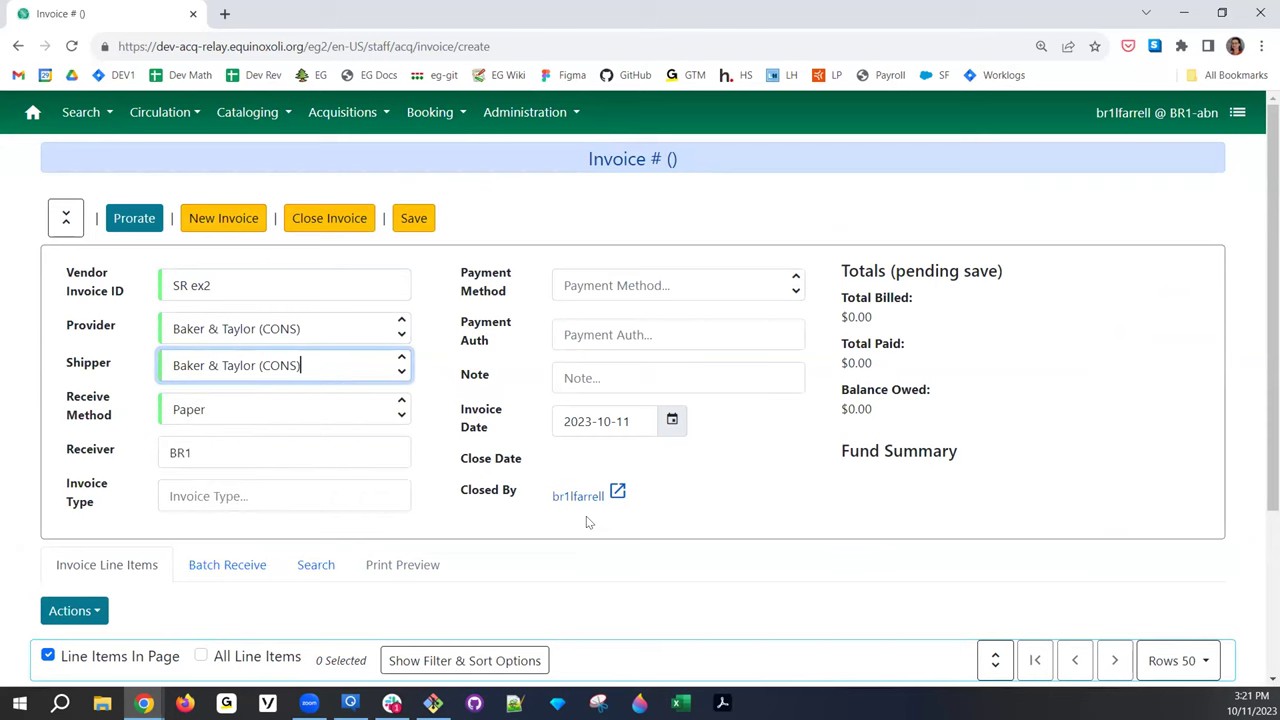
Open the new invoice's line item search and set the Item Count term's condition to is NOT
{"action": "scroll", "coordinate": [180, 426], "scroll_direction": "down", "scroll_amount": 2}
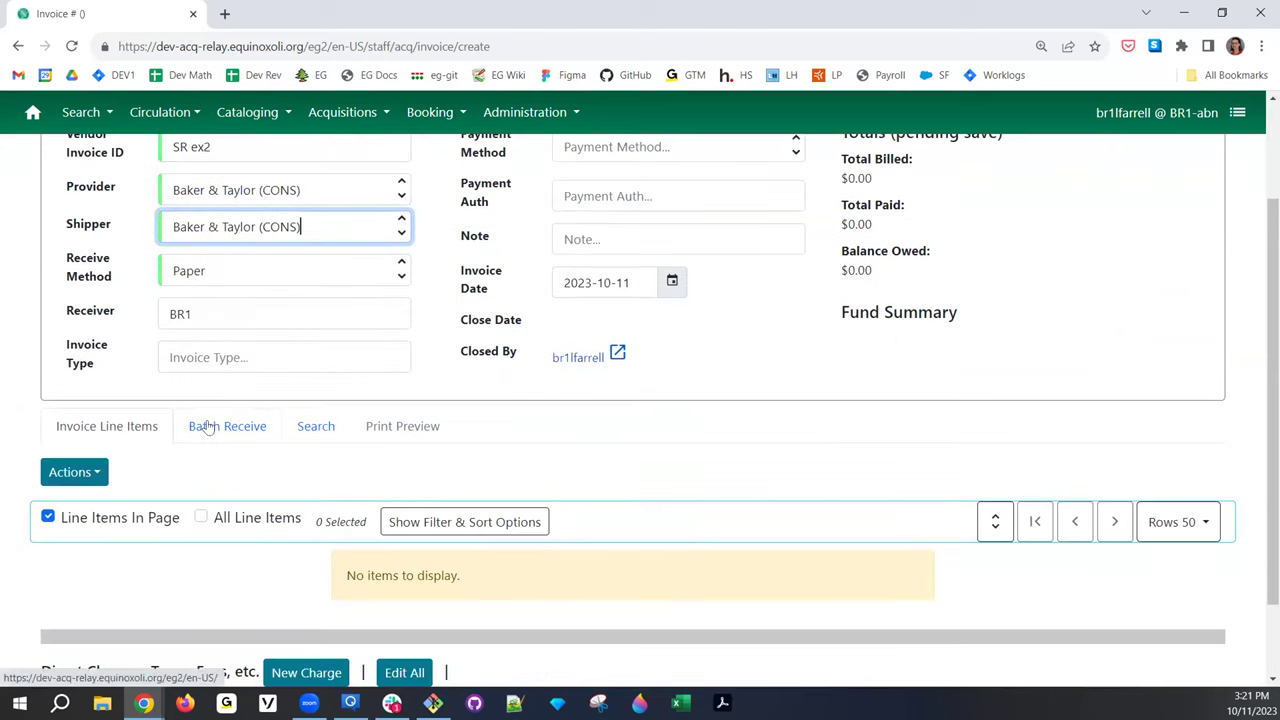
{"action": "left_click", "coordinate": [320, 430]}
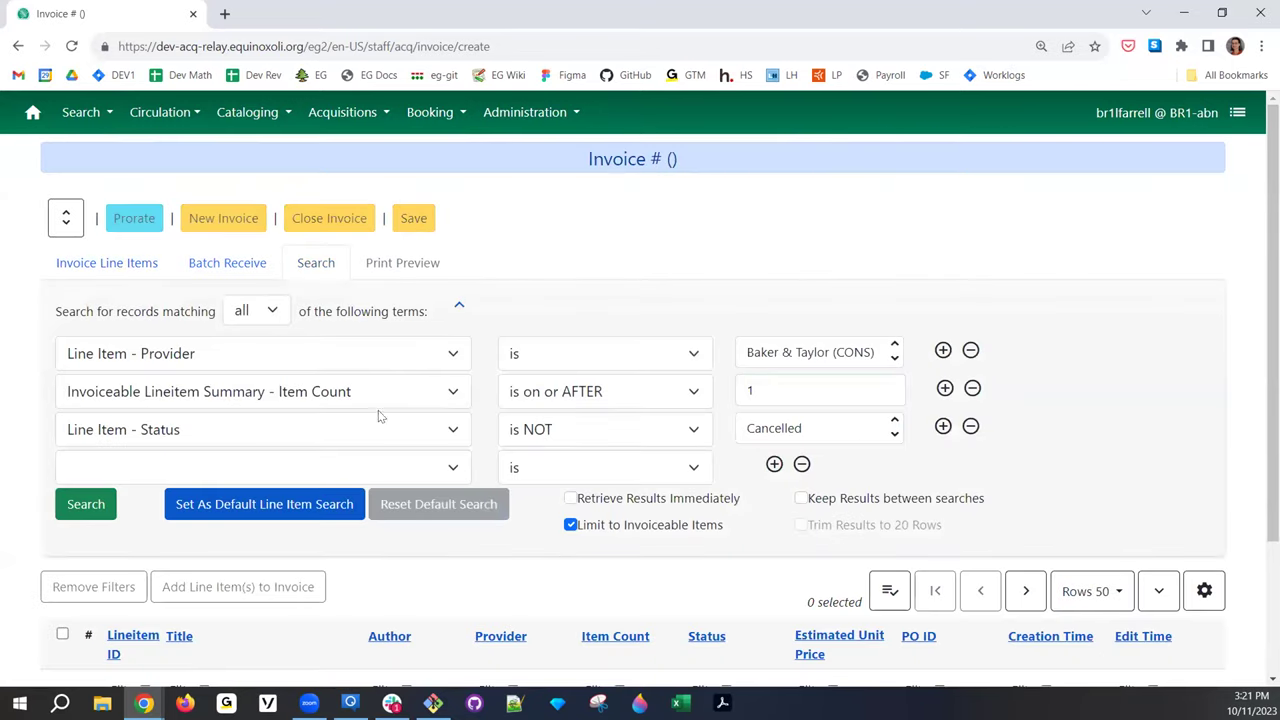
{"action": "left_click", "coordinate": [355, 465]}
{"action": "left_click", "coordinate": [363, 463]}
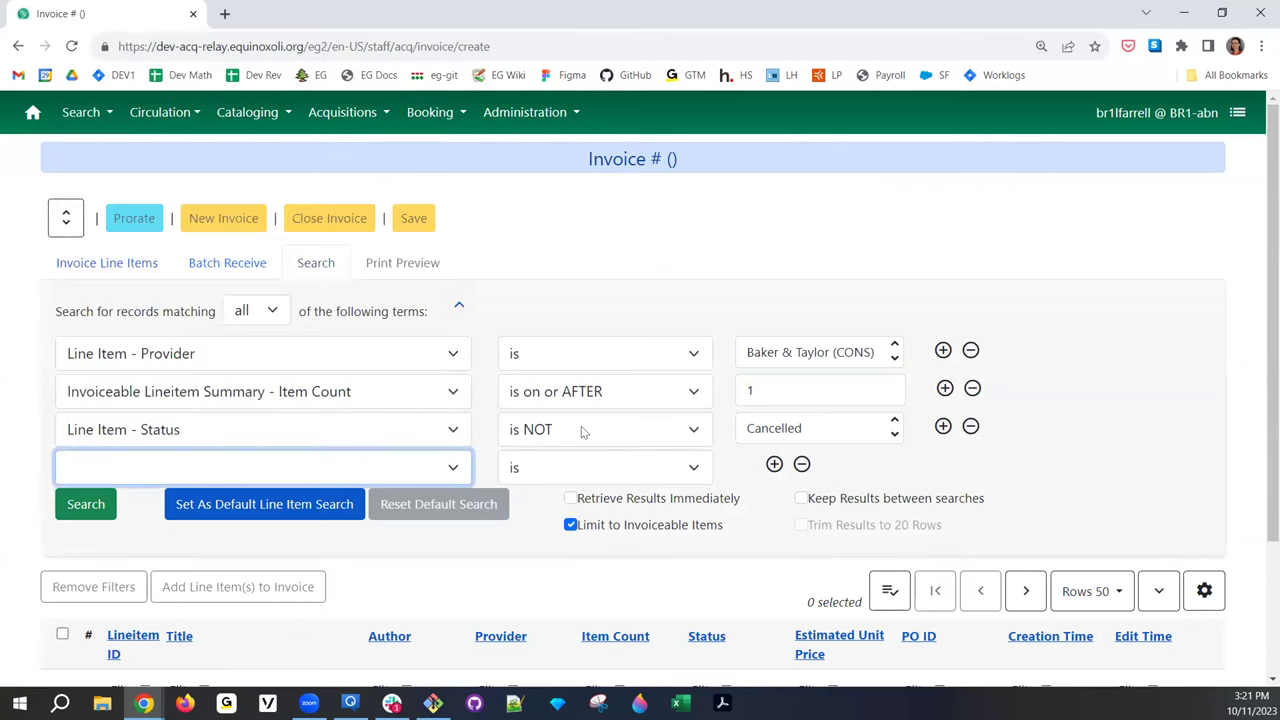
{"action": "left_click", "coordinate": [414, 470]}
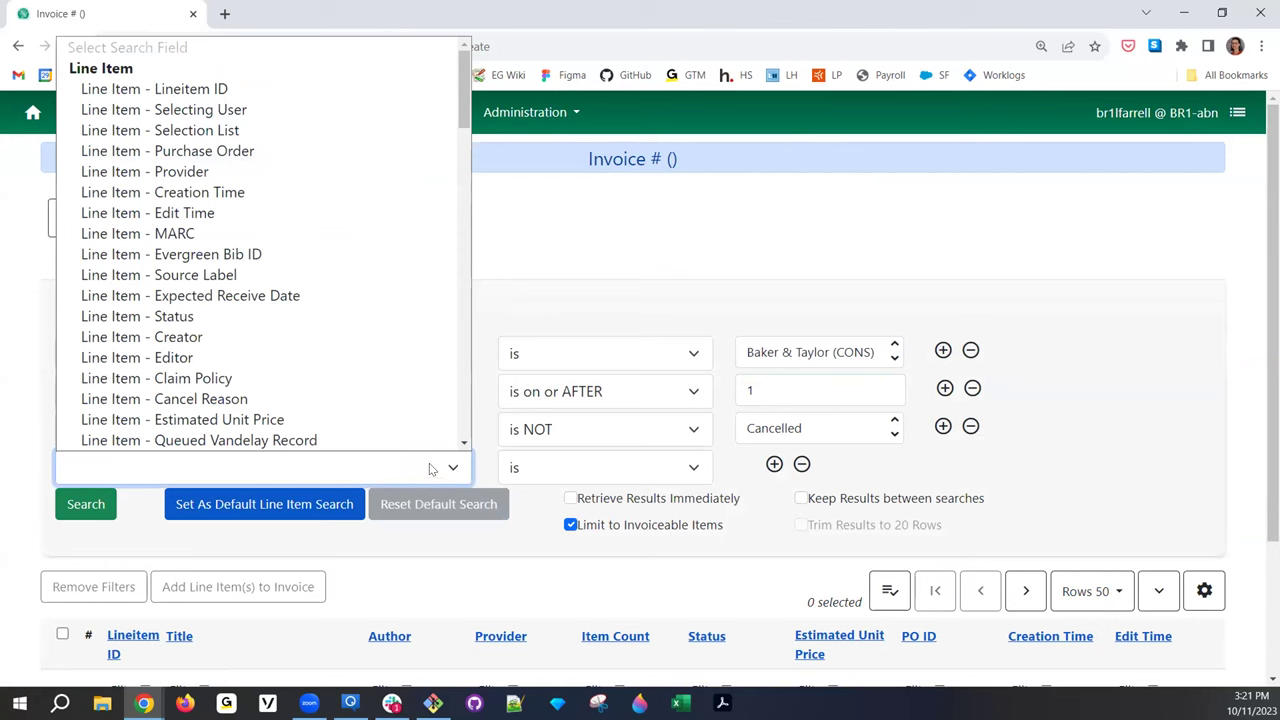
{"action": "left_click", "coordinate": [612, 400]}
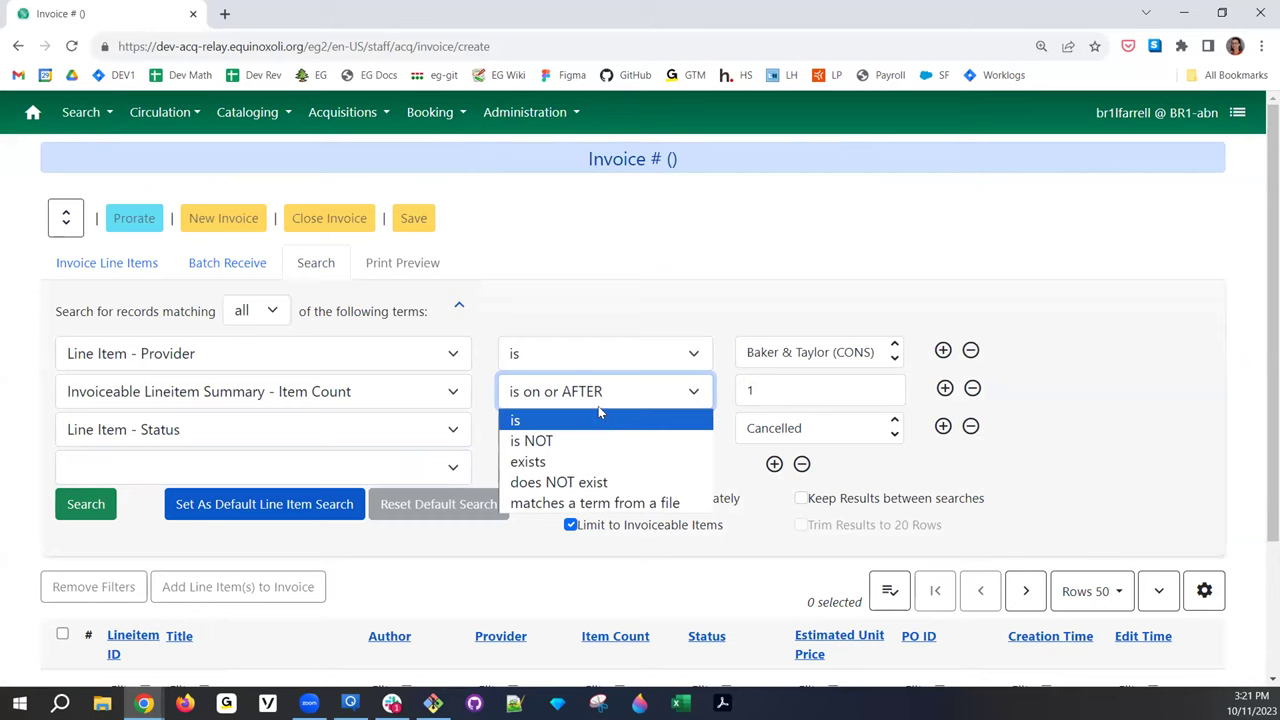
{"action": "left_click", "coordinate": [590, 441]}
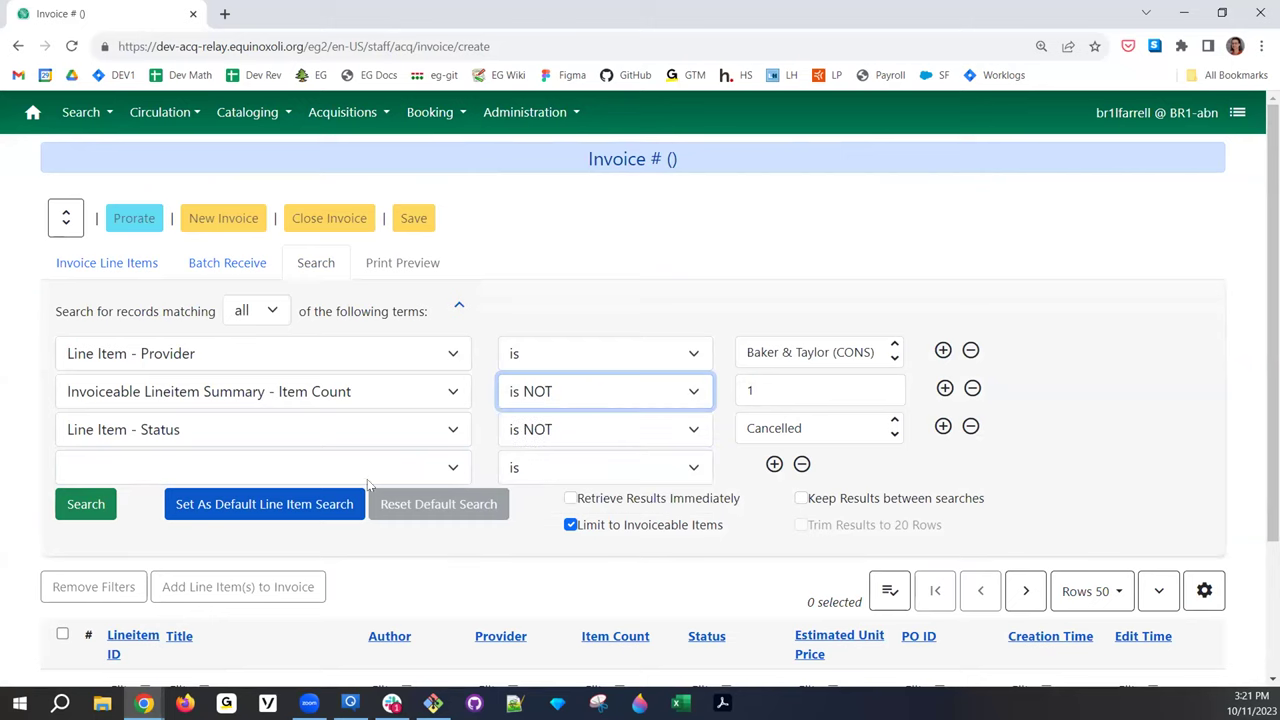
{"action": "left_click", "coordinate": [357, 469]}
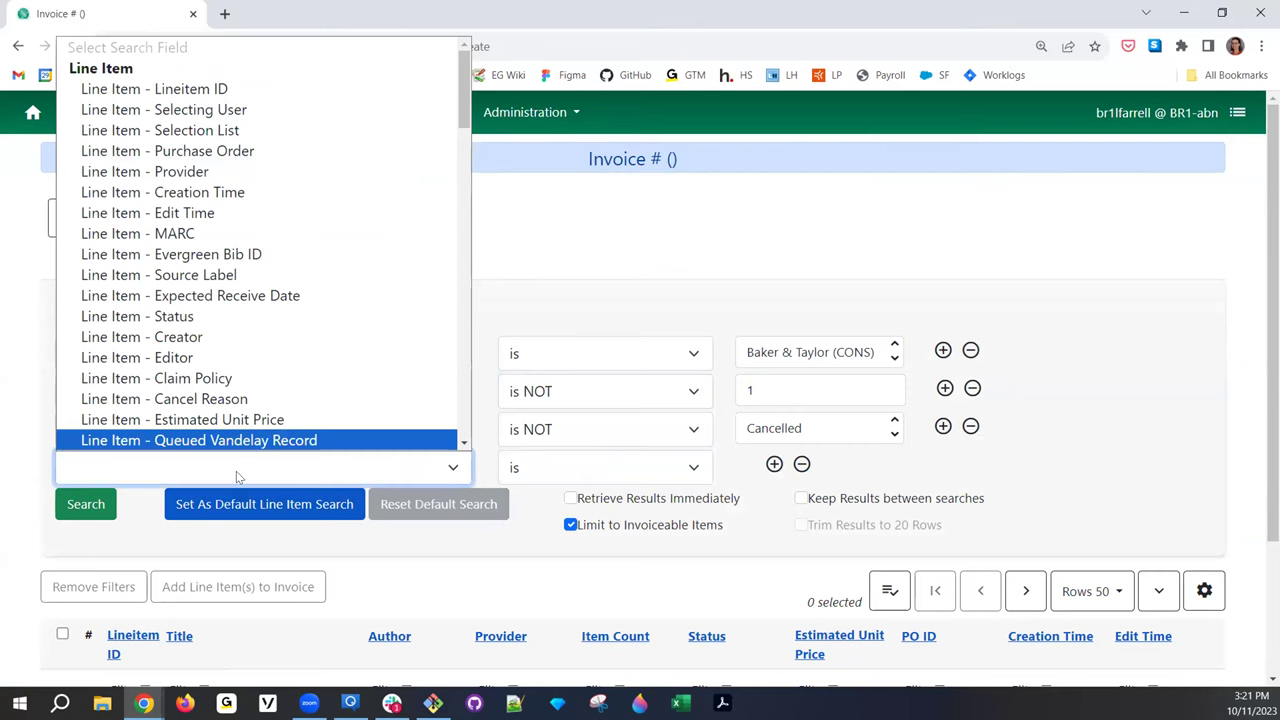
{"action": "key", "text": "Escape"}
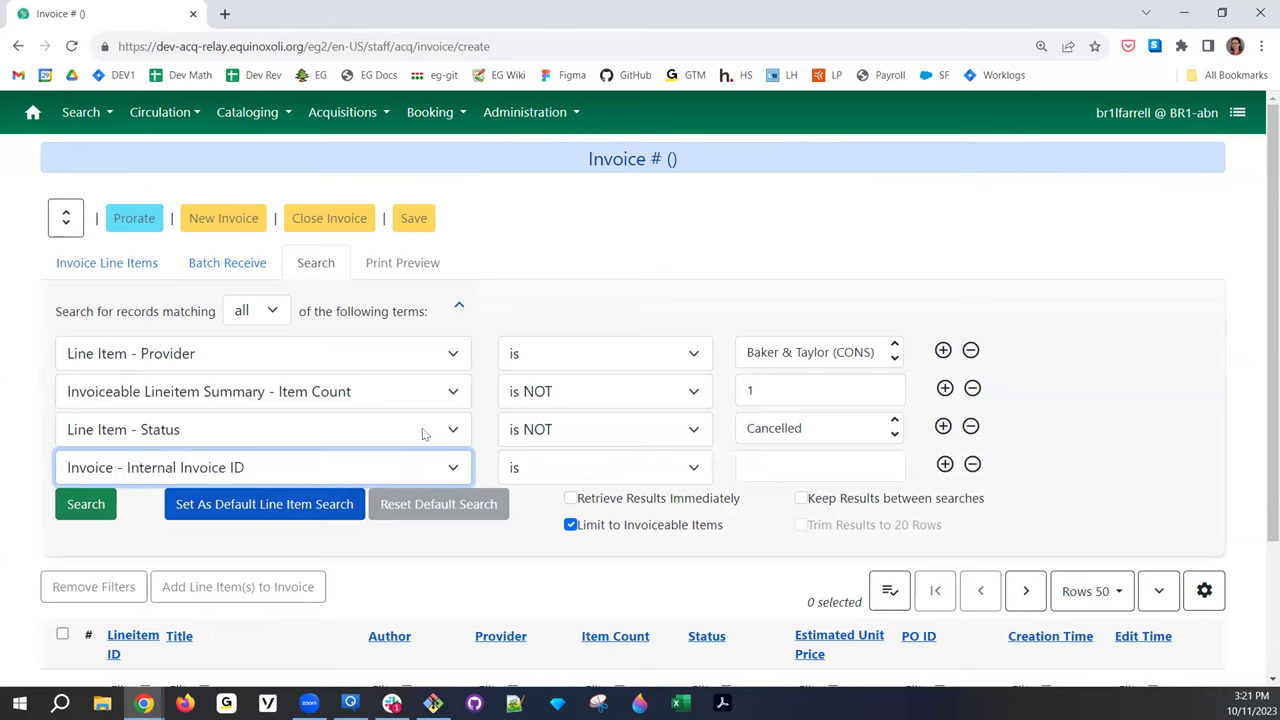
{"action": "left_click_drag", "start_coordinate": [850, 497], "coordinate": [811, 460]}
{"action": "left_click", "coordinate": [748, 468]}
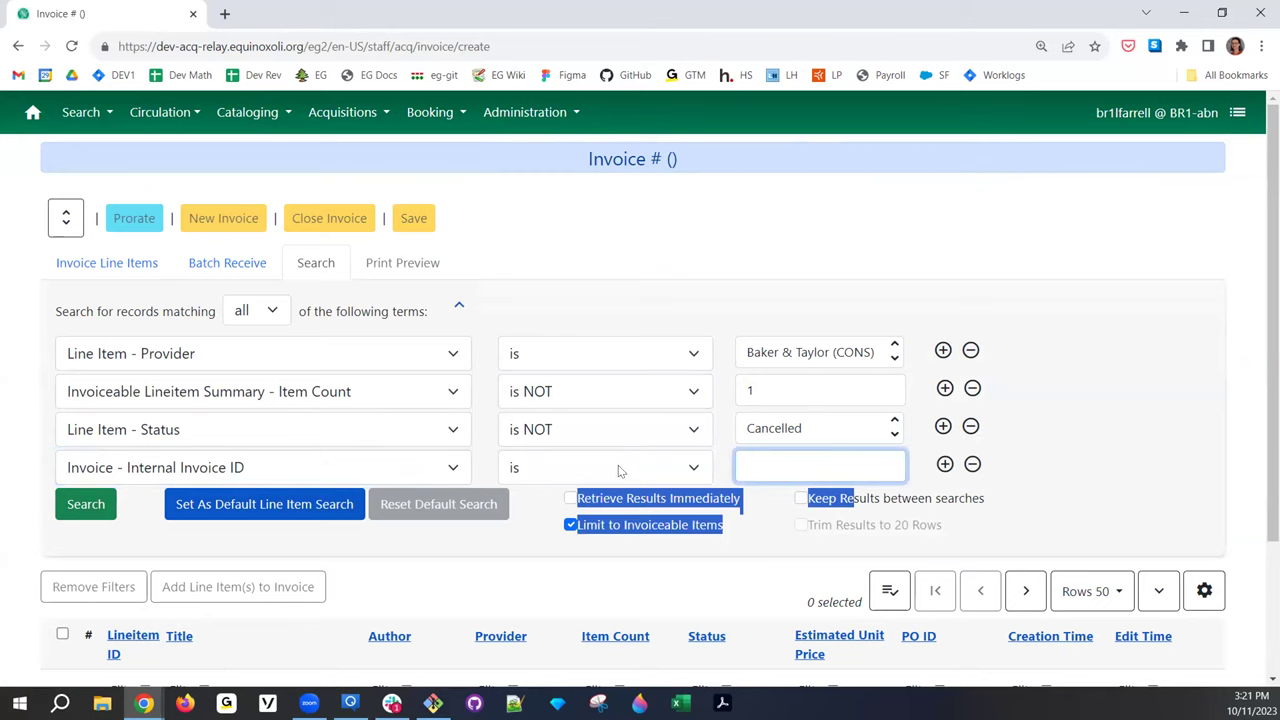
{"action": "left_click", "coordinate": [972, 464]}
Run the search for invoiceable, non-cancelled Baker & Taylor (CONS) line items
{"action": "left_click", "coordinate": [80, 466]}
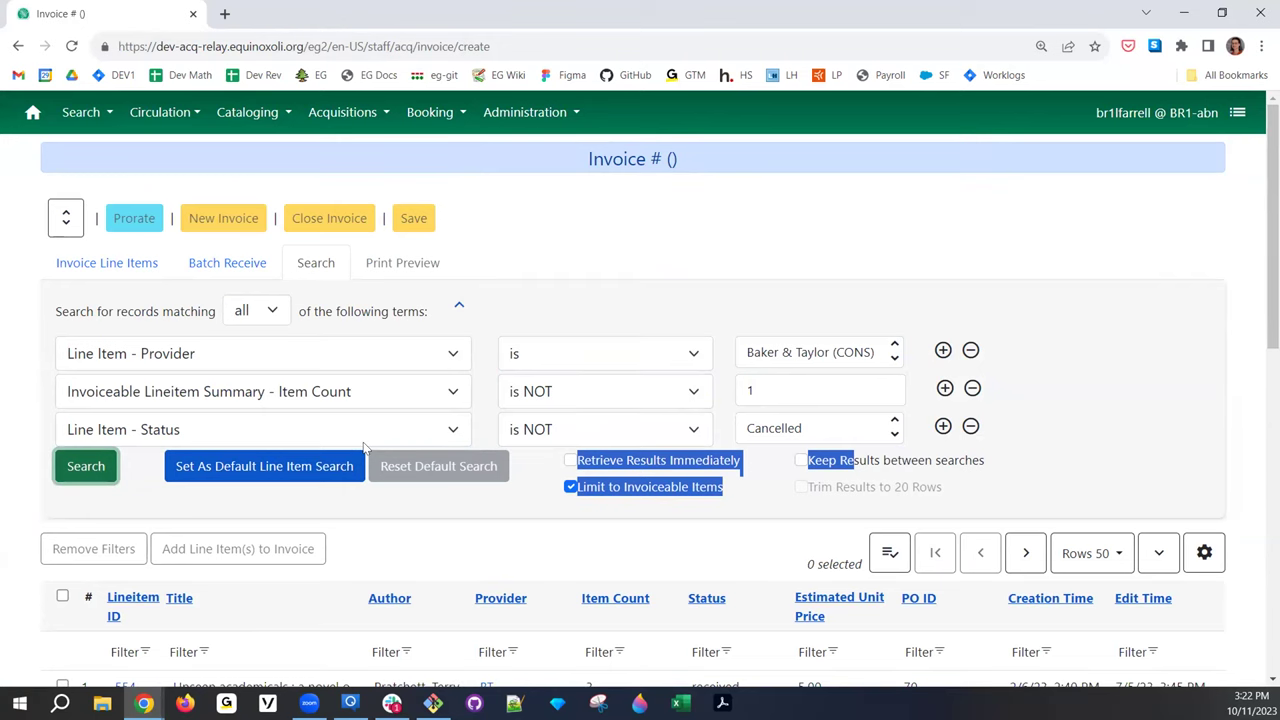
{"action": "scroll", "coordinate": [100, 480], "scroll_direction": "down", "scroll_amount": 3}
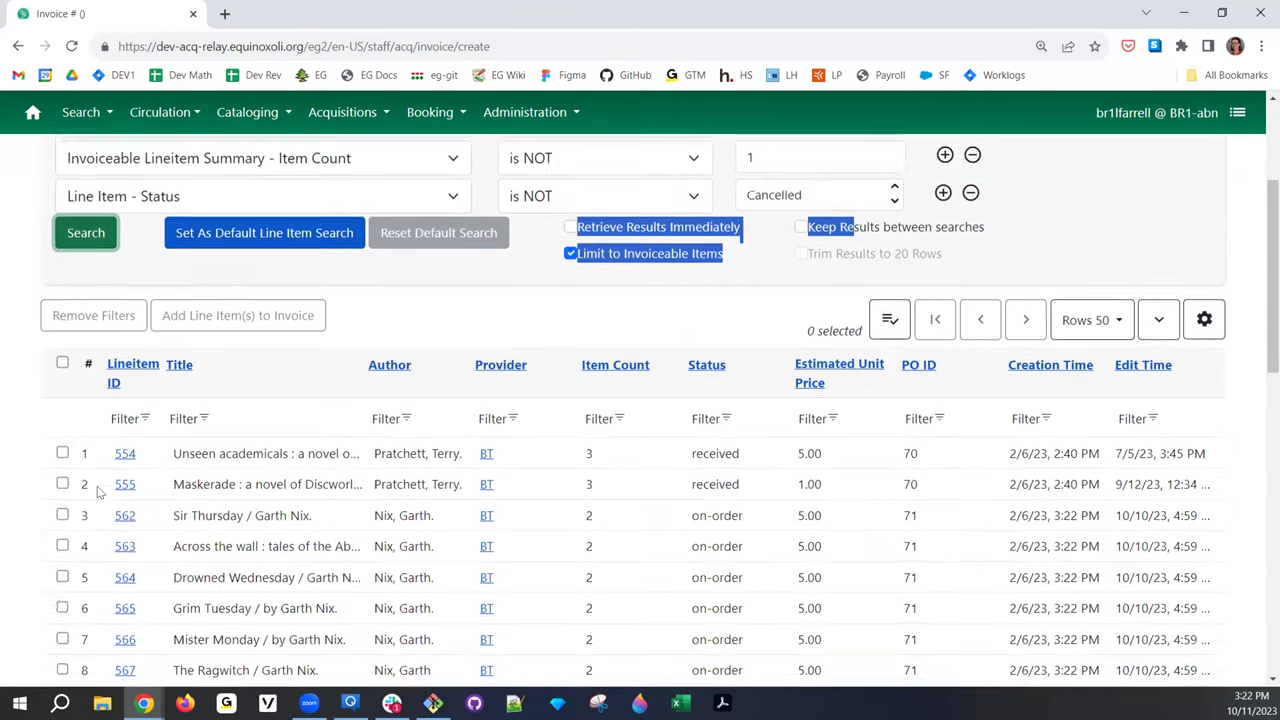
{"action": "left_click", "coordinate": [445, 258]}
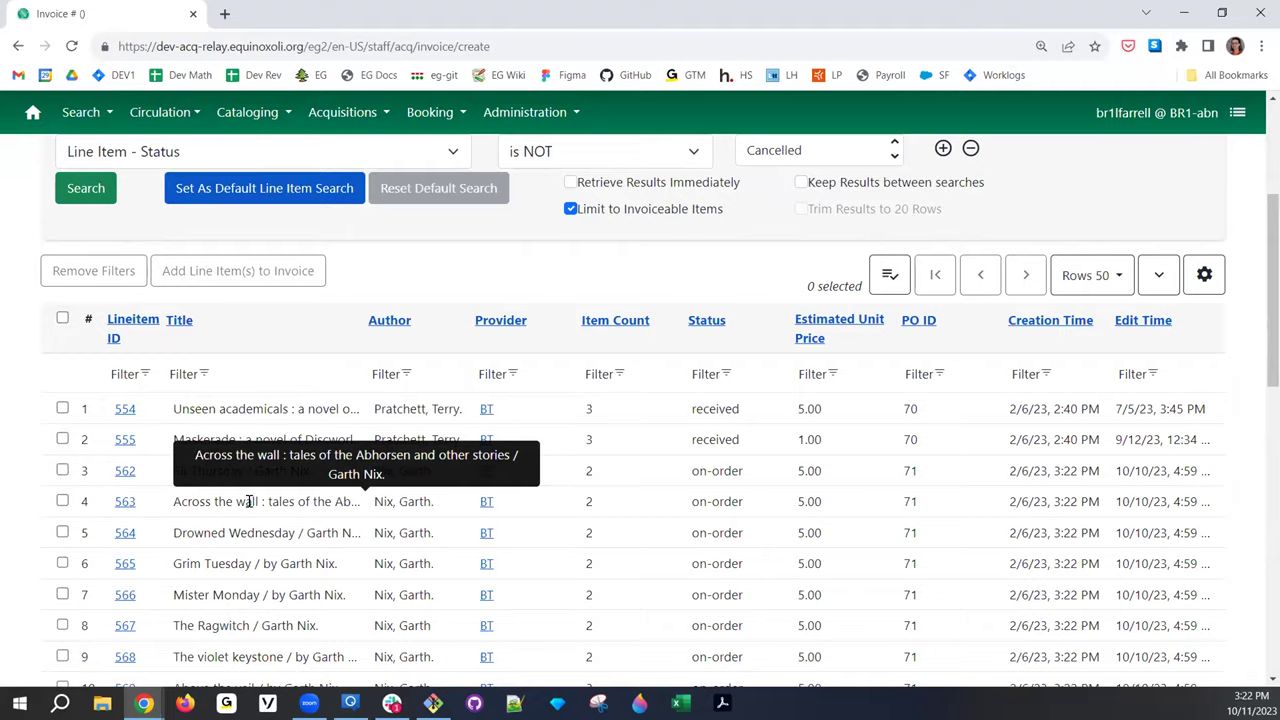
Add line items 568, 569 and 570 (The violet keystone, Above the veil and Aenir) to the invoice
{"action": "scroll", "coordinate": [243, 500], "scroll_direction": "down", "scroll_amount": 2}
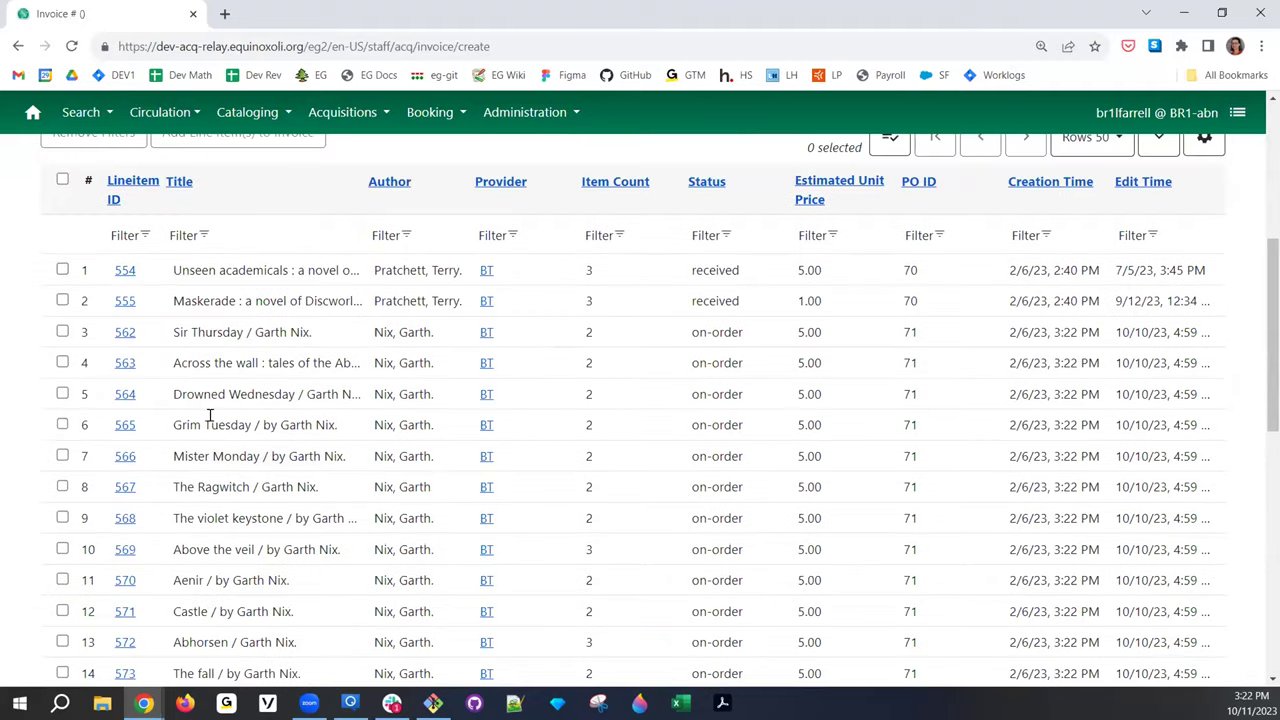
{"action": "left_click_drag", "start_coordinate": [60, 522], "coordinate": [62, 549]}
{"action": "left_click", "coordinate": [62, 549]}
{"action": "left_click", "coordinate": [60, 513]}
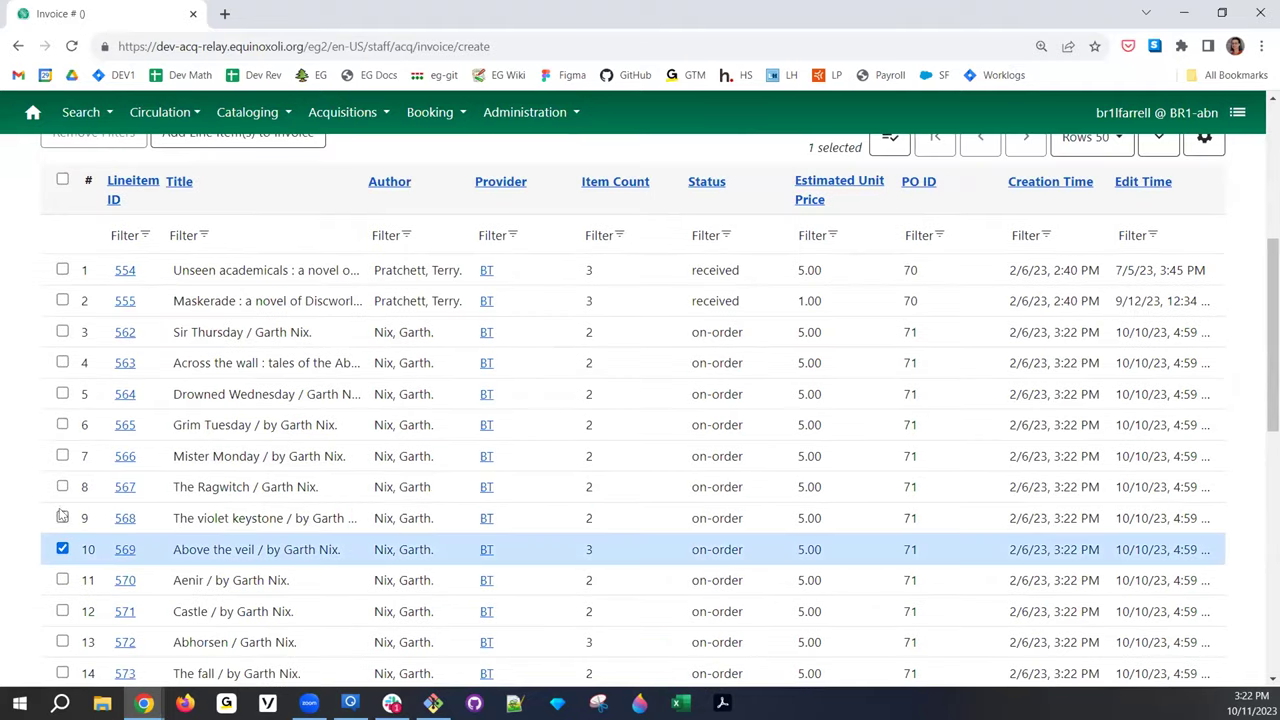
{"action": "left_click", "coordinate": [62, 517]}
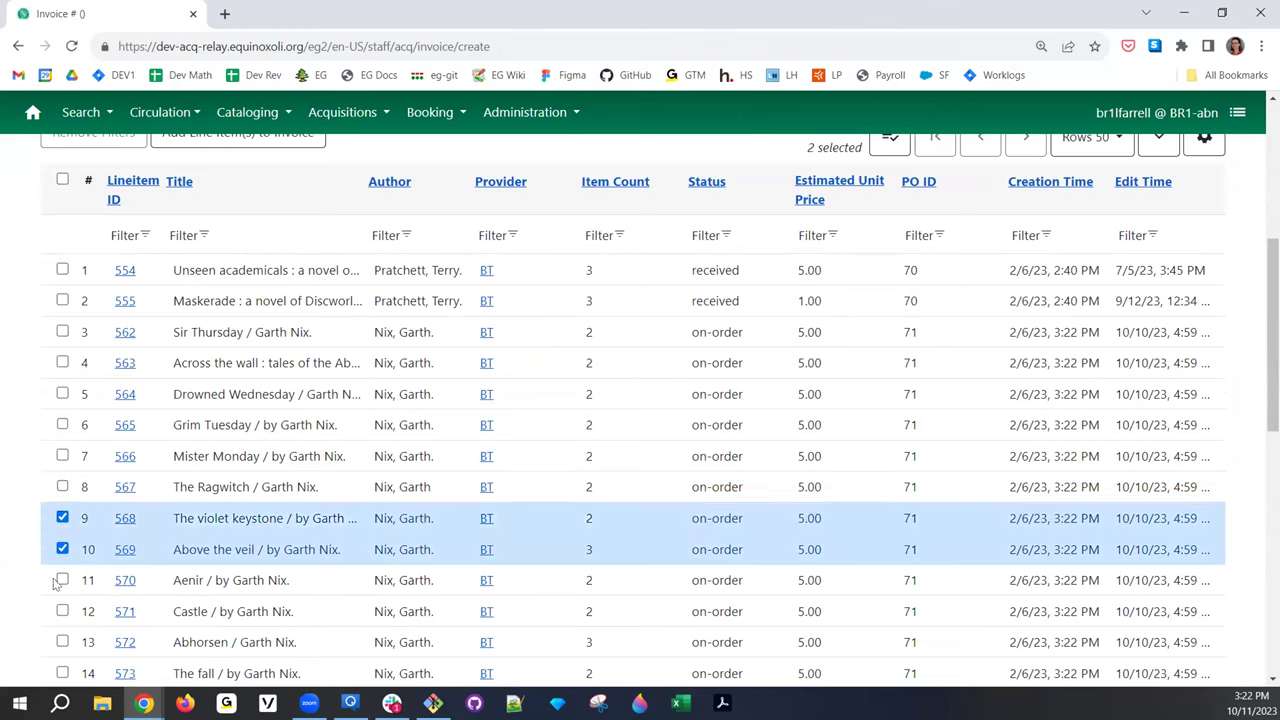
{"action": "left_click", "coordinate": [63, 580]}
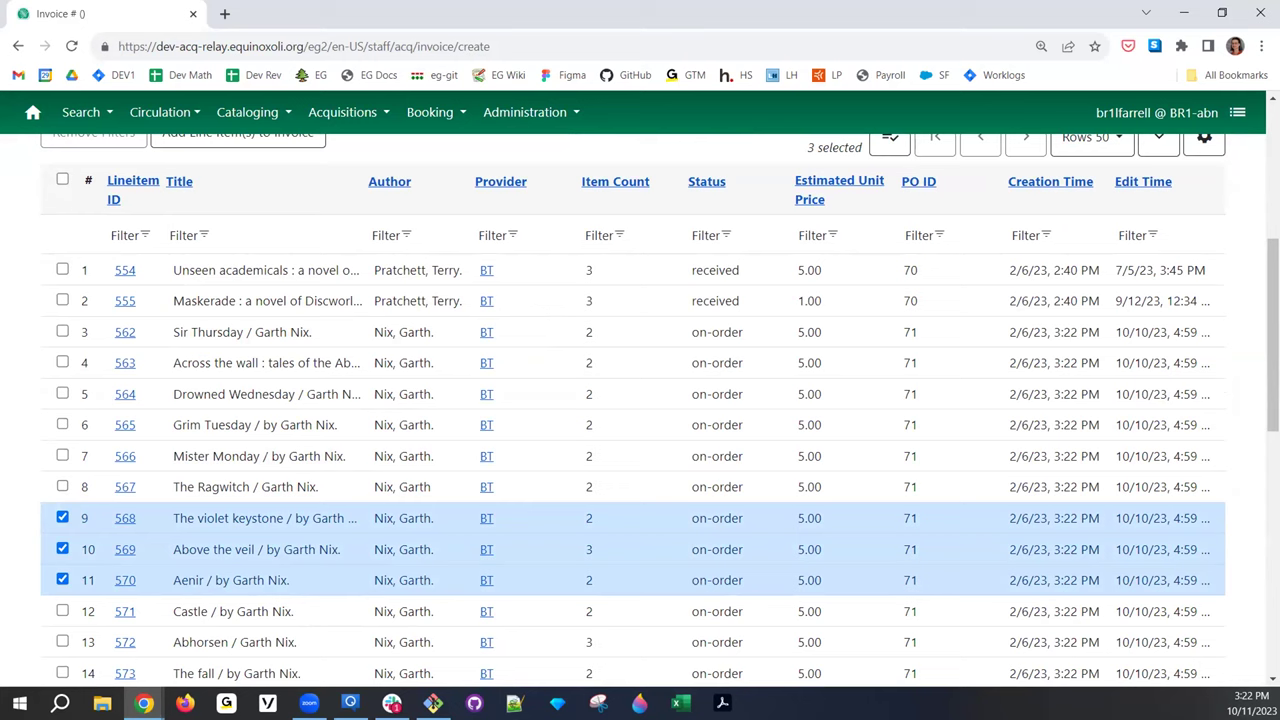
{"action": "scroll", "coordinate": [225, 346], "scroll_direction": "up", "scroll_amount": 2}
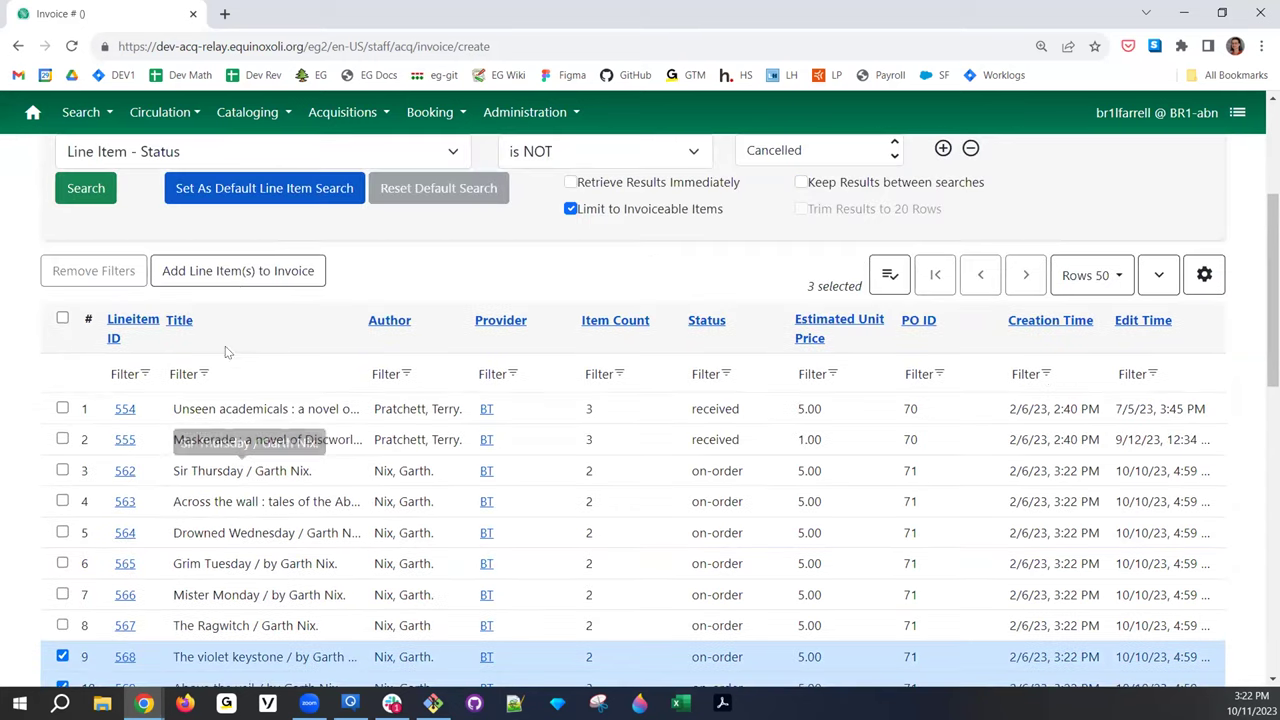
{"action": "left_click", "coordinate": [232, 278]}
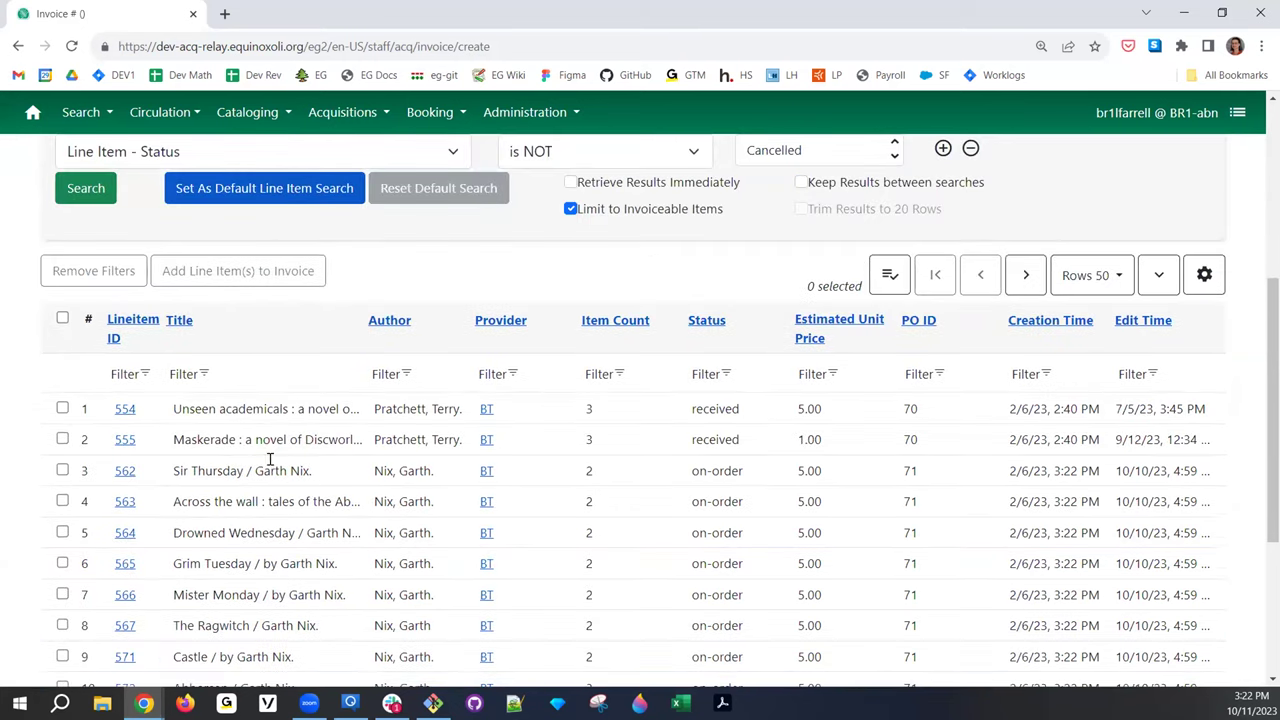
Compare the line item search terms with the result list following the addition to the invoice
{"action": "scroll", "coordinate": [205, 351], "scroll_direction": "up", "scroll_amount": 3}
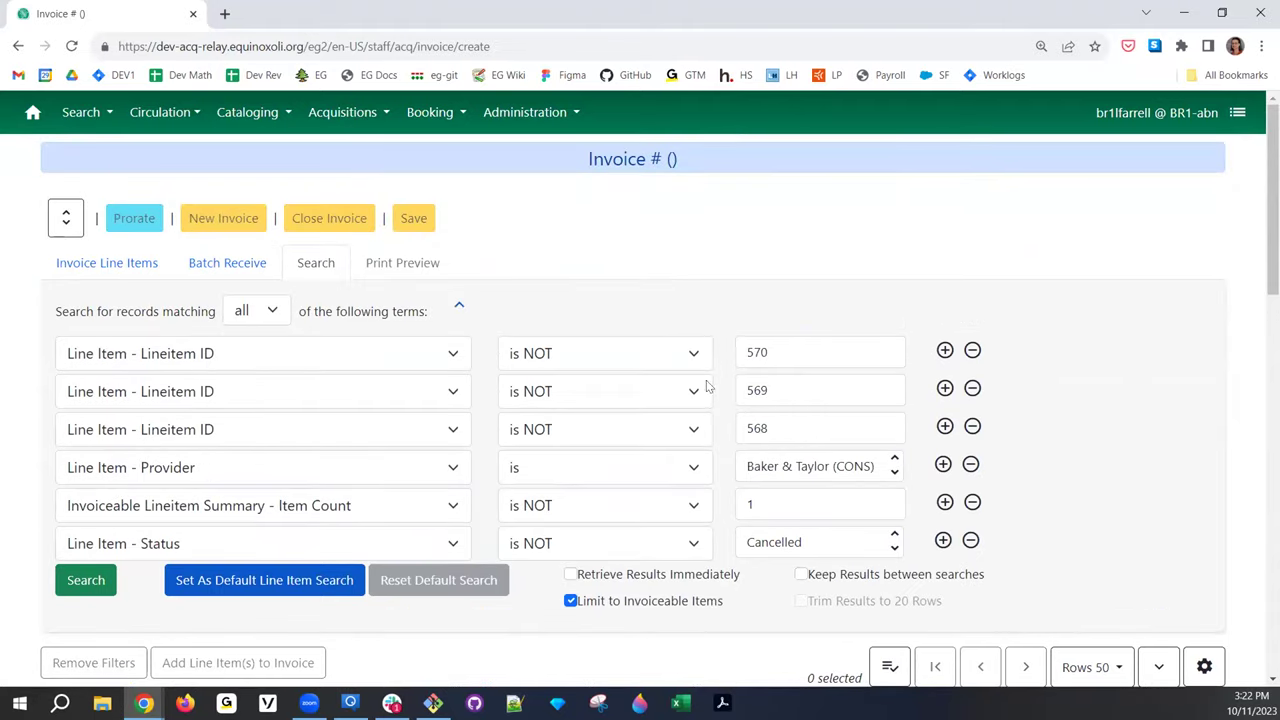
{"action": "scroll", "coordinate": [118, 565], "scroll_direction": "down", "scroll_amount": 4}
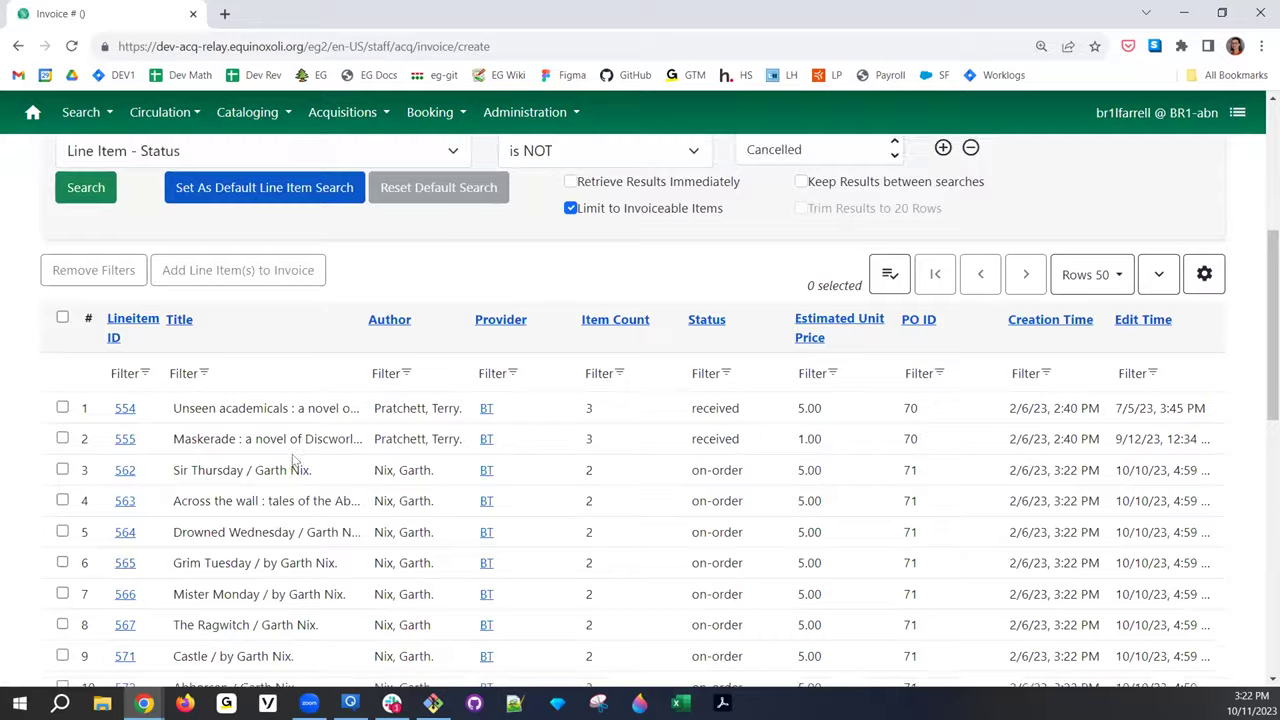
{"action": "scroll", "coordinate": [295, 462], "scroll_direction": "up", "scroll_amount": 4}
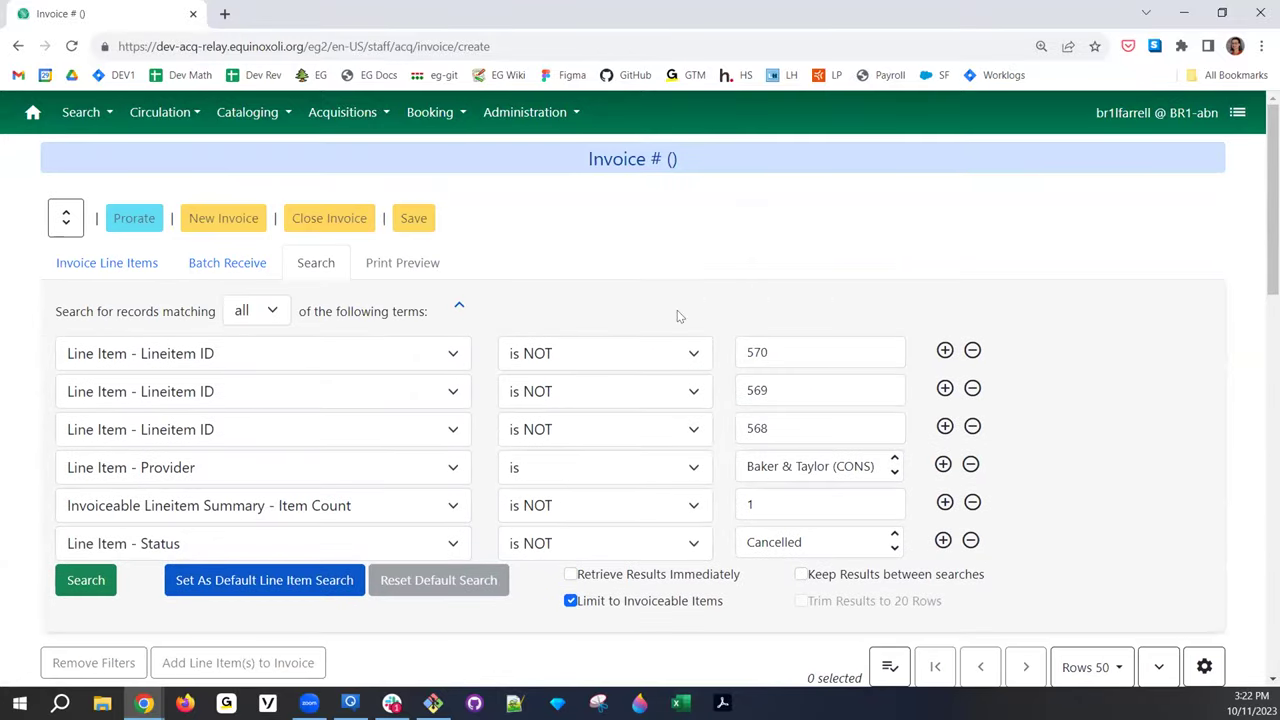
{"action": "scroll", "coordinate": [636, 459], "scroll_direction": "down", "scroll_amount": 4}
{"action": "scroll", "coordinate": [153, 549], "scroll_direction": "up", "scroll_amount": 3}
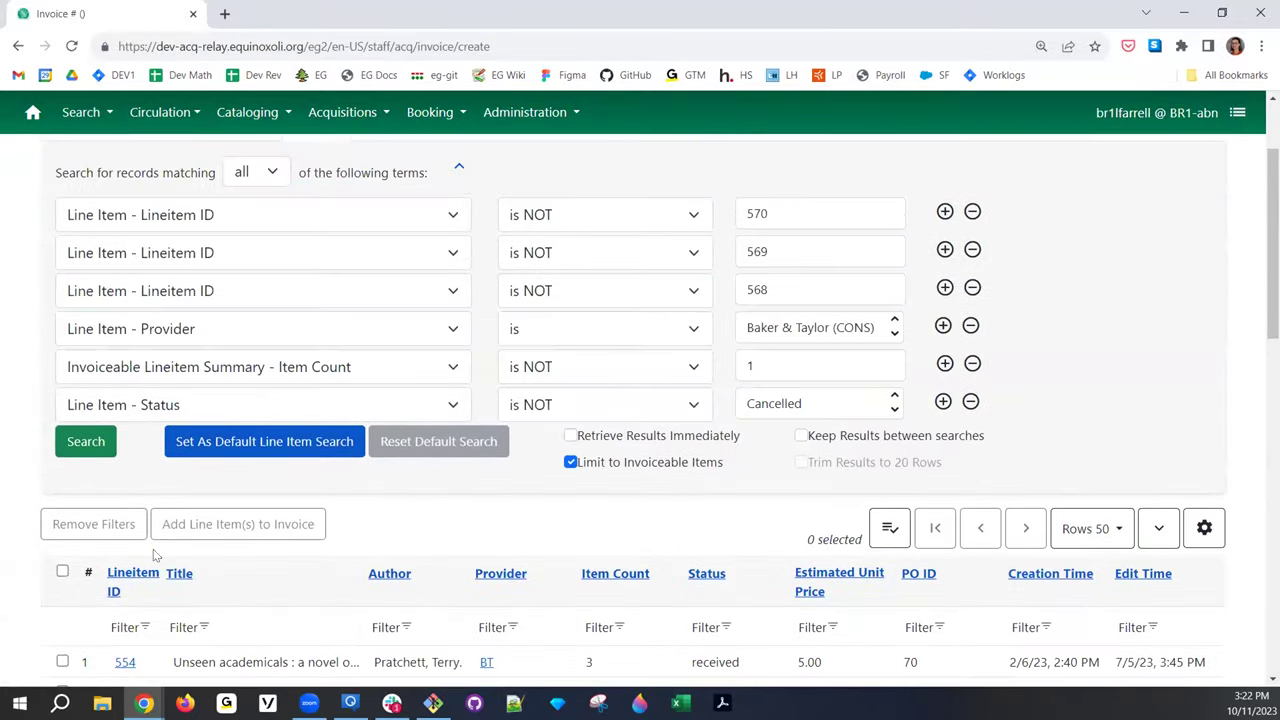
Review the line items attached to the SR ex2 invoice and their billed and paid amounts
{"action": "scroll", "coordinate": [150, 250], "scroll_direction": "up", "scroll_amount": 2}
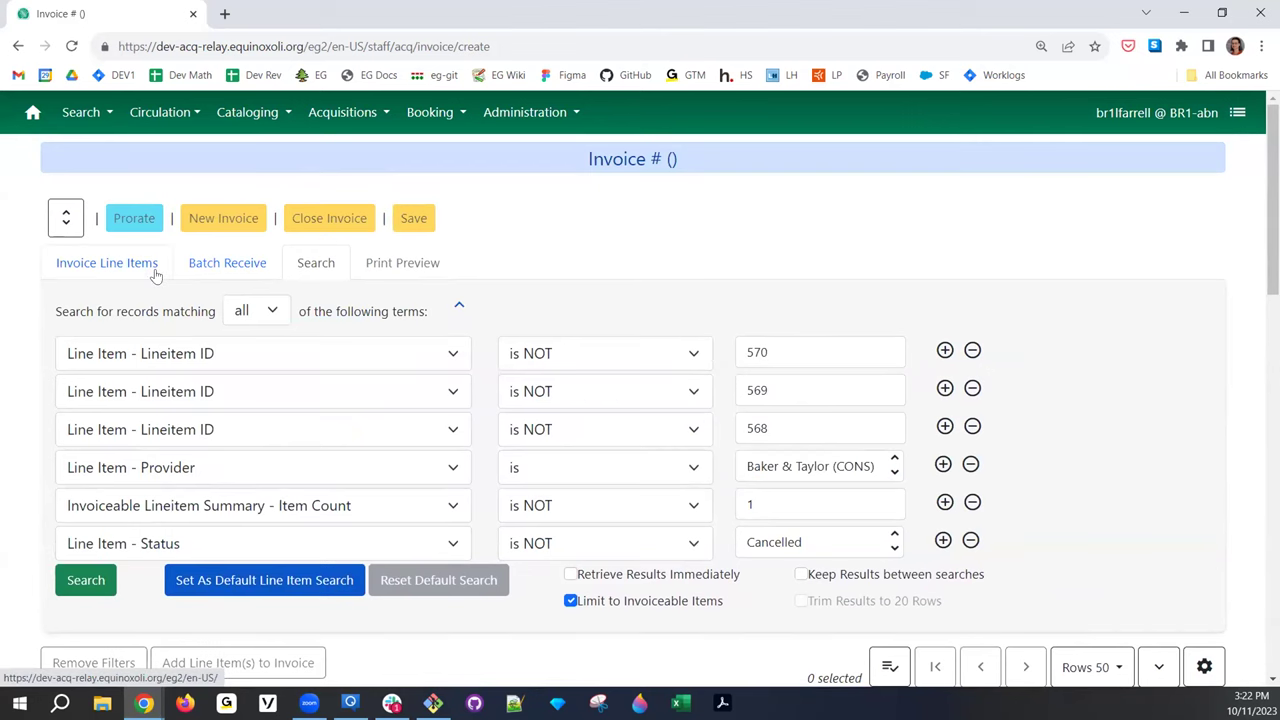
{"action": "left_click", "coordinate": [140, 263]}
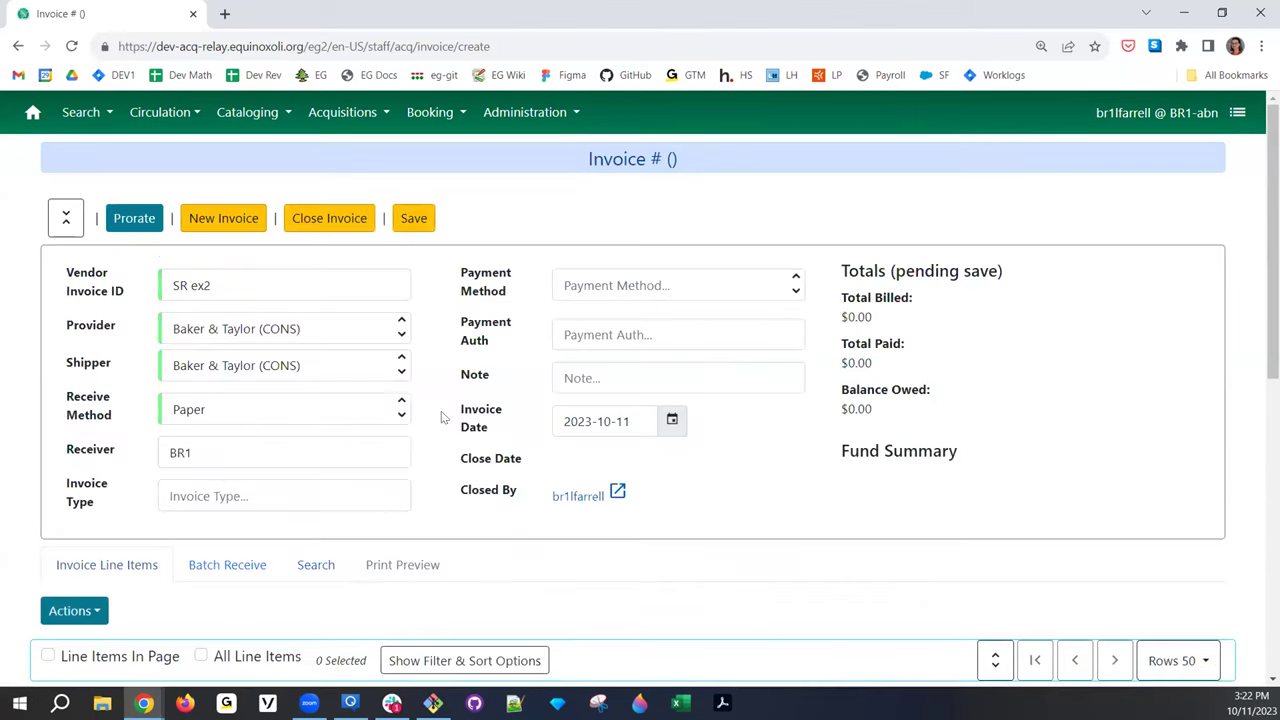
{"action": "scroll", "coordinate": [451, 404], "scroll_direction": "down", "scroll_amount": 5}
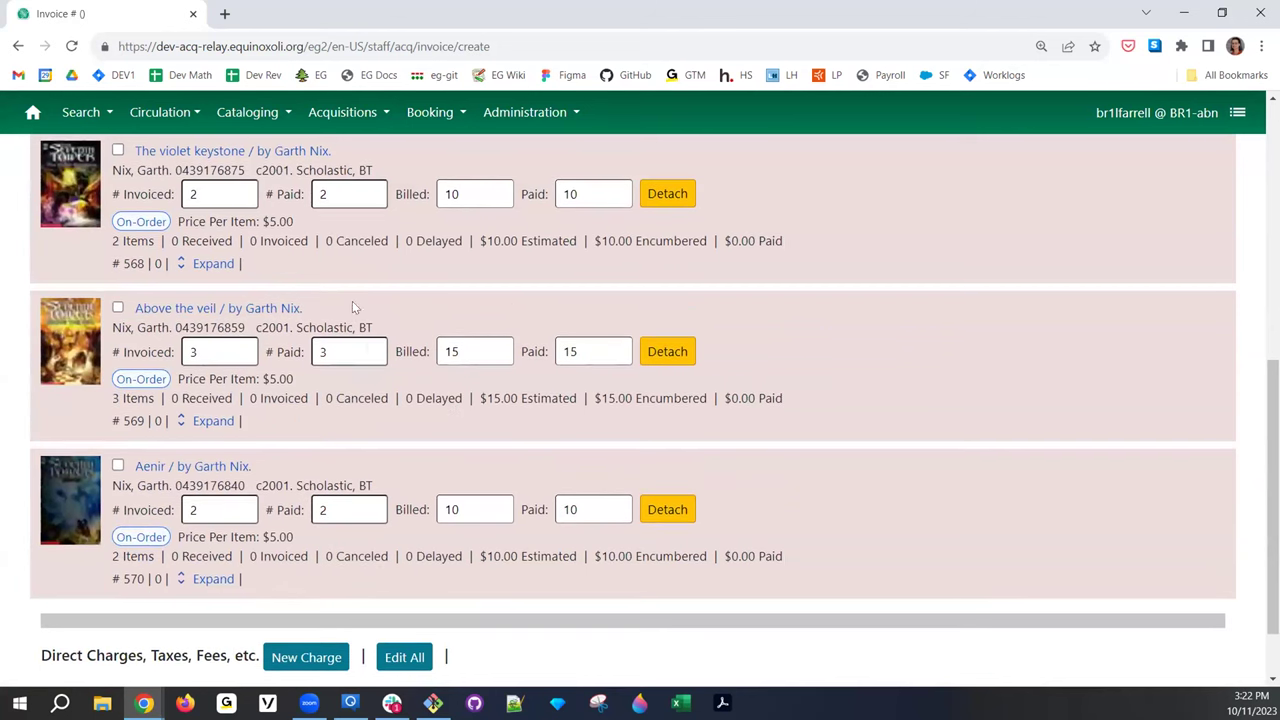
{"action": "scroll", "coordinate": [352, 301], "scroll_direction": "up", "scroll_amount": 2}
{"action": "scroll", "coordinate": [220, 301], "scroll_direction": "up", "scroll_amount": 3}
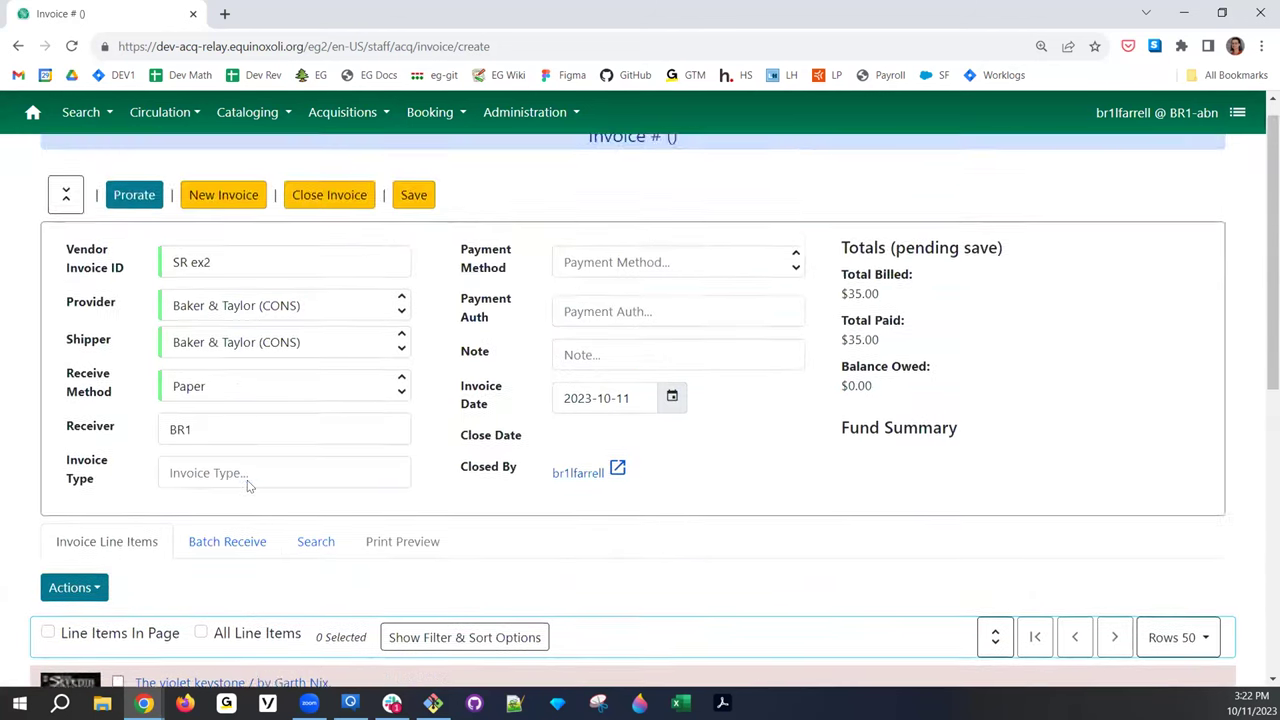
Expand all line items in the invoice's batch receive view and select The violet keystone line item
{"action": "left_click", "coordinate": [229, 428]}
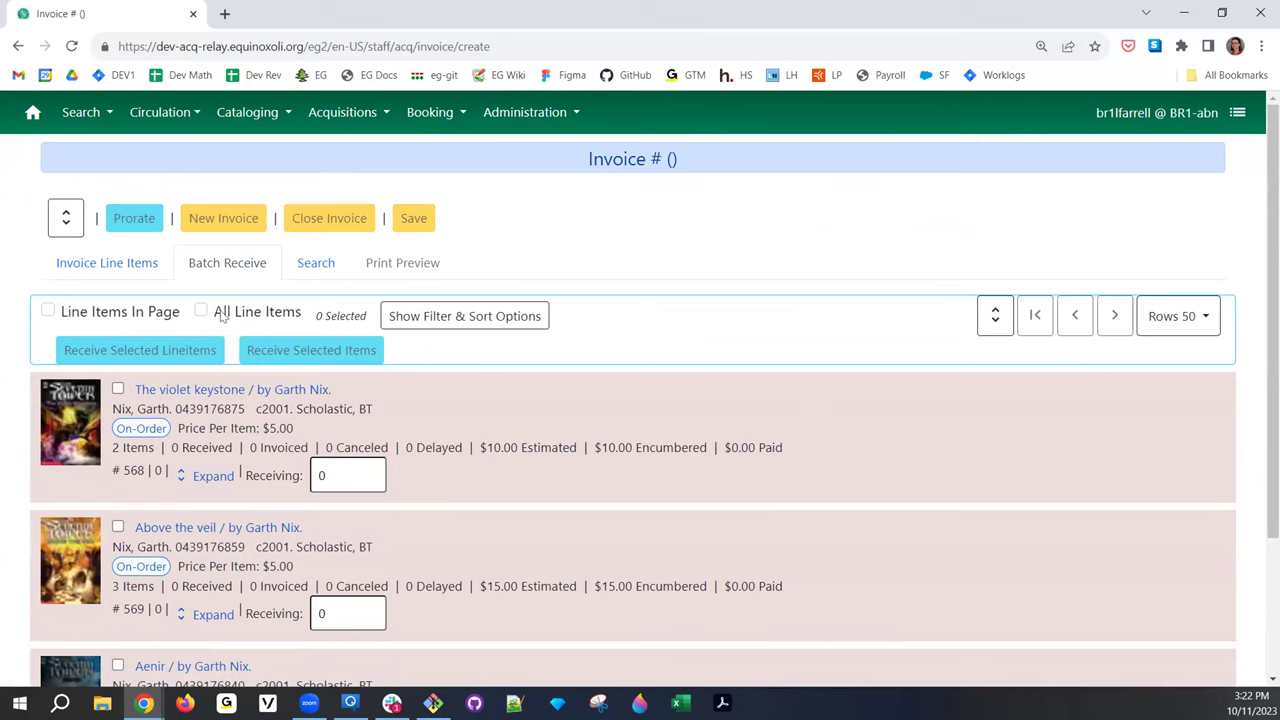
{"action": "left_click", "coordinate": [990, 320]}
{"action": "scroll", "coordinate": [512, 332], "scroll_direction": "down", "scroll_amount": 2}
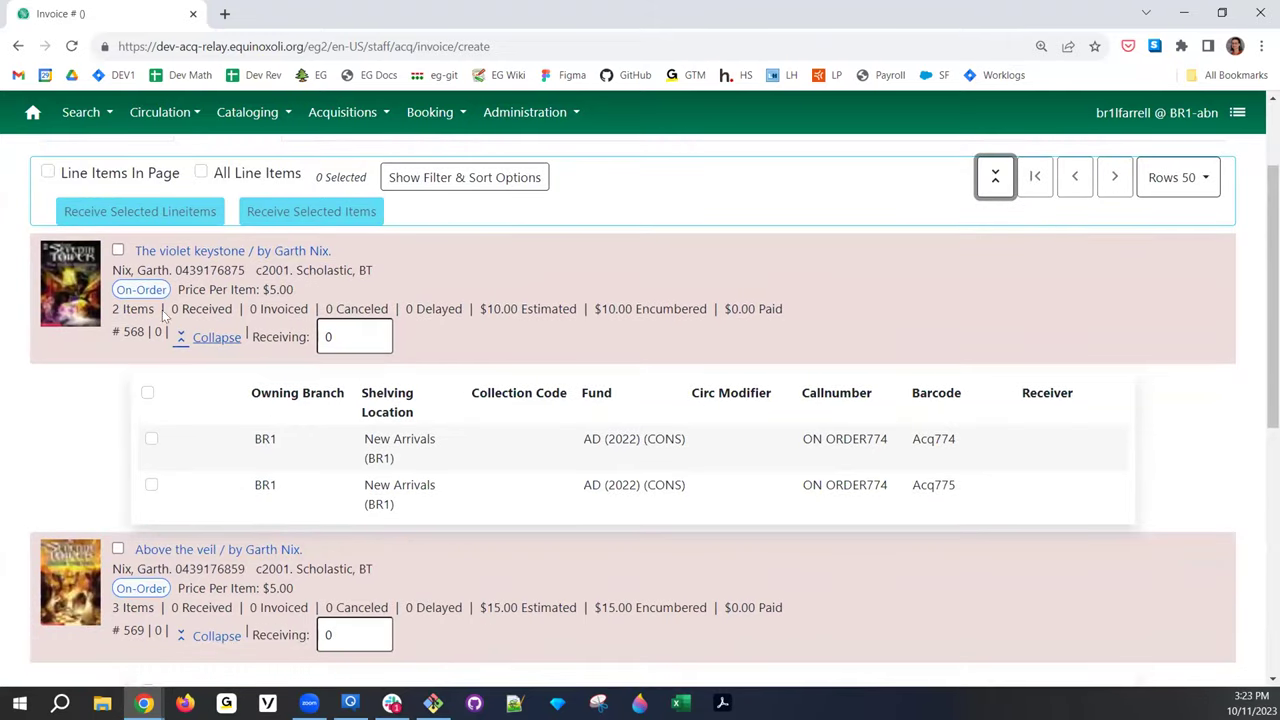
{"action": "scroll", "coordinate": [130, 330], "scroll_direction": "up", "scroll_amount": 2}
{"action": "left_click", "coordinate": [54, 311]}
{"action": "left_click", "coordinate": [50, 311]}
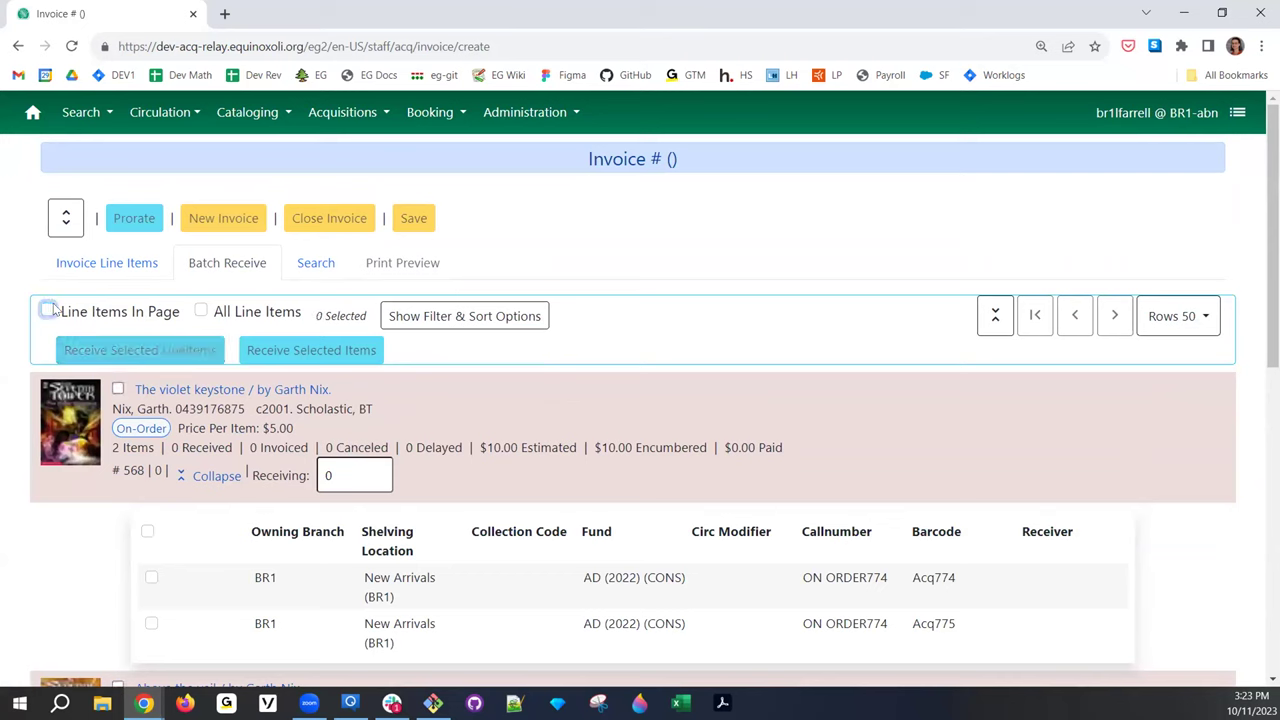
{"action": "left_click", "coordinate": [118, 389]}
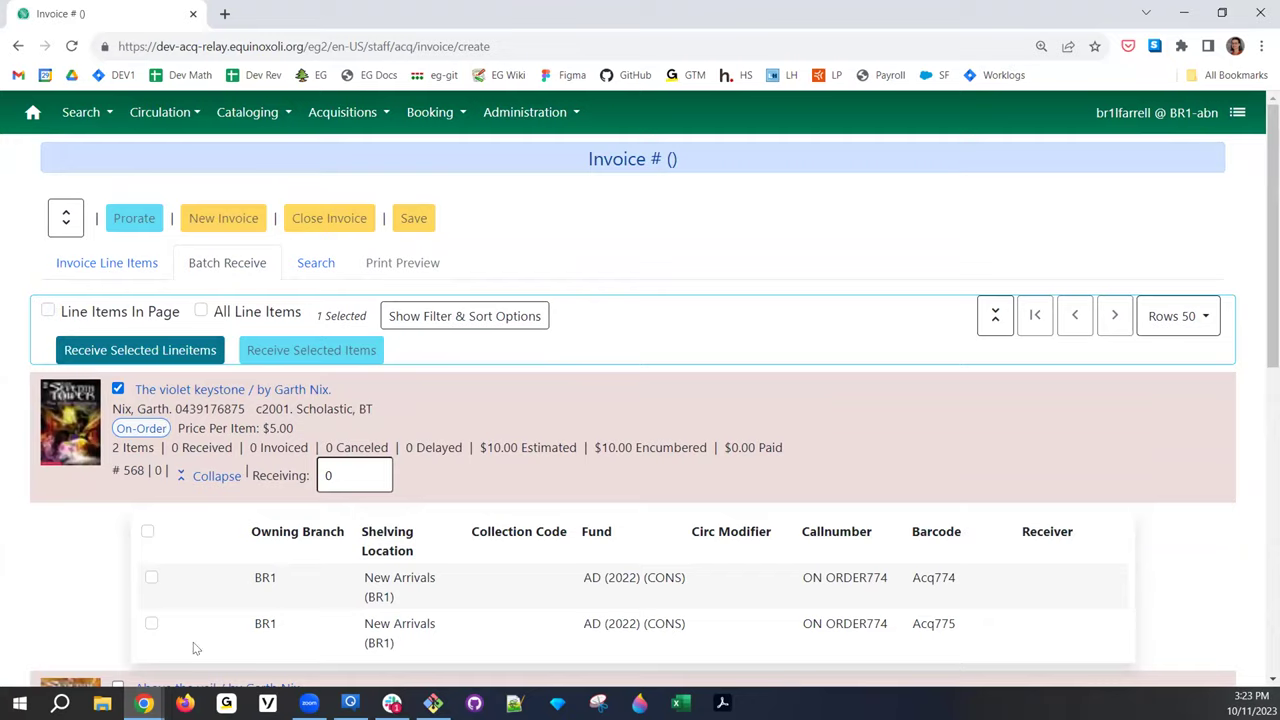
Set the receiving quantity of Above the veil to 1 and select the Aenir copy with barcode Acq779
{"action": "scroll", "coordinate": [267, 500], "scroll_direction": "down", "scroll_amount": 3}
{"action": "scroll", "coordinate": [352, 500], "scroll_direction": "down", "scroll_amount": 1}
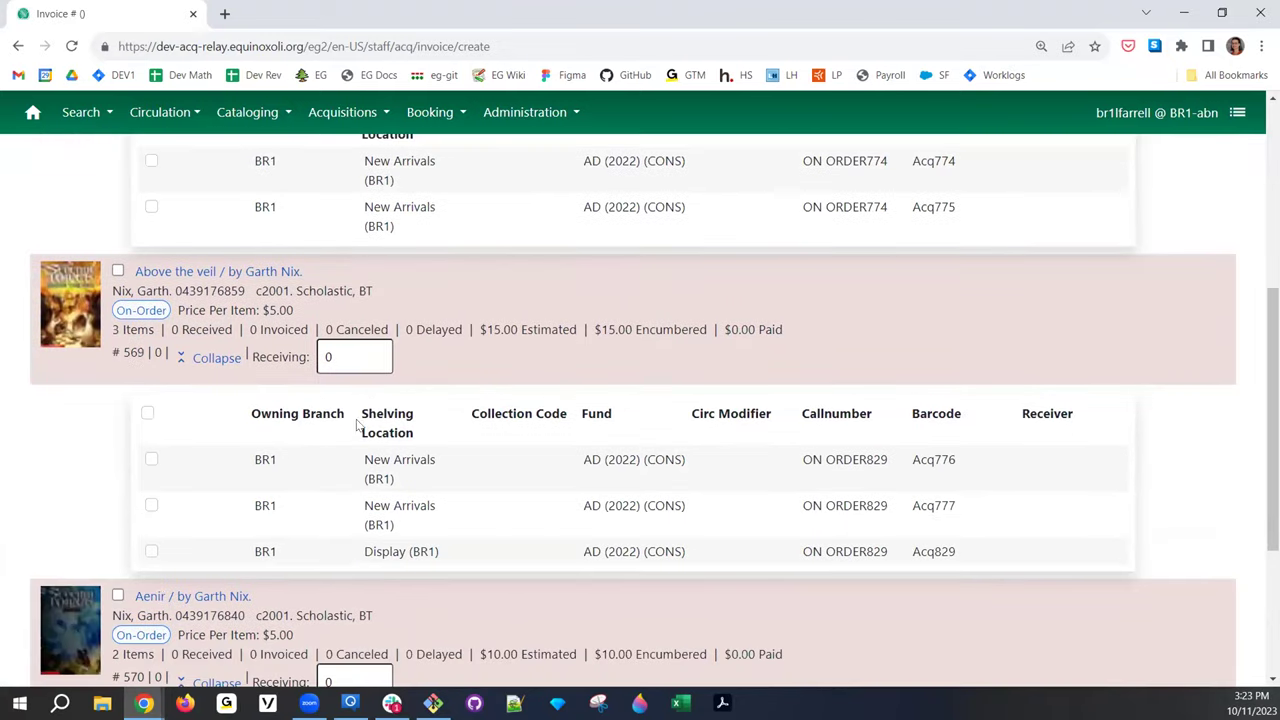
{"action": "left_click", "coordinate": [377, 351]}
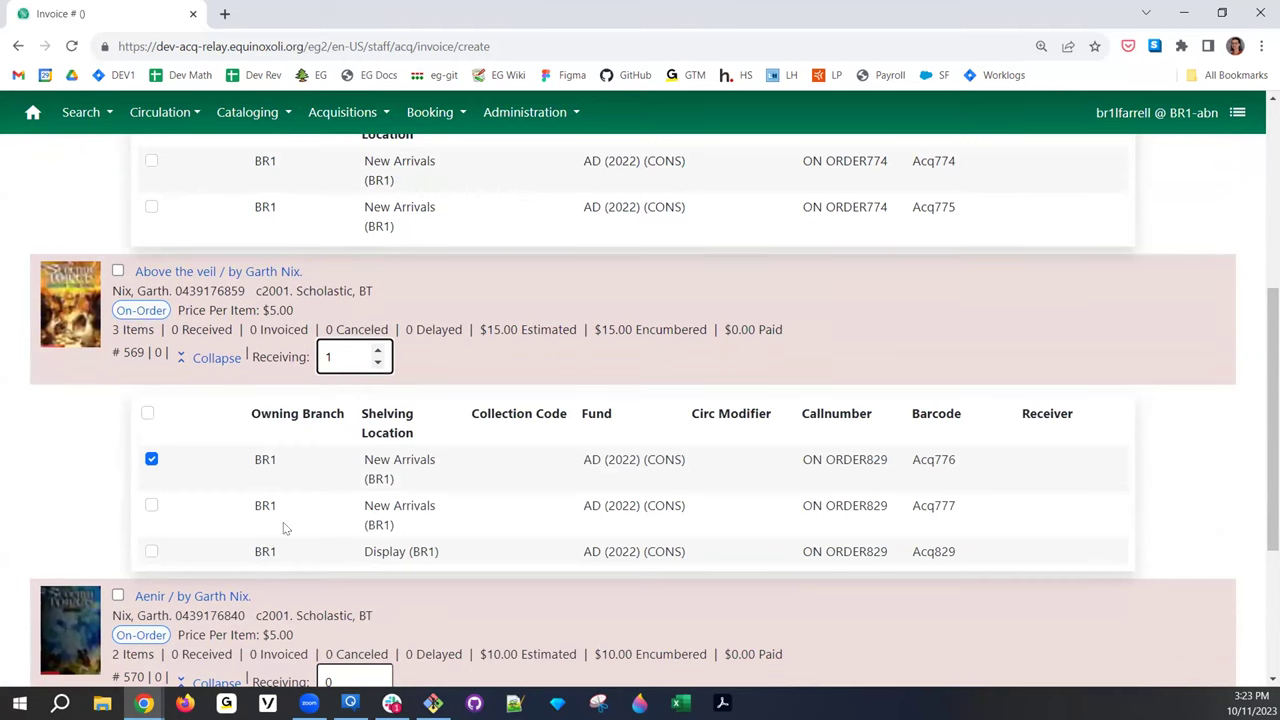
{"action": "scroll", "coordinate": [250, 500], "scroll_direction": "down", "scroll_amount": 3}
{"action": "left_click", "coordinate": [151, 555]}
{"action": "scroll", "coordinate": [432, 533], "scroll_direction": "up", "scroll_amount": 1}
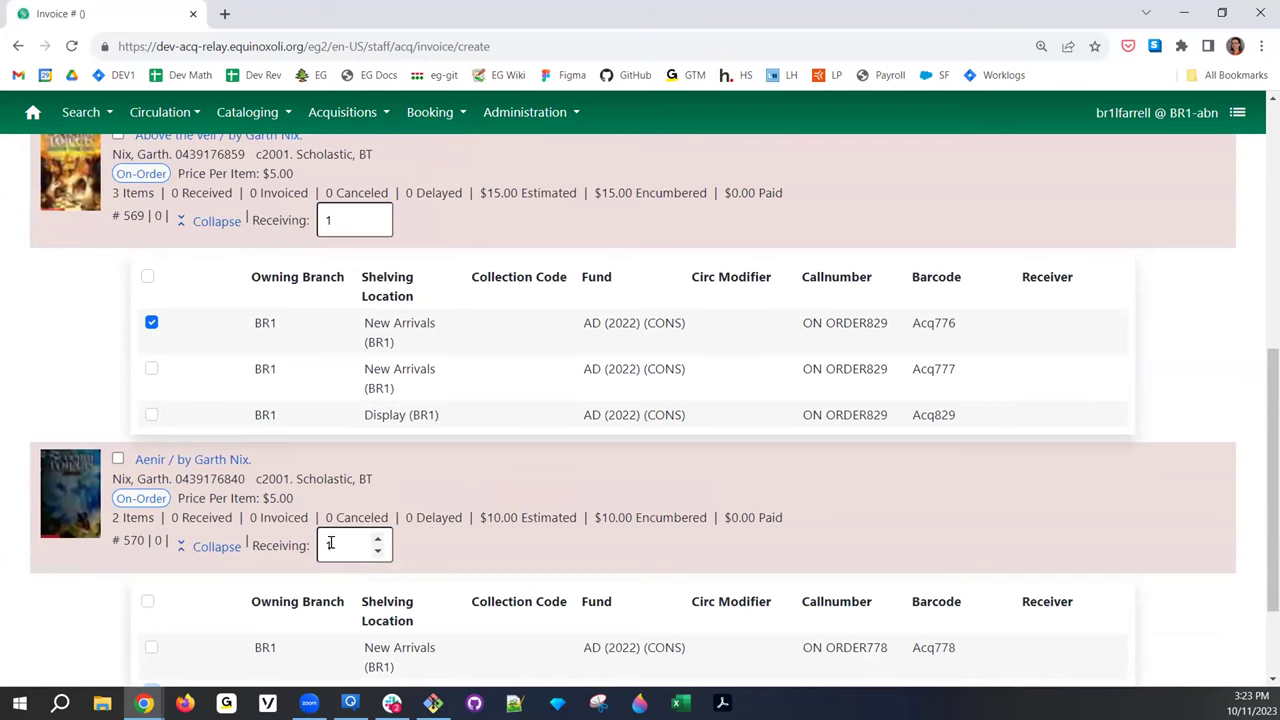
{"action": "scroll", "coordinate": [298, 459], "scroll_direction": "up", "scroll_amount": 1}
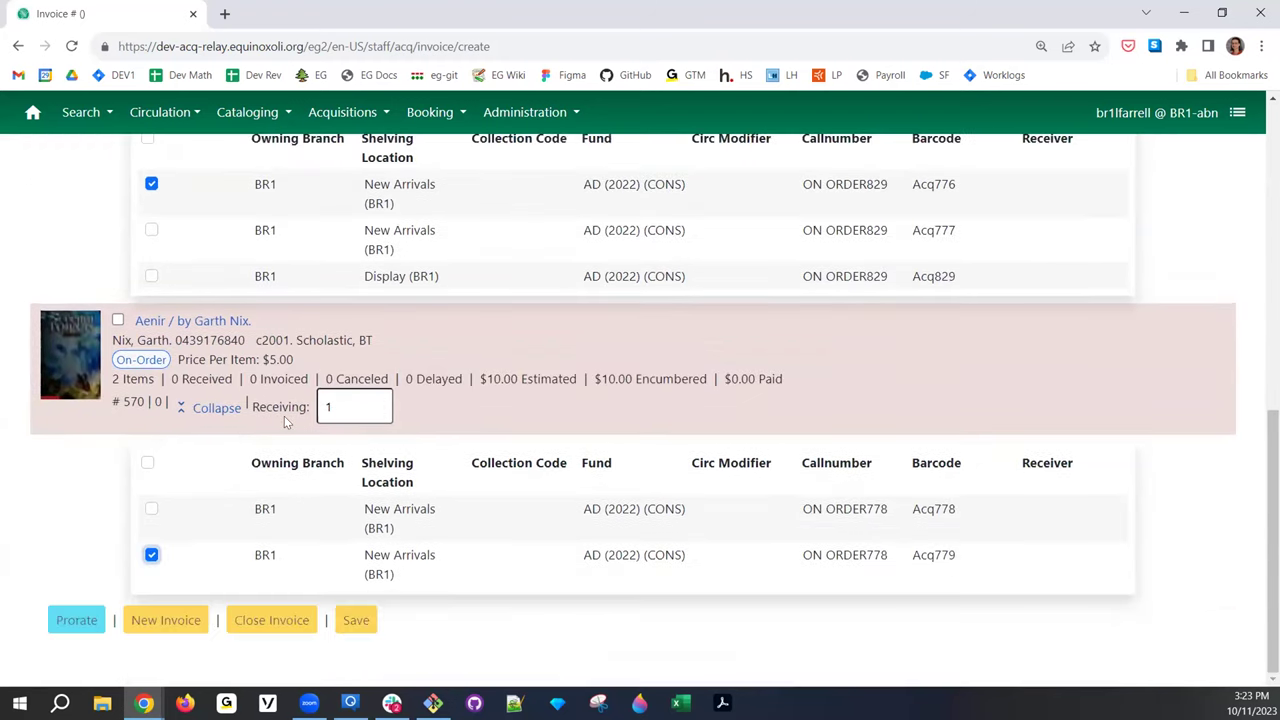
{"action": "scroll", "coordinate": [268, 395], "scroll_direction": "down", "scroll_amount": 1}
{"action": "scroll", "coordinate": [268, 395], "scroll_direction": "up", "scroll_amount": 1}
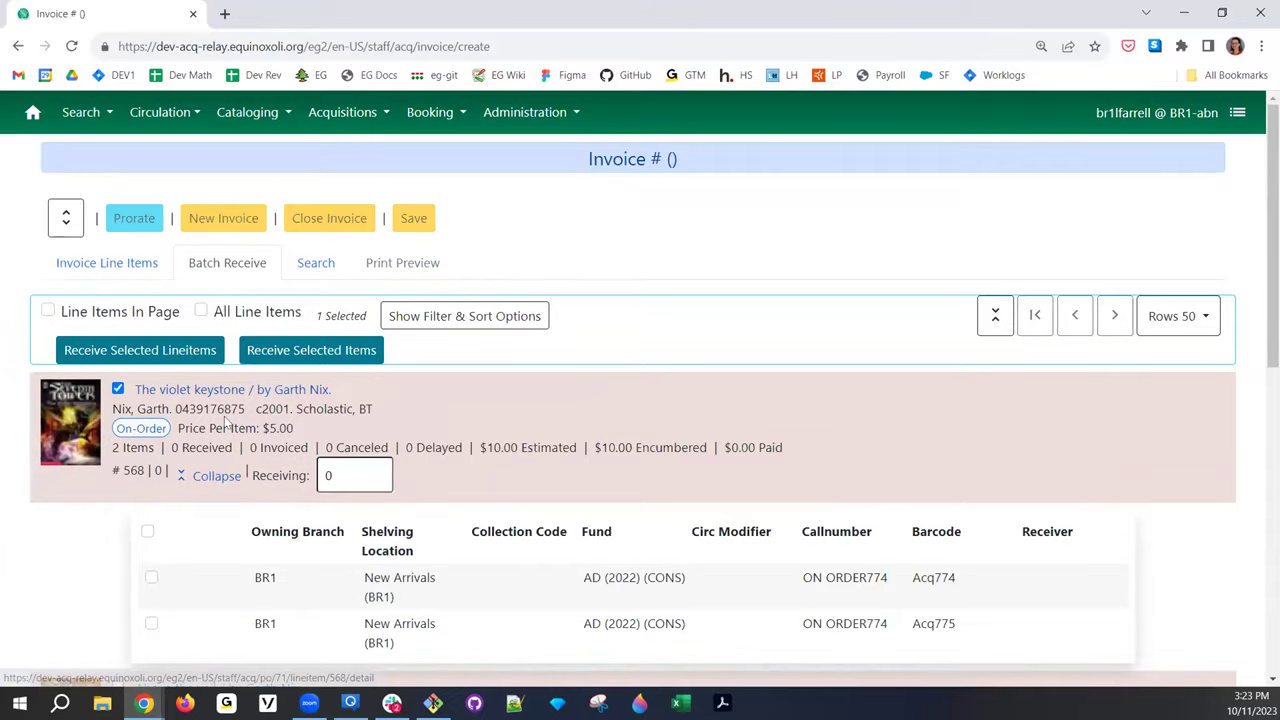
Receive the selected individual items of Above the veil and Aenir
{"action": "left_click", "coordinate": [257, 352]}
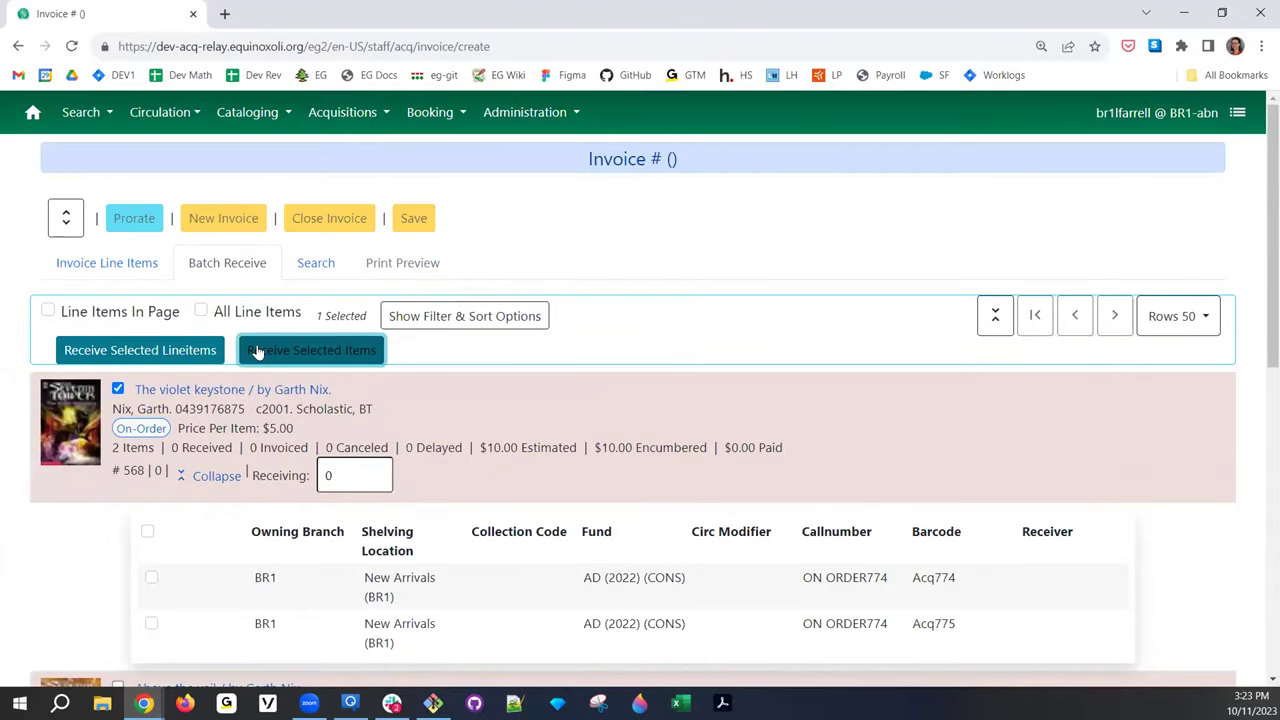
{"action": "scroll", "coordinate": [135, 388], "scroll_direction": "down", "scroll_amount": 1}
{"action": "scroll", "coordinate": [137, 383], "scroll_direction": "down", "scroll_amount": 3}
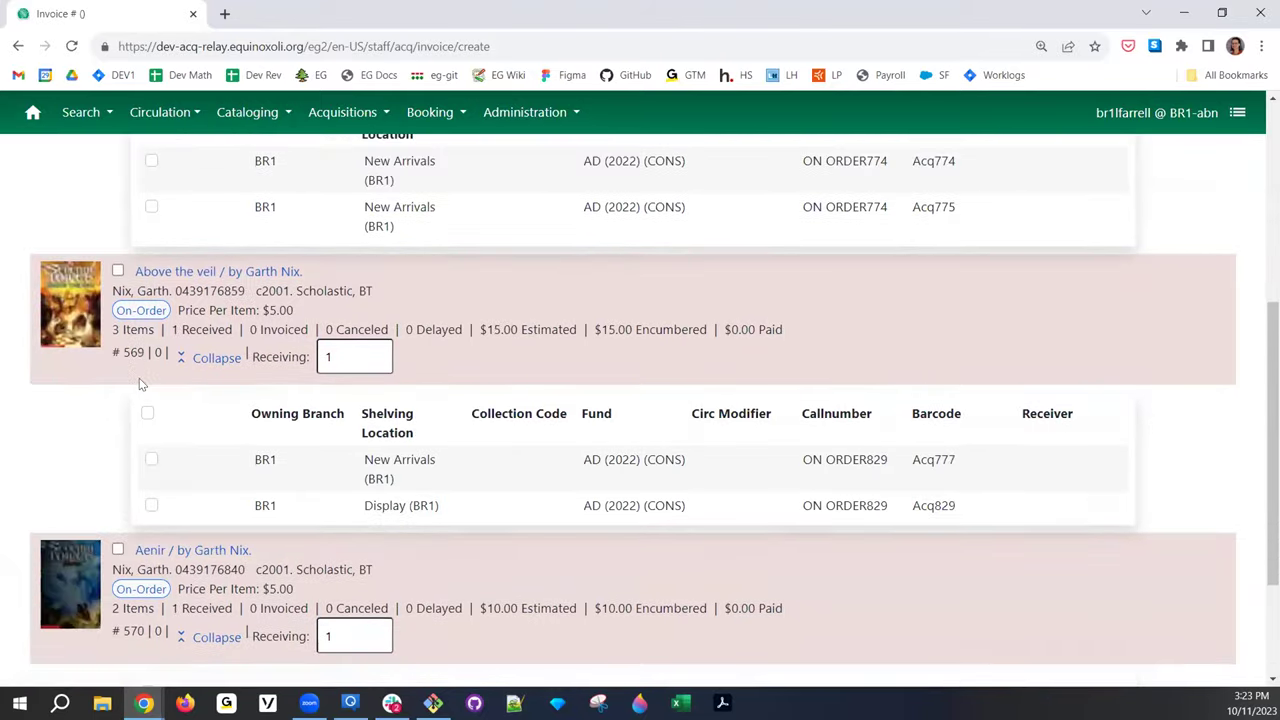
{"action": "scroll", "coordinate": [131, 363], "scroll_direction": "up", "scroll_amount": 4}
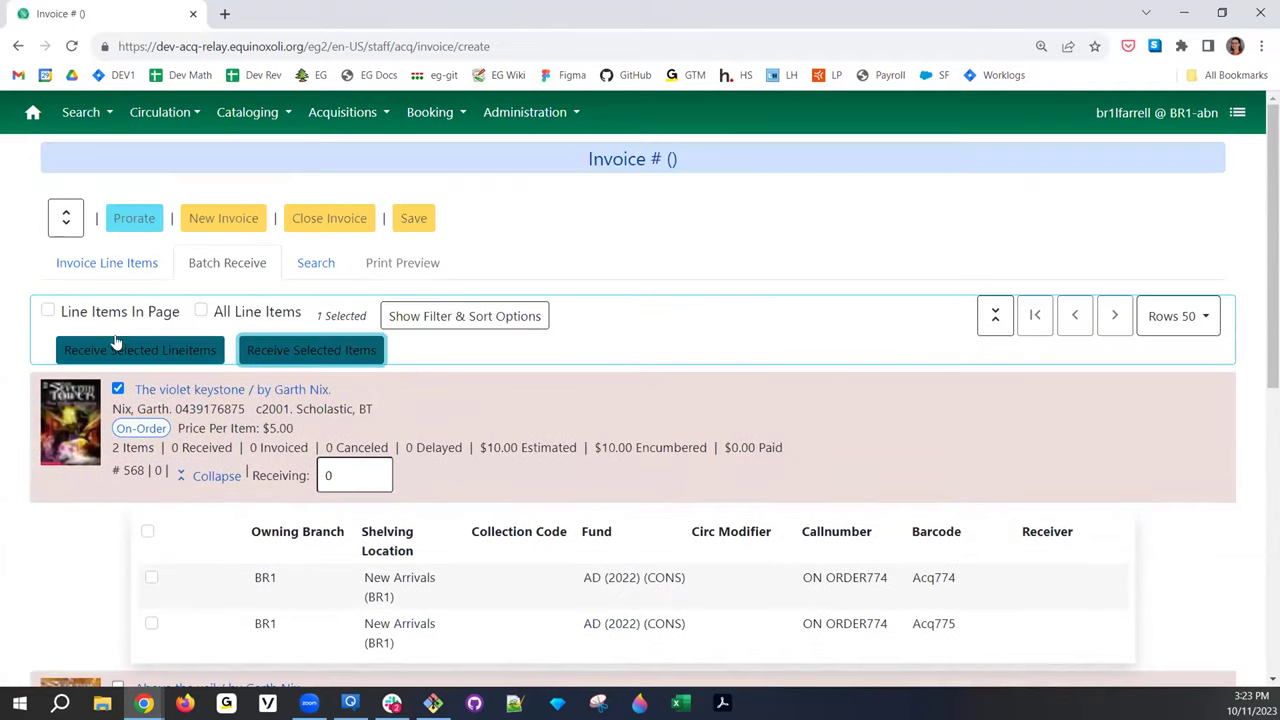
Check the received counts of Above the veil and Aenir among the invoice line items
{"action": "left_click", "coordinate": [107, 262]}
{"action": "scroll", "coordinate": [297, 436], "scroll_direction": "down", "scroll_amount": 4}
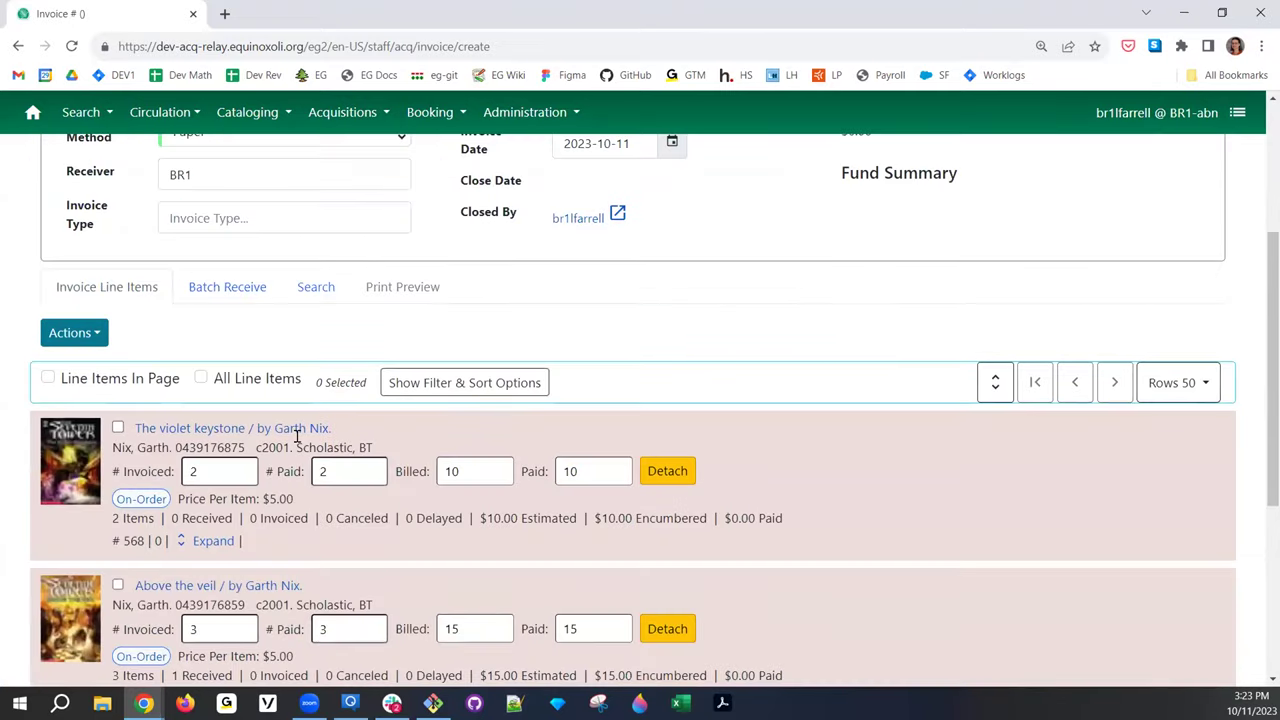
{"action": "scroll", "coordinate": [200, 380], "scroll_direction": "down", "scroll_amount": 2}
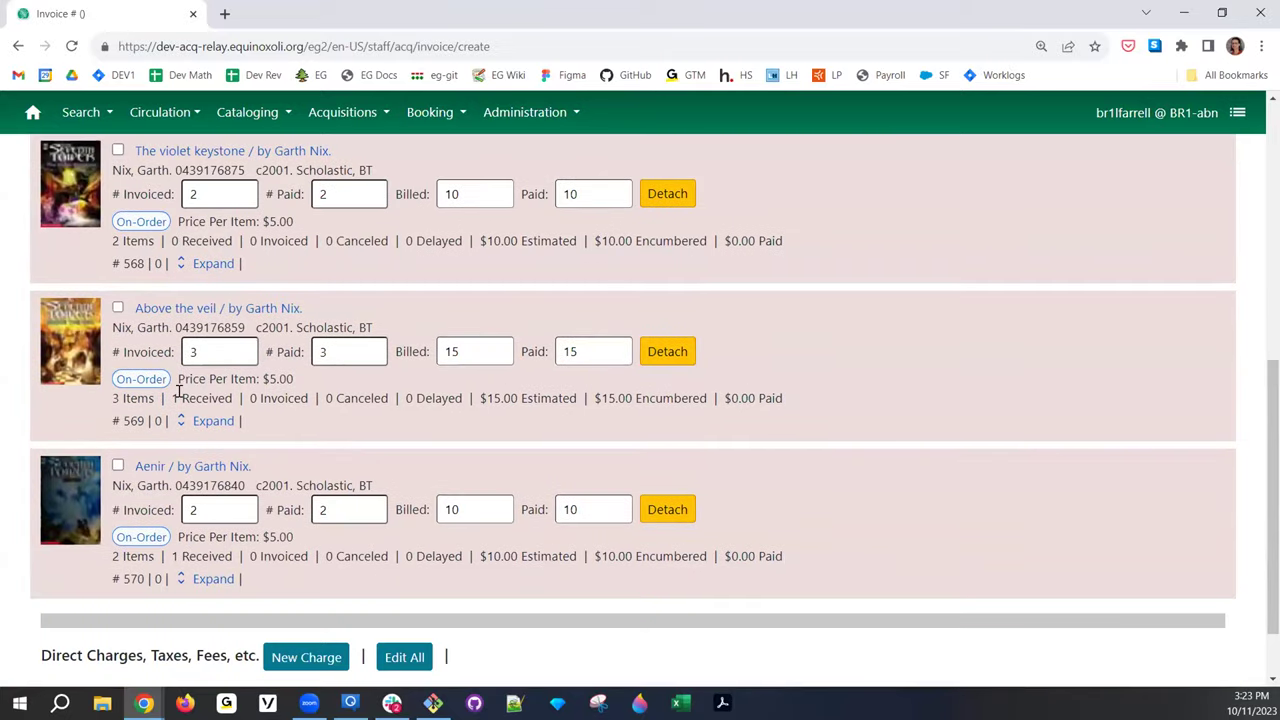
{"action": "scroll", "coordinate": [225, 310], "scroll_direction": "up", "scroll_amount": 3}
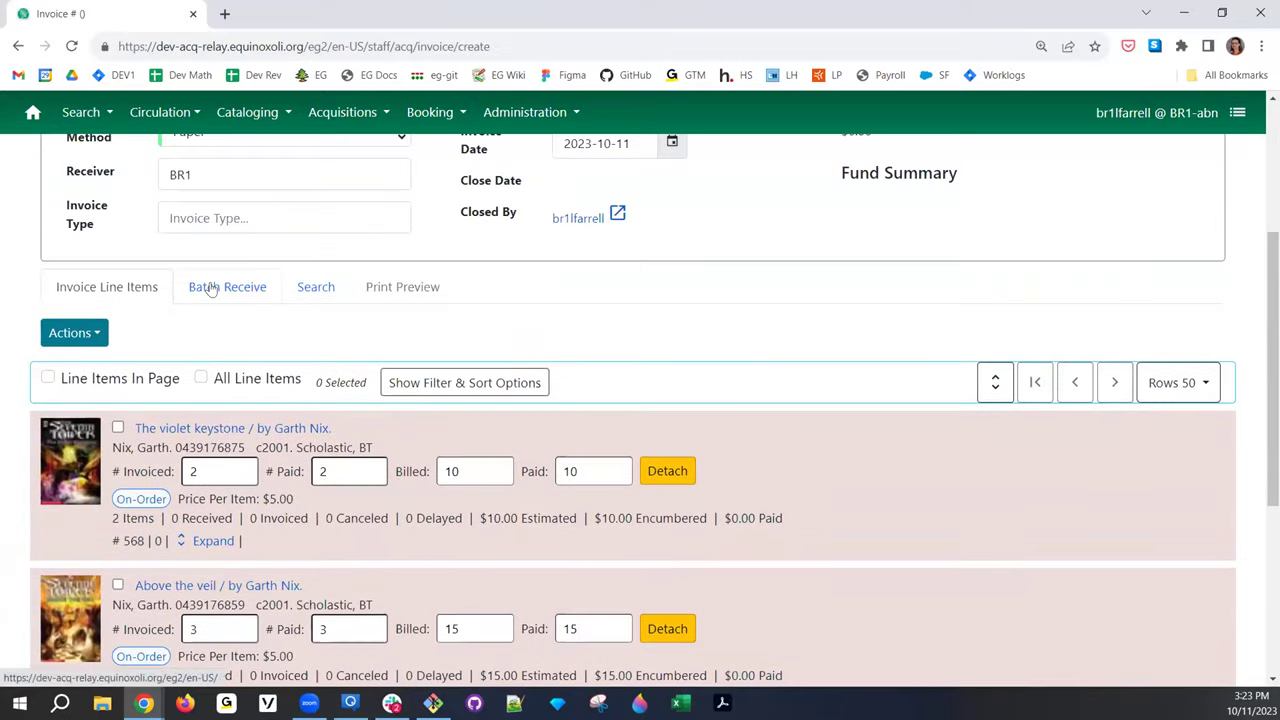
Batch receive the entire line item for The violet keystone
{"action": "left_click", "coordinate": [210, 287]}
{"action": "left_click", "coordinate": [118, 388]}
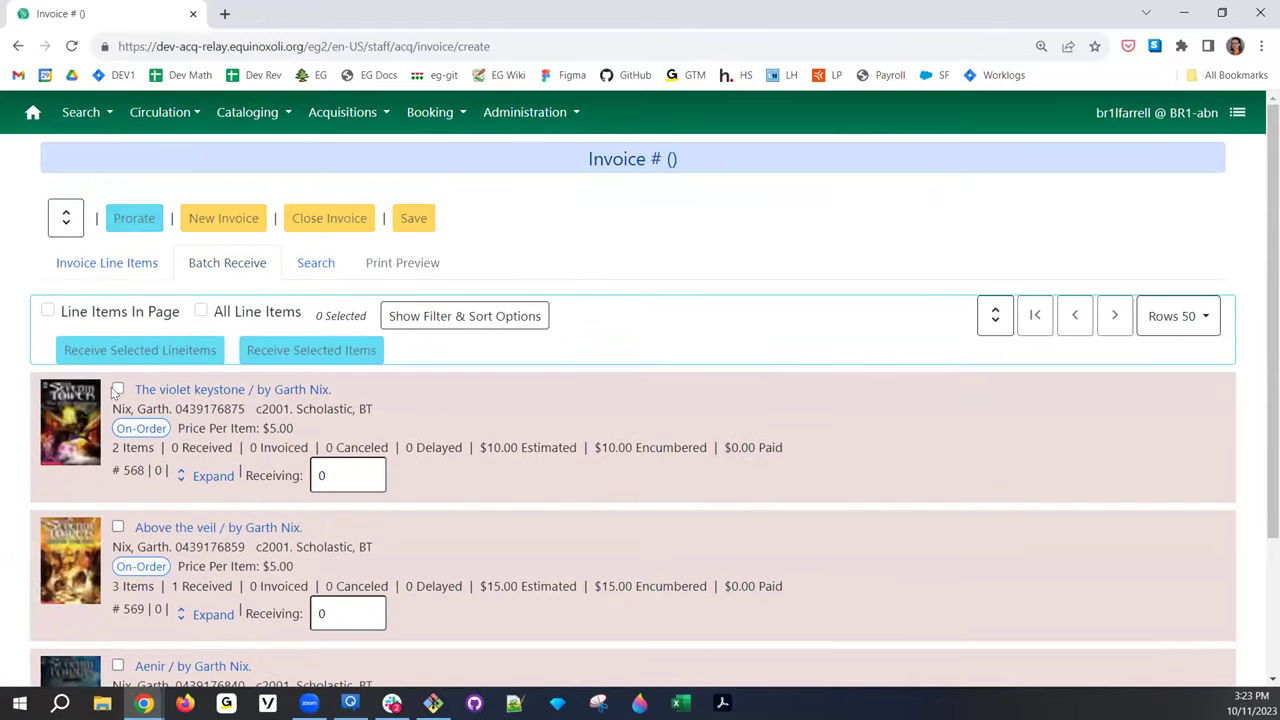
{"action": "left_click", "coordinate": [157, 350]}
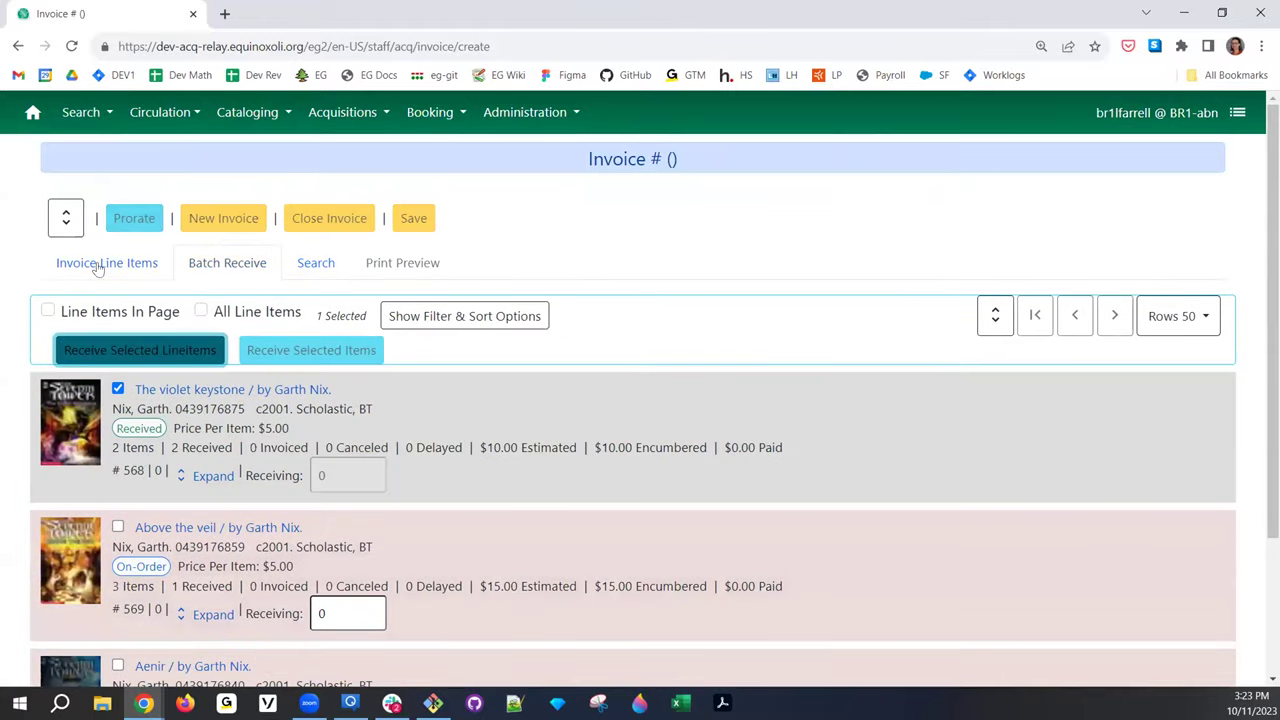
Compare the received counts of all three titles in the invoice line items
{"action": "left_click", "coordinate": [62, 236]}
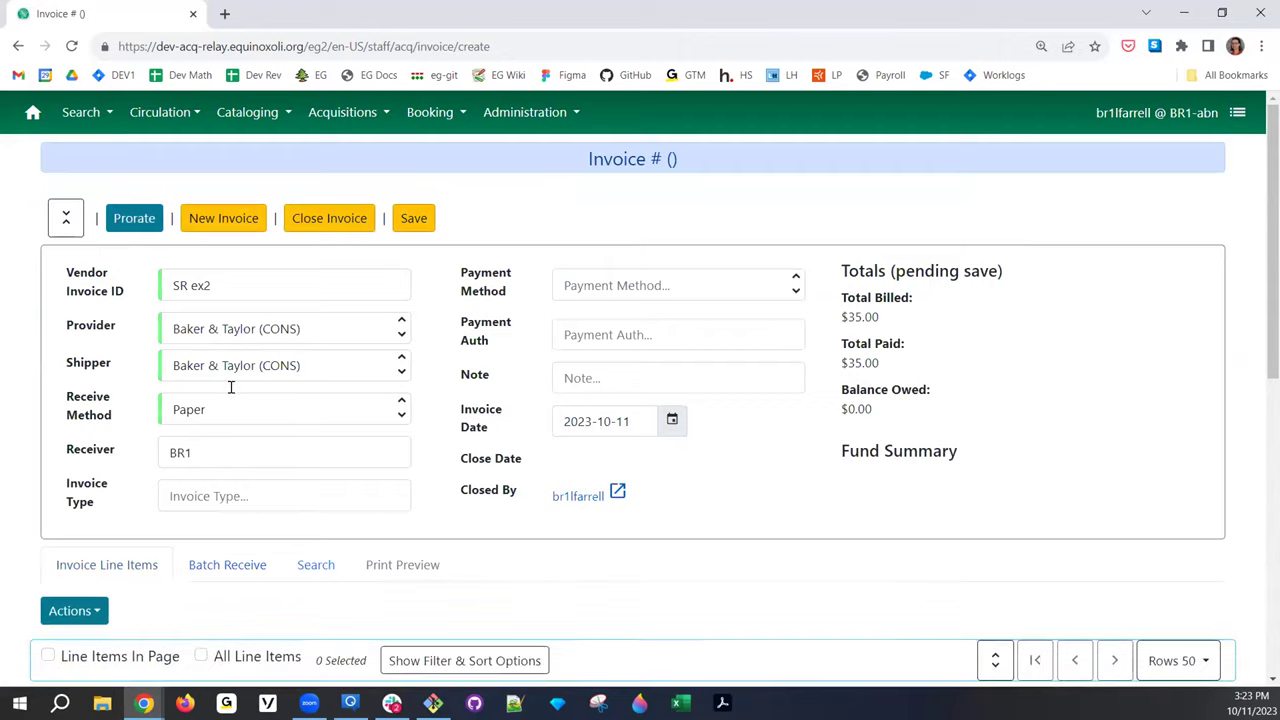
{"action": "scroll", "coordinate": [268, 497], "scroll_direction": "down", "scroll_amount": 3}
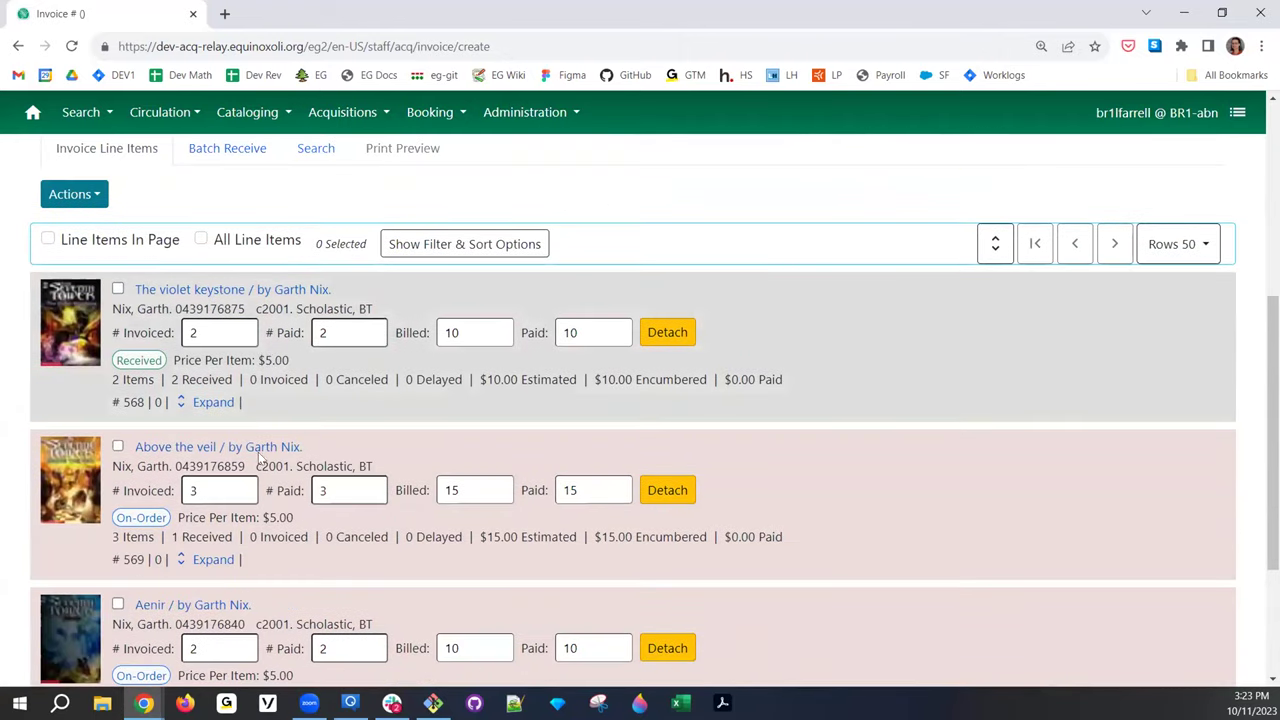
{"action": "left_click_drag", "start_coordinate": [112, 379], "coordinate": [292, 390]}
{"action": "left_click_drag", "start_coordinate": [171, 537], "coordinate": [232, 538]}
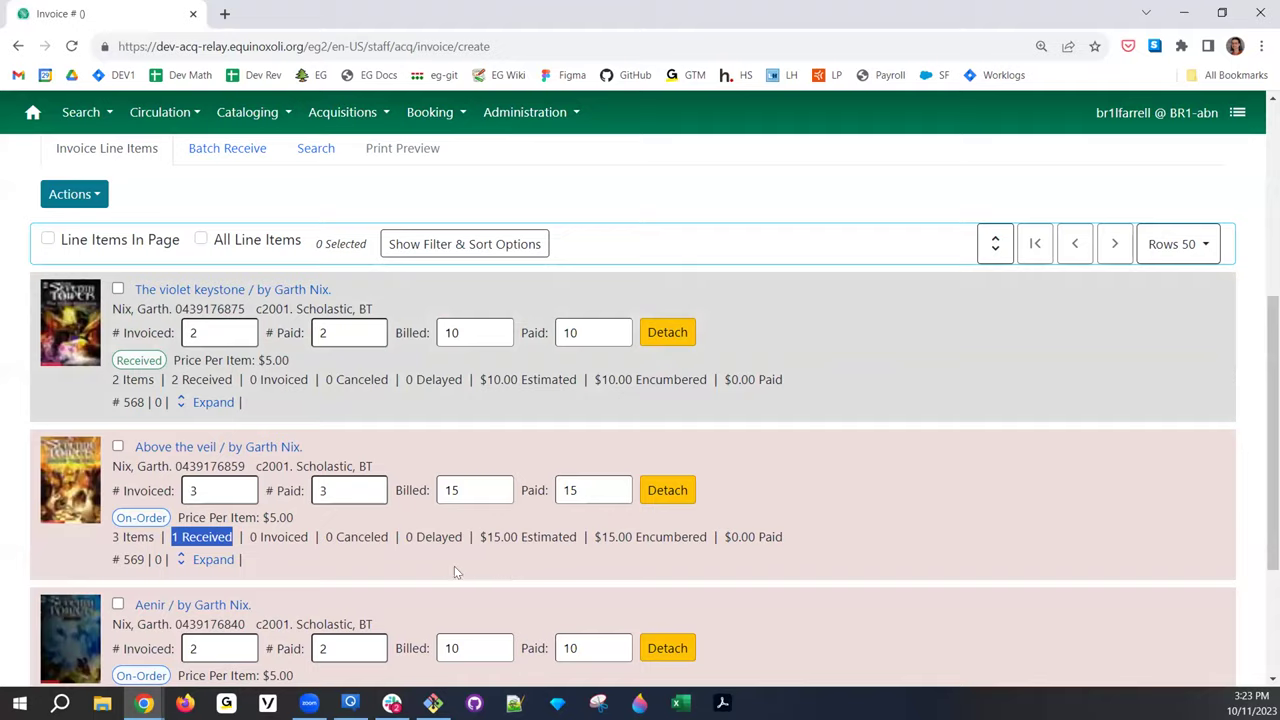
{"action": "scroll", "coordinate": [454, 570], "scroll_direction": "down", "scroll_amount": 2}
{"action": "left_click_drag", "start_coordinate": [163, 556], "coordinate": [242, 556]}
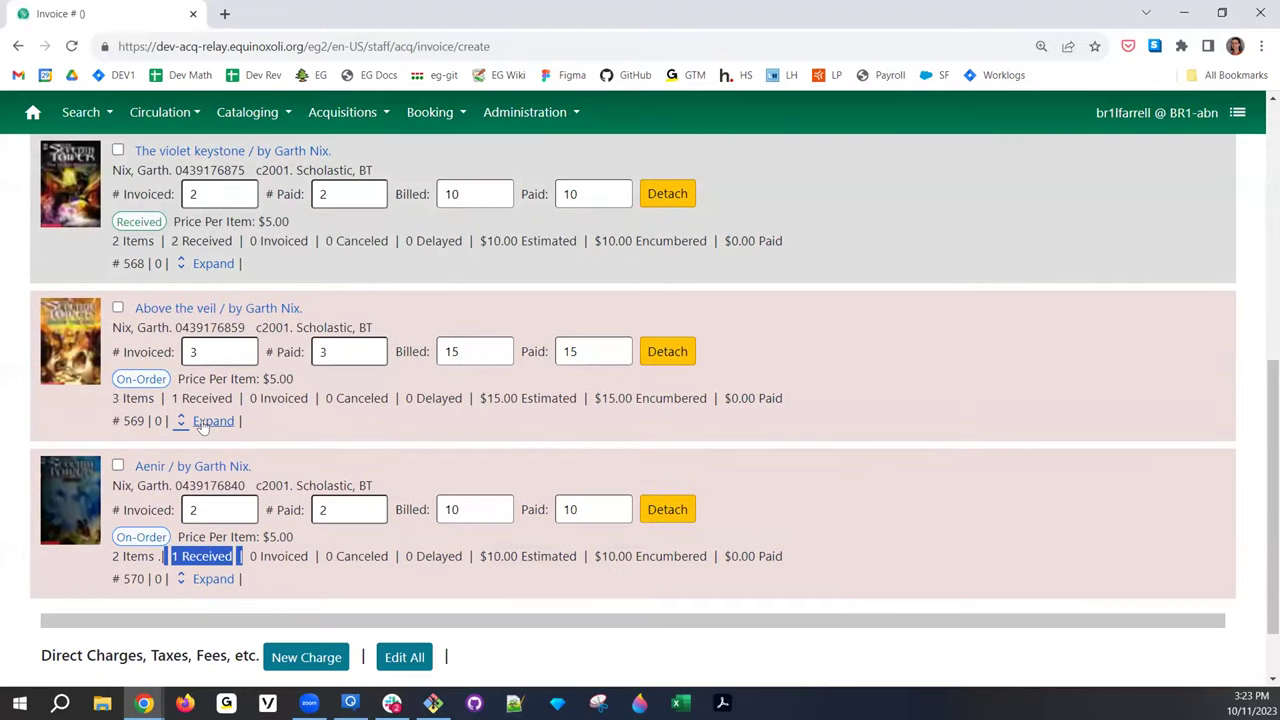
Expand the copy details of Above the veil and Aenir on the invoice to examine which copies list a receiver
{"action": "left_click", "coordinate": [202, 423]}
{"action": "scroll", "coordinate": [210, 460], "scroll_direction": "down", "scroll_amount": 2}
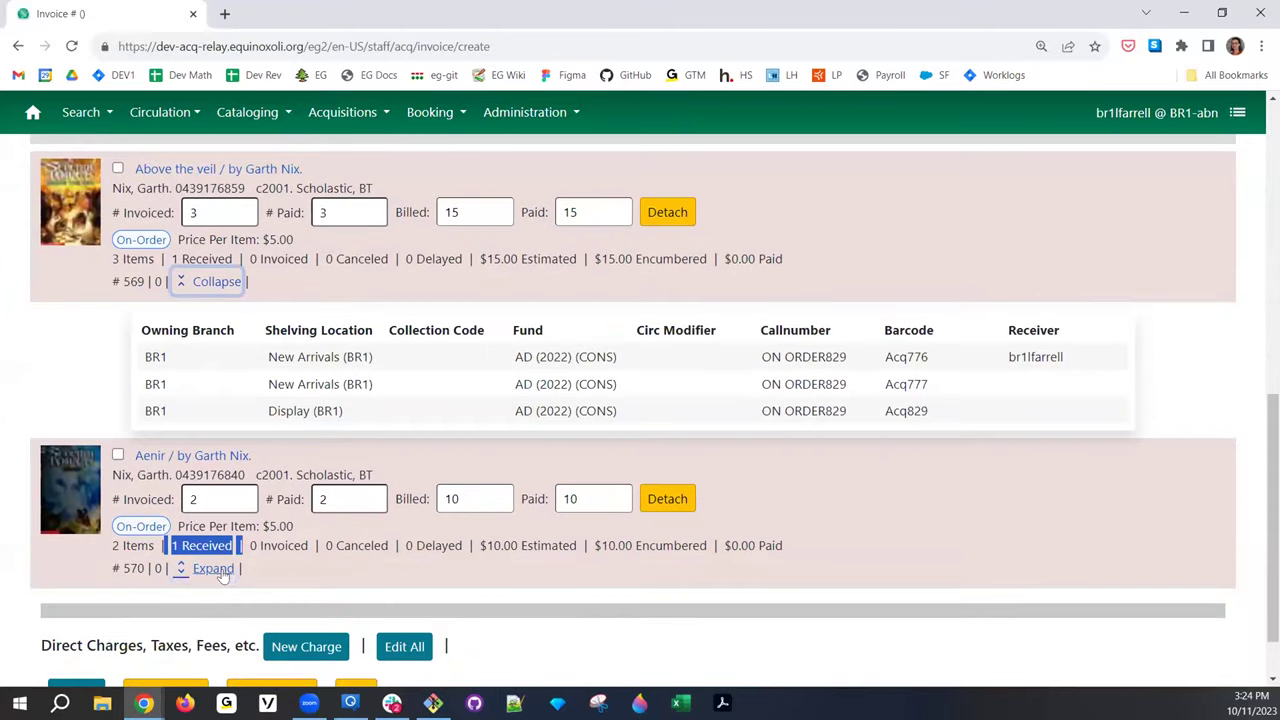
{"action": "left_click", "coordinate": [218, 570]}
{"action": "scroll", "coordinate": [394, 497], "scroll_direction": "down", "scroll_amount": 2}
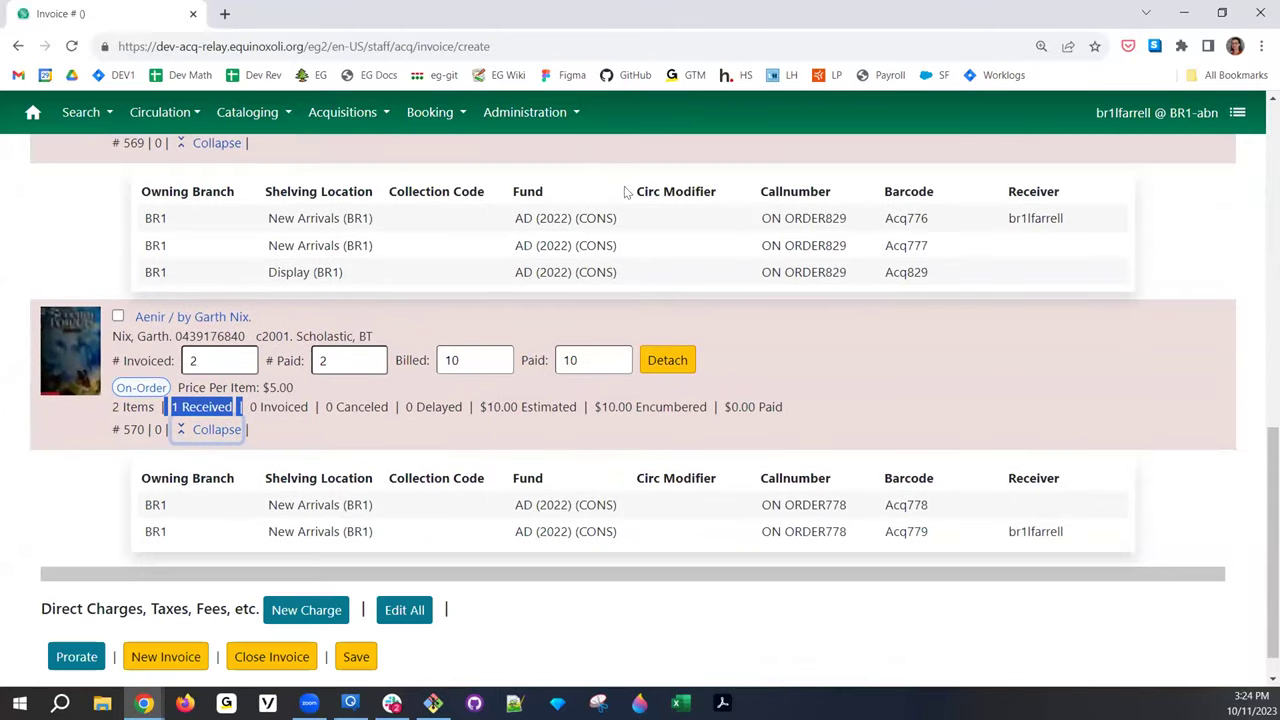
{"action": "left_click_drag", "start_coordinate": [127, 529], "coordinate": [1079, 540]}
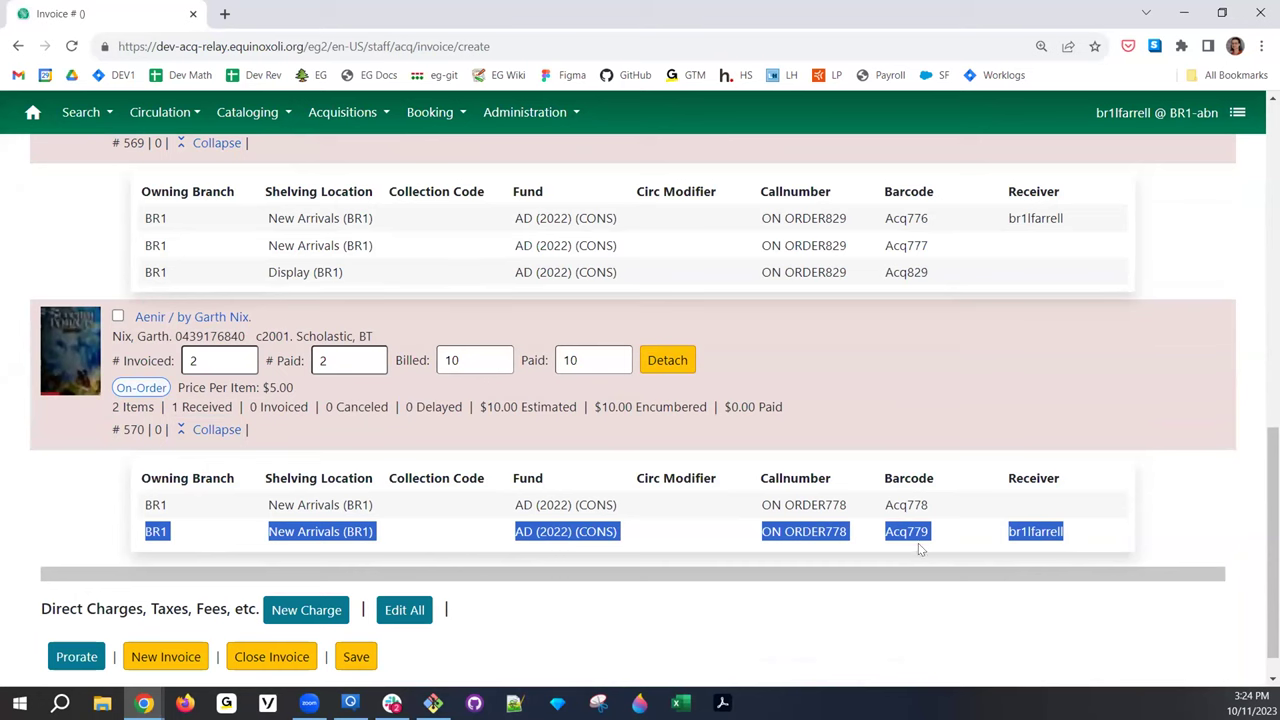
{"action": "left_click", "coordinate": [362, 505]}
{"action": "scroll", "coordinate": [340, 495], "scroll_direction": "up", "scroll_amount": 2}
{"action": "scroll", "coordinate": [338, 483], "scroll_direction": "up", "scroll_amount": 3}
{"action": "scroll", "coordinate": [131, 534], "scroll_direction": "down", "scroll_amount": 1}
{"action": "scroll", "coordinate": [131, 534], "scroll_direction": "up", "scroll_amount": 1}
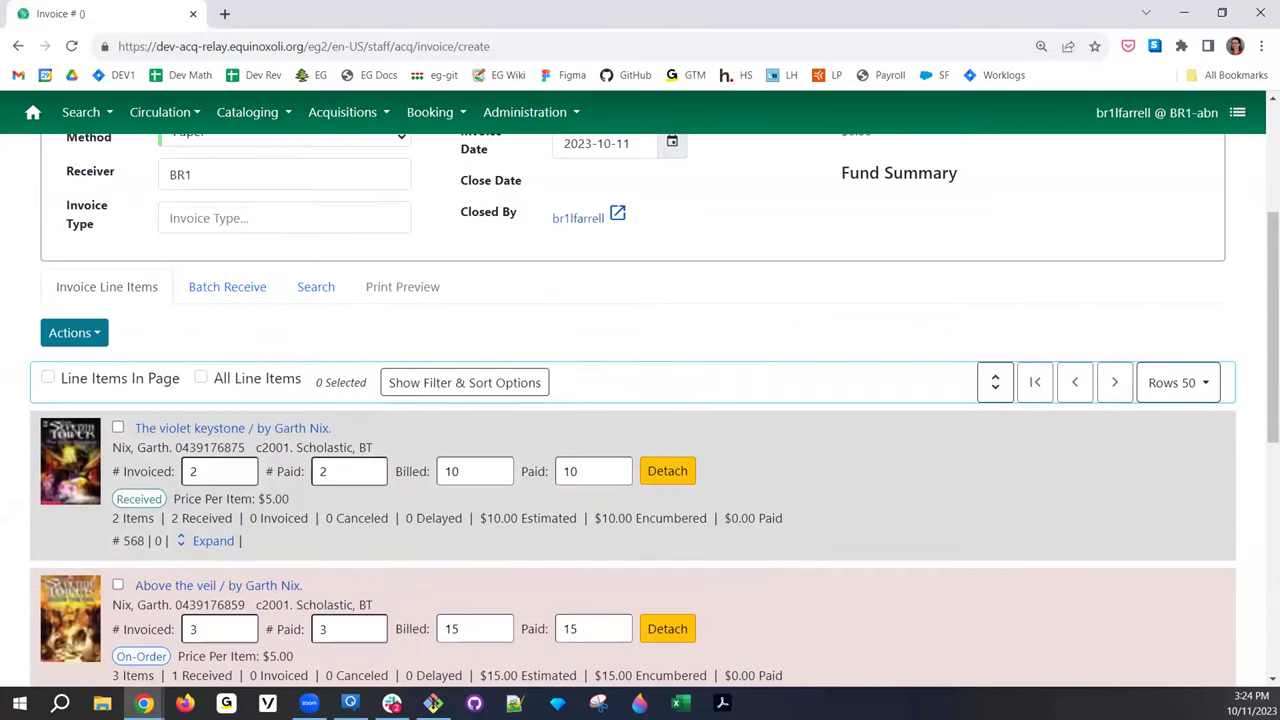
{"action": "scroll", "coordinate": [452, 509], "scroll_direction": "up", "scroll_amount": 3}
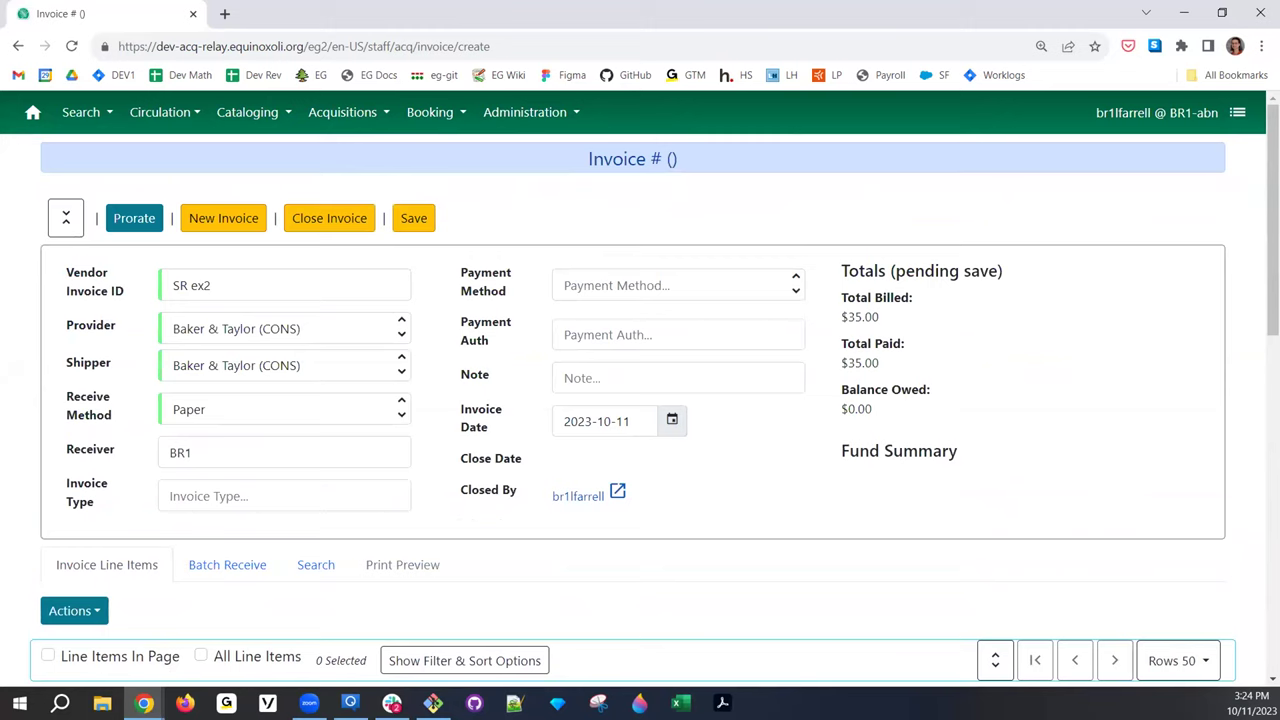
{"action": "scroll", "coordinate": [605, 320], "scroll_direction": "down", "scroll_amount": 4}
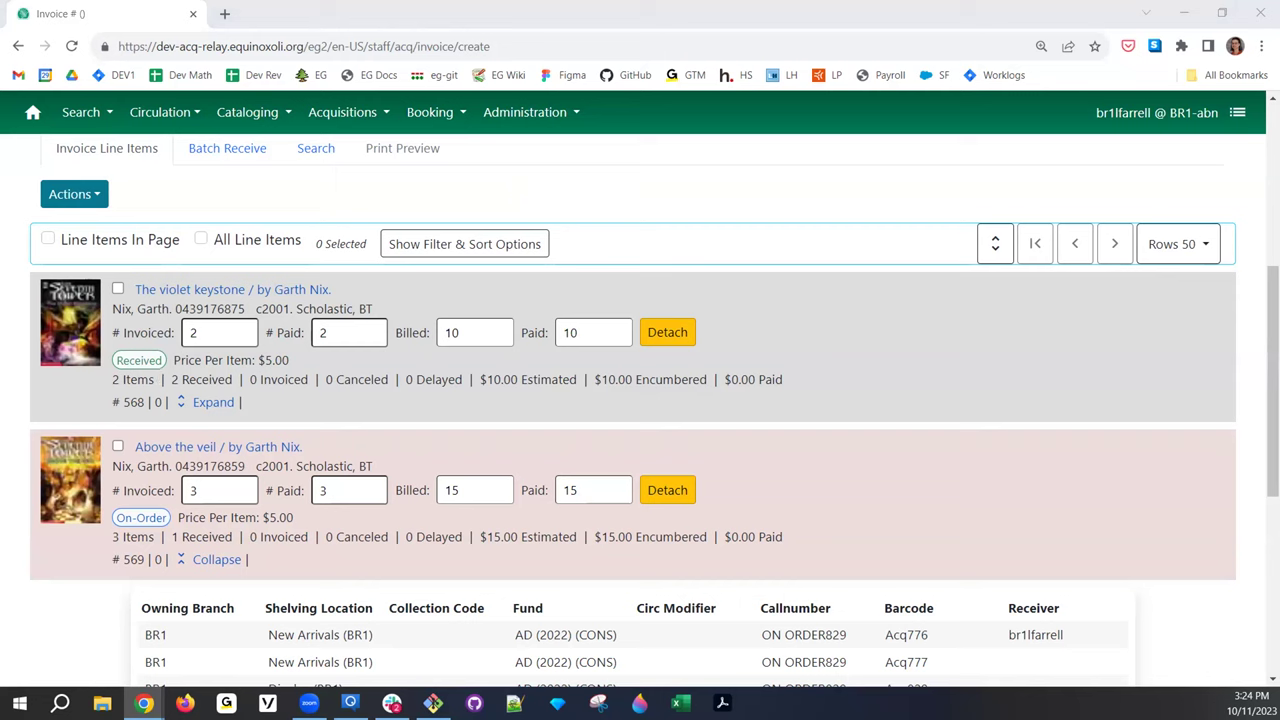
Look up the received purchase order by its number in the browser history and open its page in a new tab
{"action": "left_click", "coordinate": [440, 46]}
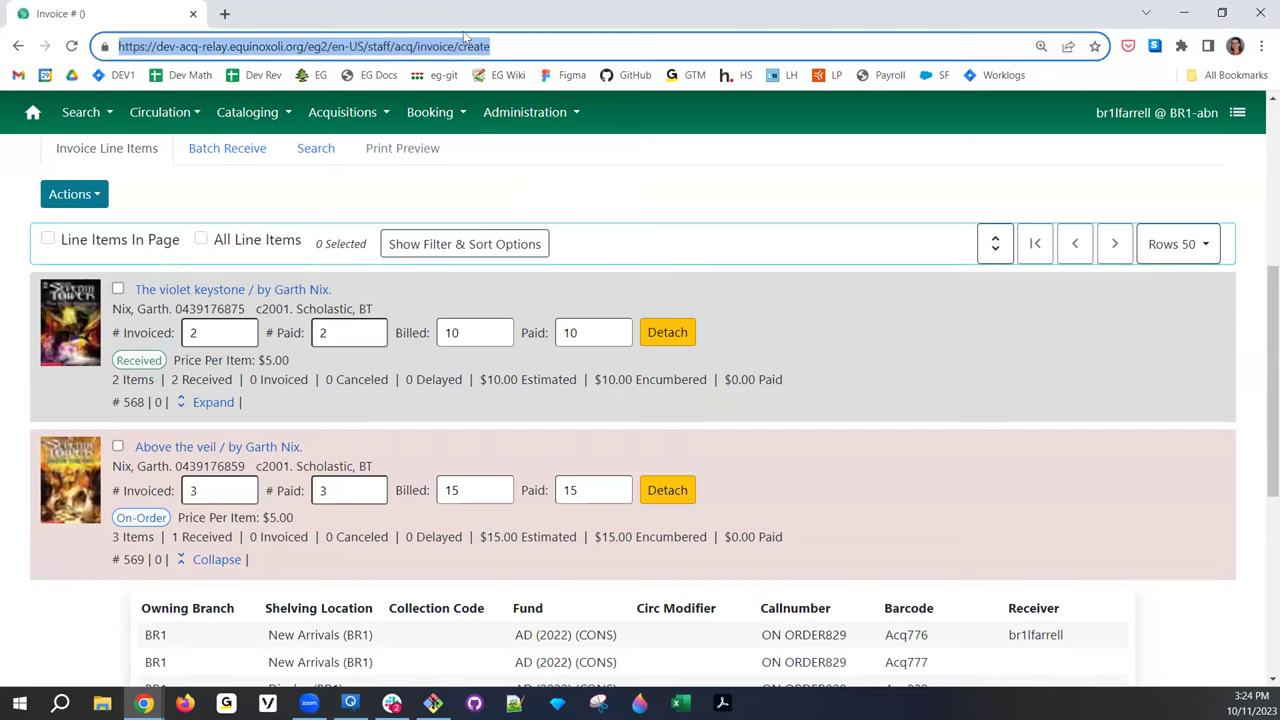
{"action": "type", "text": "po/"}
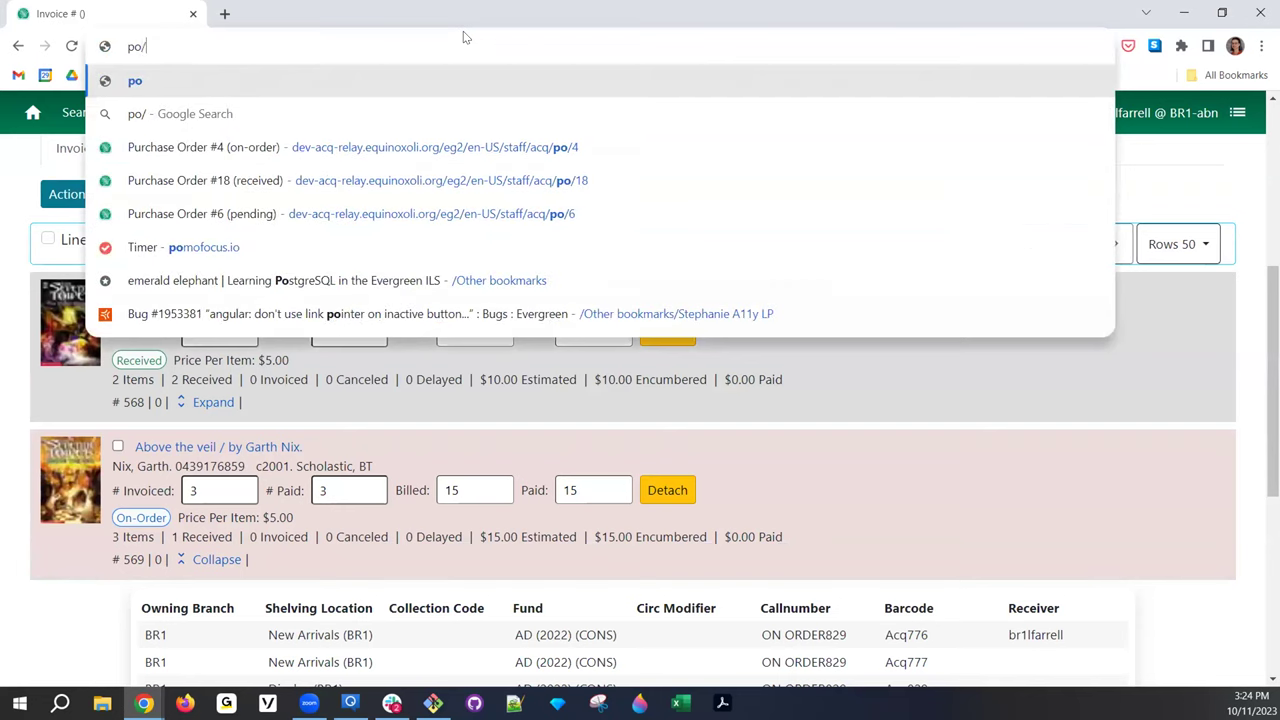
{"action": "type", "text": "91"}
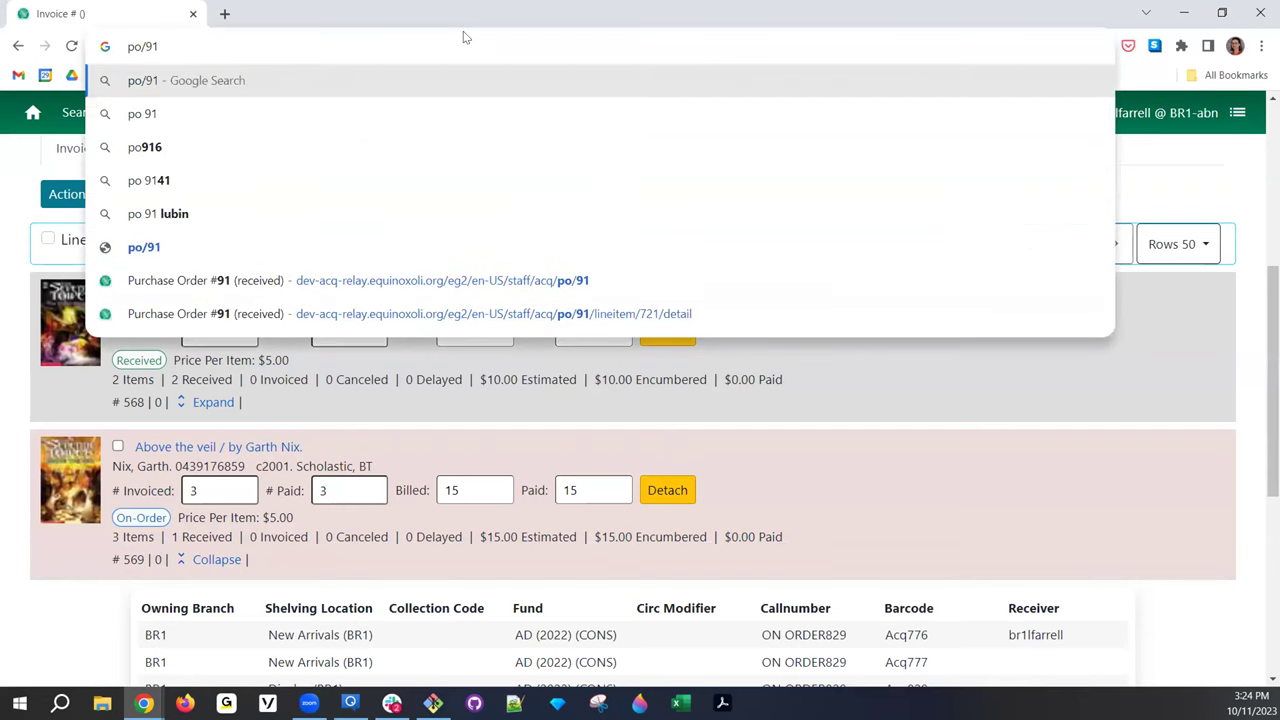
{"action": "middle_click", "coordinate": [538, 280]}
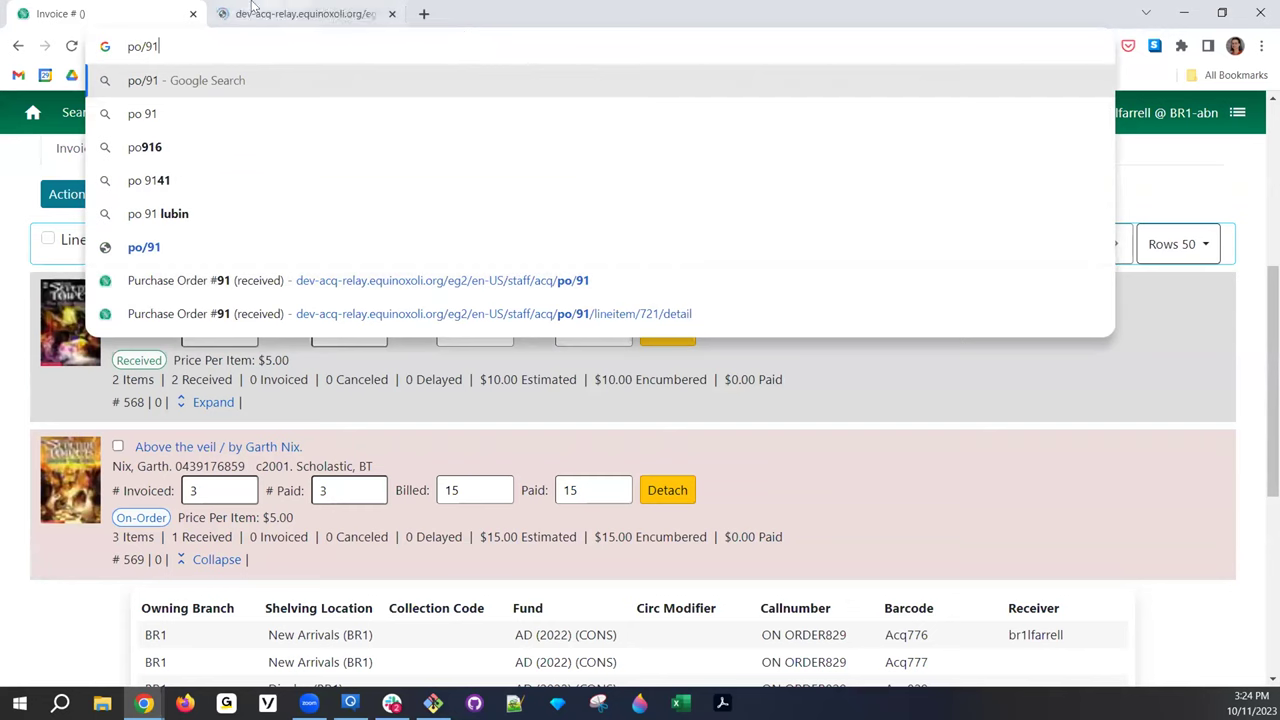
Open the invoice's line item search, remove the blank search term, and run the search limited to invoiceable items
{"action": "left_click", "coordinate": [25, 198]}
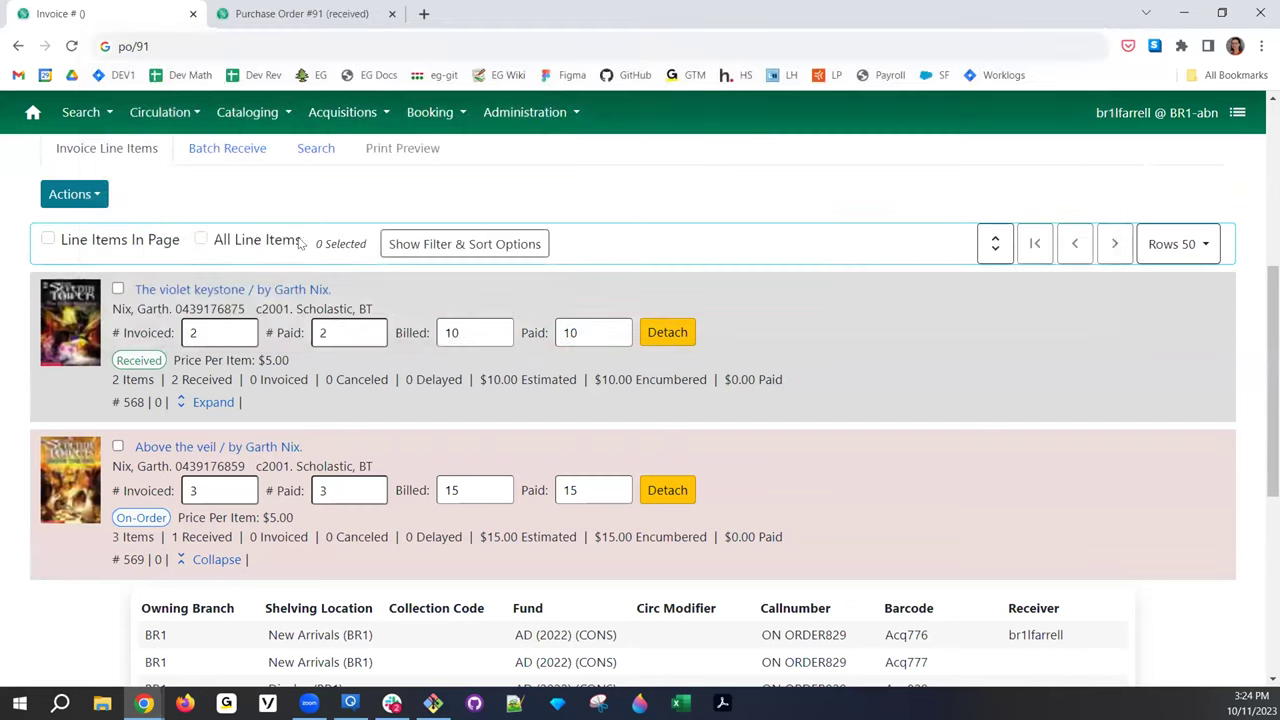
{"action": "scroll", "coordinate": [394, 363], "scroll_direction": "up", "scroll_amount": 3}
{"action": "scroll", "coordinate": [292, 440], "scroll_direction": "down", "scroll_amount": 3}
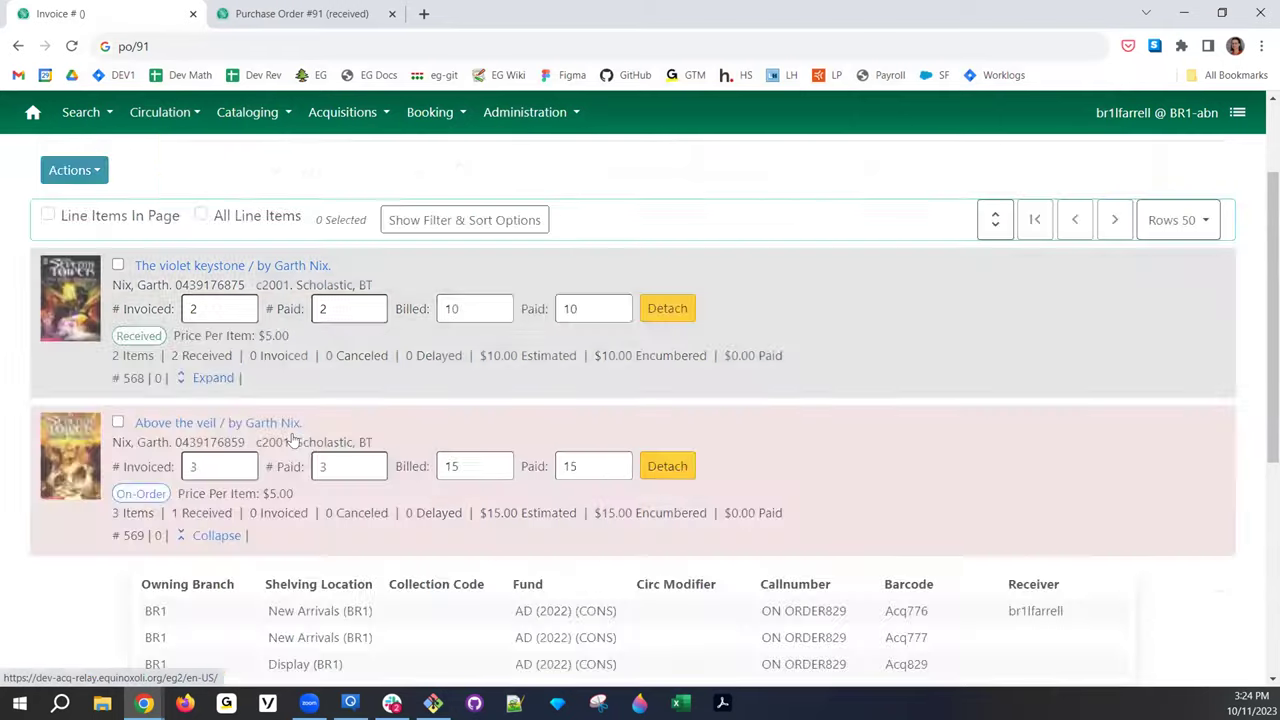
{"action": "scroll", "coordinate": [300, 443], "scroll_direction": "down", "scroll_amount": 5}
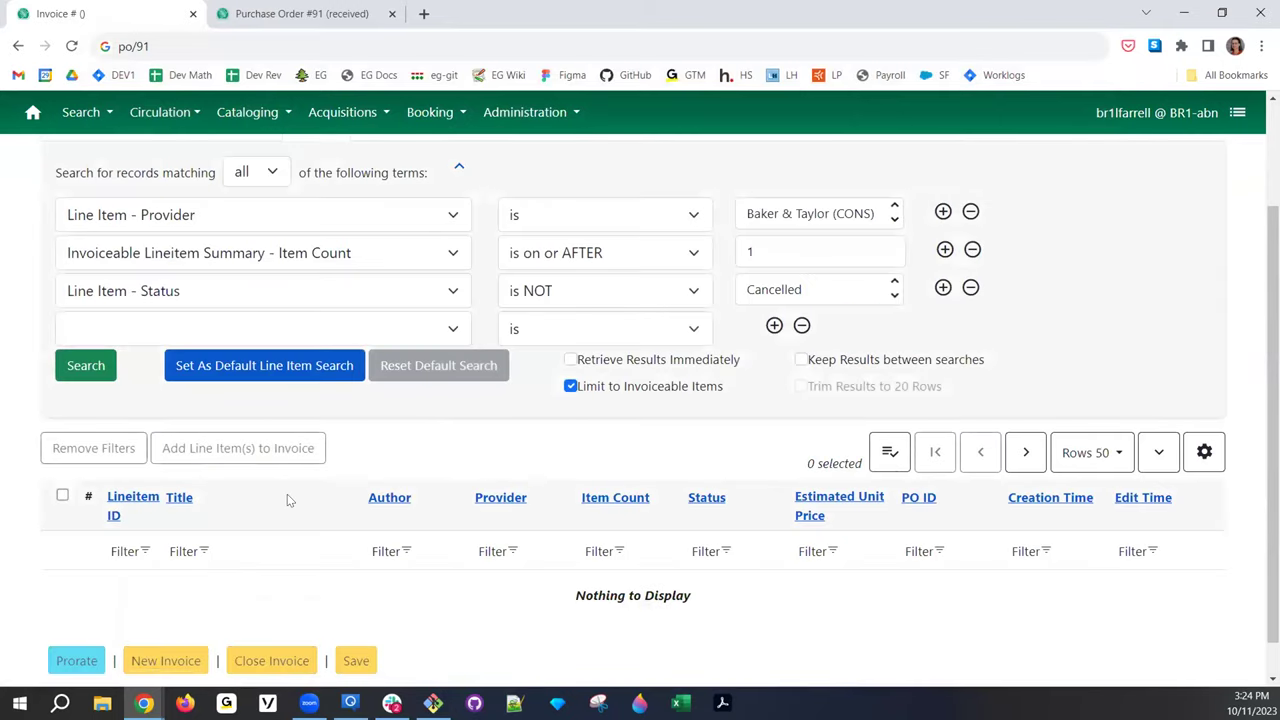
{"action": "left_click", "coordinate": [801, 325]}
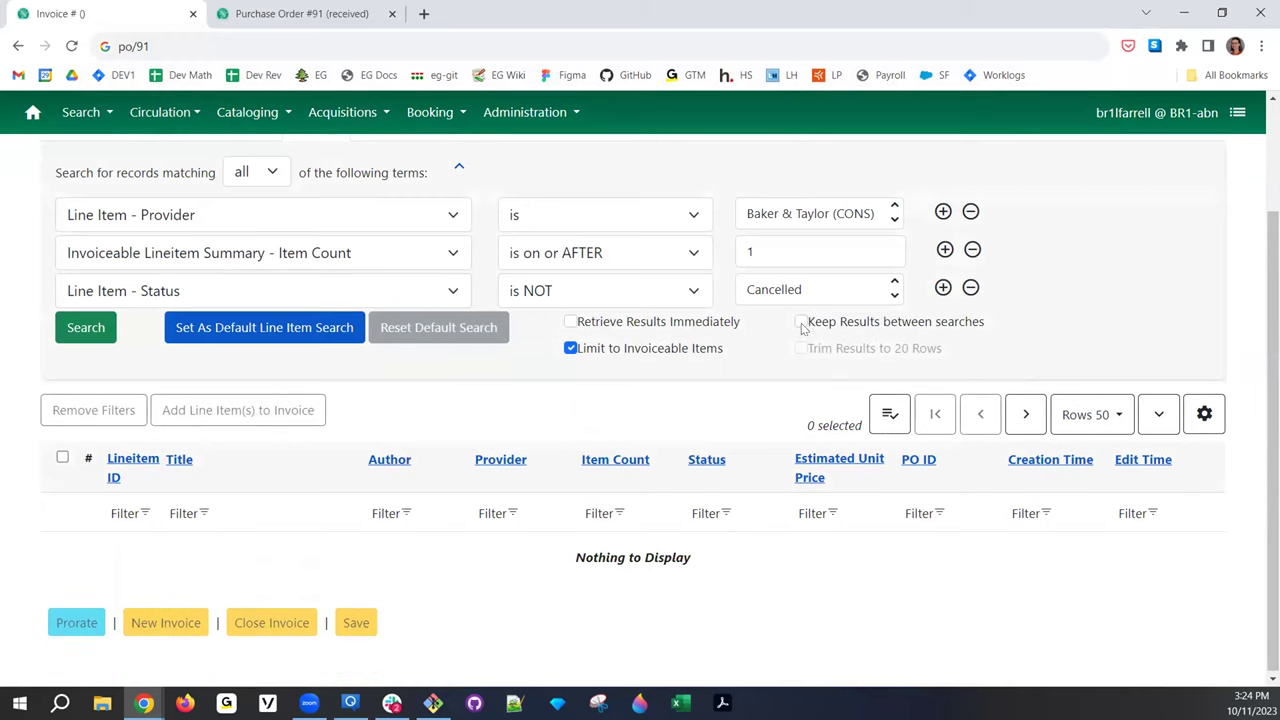
{"action": "left_click", "coordinate": [85, 330]}
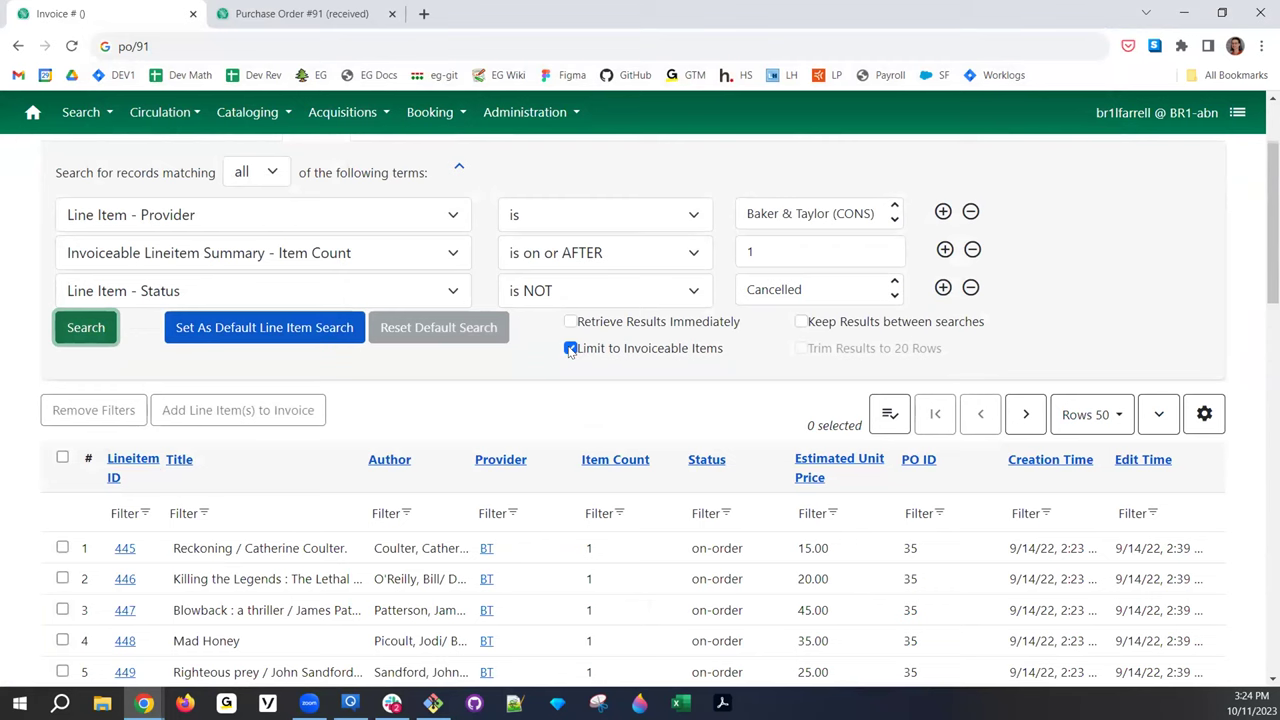
Run the line item search without the invoiceable items limit, and repeat it with the limit restored
{"action": "left_click", "coordinate": [570, 348]}
{"action": "left_click", "coordinate": [80, 328]}
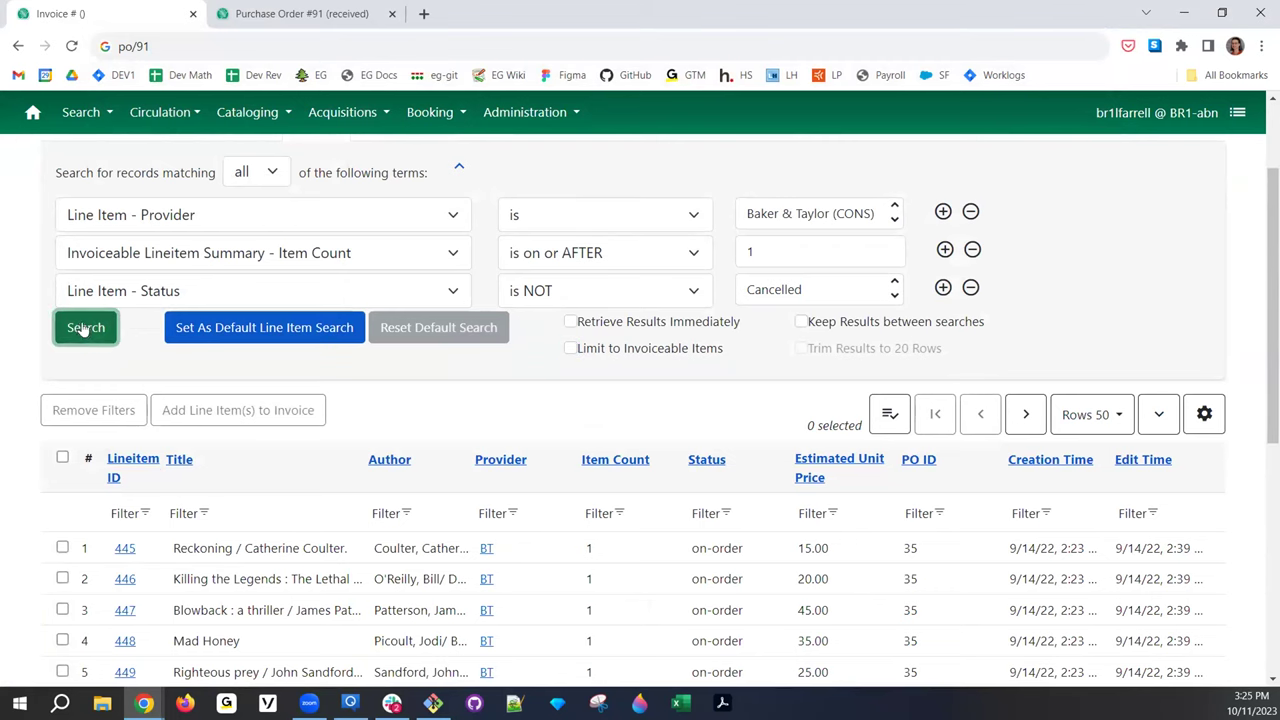
{"action": "left_click", "coordinate": [570, 348]}
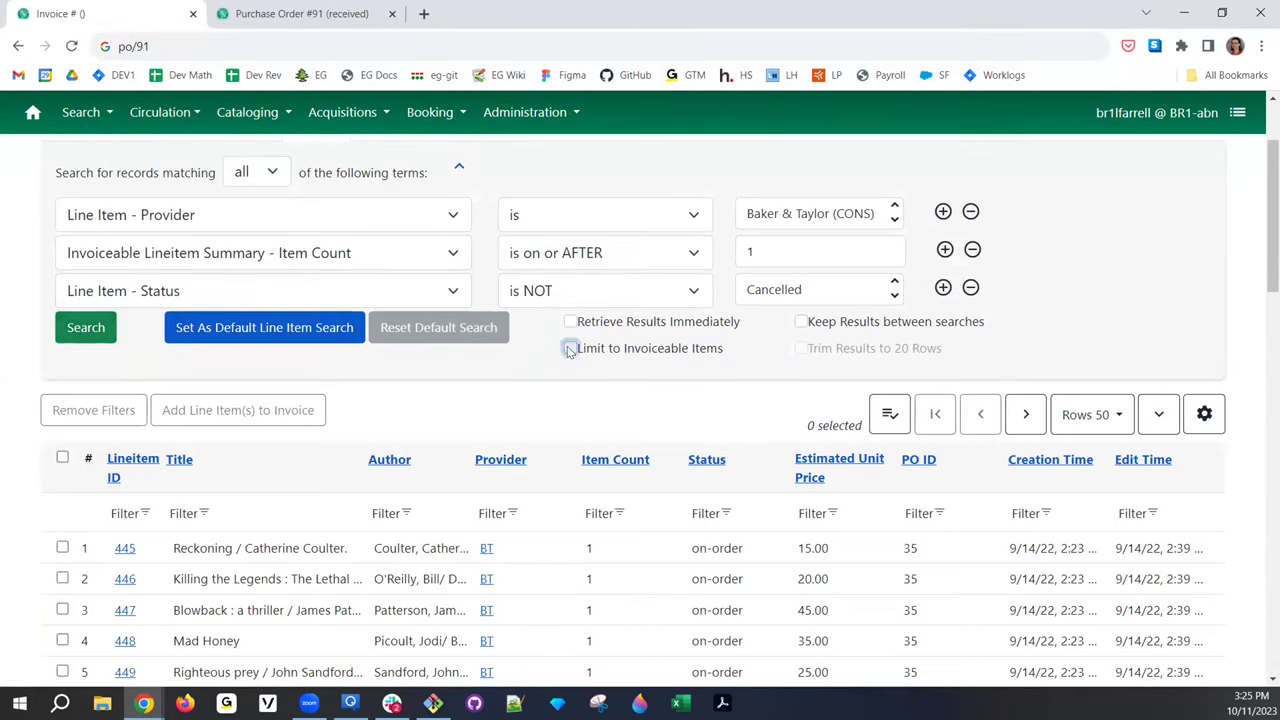
{"action": "left_click", "coordinate": [88, 329]}
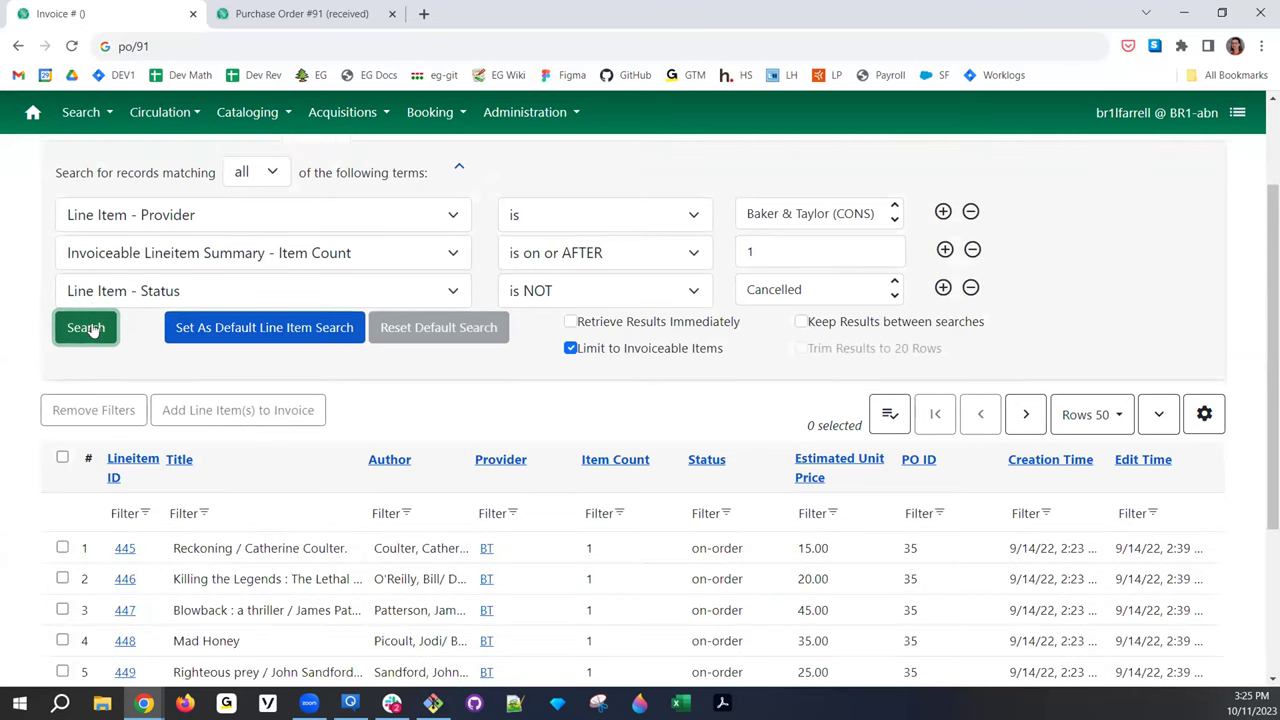
Turn off the limit to invoiceable items, rerun the search, and examine the statuses through the end of the results page
{"action": "left_click", "coordinate": [570, 348]}
{"action": "left_click", "coordinate": [72, 329]}
{"action": "scroll", "coordinate": [670, 565], "scroll_direction": "down", "scroll_amount": 2}
{"action": "scroll", "coordinate": [667, 557], "scroll_direction": "down", "scroll_amount": 8}
{"action": "scroll", "coordinate": [667, 557], "scroll_direction": "up", "scroll_amount": 10}
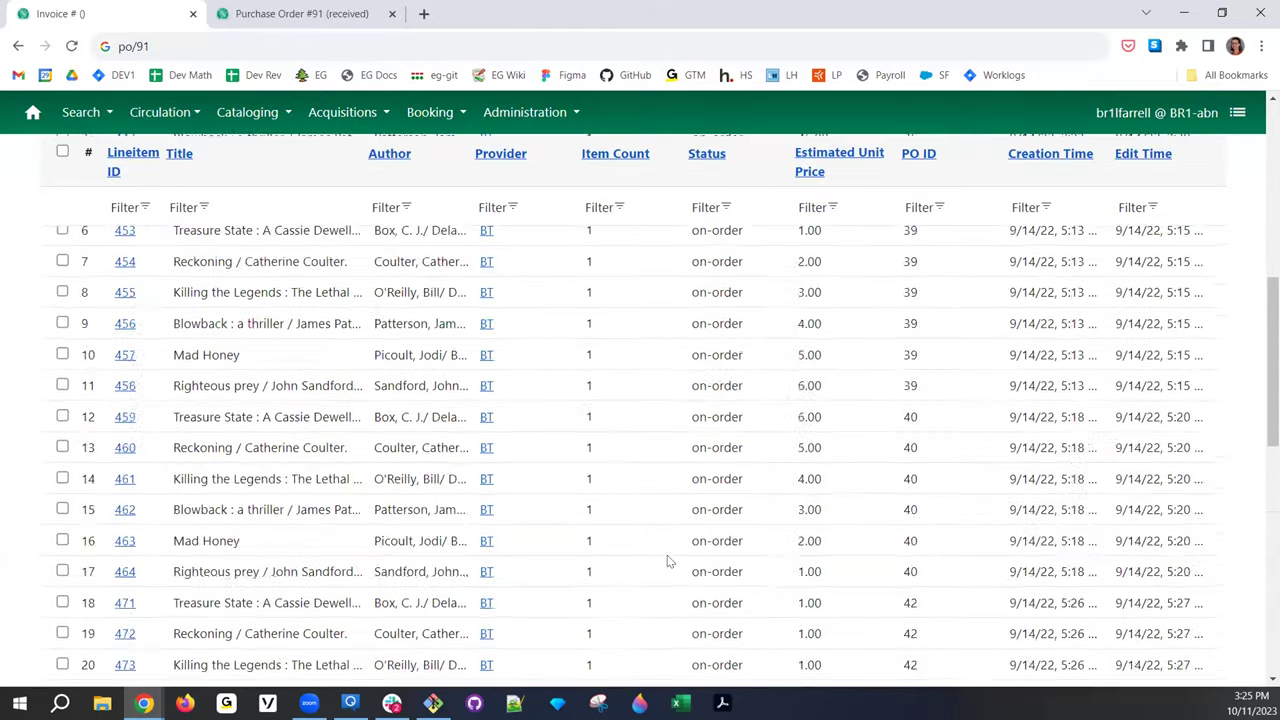
{"action": "scroll", "coordinate": [665, 550], "scroll_direction": "down", "scroll_amount": 4}
{"action": "scroll", "coordinate": [660, 542], "scroll_direction": "down", "scroll_amount": 12}
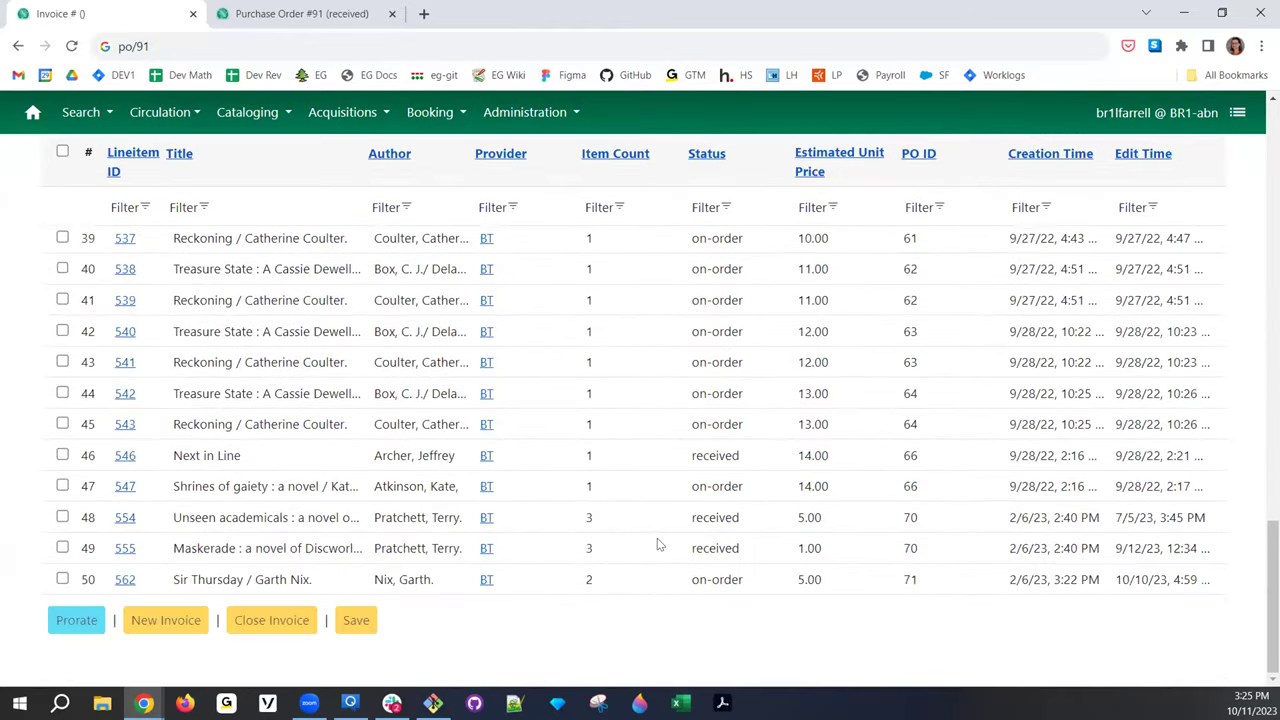
{"action": "scroll", "coordinate": [657, 538], "scroll_direction": "up", "scroll_amount": 8}
{"action": "scroll", "coordinate": [656, 537], "scroll_direction": "up", "scroll_amount": 5}
Limit the search to invoiceable items again, rerun it, and examine the first line items and their statuses
{"action": "left_click", "coordinate": [571, 487]}
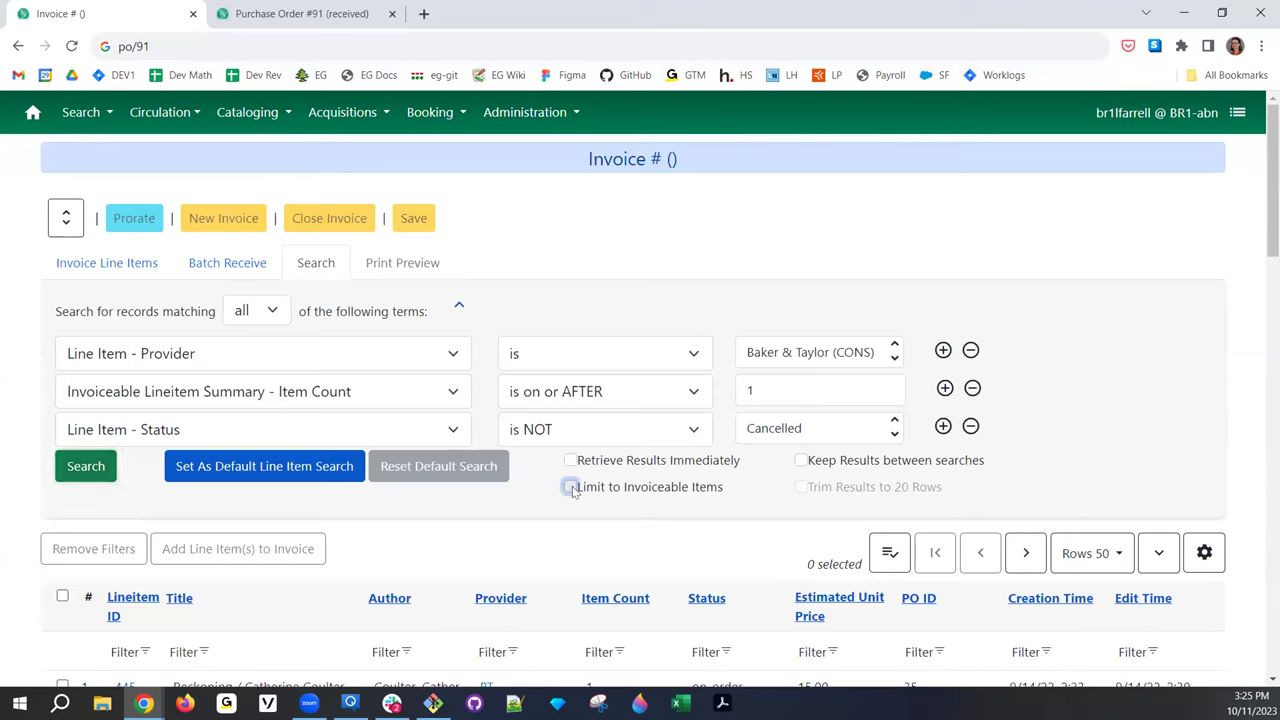
{"action": "left_click", "coordinate": [90, 474]}
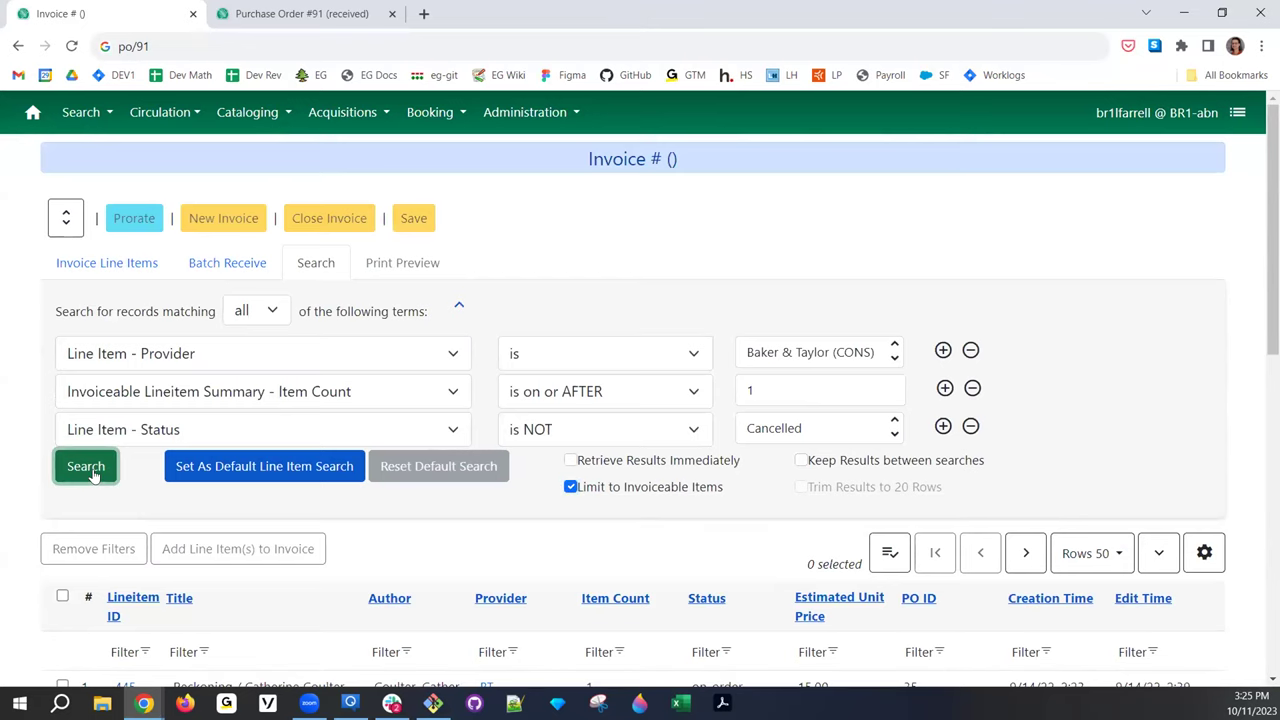
{"action": "scroll", "coordinate": [808, 574], "scroll_direction": "down", "scroll_amount": 2}
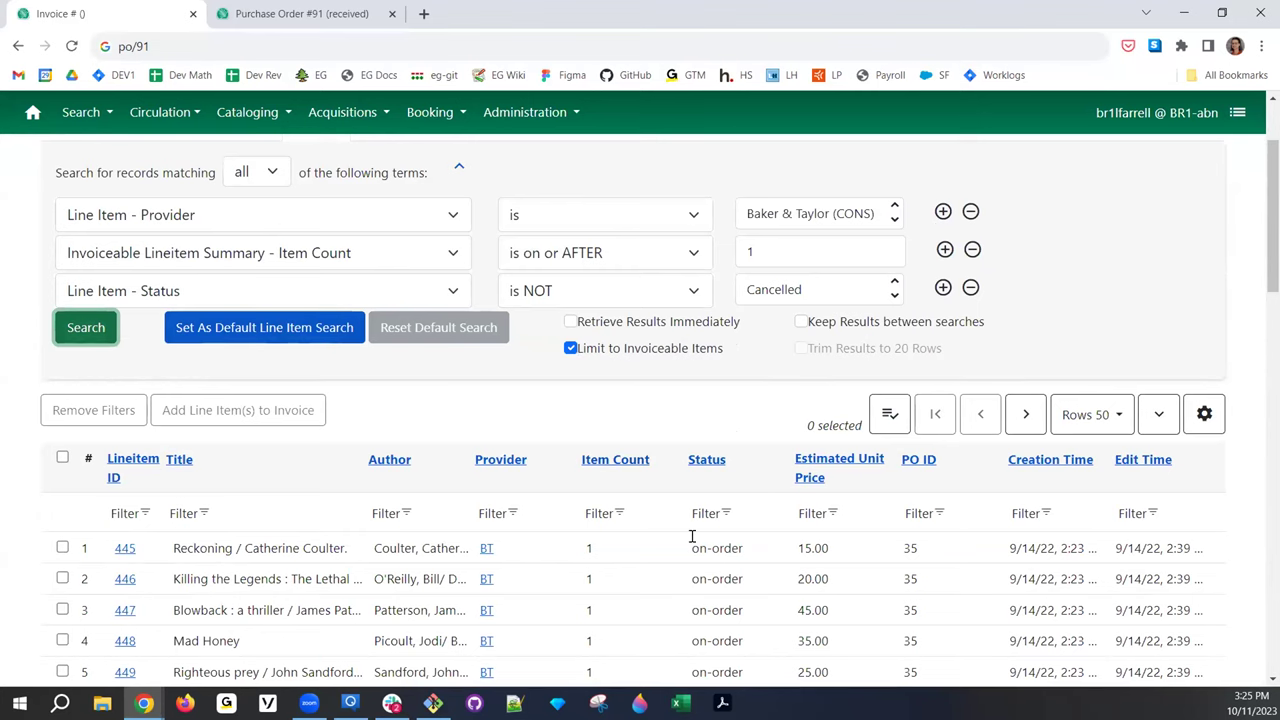
{"action": "scroll", "coordinate": [691, 536], "scroll_direction": "down", "scroll_amount": 3}
{"action": "scroll", "coordinate": [691, 536], "scroll_direction": "up", "scroll_amount": 3}
{"action": "scroll", "coordinate": [691, 536], "scroll_direction": "up", "scroll_amount": 2}
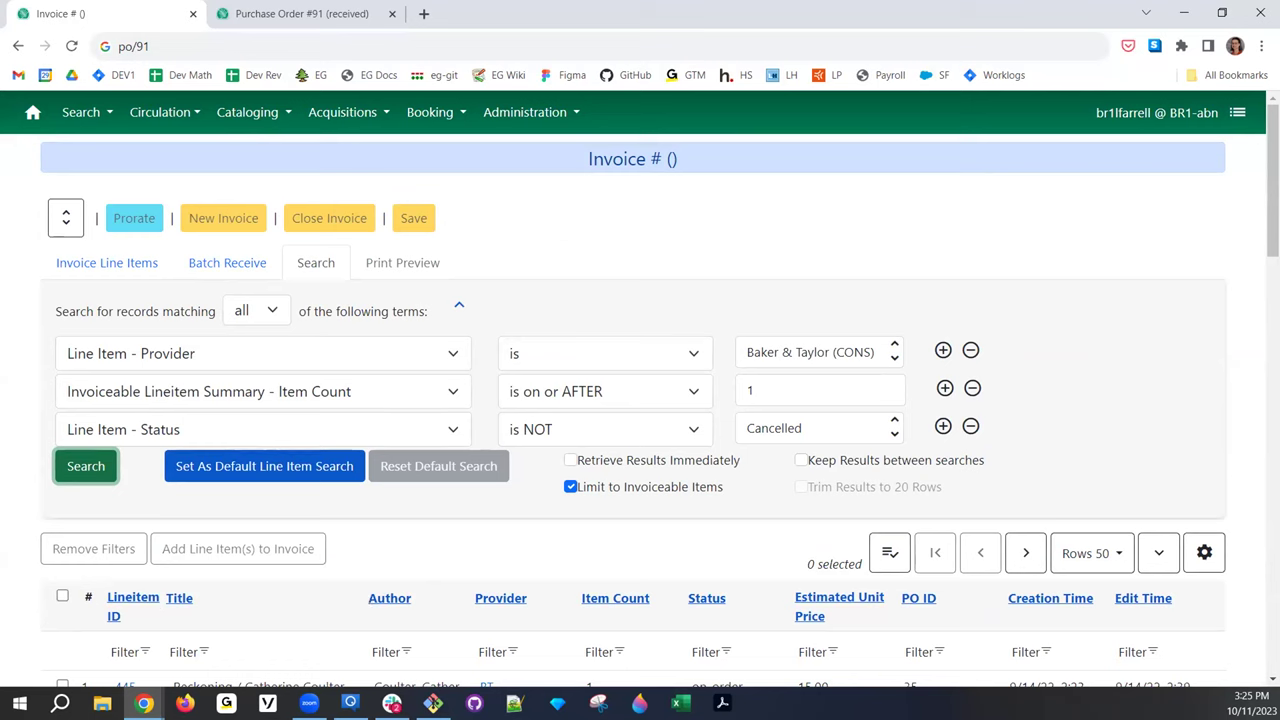
{"action": "scroll", "coordinate": [608, 529], "scroll_direction": "down", "scroll_amount": 2}
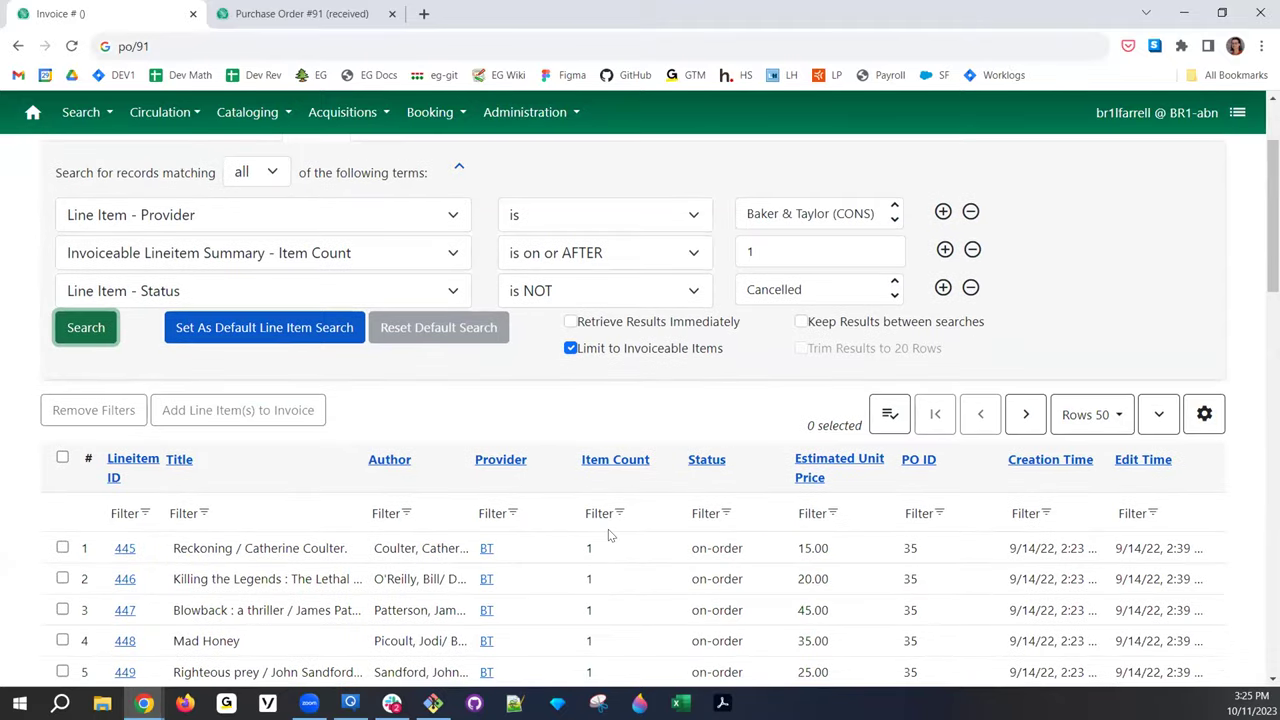
{"action": "scroll", "coordinate": [608, 530], "scroll_direction": "up", "scroll_amount": 2}
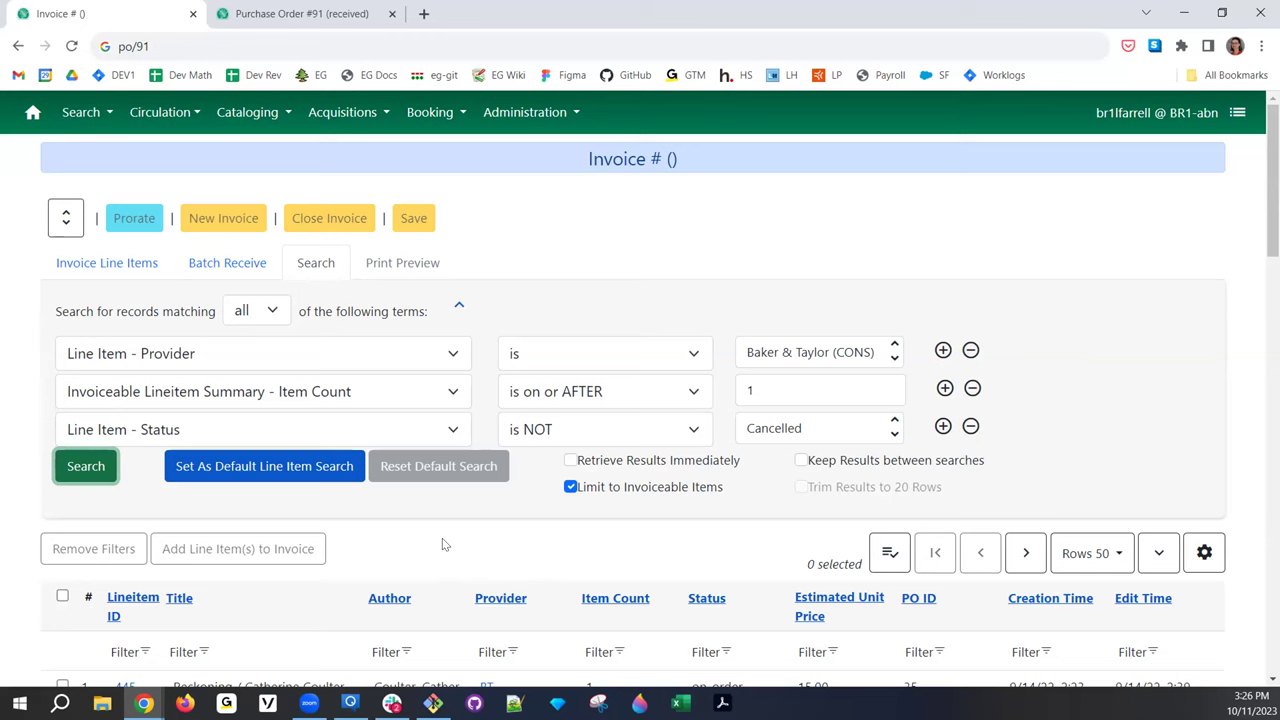
Return to the invoice line items and set the invoice's payment method to Check
{"action": "left_click", "coordinate": [145, 262]}
{"action": "scroll", "coordinate": [282, 307], "scroll_direction": "down", "scroll_amount": 4}
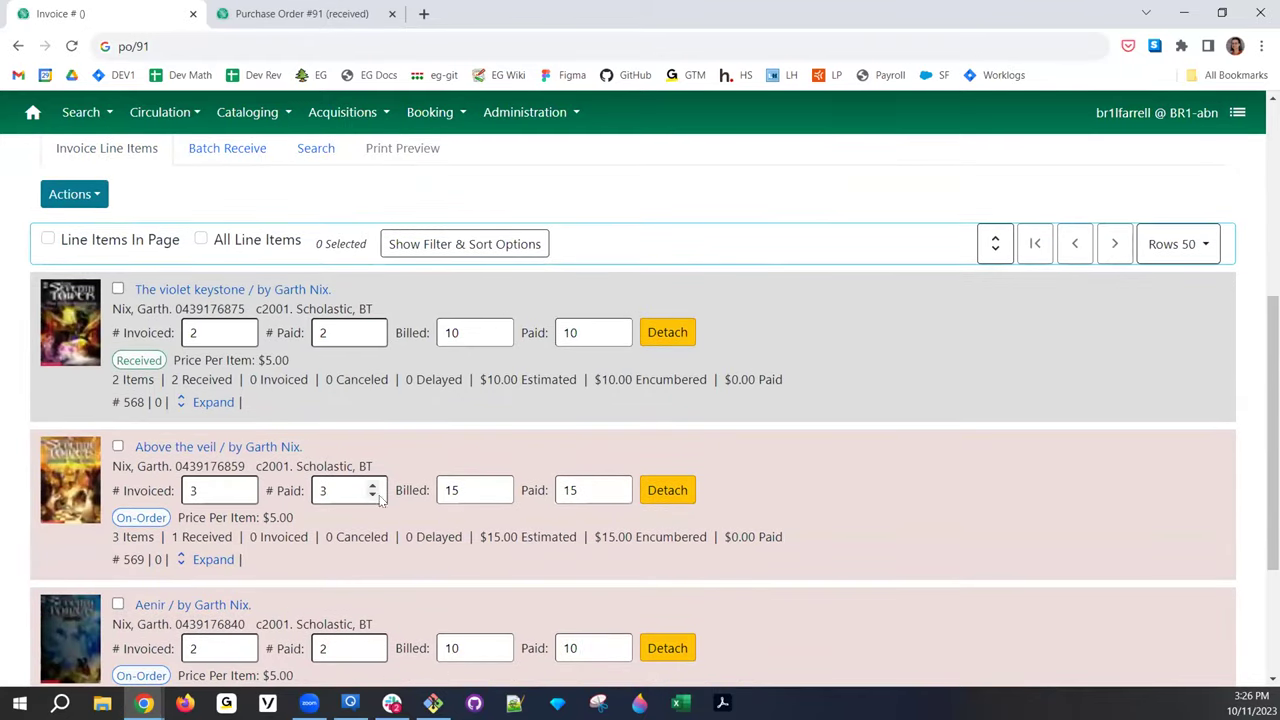
{"action": "scroll", "coordinate": [409, 489], "scroll_direction": "up", "scroll_amount": 4}
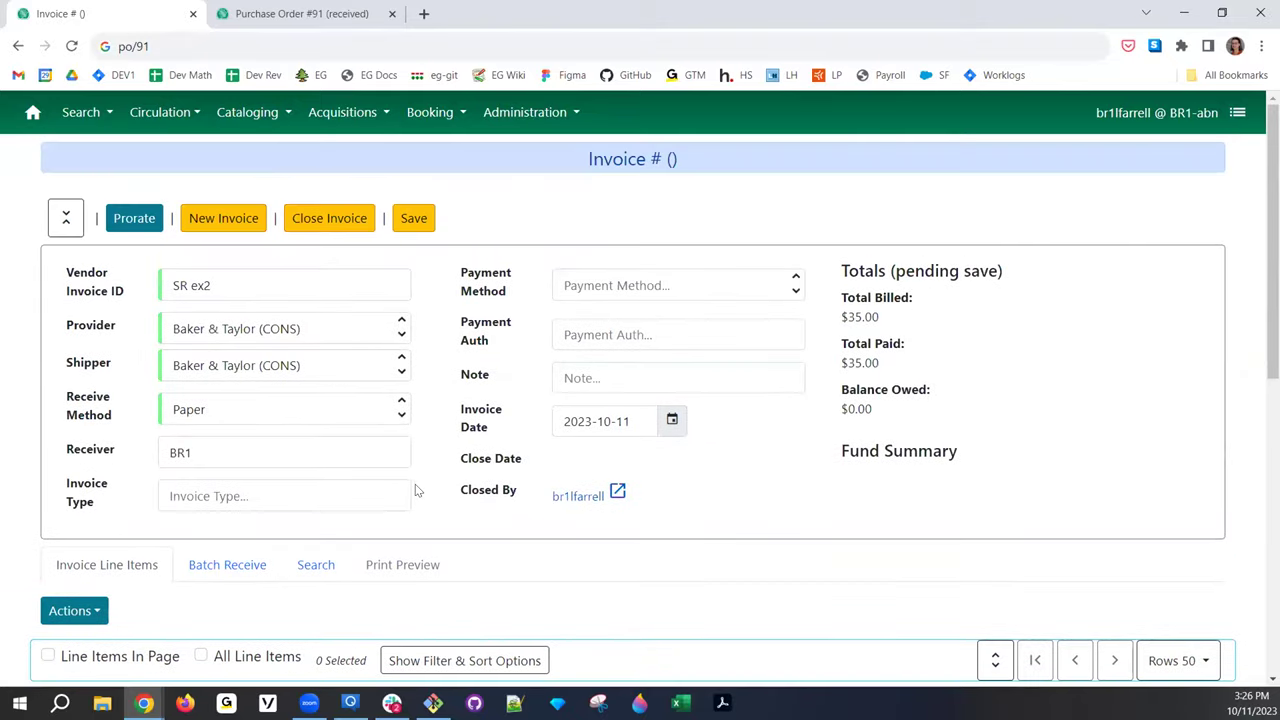
{"action": "left_click", "coordinate": [616, 285]}
{"action": "left_click", "coordinate": [618, 330]}
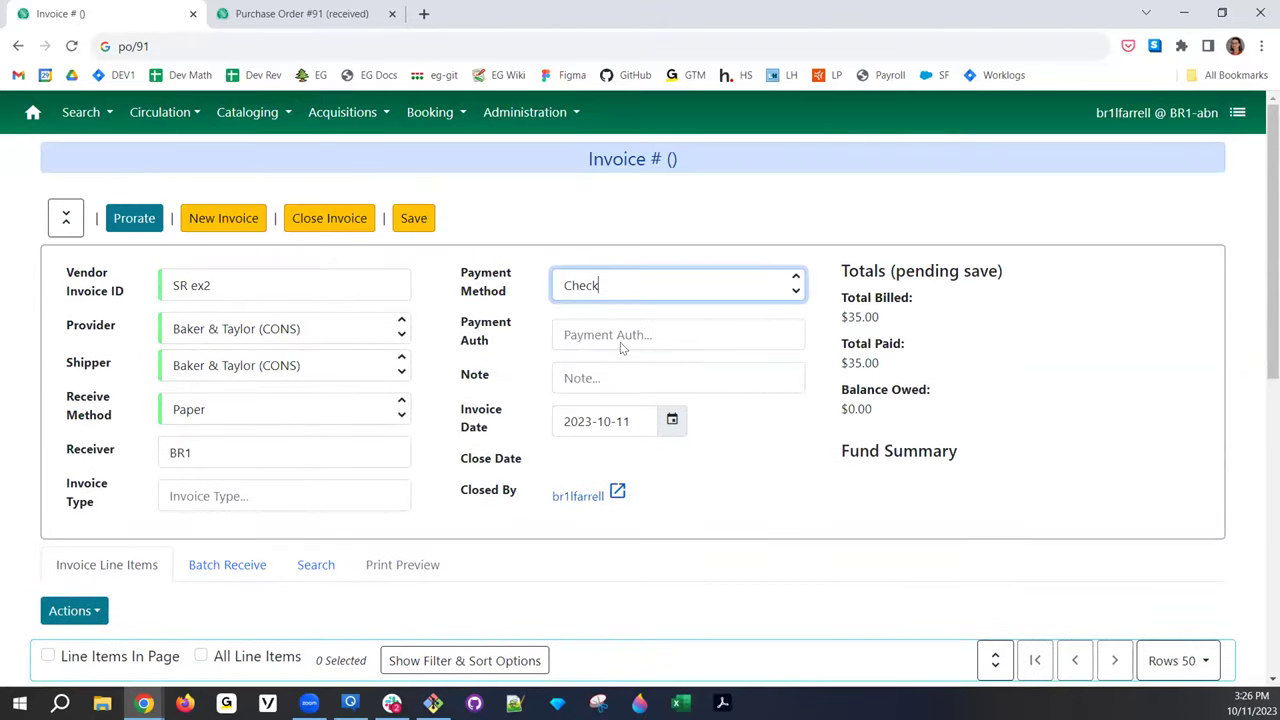
Reduce both the invoiced and the paid item counts of Above the veil to 1
{"action": "scroll", "coordinate": [622, 360], "scroll_direction": "down", "scroll_amount": 1}
{"action": "scroll", "coordinate": [620, 371], "scroll_direction": "down", "scroll_amount": 2}
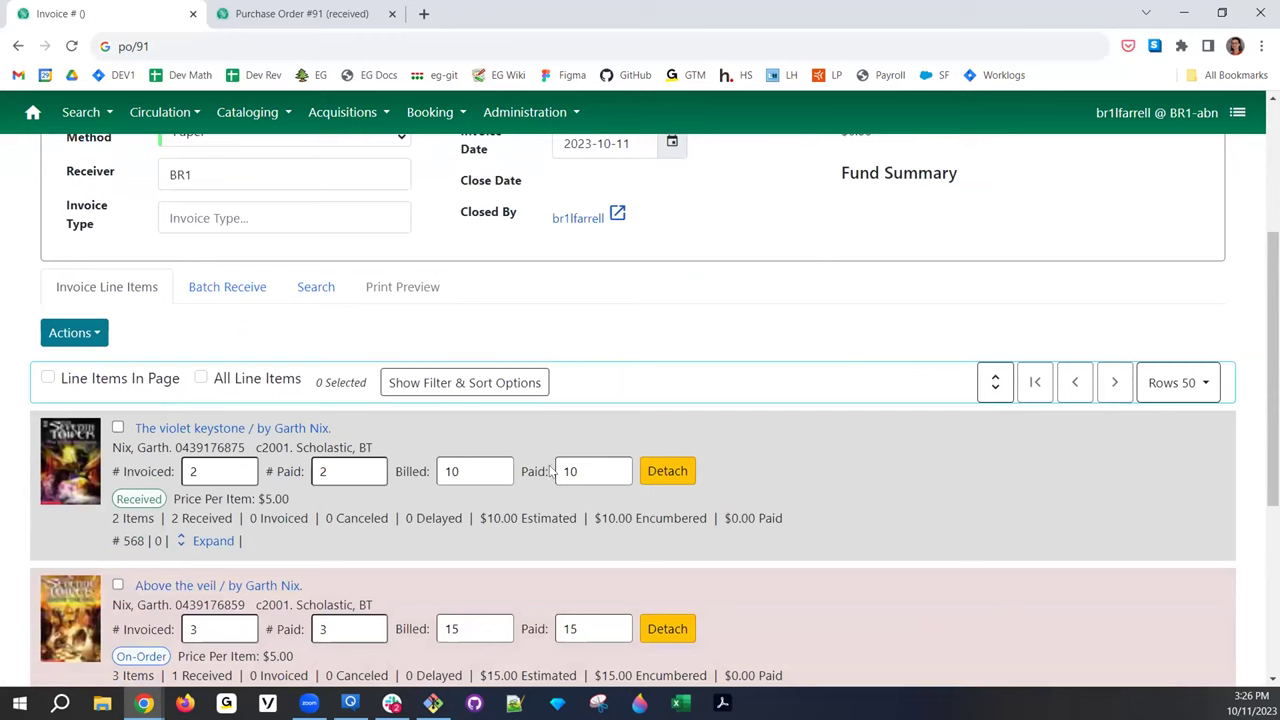
{"action": "scroll", "coordinate": [450, 554], "scroll_direction": "down", "scroll_amount": 1}
{"action": "double_click", "coordinate": [470, 483]}
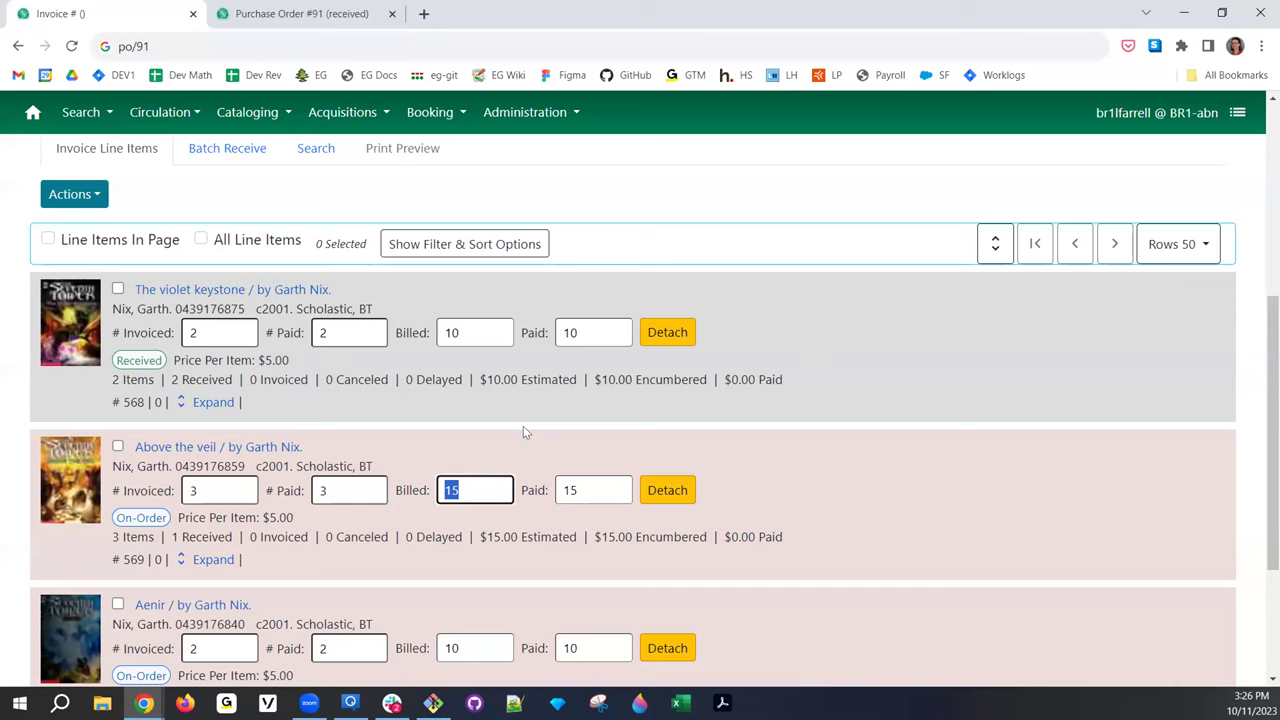
{"action": "left_click", "coordinate": [242, 495]}
{"action": "left_click", "coordinate": [242, 495]}
{"action": "left_click", "coordinate": [382, 490]}
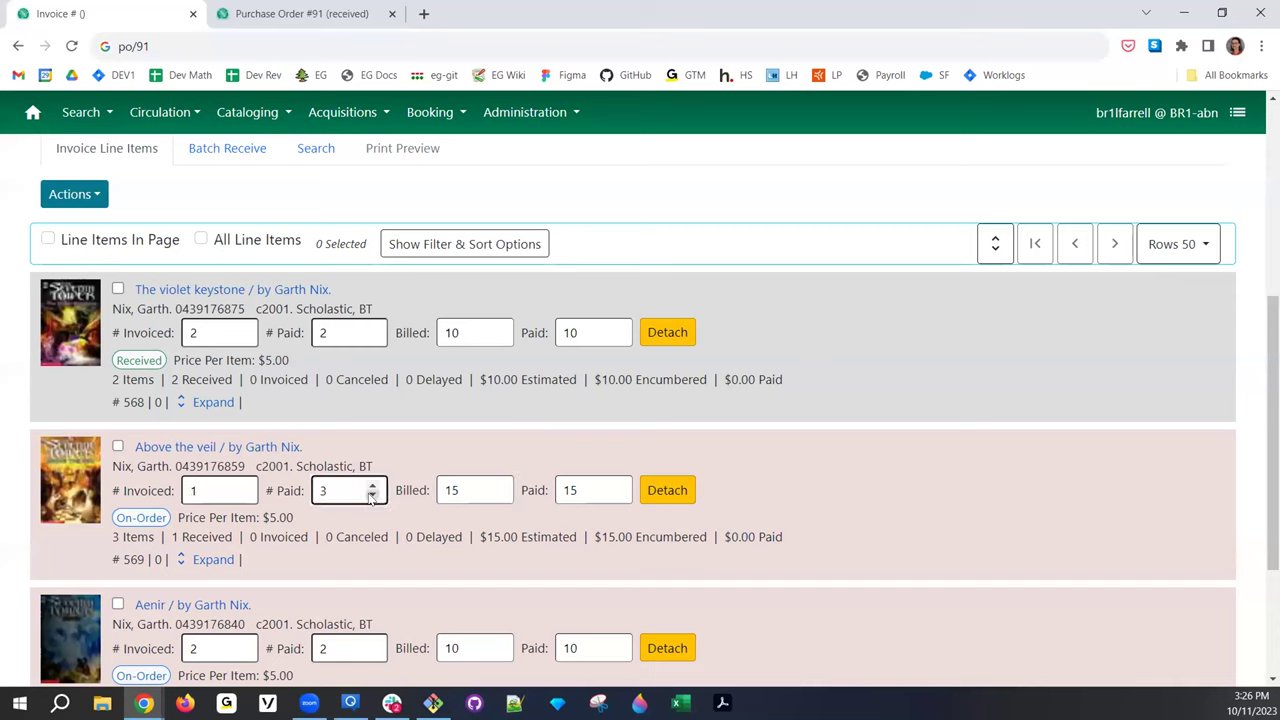
Set both the billed and the paid amounts of Above the veil to 5, staying on the unsaved invoice
{"action": "double_click", "coordinate": [472, 487]}
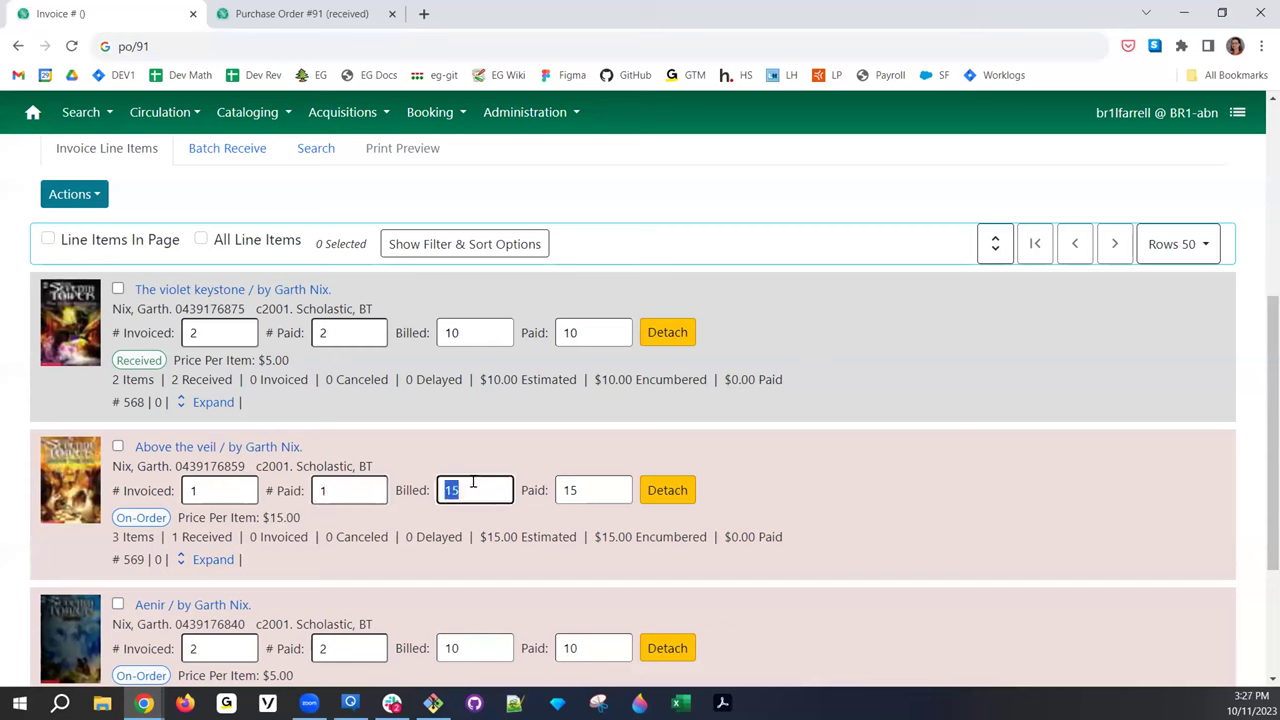
{"action": "type", "text": "5"}
{"action": "left_click", "coordinate": [603, 478]}
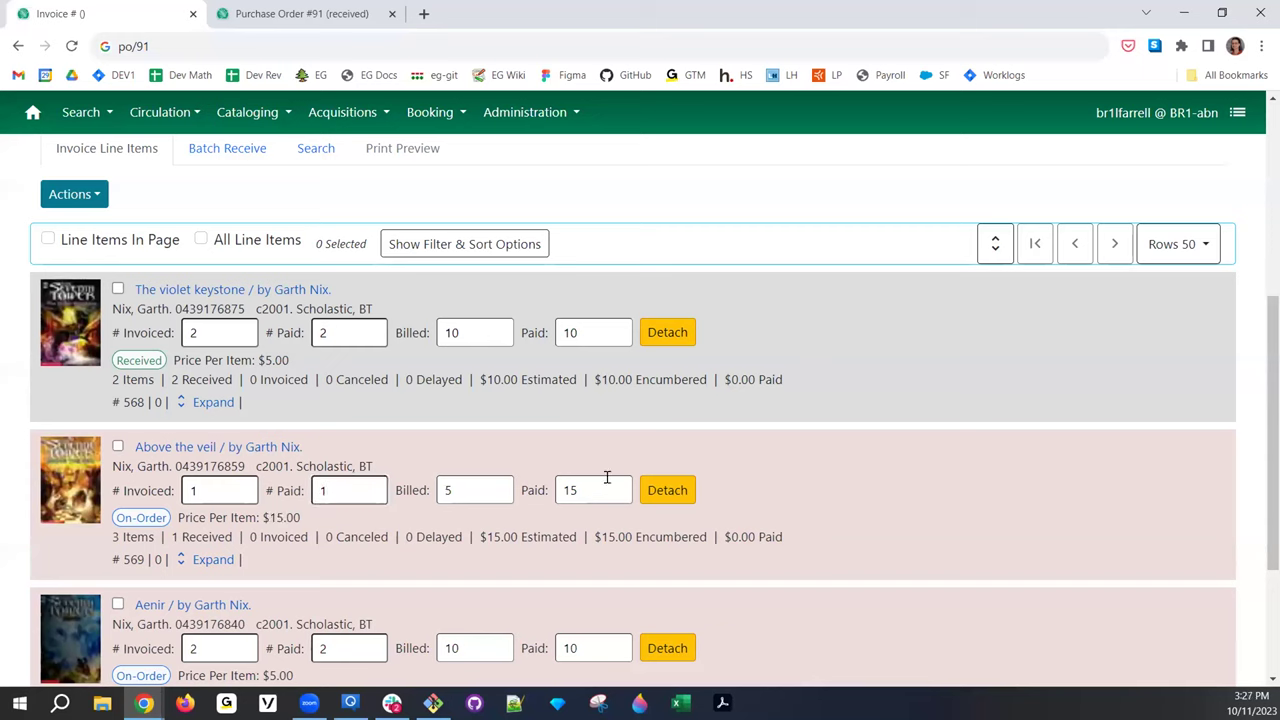
{"action": "double_click", "coordinate": [598, 479]}
{"action": "type", "text": "5"}
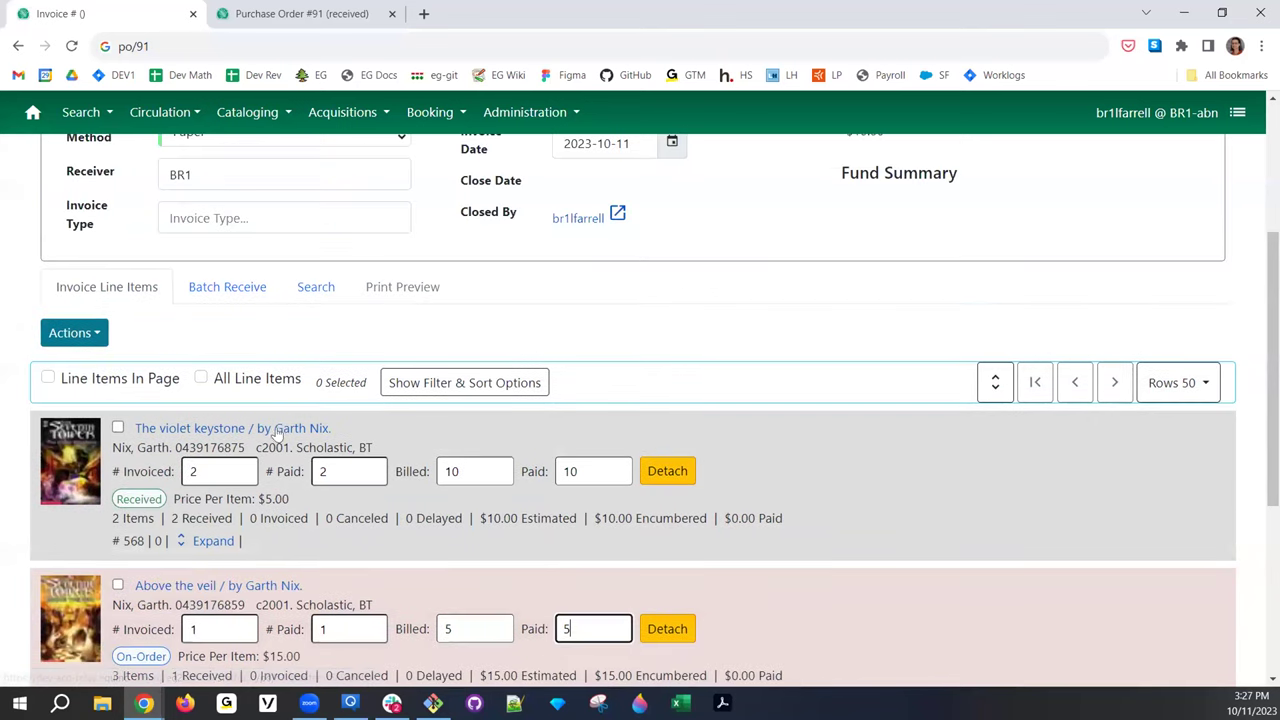
{"action": "left_click", "coordinate": [276, 432]}
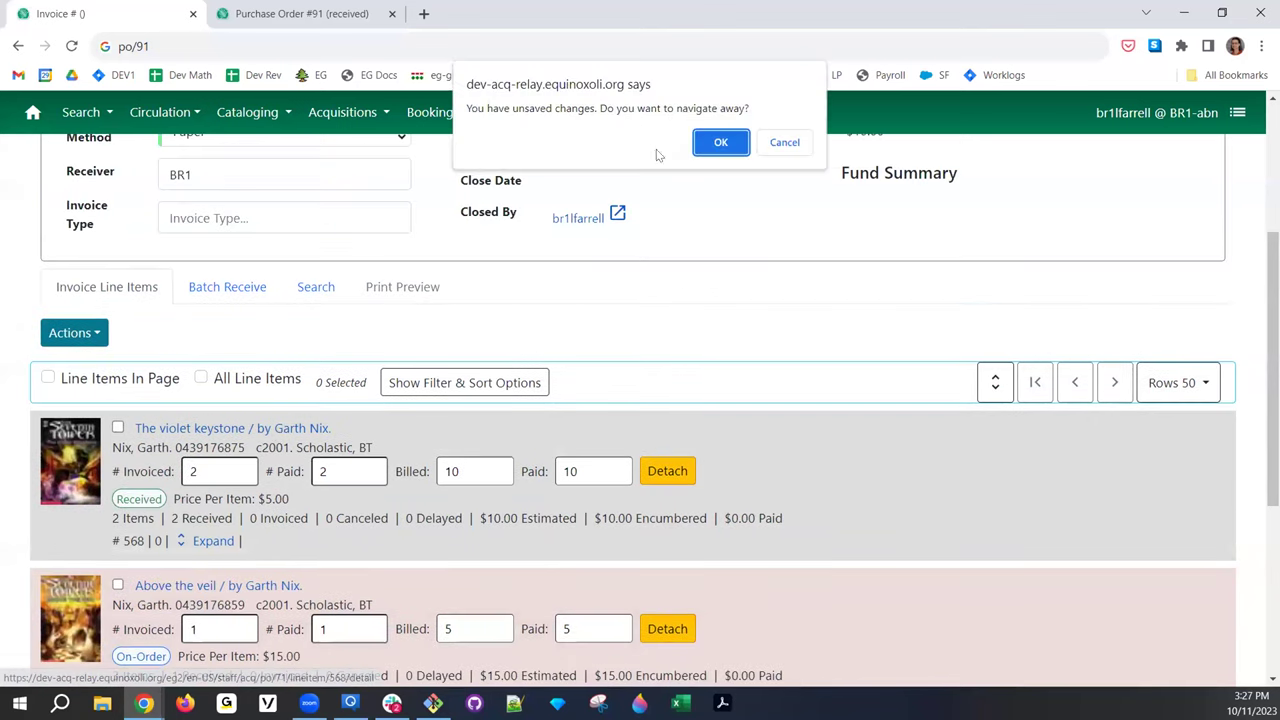
{"action": "left_click", "coordinate": [780, 143]}
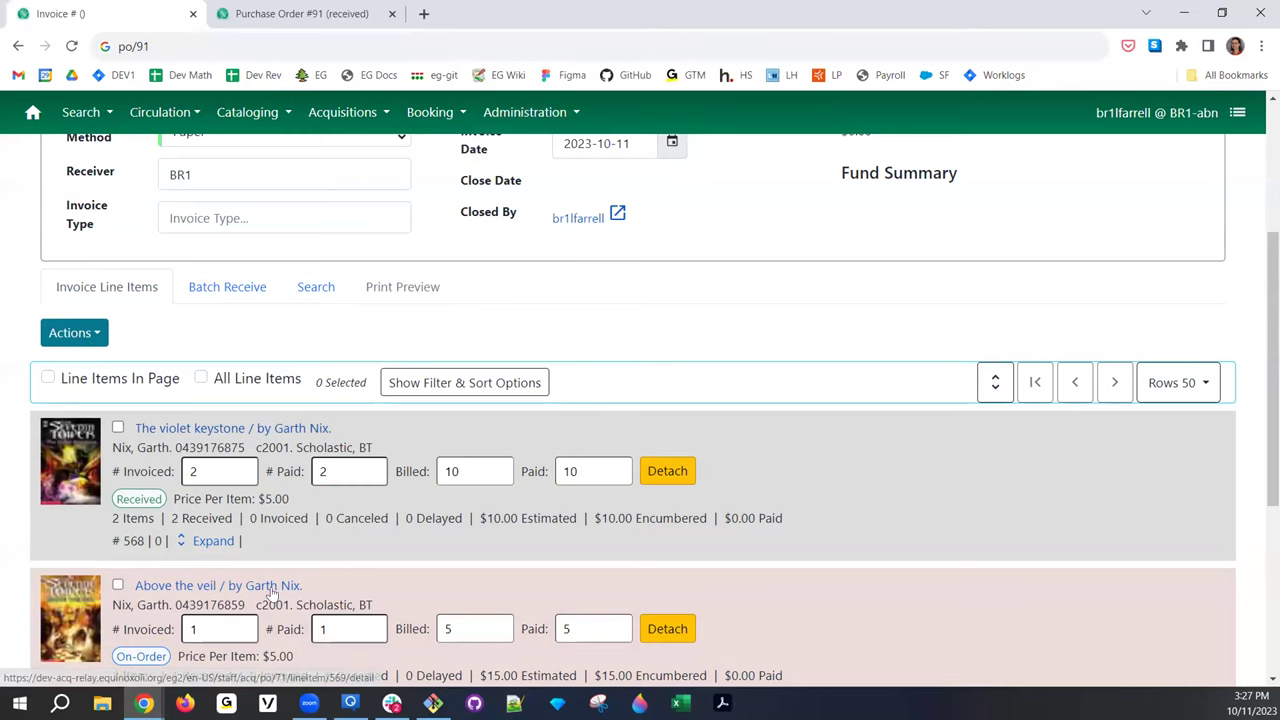
Open the Above the veil line item from the invoice in a new tab and go to its full purchase order
{"action": "scroll", "coordinate": [270, 590], "scroll_direction": "down", "scroll_amount": 1}
{"action": "middle_click", "coordinate": [254, 449]}
{"action": "left_click", "coordinate": [500, 13]}
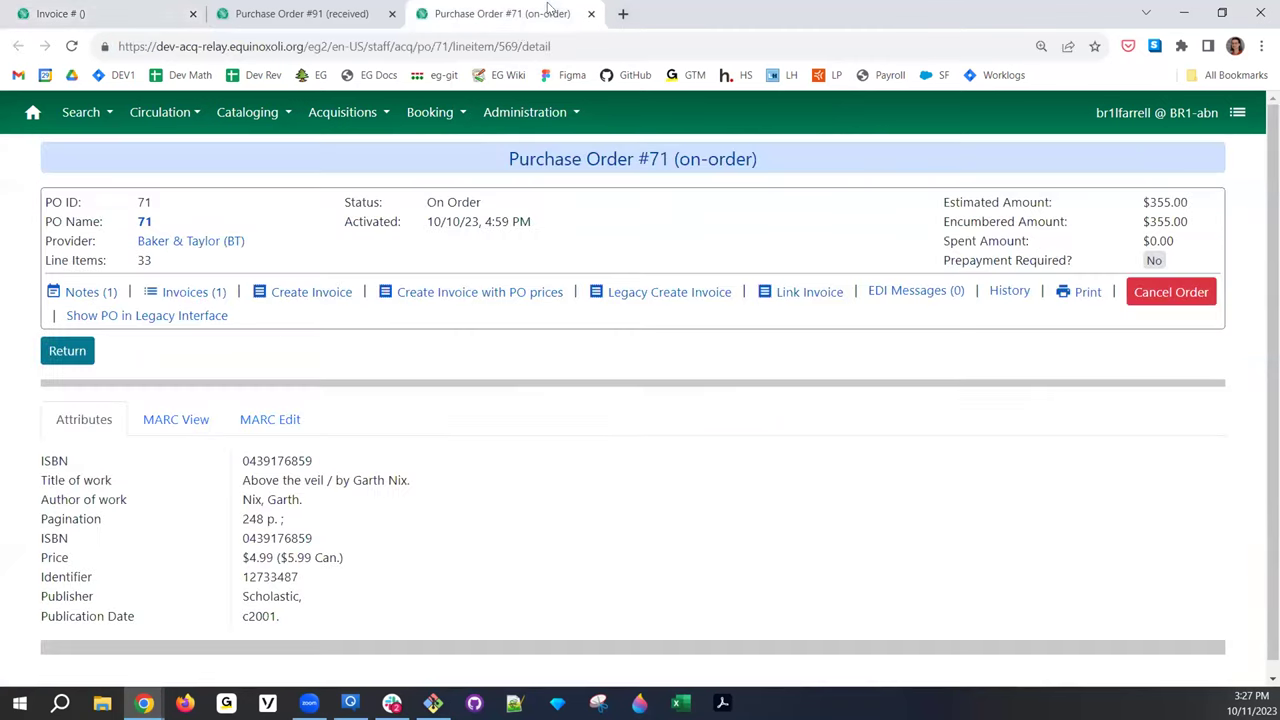
{"action": "left_click", "coordinate": [62, 351]}
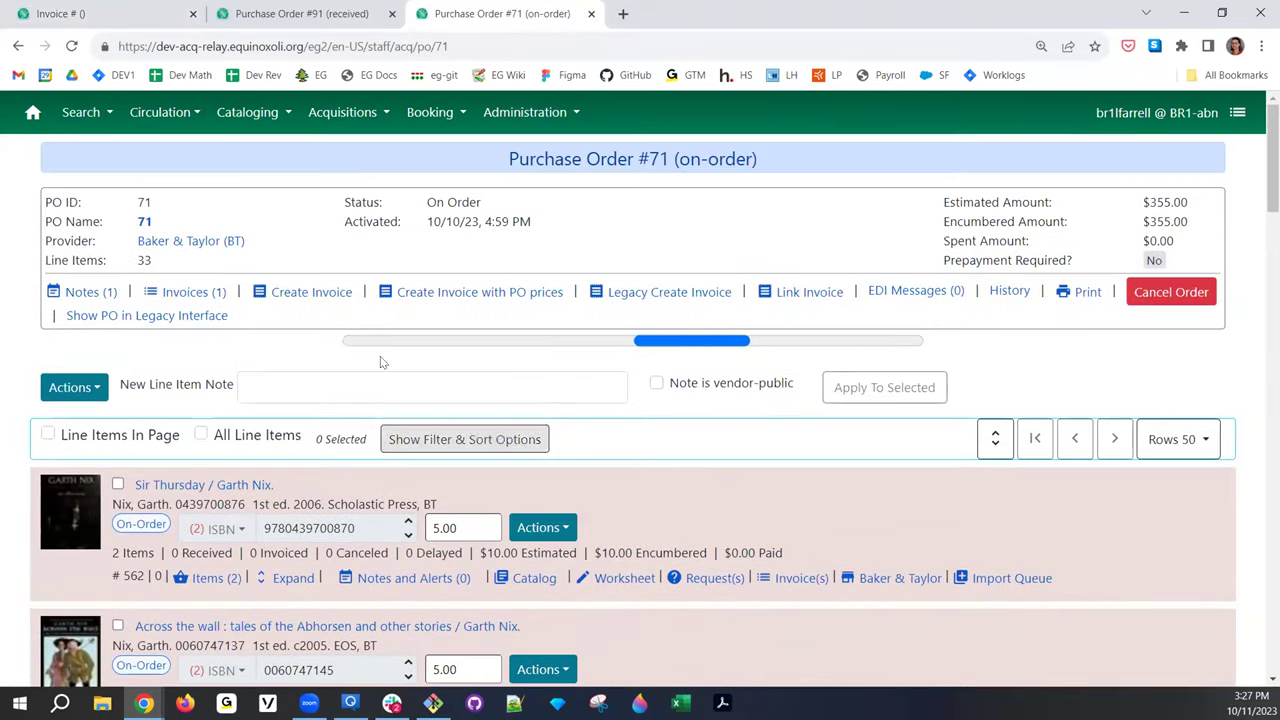
Compare the received purchase order, the invoice line items and the on-order purchase order across their open tabs
{"action": "left_click", "coordinate": [300, 13]}
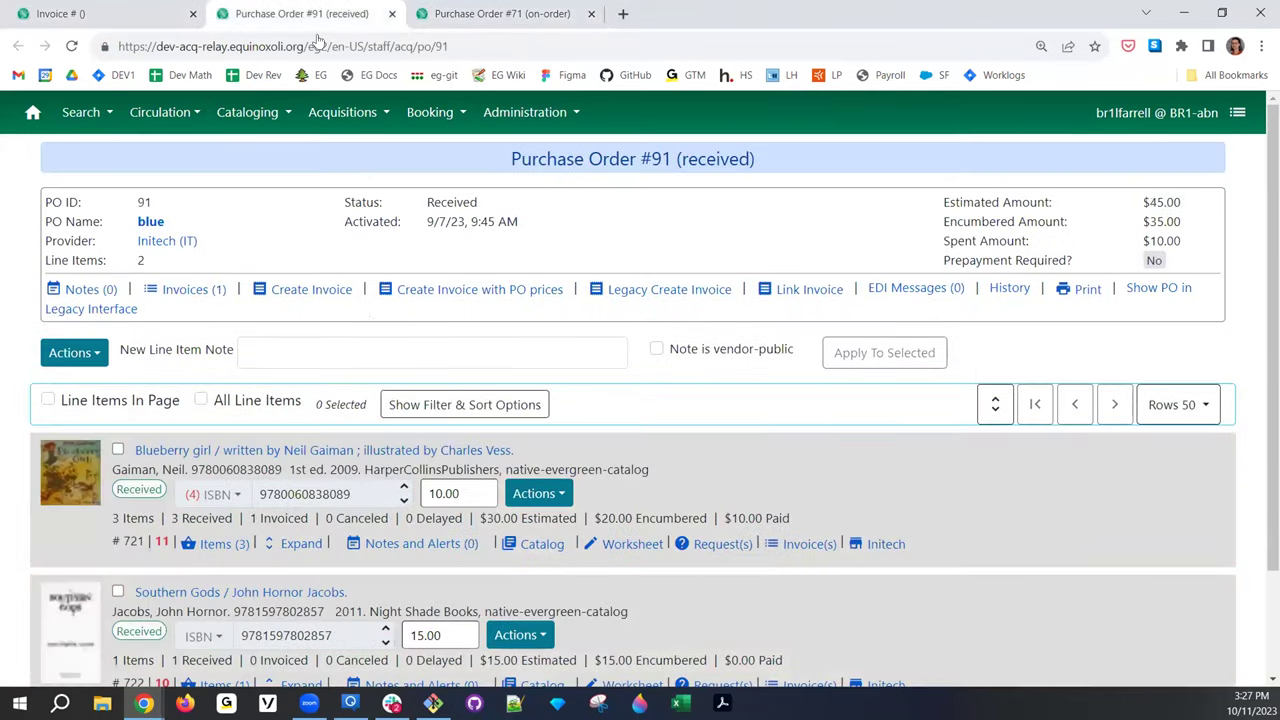
{"action": "left_click", "coordinate": [56, 8]}
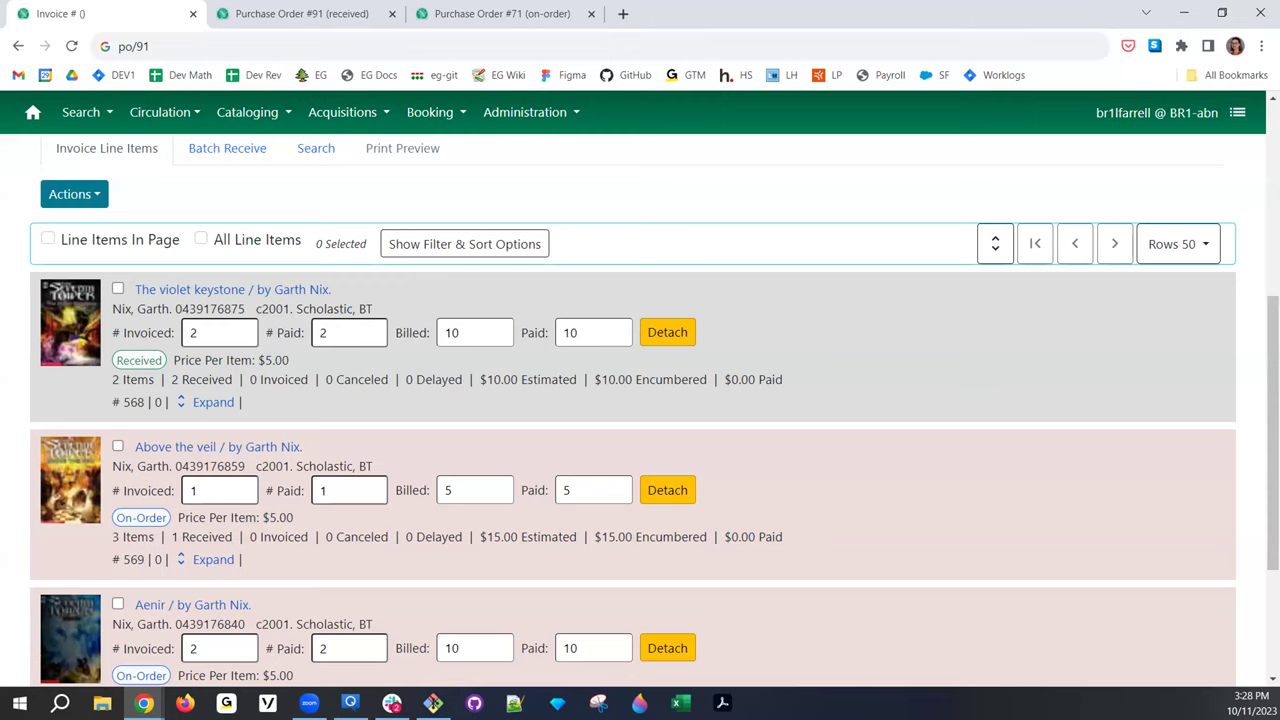
{"action": "left_click", "coordinate": [297, 14]}
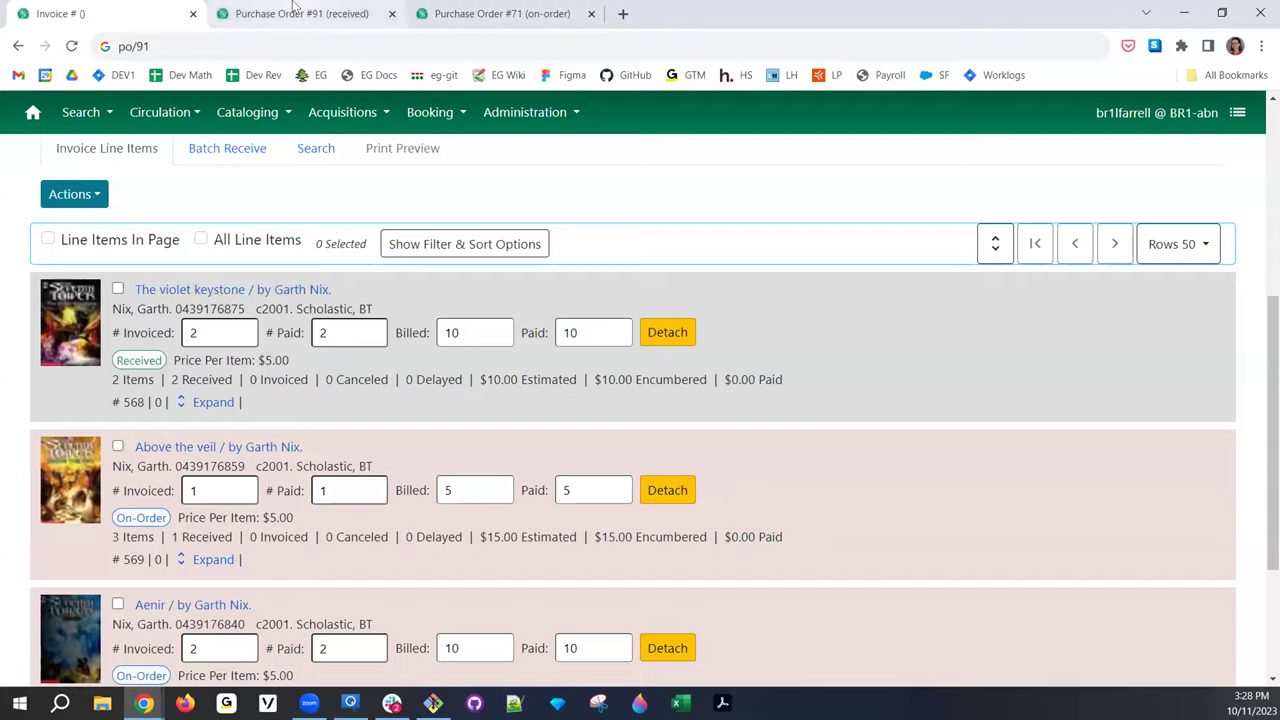
{"action": "left_click", "coordinate": [500, 14]}
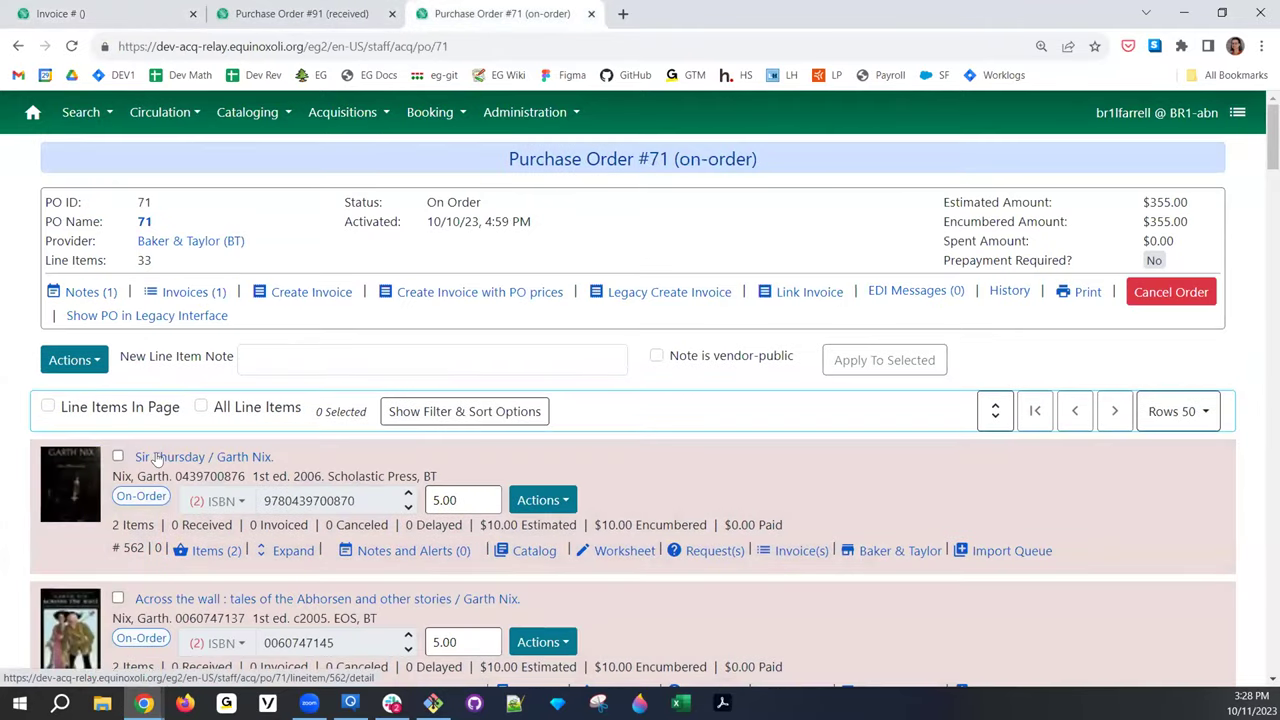
Go back to the invoice and open the linked Above the veil line item in one more tab
{"action": "key", "text": "ctrl+1"}
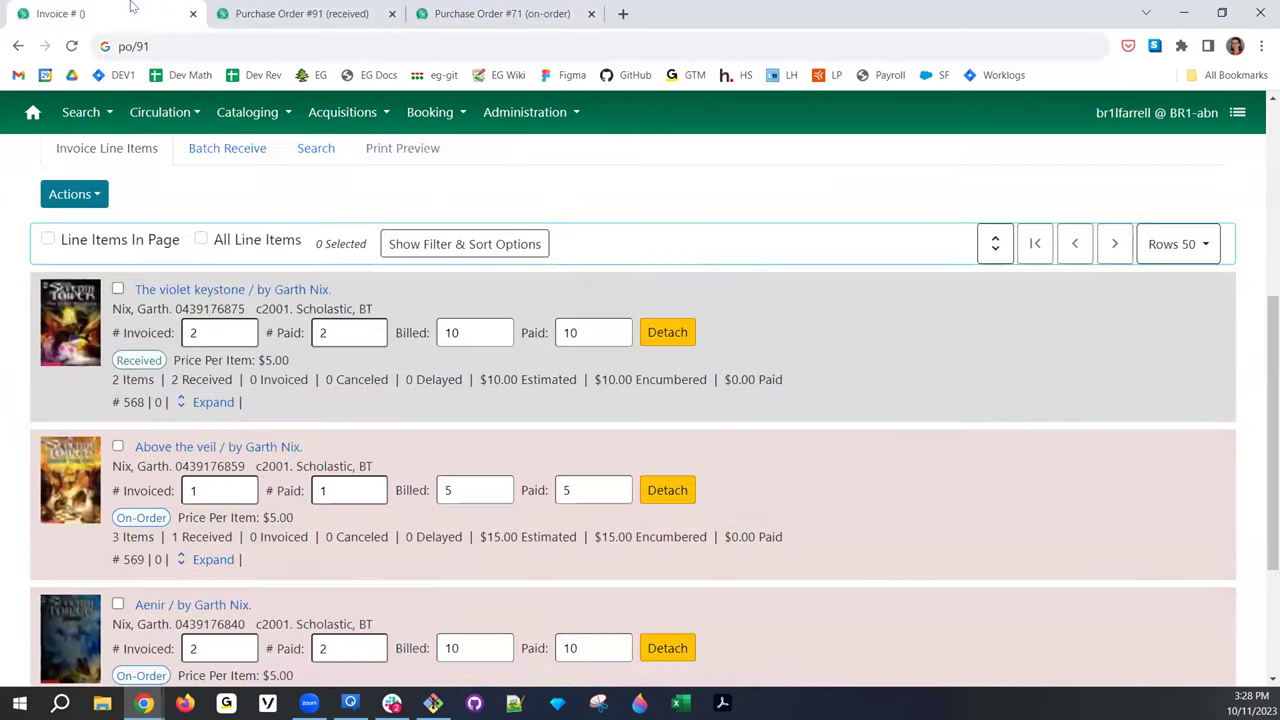
{"action": "middle_click", "coordinate": [250, 447]}
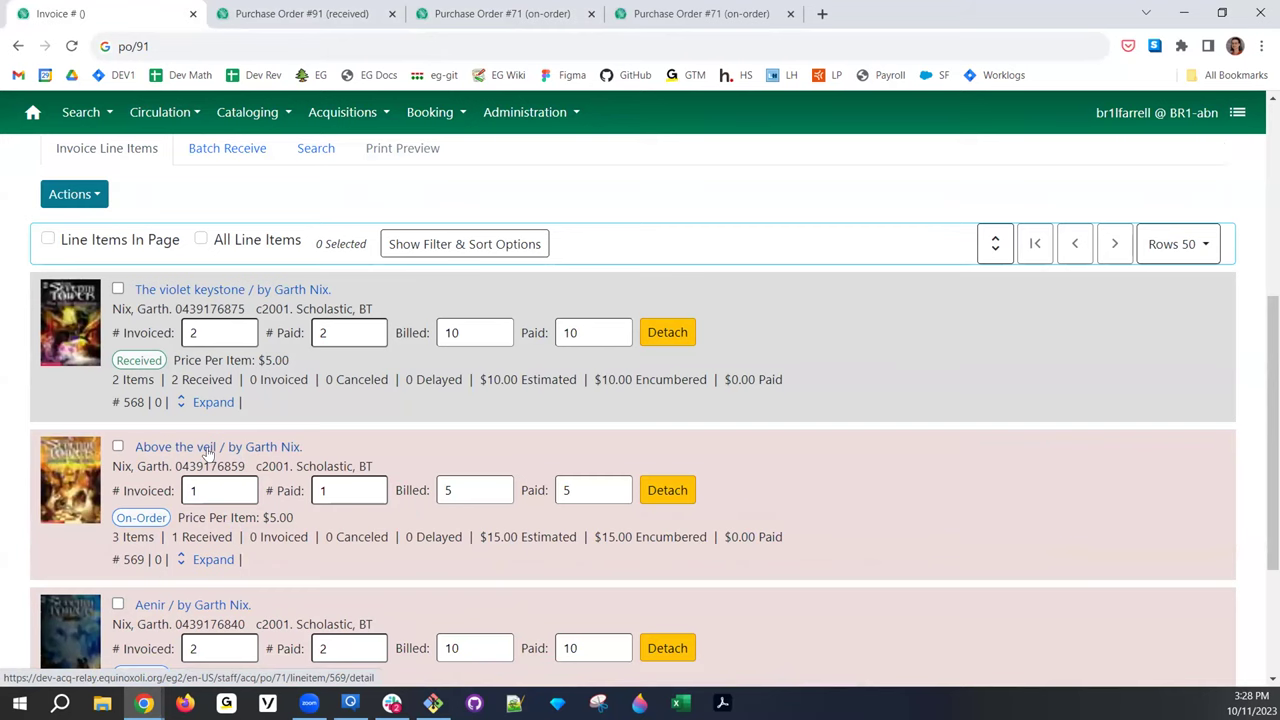
Go from the newly opened Above the veil line item to its full purchase order, and return to the invoice
{"action": "left_click", "coordinate": [700, 14]}
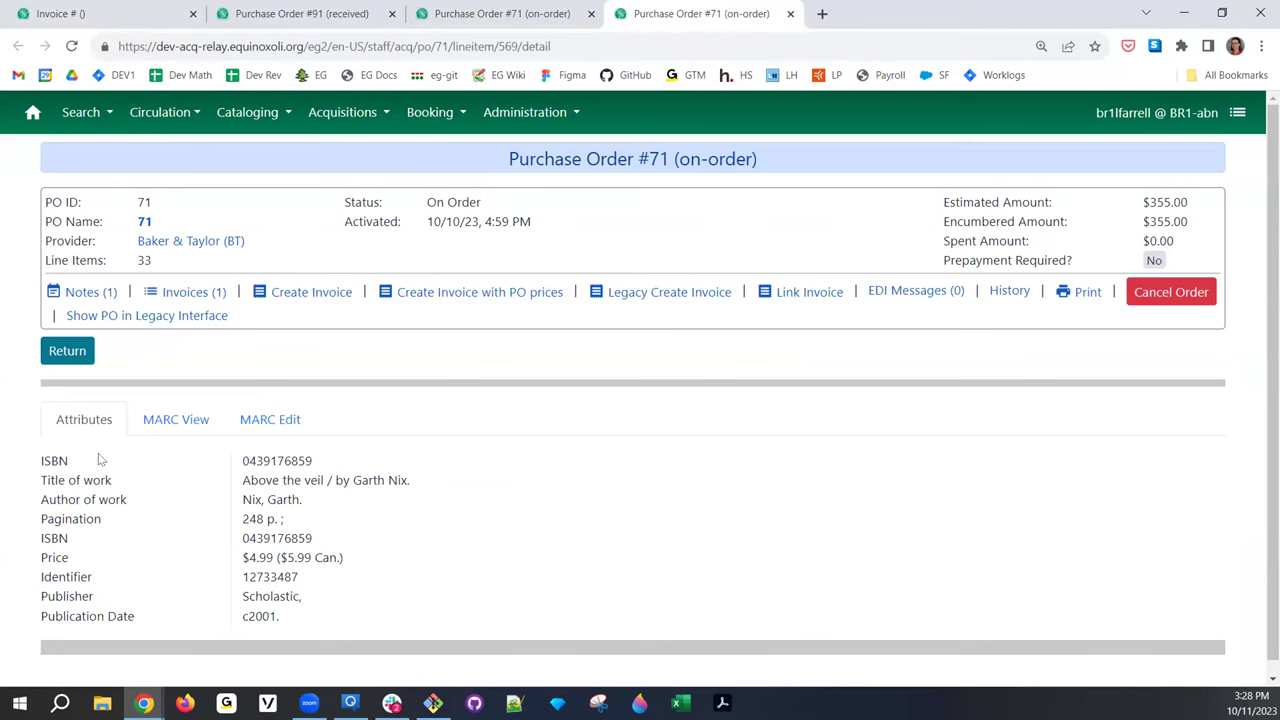
{"action": "left_click", "coordinate": [86, 351]}
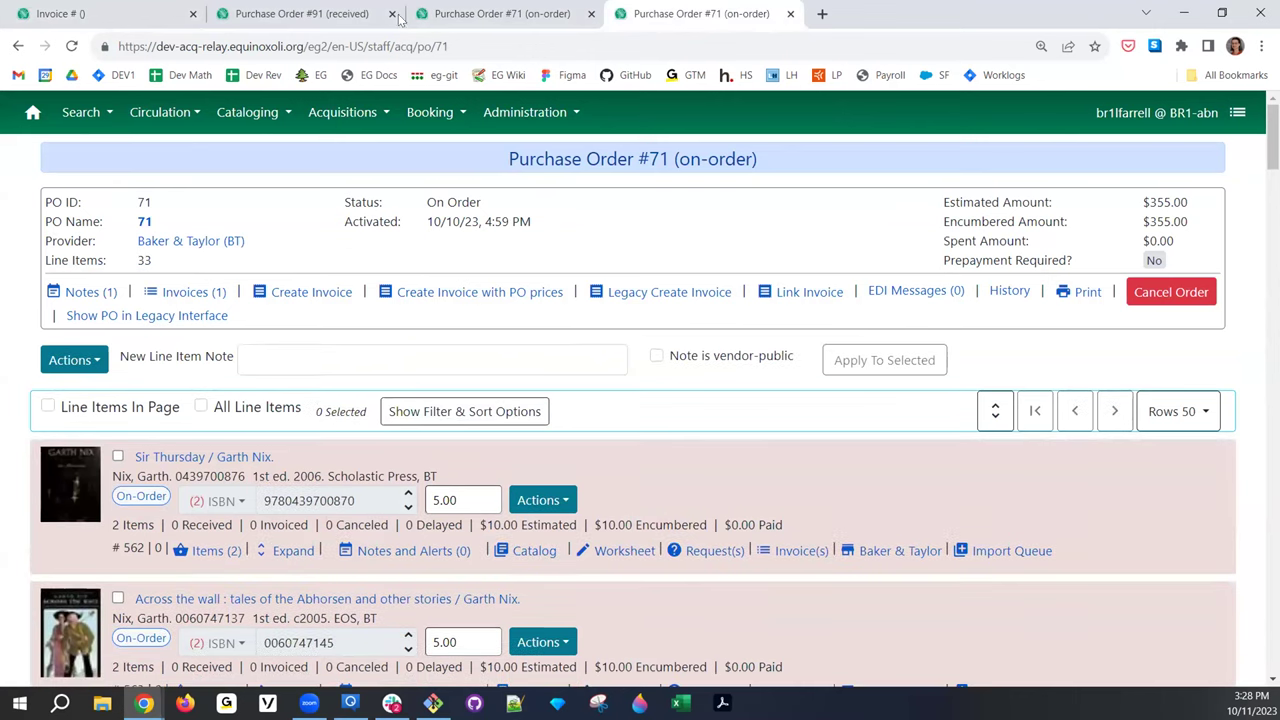
{"action": "left_click", "coordinate": [462, 16]}
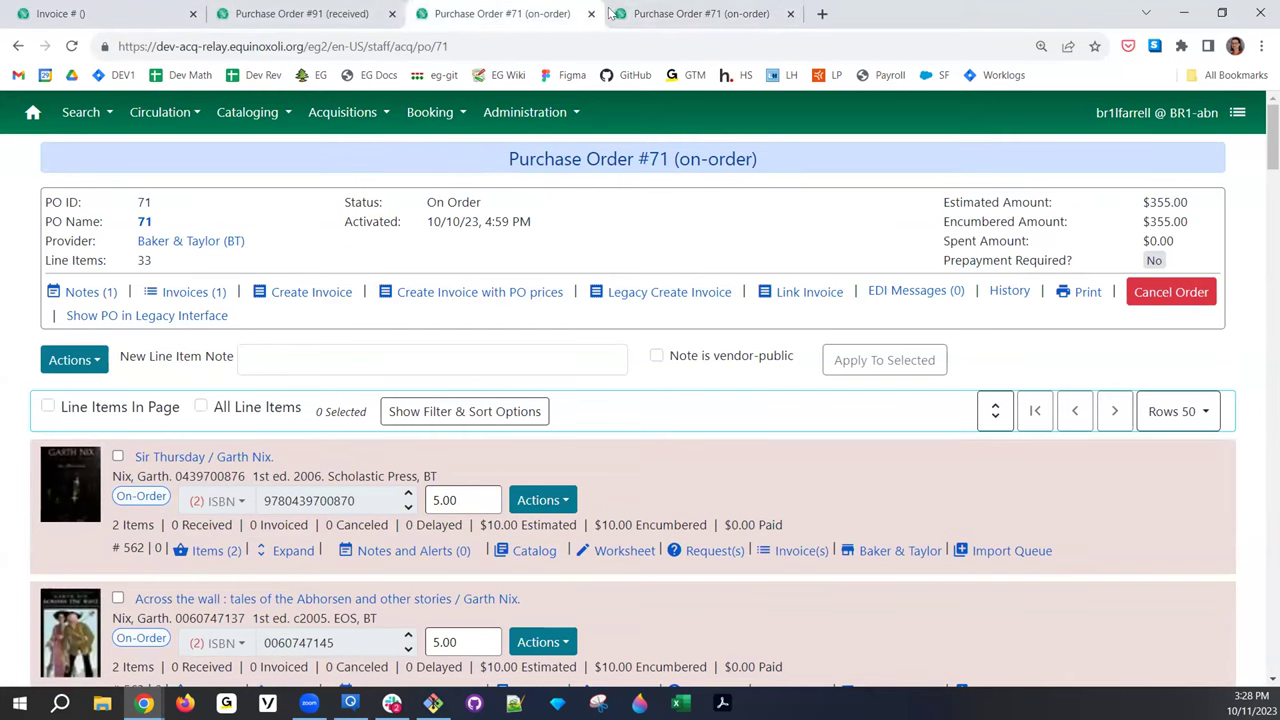
{"action": "key", "text": "ctrl+Tab"}
{"action": "key", "text": "ctrl+shift+Tab"}
{"action": "key", "text": "ctrl+shift+Tab"}
{"action": "key", "text": "ctrl+shift+Tab"}
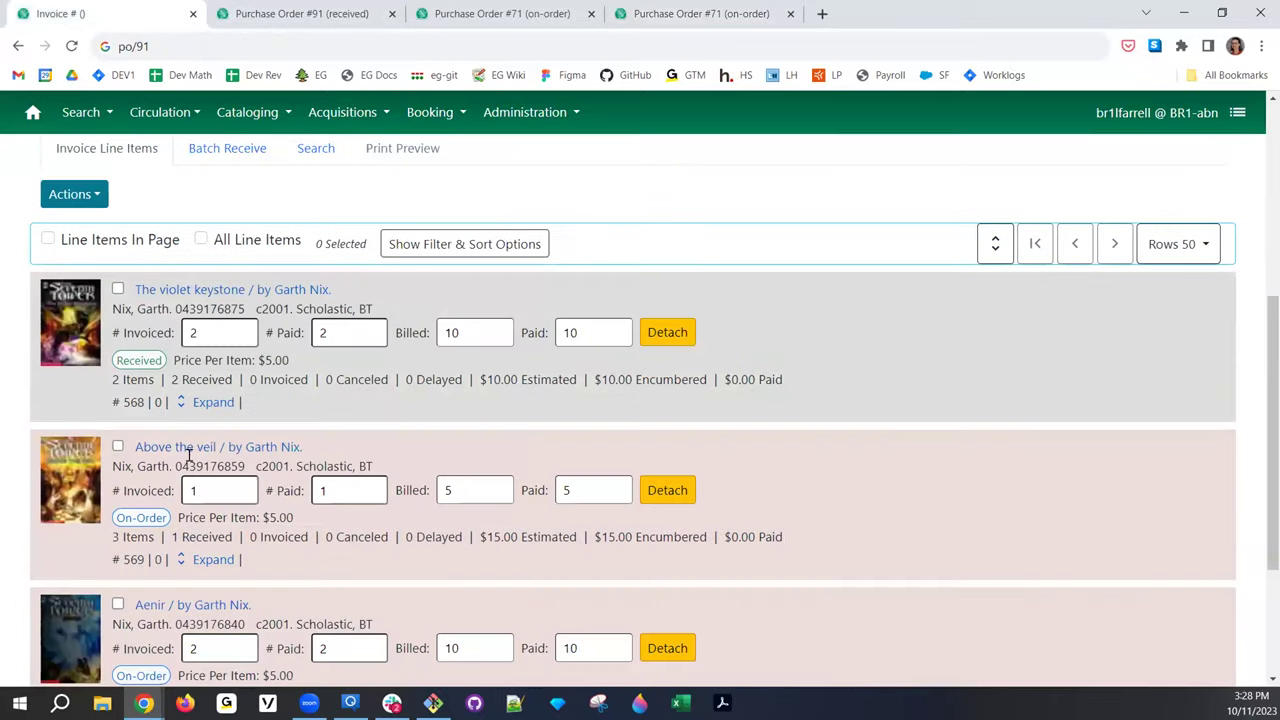
Highlight the Above the veil title on the invoice, and find and highlight the same line item in its purchase order
{"action": "left_click_drag", "start_coordinate": [305, 447], "coordinate": [137, 452]}
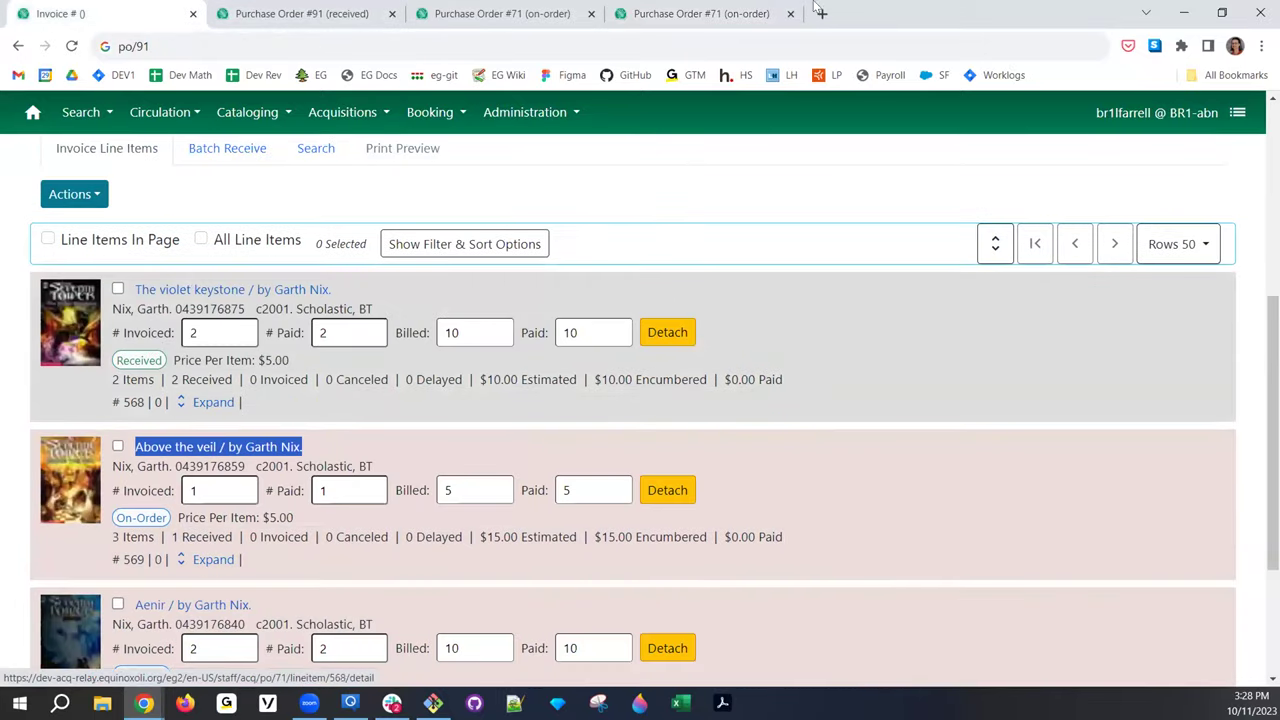
{"action": "key", "text": "ctrl+Tab"}
{"action": "key", "text": "ctrl+Tab"}
{"action": "key", "text": "ctrl+Tab"}
{"action": "scroll", "coordinate": [385, 385], "scroll_direction": "down", "scroll_amount": 5}
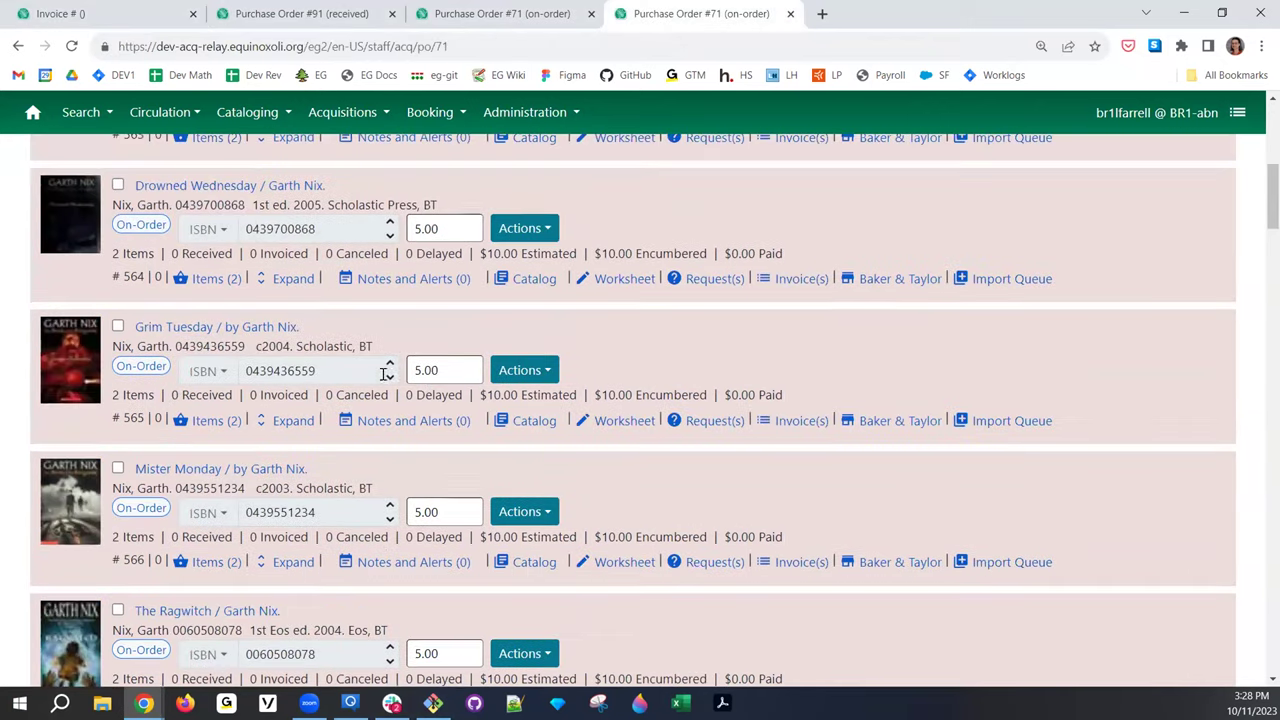
{"action": "scroll", "coordinate": [147, 545], "scroll_direction": "down", "scroll_amount": 1}
{"action": "scroll", "coordinate": [147, 545], "scroll_direction": "down", "scroll_amount": 1}
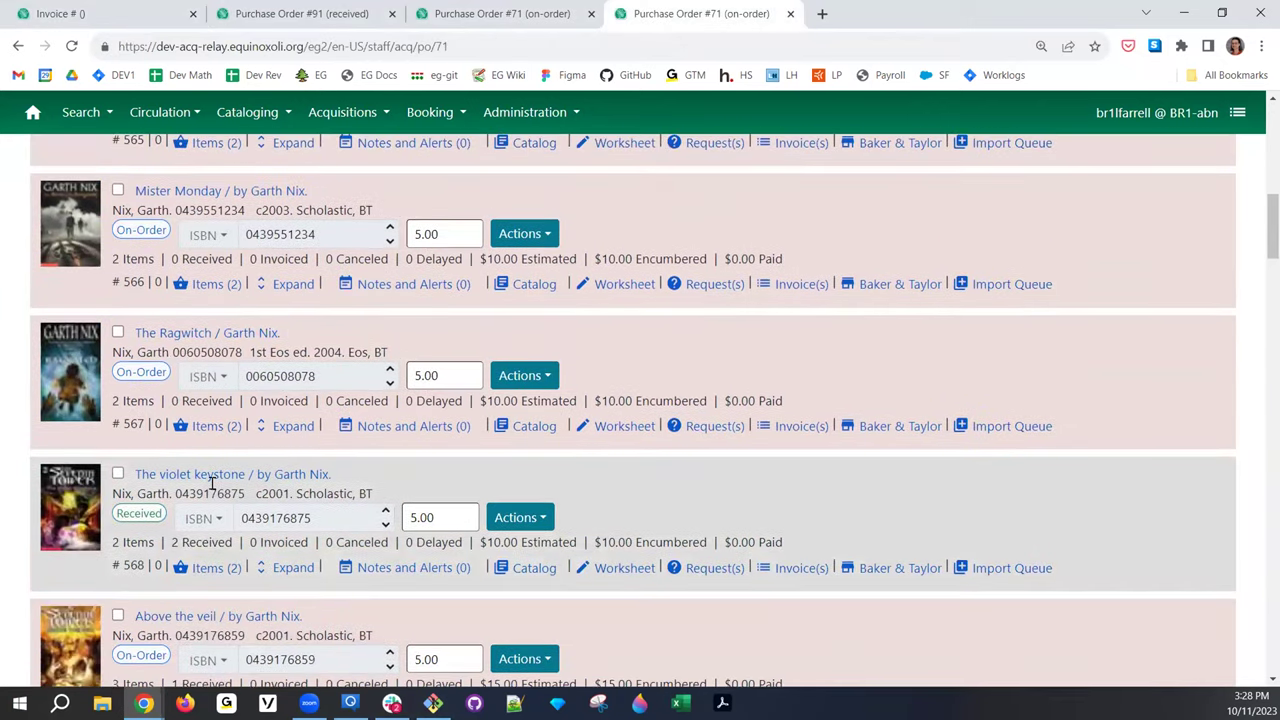
{"action": "scroll", "coordinate": [237, 476], "scroll_direction": "down", "scroll_amount": 1}
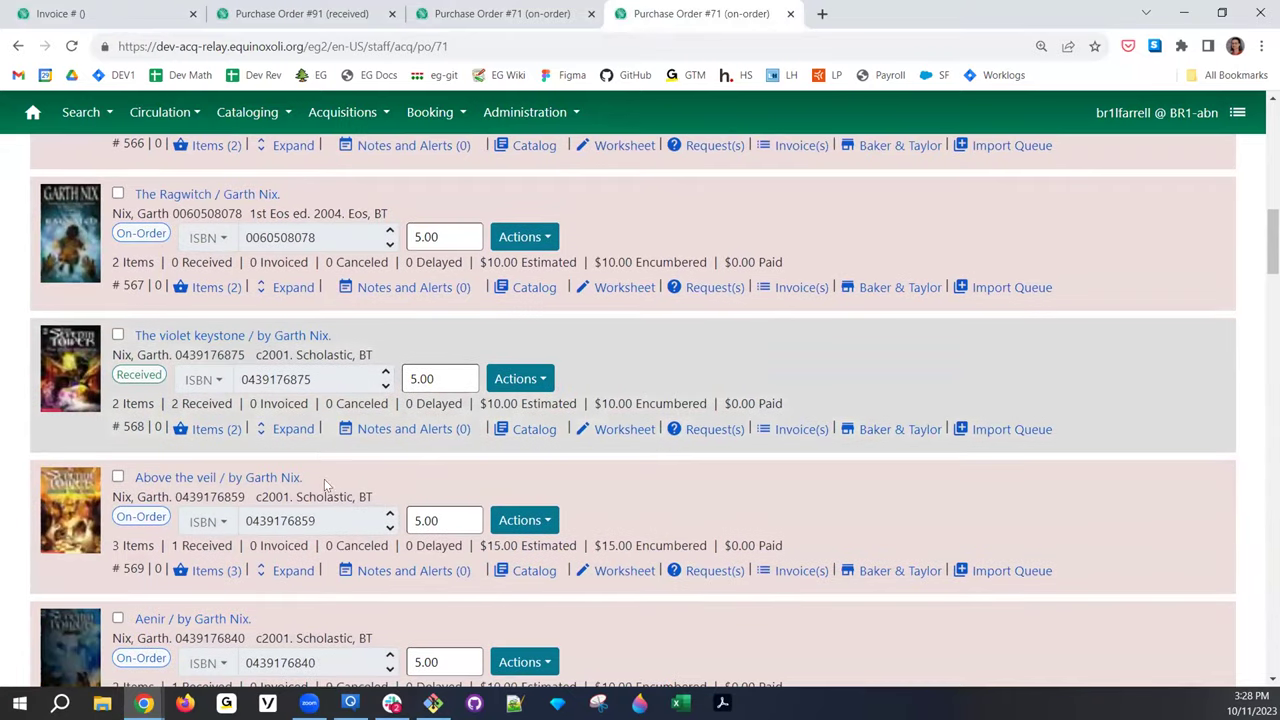
{"action": "left_click_drag", "start_coordinate": [327, 486], "coordinate": [80, 476]}
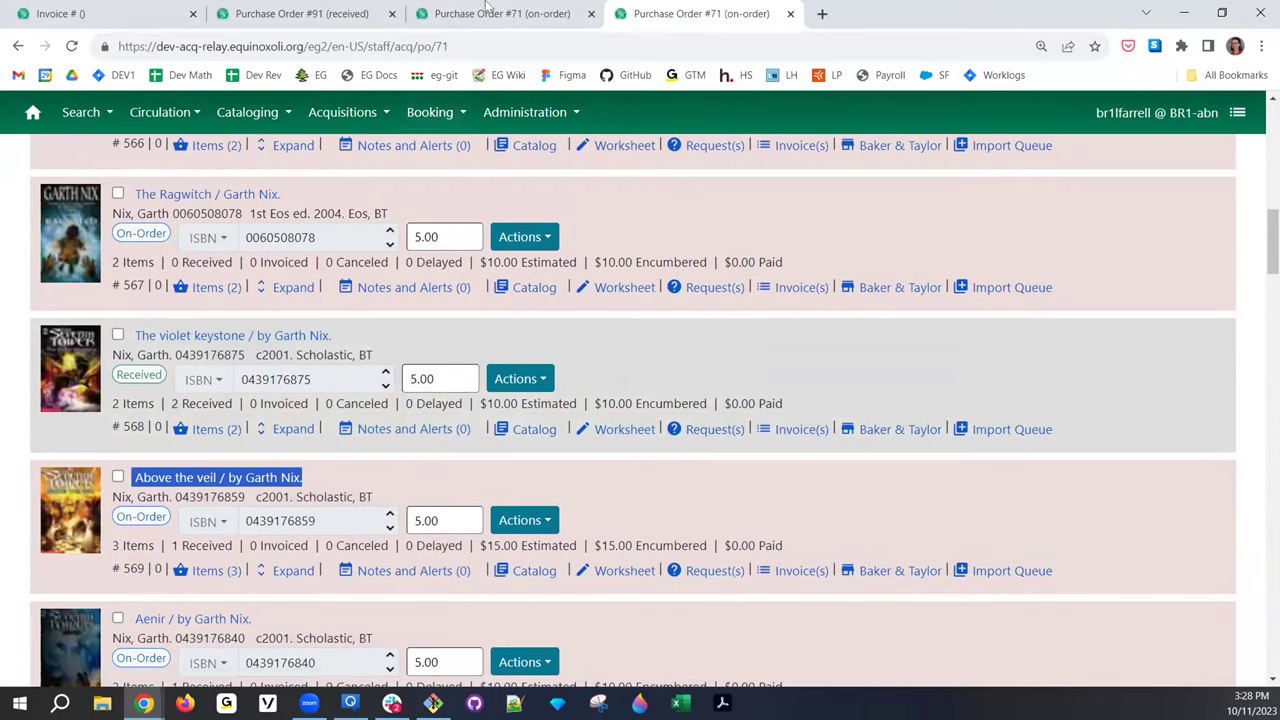
Check the open purchase orders and close the duplicate tab of purchase order 71
{"action": "left_click", "coordinate": [330, 10]}
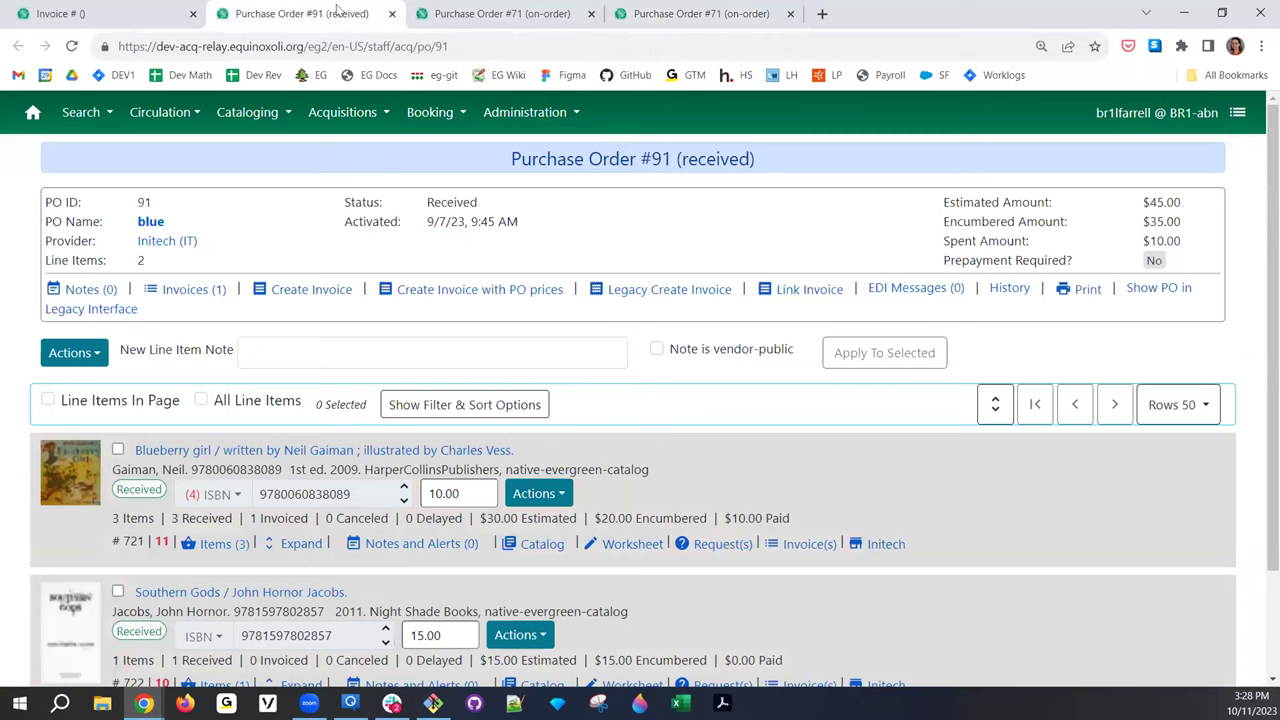
{"action": "left_click", "coordinate": [478, 14]}
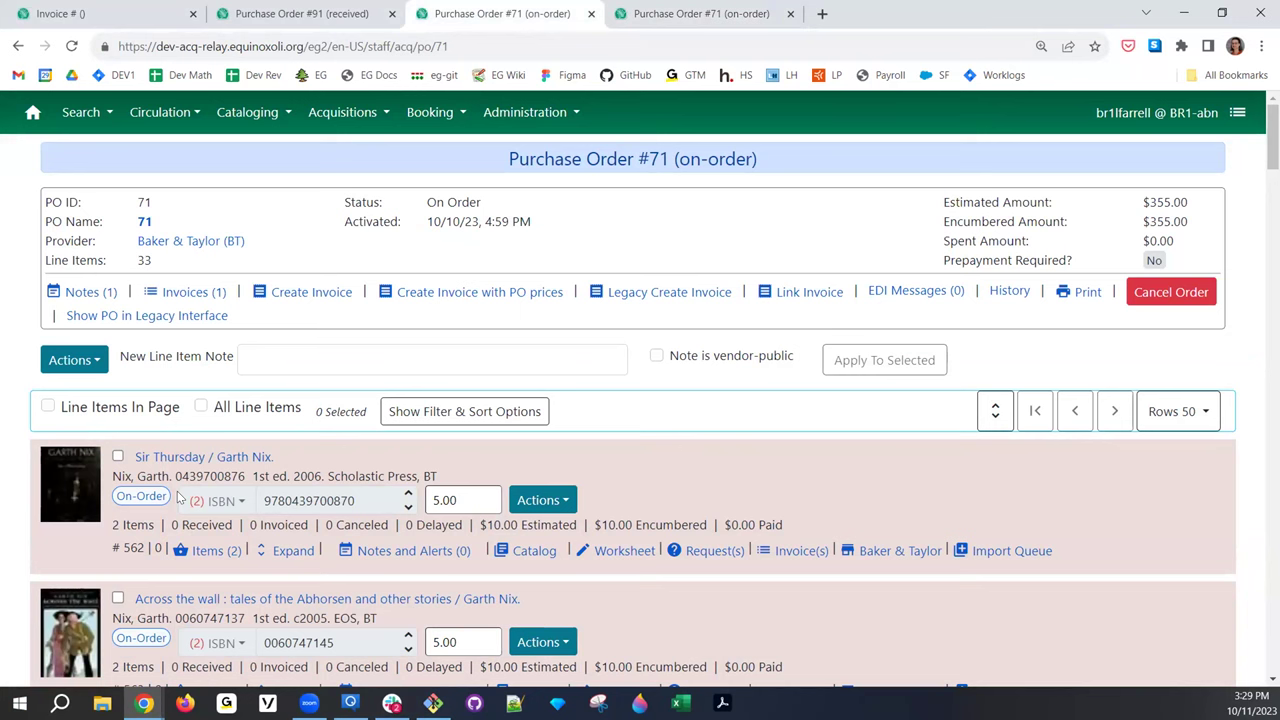
{"action": "left_click", "coordinate": [591, 14]}
Return to the invoice and expand the copy details of The violet keystone for review
{"action": "left_click", "coordinate": [365, 12]}
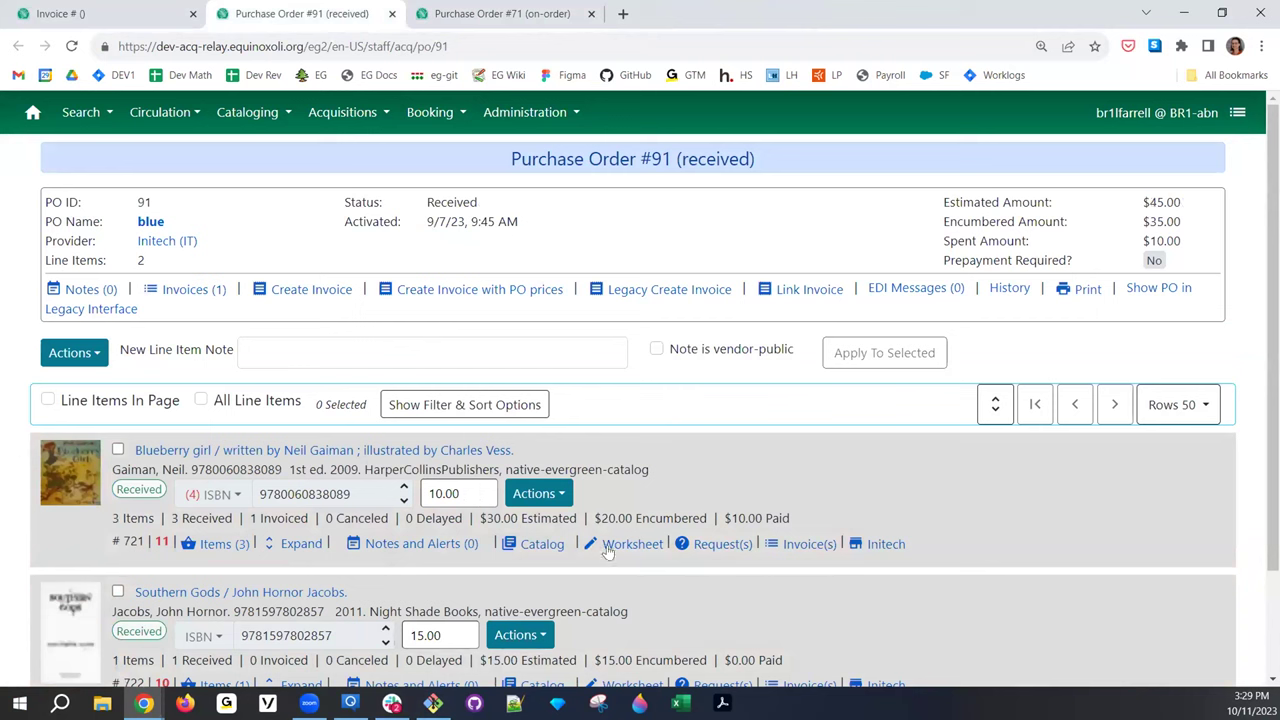
{"action": "left_click", "coordinate": [465, 12]}
{"action": "key", "text": "ctrl+1"}
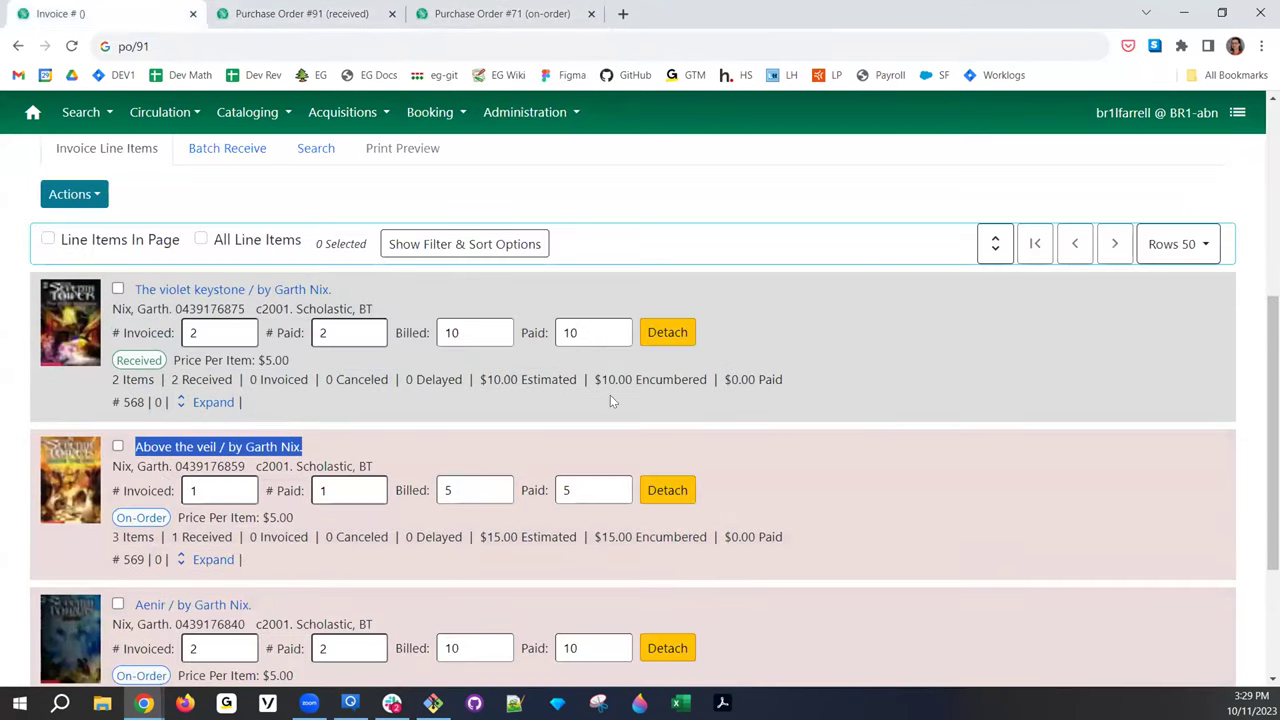
{"action": "left_click", "coordinate": [200, 402]}
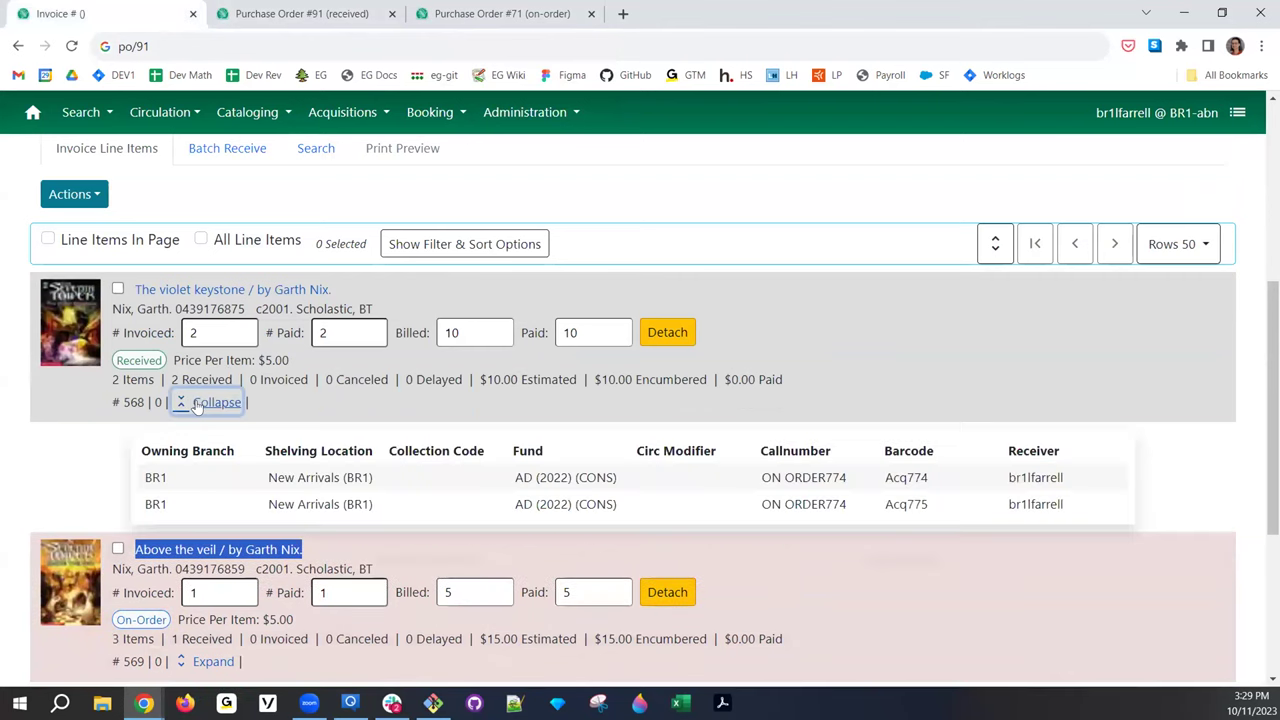
{"action": "scroll", "coordinate": [367, 431], "scroll_direction": "up", "scroll_amount": 2}
{"action": "scroll", "coordinate": [377, 432], "scroll_direction": "down", "scroll_amount": 2}
{"action": "scroll", "coordinate": [414, 434], "scroll_direction": "down", "scroll_amount": 2}
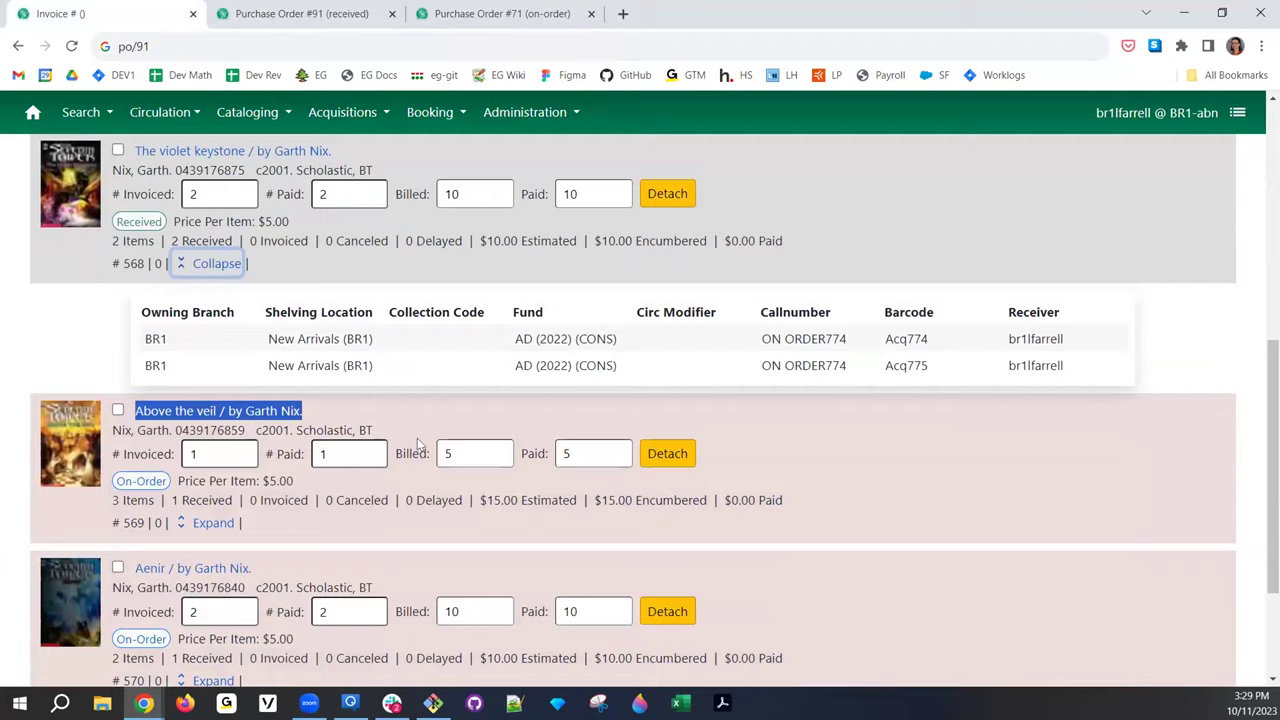
{"action": "scroll", "coordinate": [418, 445], "scroll_direction": "up", "scroll_amount": 2}
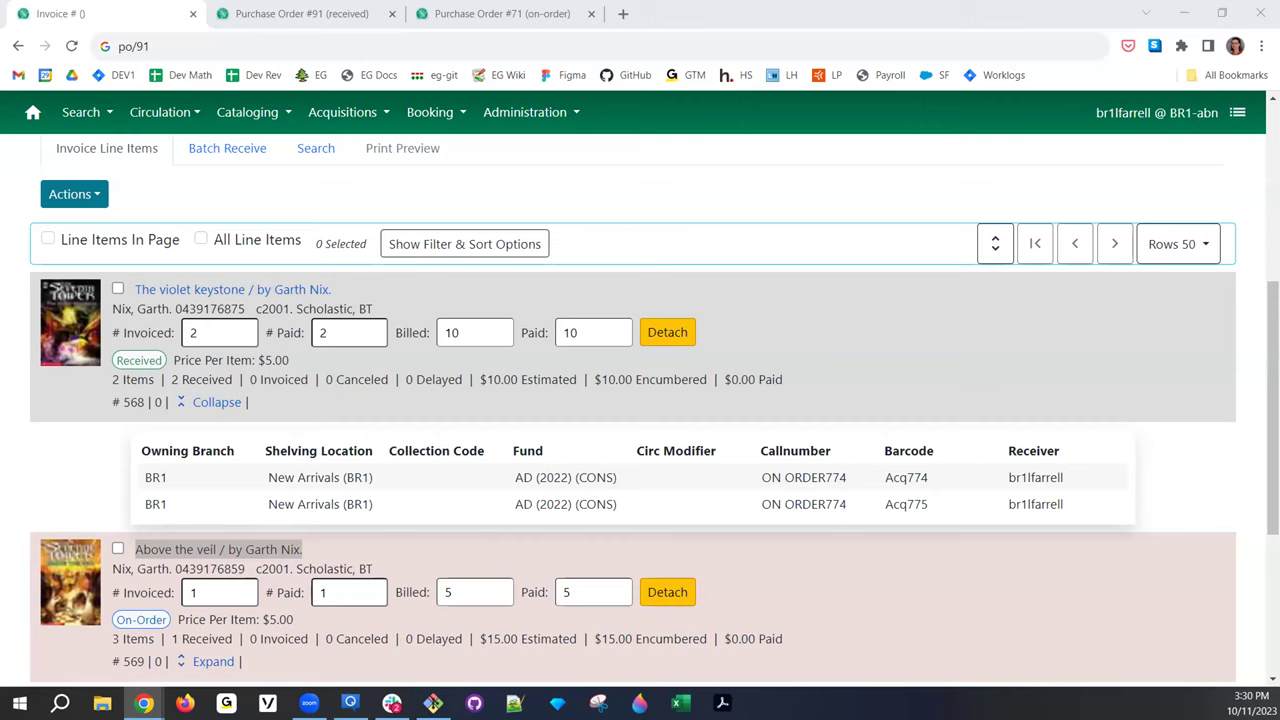
Go to the top of purchase order 71 and close its remaining tab
{"action": "left_click", "coordinate": [502, 14]}
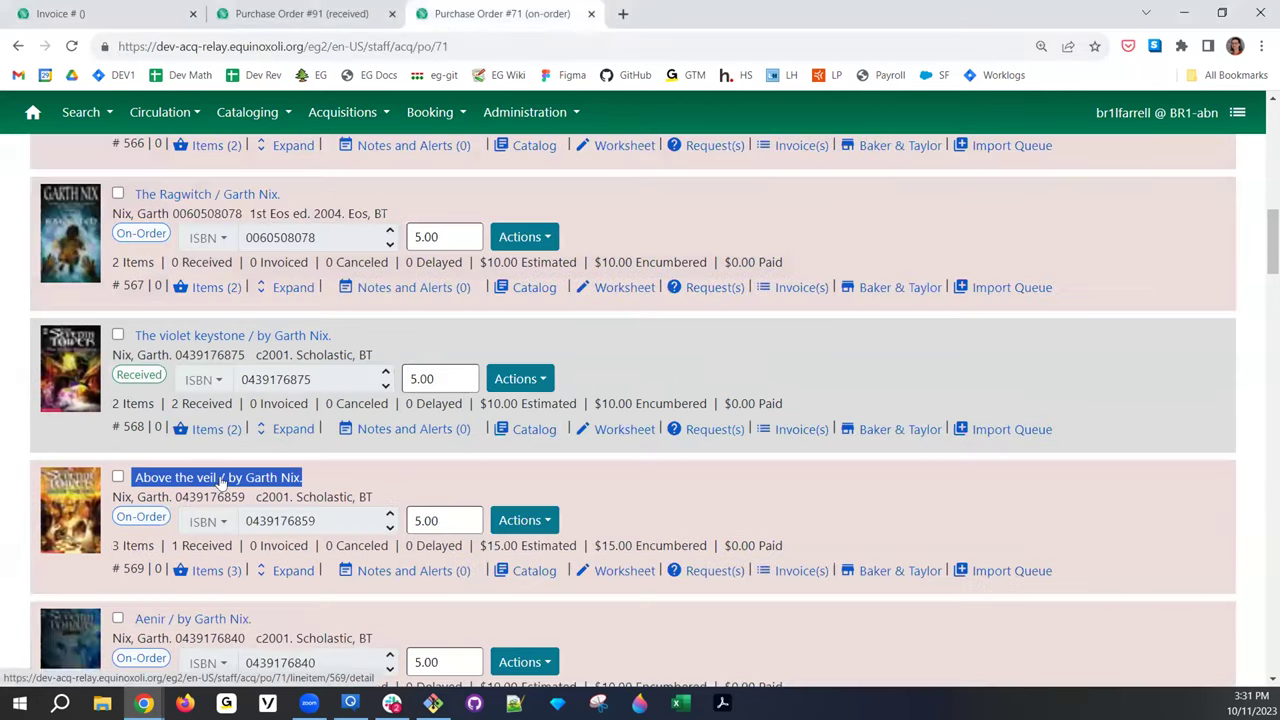
{"action": "scroll", "coordinate": [240, 488], "scroll_direction": "up", "scroll_amount": 10}
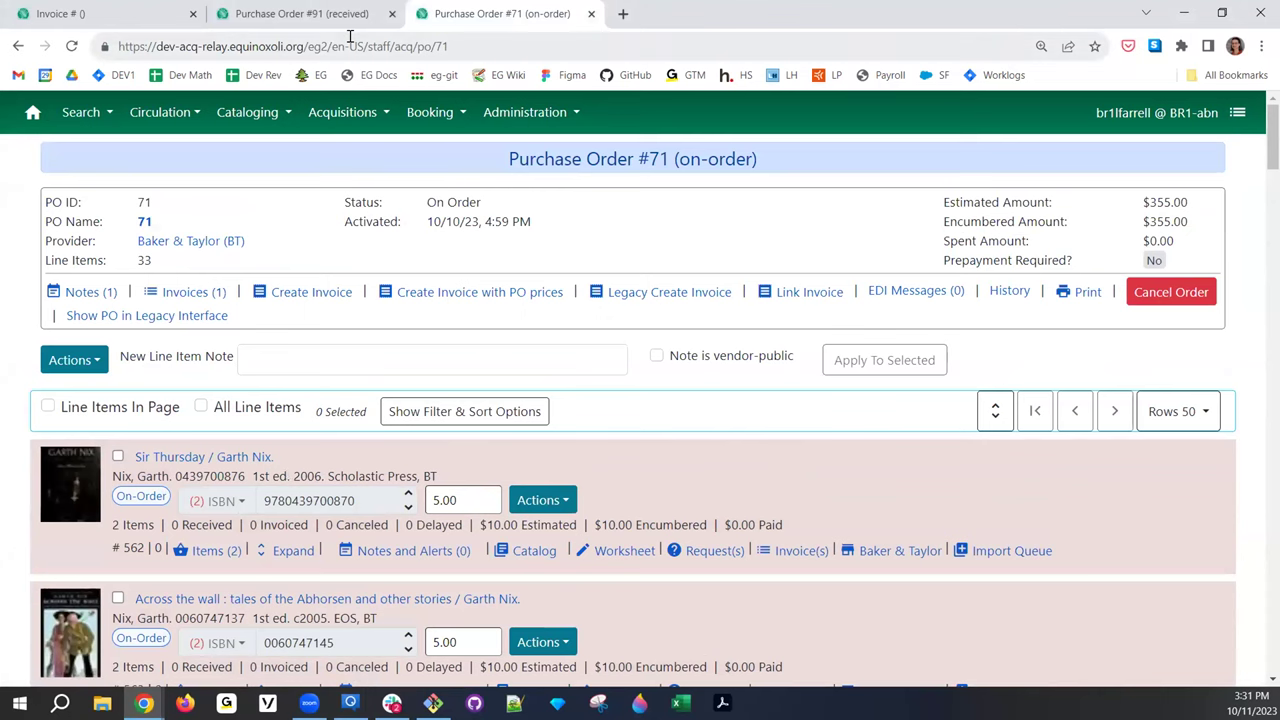
{"action": "left_click", "coordinate": [591, 13]}
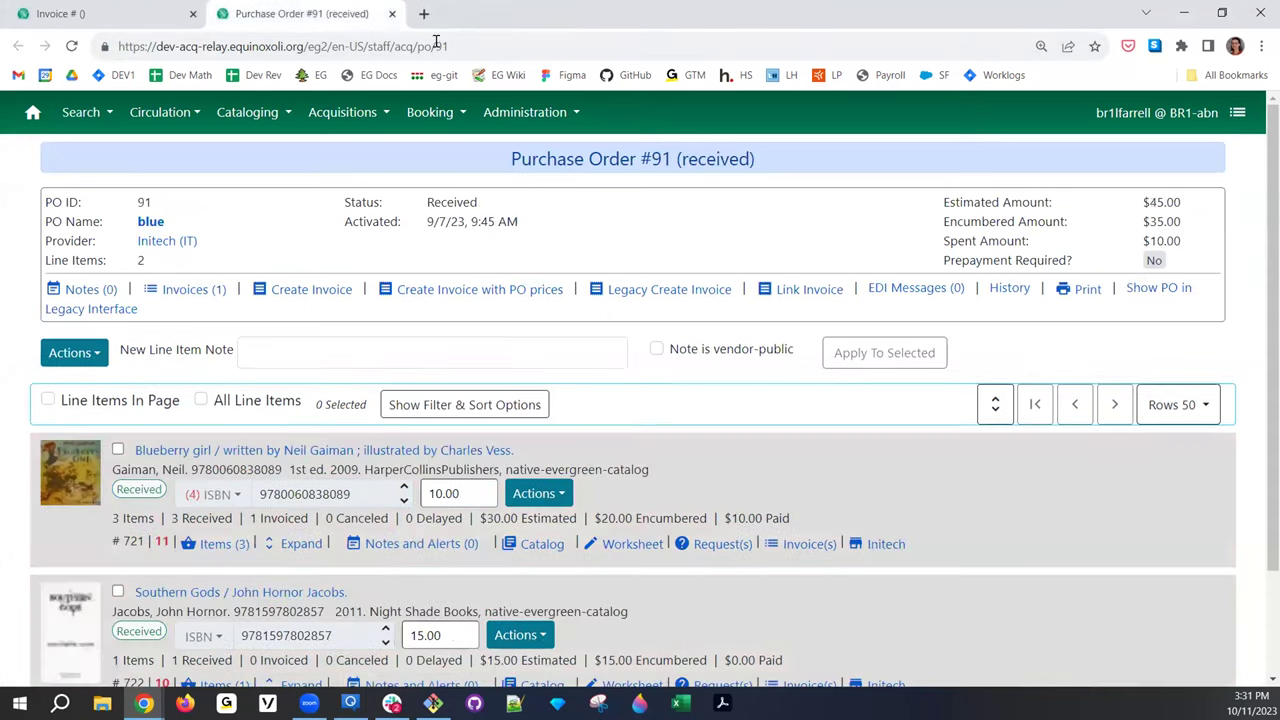
Create an invoice with PO prices from purchase order 91 and review its line items and pending totals
{"action": "left_click", "coordinate": [424, 290]}
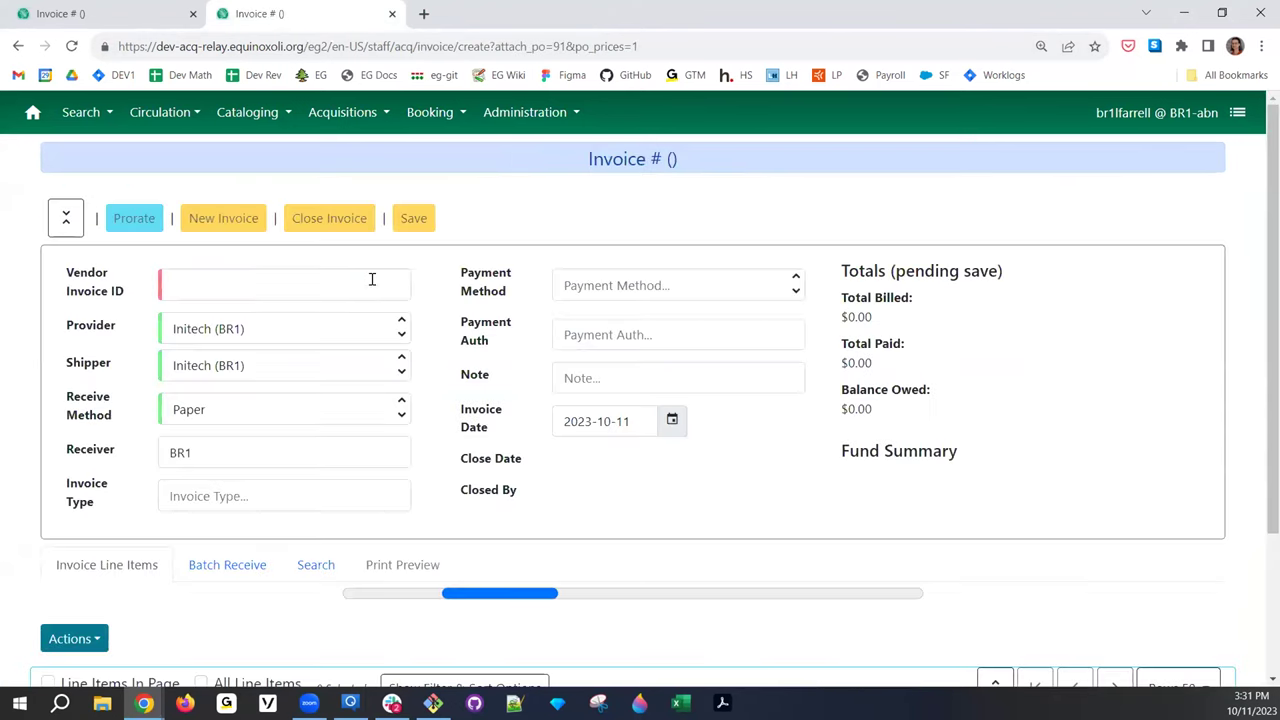
{"action": "scroll", "coordinate": [387, 271], "scroll_direction": "down", "scroll_amount": 5}
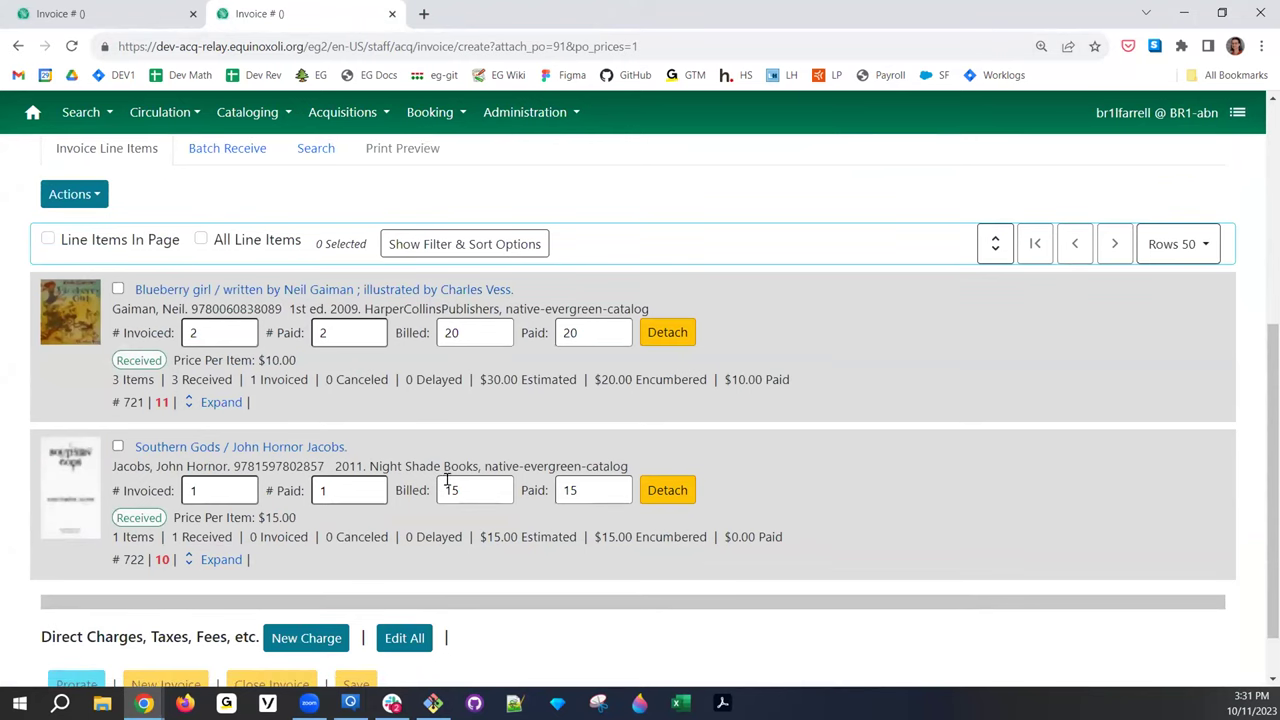
{"action": "scroll", "coordinate": [447, 481], "scroll_direction": "down", "scroll_amount": 1}
{"action": "scroll", "coordinate": [482, 447], "scroll_direction": "up", "scroll_amount": 2}
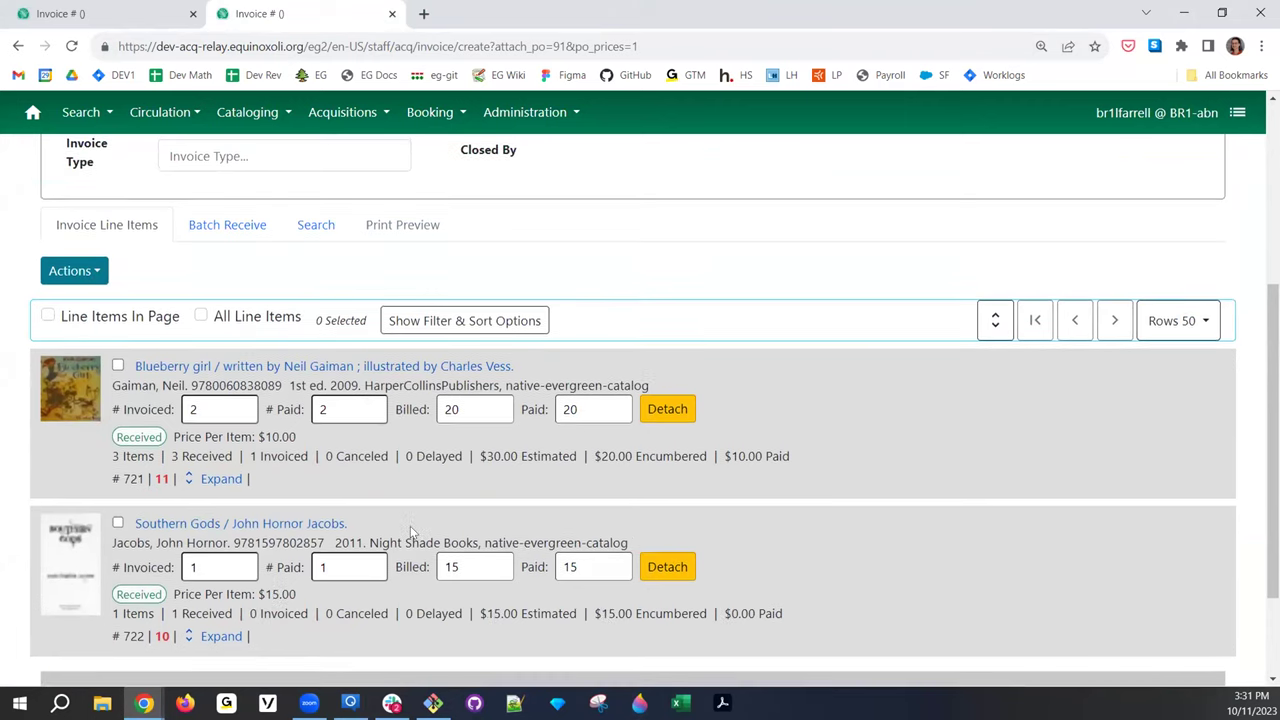
{"action": "scroll", "coordinate": [410, 526], "scroll_direction": "up", "scroll_amount": 4}
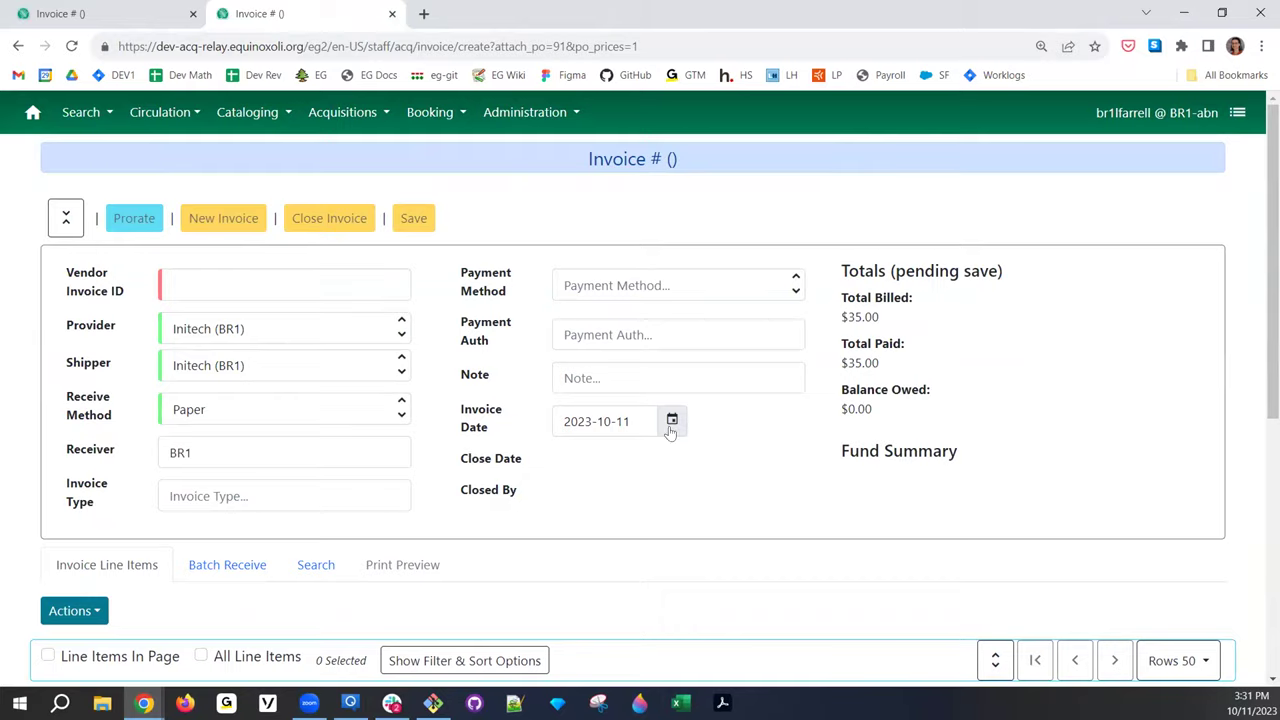
{"action": "scroll", "coordinate": [671, 430], "scroll_direction": "down", "scroll_amount": 5}
{"action": "scroll", "coordinate": [410, 450], "scroll_direction": "up", "scroll_amount": 3}
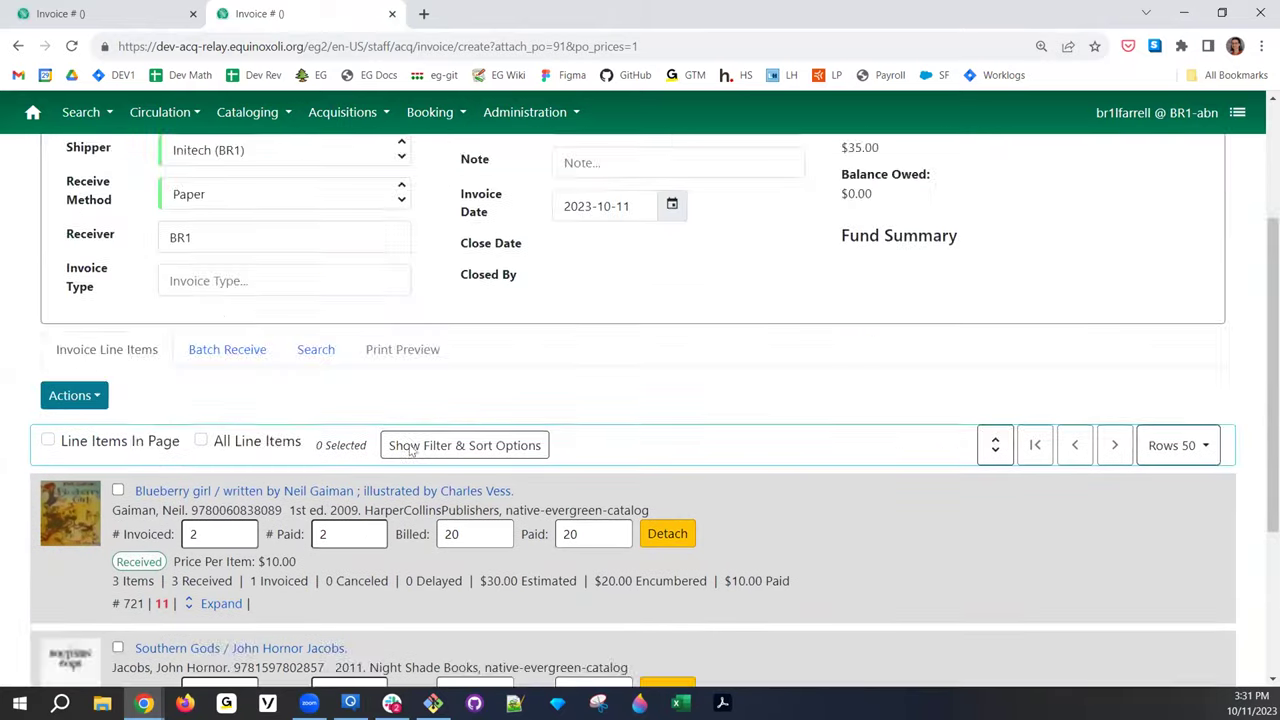
{"action": "scroll", "coordinate": [400, 440], "scroll_direction": "up", "scroll_amount": 3}
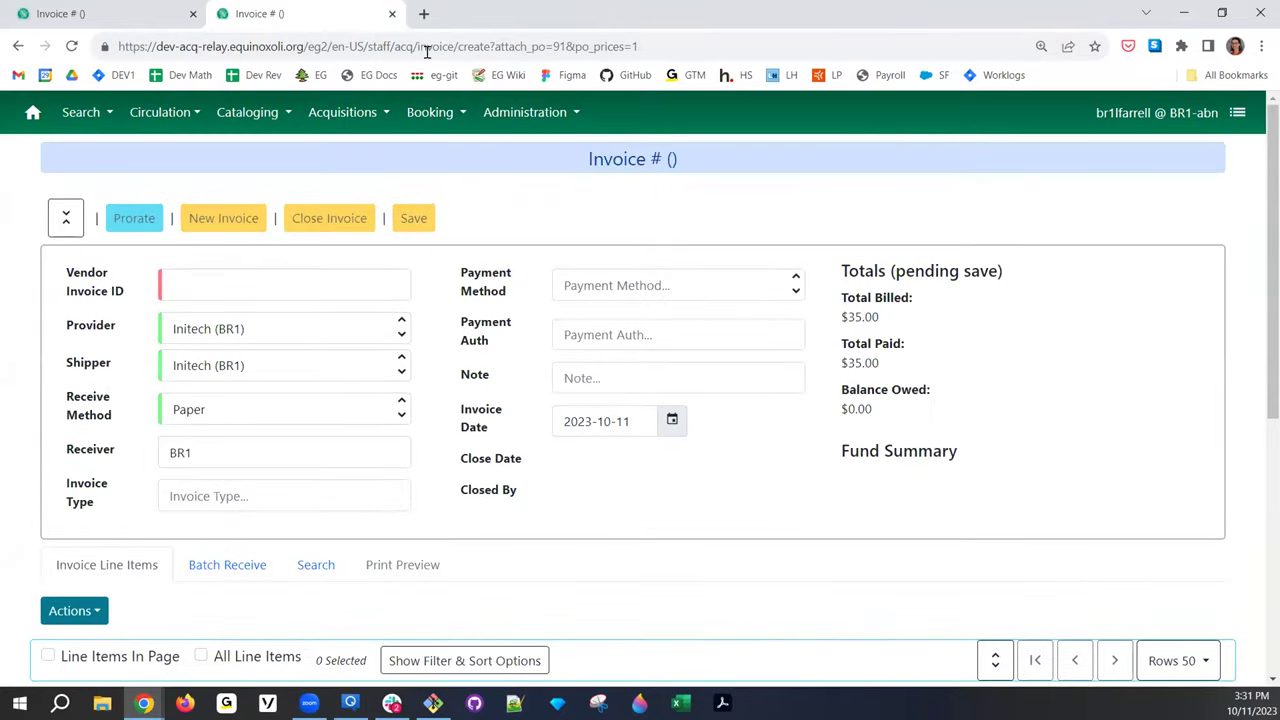
Leave the unsaved invoice for purchase order 91, discard its changes, and return to the purchase order
{"action": "left_click_drag", "start_coordinate": [680, 160], "coordinate": [648, 143]}
{"action": "left_click", "coordinate": [355, 364]}
{"action": "key", "text": "alt+Left"}
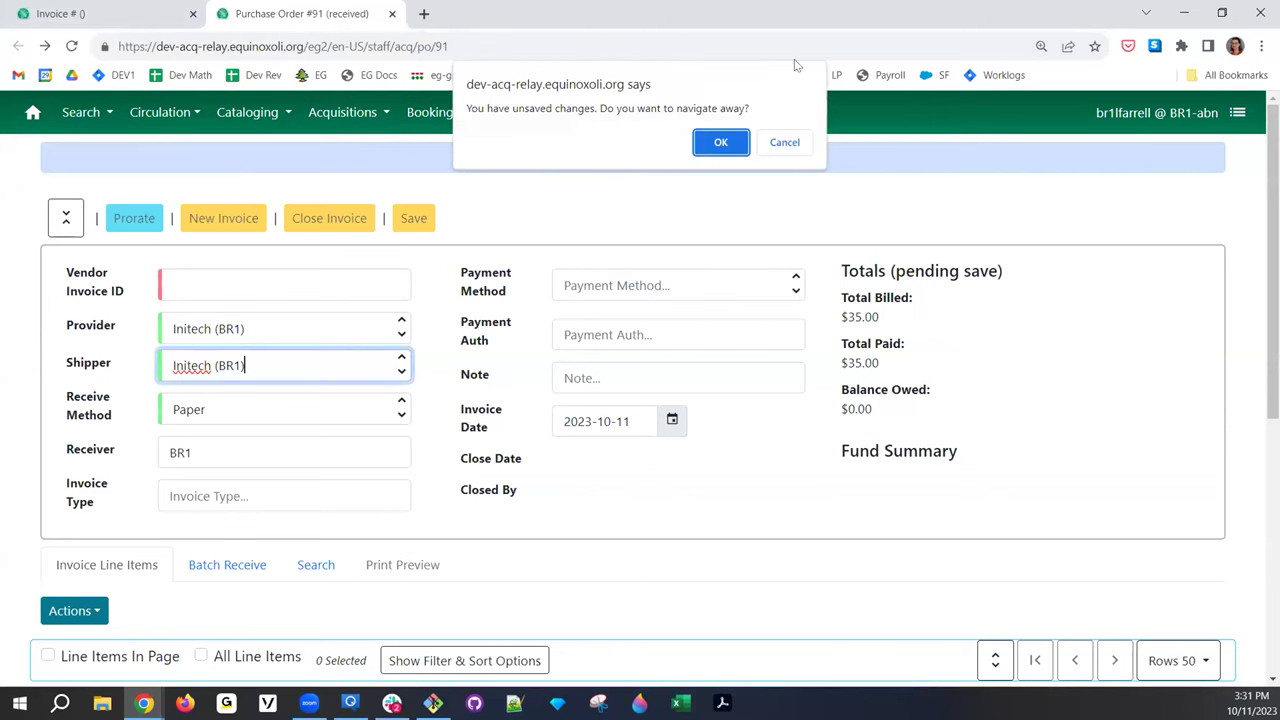
{"action": "left_click", "coordinate": [728, 137]}
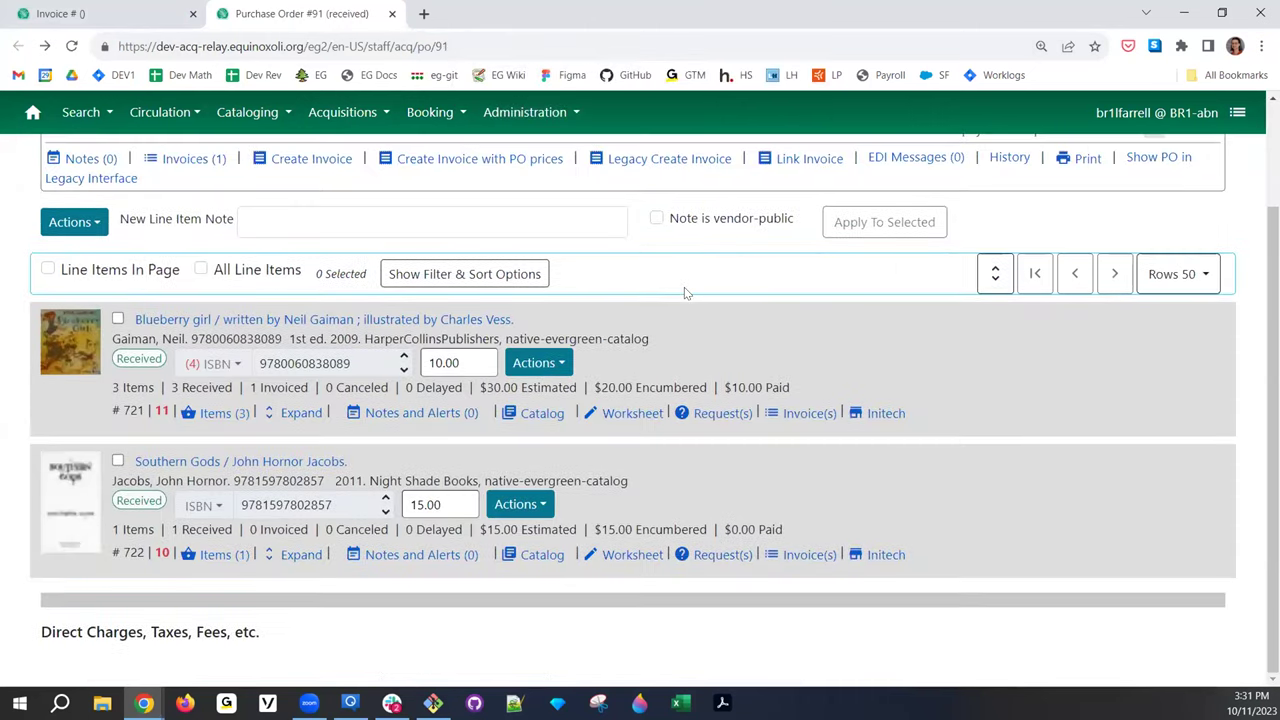
Highlight the item, received and invoiced counts of the Blueberry girl line item on purchase order 91
{"action": "scroll", "coordinate": [388, 524], "scroll_direction": "down", "scroll_amount": 2}
{"action": "left_click_drag", "start_coordinate": [123, 387], "coordinate": [320, 387]}
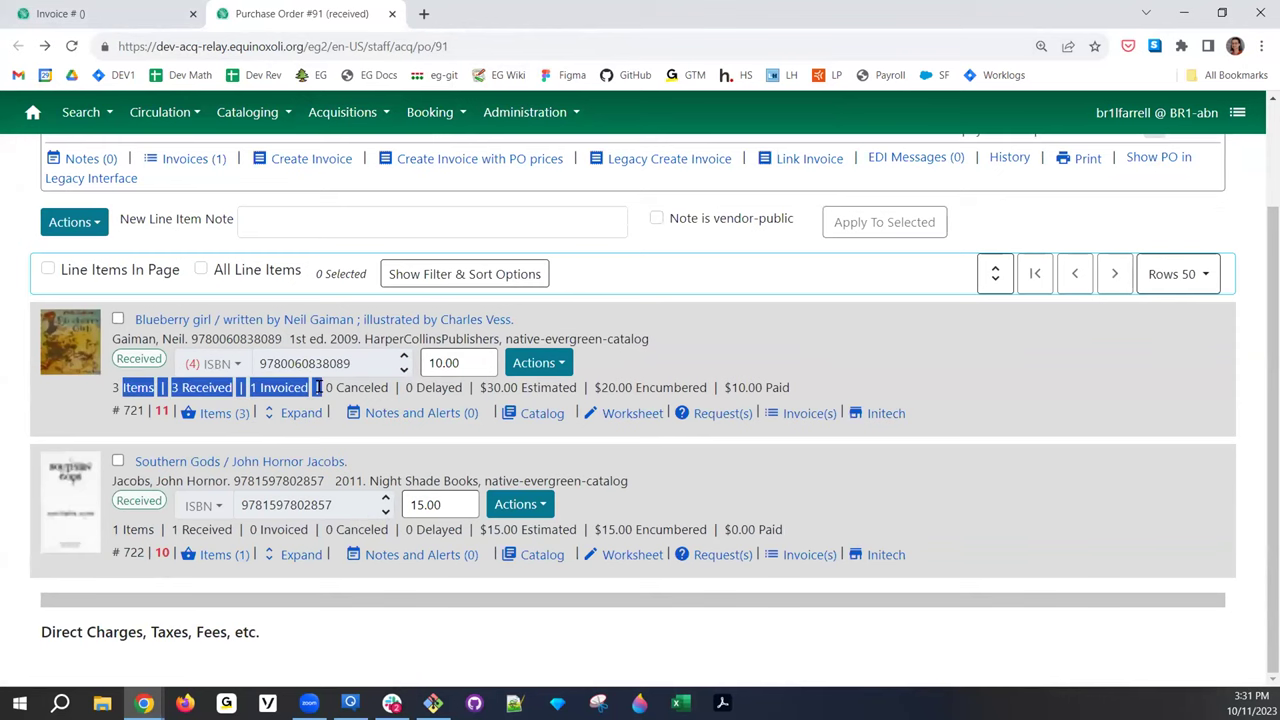
{"action": "scroll", "coordinate": [277, 213], "scroll_direction": "up", "scroll_amount": 2}
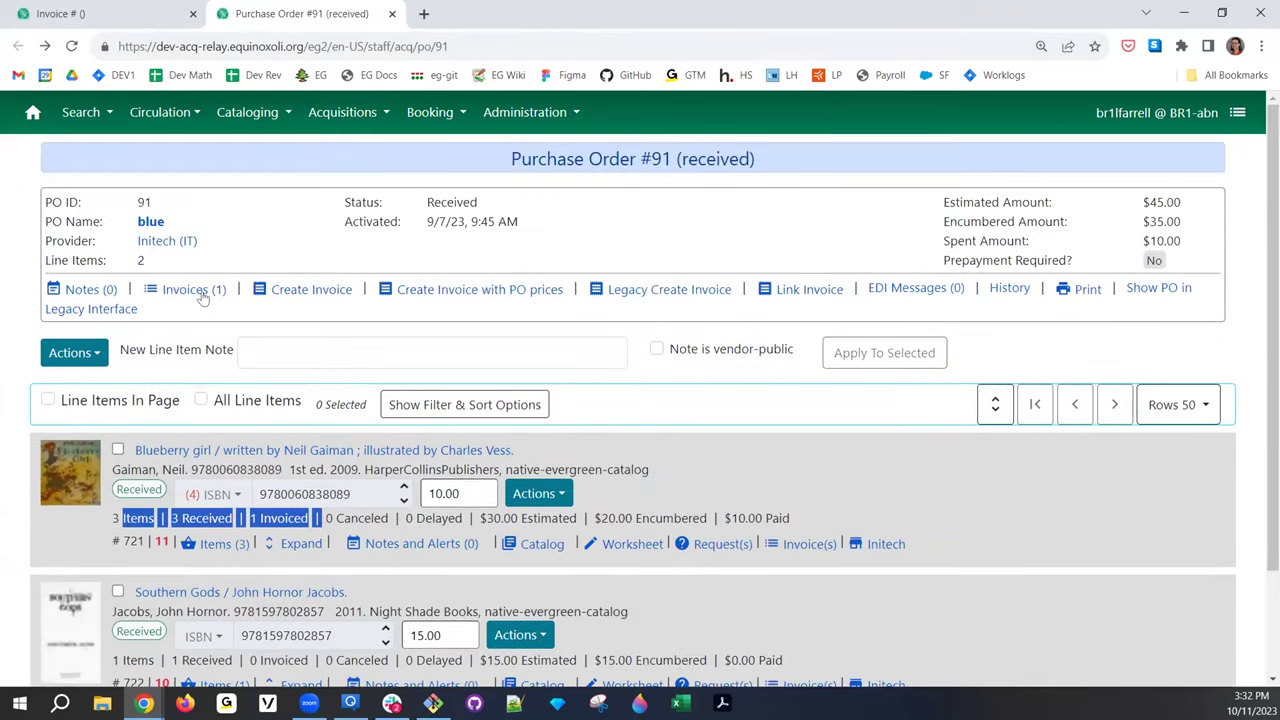
Create an invoice with PO prices for purchase order 91 in a new tab and examine Blueberry girl's invoiced quantity
{"action": "middle_click", "coordinate": [422, 292]}
{"action": "left_click", "coordinate": [424, 14]}
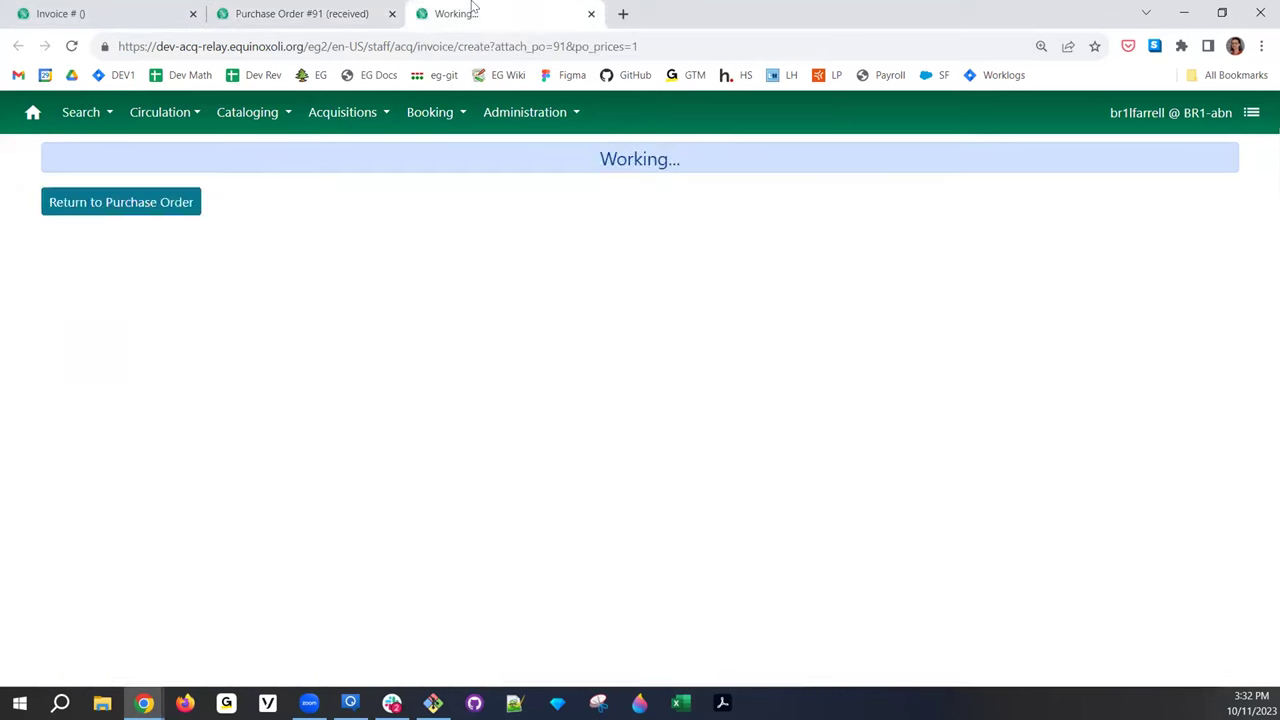
{"action": "scroll", "coordinate": [220, 560], "scroll_direction": "down", "scroll_amount": 3}
{"action": "scroll", "coordinate": [197, 583], "scroll_direction": "down", "scroll_amount": 2}
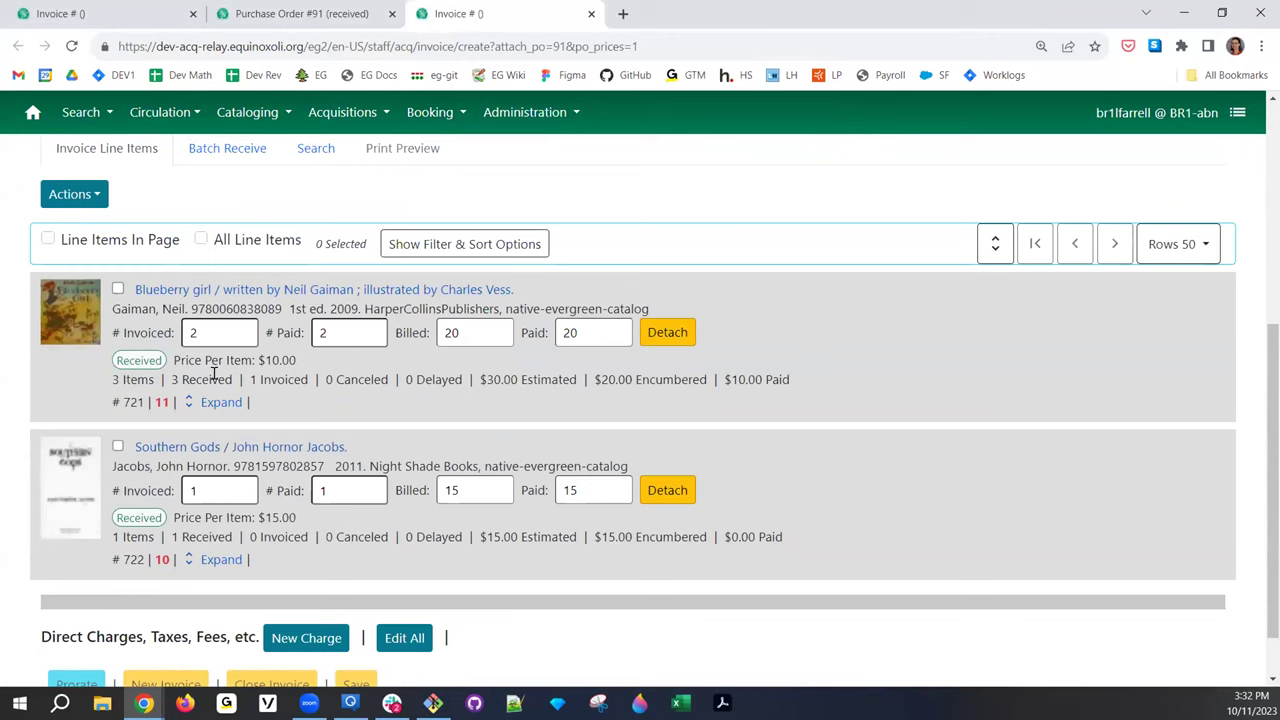
{"action": "left_click", "coordinate": [172, 328]}
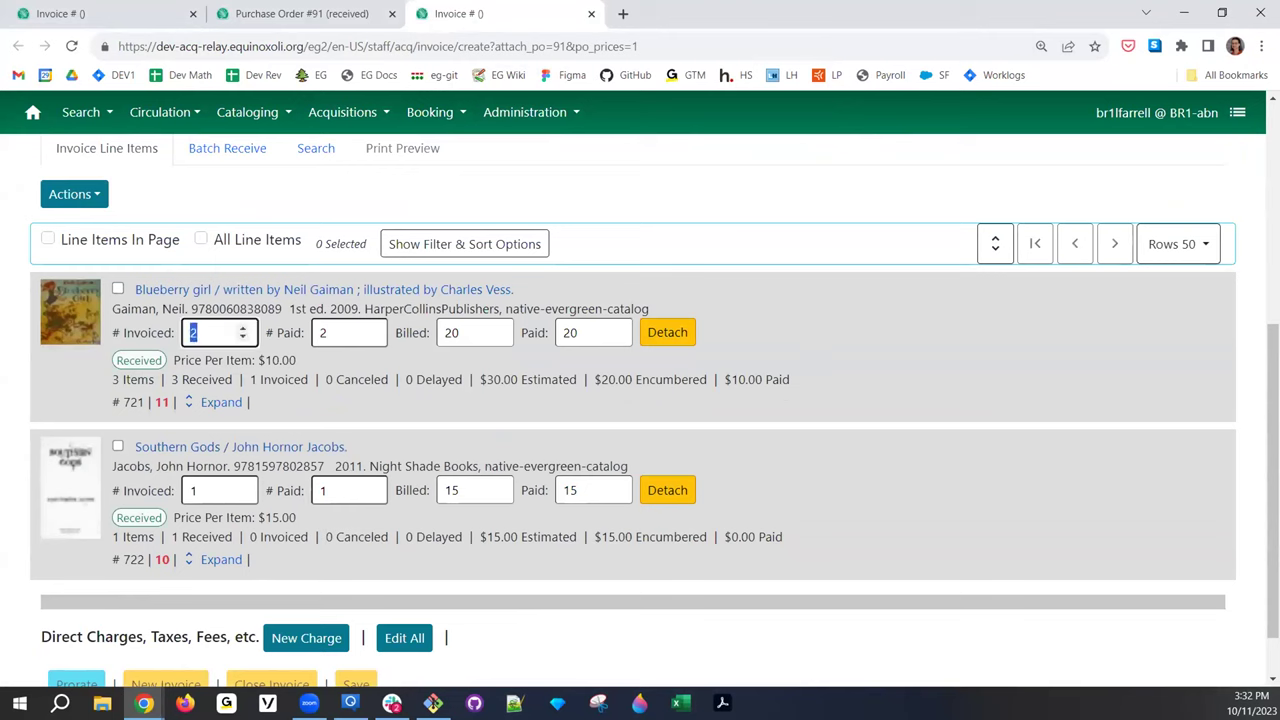
{"action": "left_click", "coordinate": [292, 365]}
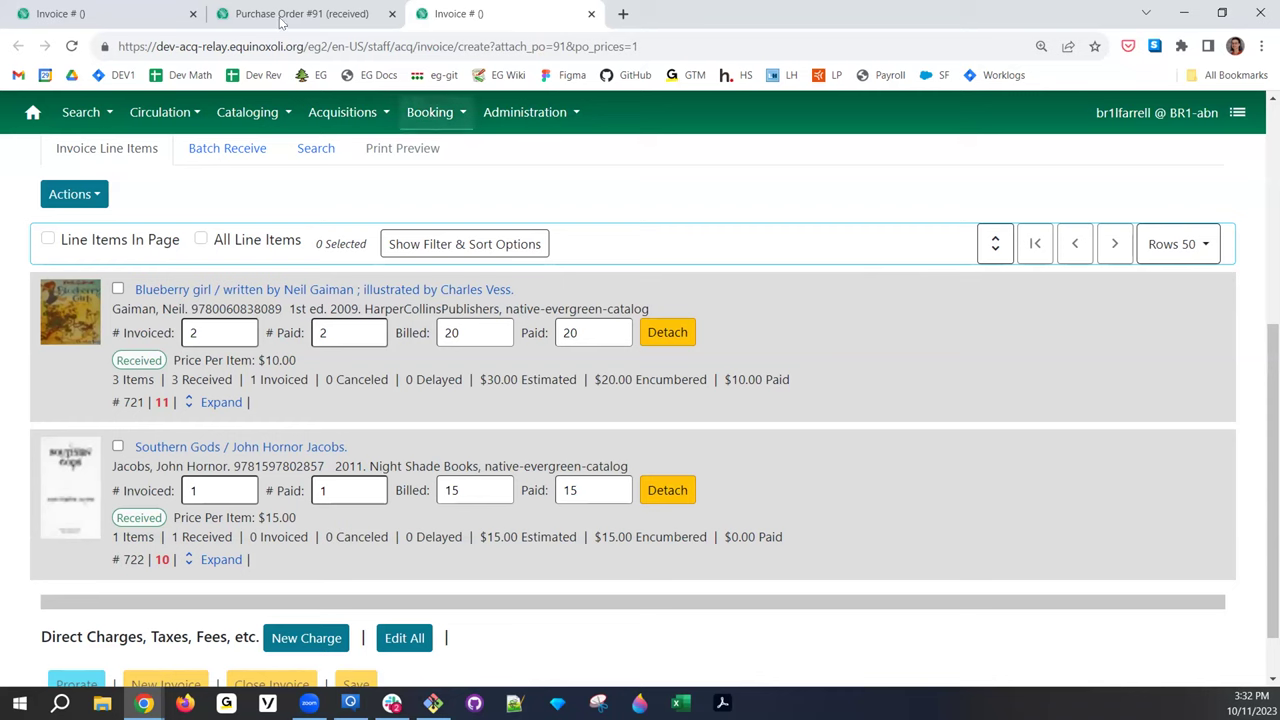
Return to the first invoice and open its search for invoiceable line items
{"action": "left_click", "coordinate": [138, 24]}
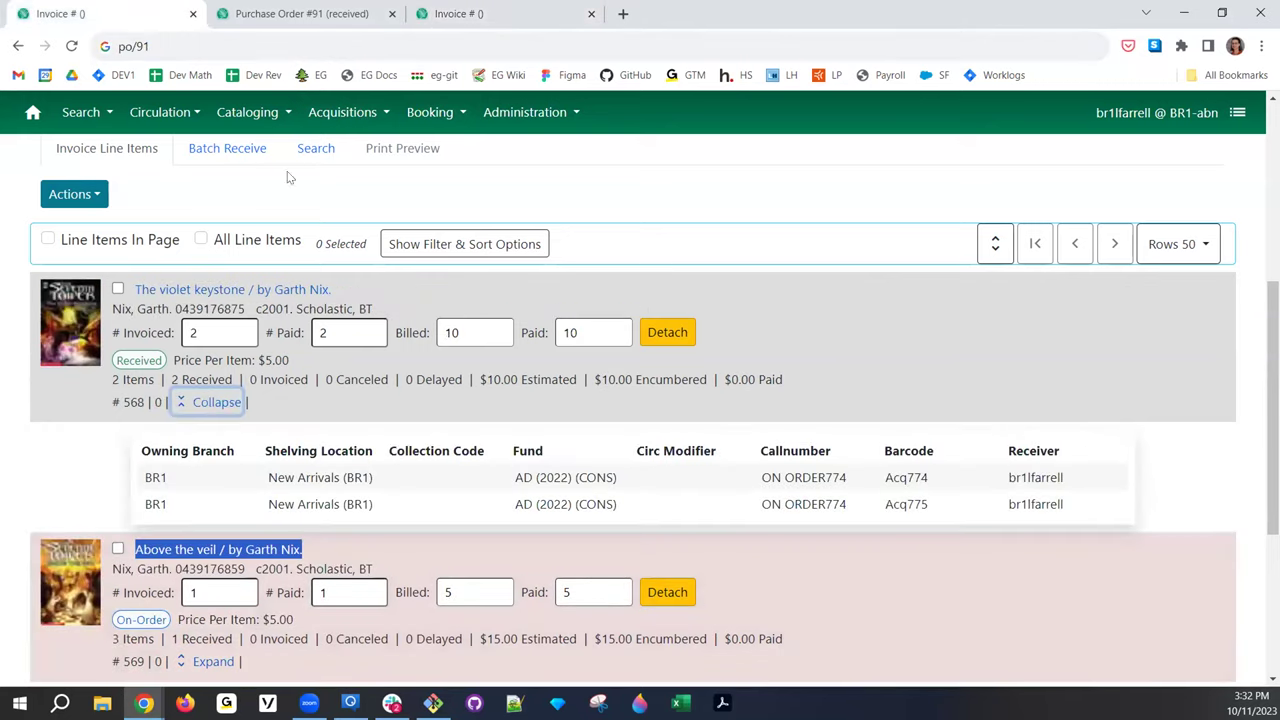
{"action": "left_click", "coordinate": [316, 148]}
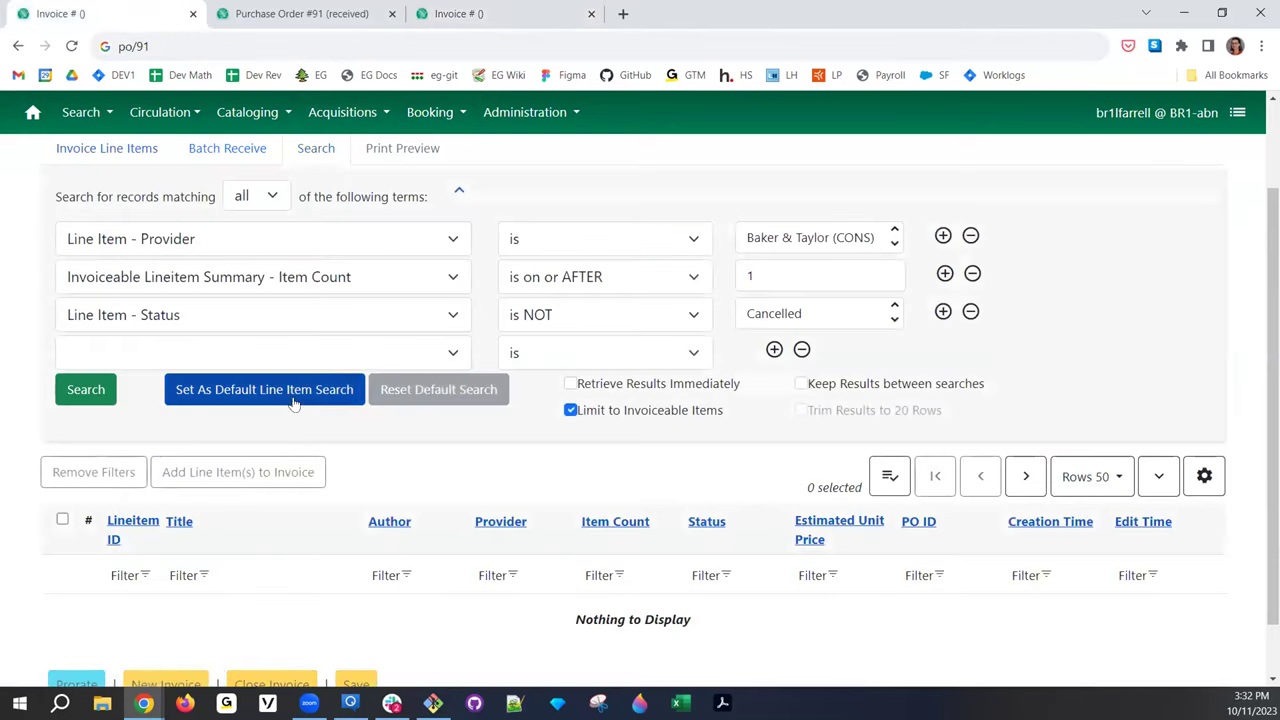
Remove the empty search term and save the Baker & Taylor invoiceable item criteria as the default line item search
{"action": "left_click", "coordinate": [801, 349]}
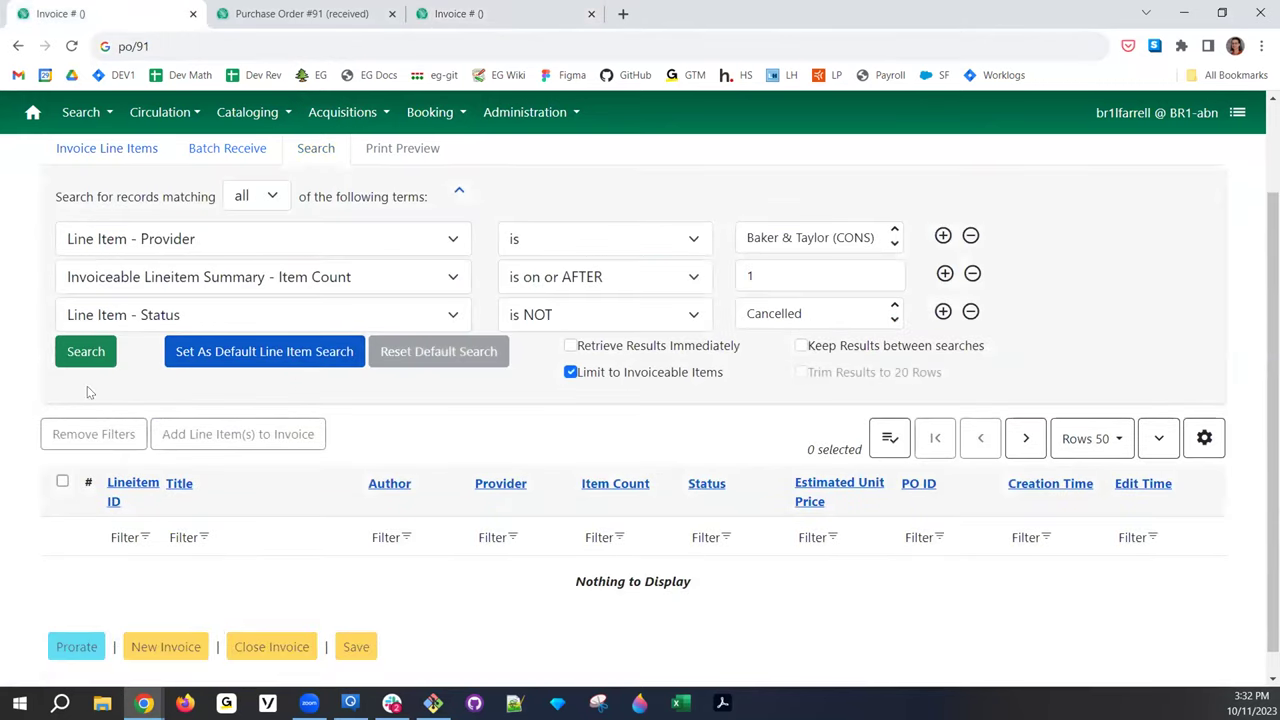
{"action": "left_click", "coordinate": [226, 355]}
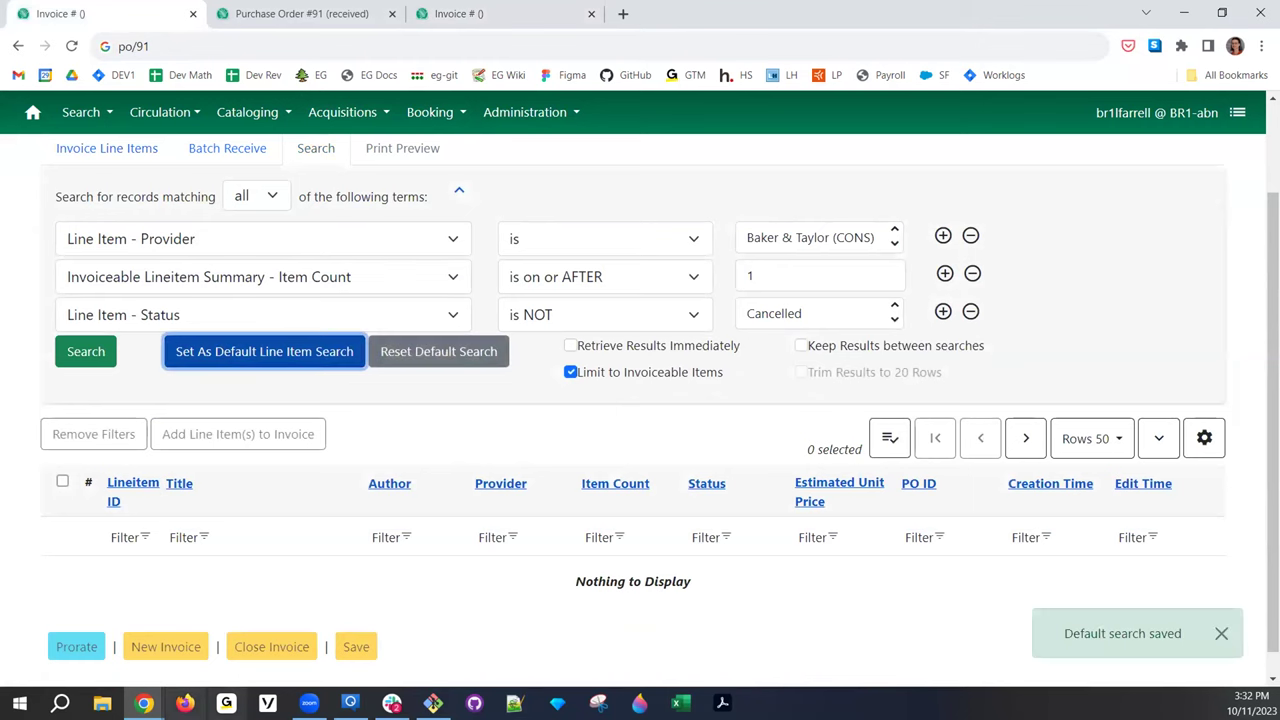
{"action": "scroll", "coordinate": [25, 520], "scroll_direction": "up", "scroll_amount": 2}
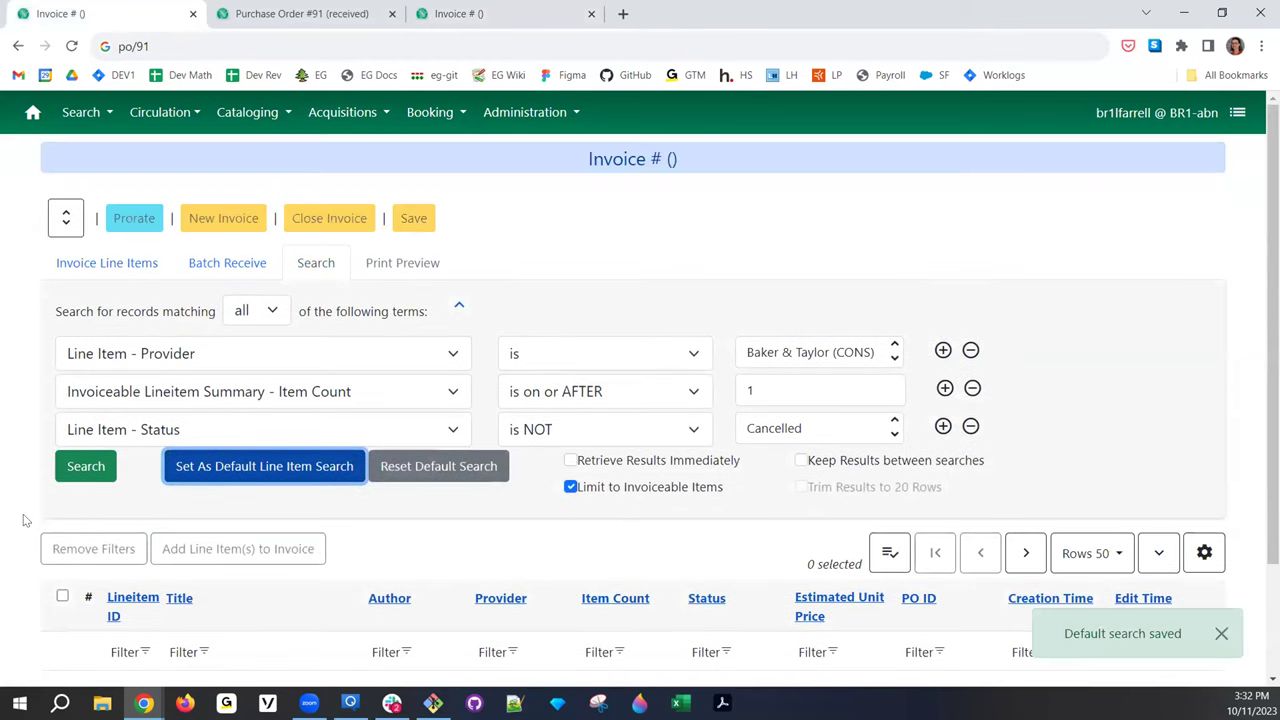
Leave the unsaved invoice, discarding its changes, and open the general acquisitions search
{"action": "left_click", "coordinate": [350, 113]}
{"action": "left_click", "coordinate": [370, 155]}
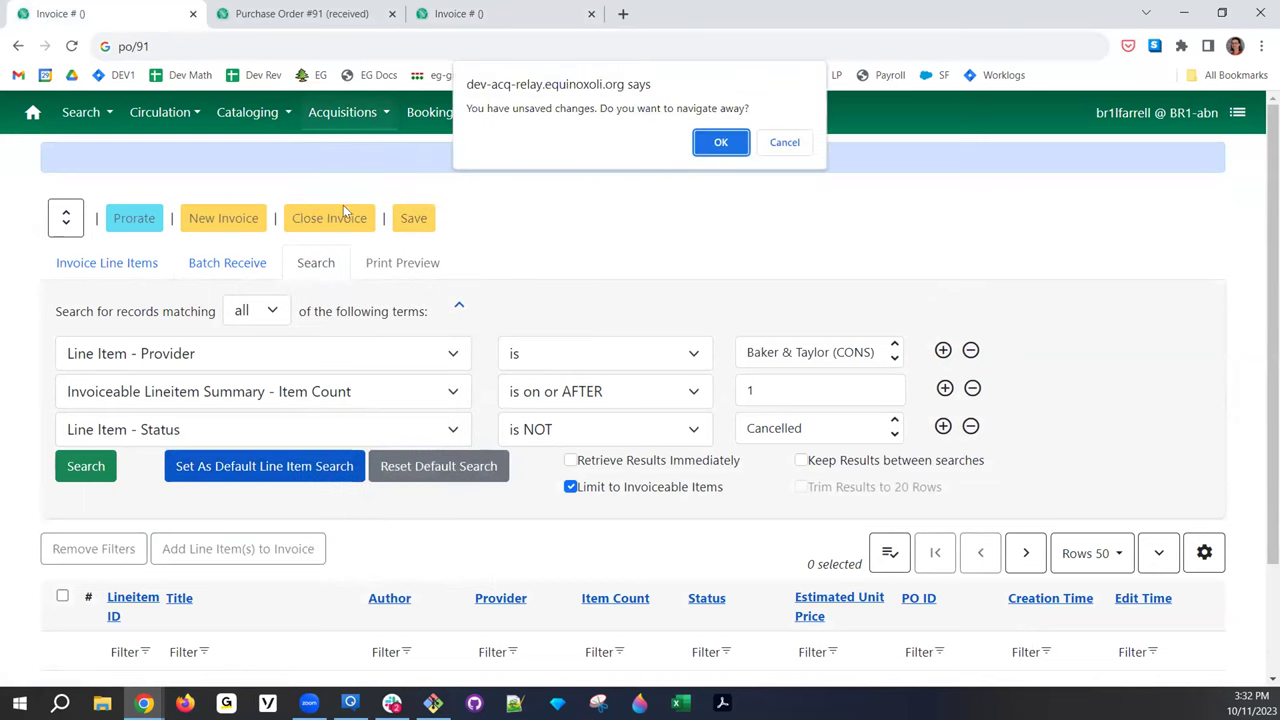
{"action": "left_click", "coordinate": [716, 142]}
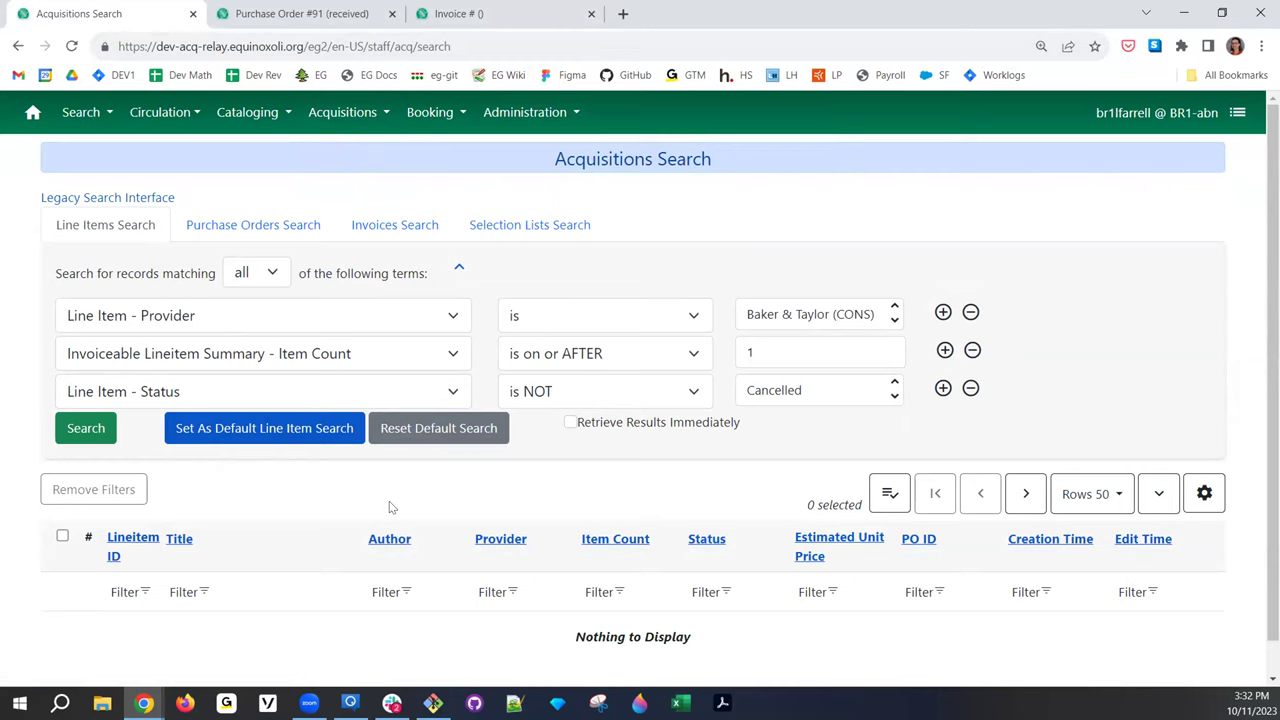
{"action": "scroll", "coordinate": [391, 507], "scroll_direction": "down", "scroll_amount": 1}
{"action": "scroll", "coordinate": [391, 507], "scroll_direction": "up", "scroll_amount": 1}
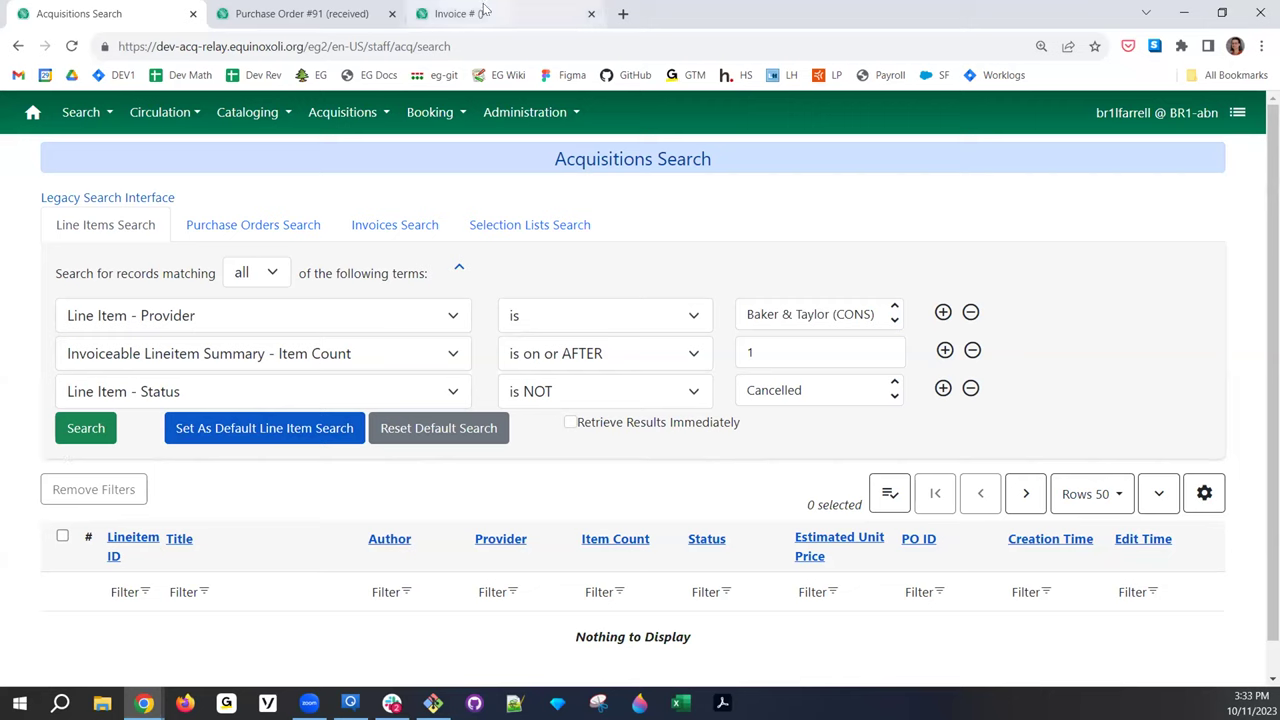
Close the unsaved invoice tab, discarding its changes, and close the purchase order 91 tab
{"action": "left_click", "coordinate": [591, 13]}
{"action": "left_click", "coordinate": [723, 140]}
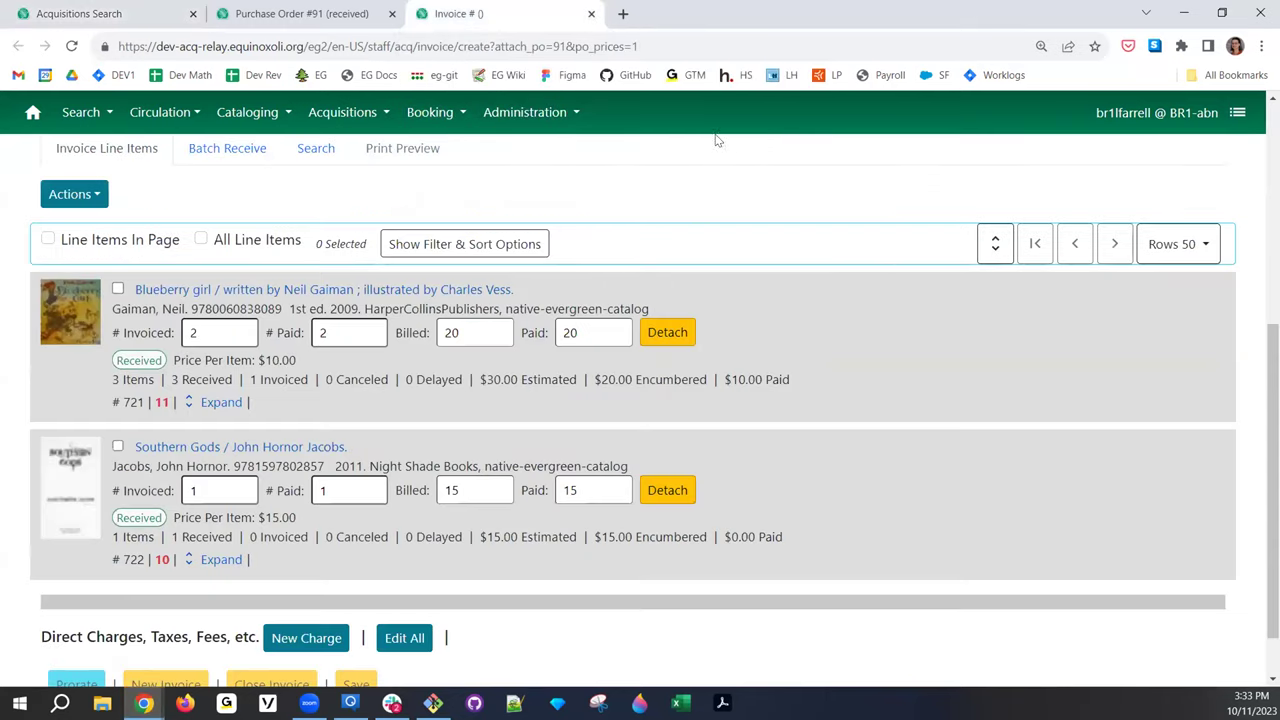
{"action": "left_click", "coordinate": [392, 13]}
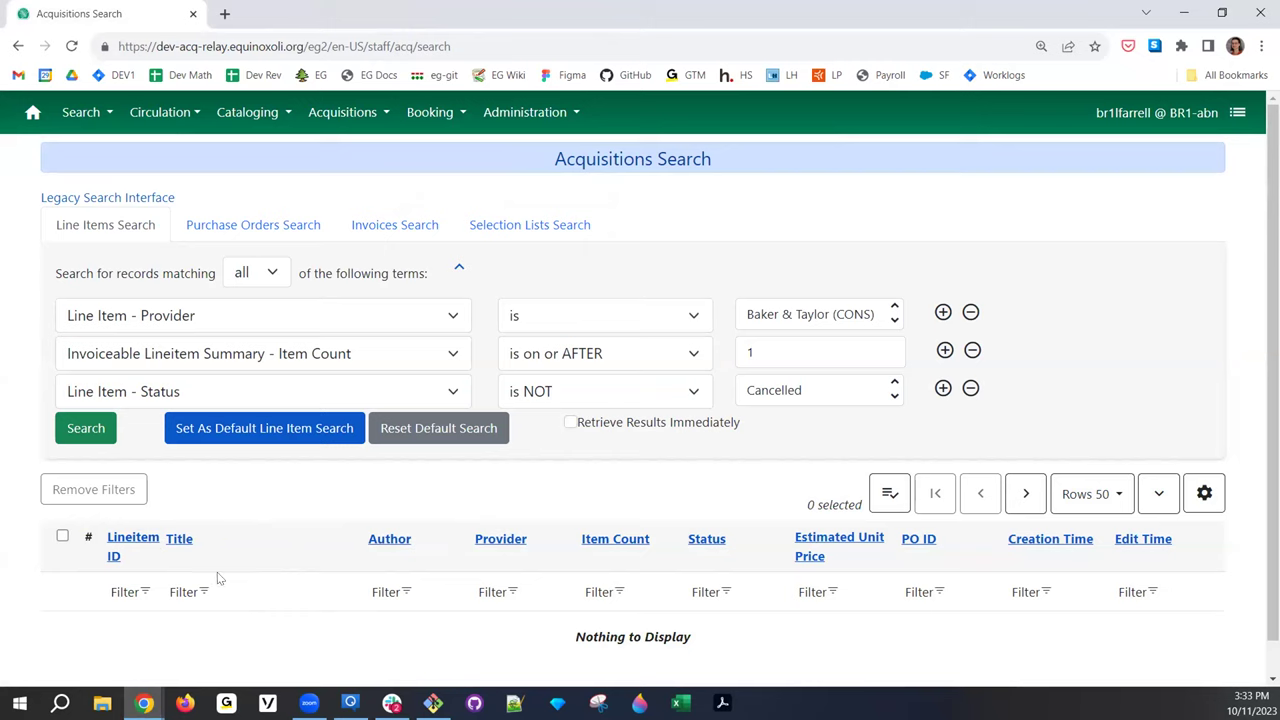
Examine the line item actions offered in the acquisitions search before any results are loaded
{"action": "right_click", "coordinate": [309, 592]}
{"action": "key", "text": "Escape"}
{"action": "left_click", "coordinate": [889, 493]}
{"action": "scroll", "coordinate": [823, 481], "scroll_direction": "down", "scroll_amount": 2}
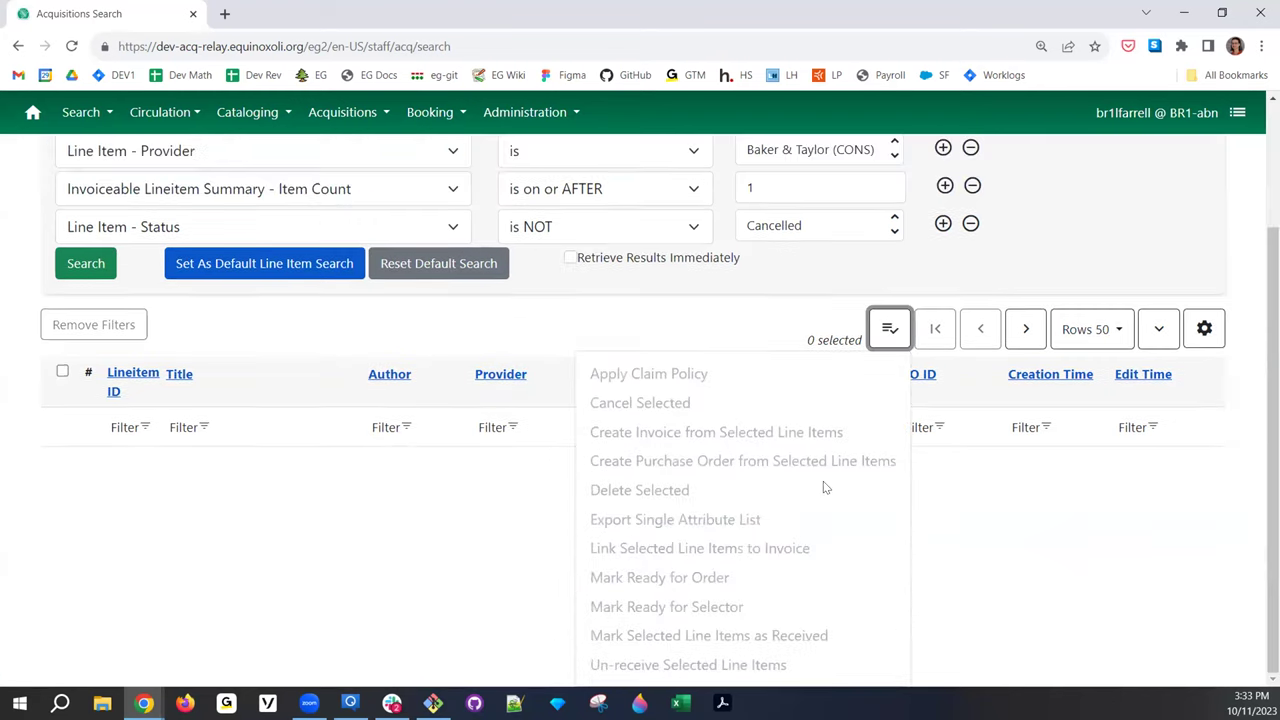
{"action": "scroll", "coordinate": [815, 481], "scroll_direction": "up", "scroll_amount": 3}
Run the default line item search and examine the actions available for the Killing the Legends line item 446
{"action": "left_click", "coordinate": [70, 428]}
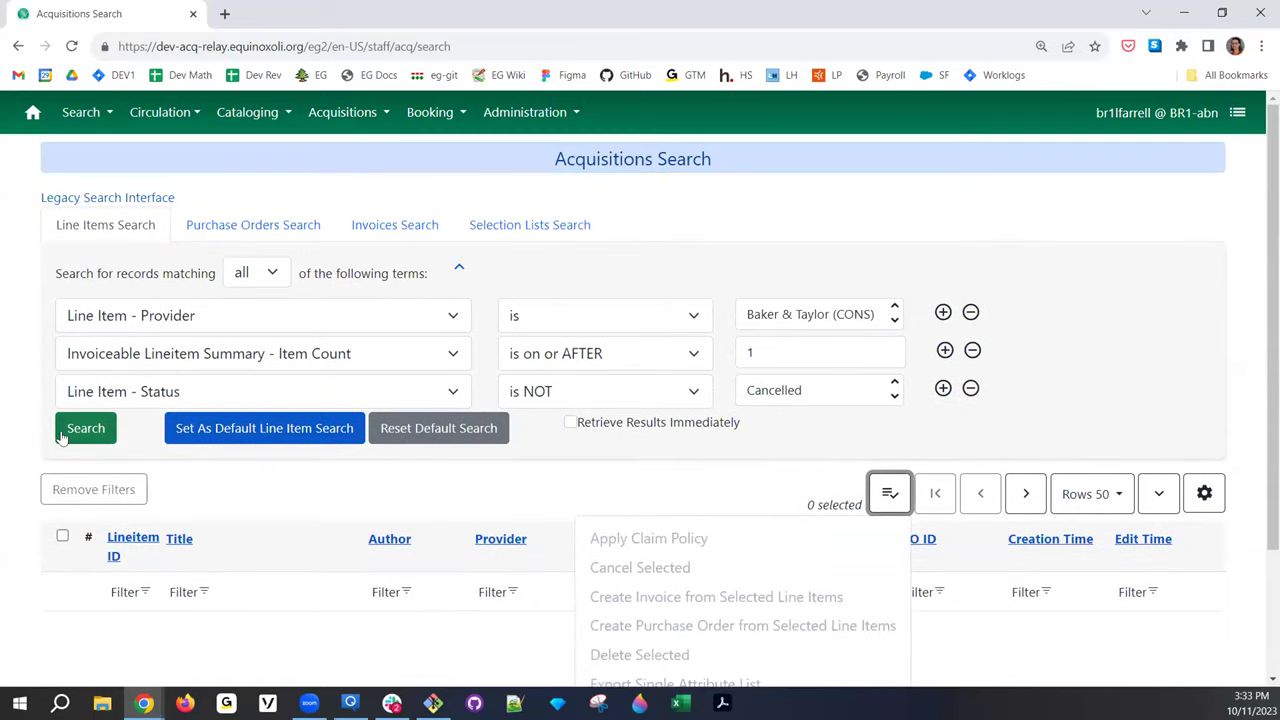
{"action": "scroll", "coordinate": [660, 430], "scroll_direction": "down", "scroll_amount": 3}
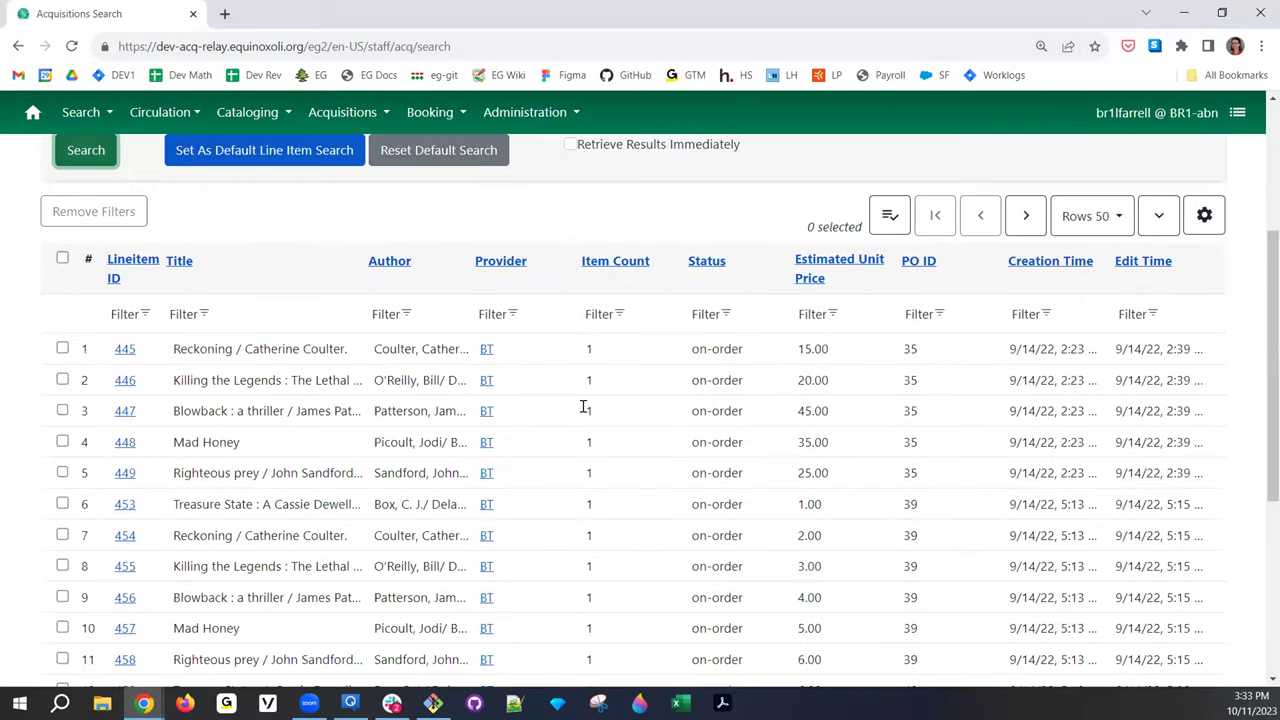
{"action": "right_click", "coordinate": [518, 389]}
{"action": "scroll", "coordinate": [518, 395], "scroll_direction": "down", "scroll_amount": 2}
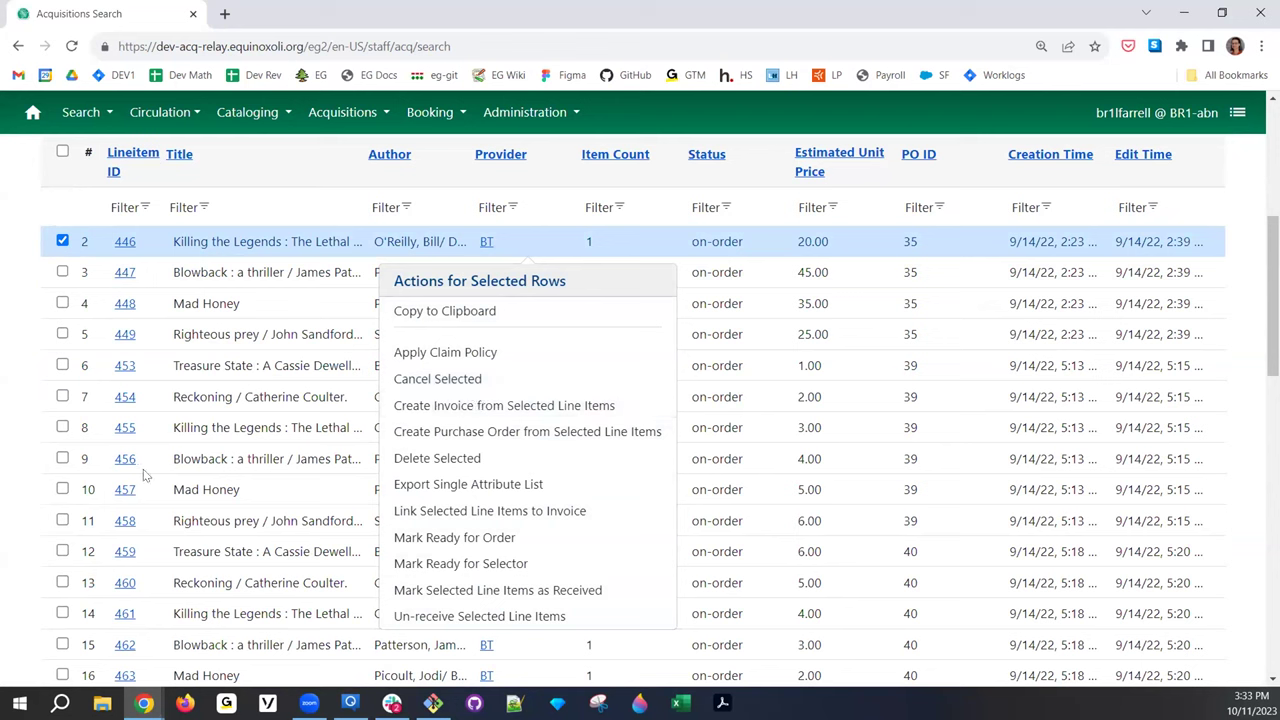
{"action": "left_click", "coordinate": [576, 512]}
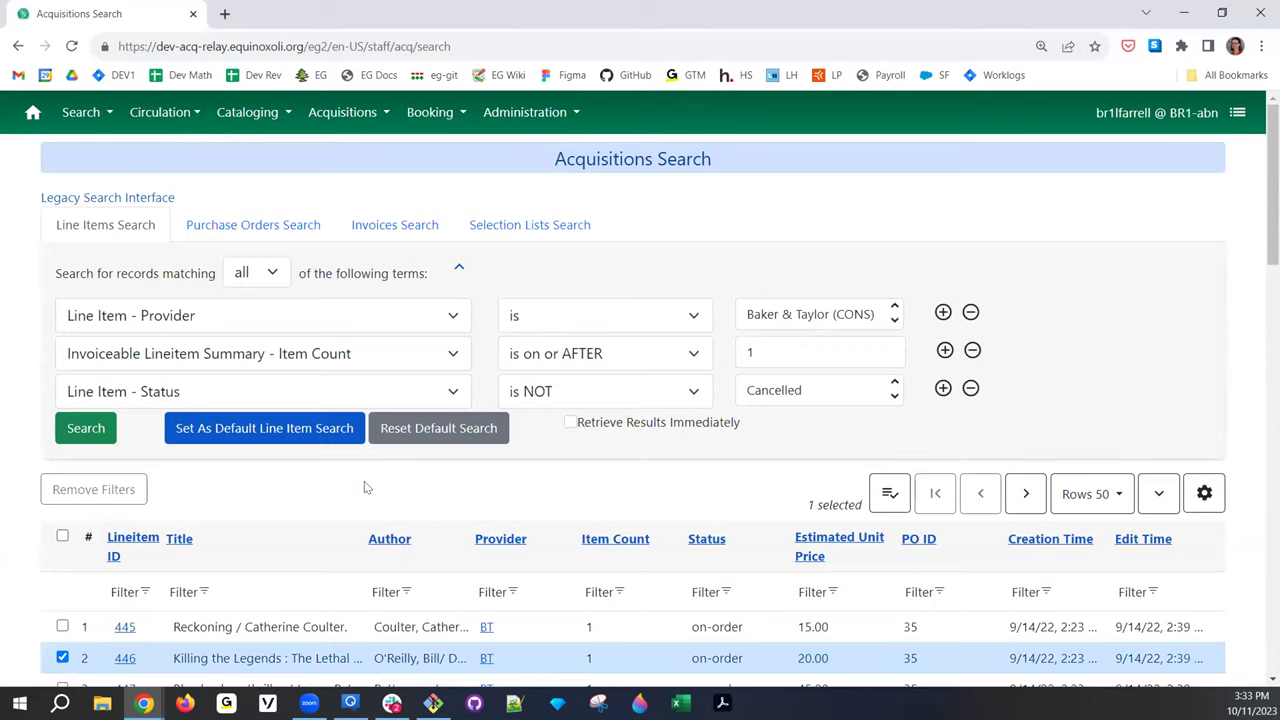
{"action": "scroll", "coordinate": [364, 481], "scroll_direction": "down", "scroll_amount": 2}
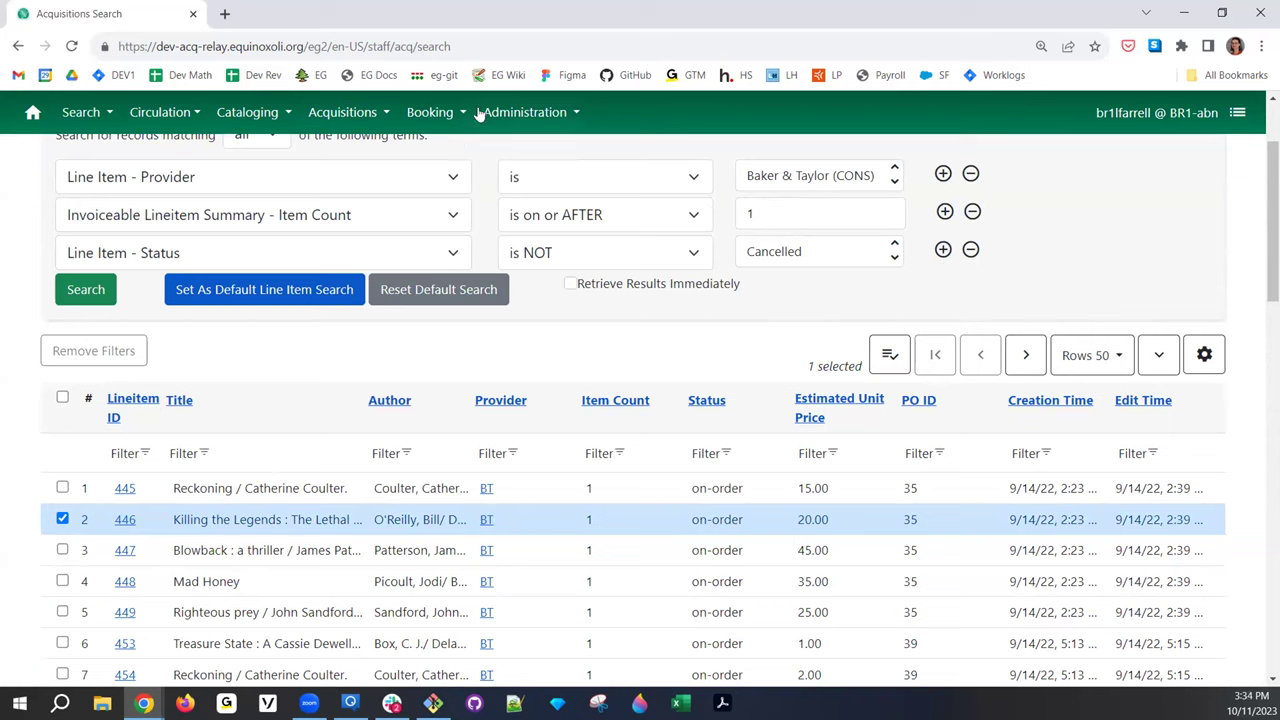
{"action": "left_click", "coordinate": [338, 110]}
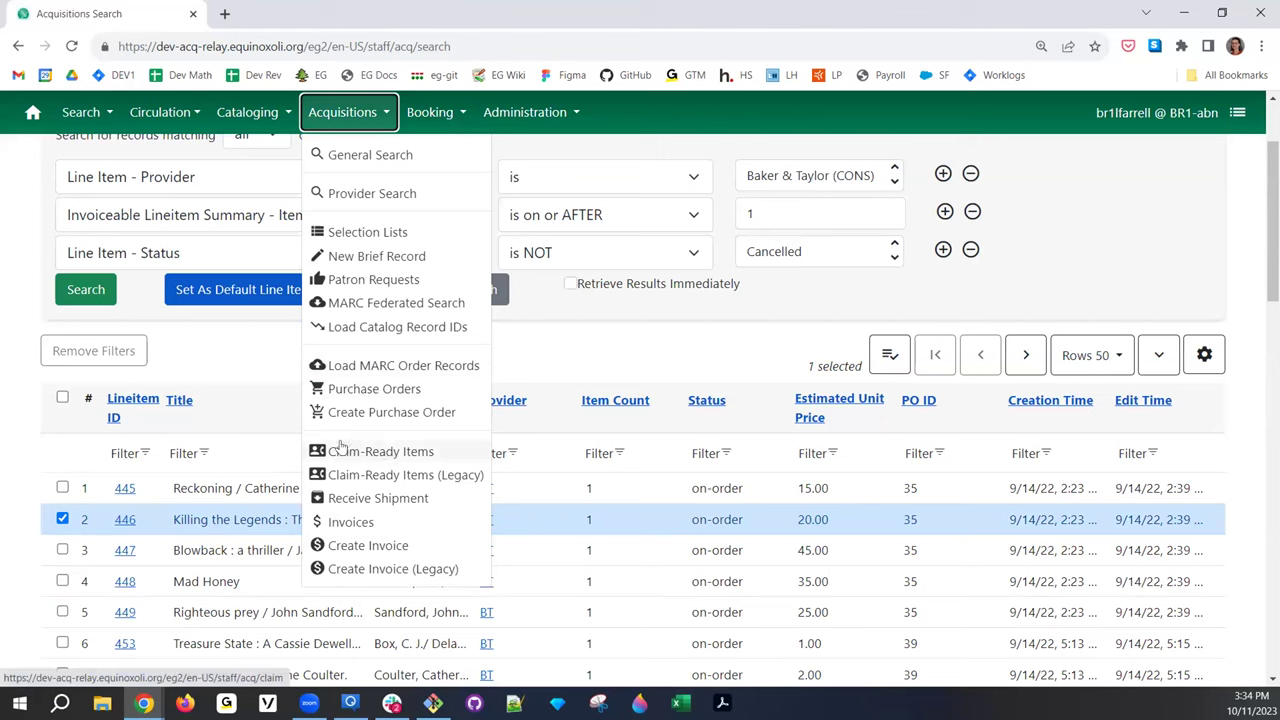
{"action": "left_click", "coordinate": [193, 342]}
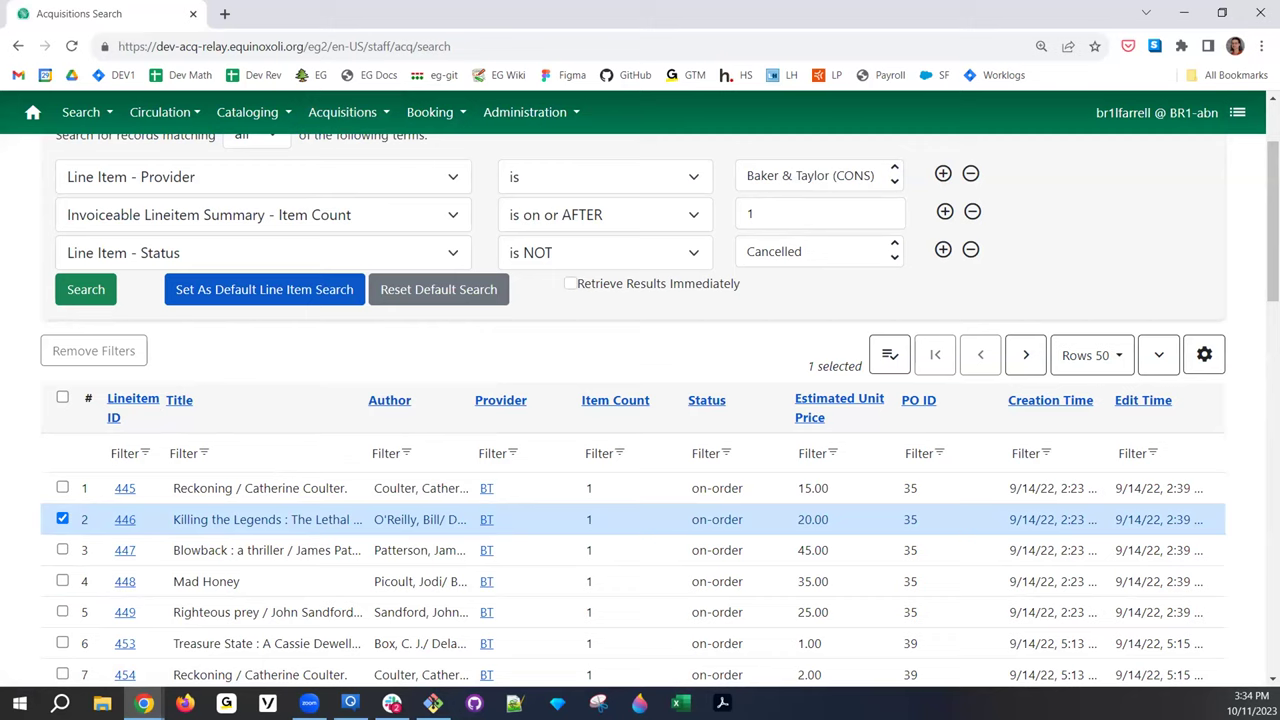
{"action": "scroll", "coordinate": [274, 406], "scroll_direction": "up", "scroll_amount": 2}
{"action": "scroll", "coordinate": [279, 444], "scroll_direction": "down", "scroll_amount": 2}
{"action": "scroll", "coordinate": [197, 425], "scroll_direction": "up", "scroll_amount": 2}
Go to the page of invoice 30 by looking up /30 in the browsing history
{"action": "left_click", "coordinate": [330, 46]}
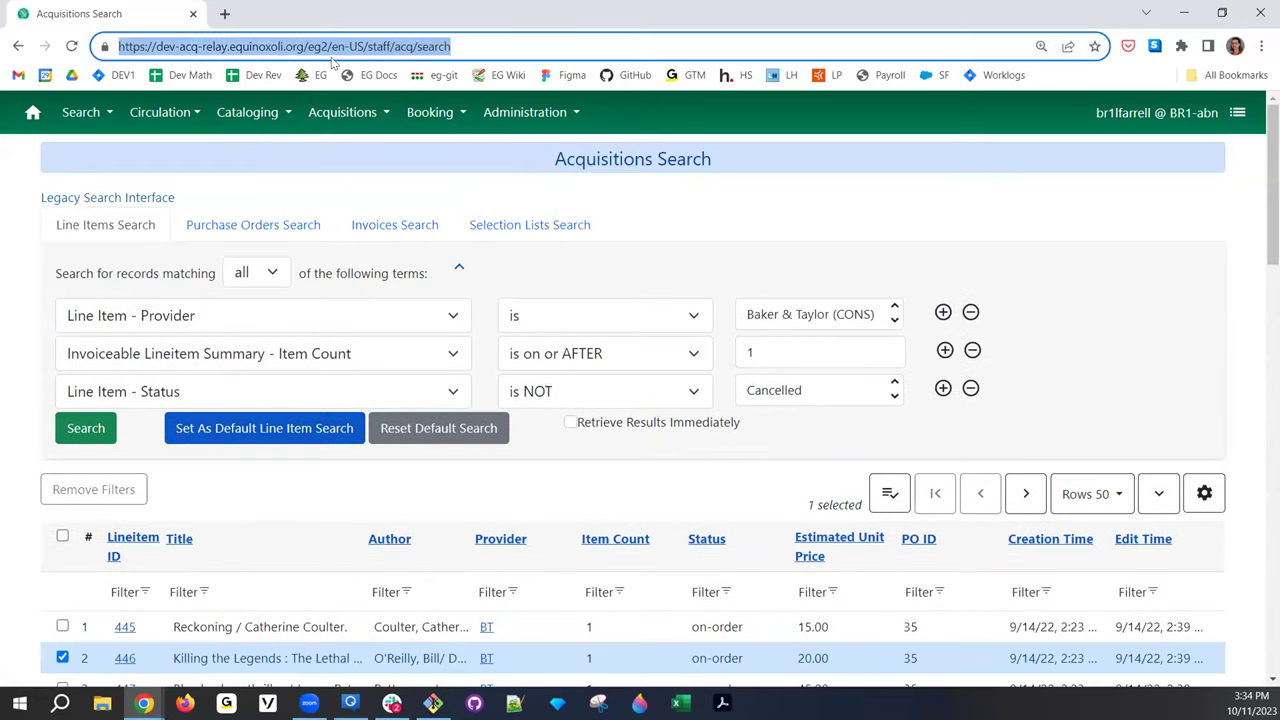
{"action": "type", "text": "/30"}
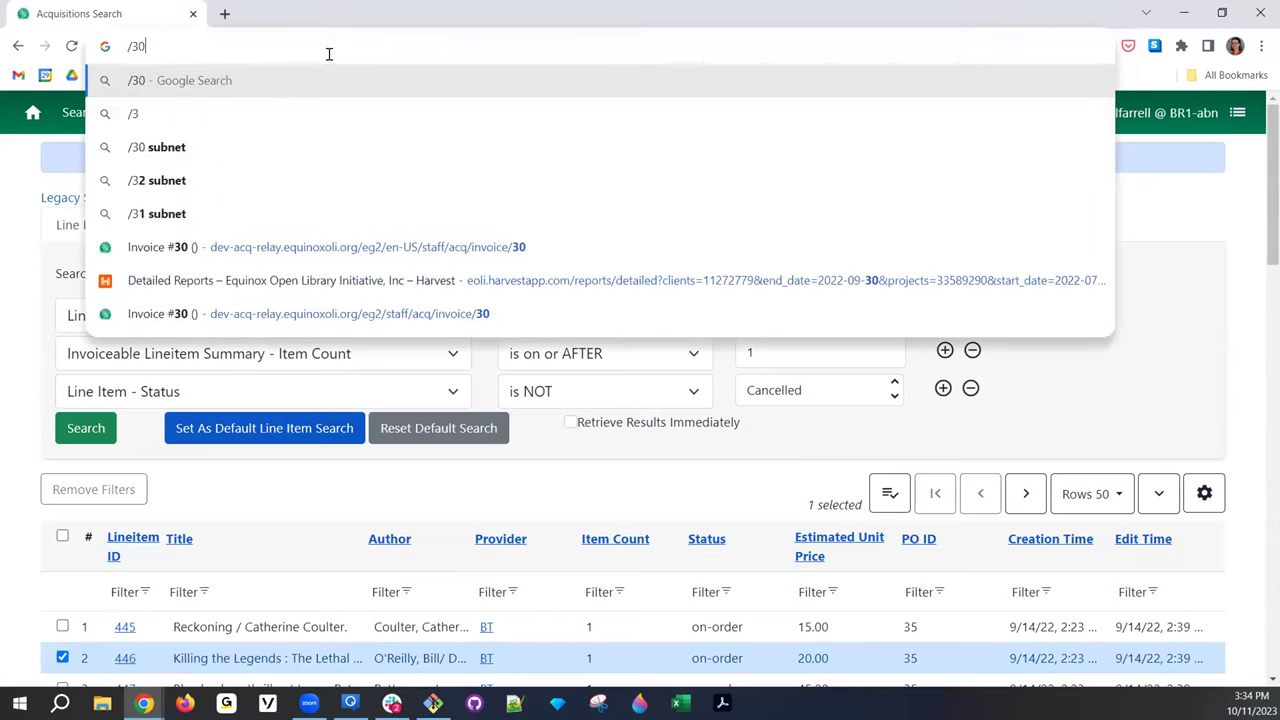
{"action": "key", "text": "Up"}
{"action": "key", "text": "Up"}
{"action": "key", "text": "Return"}
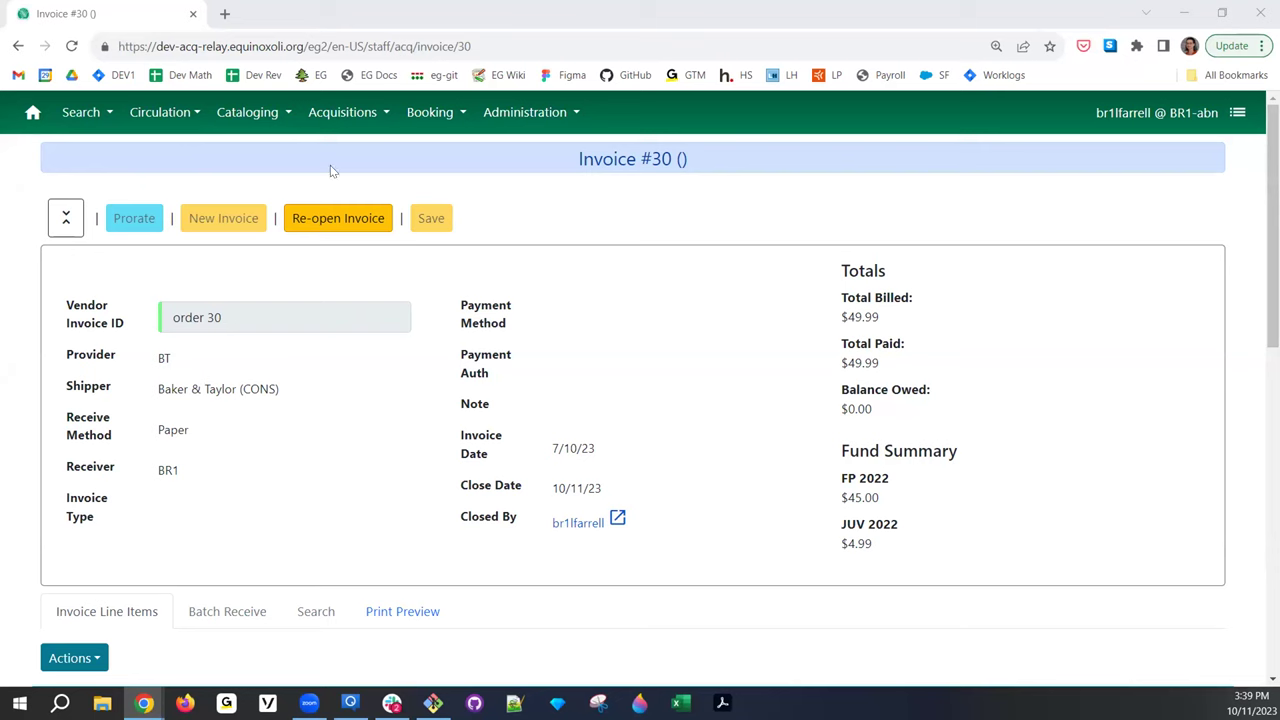
Open the legacy invoice creation page in a new tab
{"action": "left_click", "coordinate": [346, 113]}
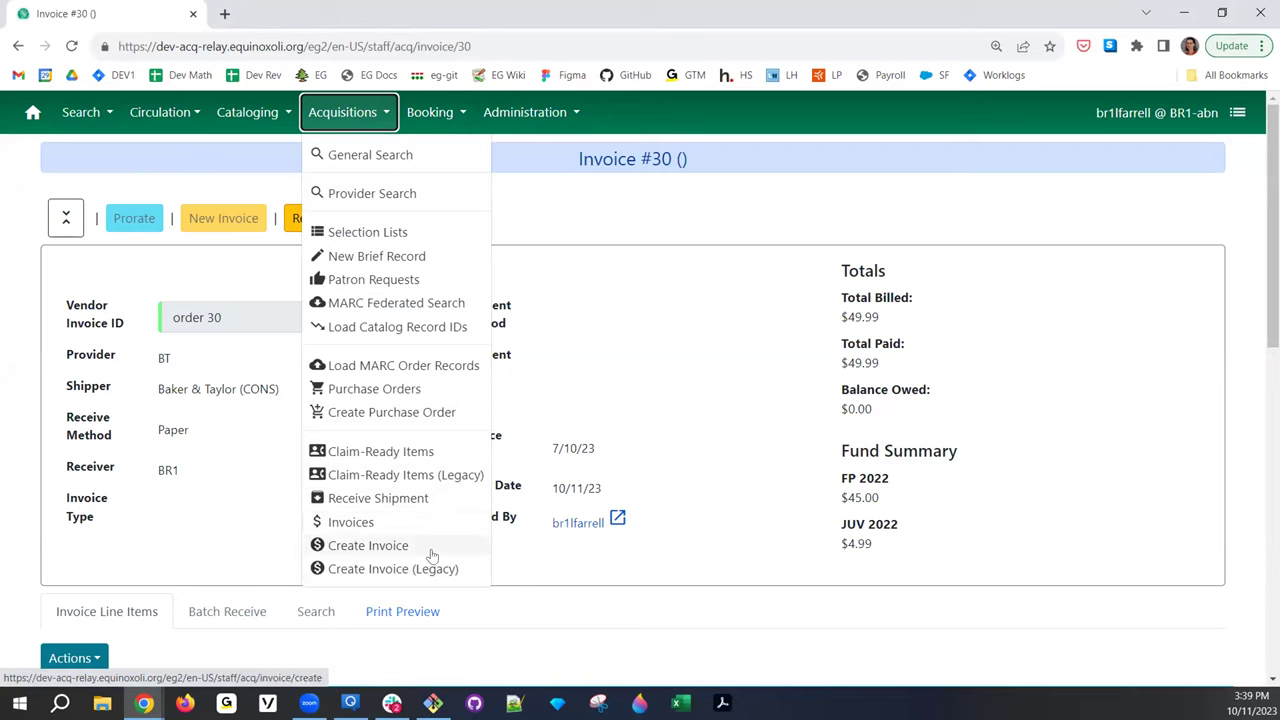
{"action": "left_click", "coordinate": [557, 605]}
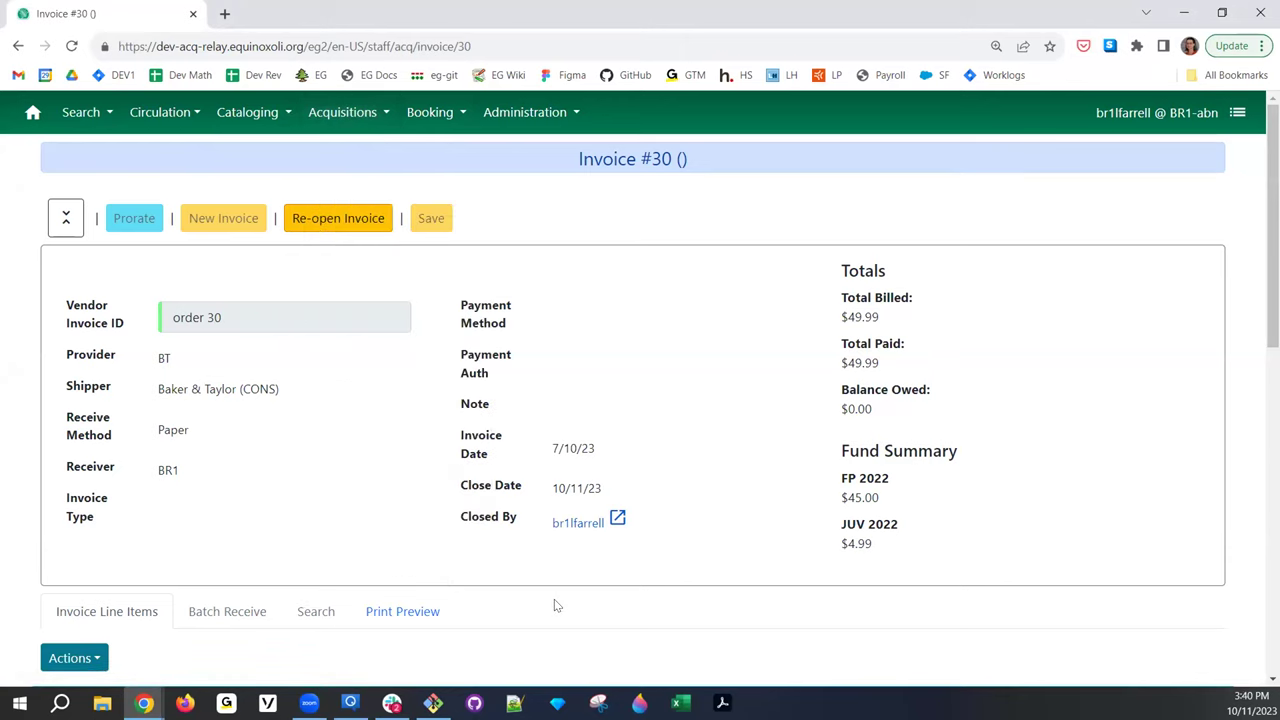
{"action": "left_click", "coordinate": [345, 117]}
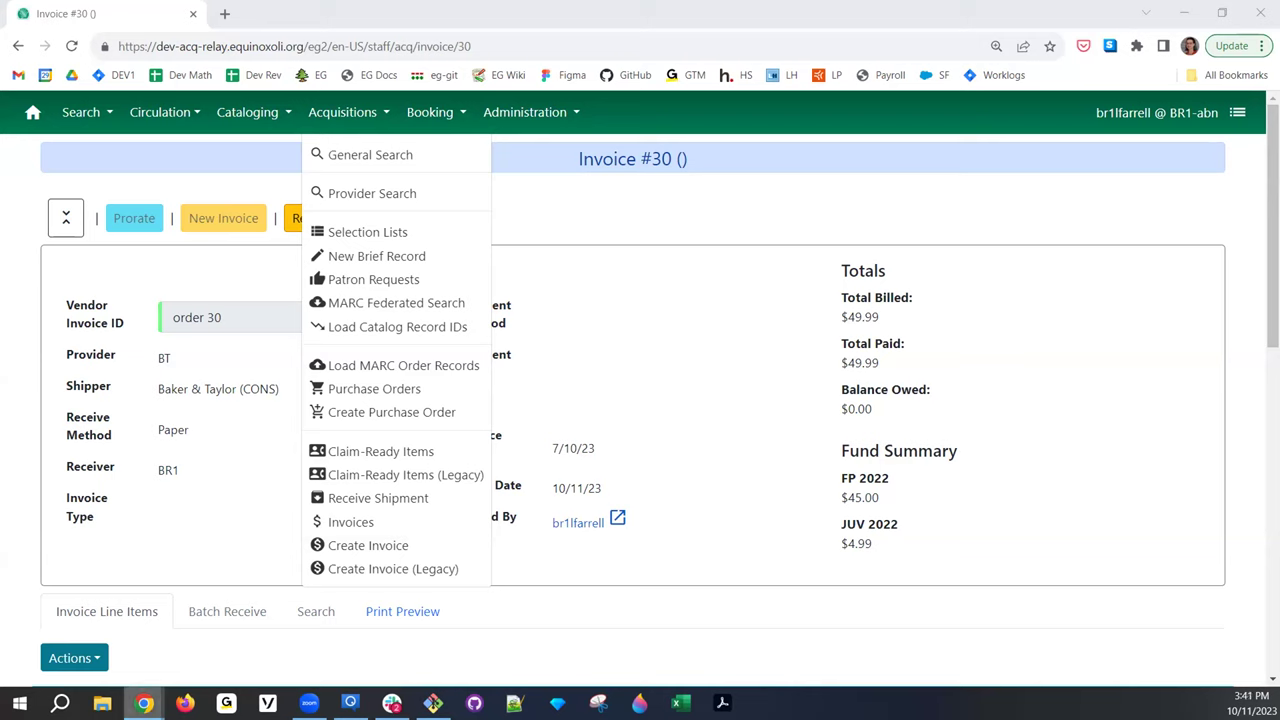
{"action": "mouse_move", "coordinate": [144, 703]}
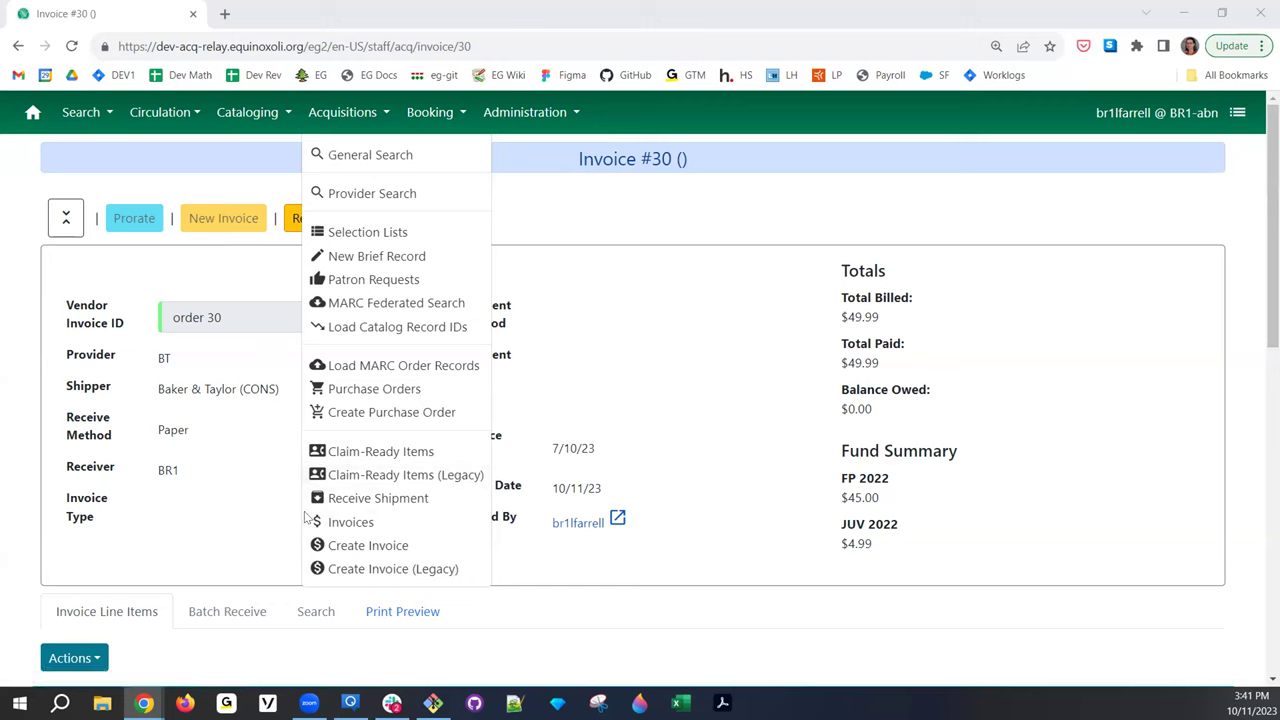
{"action": "left_click", "coordinate": [448, 575]}
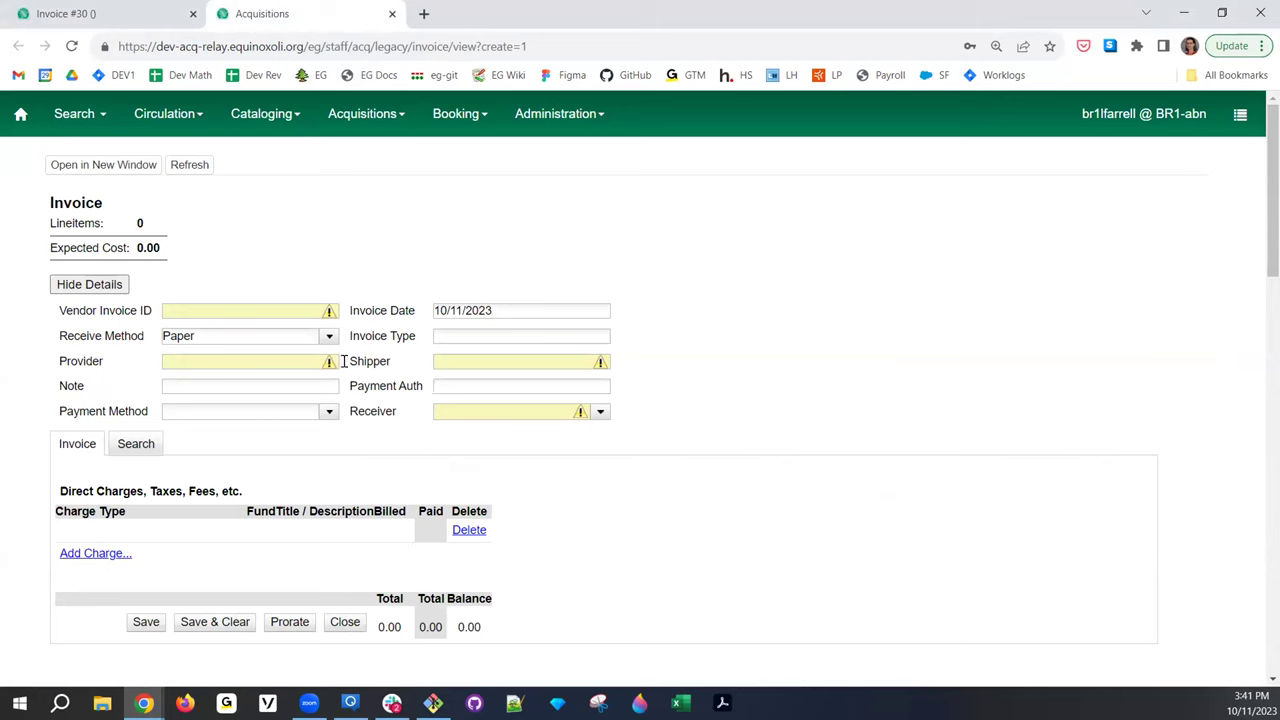
Switch the legacy invoice to its line item search and examine the available search criteria
{"action": "scroll", "coordinate": [127, 385], "scroll_direction": "down", "scroll_amount": 2}
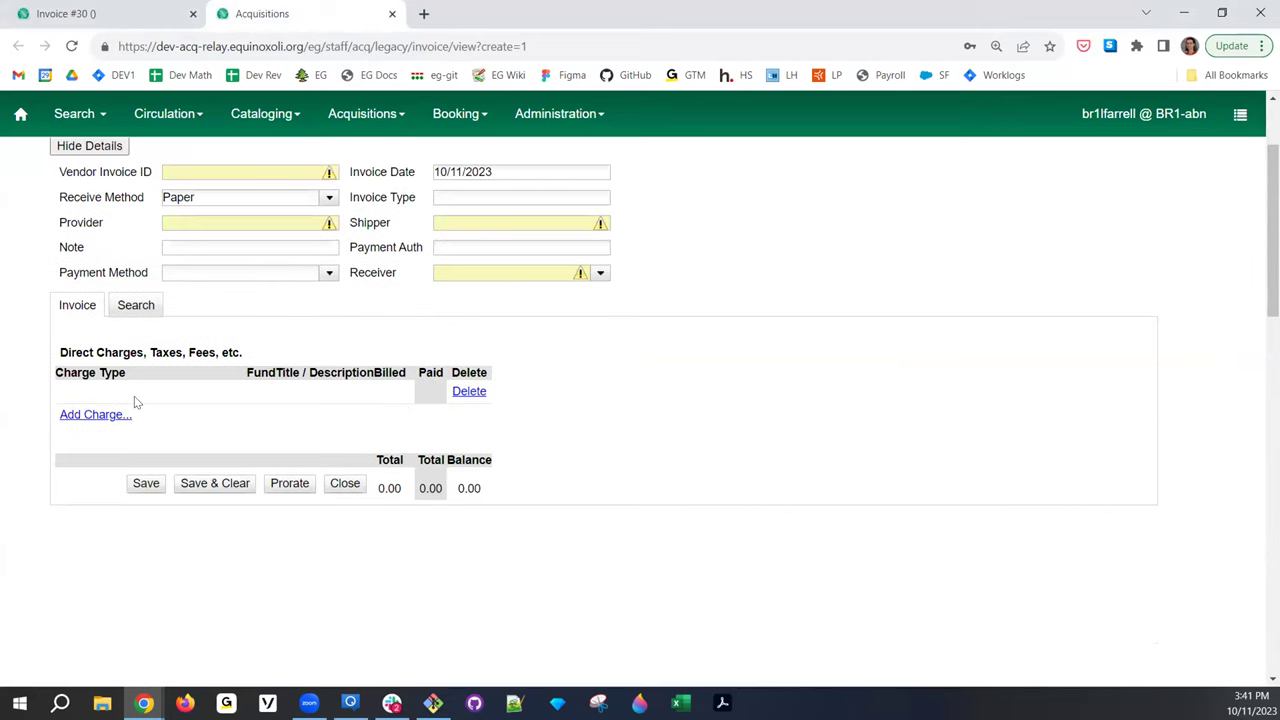
{"action": "left_click", "coordinate": [118, 310], "text": "shift"}
{"action": "left_click", "coordinate": [118, 310]}
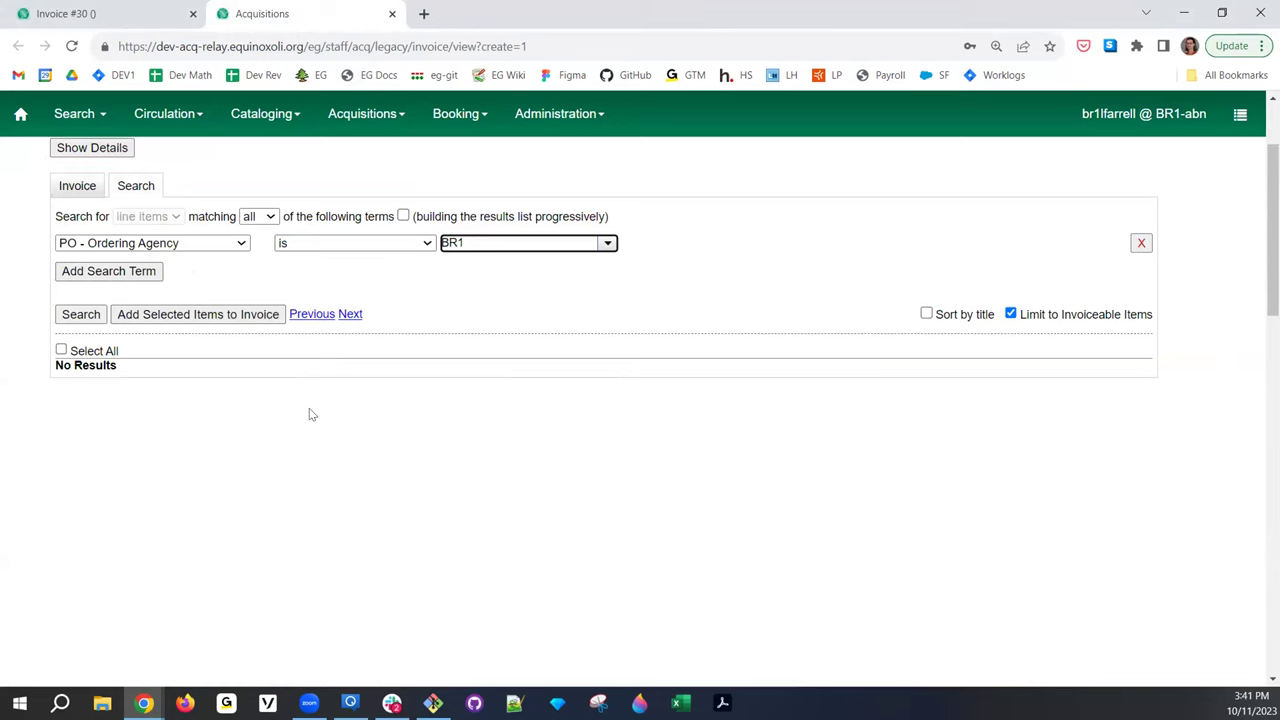
{"action": "scroll", "coordinate": [305, 409], "scroll_direction": "up", "scroll_amount": 2}
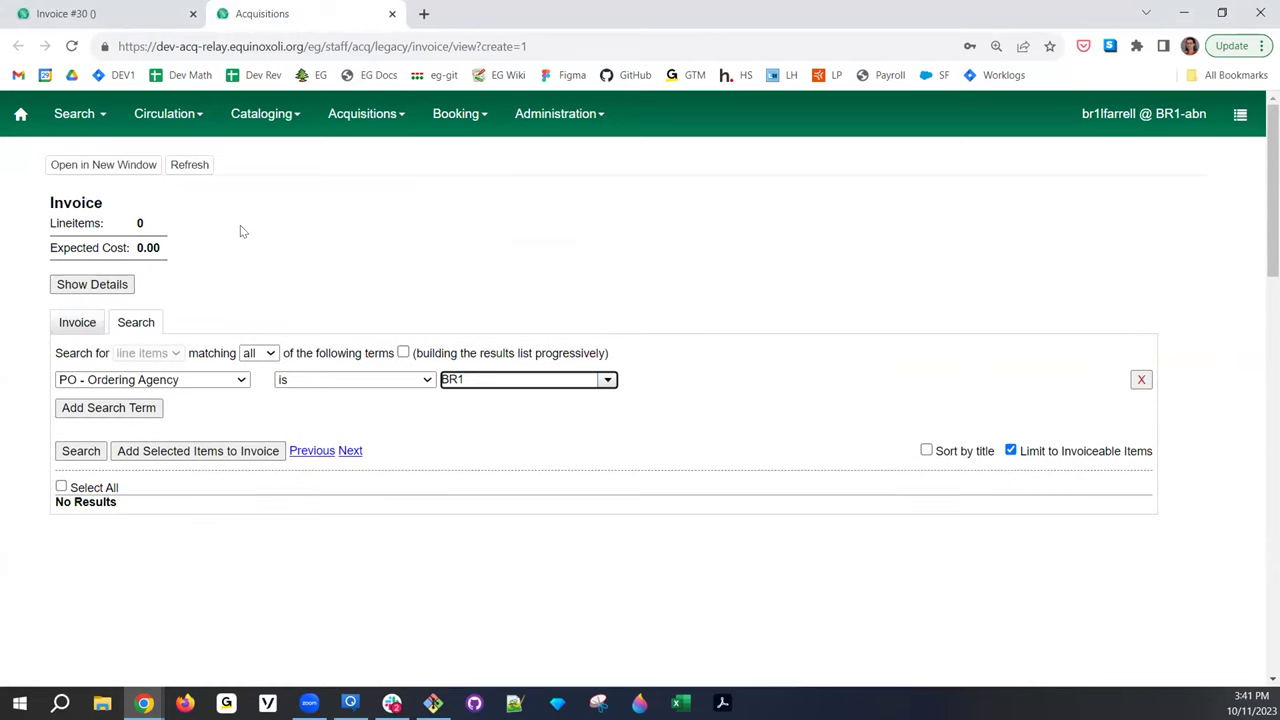
Compare the legacy invoice with invoice 30 and close the legacy invoice tab
{"action": "left_click", "coordinate": [103, 13]}
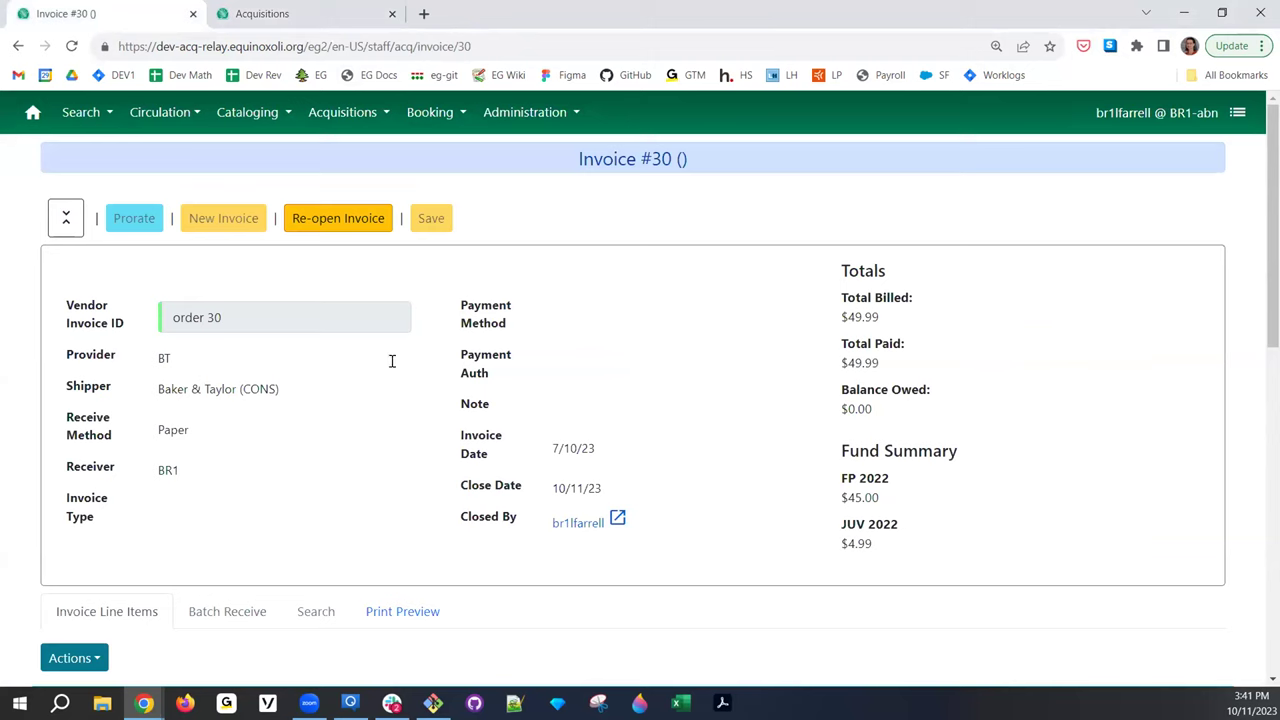
{"action": "left_click", "coordinate": [270, 10]}
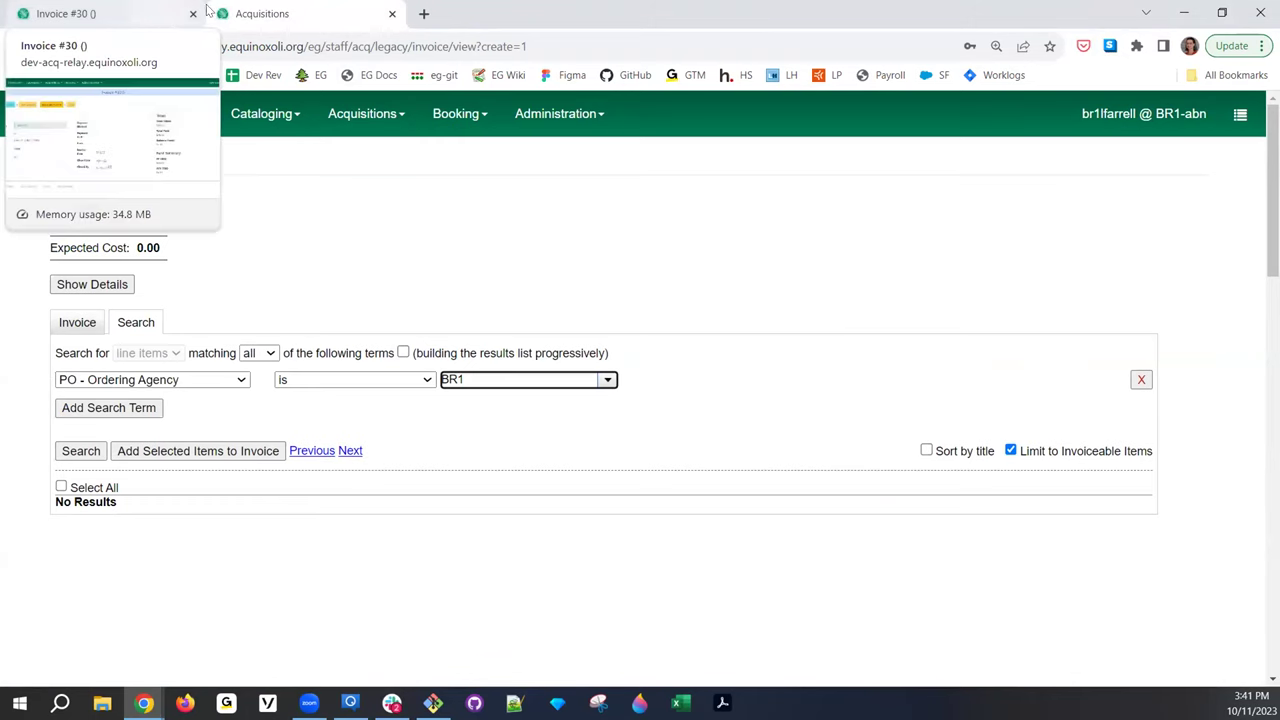
{"action": "left_click", "coordinate": [392, 13]}
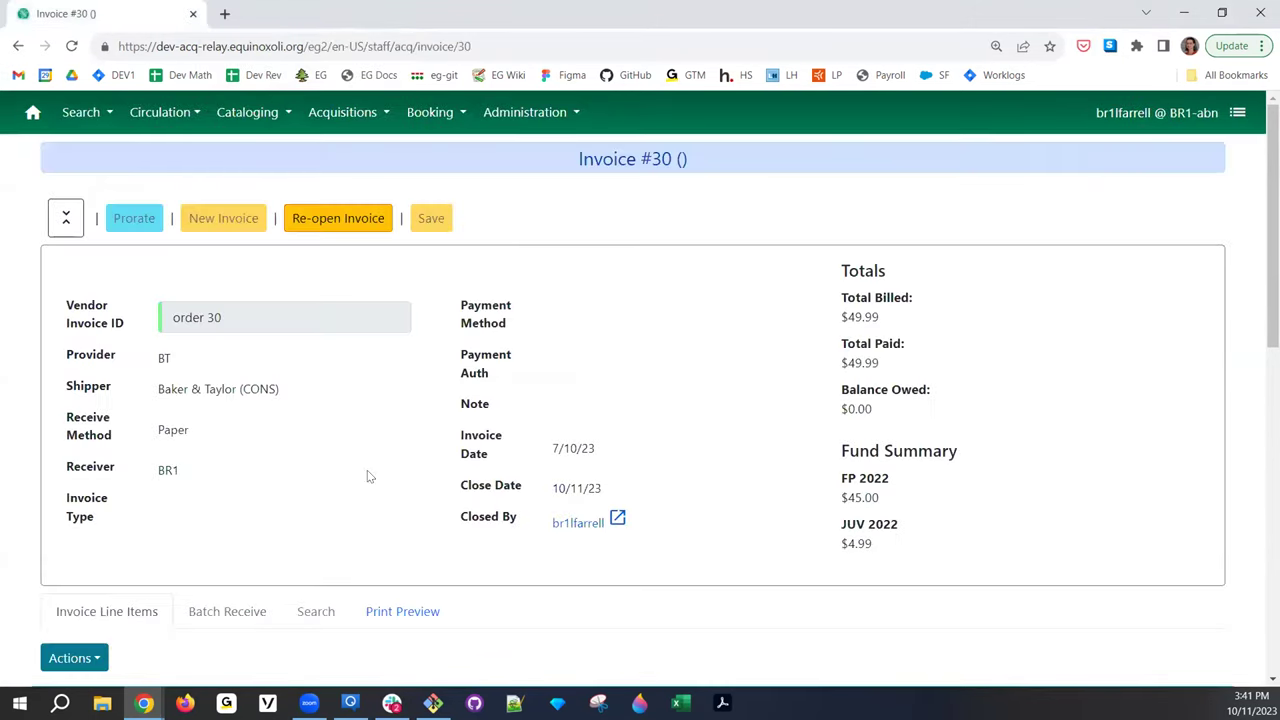
{"action": "left_click", "coordinate": [345, 115]}
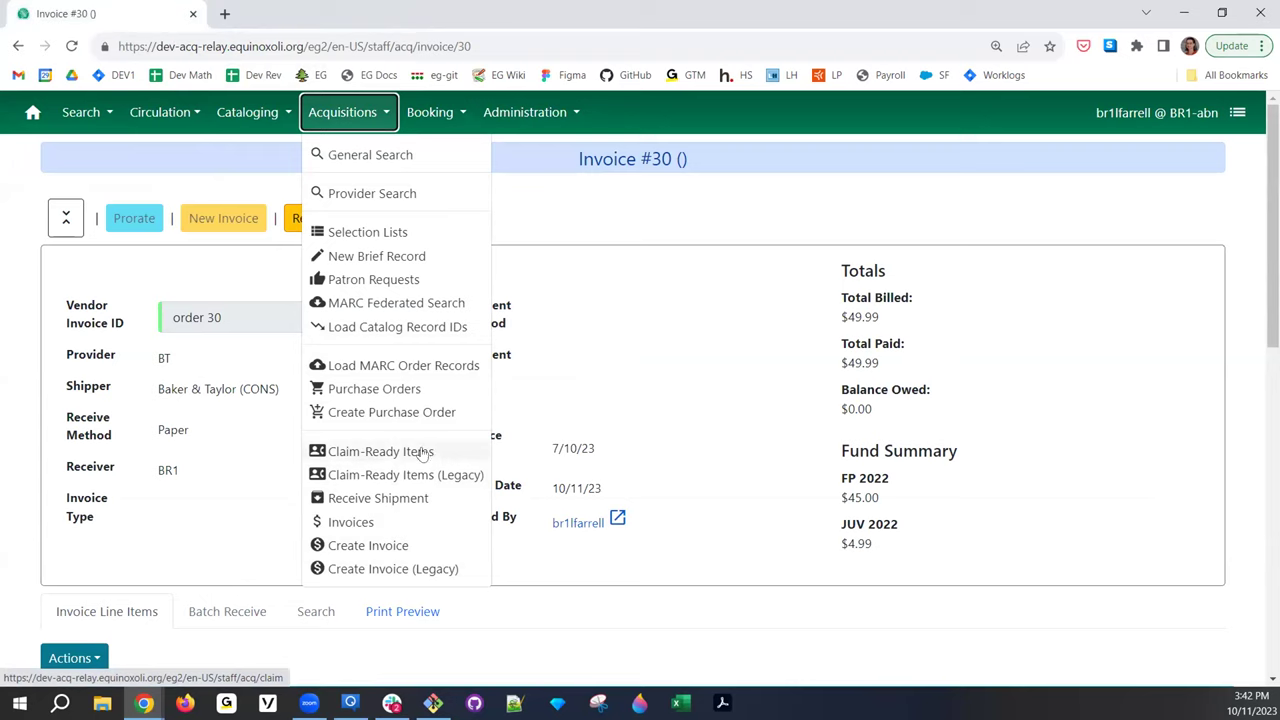
{"action": "left_click", "coordinate": [183, 554]}
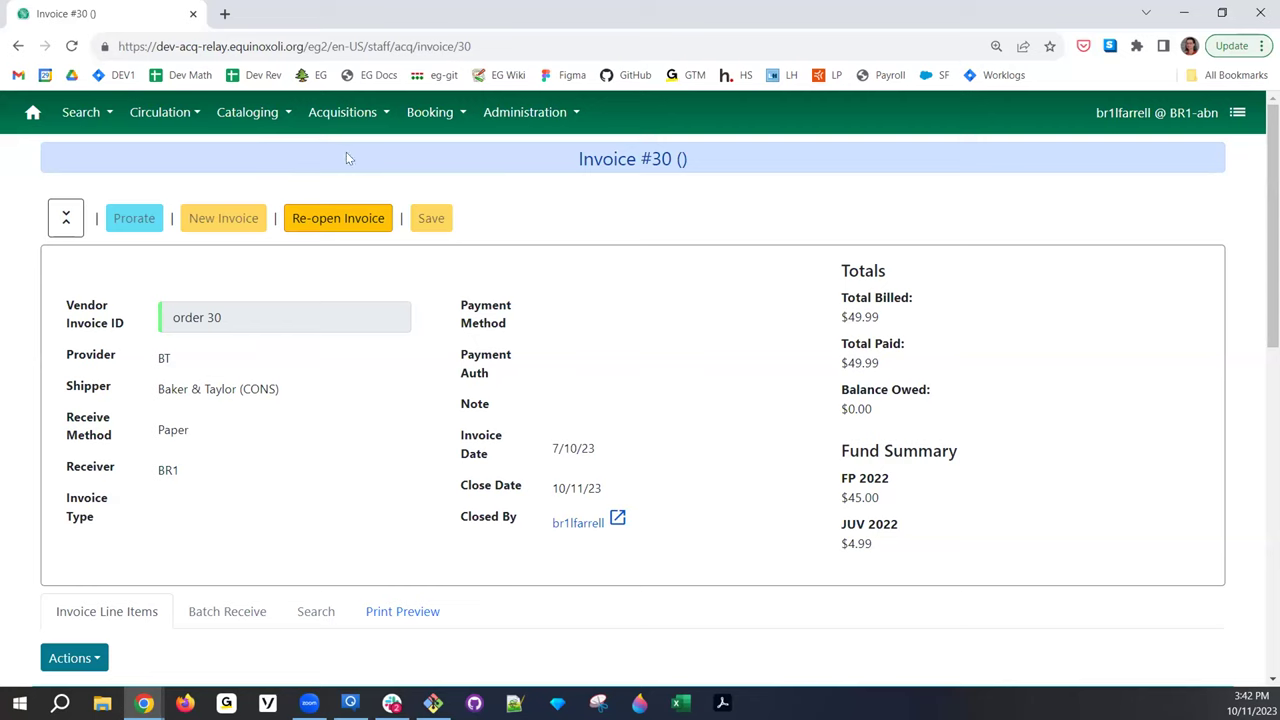
{"action": "left_click", "coordinate": [254, 122]}
{"action": "left_click", "coordinate": [254, 122]}
Open the line item Rosencrantz and Guildenstern are Invoices from invoice 30 in a new tab and switch to it
{"action": "scroll", "coordinate": [300, 240], "scroll_direction": "down", "scroll_amount": 3}
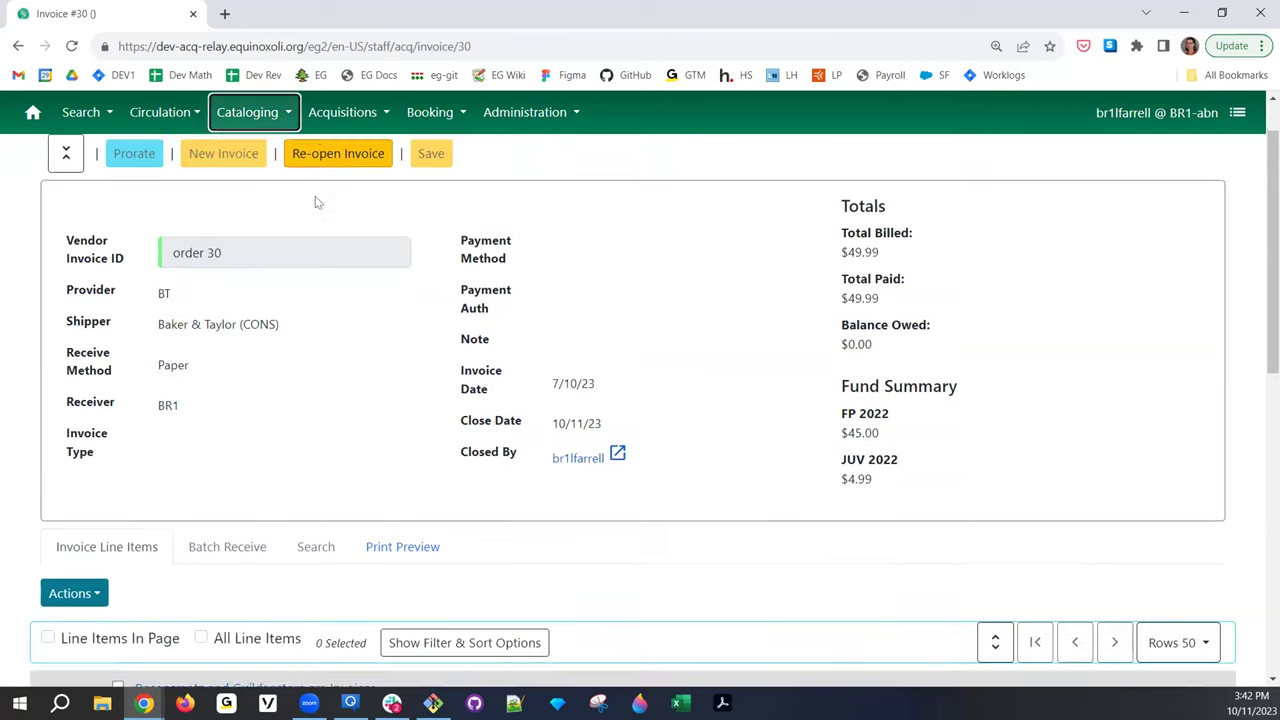
{"action": "middle_click", "coordinate": [330, 478]}
{"action": "left_click", "coordinate": [379, 8]}
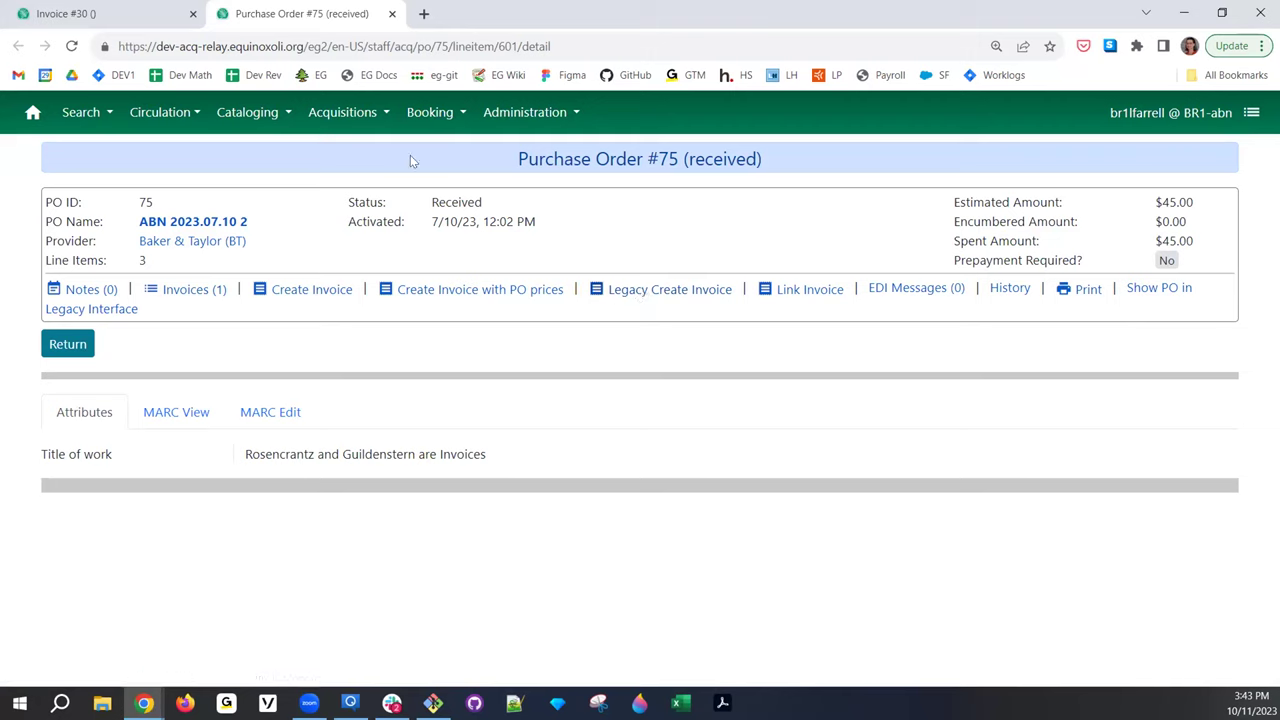
Open the general acquisitions search and highlight the link to the legacy search interface
{"action": "left_click", "coordinate": [338, 112]}
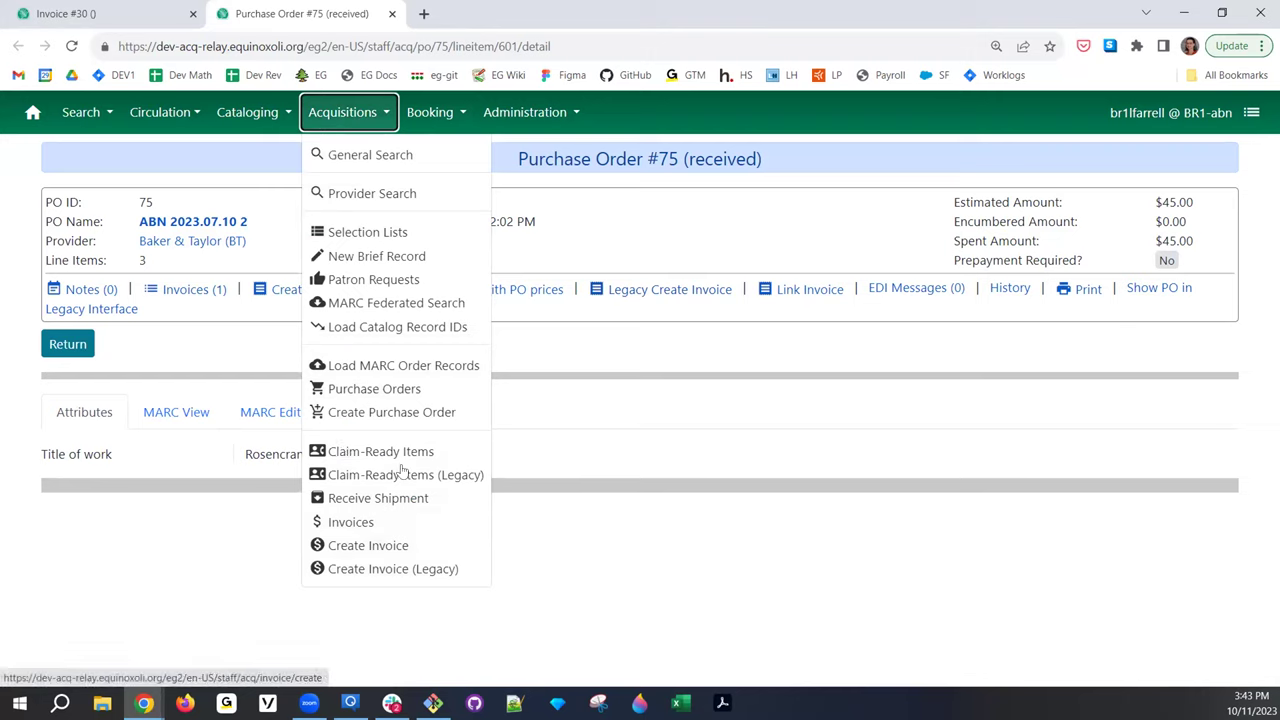
{"action": "left_click", "coordinate": [599, 411]}
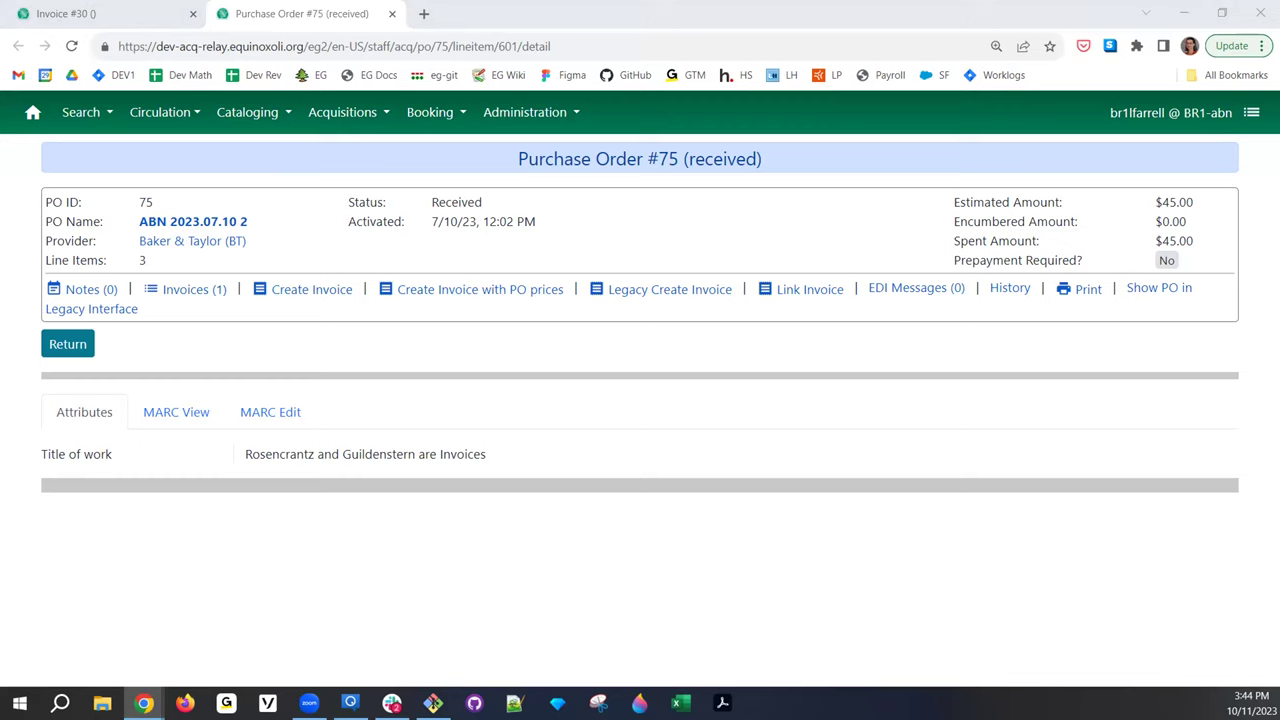
{"action": "left_click", "coordinate": [318, 116]}
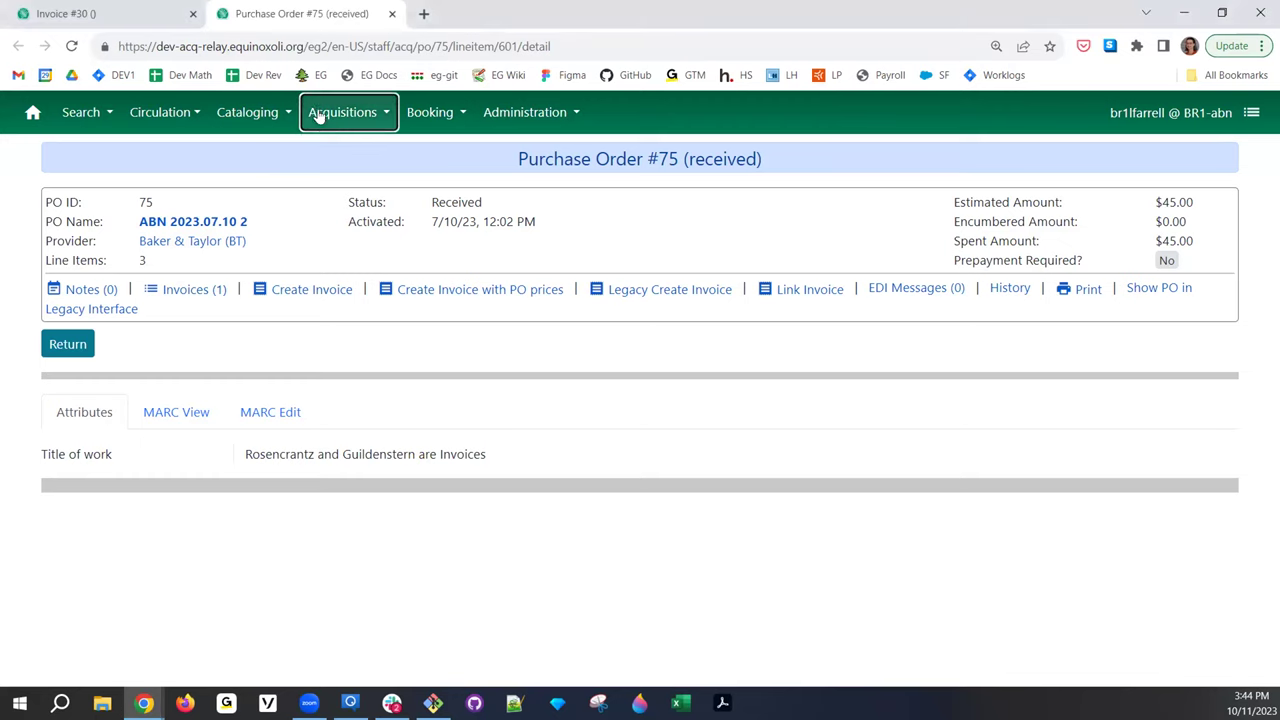
{"action": "left_click", "coordinate": [345, 158]}
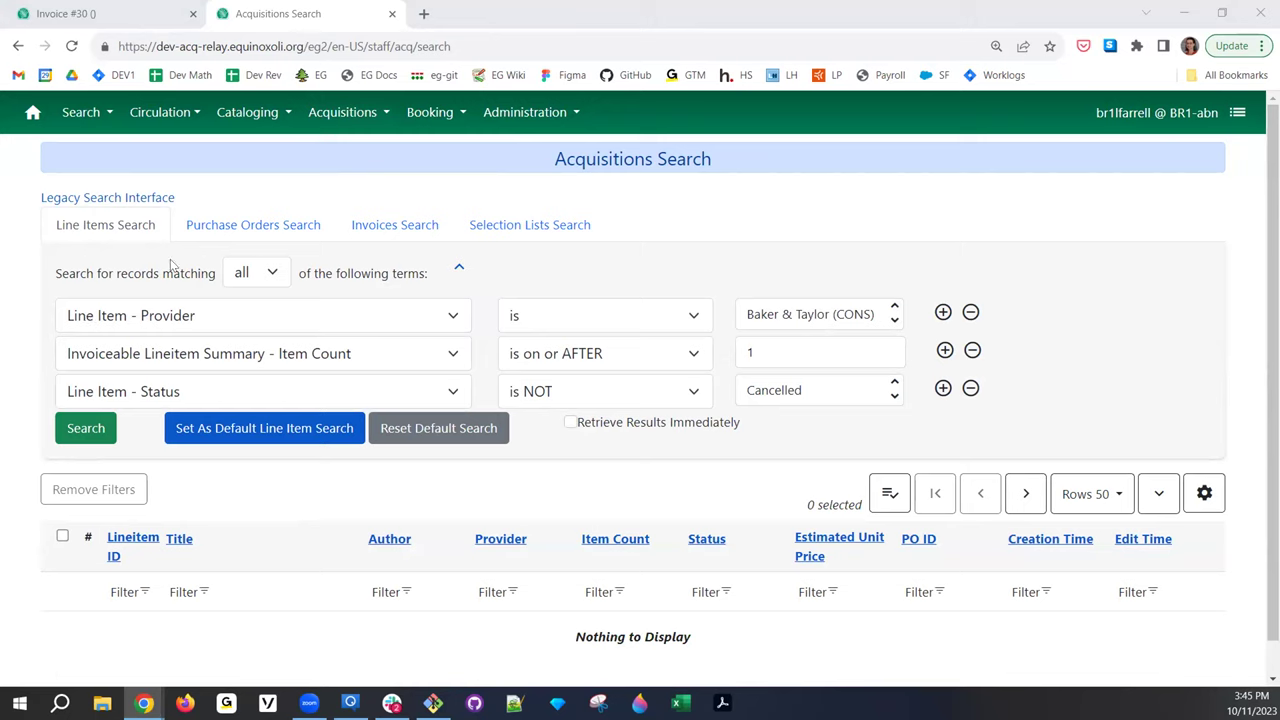
{"action": "left_click_drag", "start_coordinate": [186, 198], "coordinate": [30, 203]}
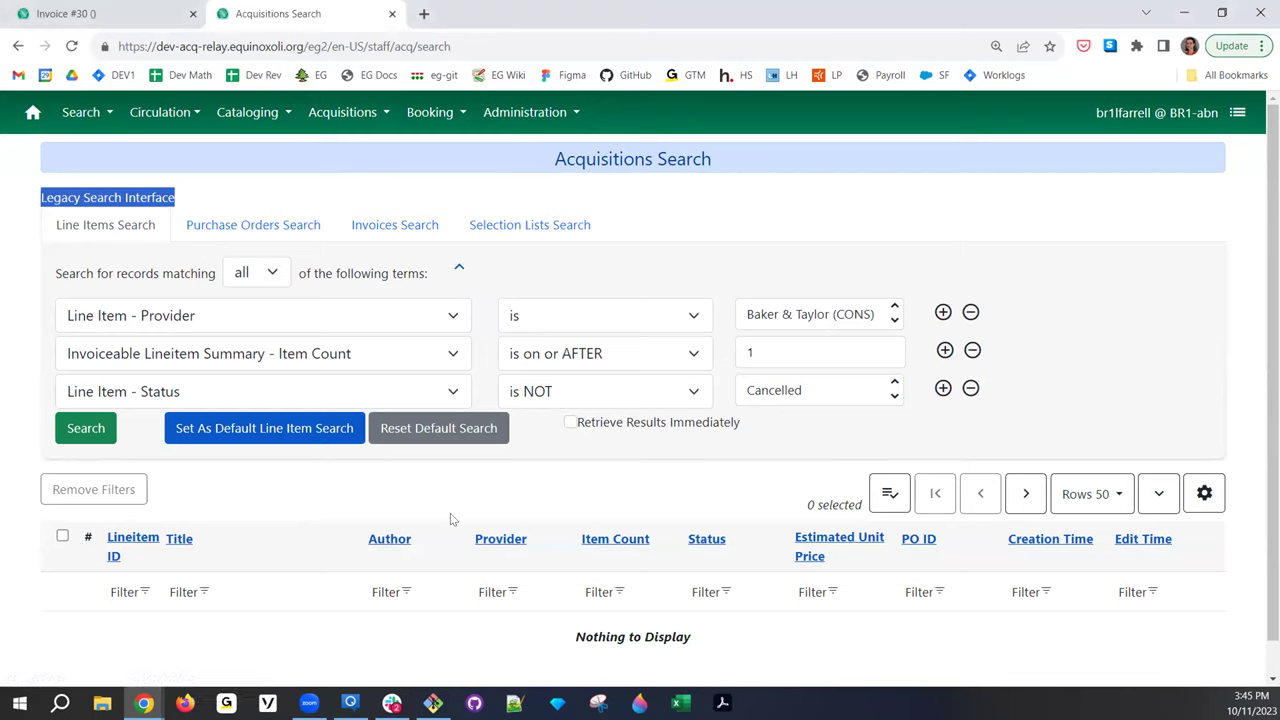
Examine the actions available for selected line items in the search results grid, and close the list
{"action": "left_click", "coordinate": [889, 490]}
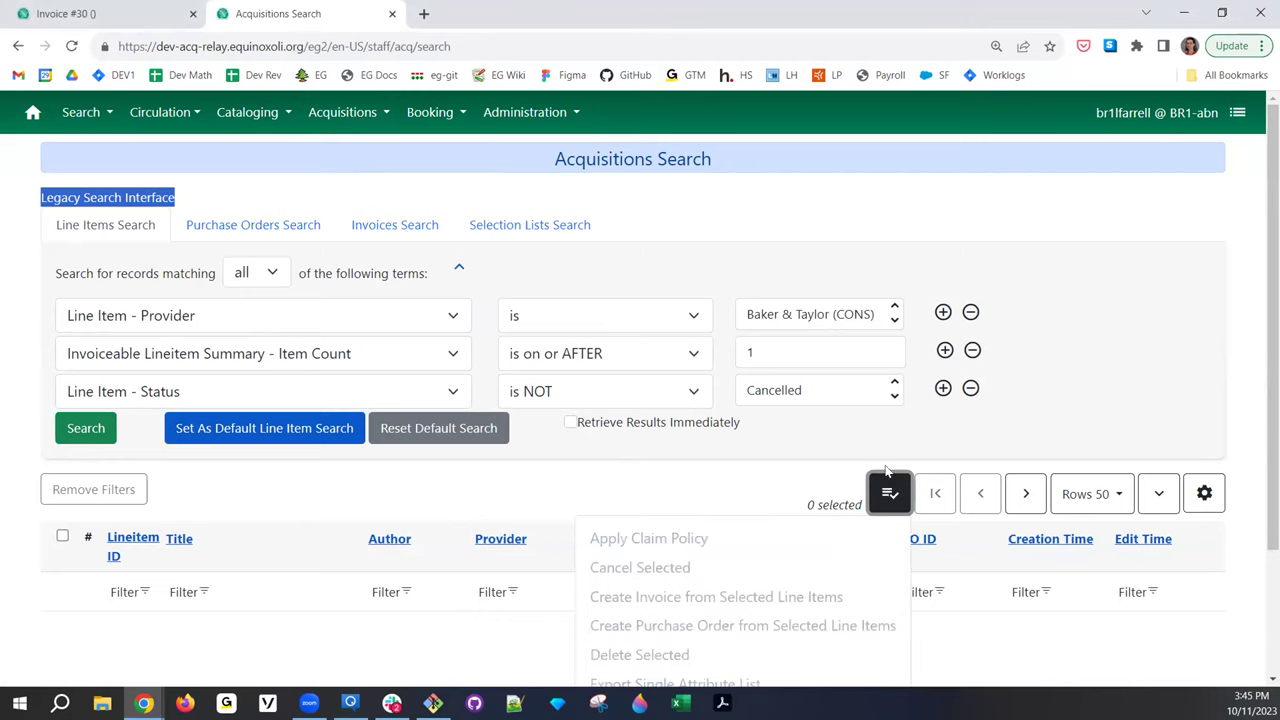
{"action": "scroll", "coordinate": [806, 451], "scroll_direction": "down", "scroll_amount": 2}
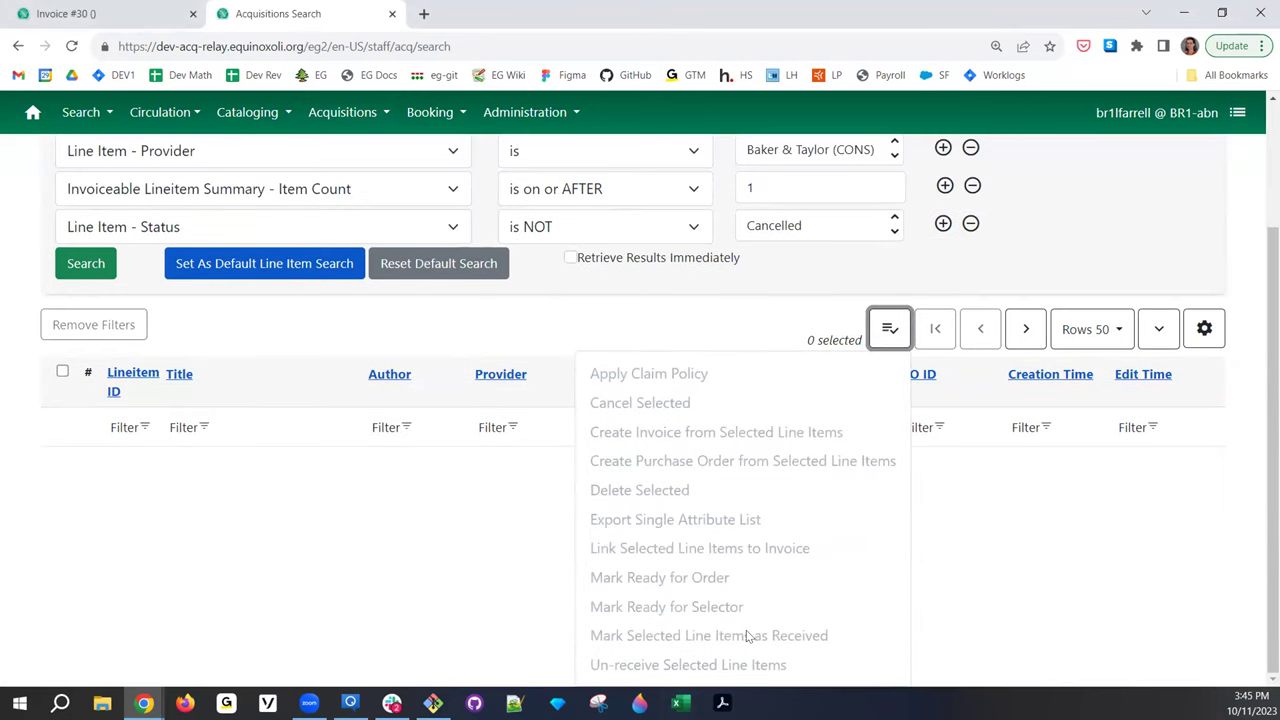
{"action": "scroll", "coordinate": [748, 632], "scroll_direction": "up", "scroll_amount": 1}
{"action": "scroll", "coordinate": [748, 632], "scroll_direction": "up", "scroll_amount": 2}
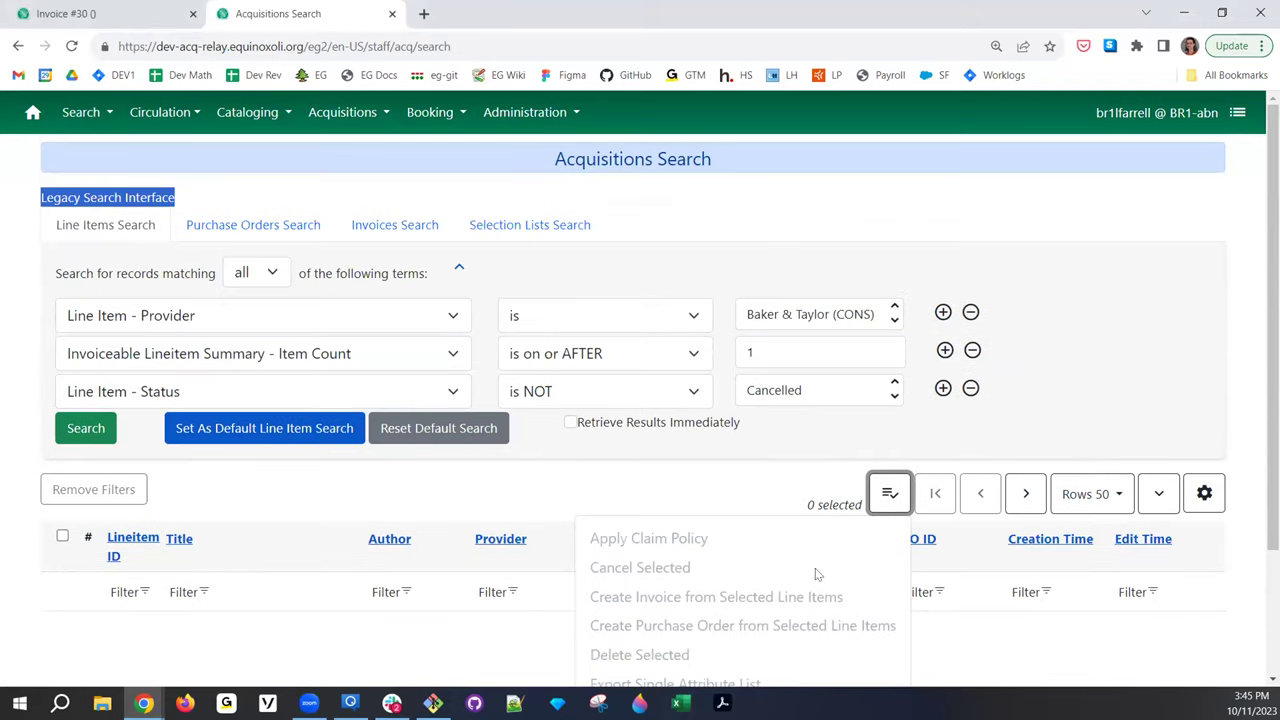
{"action": "left_click", "coordinate": [889, 493]}
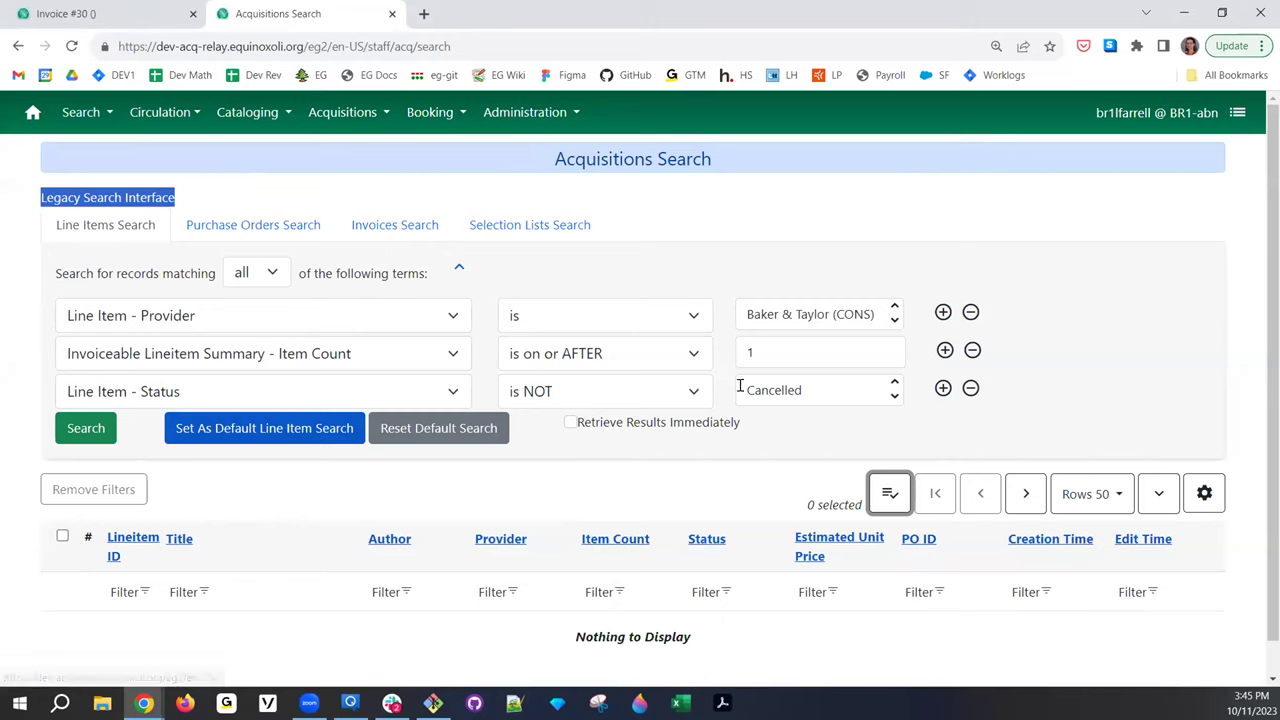
Run the line item search for provider Baker & Taylor (CONS), invoiceable item count 1, and status not Cancelled
{"action": "scroll", "coordinate": [212, 480], "scroll_direction": "down", "scroll_amount": 1}
{"action": "left_click", "coordinate": [278, 593]}
{"action": "right_click", "coordinate": [278, 593]}
{"action": "left_click", "coordinate": [206, 580]}
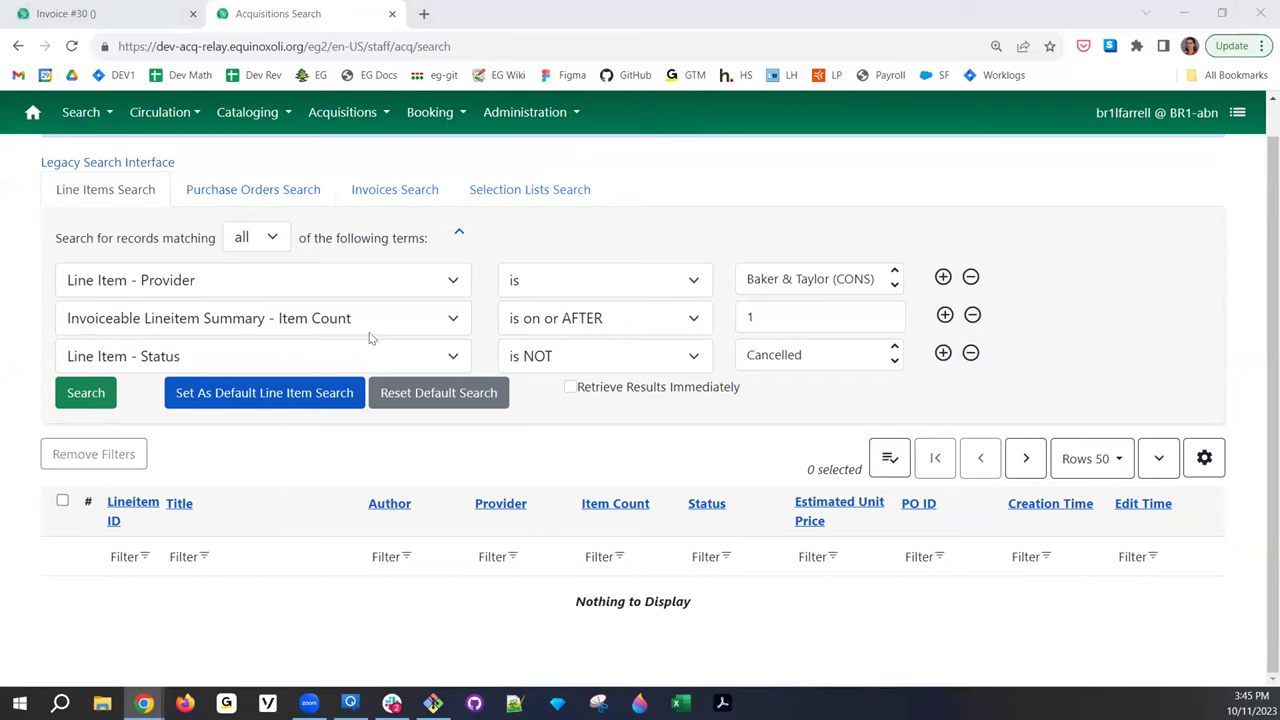
{"action": "left_click", "coordinate": [92, 400]}
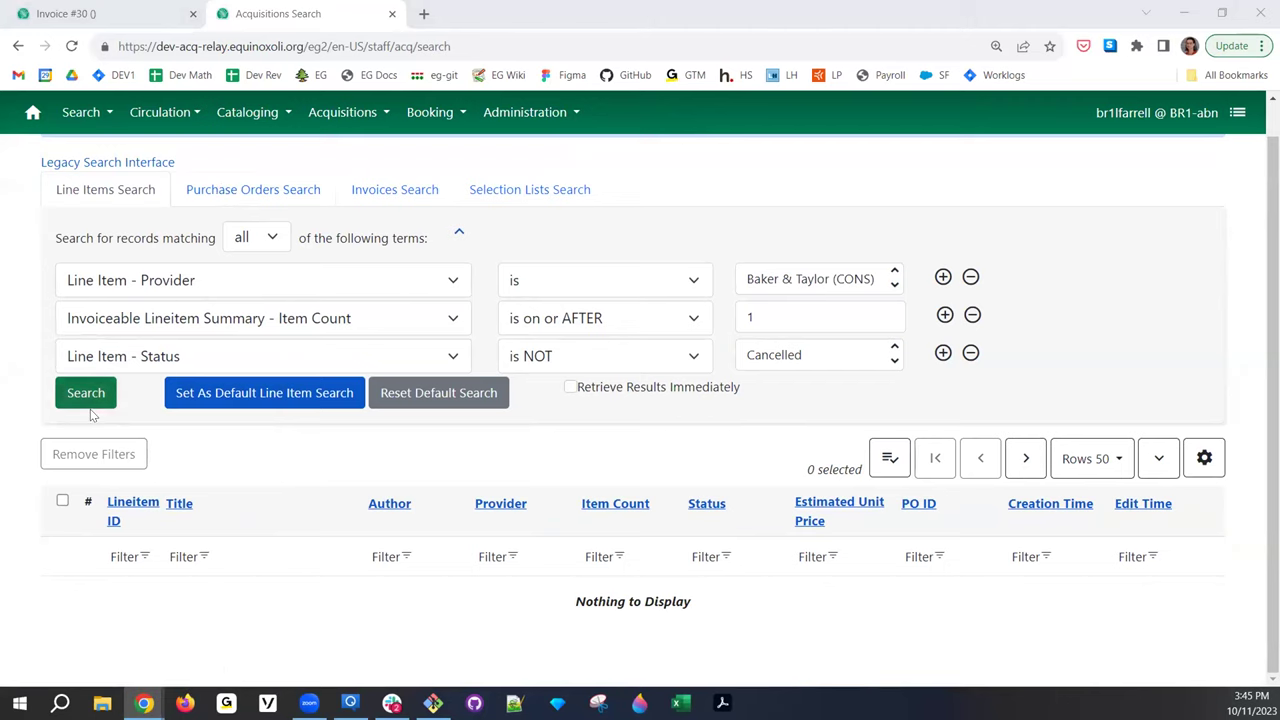
{"action": "scroll", "coordinate": [395, 487], "scroll_direction": "down", "scroll_amount": 3}
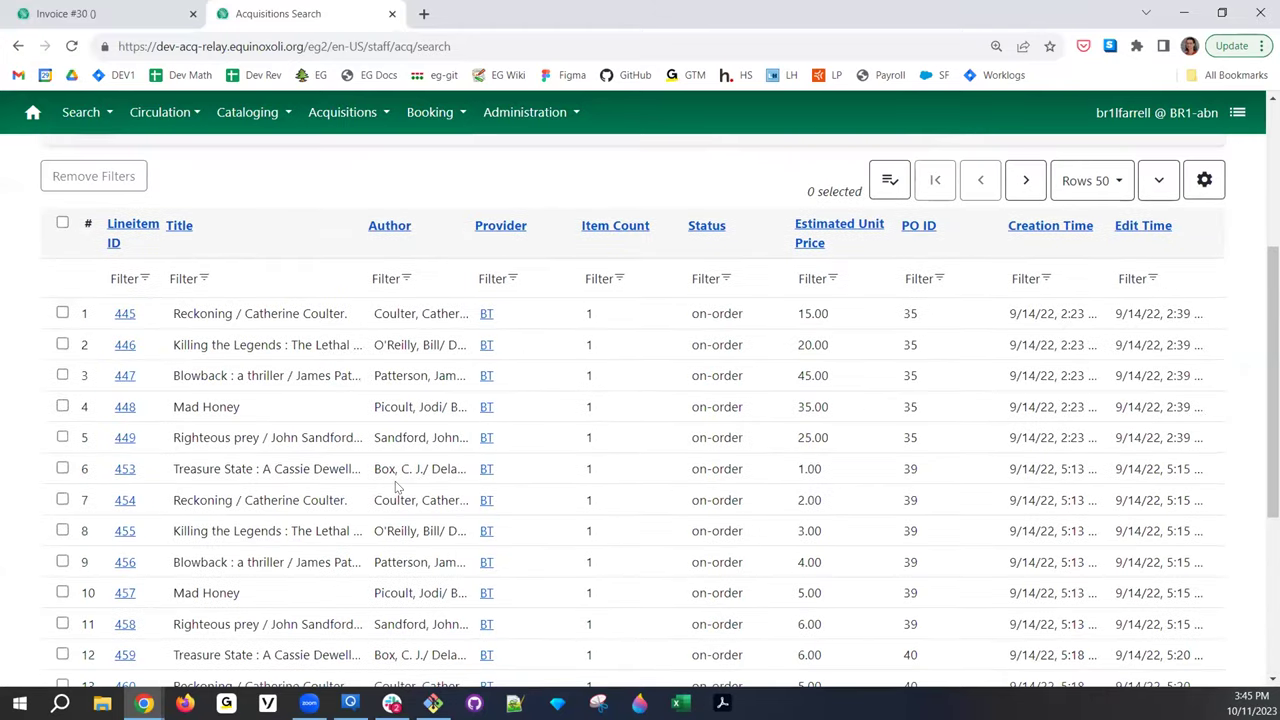
Examine the row actions for the Treasure State line item 453, and select the Blowback line item 447 instead
{"action": "right_click", "coordinate": [395, 483]}
{"action": "scroll", "coordinate": [401, 463], "scroll_direction": "down", "scroll_amount": 3}
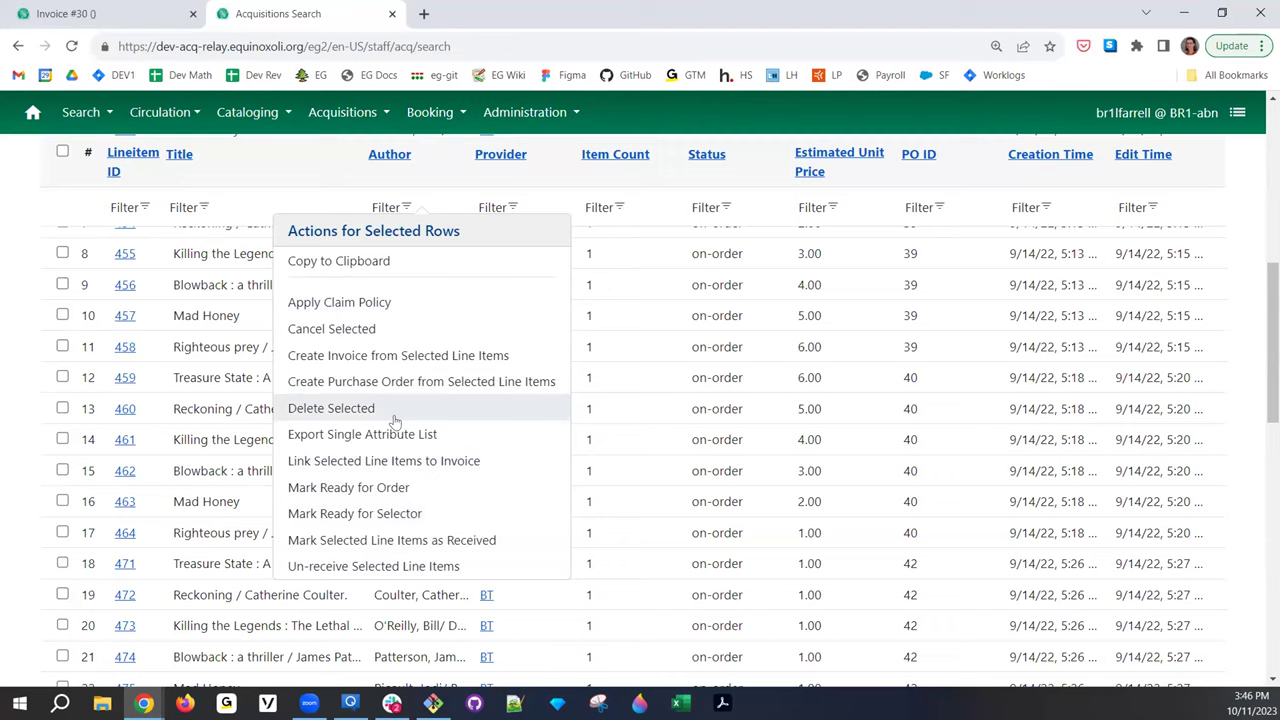
{"action": "scroll", "coordinate": [393, 414], "scroll_direction": "up", "scroll_amount": 3}
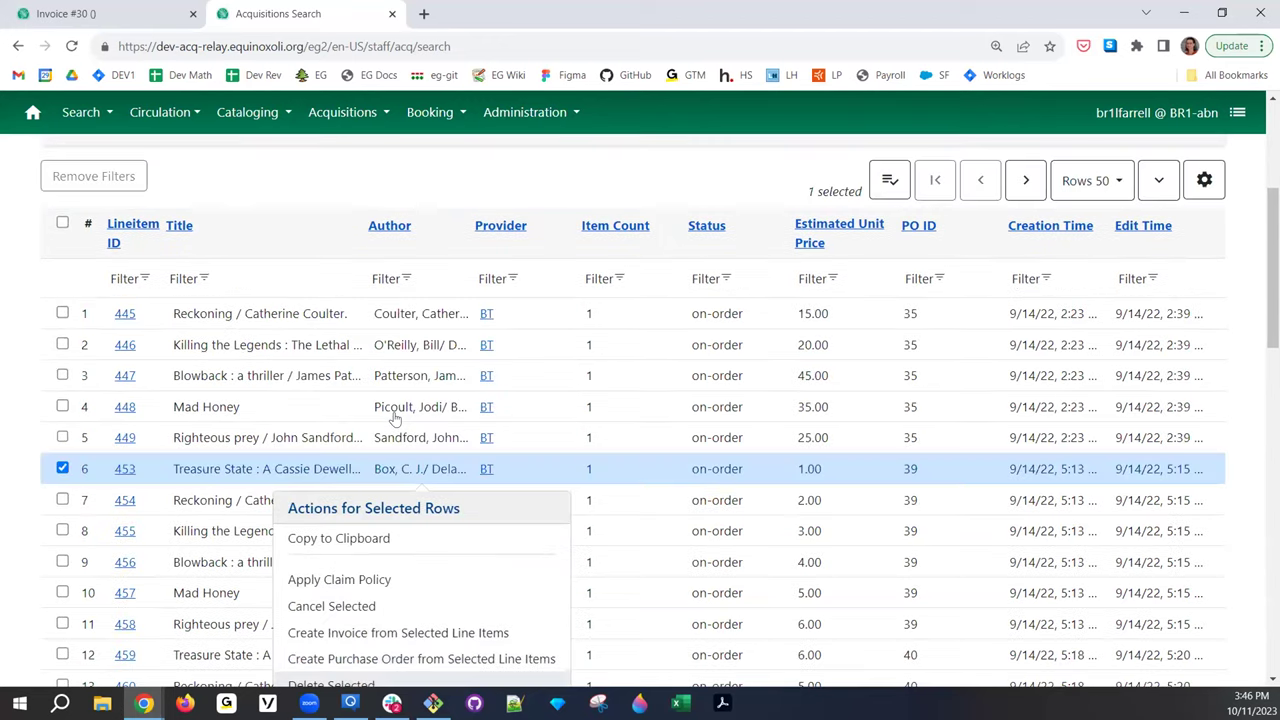
{"action": "left_click", "coordinate": [259, 374]}
{"action": "scroll", "coordinate": [257, 371], "scroll_direction": "up", "scroll_amount": 3}
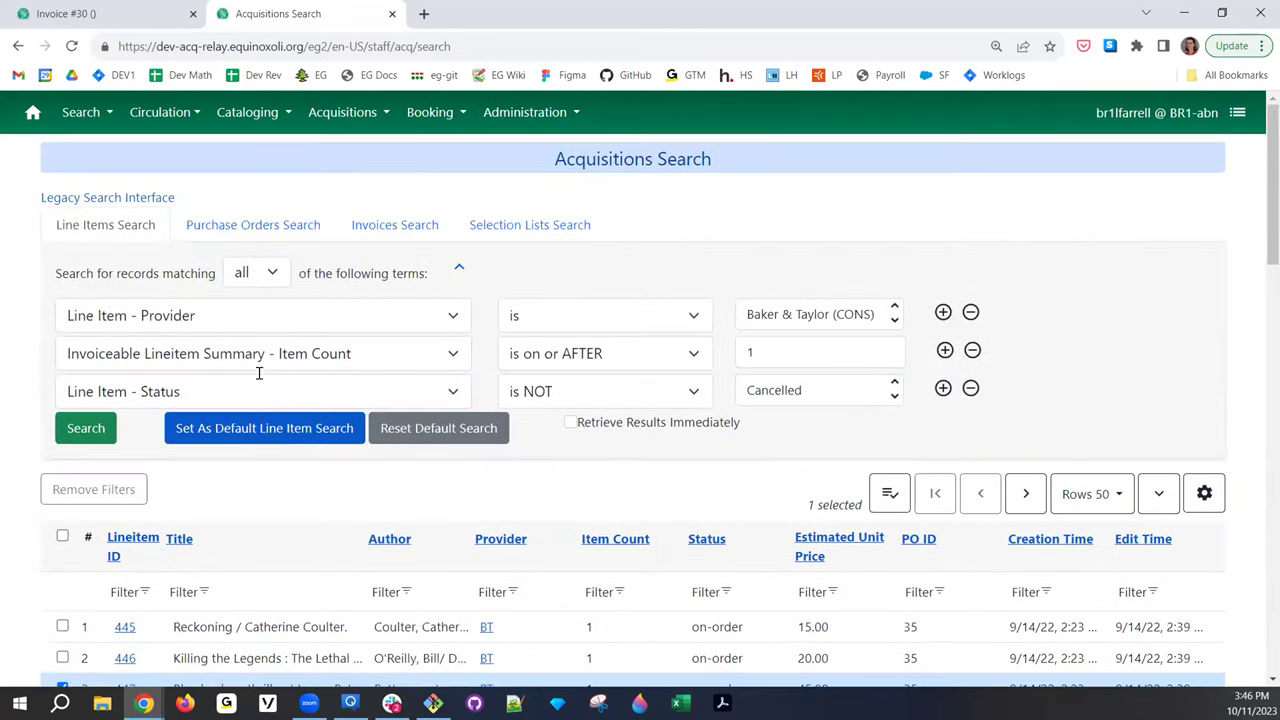
View the legacy acquisitions search interface in a separate tab and close that tab
{"action": "left_click", "coordinate": [347, 113]}
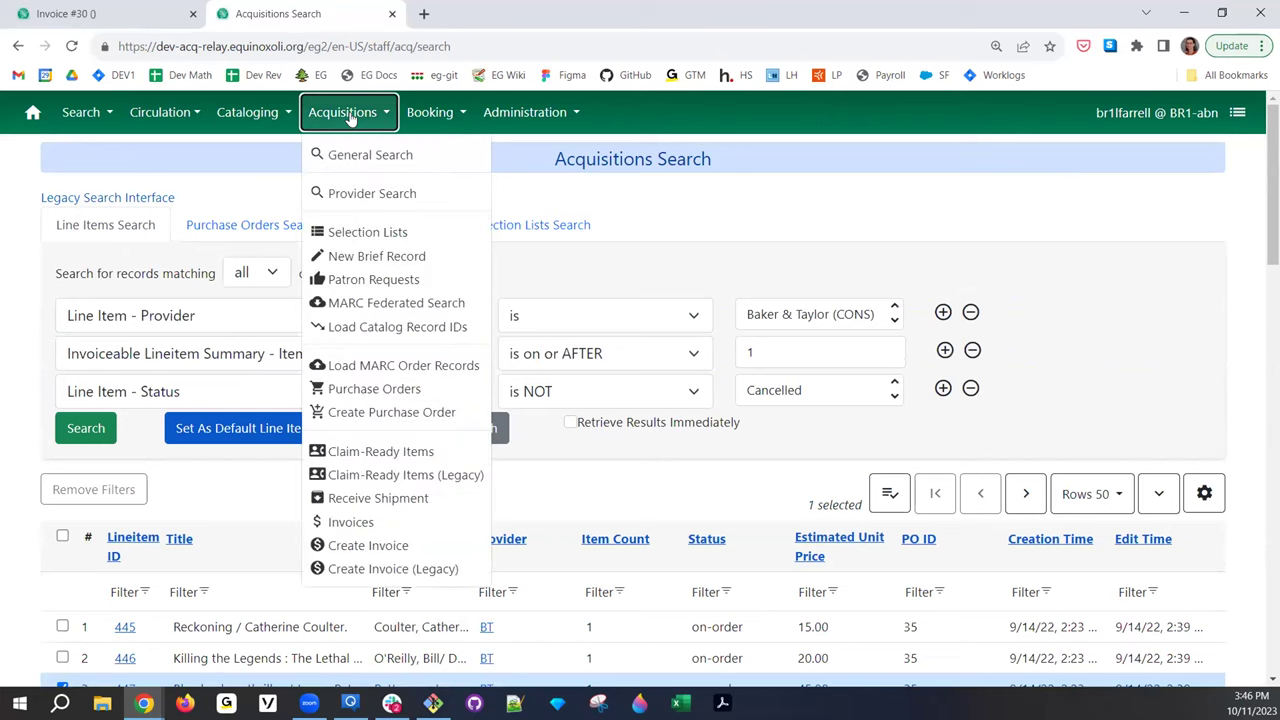
{"action": "middle_click", "coordinate": [163, 199]}
{"action": "left_click", "coordinate": [591, 13]}
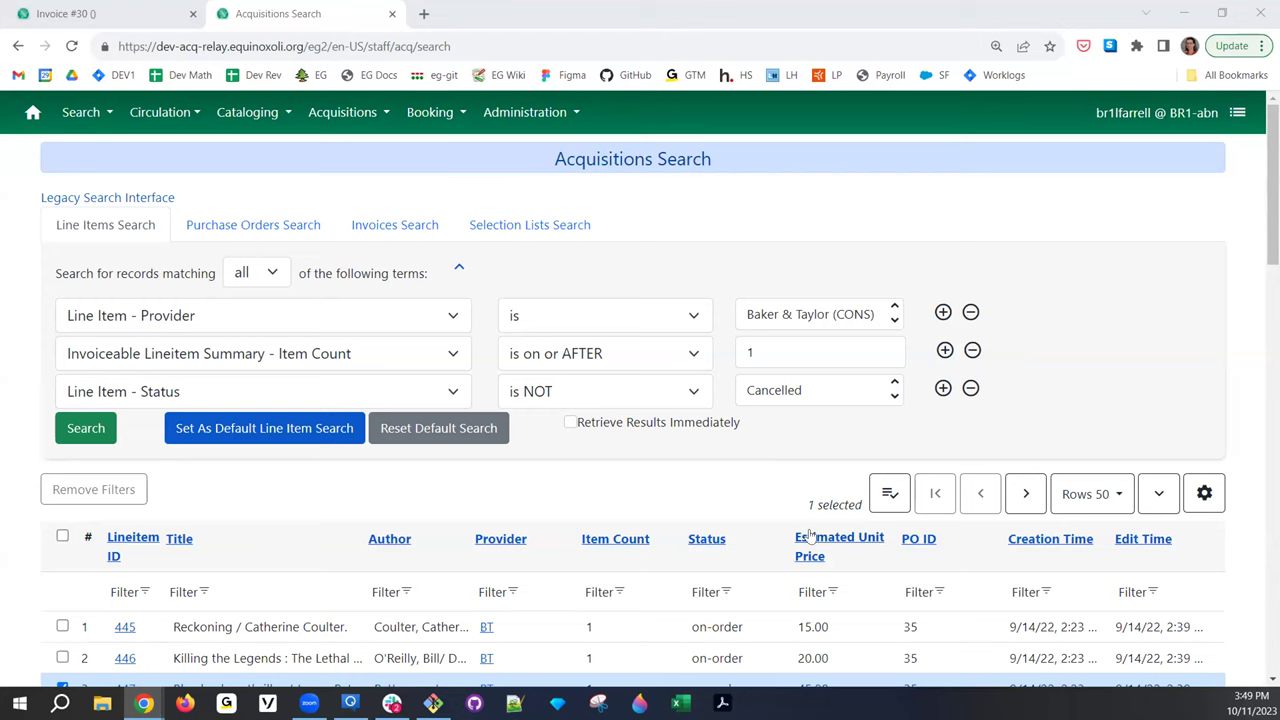
Look through the full page of line item search results, checking item counts, statuses and prices
{"action": "scroll", "coordinate": [811, 537], "scroll_direction": "down", "scroll_amount": 2}
{"action": "scroll", "coordinate": [811, 537], "scroll_direction": "down", "scroll_amount": 4}
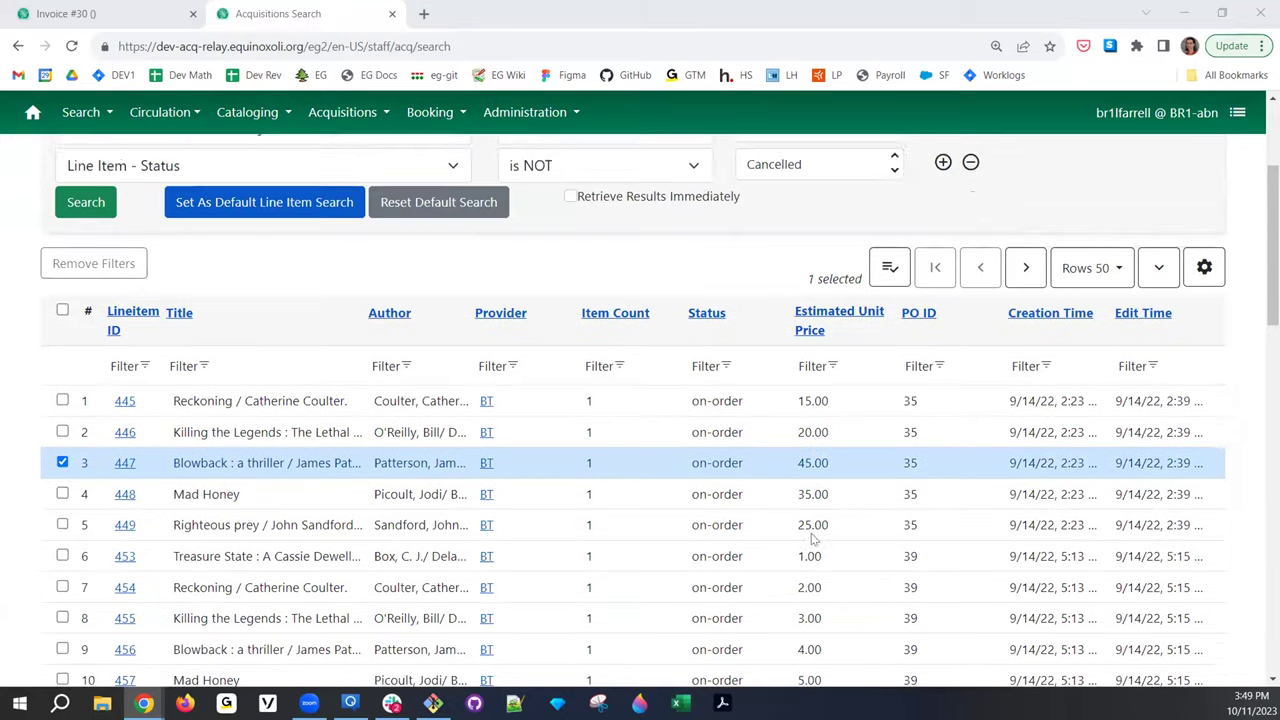
{"action": "scroll", "coordinate": [808, 530], "scroll_direction": "down", "scroll_amount": 6}
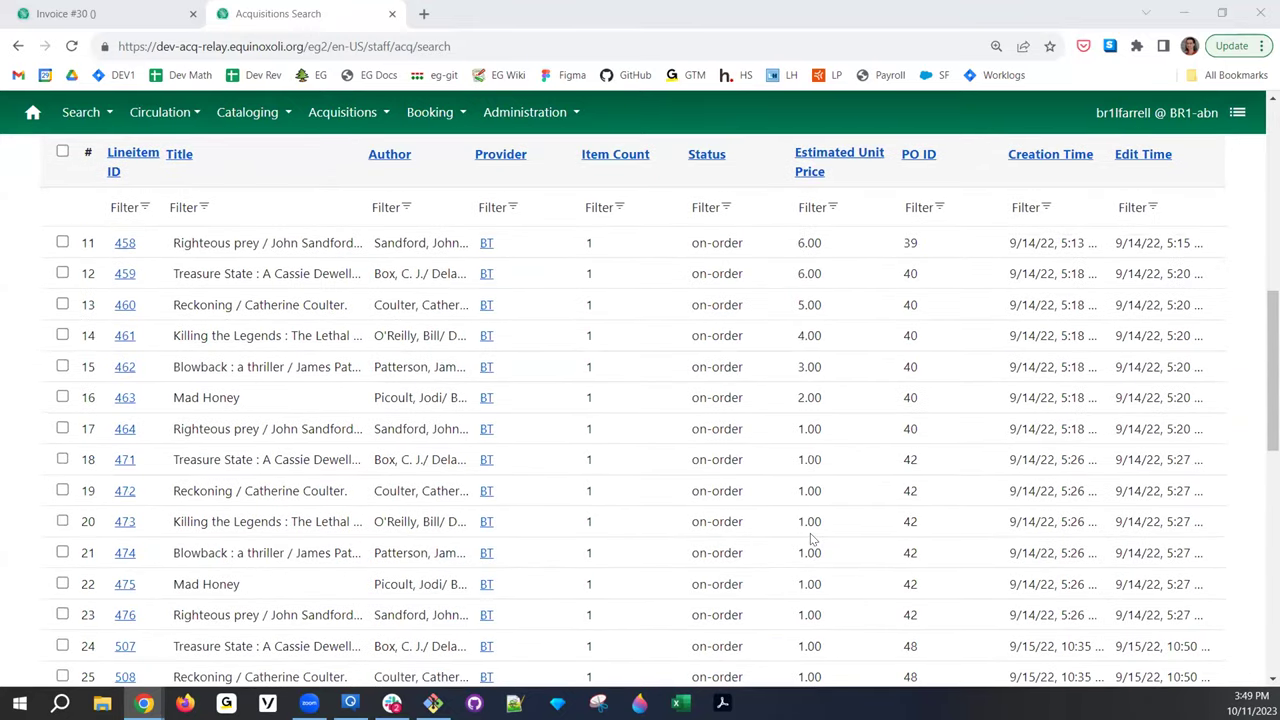
{"action": "scroll", "coordinate": [812, 538], "scroll_direction": "down", "scroll_amount": 2}
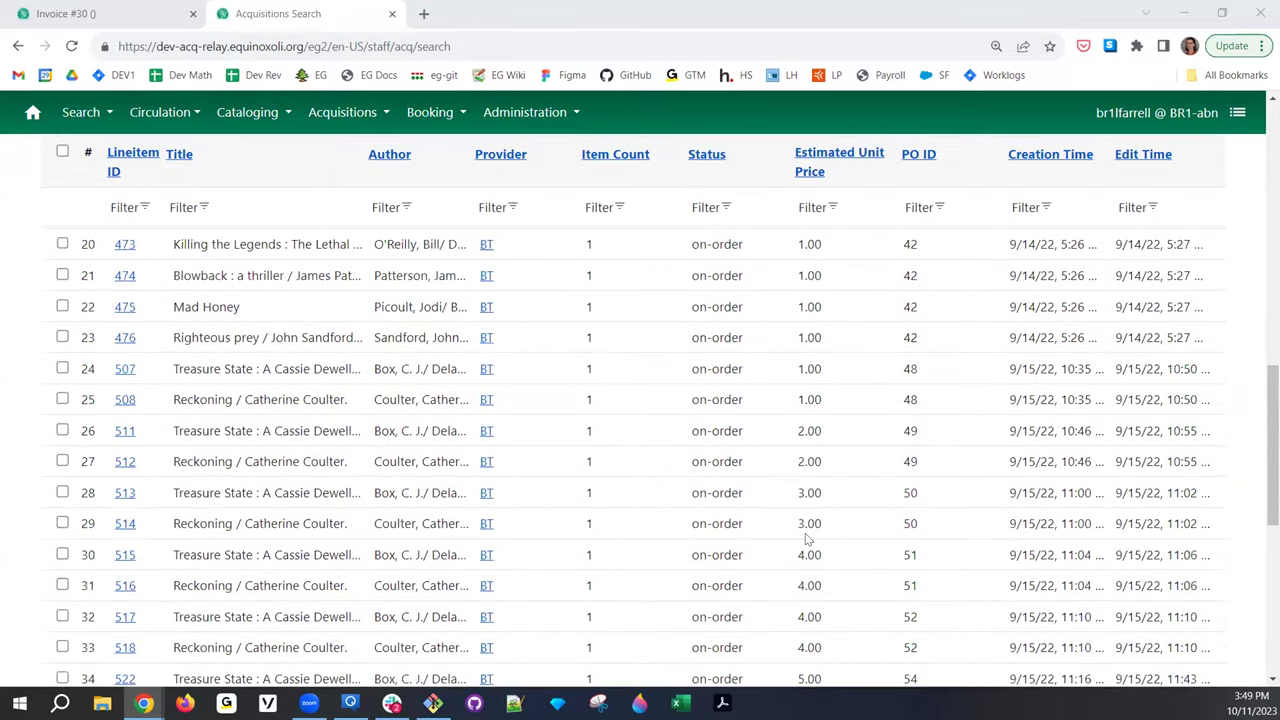
{"action": "scroll", "coordinate": [810, 538], "scroll_direction": "down", "scroll_amount": 2}
{"action": "scroll", "coordinate": [808, 540], "scroll_direction": "down", "scroll_amount": 4}
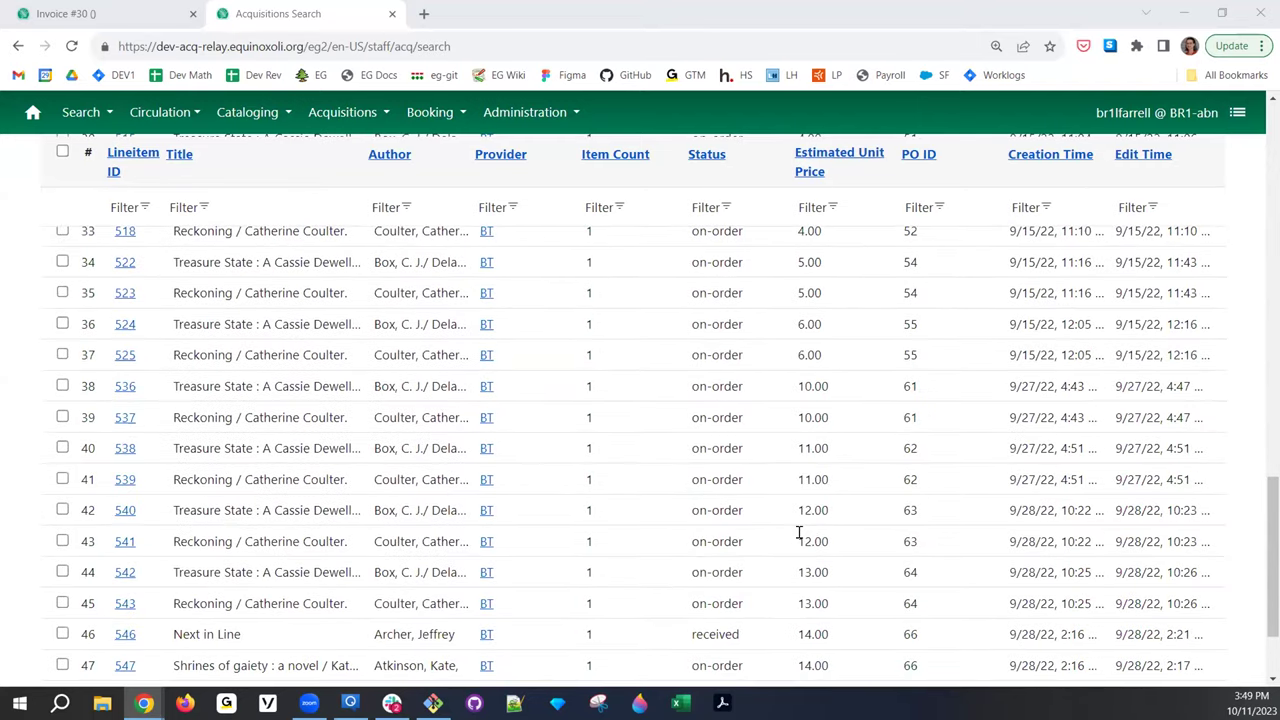
{"action": "scroll", "coordinate": [799, 533], "scroll_direction": "down", "scroll_amount": 3}
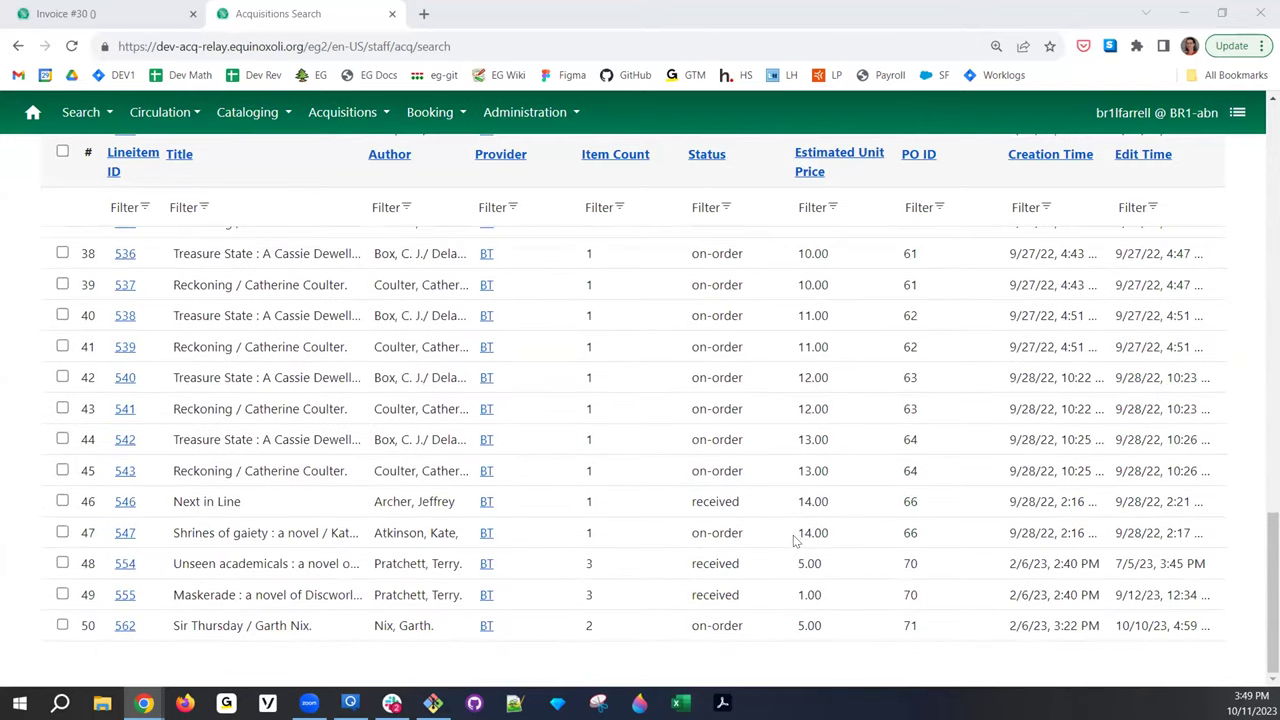
{"action": "scroll", "coordinate": [799, 533], "scroll_direction": "up", "scroll_amount": 10}
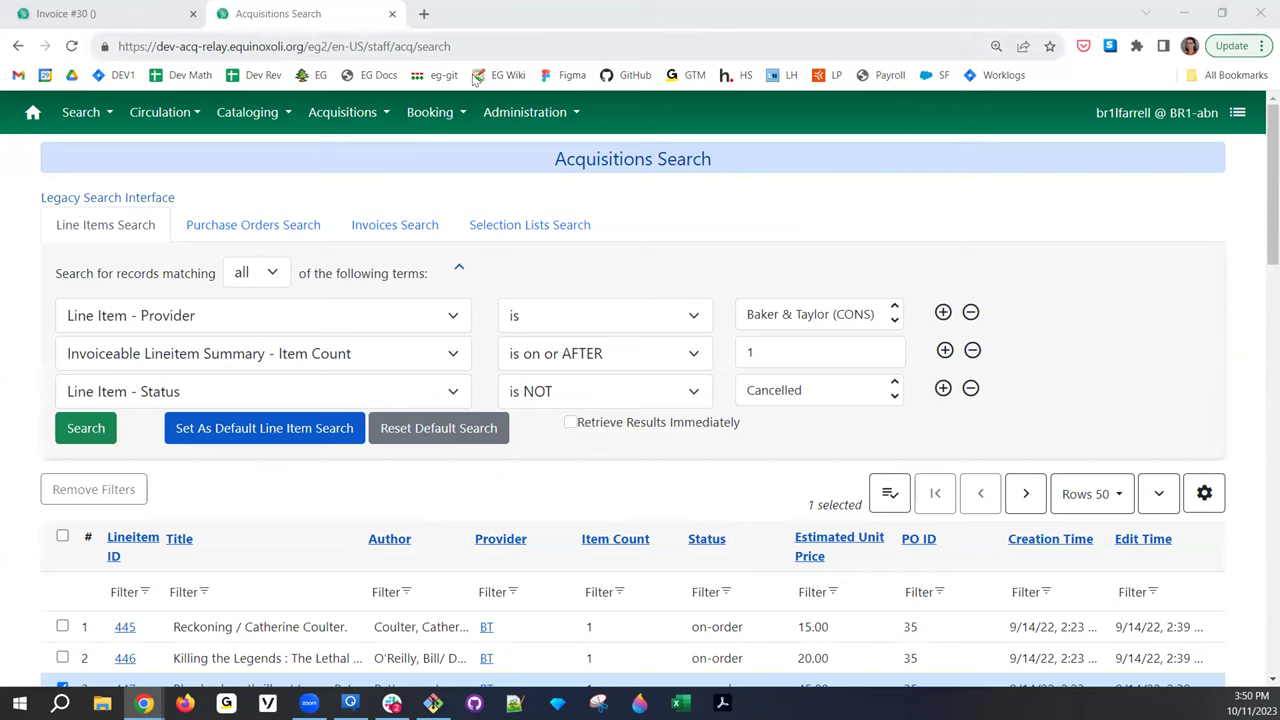
Open the new claim-ready items list and expand all line items to examine their individual copies
{"action": "left_click", "coordinate": [341, 109]}
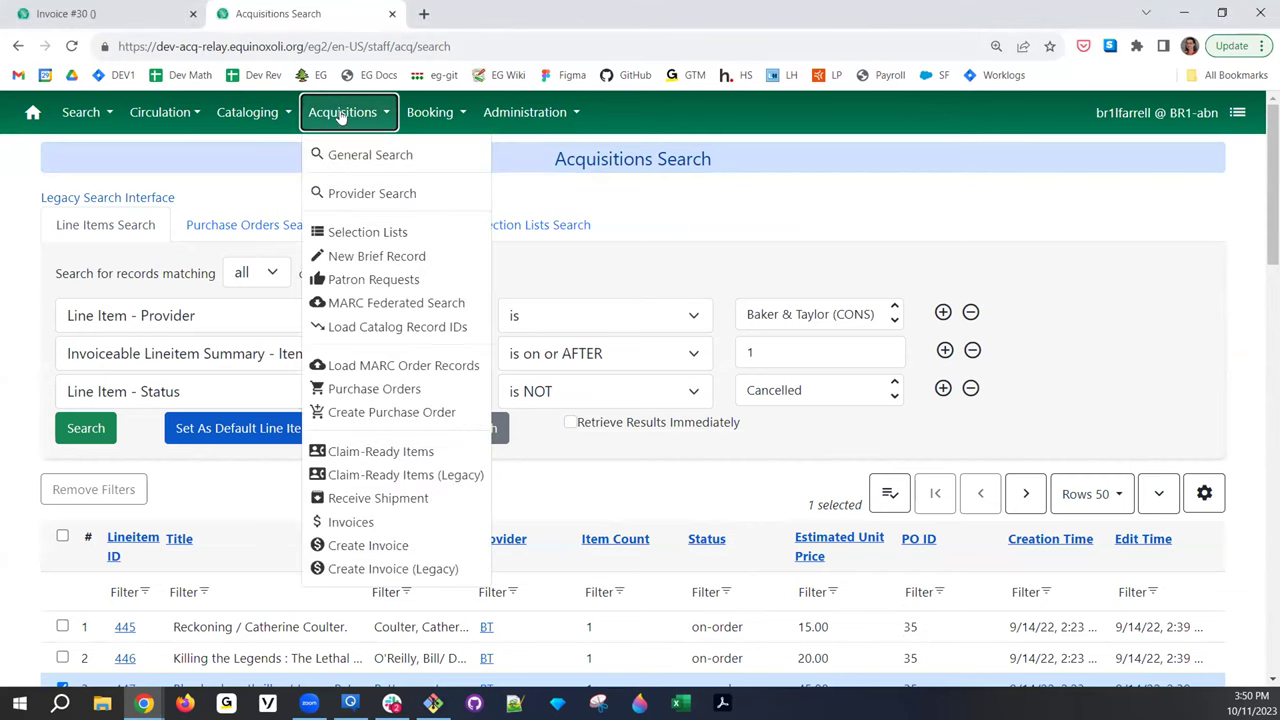
{"action": "left_click", "coordinate": [392, 455]}
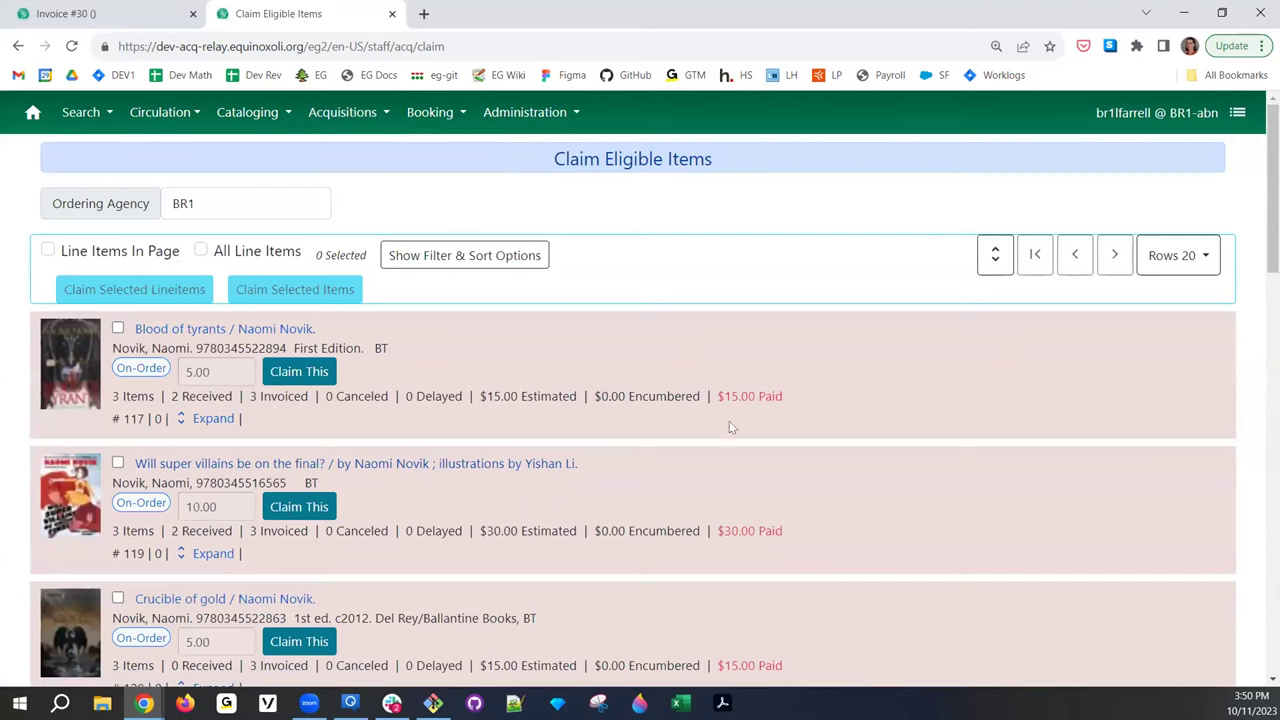
{"action": "left_click", "coordinate": [995, 254]}
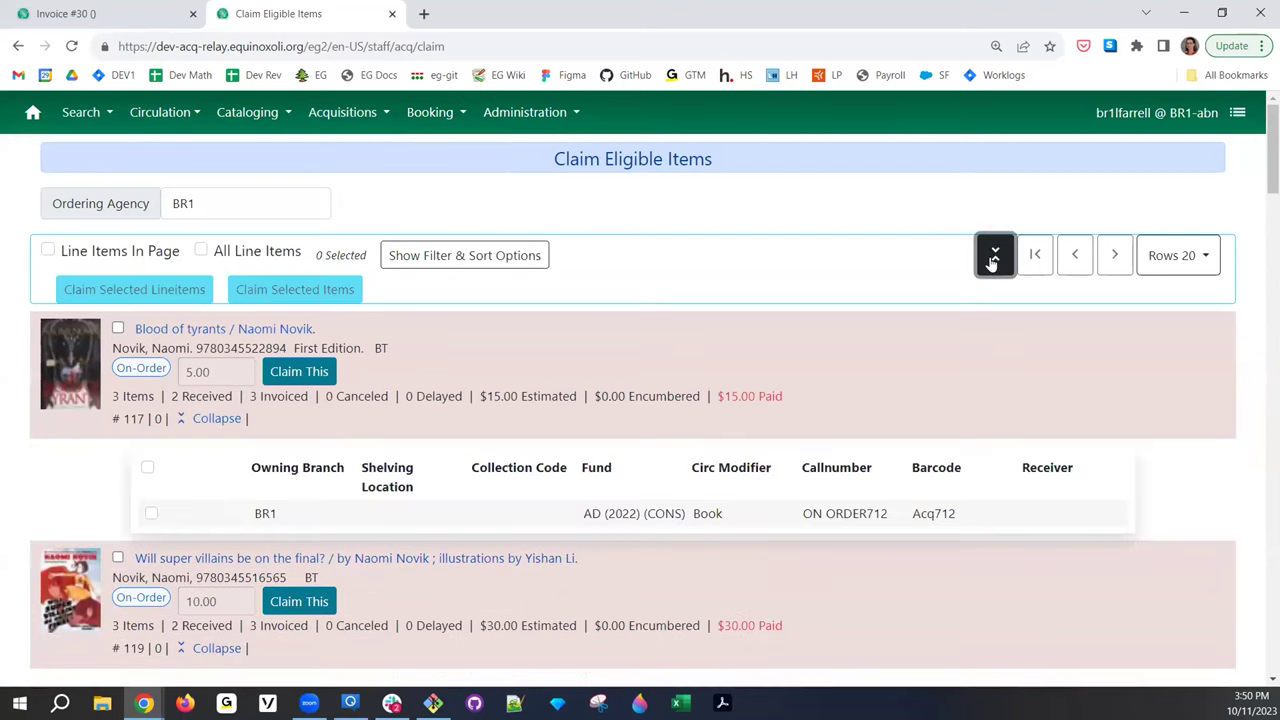
{"action": "scroll", "coordinate": [297, 325], "scroll_direction": "down", "scroll_amount": 5}
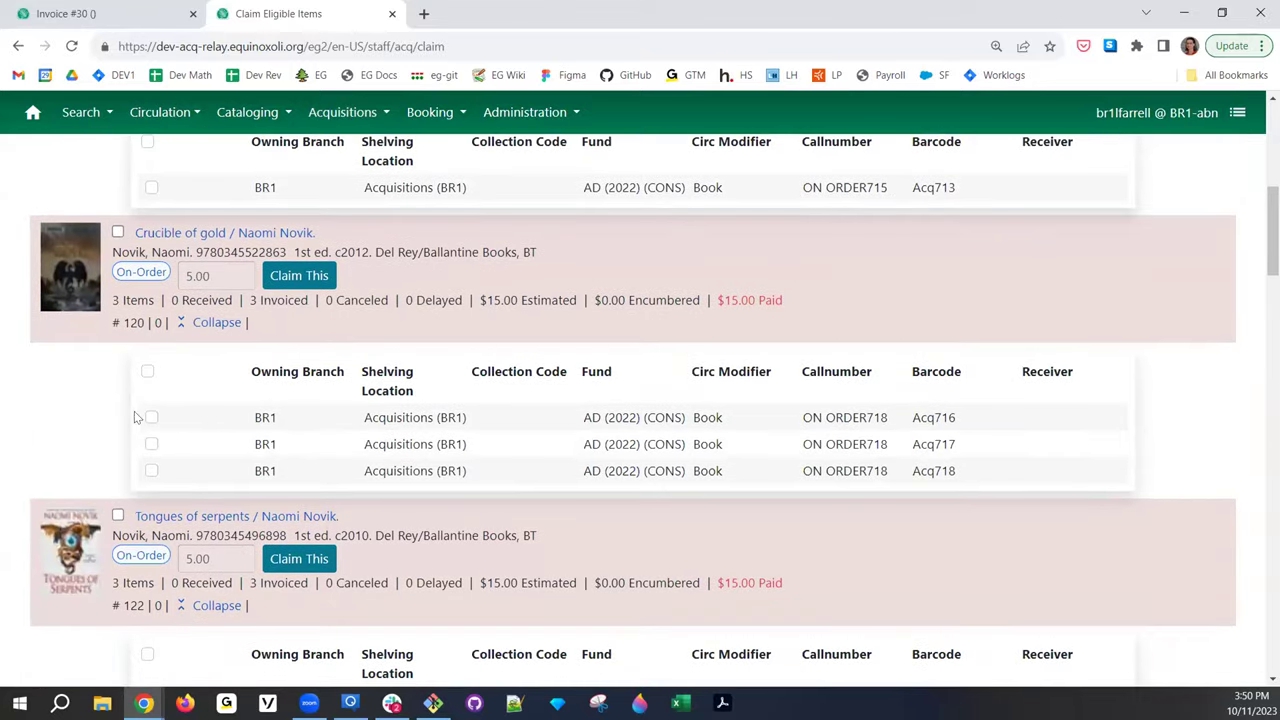
{"action": "scroll", "coordinate": [130, 256], "scroll_direction": "up", "scroll_amount": 2}
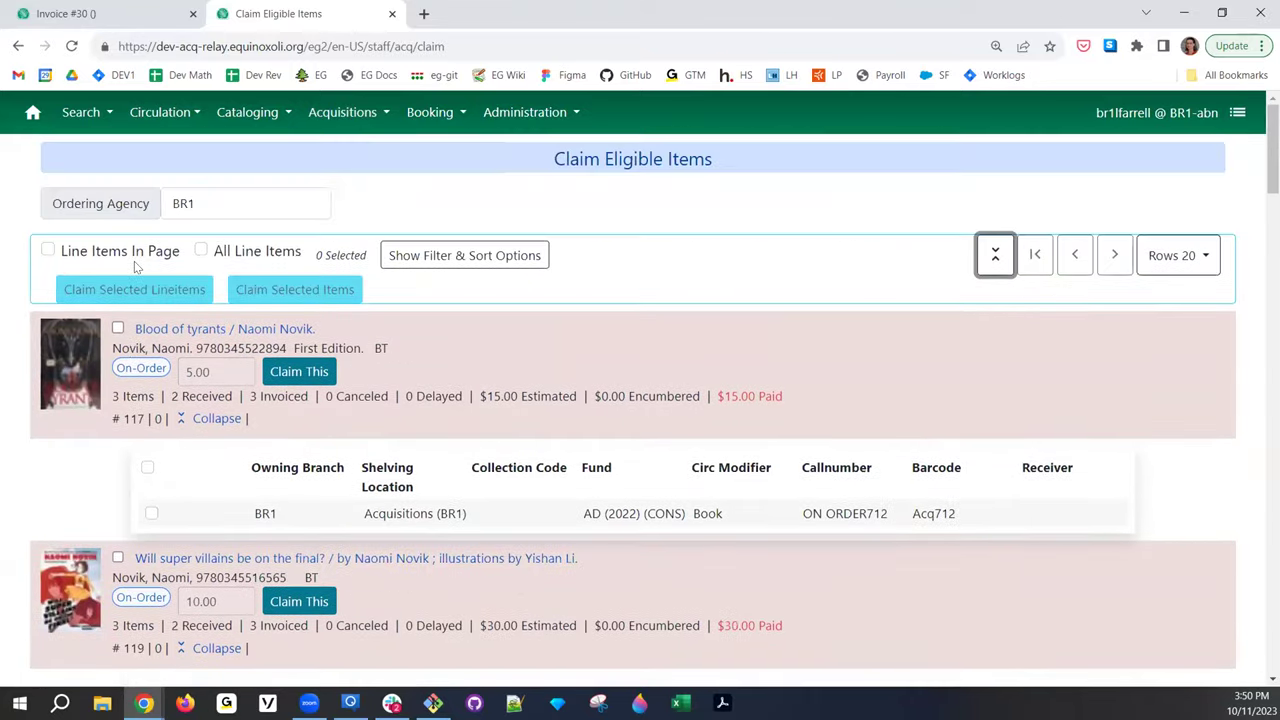
{"action": "scroll", "coordinate": [134, 256], "scroll_direction": "down", "scroll_amount": 15}
{"action": "scroll", "coordinate": [287, 314], "scroll_direction": "down", "scroll_amount": 3}
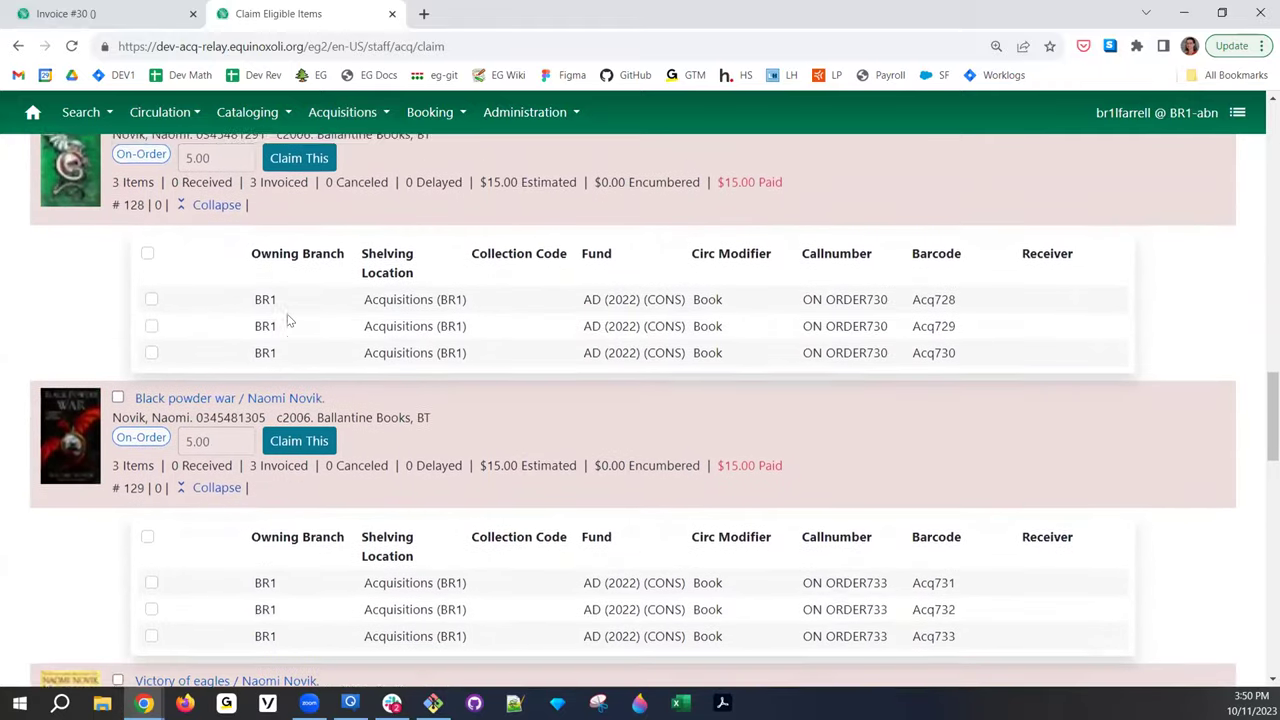
Select the line item Tongues of serpents and start a claim for the selected line item
{"action": "scroll", "coordinate": [136, 425], "scroll_direction": "up", "scroll_amount": 13}
{"action": "left_click", "coordinate": [117, 376]}
{"action": "scroll", "coordinate": [137, 226], "scroll_direction": "up", "scroll_amount": 8}
{"action": "scroll", "coordinate": [137, 226], "scroll_direction": "up", "scroll_amount": 2}
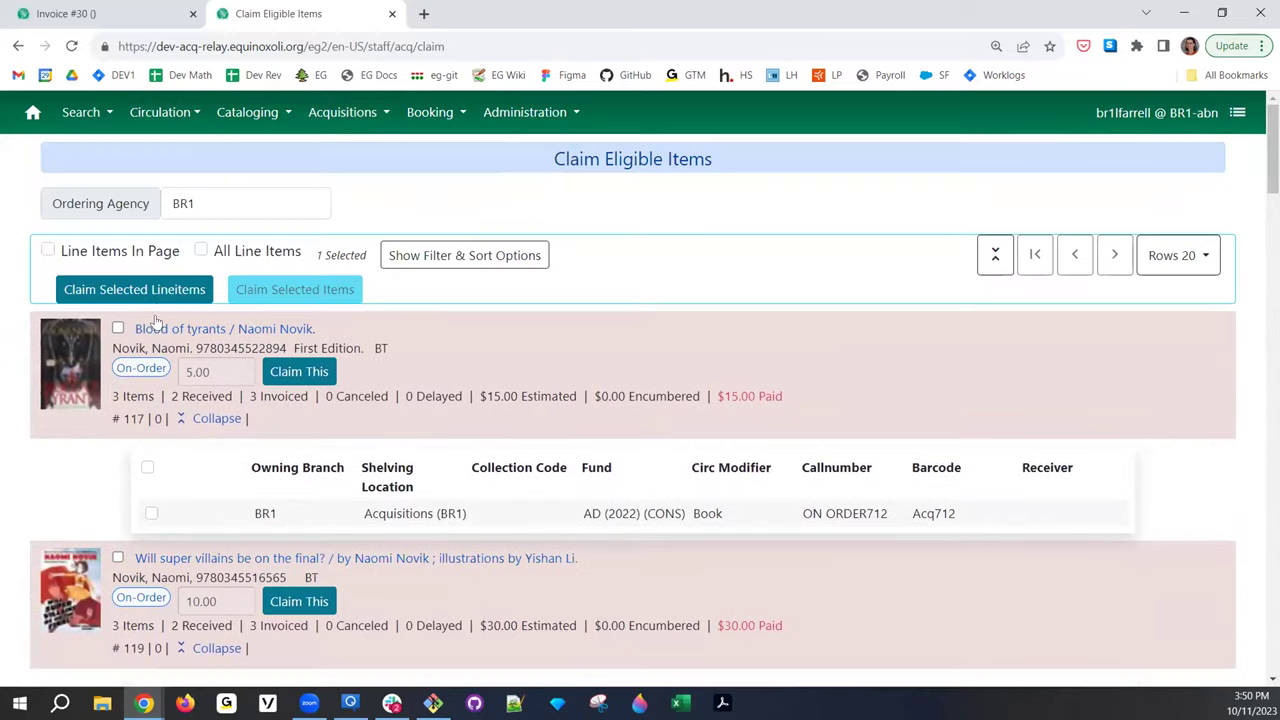
{"action": "left_click", "coordinate": [156, 288]}
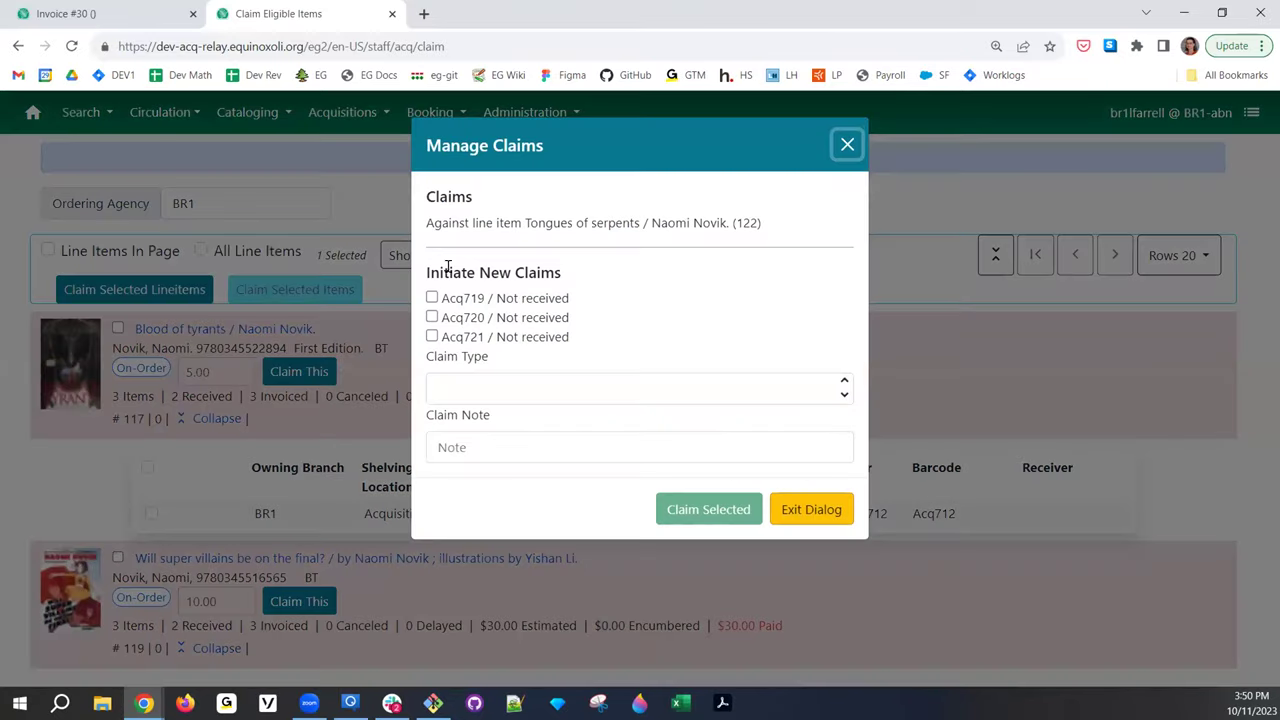
Include copies Acq719, Acq720 and Acq721 in the new claim and choose the claim action ccet (CONS)
{"action": "left_click", "coordinate": [432, 297]}
{"action": "left_click", "coordinate": [432, 317]}
{"action": "left_click", "coordinate": [432, 336]}
{"action": "left_click", "coordinate": [466, 381]}
{"action": "type", "text": "c"}
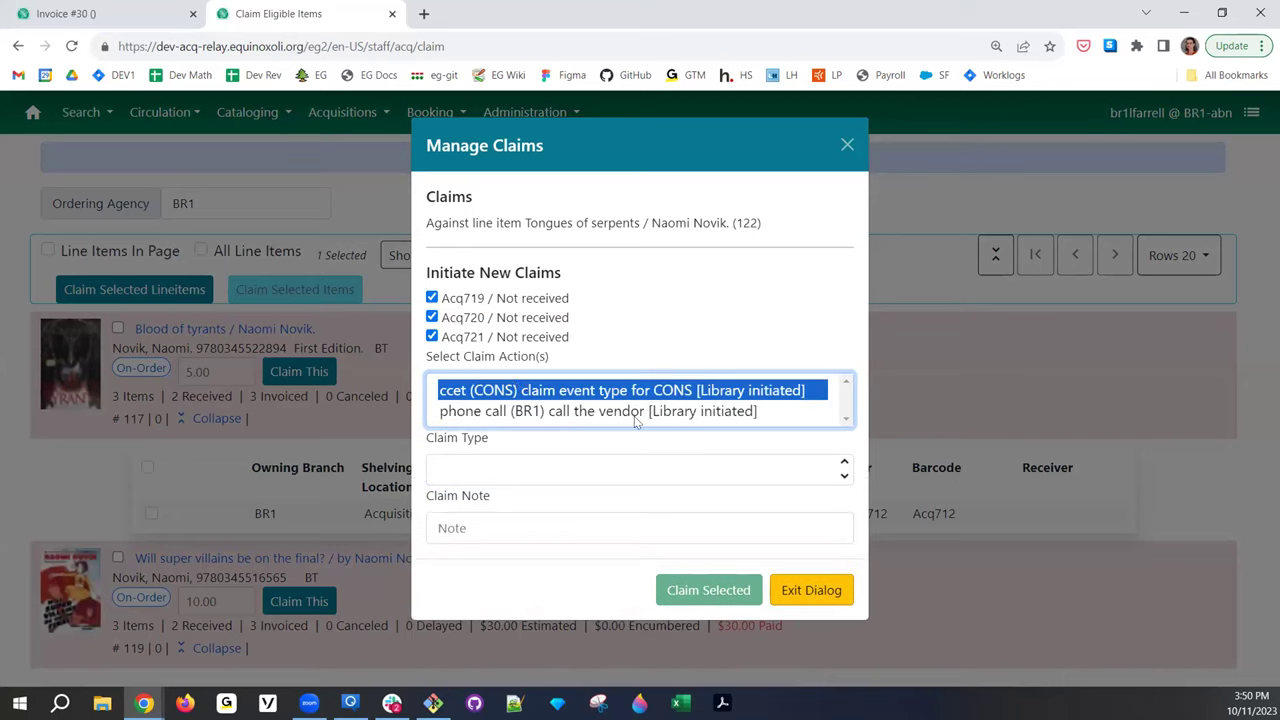
{"action": "left_click", "coordinate": [605, 411]}
{"action": "left_click", "coordinate": [597, 394]}
Set the claim type to cctype and enter the claim note CLAIMMM!
{"action": "left_click", "coordinate": [572, 460]}
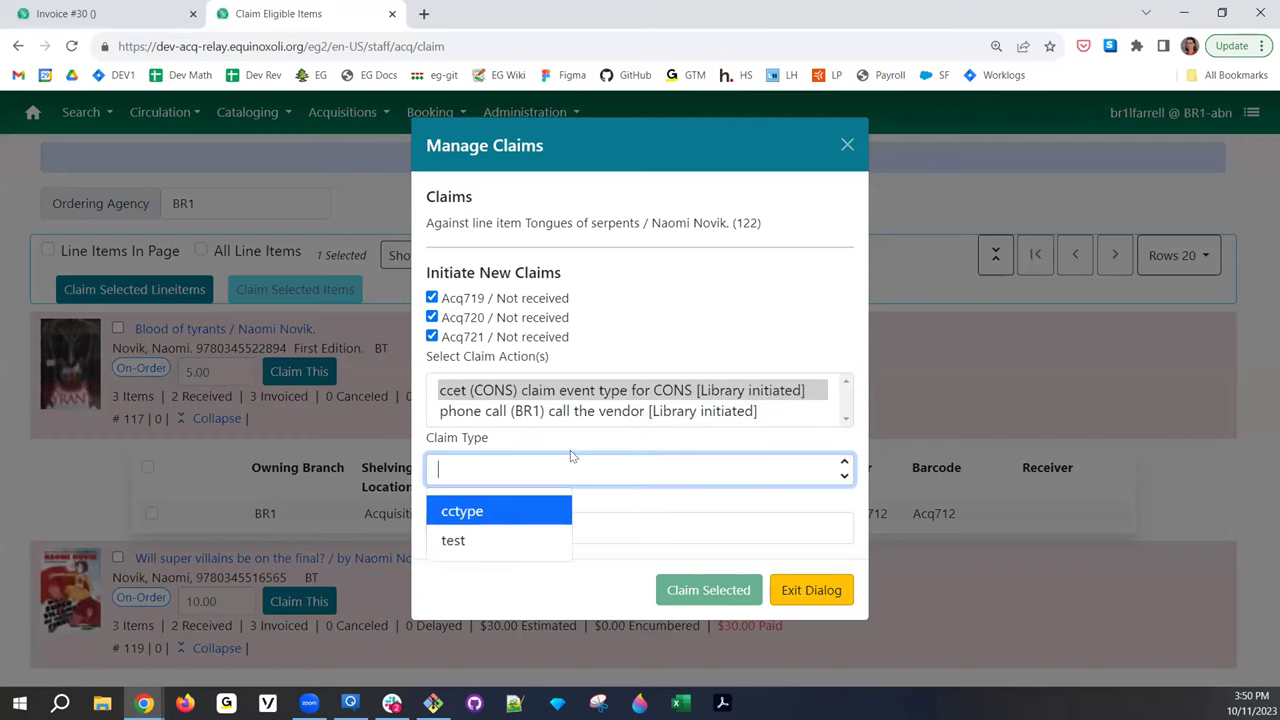
{"action": "left_click", "coordinate": [485, 512]}
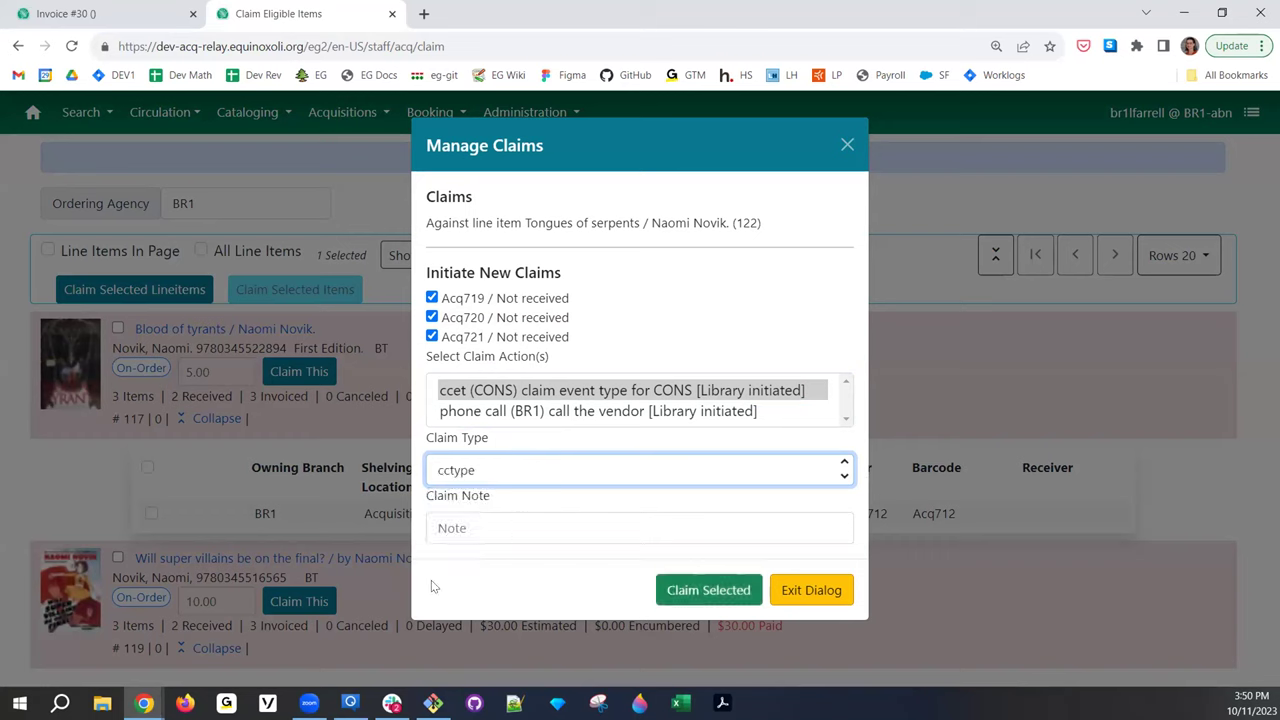
{"action": "left_click", "coordinate": [520, 528]}
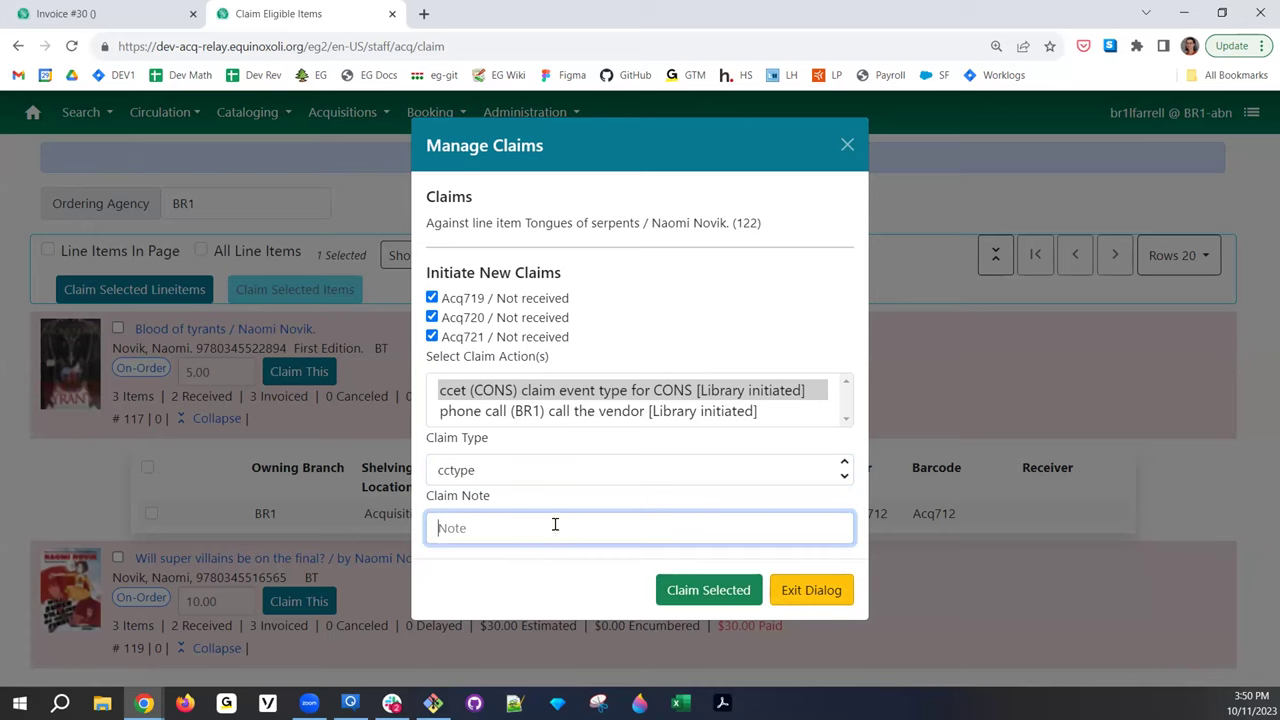
{"action": "type", "text": "CLAIMMM!"}
Submit the claim for the selected copies and cancel printing the claim voucher
{"action": "left_click", "coordinate": [664, 588]}
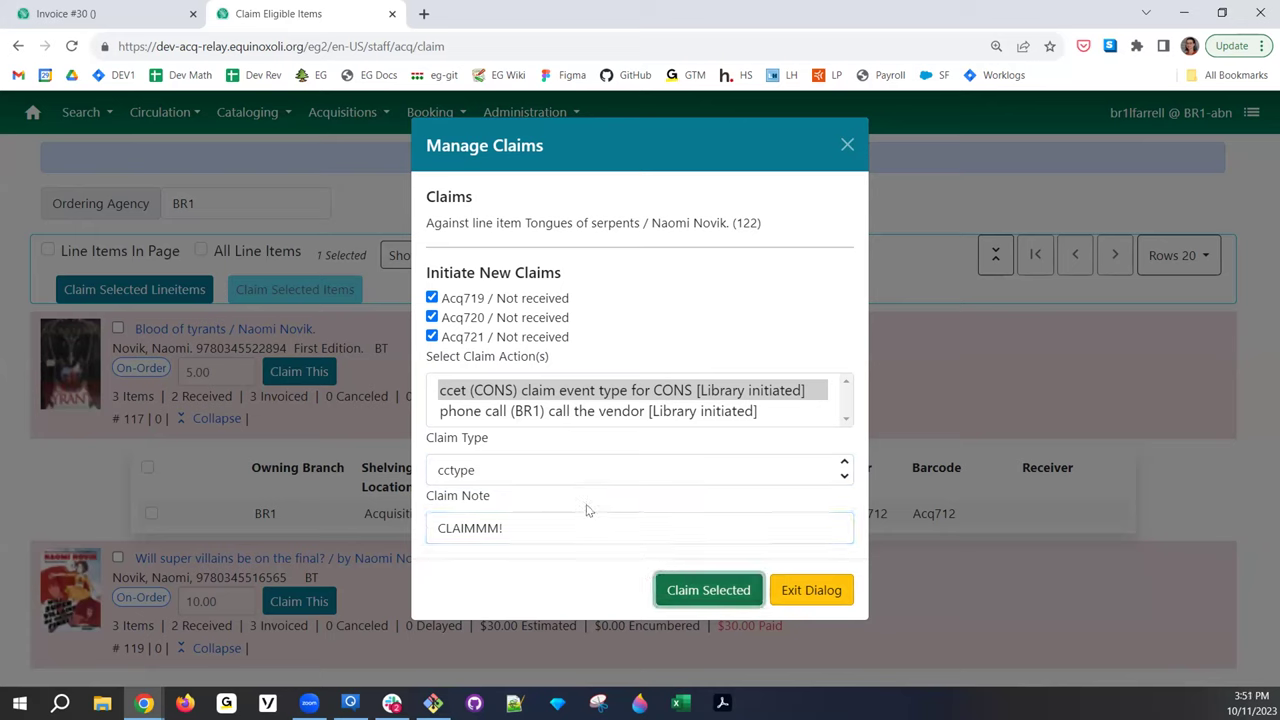
{"action": "left_click", "coordinate": [666, 580]}
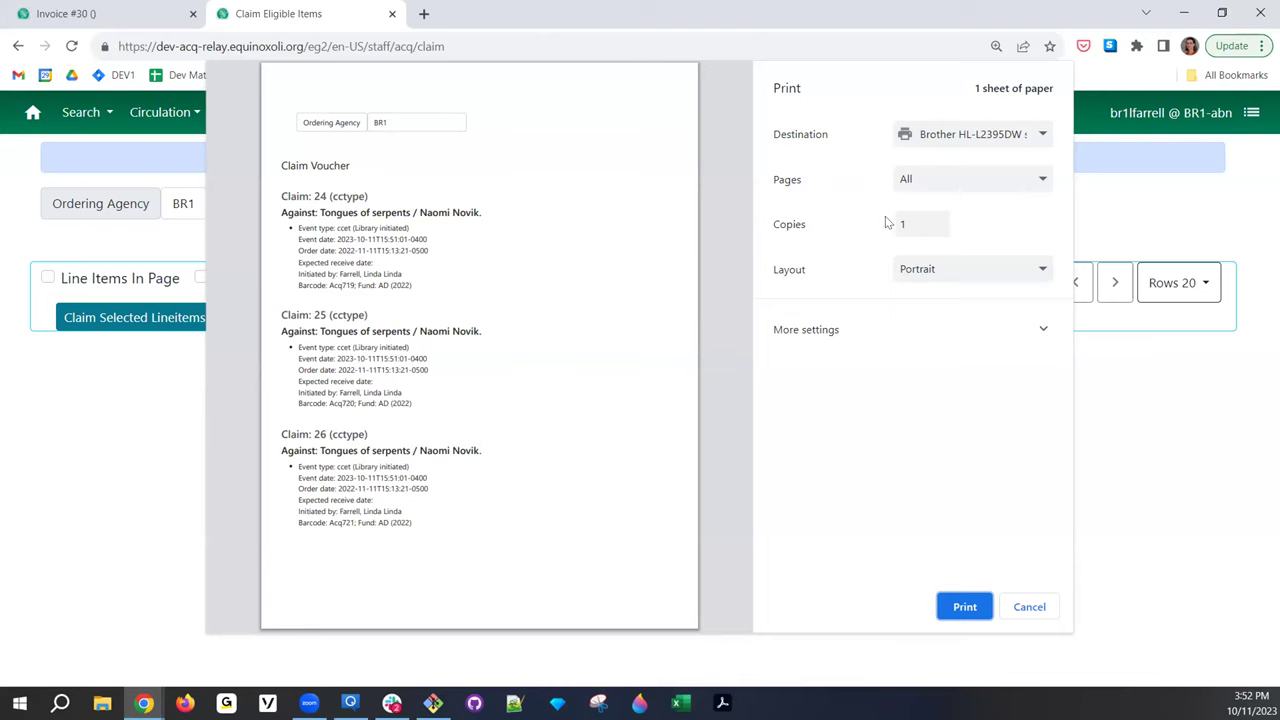
{"action": "left_click", "coordinate": [1045, 609]}
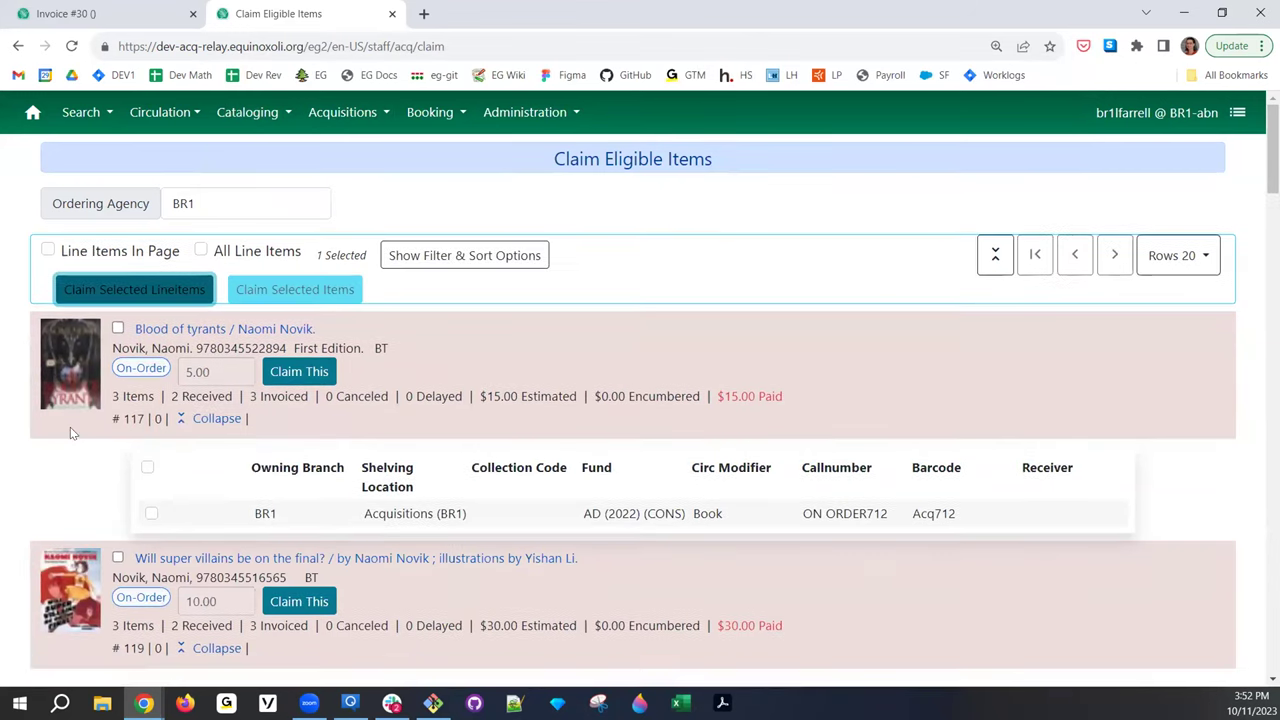
Check the line item Tongues of serpents in the claim-eligible list, then close that tab to return to the invoice
{"action": "scroll", "coordinate": [490, 375], "scroll_direction": "down", "scroll_amount": 8}
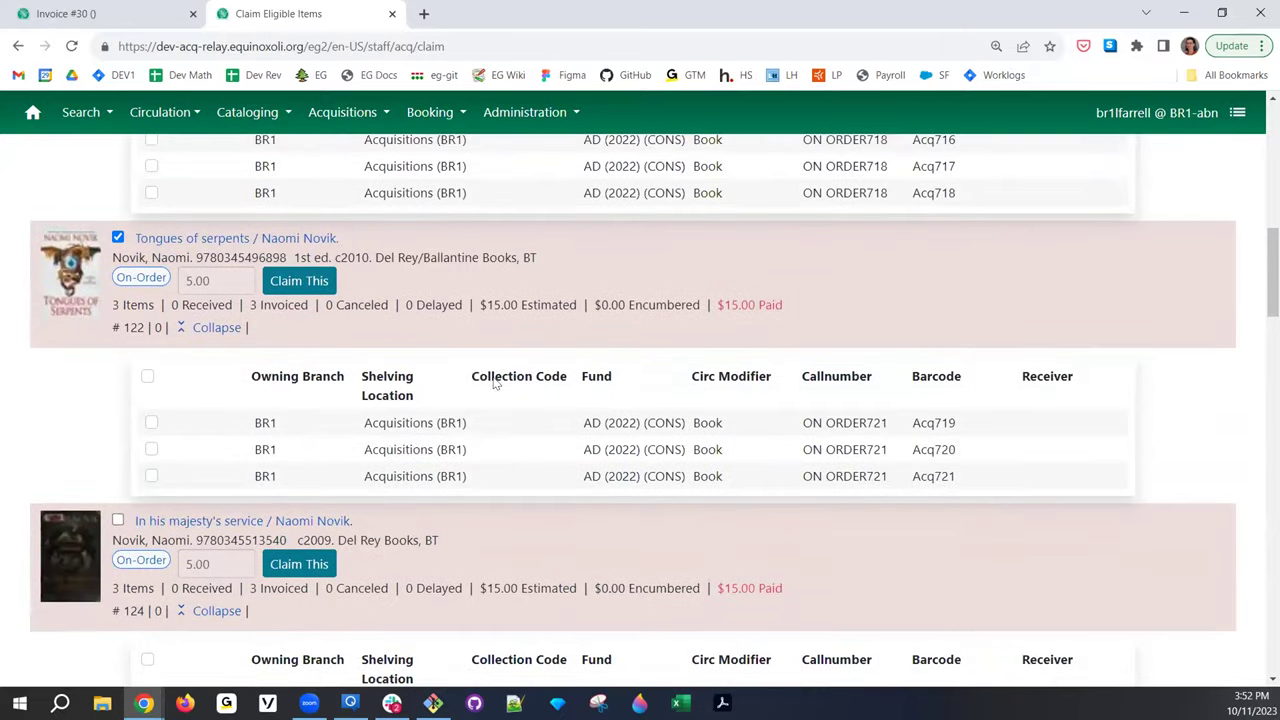
{"action": "scroll", "coordinate": [490, 375], "scroll_direction": "up", "scroll_amount": 9}
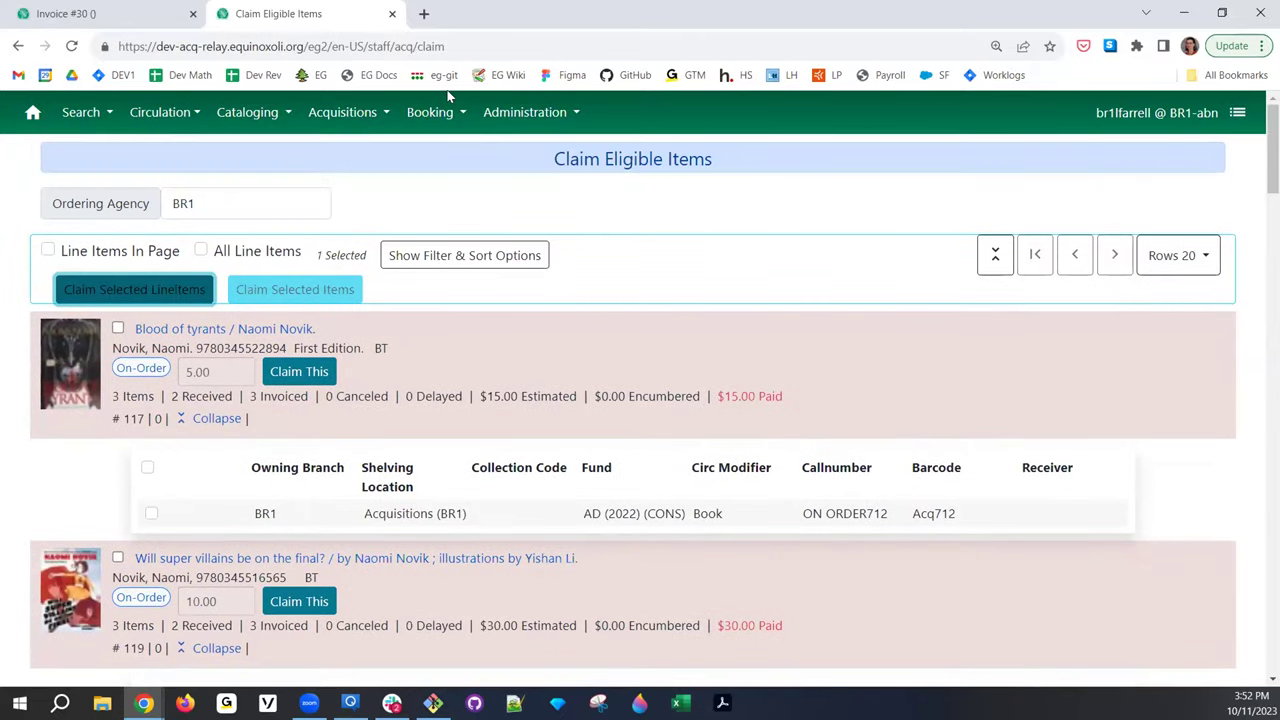
{"action": "left_click", "coordinate": [391, 14]}
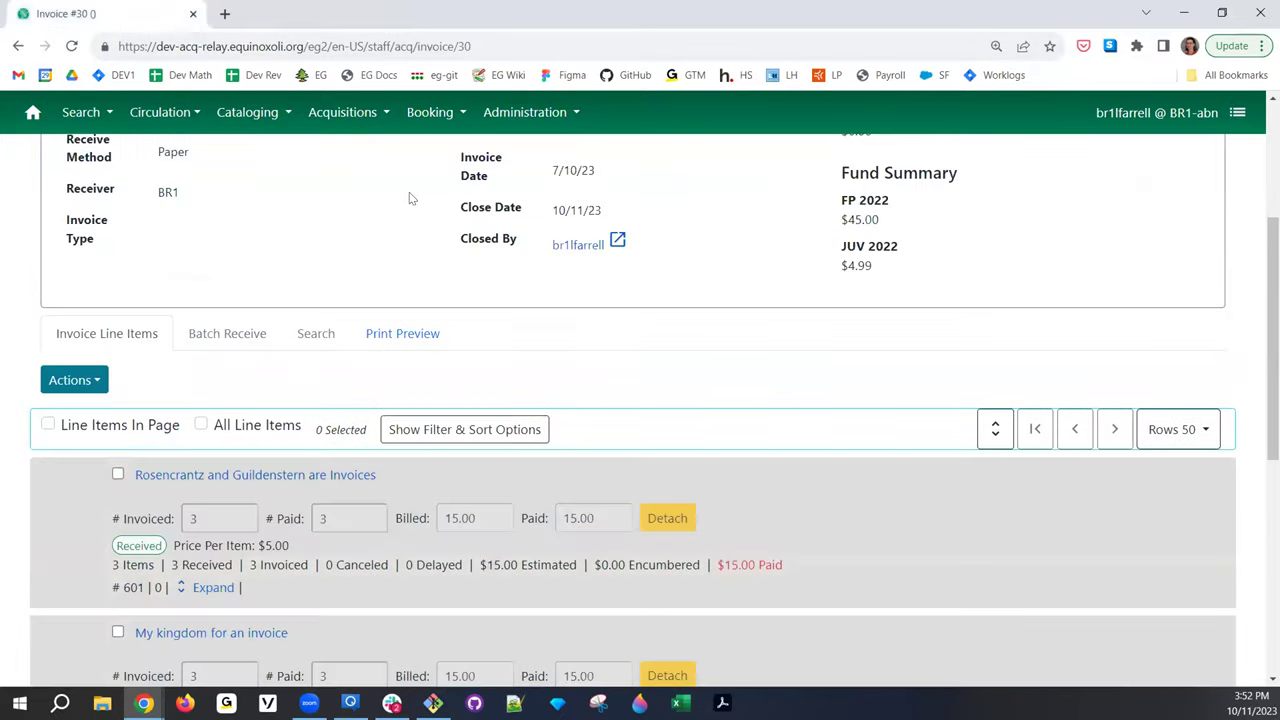
{"action": "scroll", "coordinate": [622, 283], "scroll_direction": "up", "scroll_amount": 2}
{"action": "scroll", "coordinate": [624, 292], "scroll_direction": "up", "scroll_amount": 2}
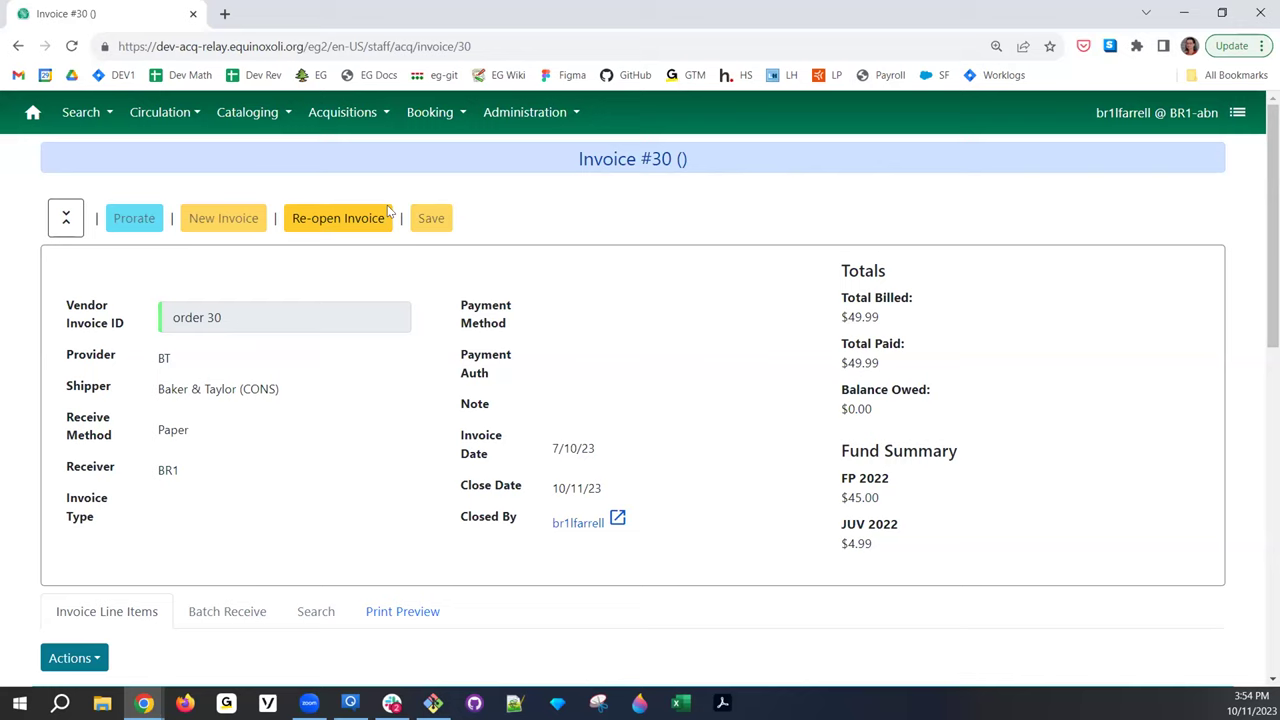
Open the new claim-ready items list and expand the line item Blood of tyrants to compare its received count with its copies
{"action": "left_click", "coordinate": [362, 118]}
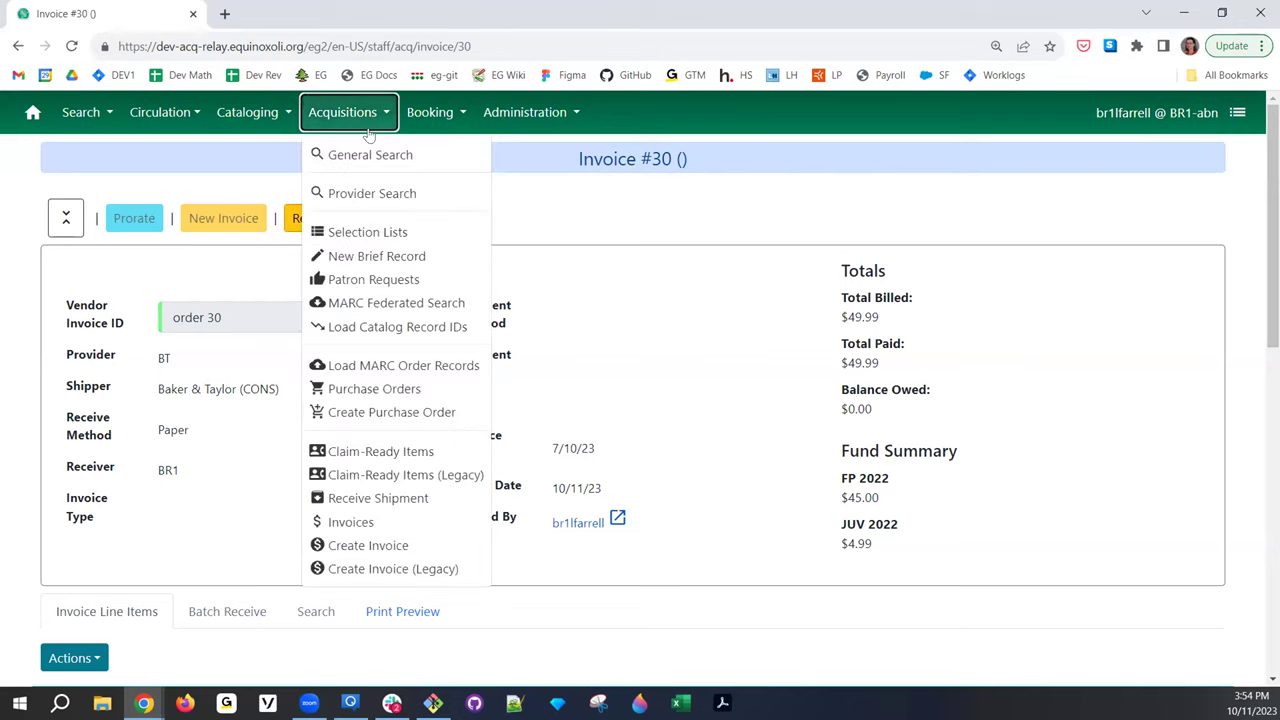
{"action": "left_click", "coordinate": [418, 451]}
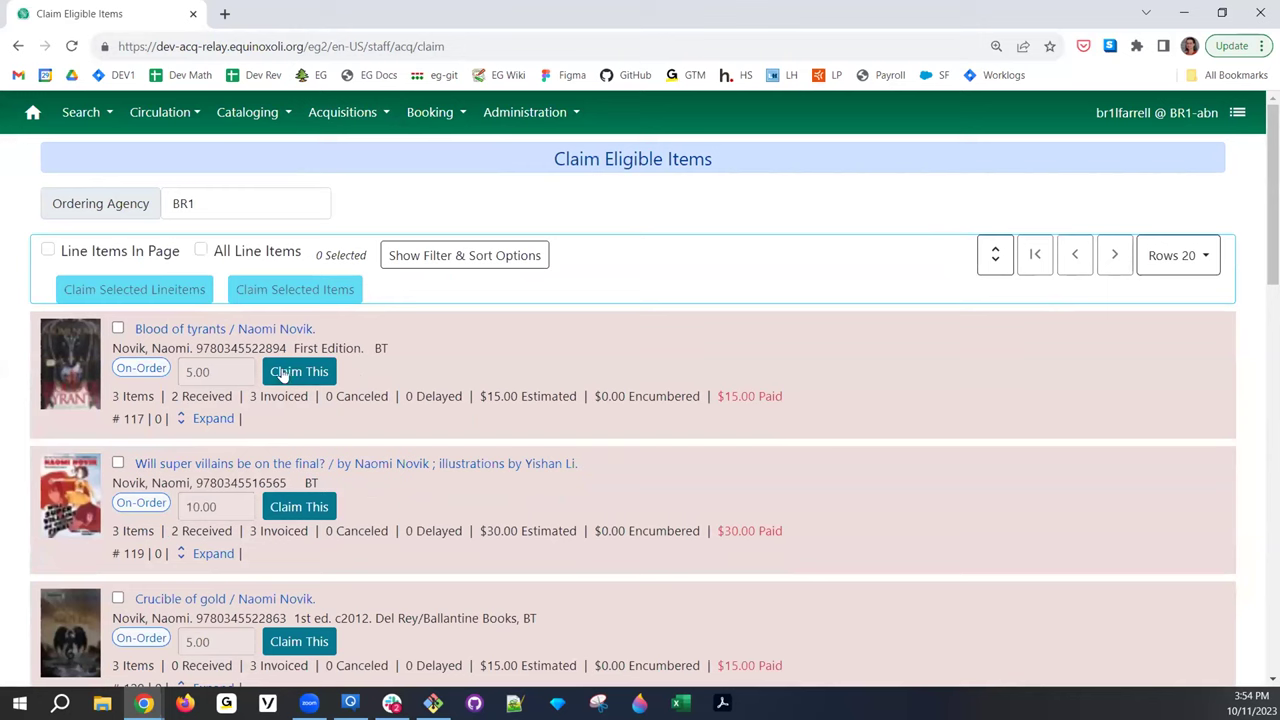
{"action": "left_click", "coordinate": [210, 416]}
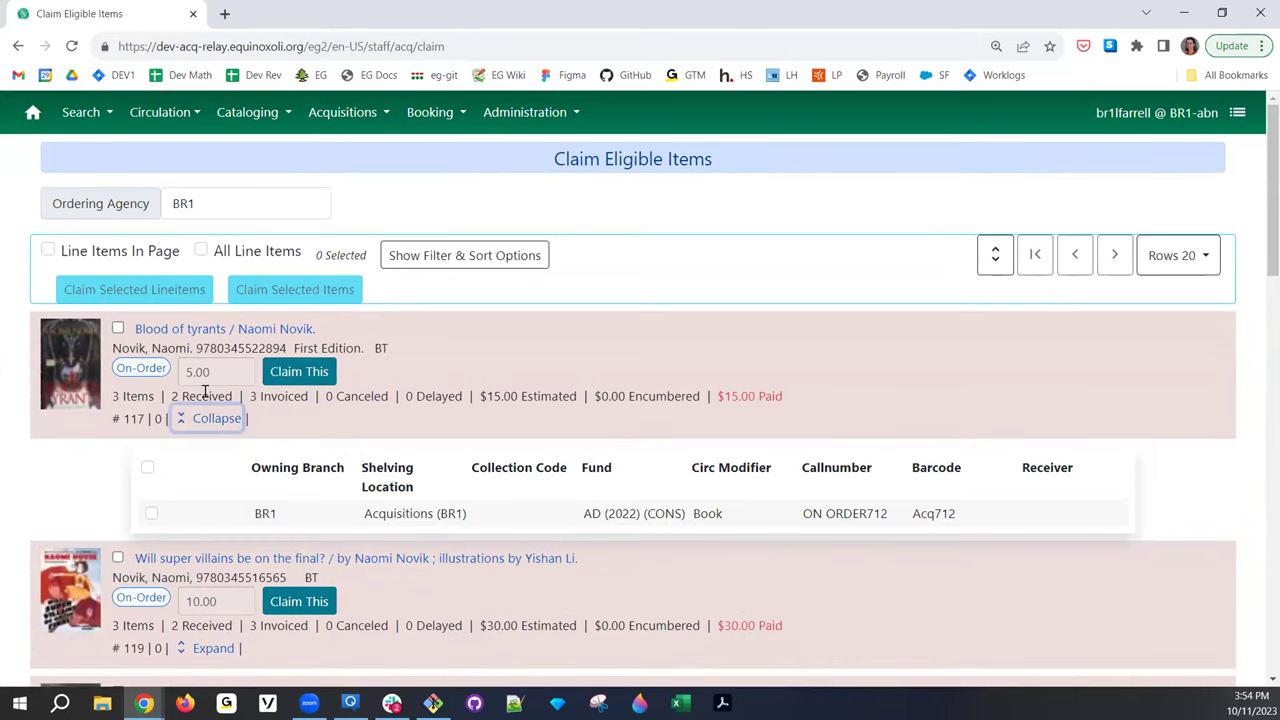
{"action": "left_click_drag", "start_coordinate": [170, 396], "coordinate": [240, 398]}
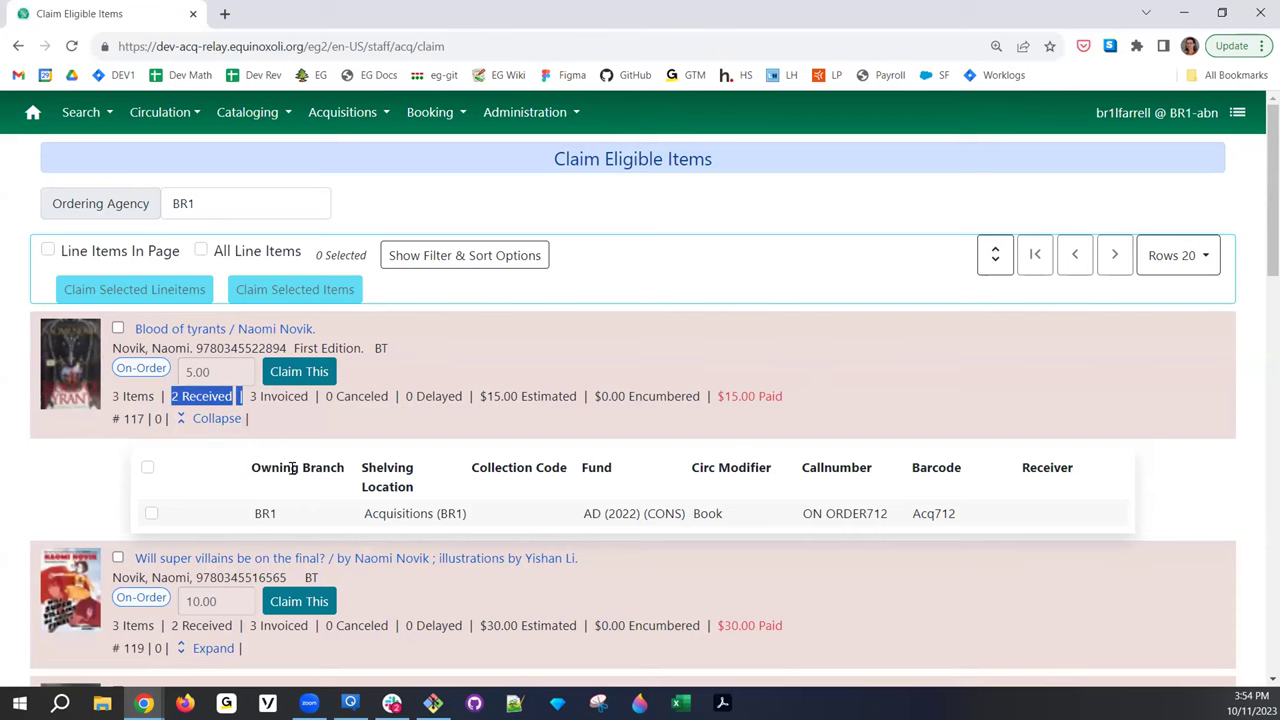
{"action": "left_click", "coordinate": [435, 522]}
Expand the line item Crucible of gold to view its claimable copies
{"action": "scroll", "coordinate": [420, 488], "scroll_direction": "down", "scroll_amount": 3}
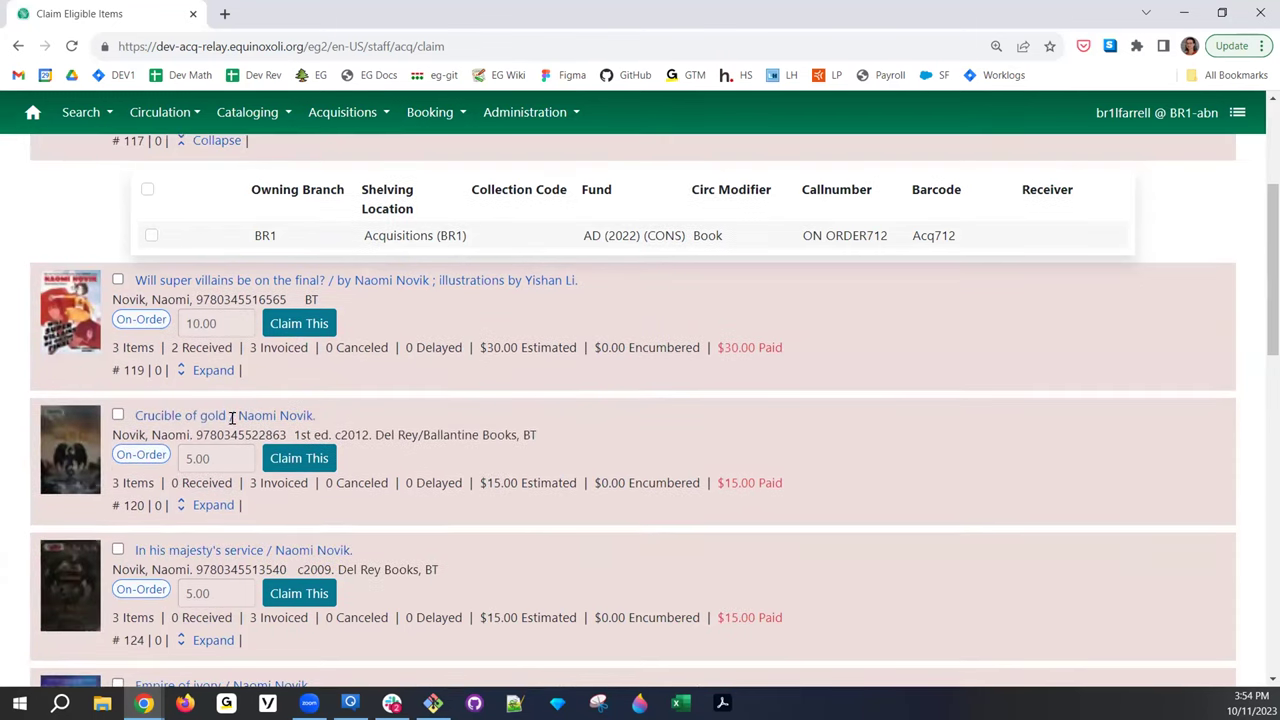
{"action": "scroll", "coordinate": [204, 394], "scroll_direction": "down", "scroll_amount": 2}
{"action": "scroll", "coordinate": [204, 394], "scroll_direction": "up", "scroll_amount": 2}
{"action": "left_click", "coordinate": [213, 505]}
{"action": "scroll", "coordinate": [316, 468], "scroll_direction": "down", "scroll_amount": 2}
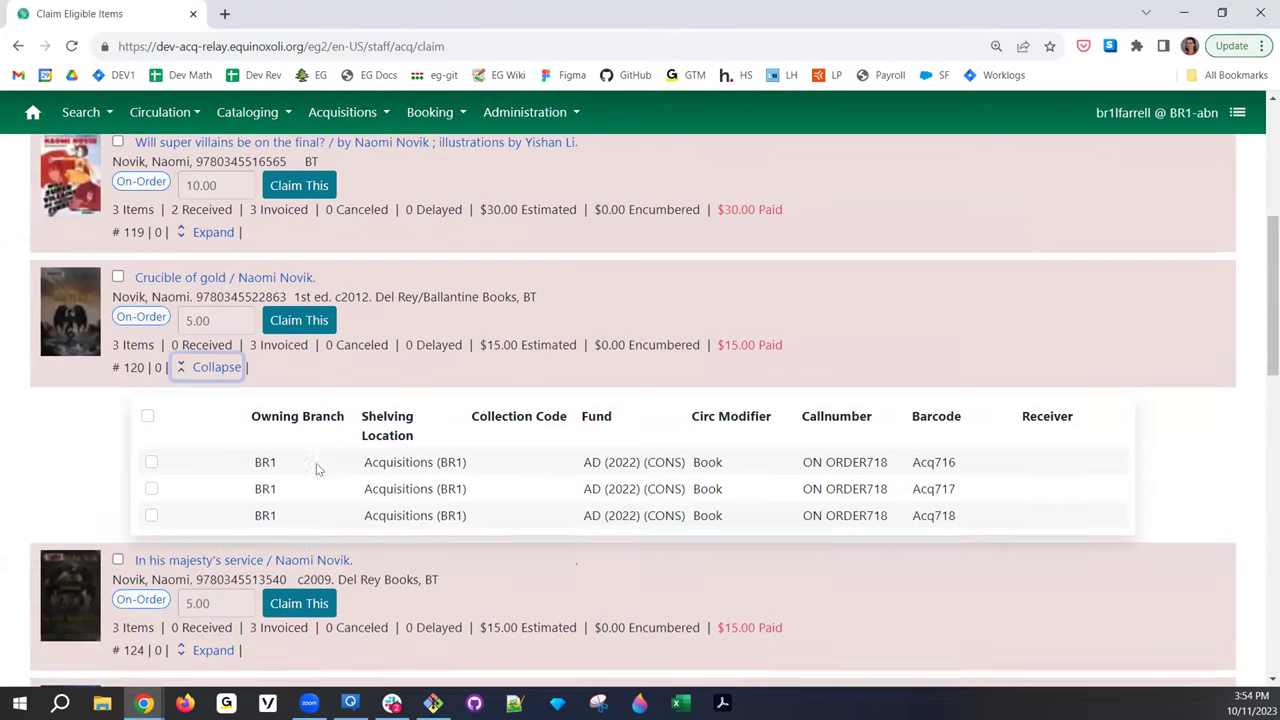
{"action": "left_click", "coordinate": [302, 320]}
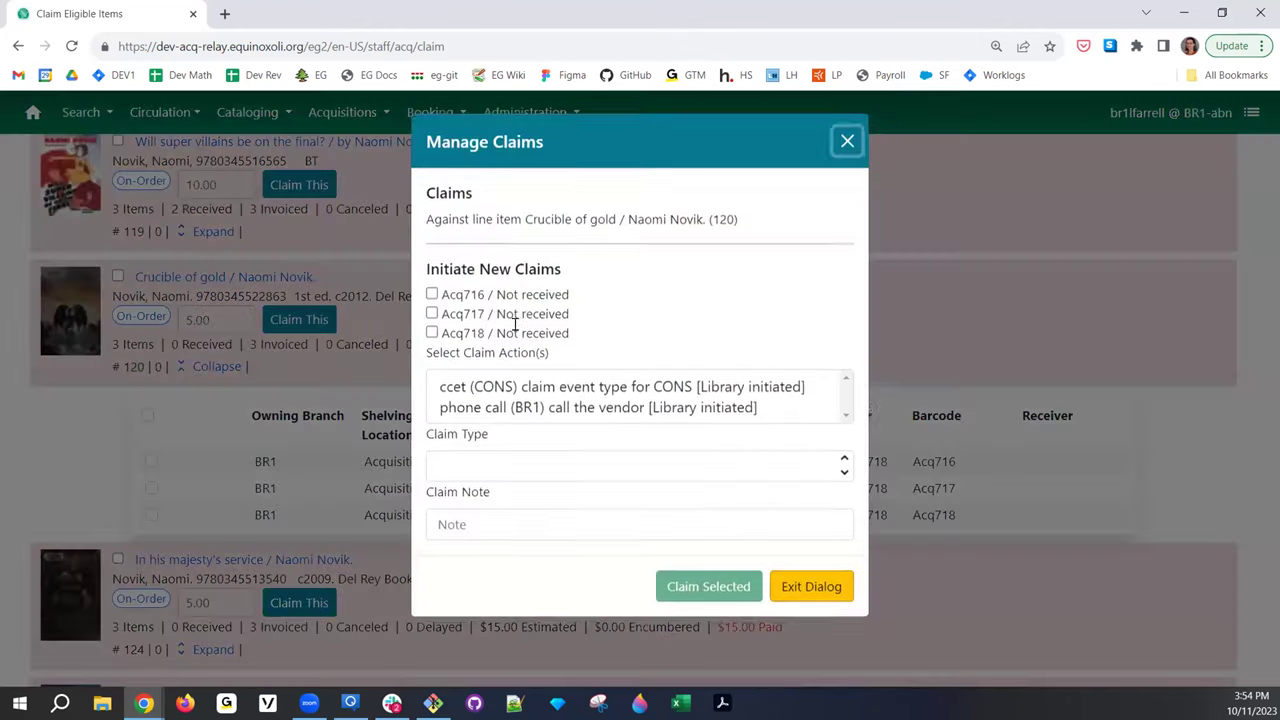
{"action": "left_click", "coordinate": [432, 298]}
{"action": "left_click", "coordinate": [432, 317]}
{"action": "left_click", "coordinate": [432, 336]}
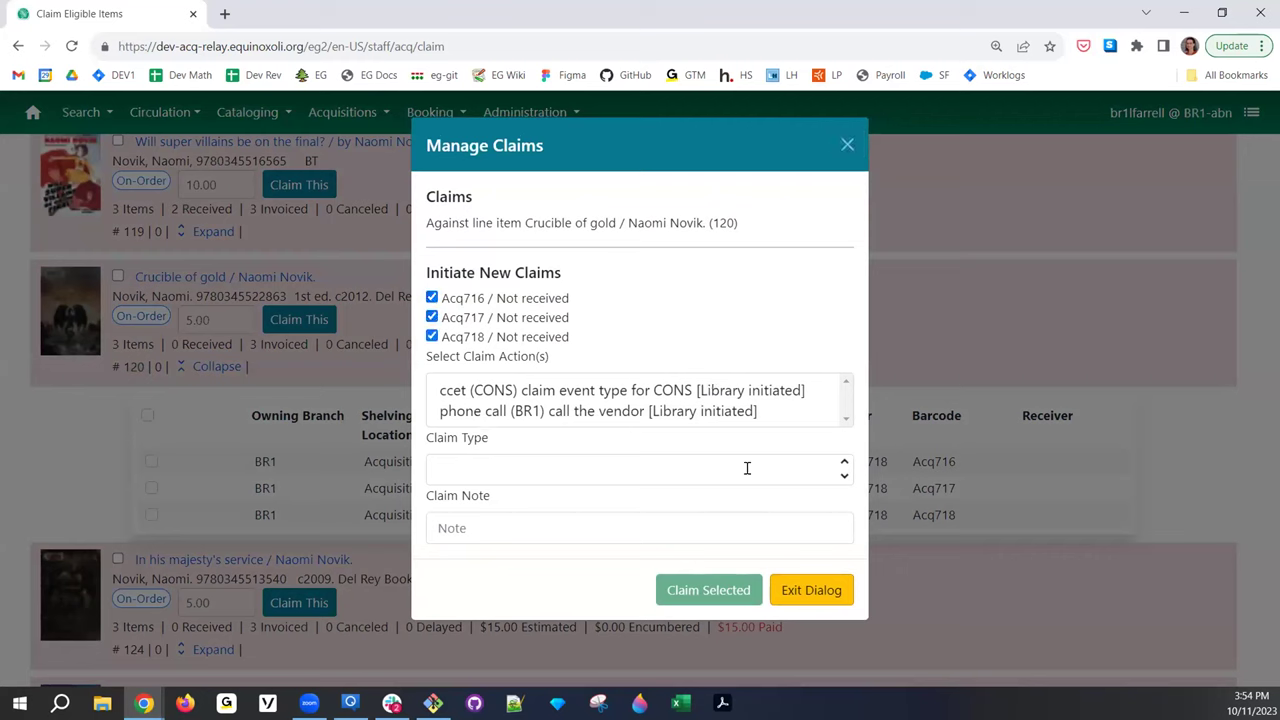
{"action": "left_click", "coordinate": [432, 317]}
{"action": "left_click", "coordinate": [432, 298]}
{"action": "left_click", "coordinate": [432, 336]}
{"action": "left_click", "coordinate": [583, 466]}
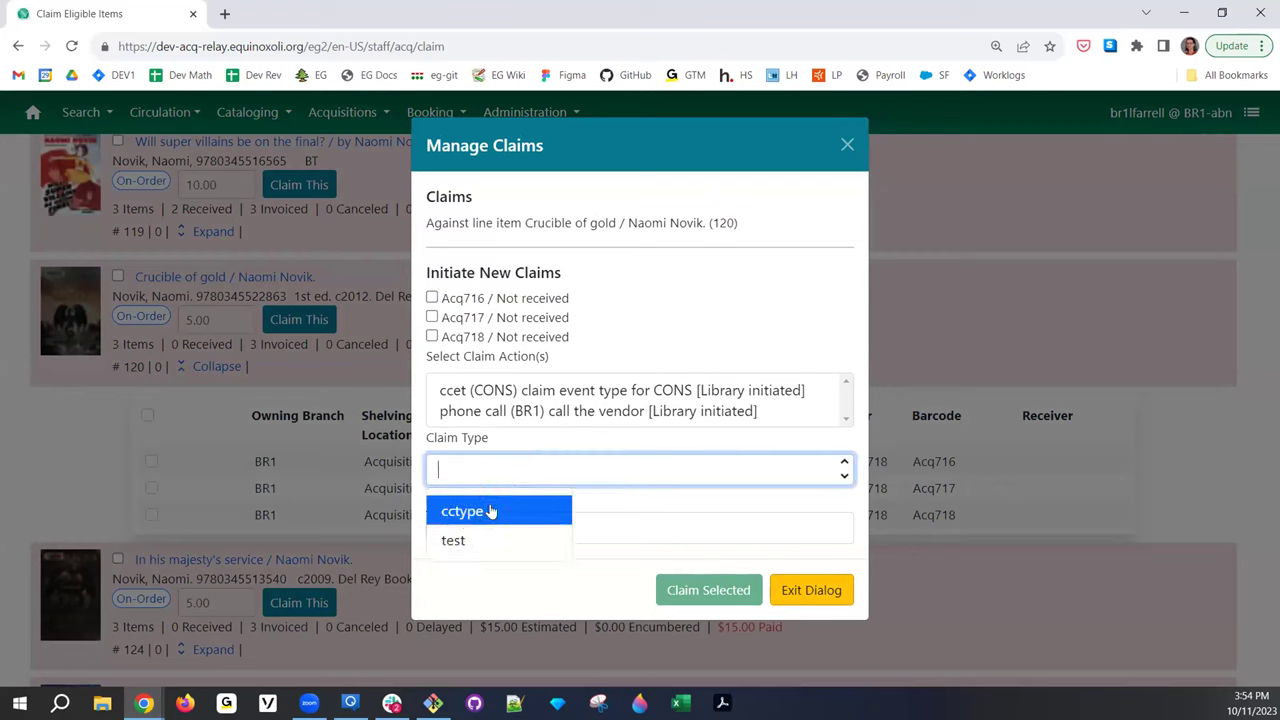
{"action": "left_click", "coordinate": [818, 593]}
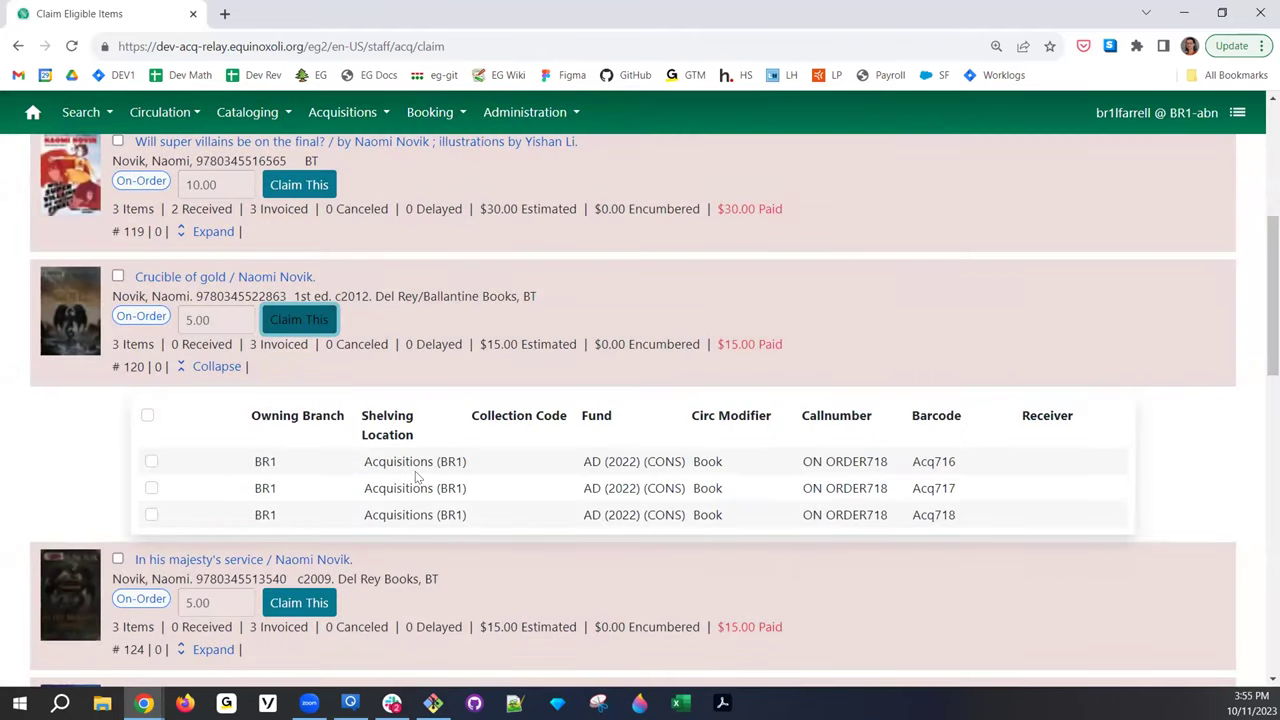
Look through the claim-eligible line items, examining their received and invoiced counts, statuses and expanded copies
{"action": "scroll", "coordinate": [512, 478], "scroll_direction": "up", "scroll_amount": 3}
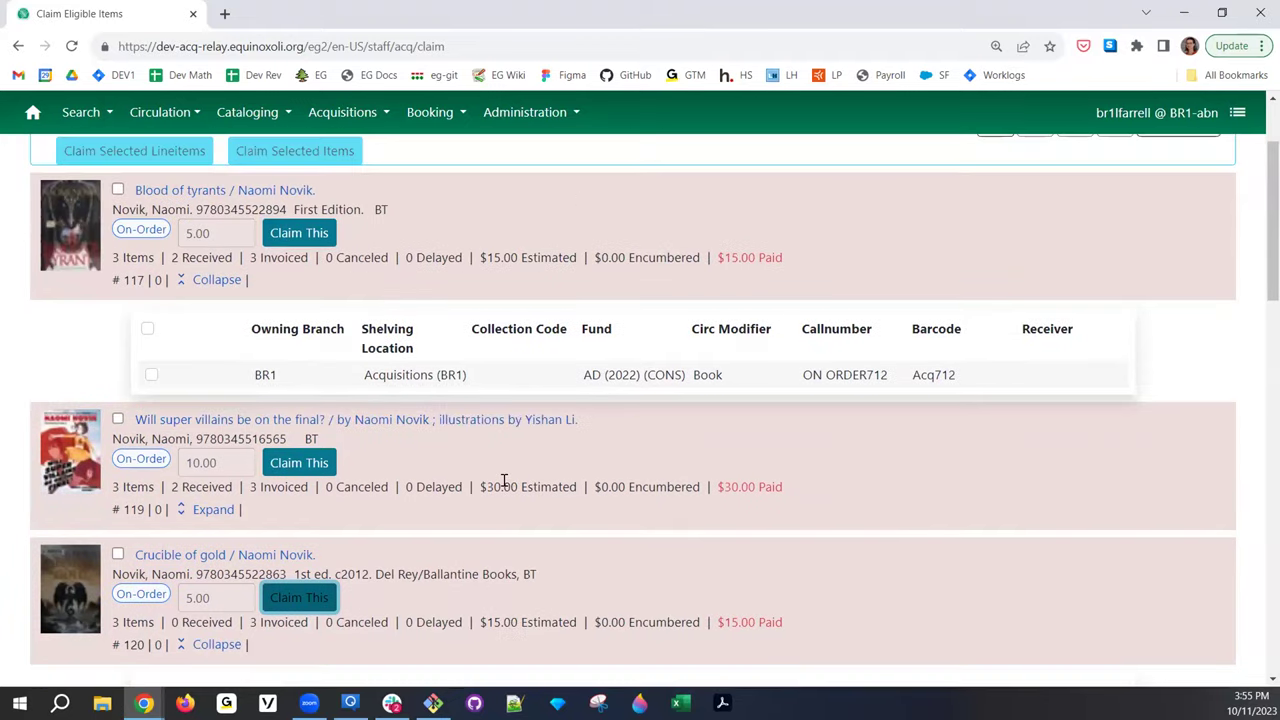
{"action": "scroll", "coordinate": [504, 482], "scroll_direction": "down", "scroll_amount": 2}
{"action": "scroll", "coordinate": [482, 510], "scroll_direction": "up", "scroll_amount": 3}
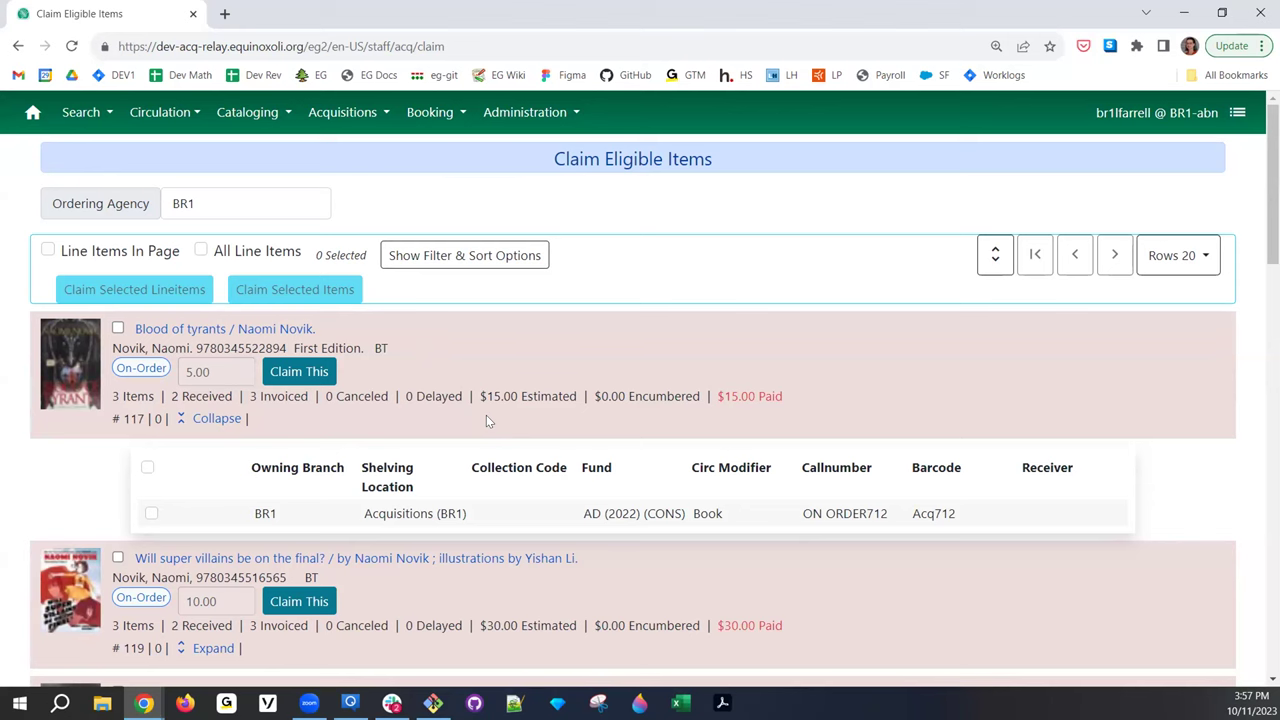
{"action": "scroll", "coordinate": [559, 366], "scroll_direction": "down", "scroll_amount": 6}
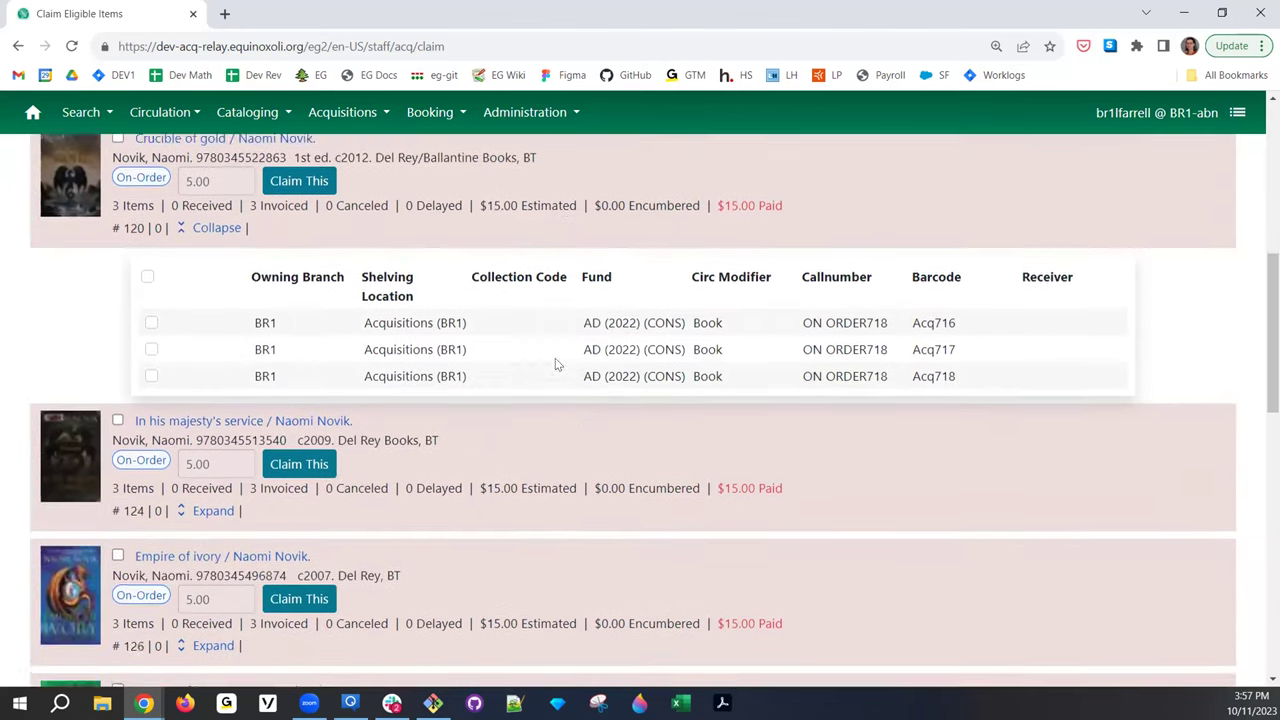
{"action": "scroll", "coordinate": [553, 367], "scroll_direction": "down", "scroll_amount": 1}
{"action": "scroll", "coordinate": [543, 358], "scroll_direction": "down", "scroll_amount": 2}
{"action": "scroll", "coordinate": [543, 358], "scroll_direction": "up", "scroll_amount": 1}
{"action": "scroll", "coordinate": [543, 358], "scroll_direction": "down", "scroll_amount": 2}
{"action": "scroll", "coordinate": [543, 356], "scroll_direction": "up", "scroll_amount": 2}
{"action": "scroll", "coordinate": [542, 350], "scroll_direction": "up", "scroll_amount": 10}
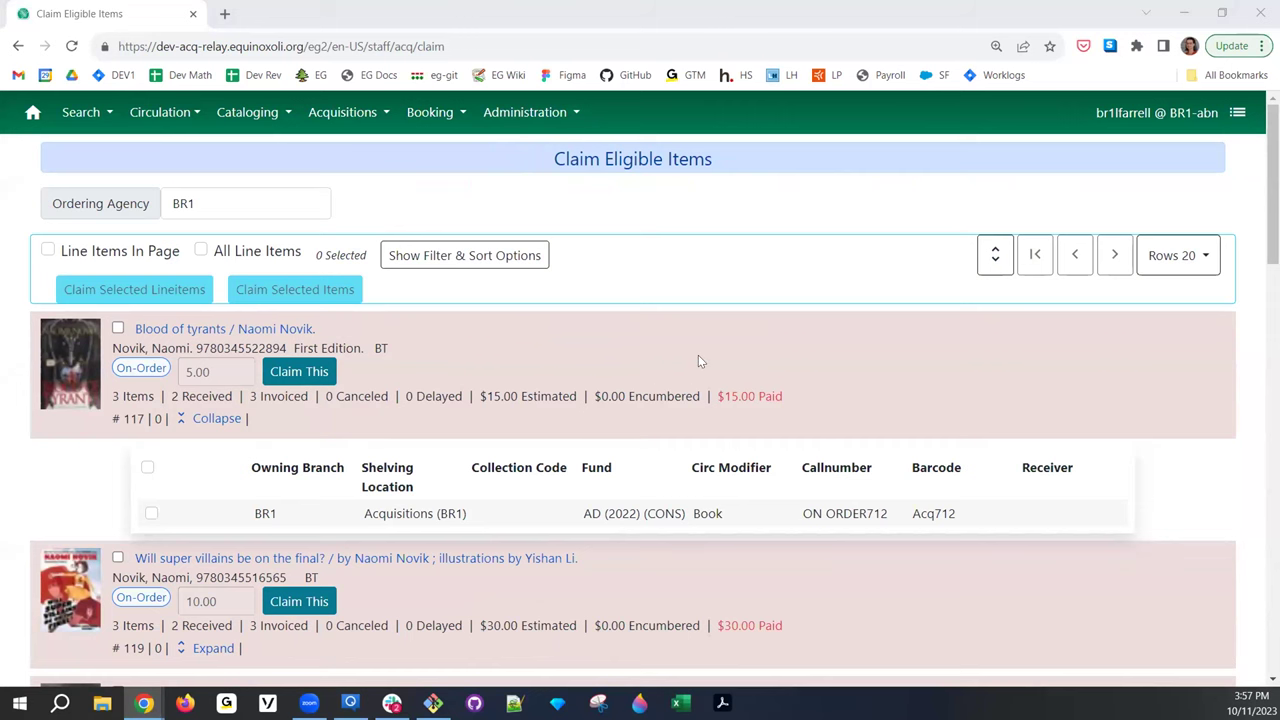
{"action": "scroll", "coordinate": [698, 355], "scroll_direction": "down", "scroll_amount": 20}
{"action": "scroll", "coordinate": [631, 440], "scroll_direction": "up", "scroll_amount": 7}
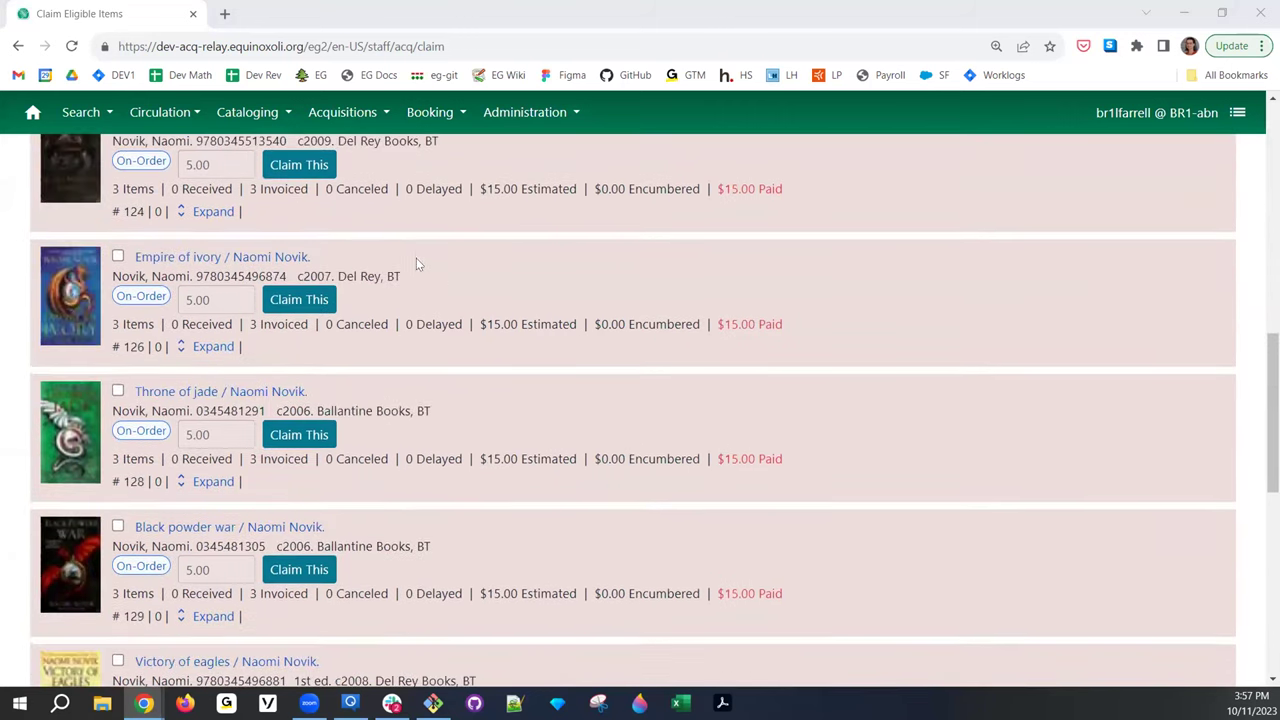
{"action": "scroll", "coordinate": [416, 258], "scroll_direction": "up", "scroll_amount": 13}
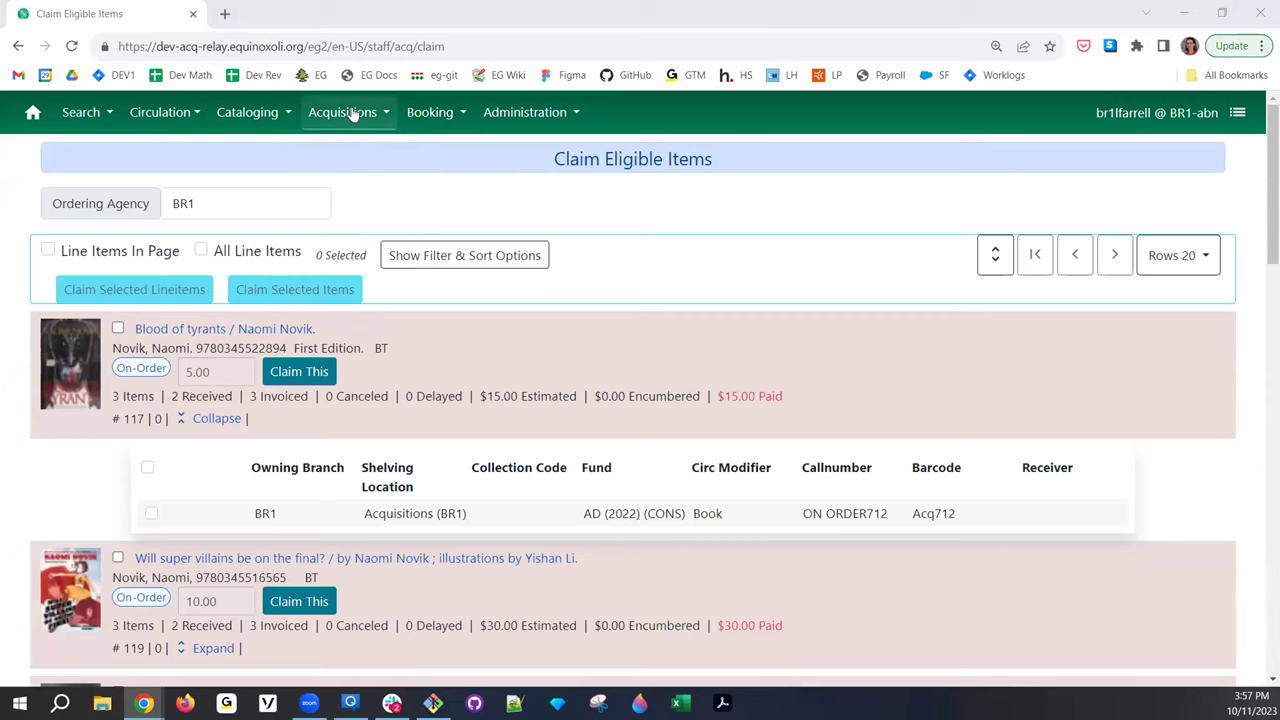
Open the Evergreen documentation in a new tab and go to Selection Lists and Purchase Orders under Acquisitions
{"action": "left_click", "coordinate": [226, 16]}
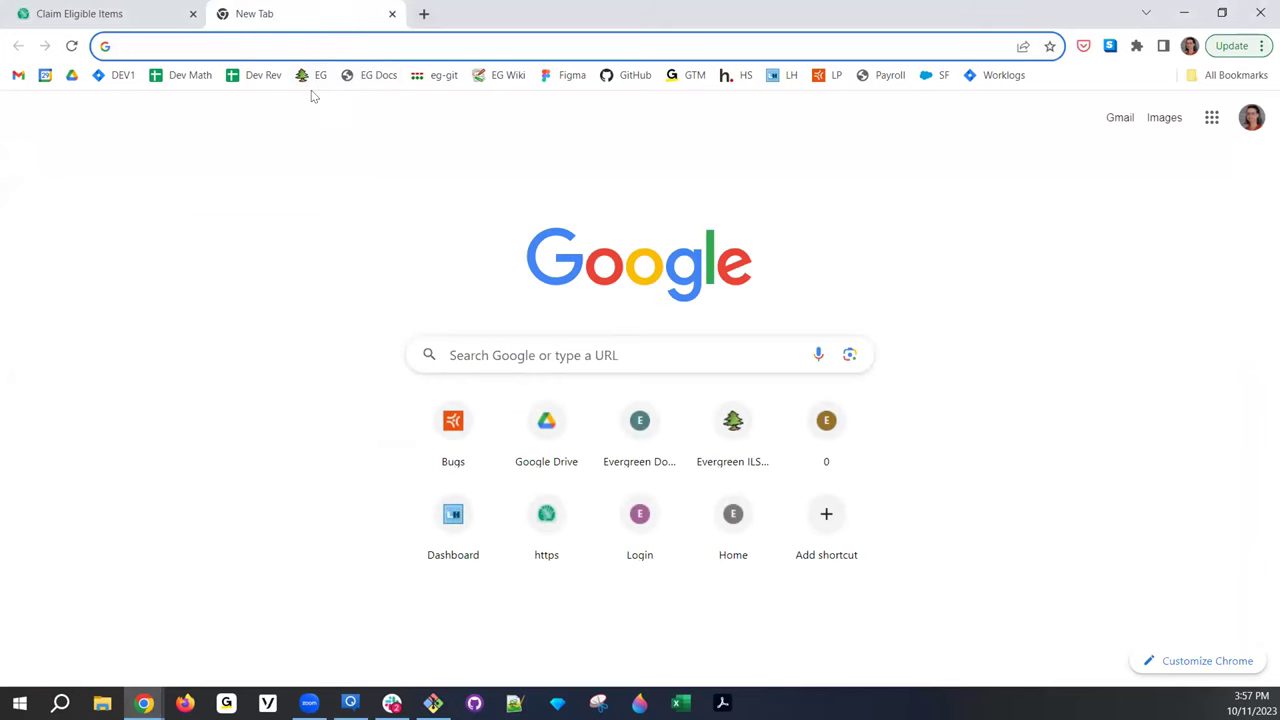
{"action": "left_click", "coordinate": [374, 75]}
{"action": "left_click", "coordinate": [1115, 119]}
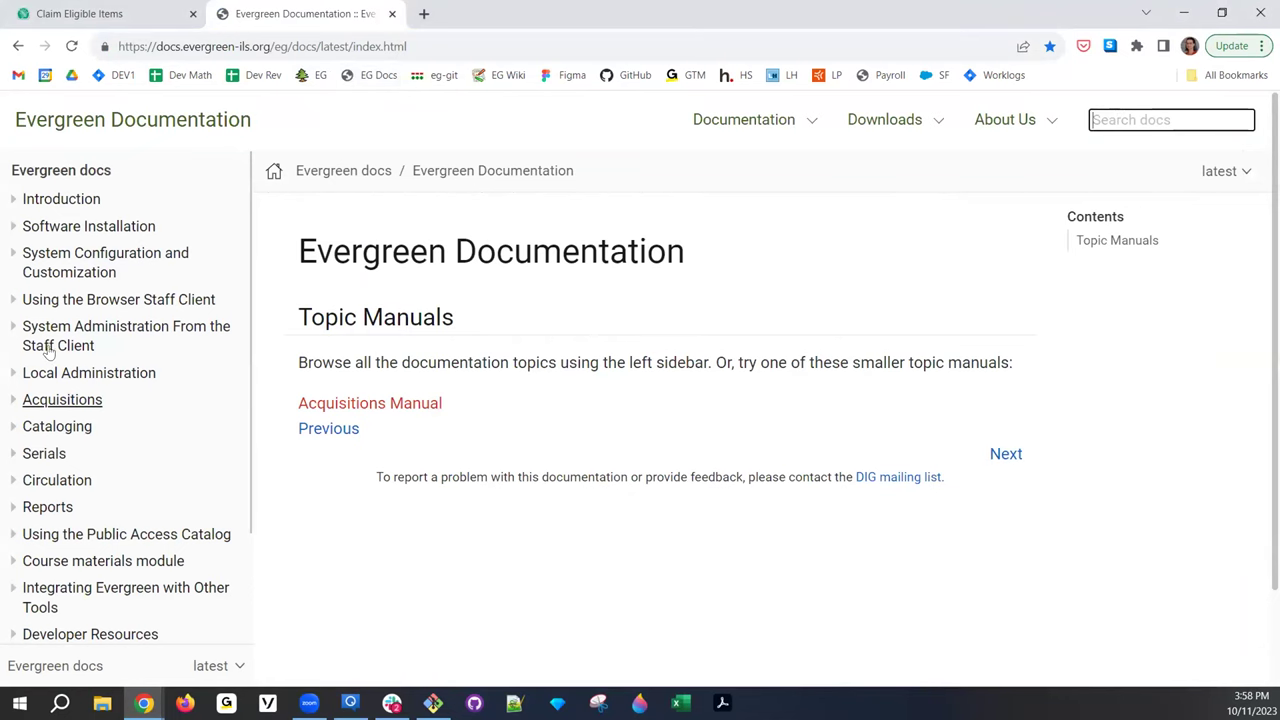
{"action": "left_click", "coordinate": [60, 400]}
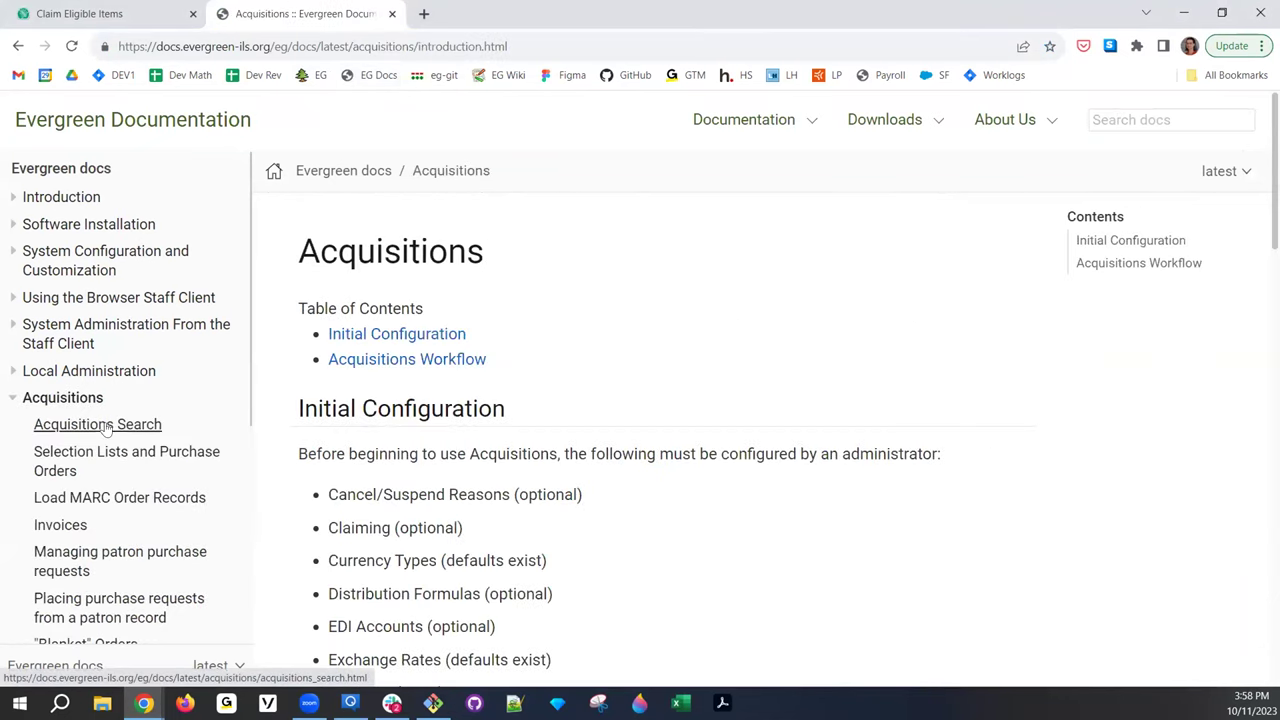
{"action": "left_click", "coordinate": [118, 456]}
Go to the Line Item Colors and Statuses section and examine the table of status colors
{"action": "scroll", "coordinate": [458, 400], "scroll_direction": "down", "scroll_amount": 10}
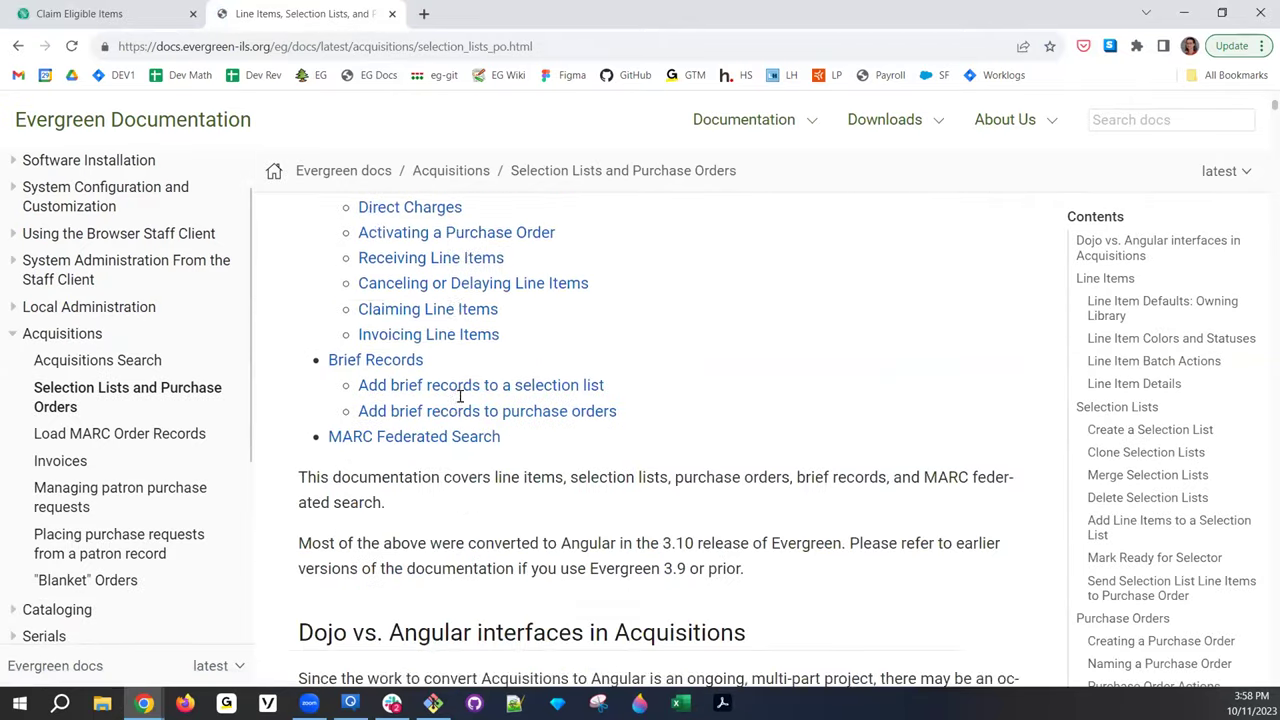
{"action": "scroll", "coordinate": [466, 395], "scroll_direction": "up", "scroll_amount": 10}
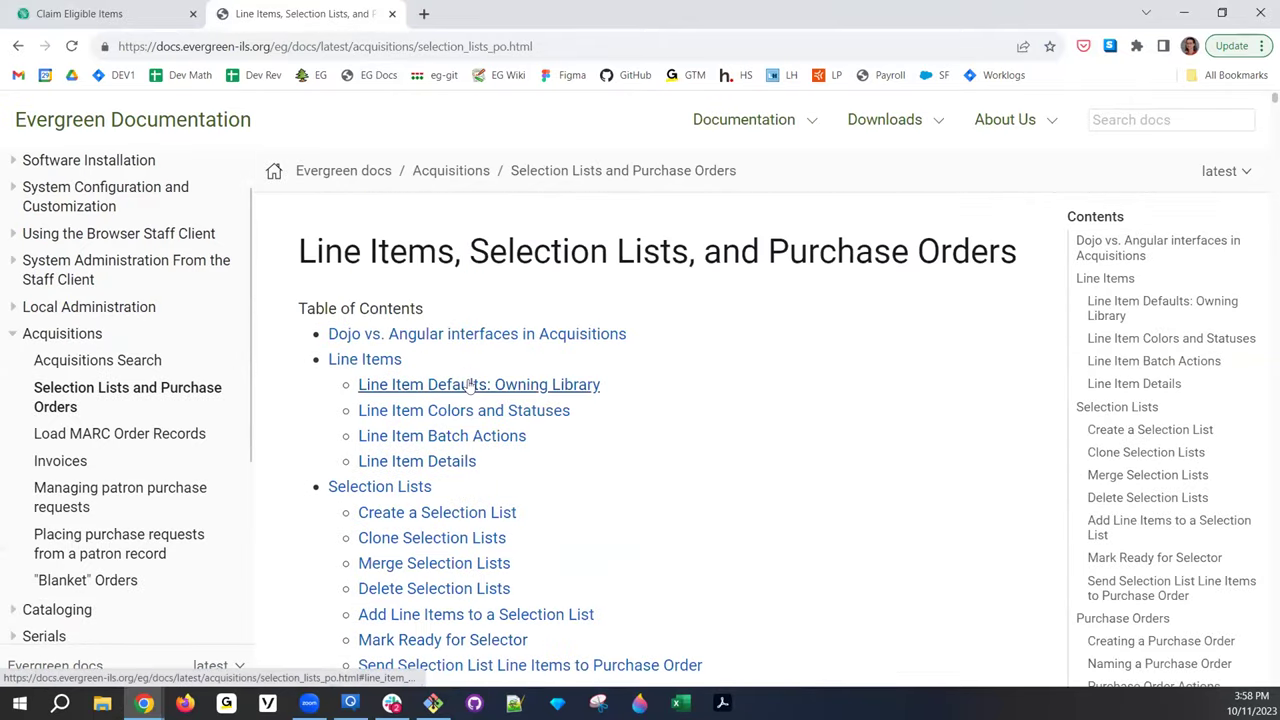
{"action": "left_click", "coordinate": [466, 410]}
{"action": "scroll", "coordinate": [820, 380], "scroll_direction": "down", "scroll_amount": 2}
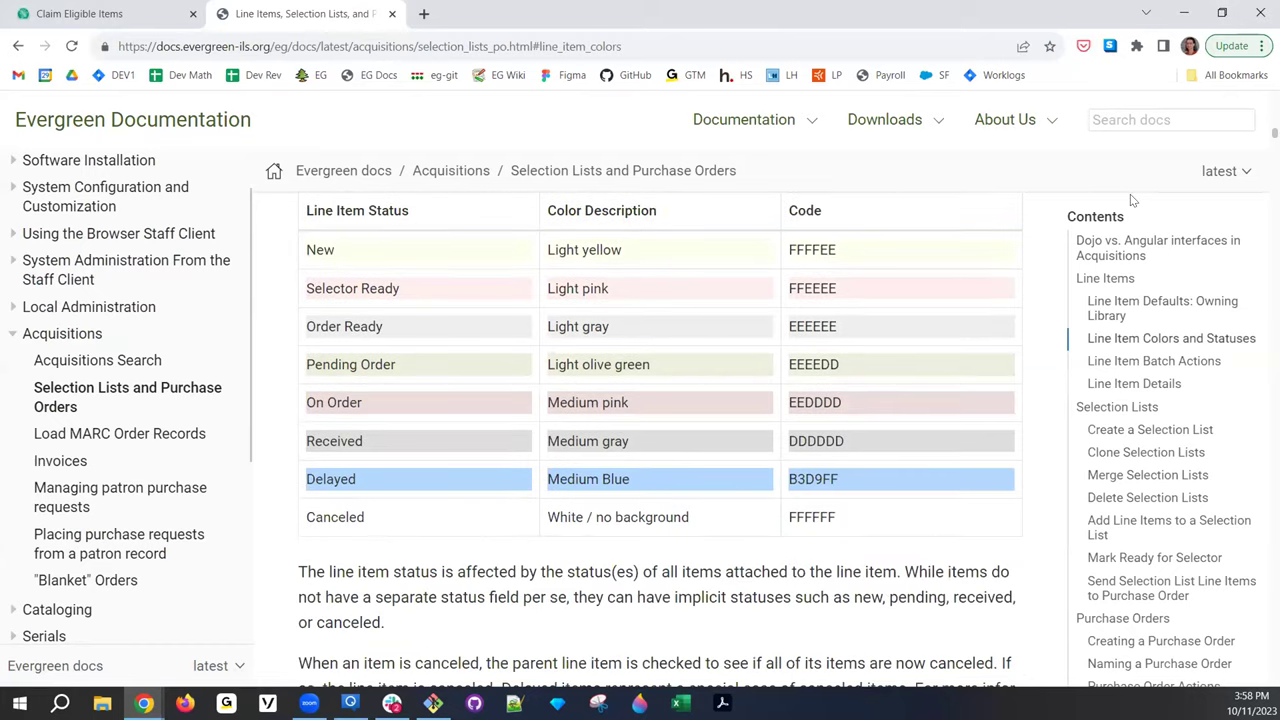